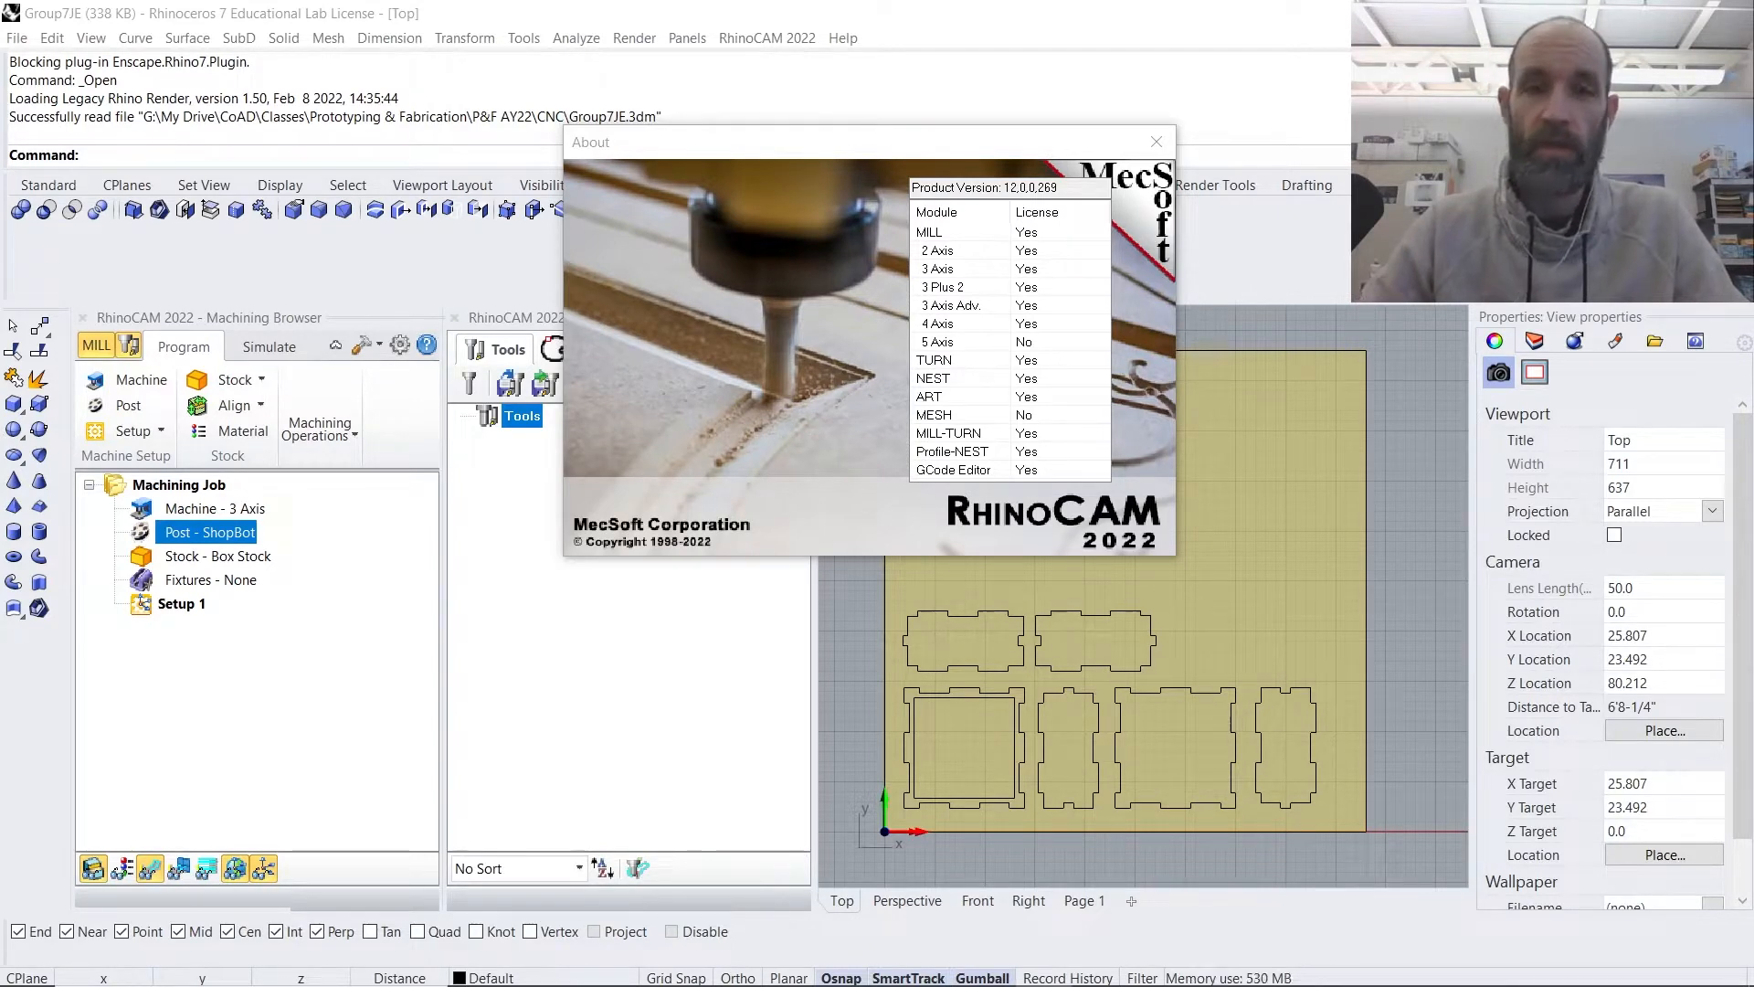
- Dismiss the RhinoCAM About window, dock Machining Objects beneath the Machining Browser and enlarge the browser to show the whole machining job
{"action": "left_click", "coordinate": [1156, 144]}
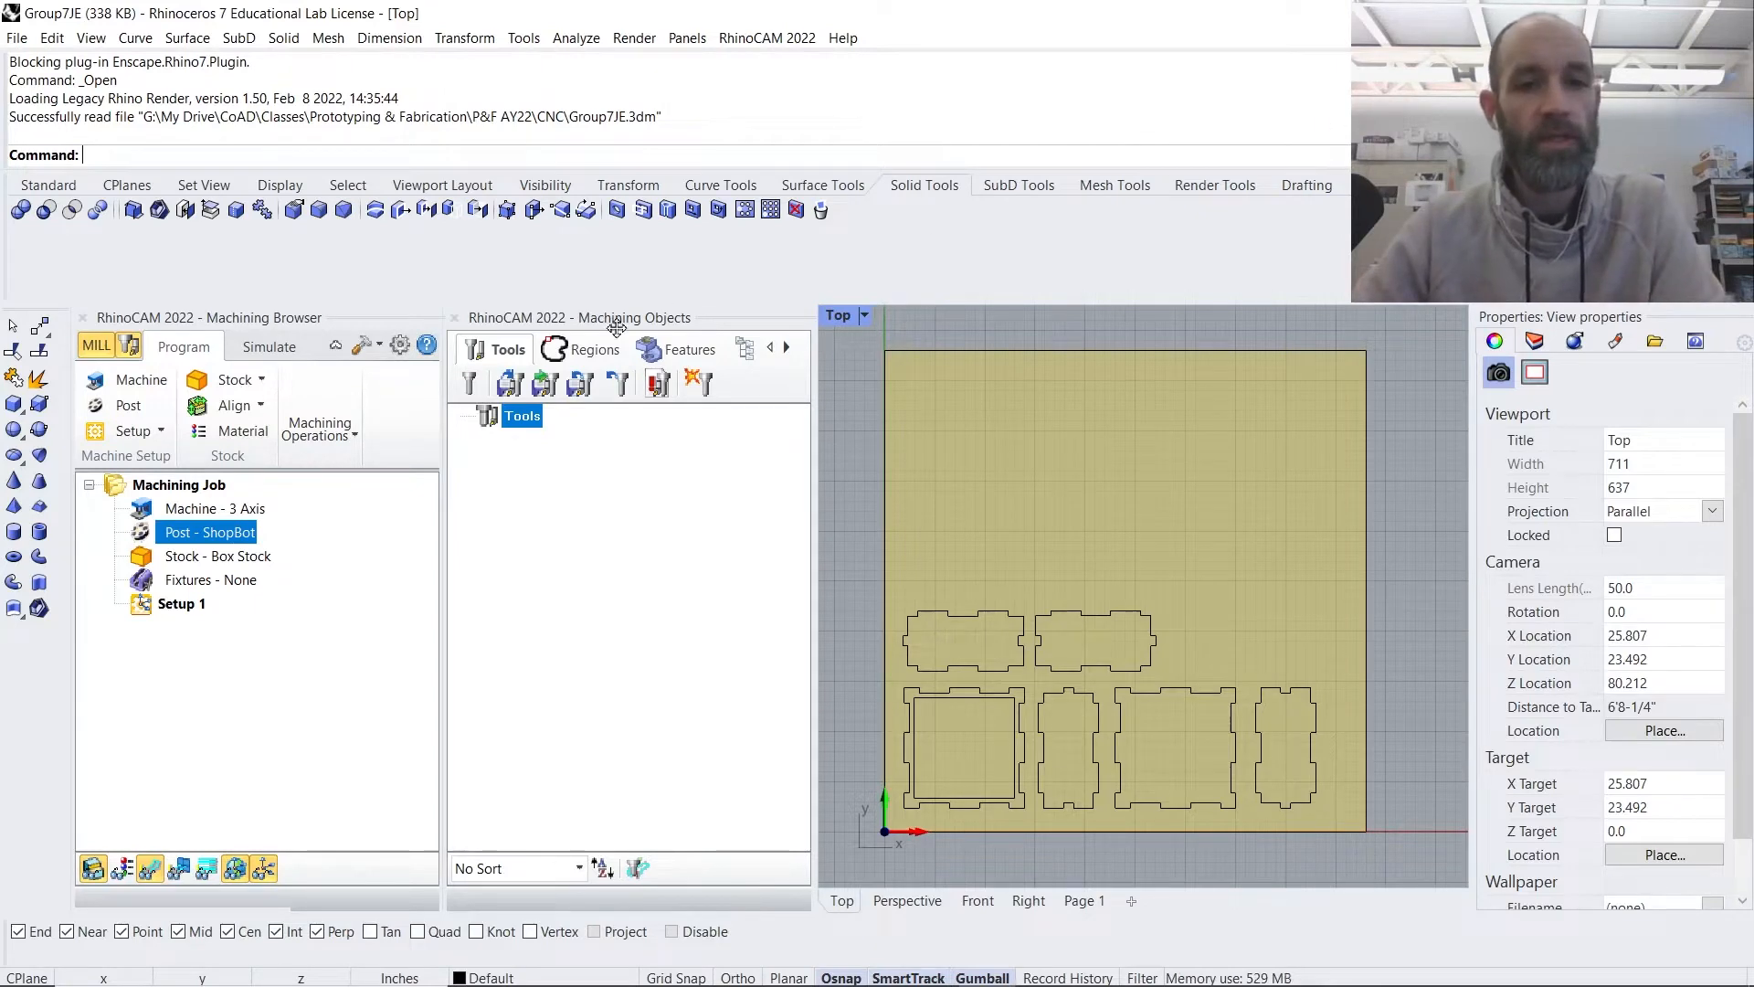
{"action": "left_click_drag", "start_coordinate": [624, 322], "coordinate": [267, 795]}
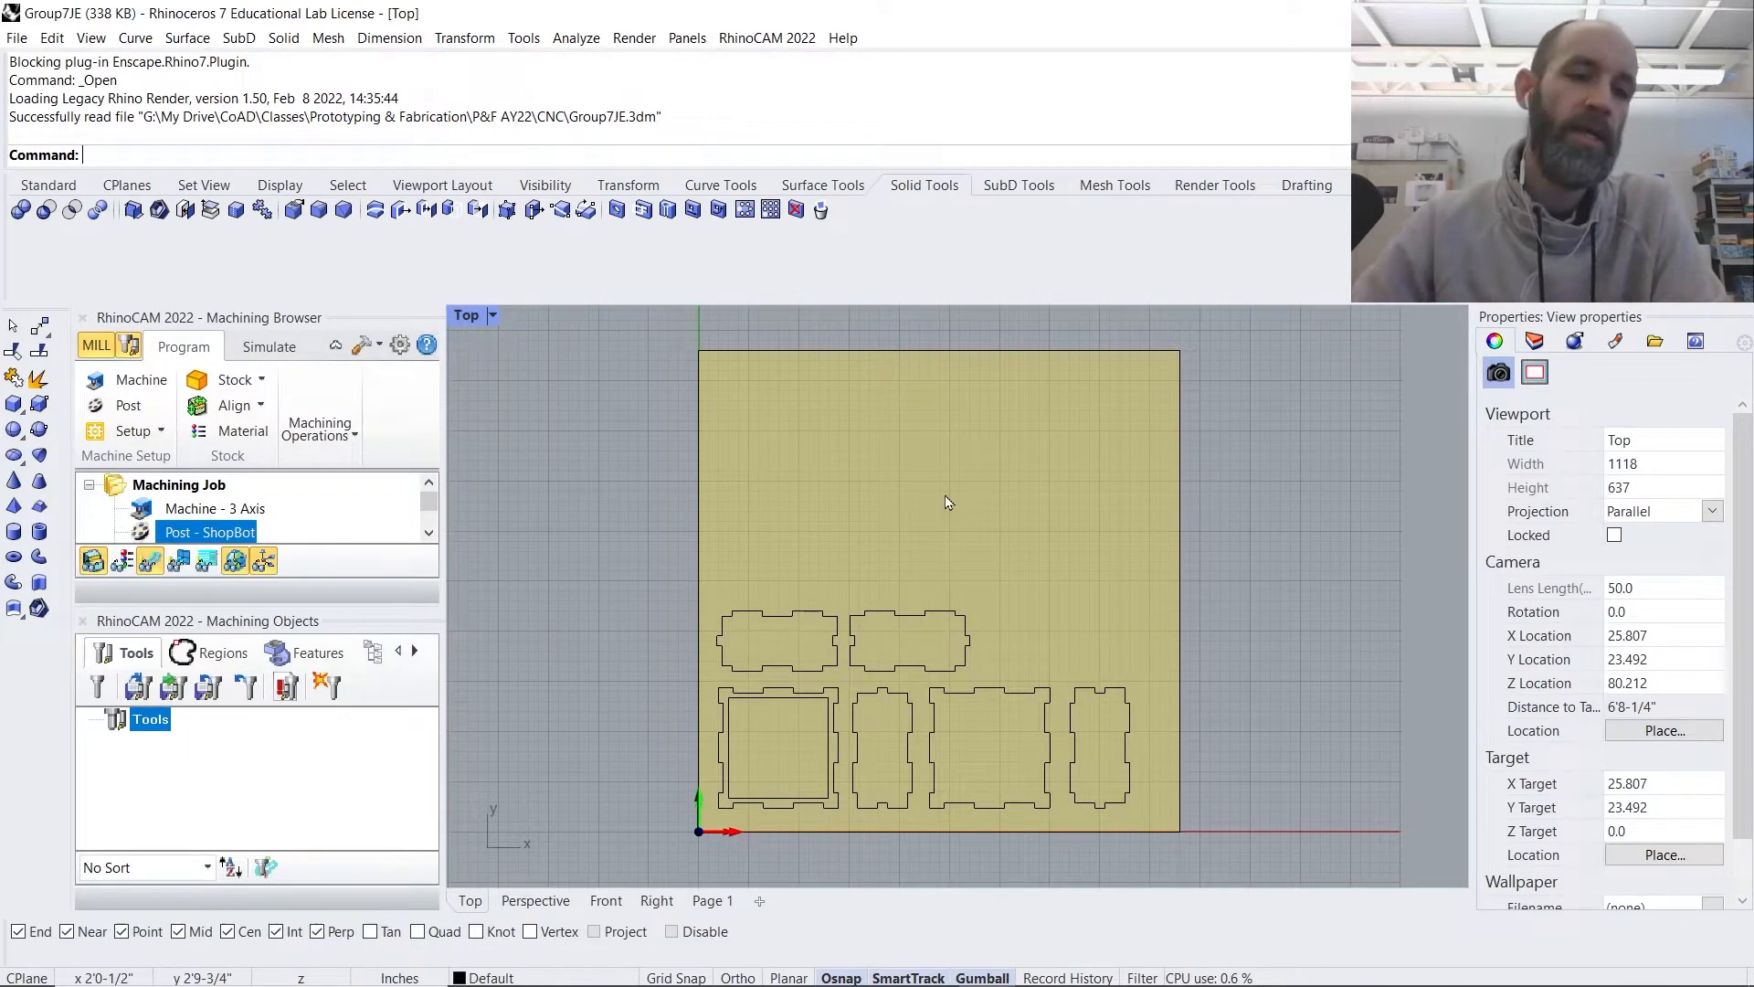
{"action": "left_click_drag", "start_coordinate": [266, 608], "coordinate": [274, 653]}
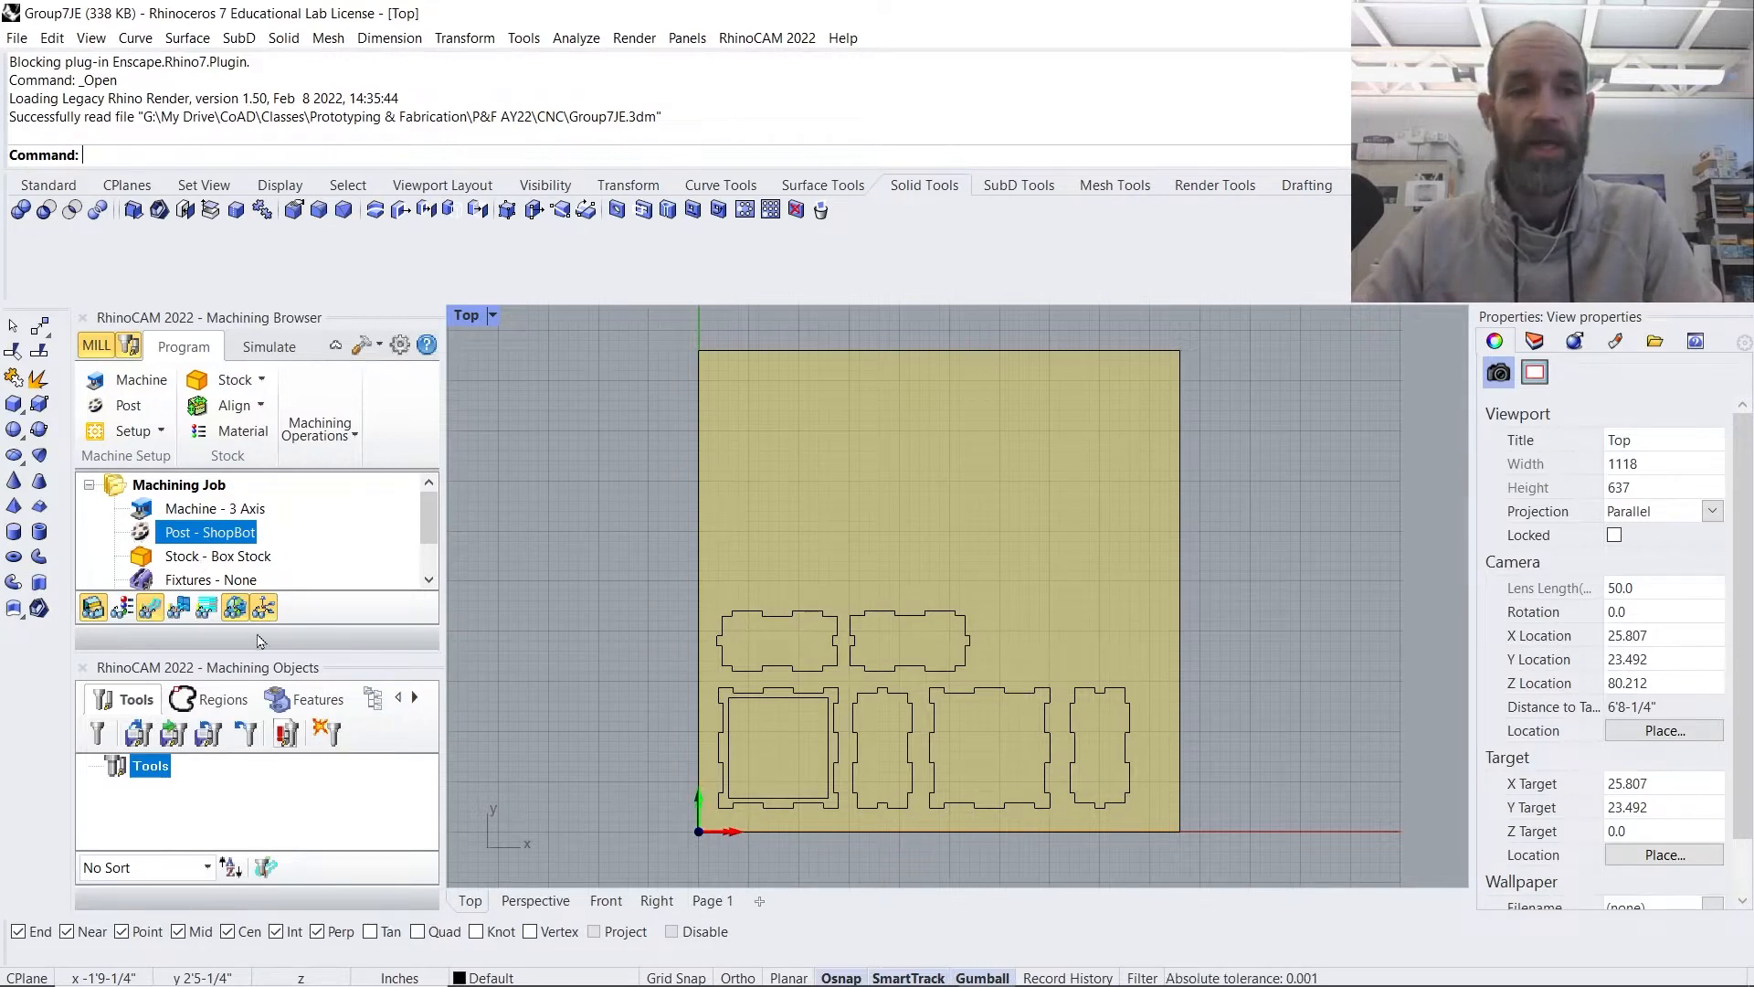
{"action": "left_click_drag", "start_coordinate": [266, 652], "coordinate": [267, 679]}
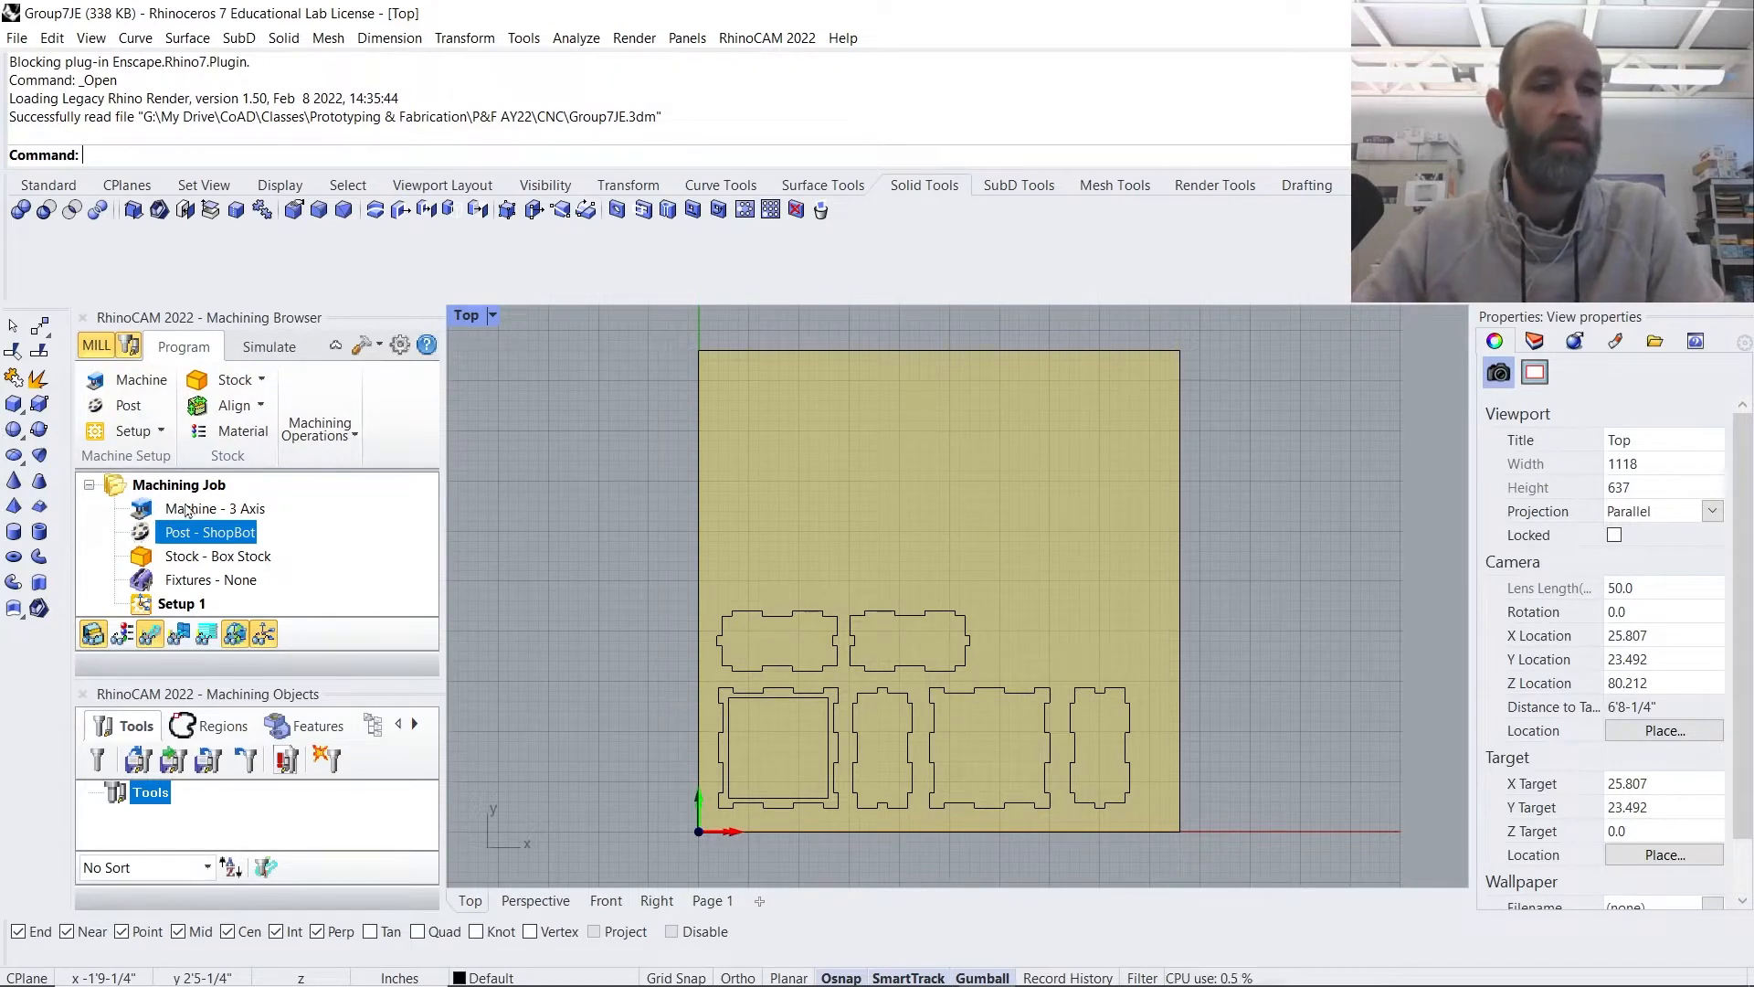
- Check the machining job's legacy post-processor list and keep ShopBot as the current post-processor
{"action": "double_click", "coordinate": [171, 538]}
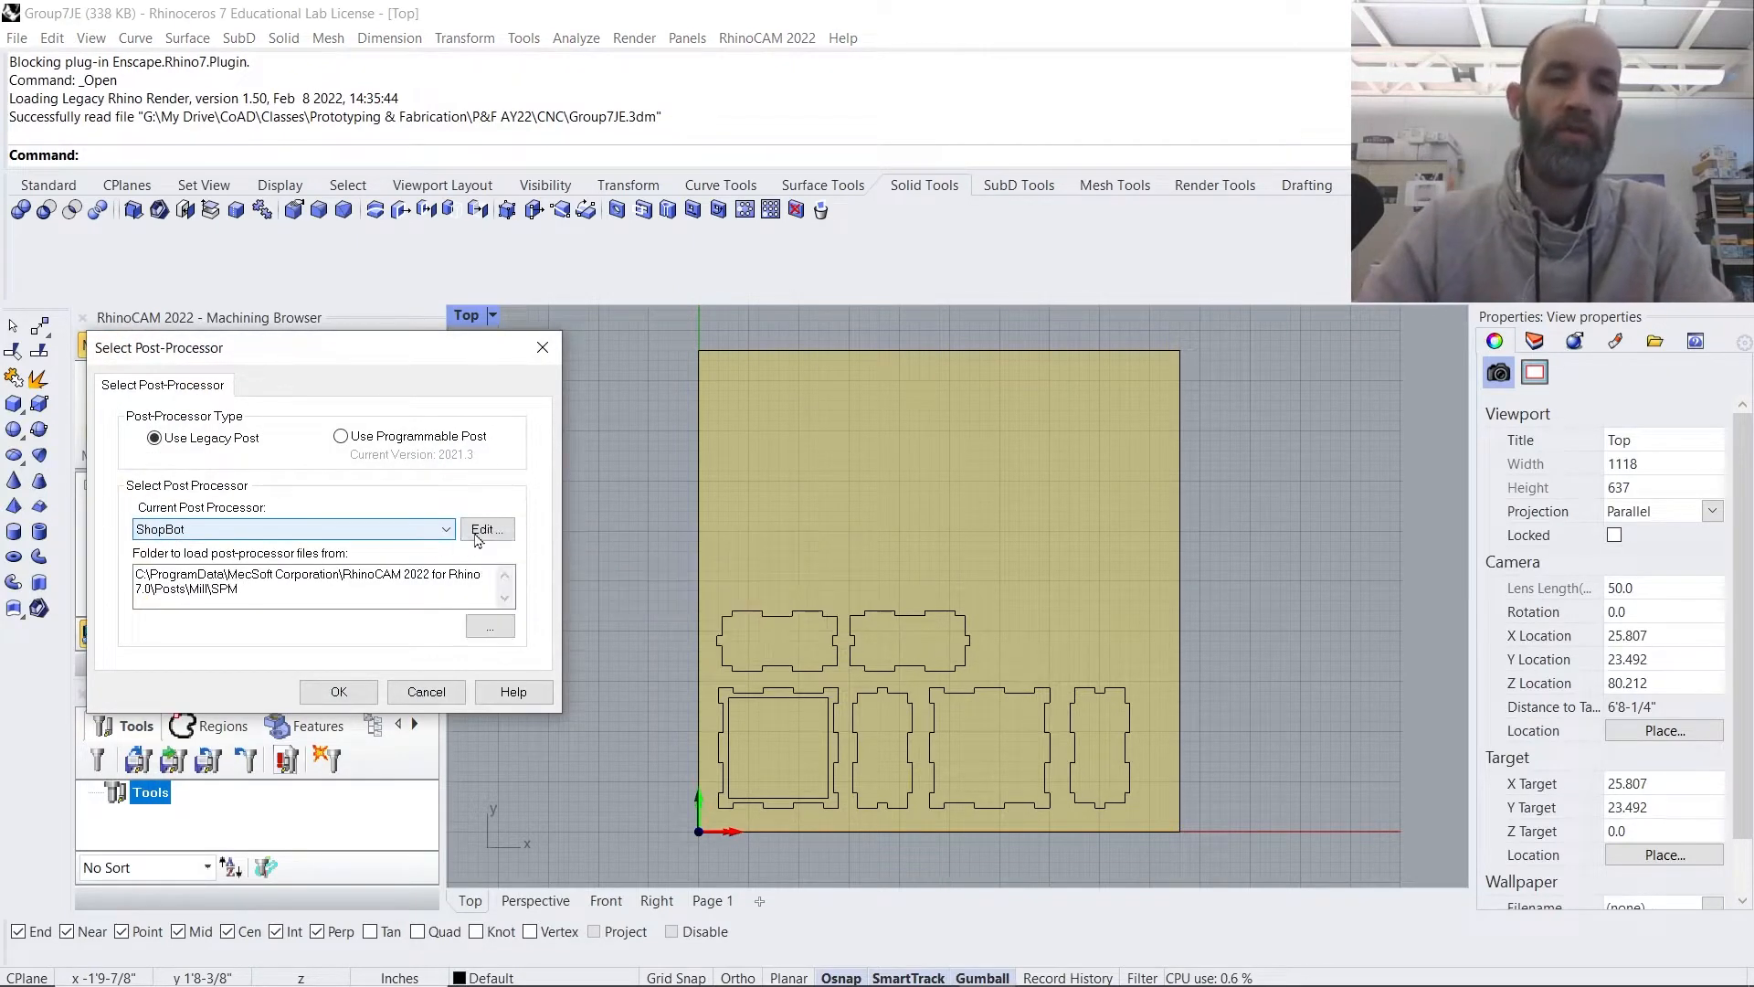
{"action": "left_click", "coordinate": [447, 532]}
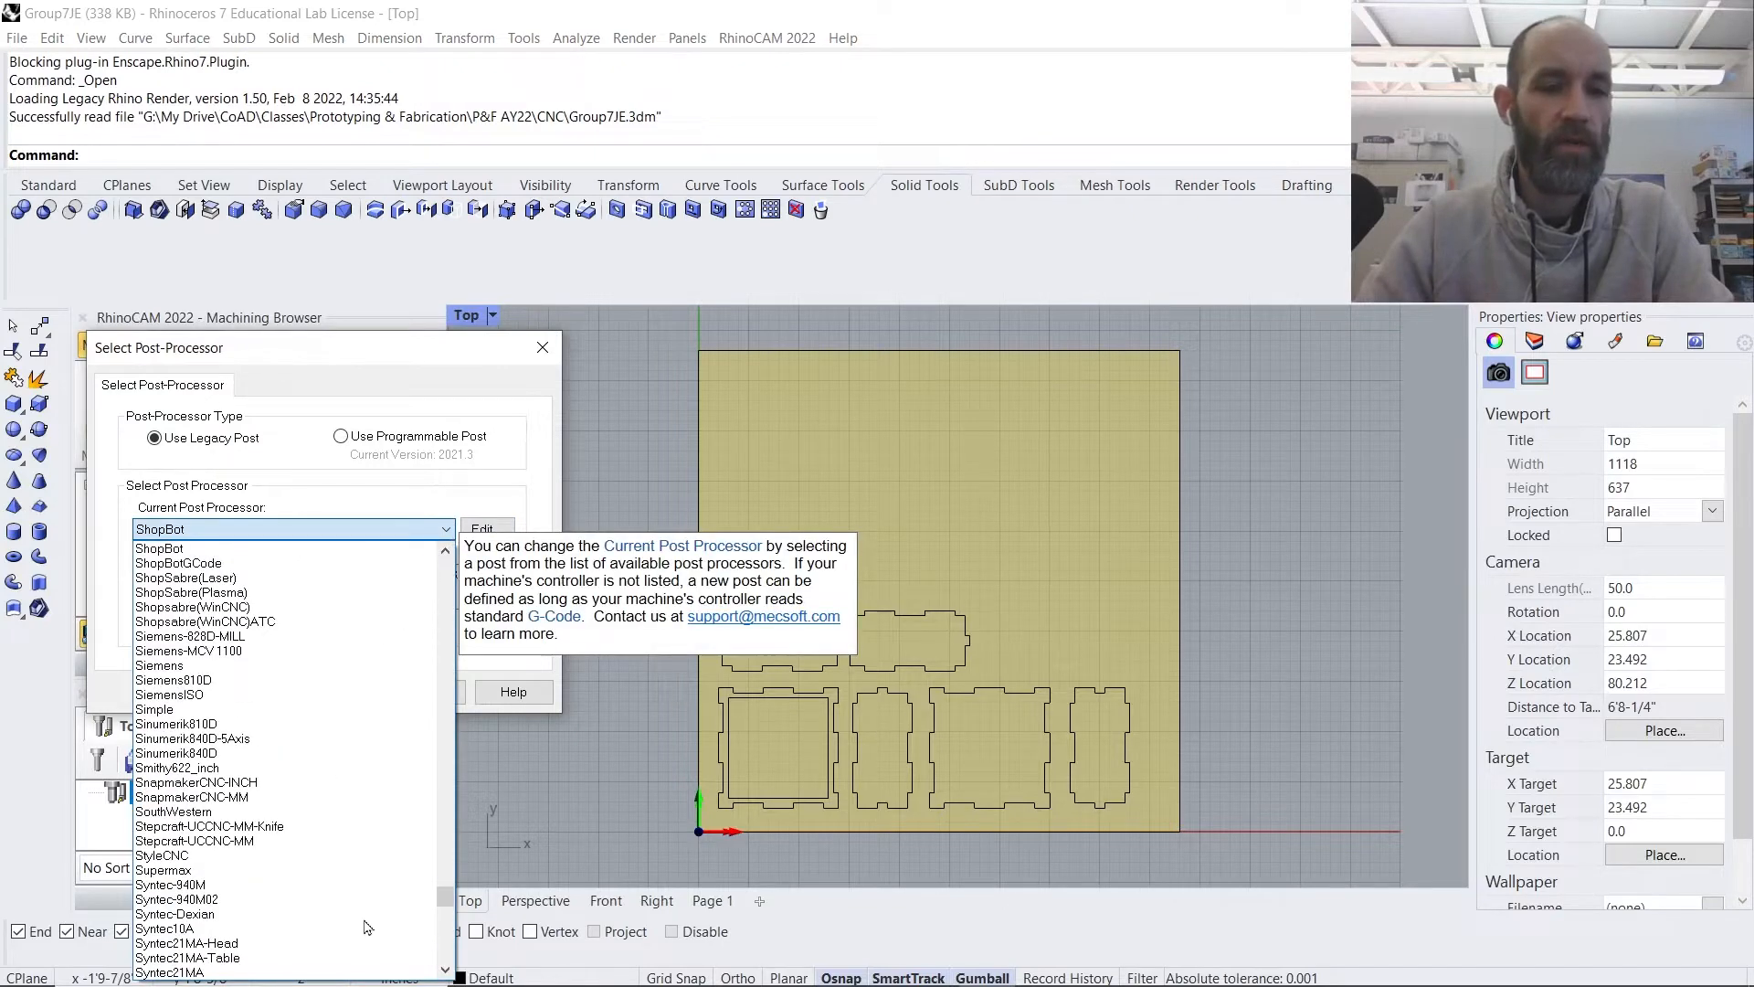
{"action": "mouse_move", "coordinate": [445, 898]}
{"action": "left_mouse_down"}
{"action": "mouse_move", "coordinate": [416, 596]}
{"action": "mouse_move", "coordinate": [452, 925]}
{"action": "mouse_move", "coordinate": [459, 900]}
{"action": "left_mouse_up"}
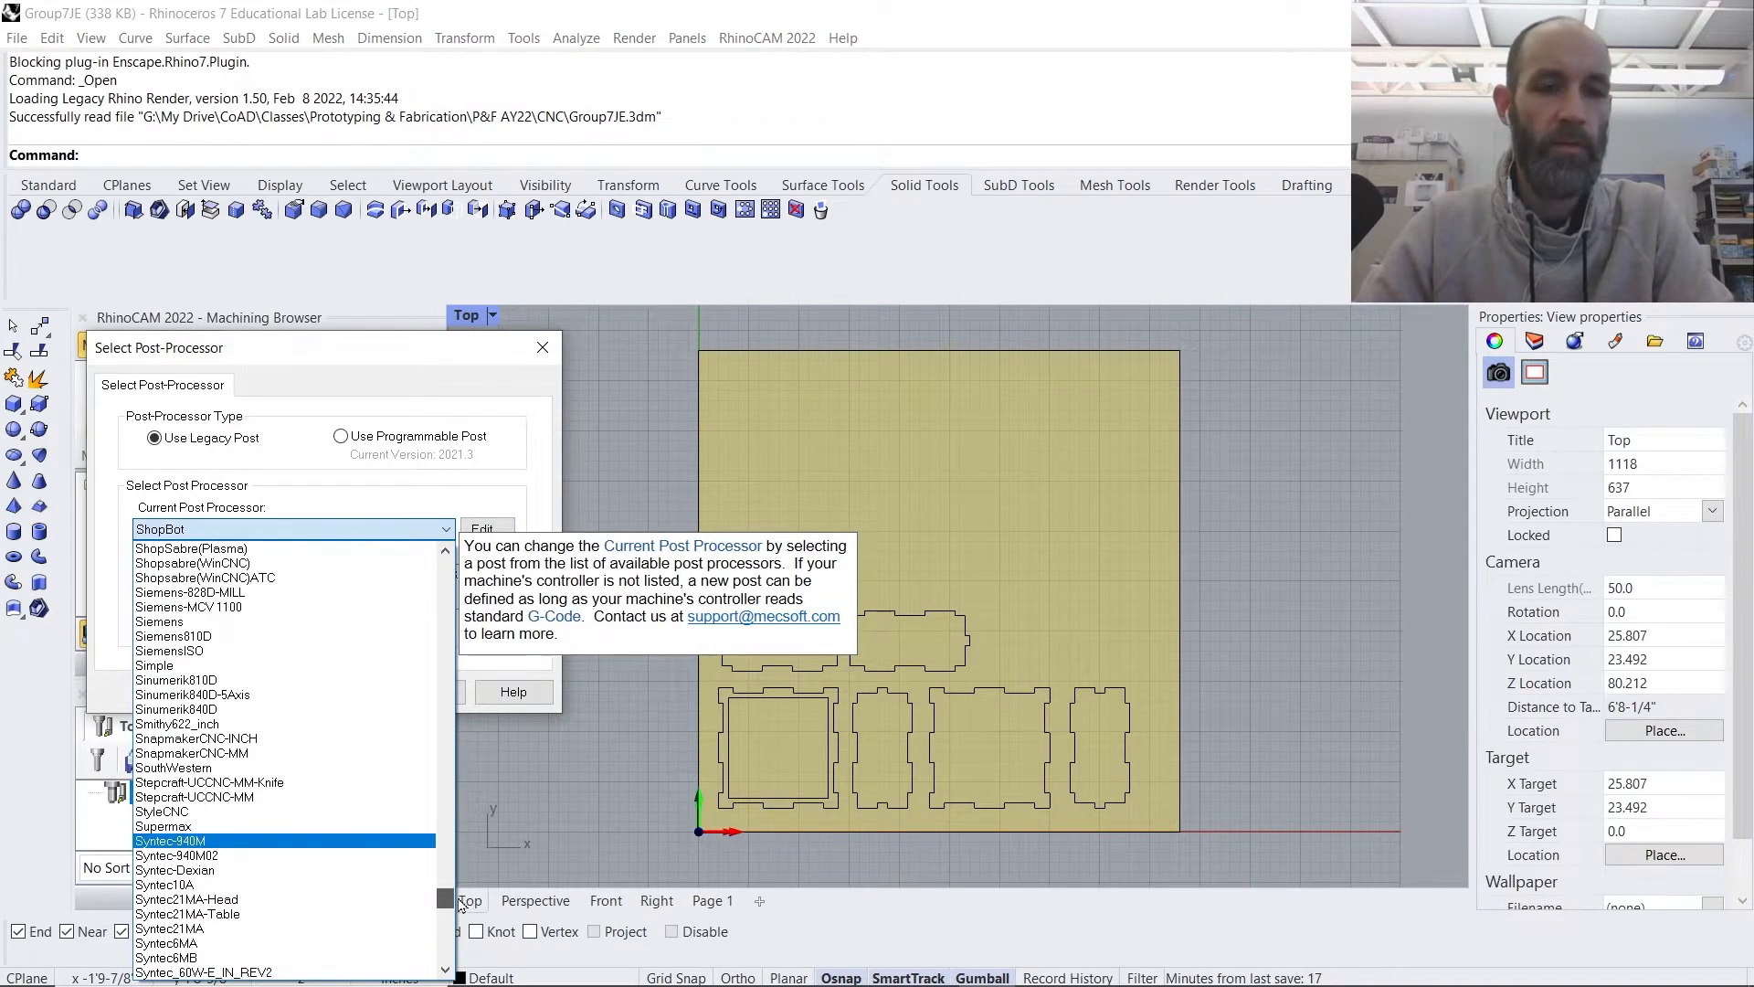
{"action": "left_click", "coordinate": [415, 496]}
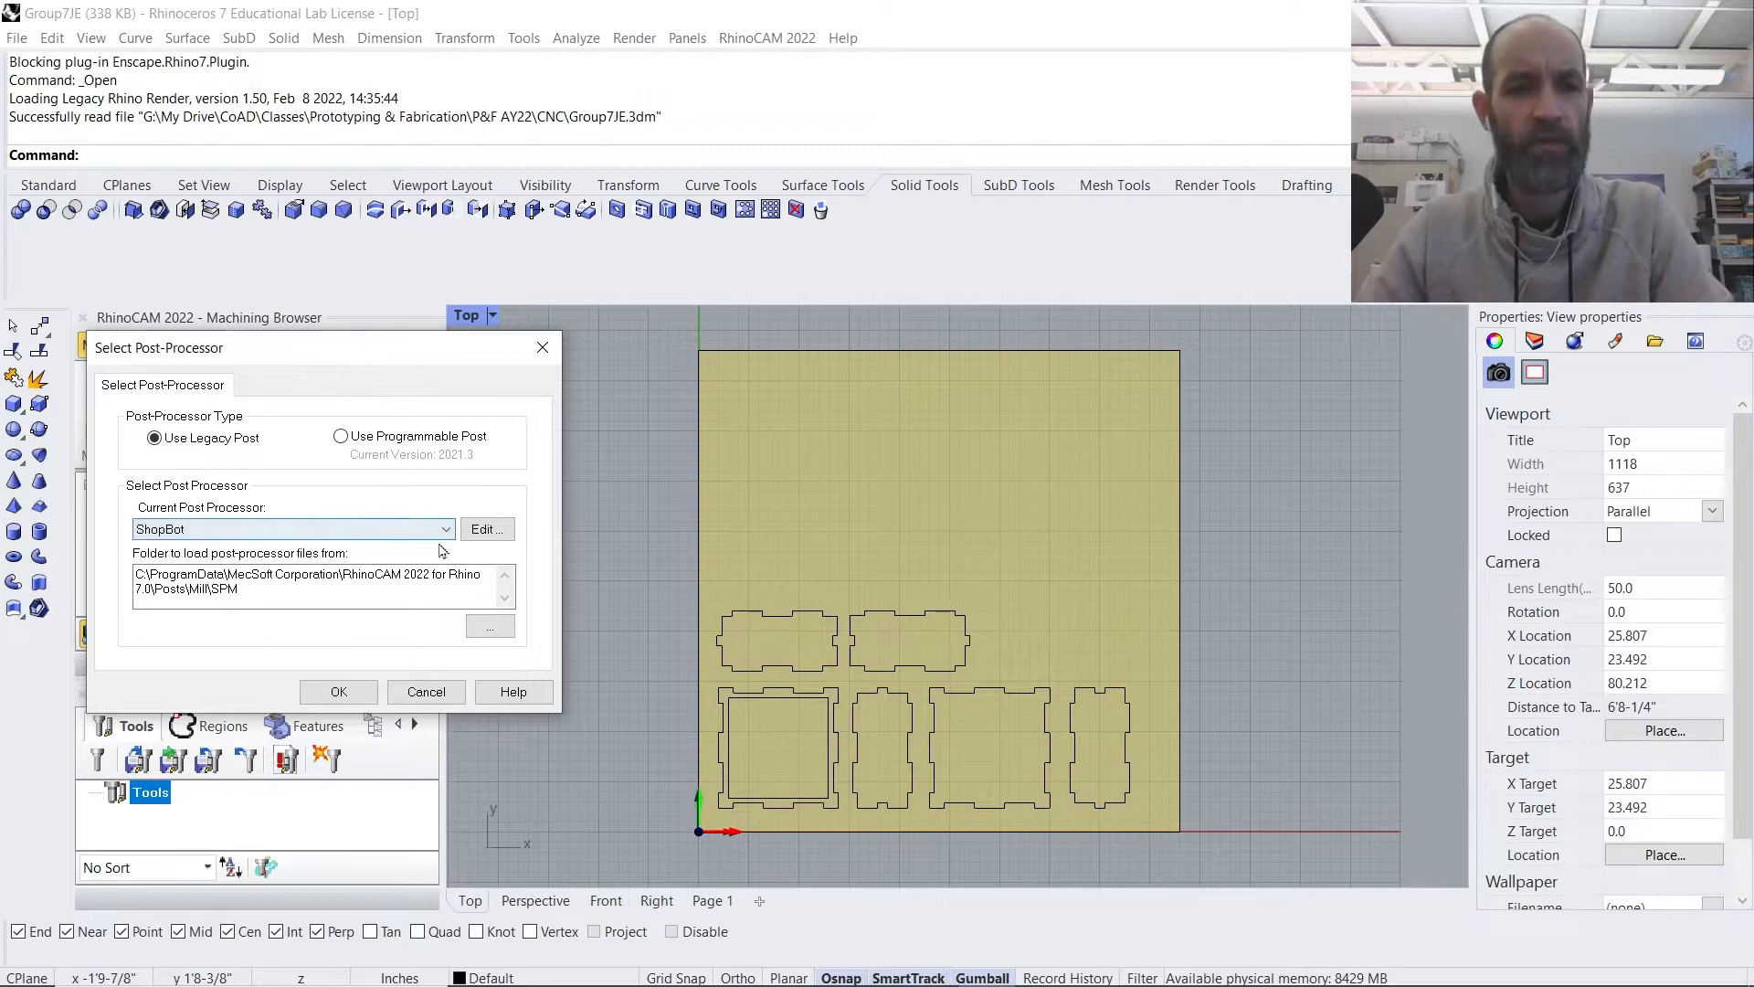
{"action": "left_click", "coordinate": [357, 692]}
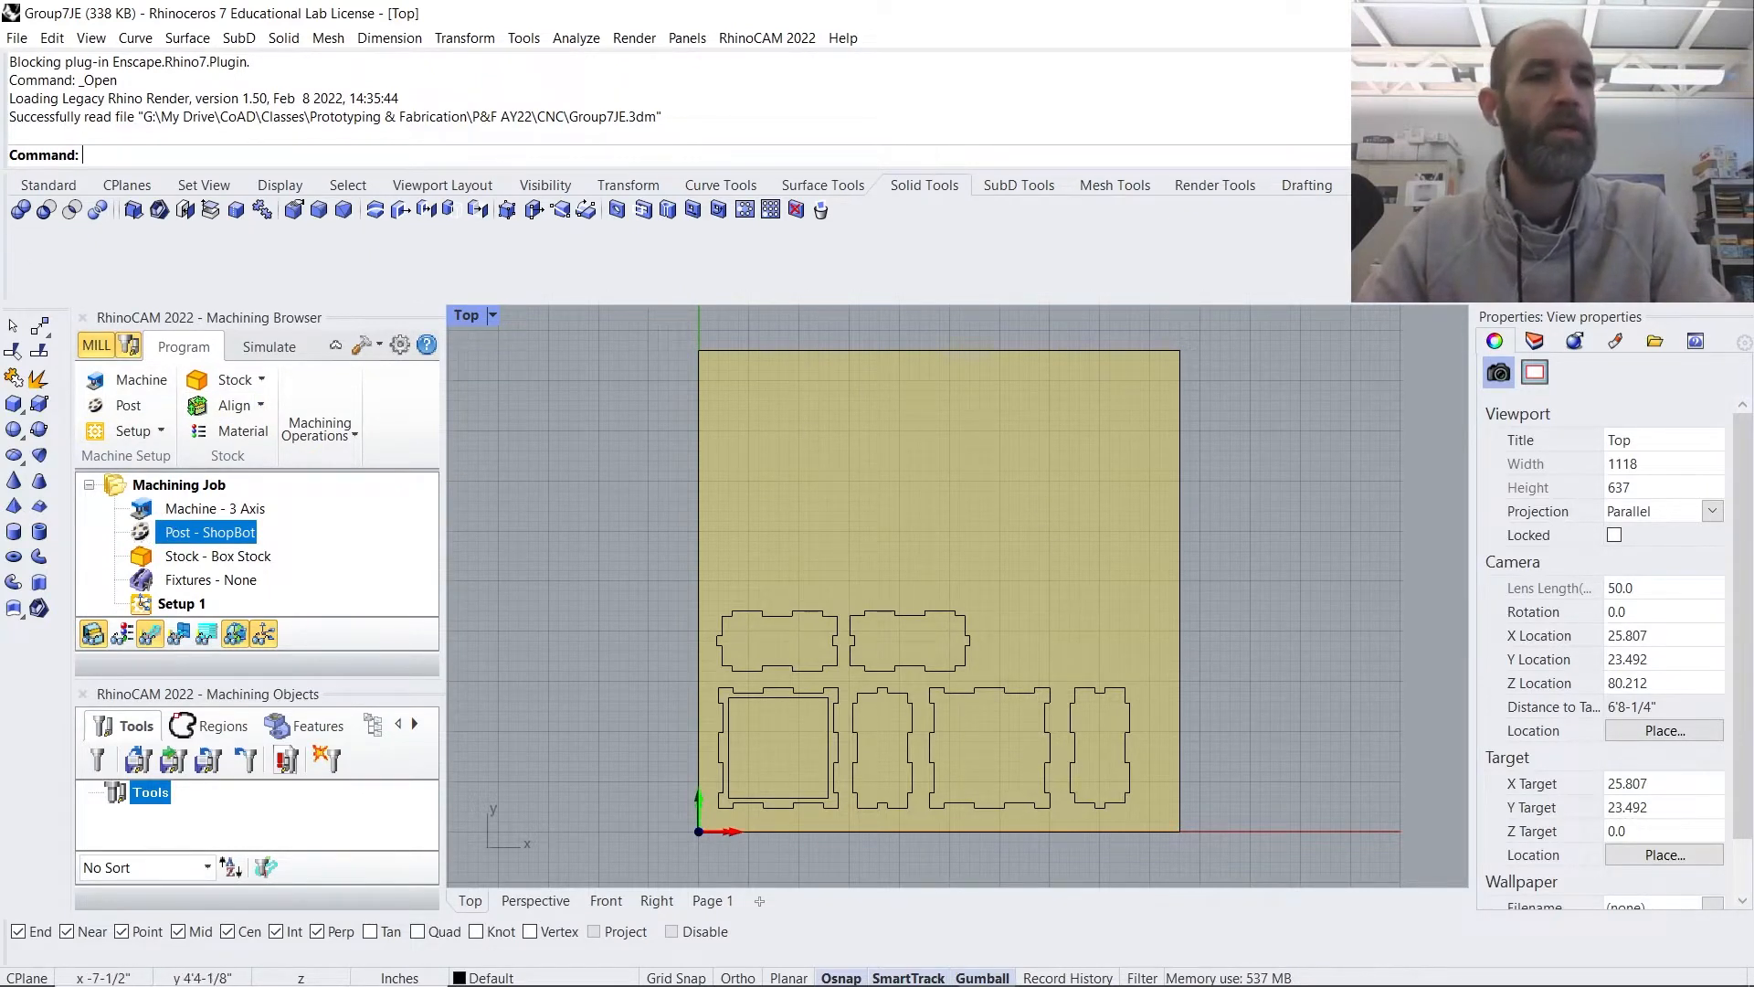
- Check the model units in the document properties
{"action": "left_click", "coordinate": [17, 38]}
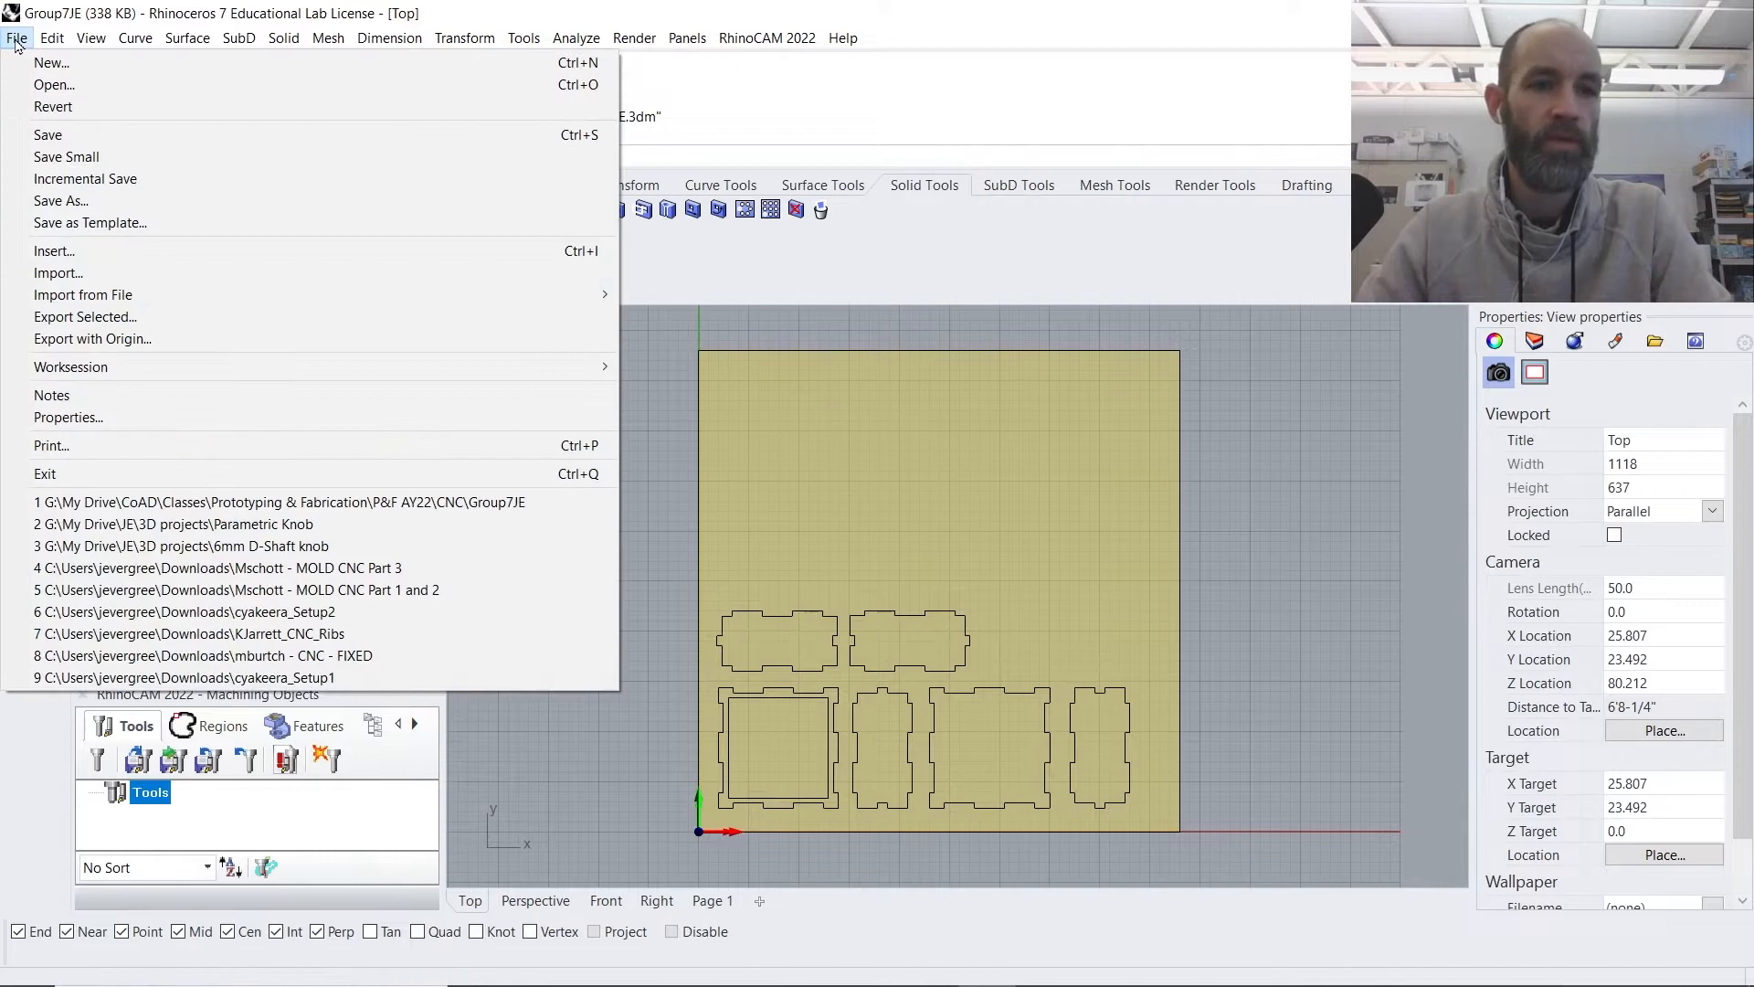
{"action": "left_click", "coordinate": [255, 418]}
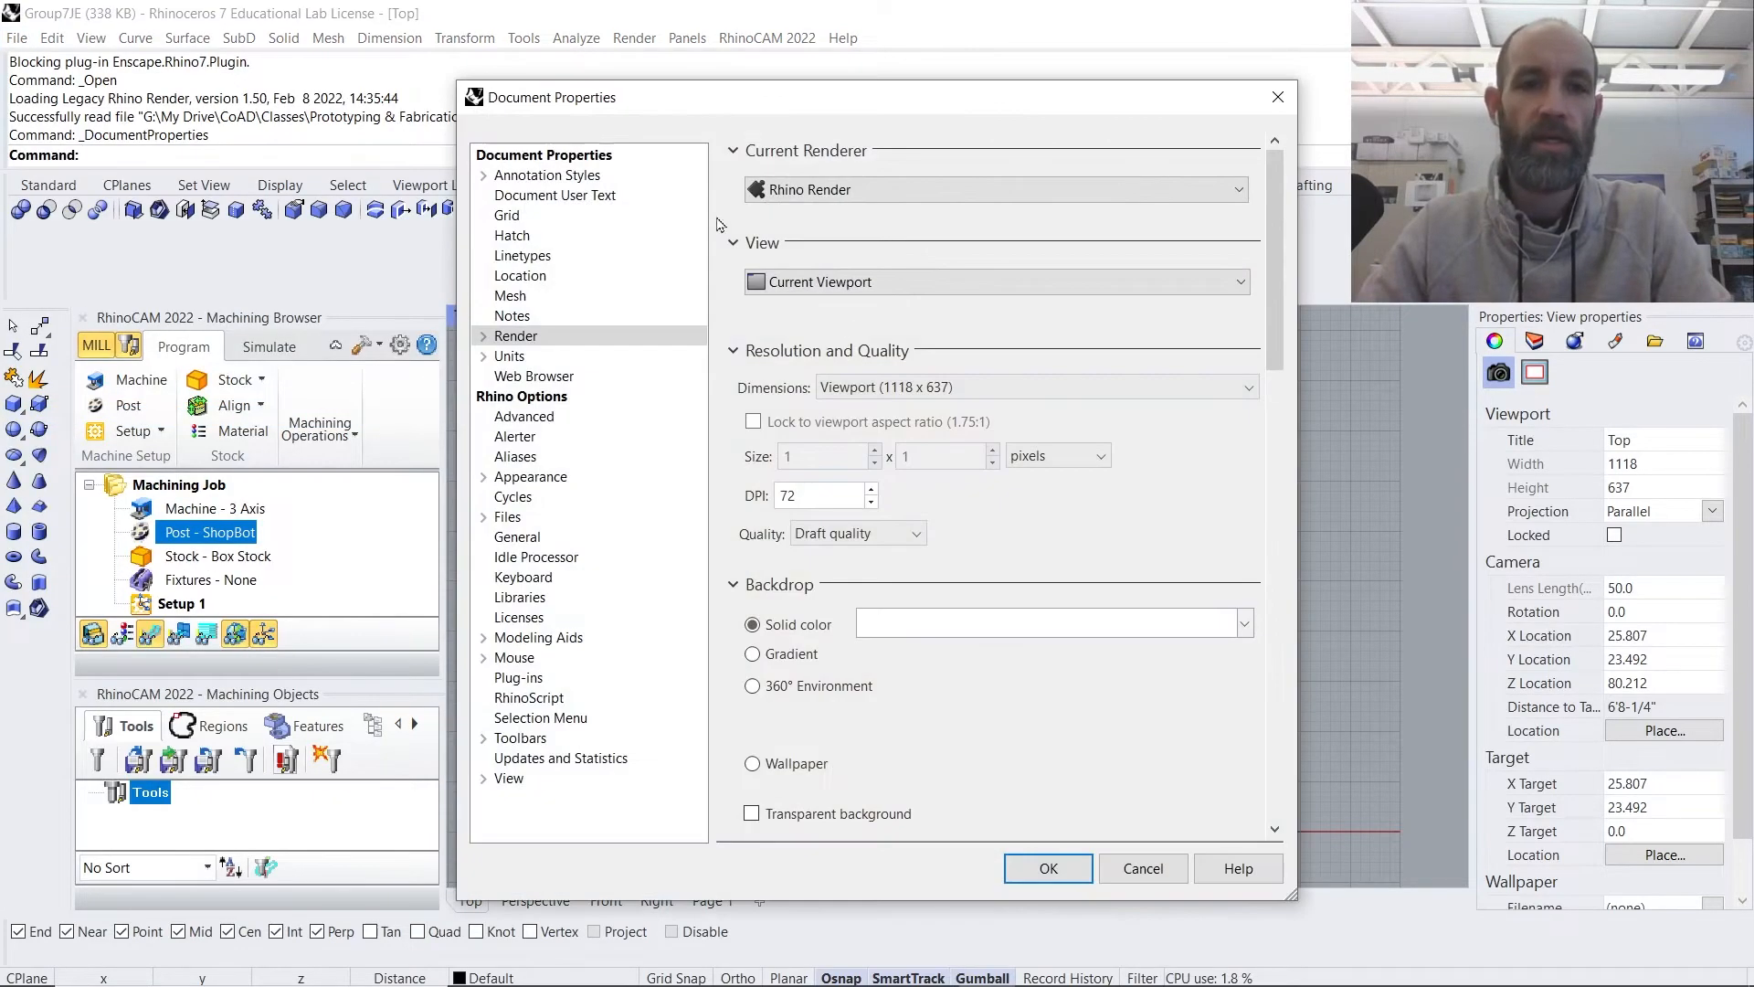
{"action": "left_click", "coordinate": [509, 357]}
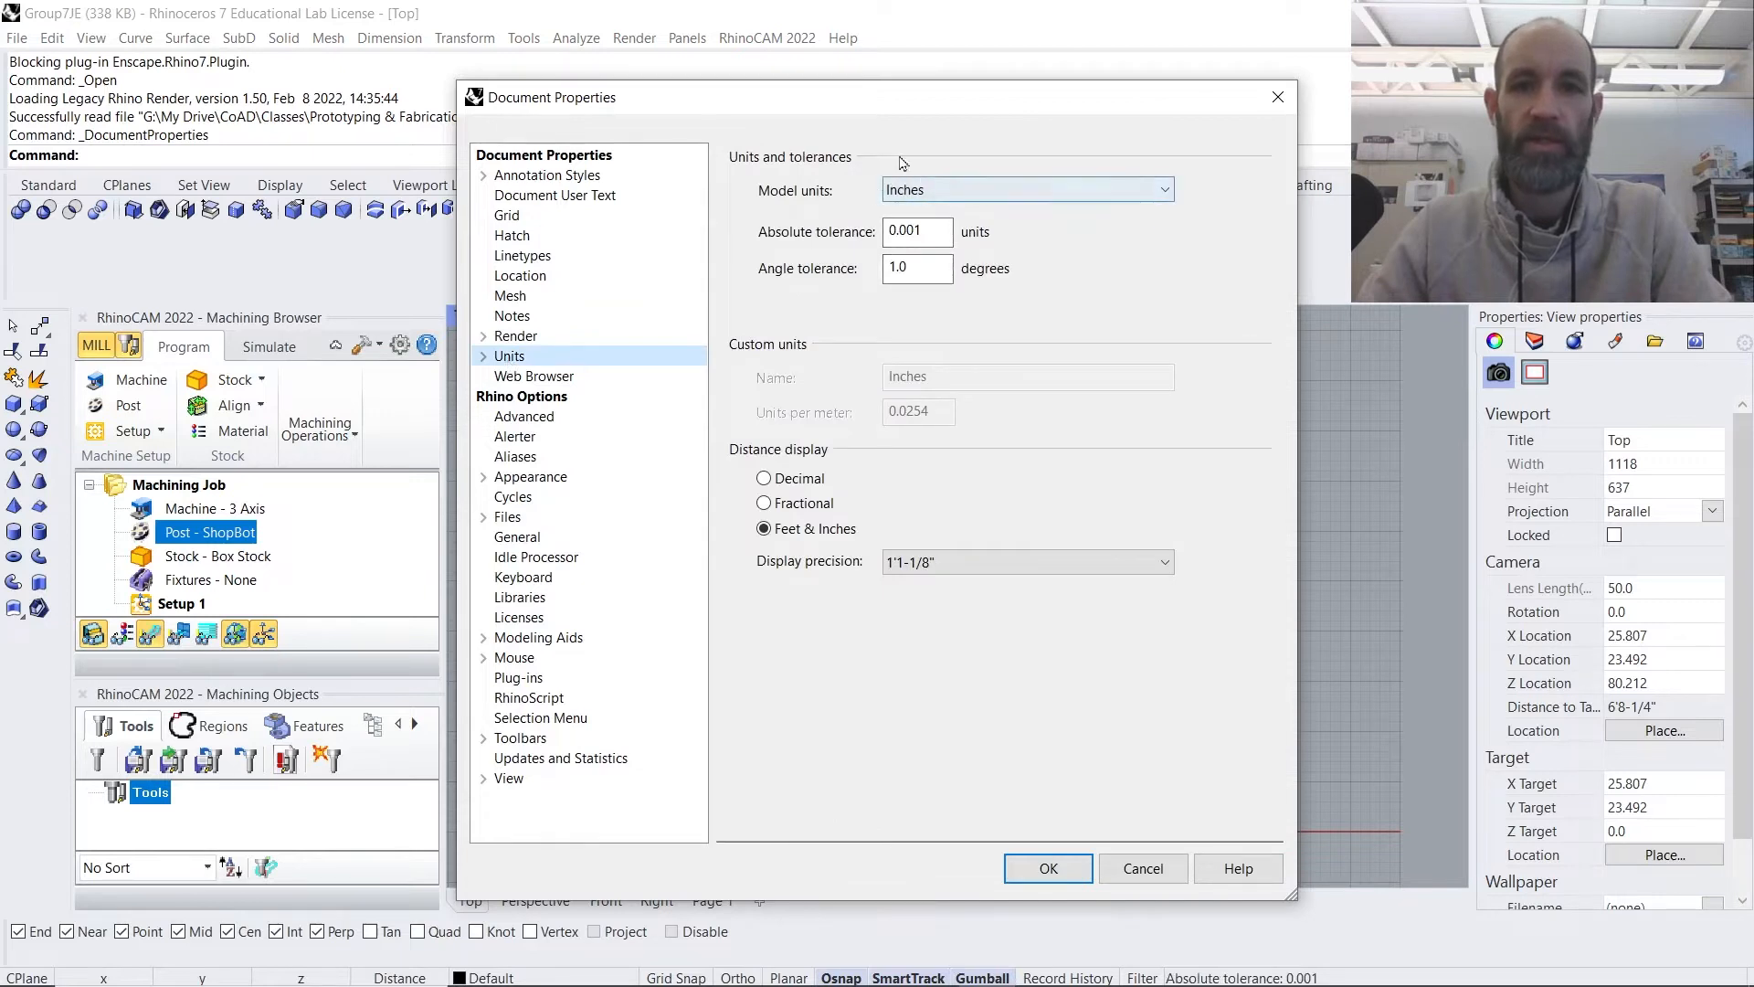
{"action": "left_click", "coordinate": [1046, 870]}
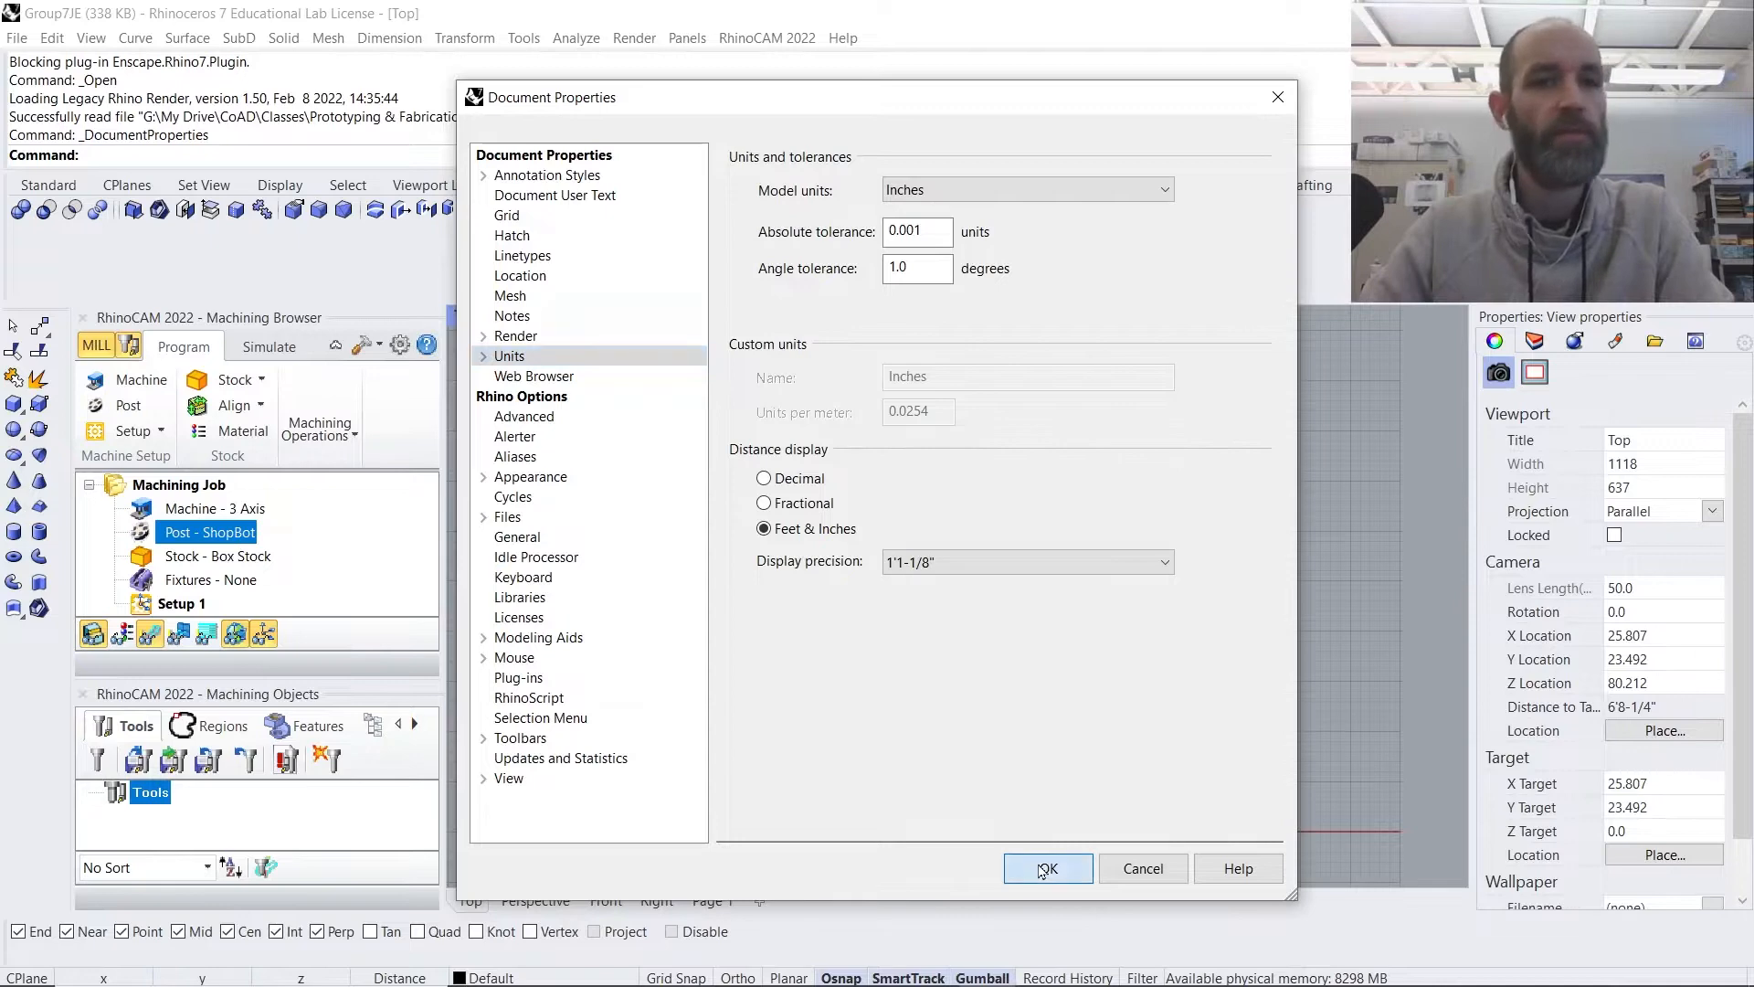
- Set the box stock's reference point to its upper front-left corner with a Z coordinate of 0
{"action": "left_click", "coordinate": [143, 560]}
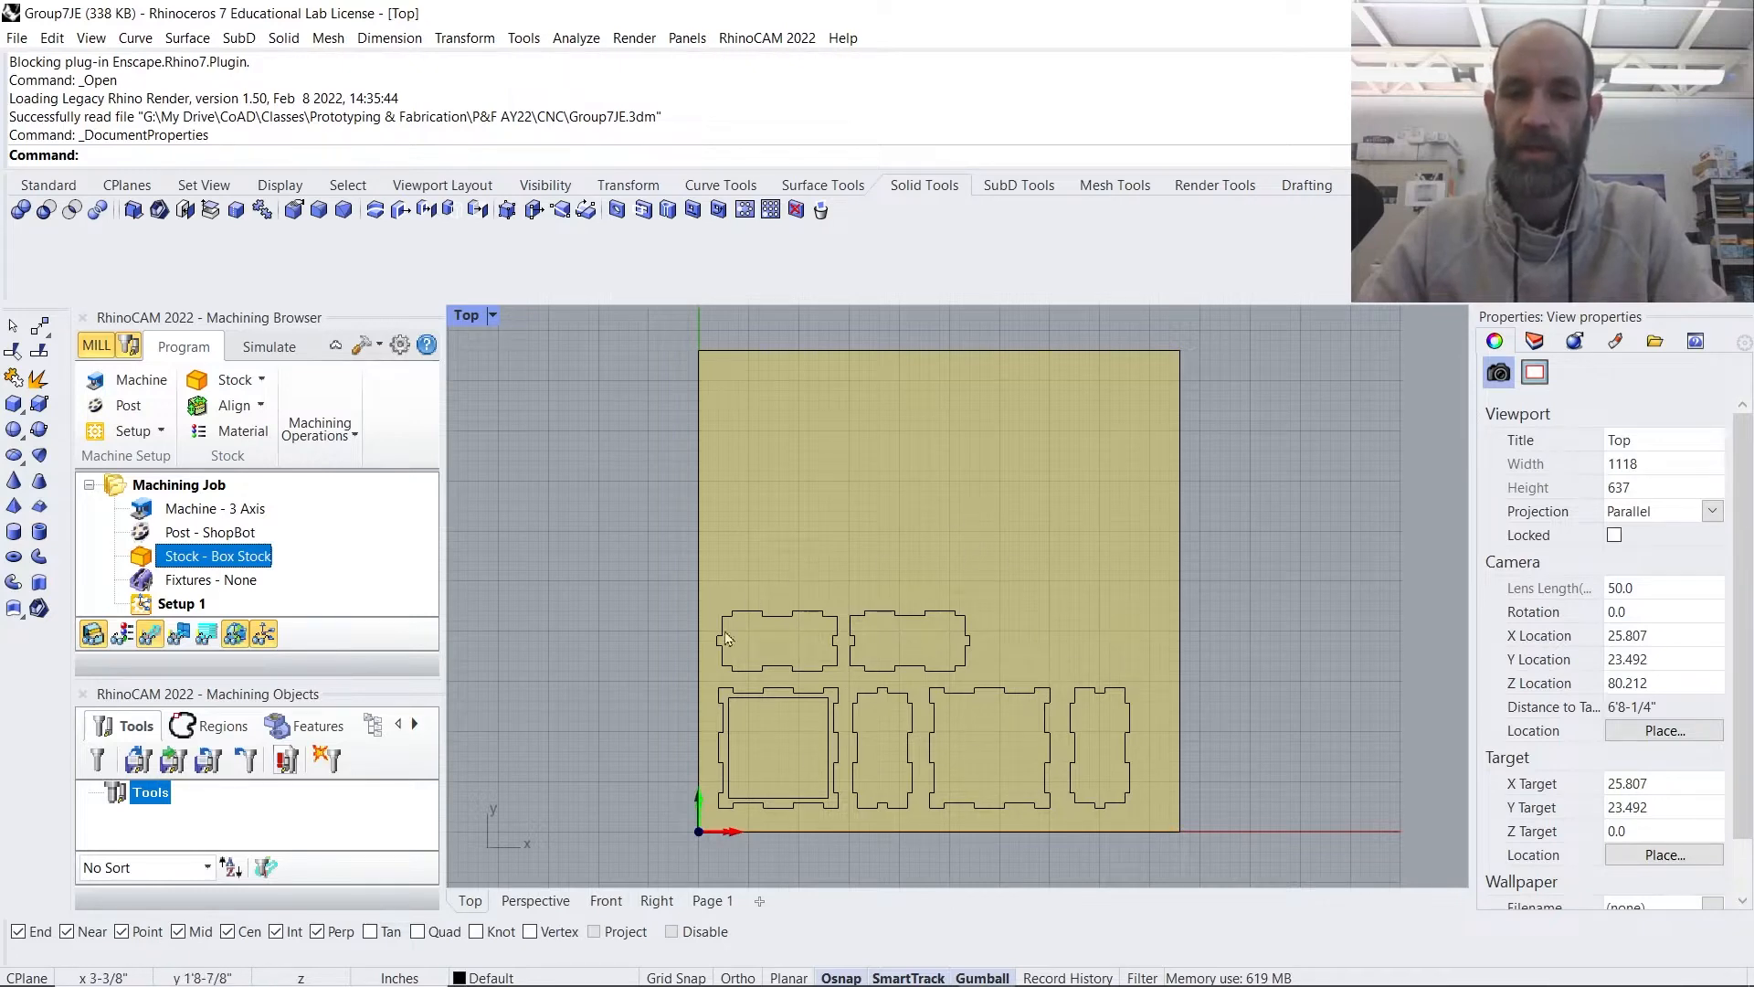
{"action": "double_click", "coordinate": [148, 563]}
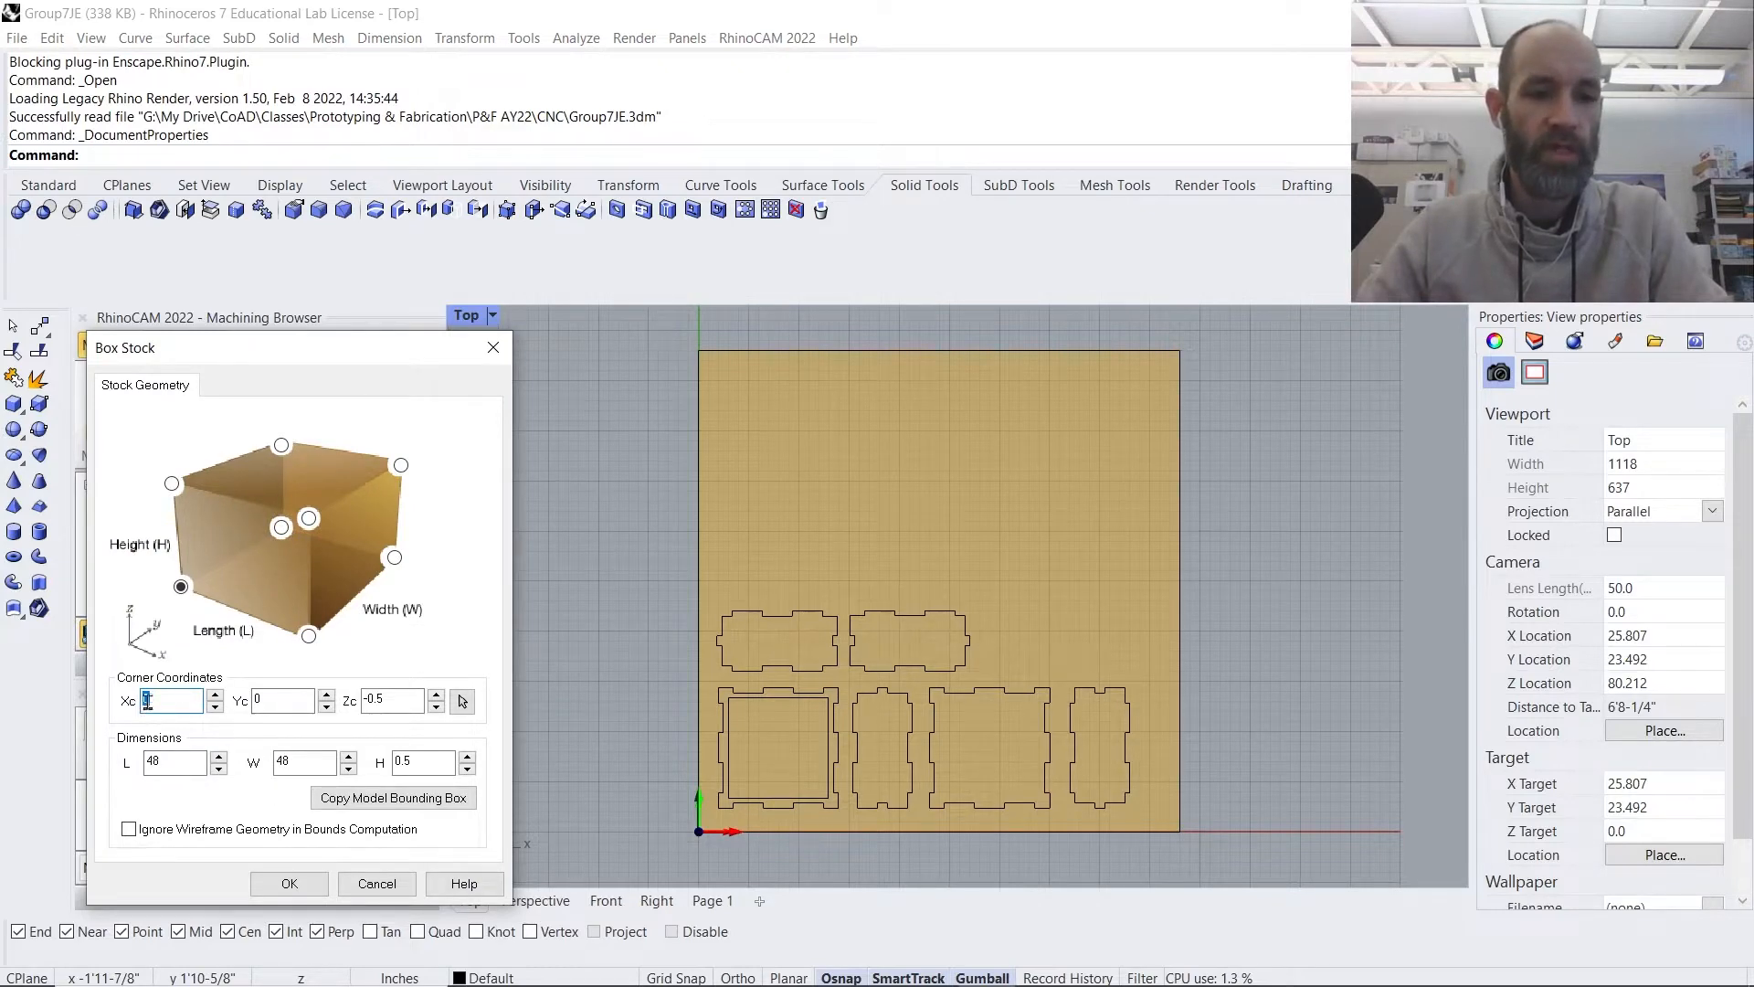
{"action": "left_click", "coordinate": [172, 483]}
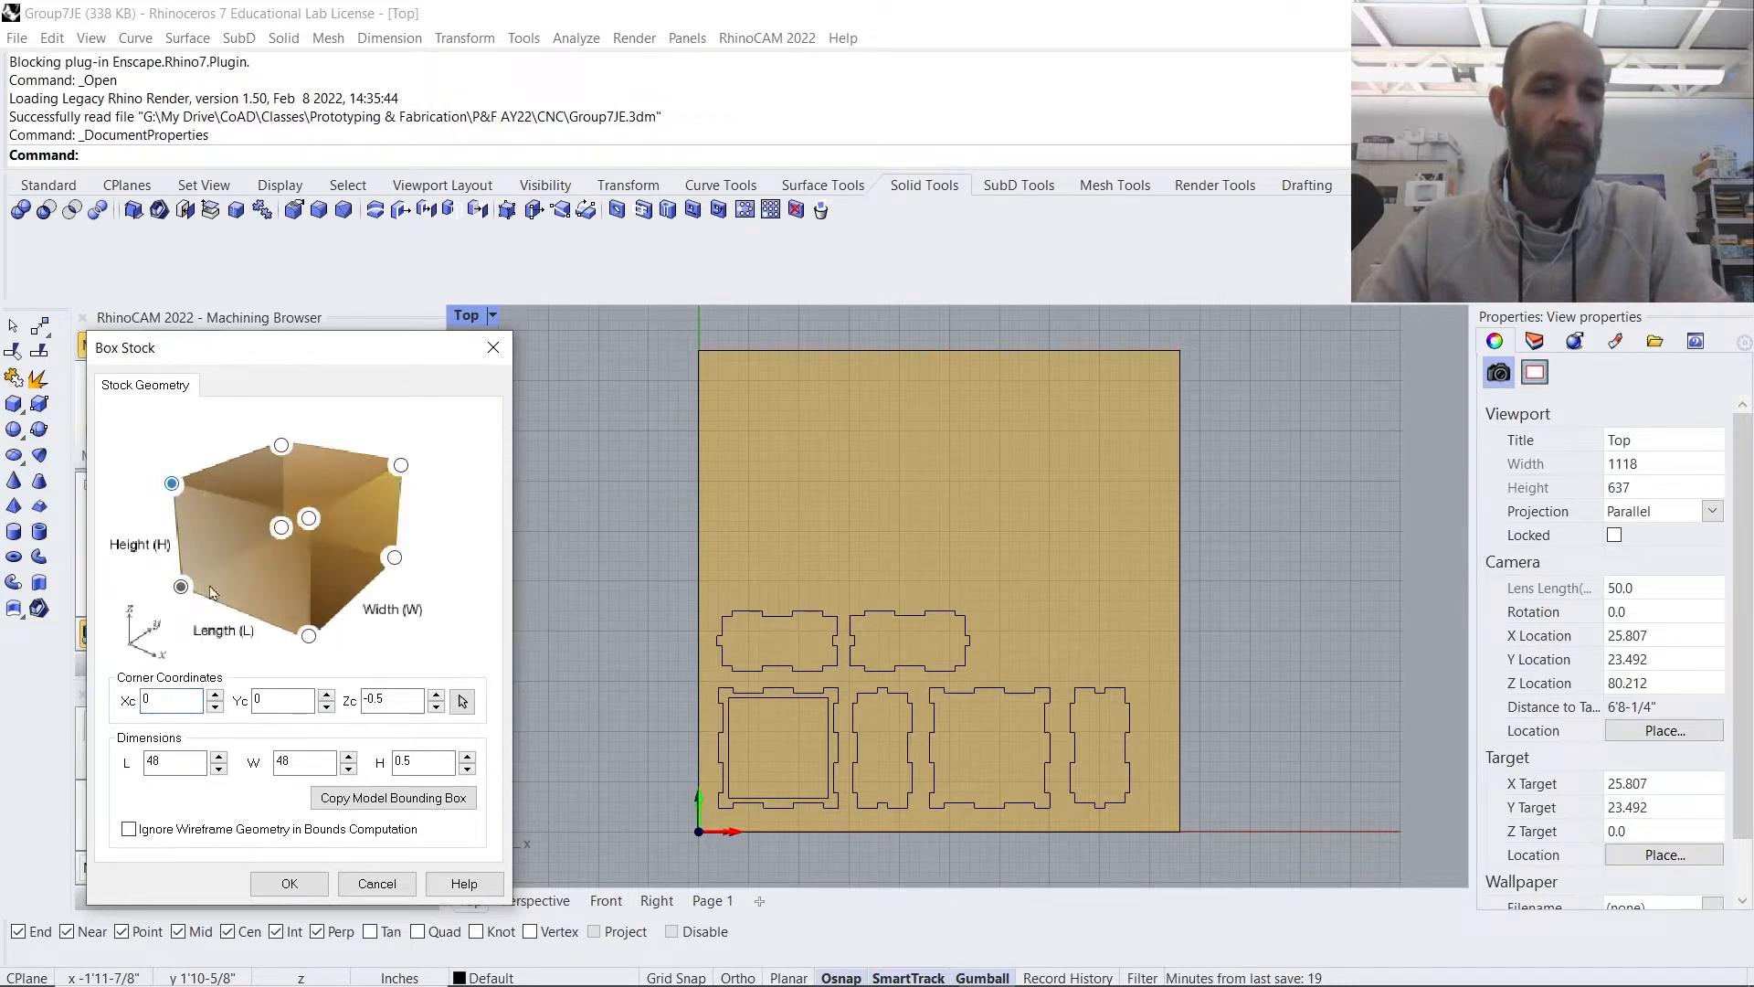
{"action": "left_click_drag", "start_coordinate": [415, 703], "coordinate": [276, 699]}
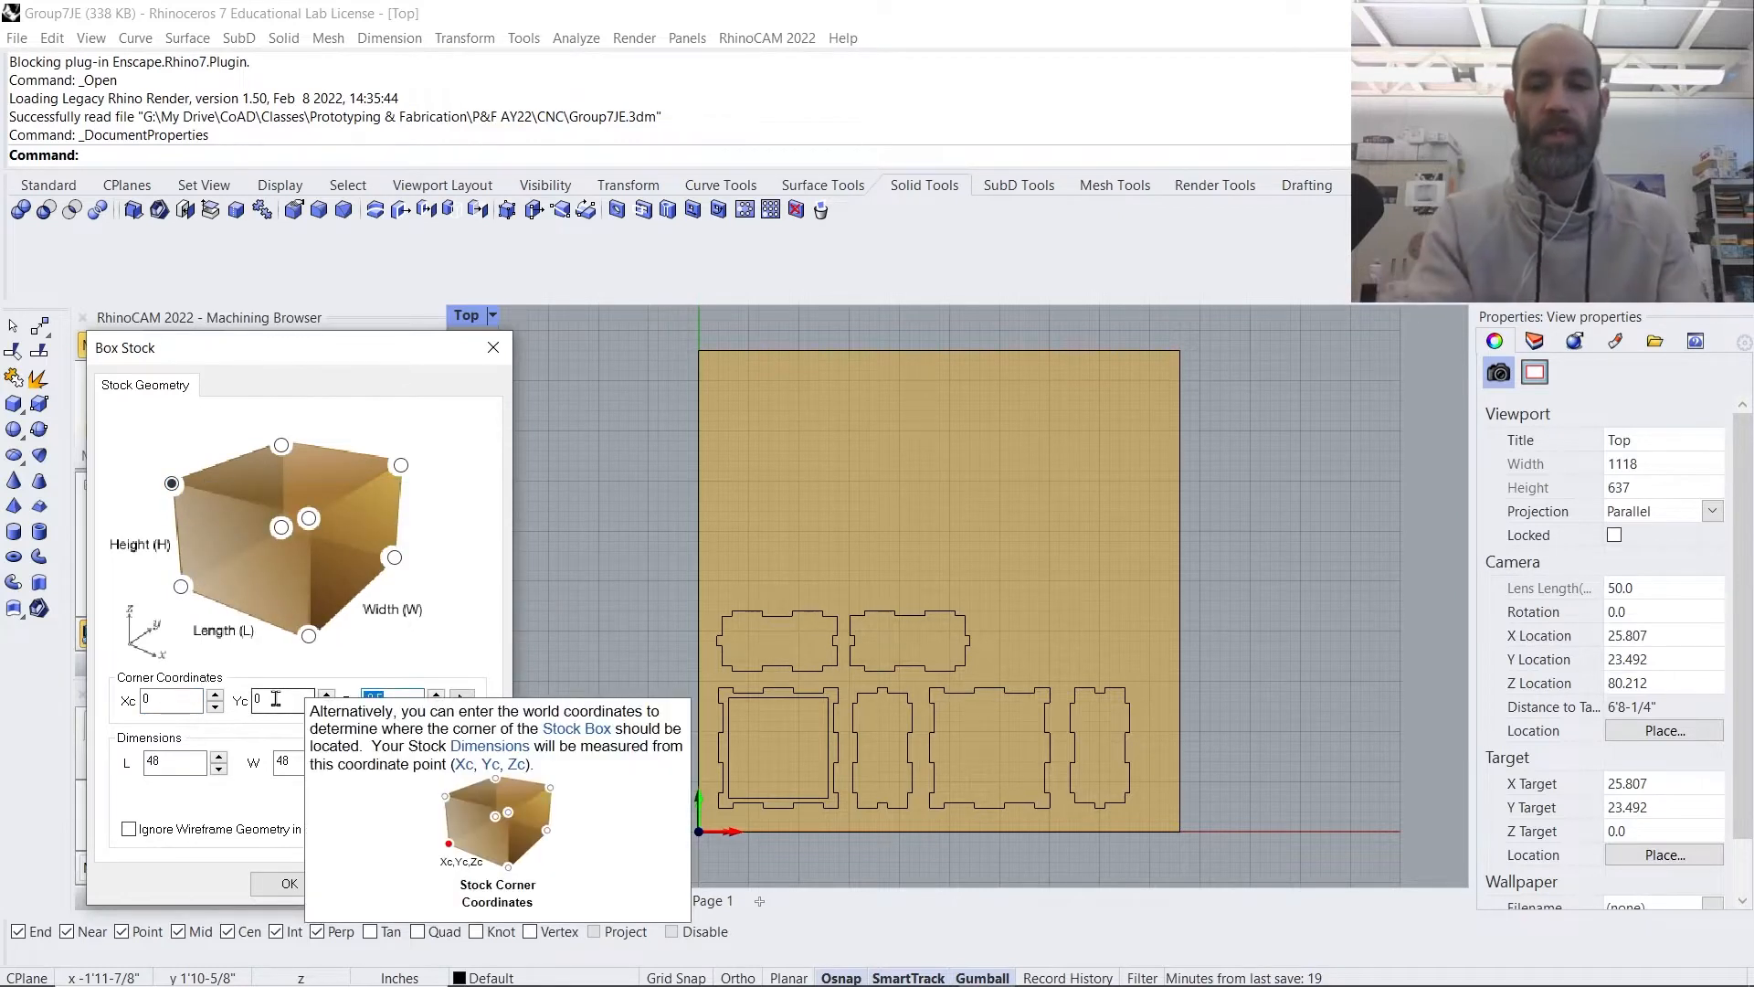
{"action": "type", "text": "0"}
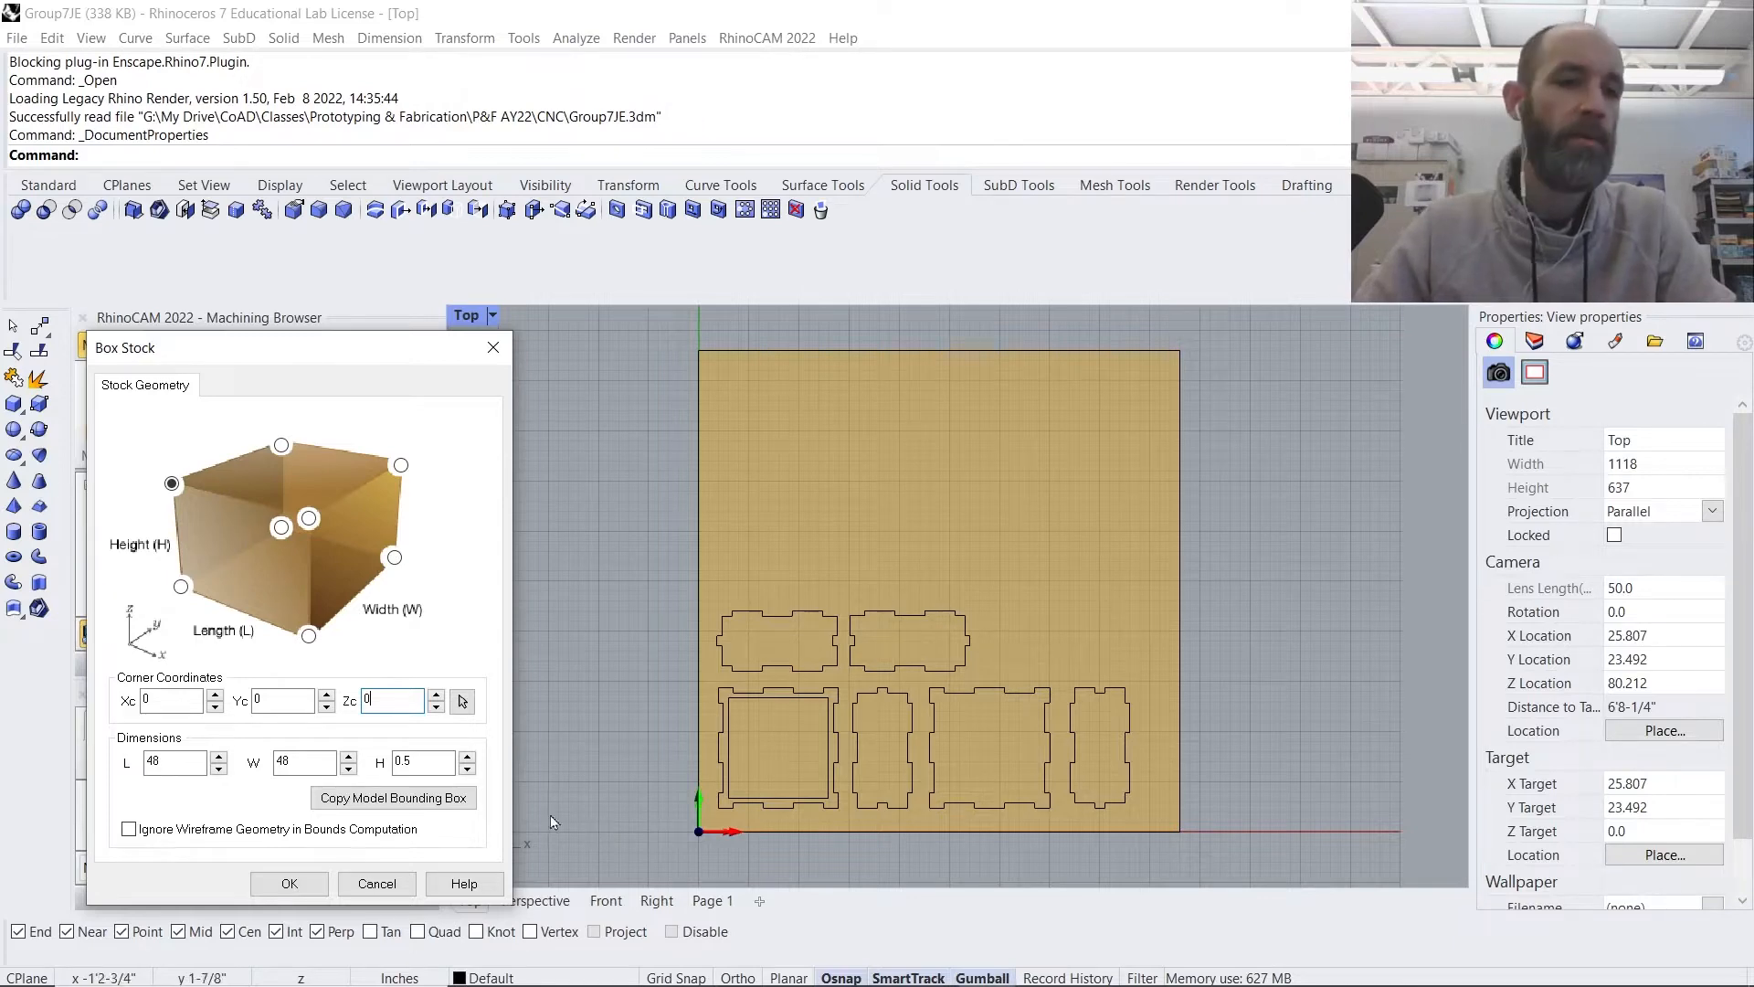
{"action": "left_click", "coordinate": [310, 888]}
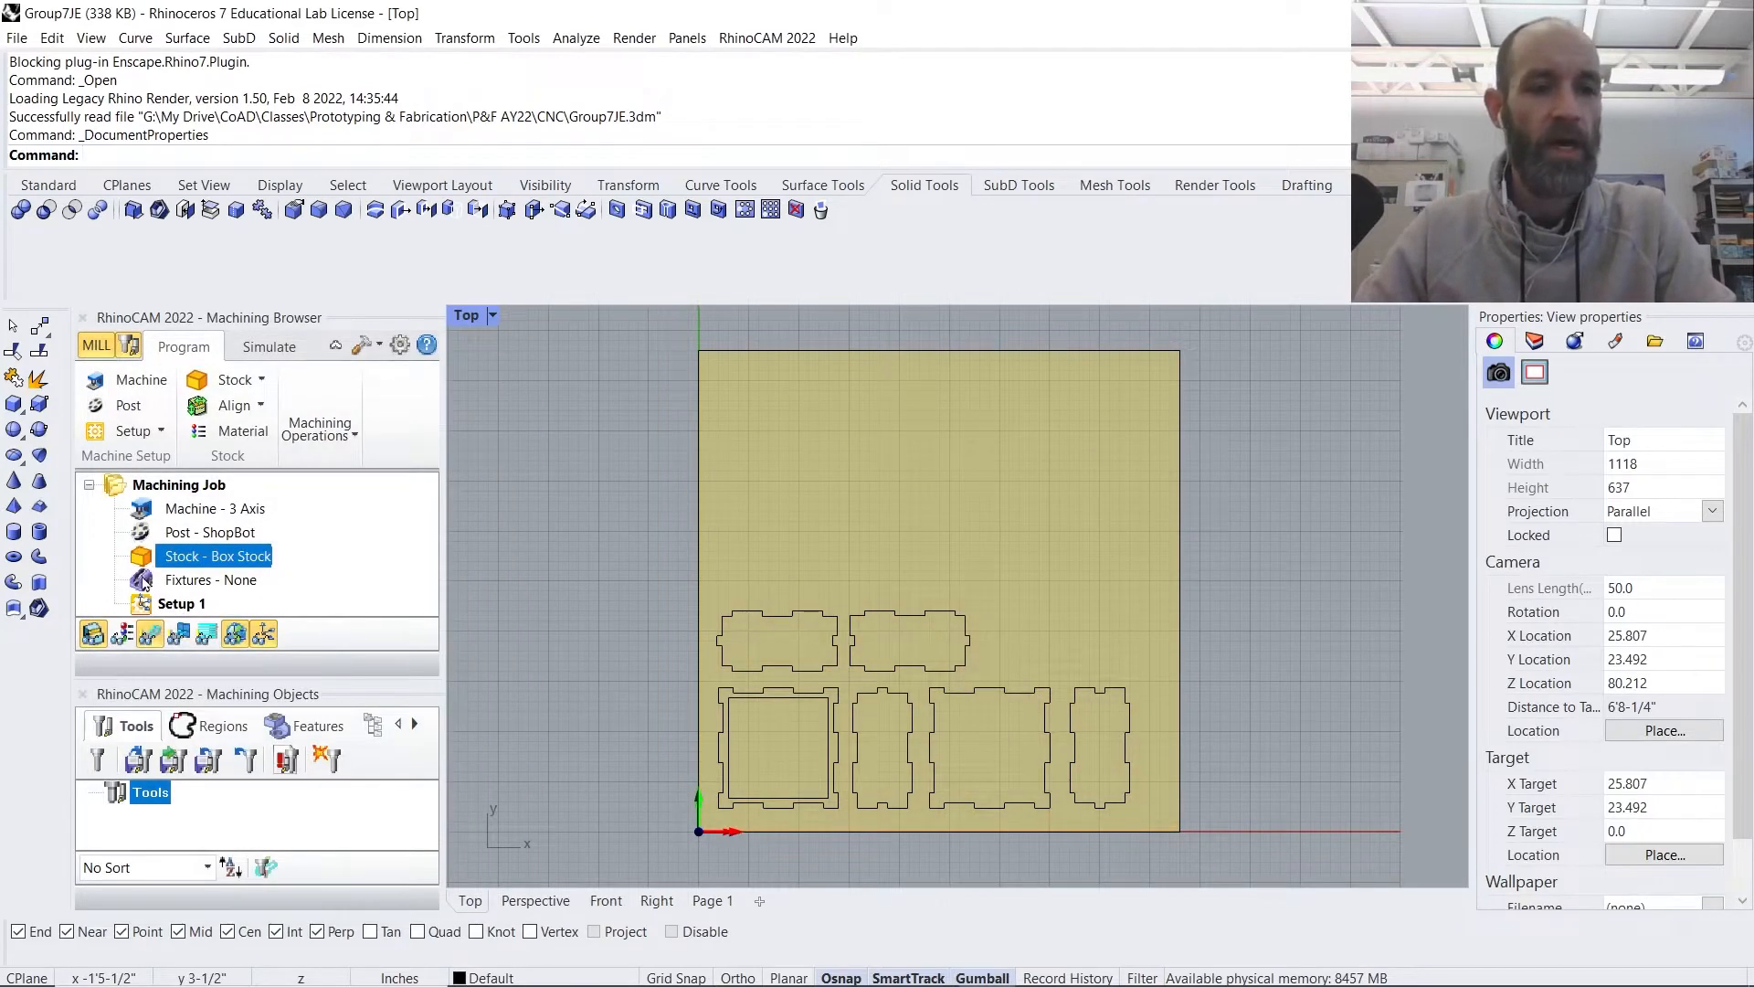
{"action": "left_click", "coordinate": [144, 582]}
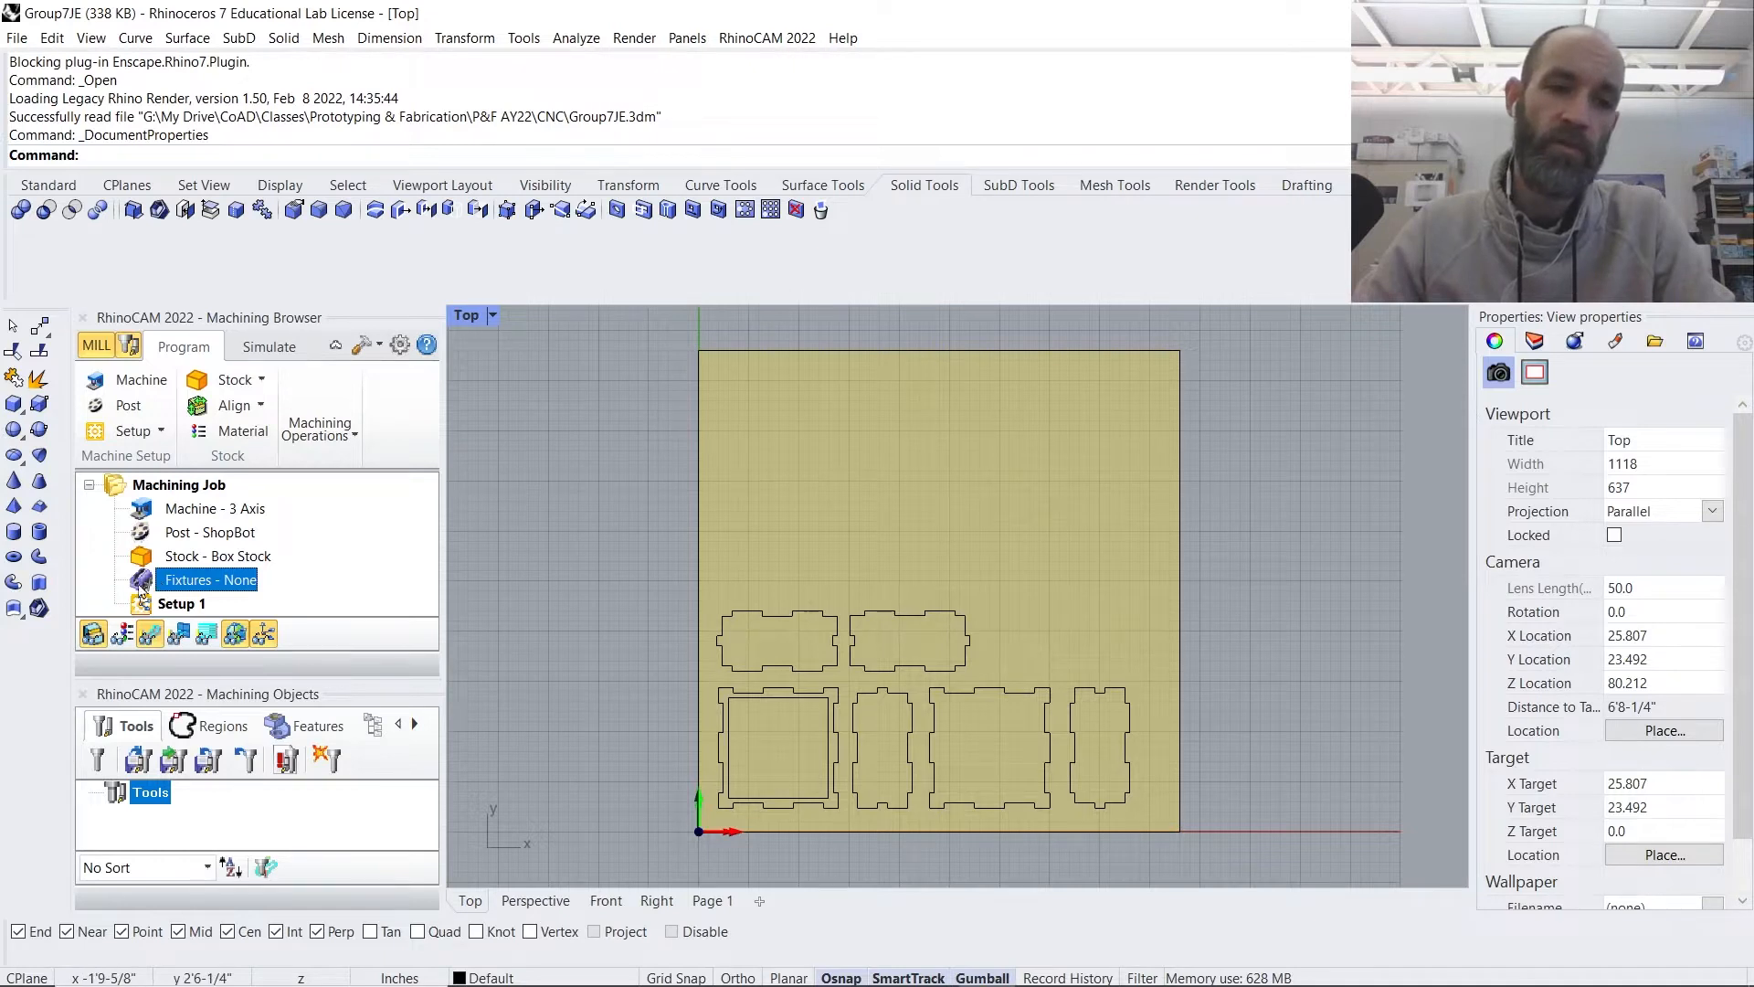
{"action": "double_click", "coordinate": [141, 590]}
{"action": "left_click", "coordinate": [1014, 590]}
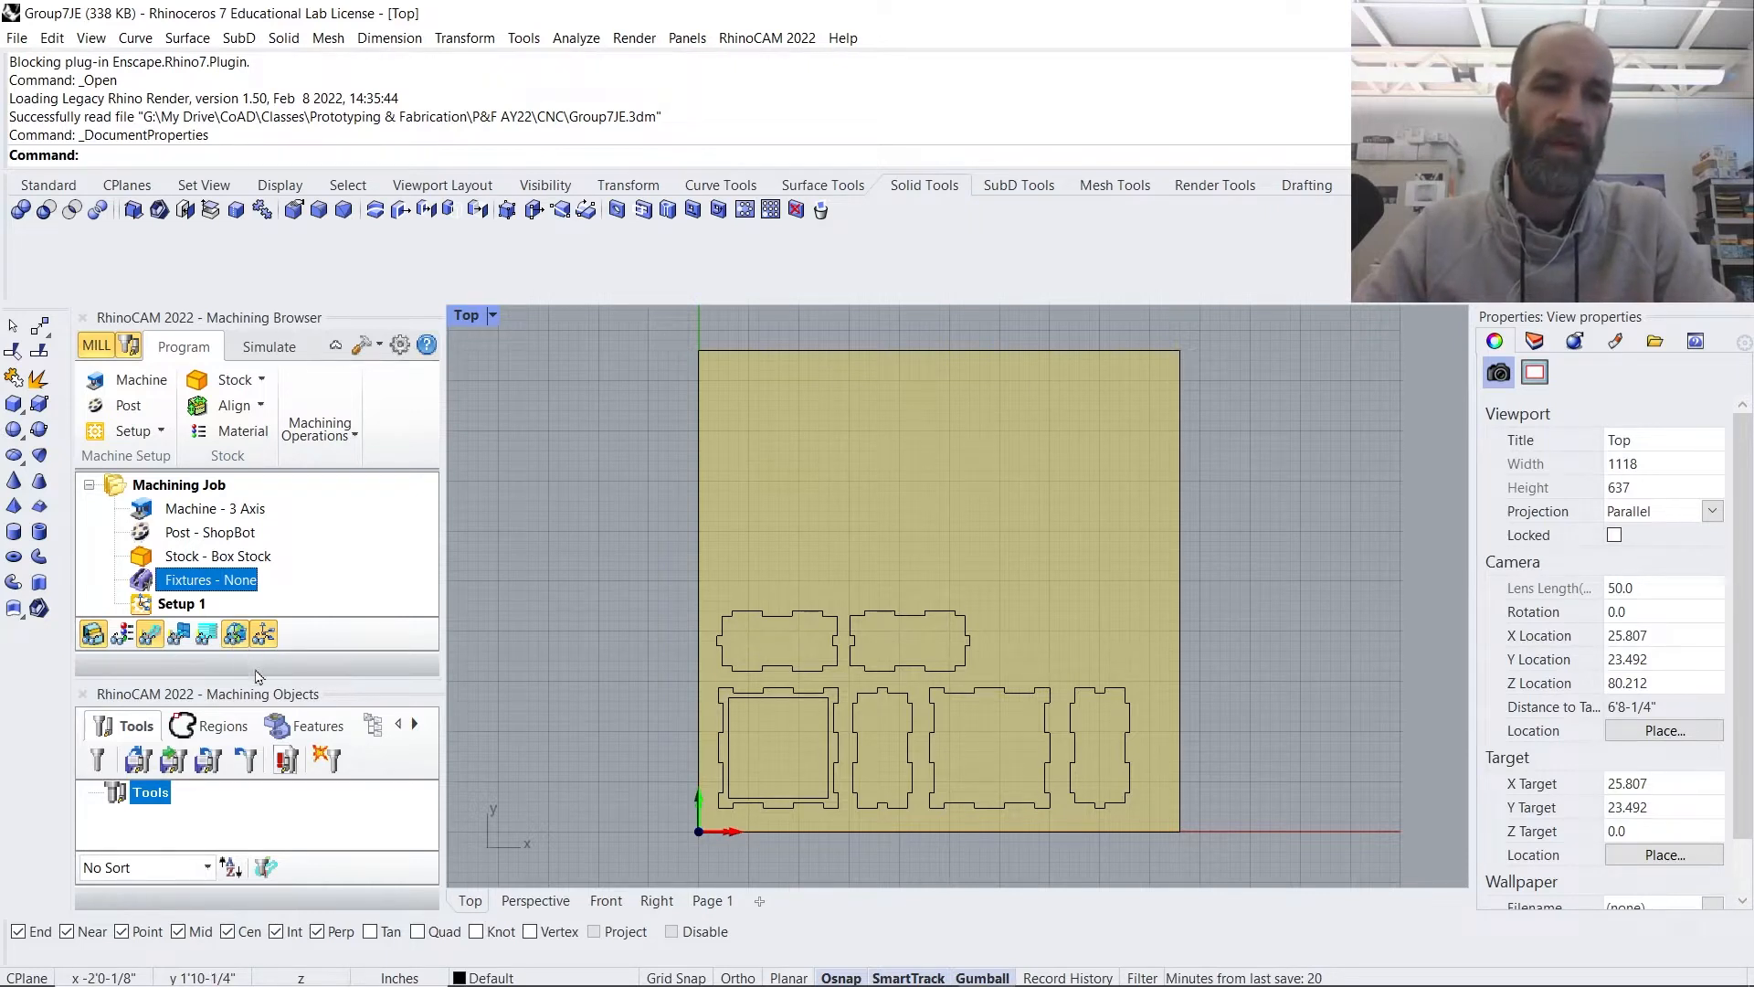
{"action": "left_click_drag", "start_coordinate": [262, 679], "coordinate": [256, 707]}
{"action": "left_click", "coordinate": [148, 609]}
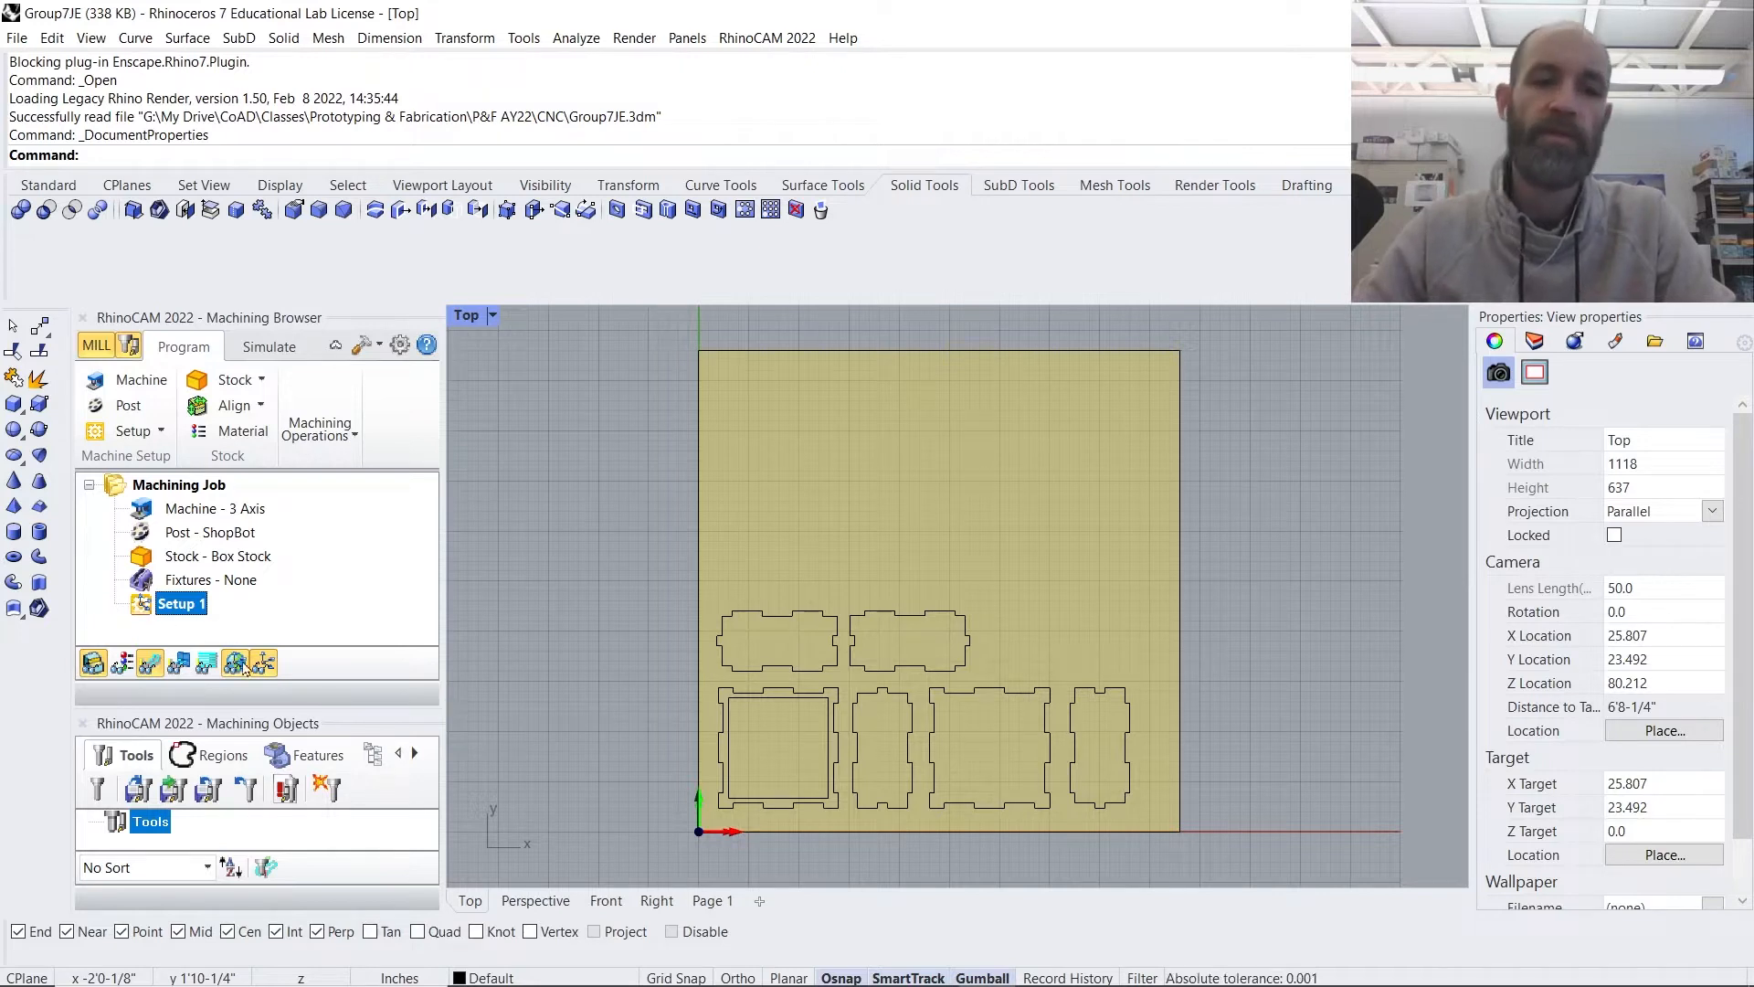
{"action": "left_click_drag", "start_coordinate": [254, 706], "coordinate": [258, 670]}
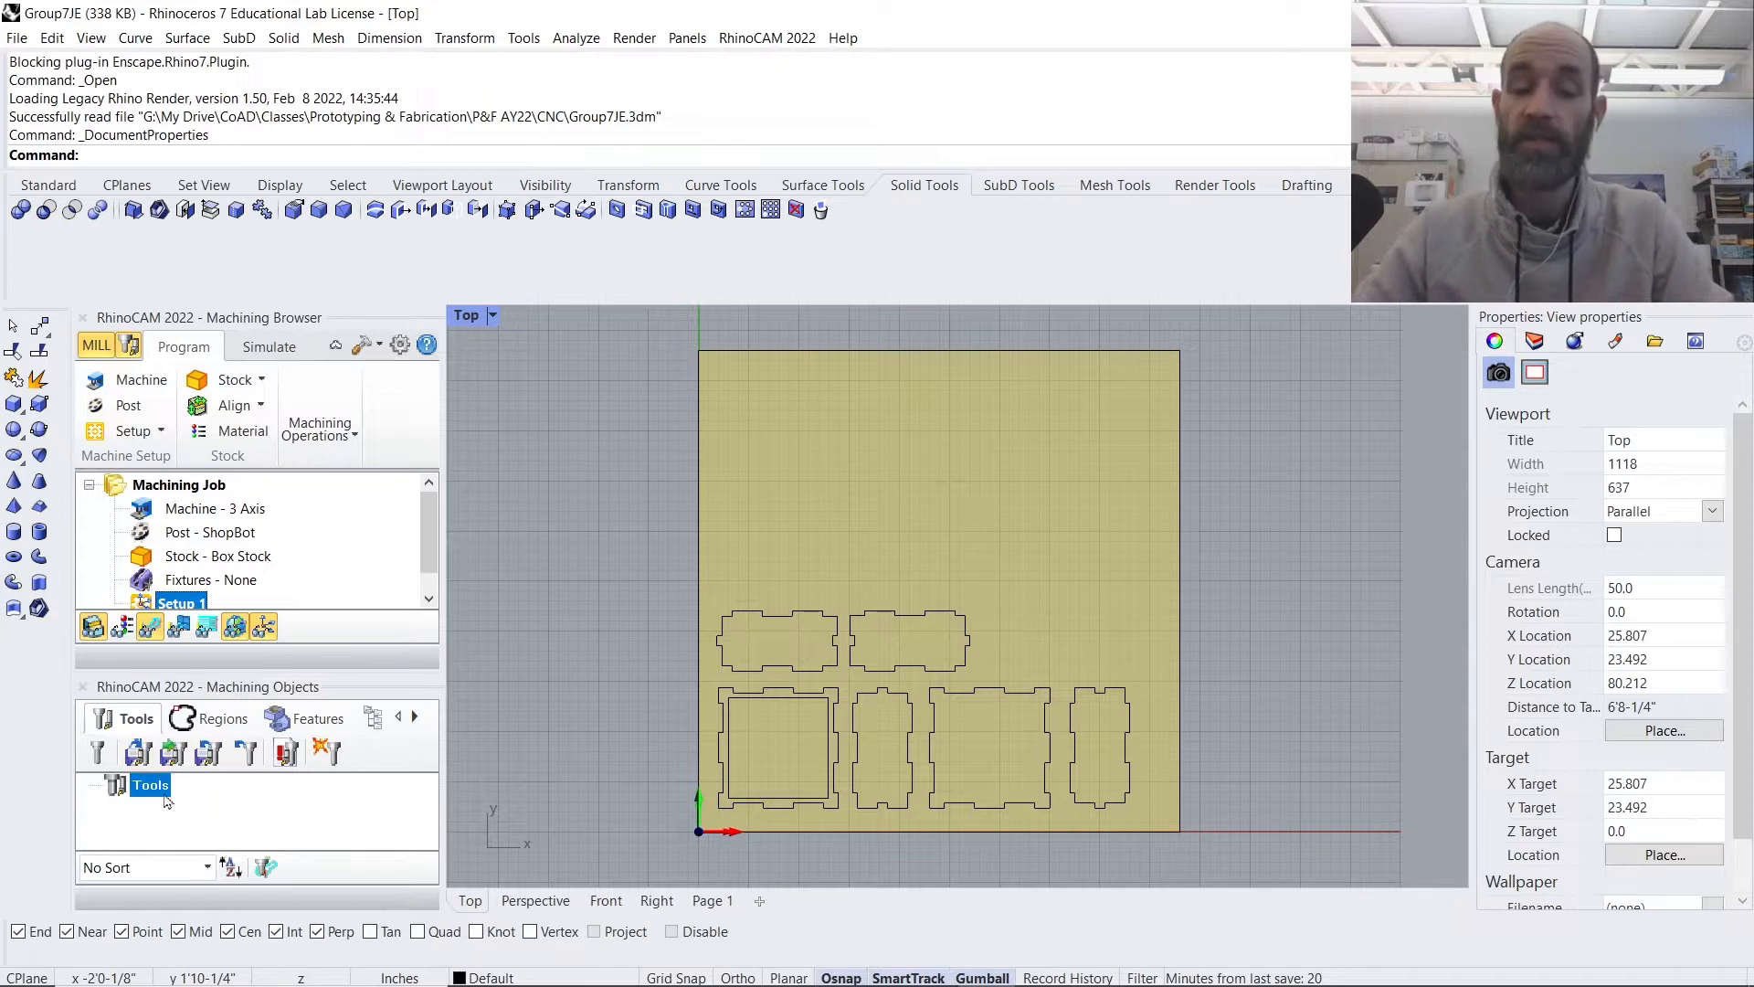
- Start creating a tool for the session and choose a flat end mill as its type
{"action": "left_click", "coordinate": [209, 753]}
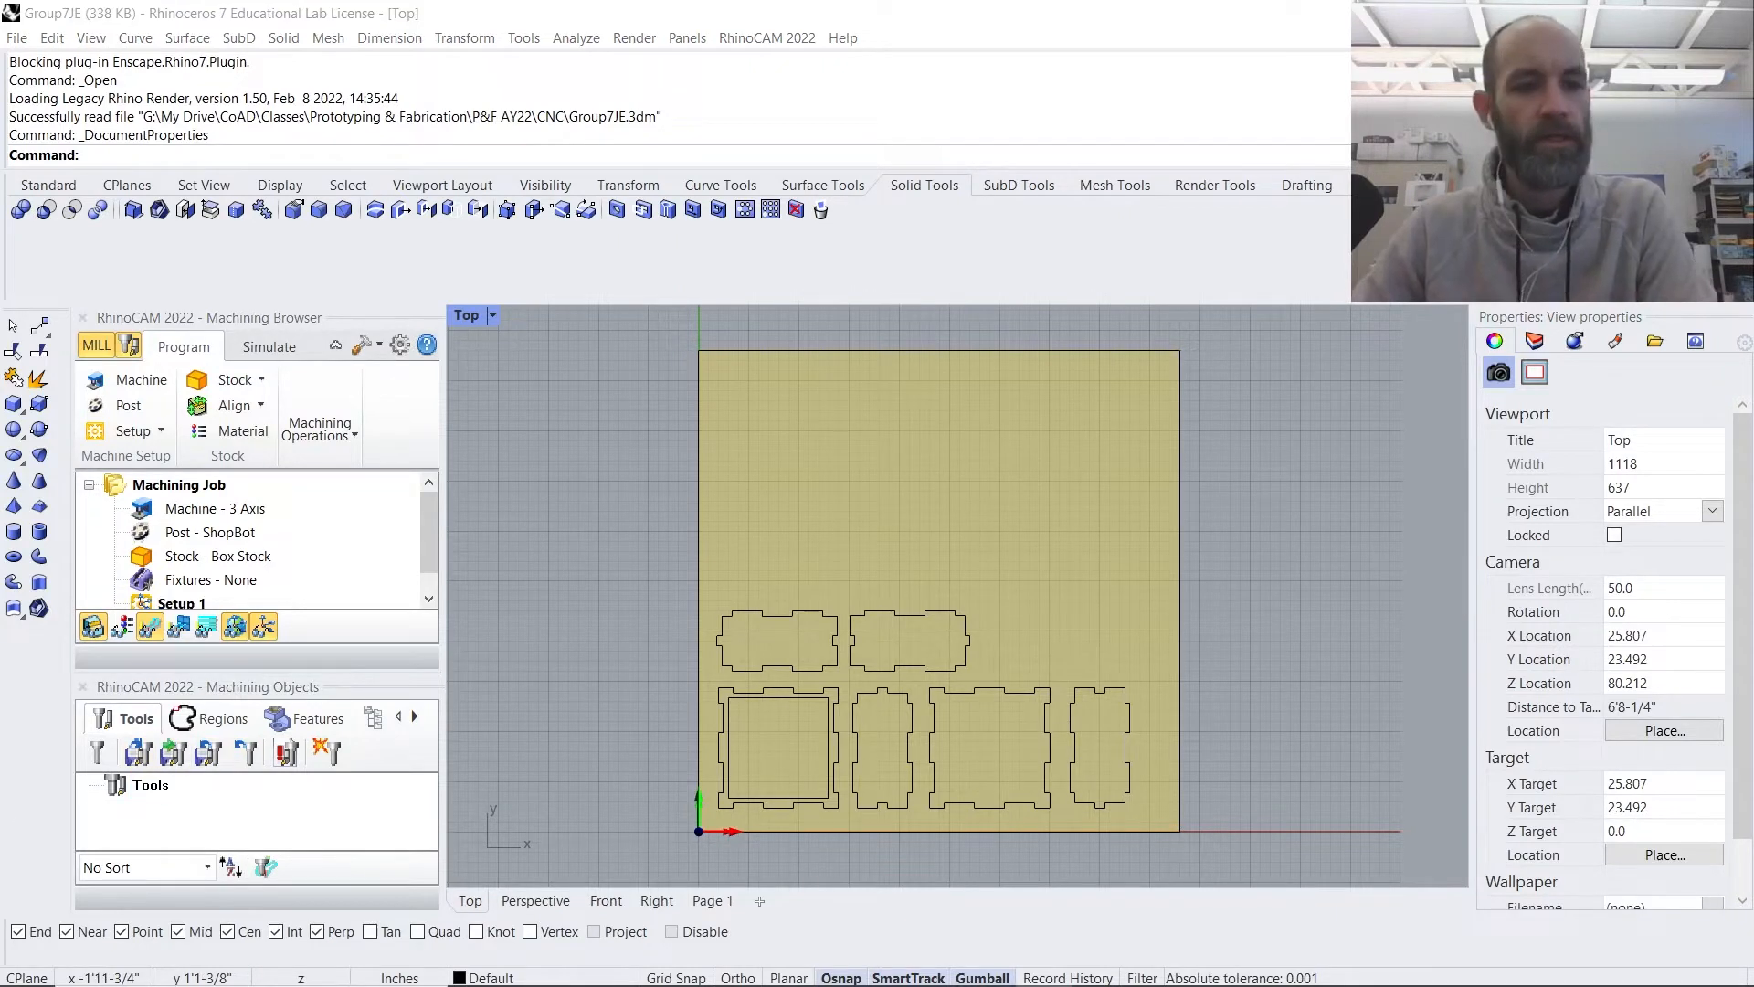
{"action": "left_click", "coordinate": [118, 783]}
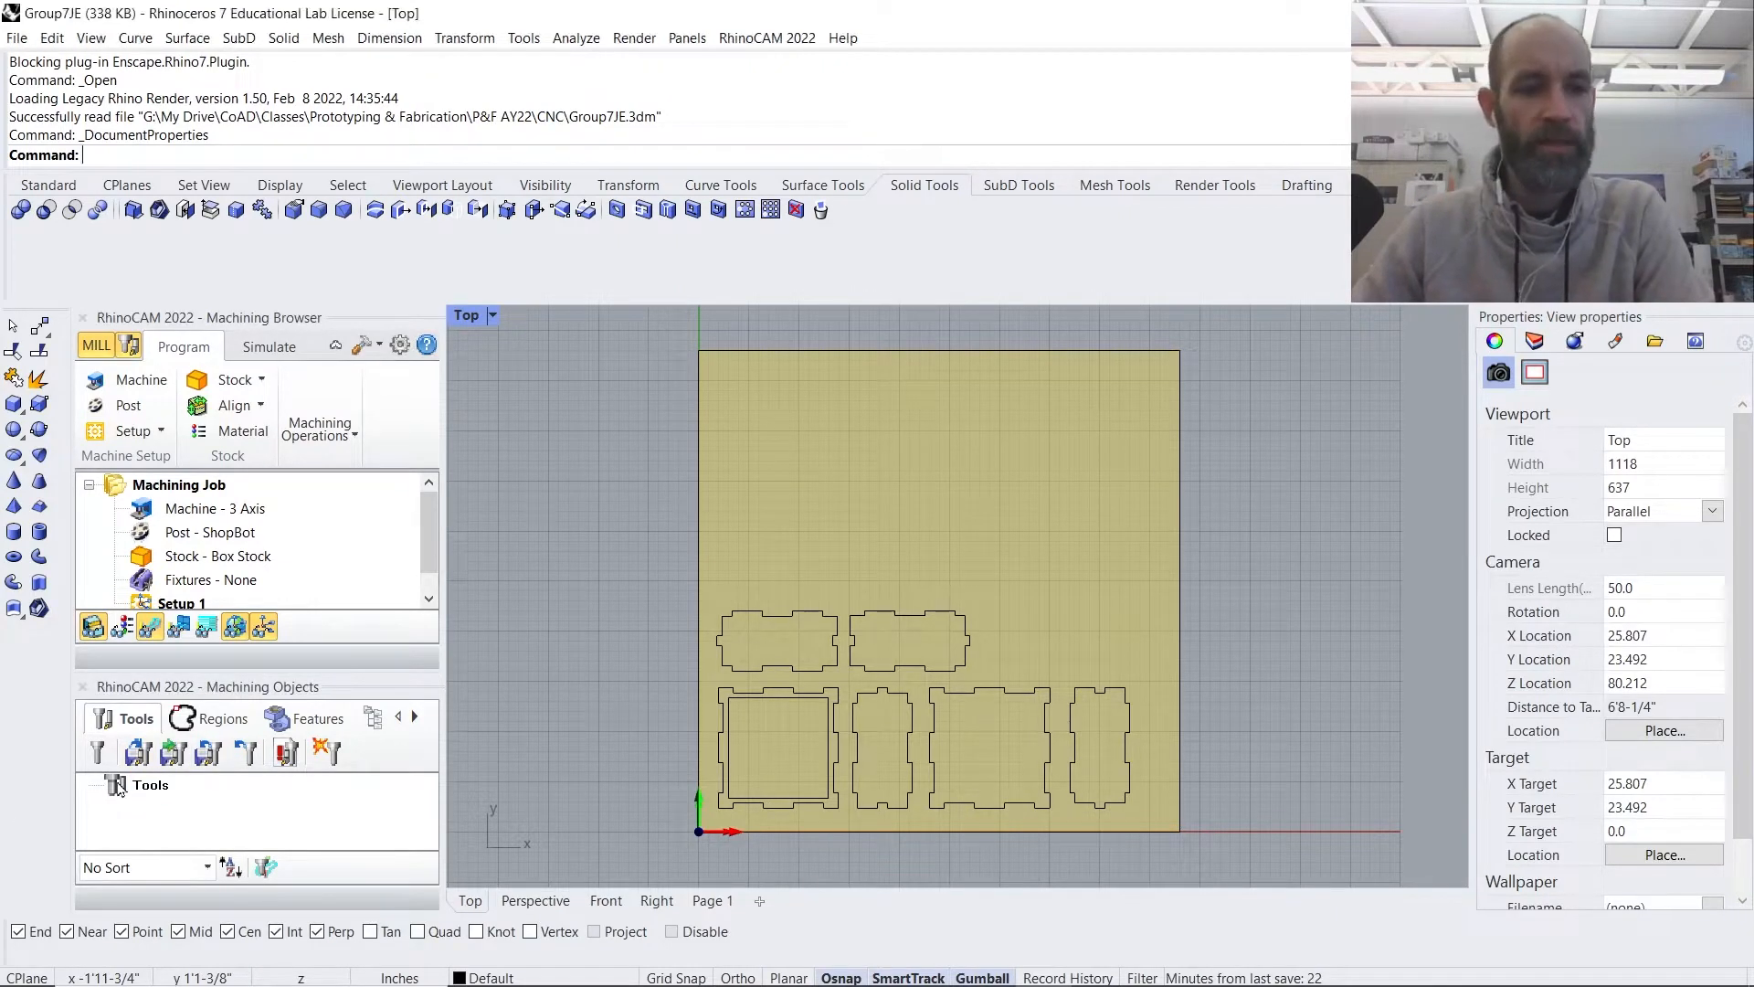
{"action": "double_click", "coordinate": [118, 784]}
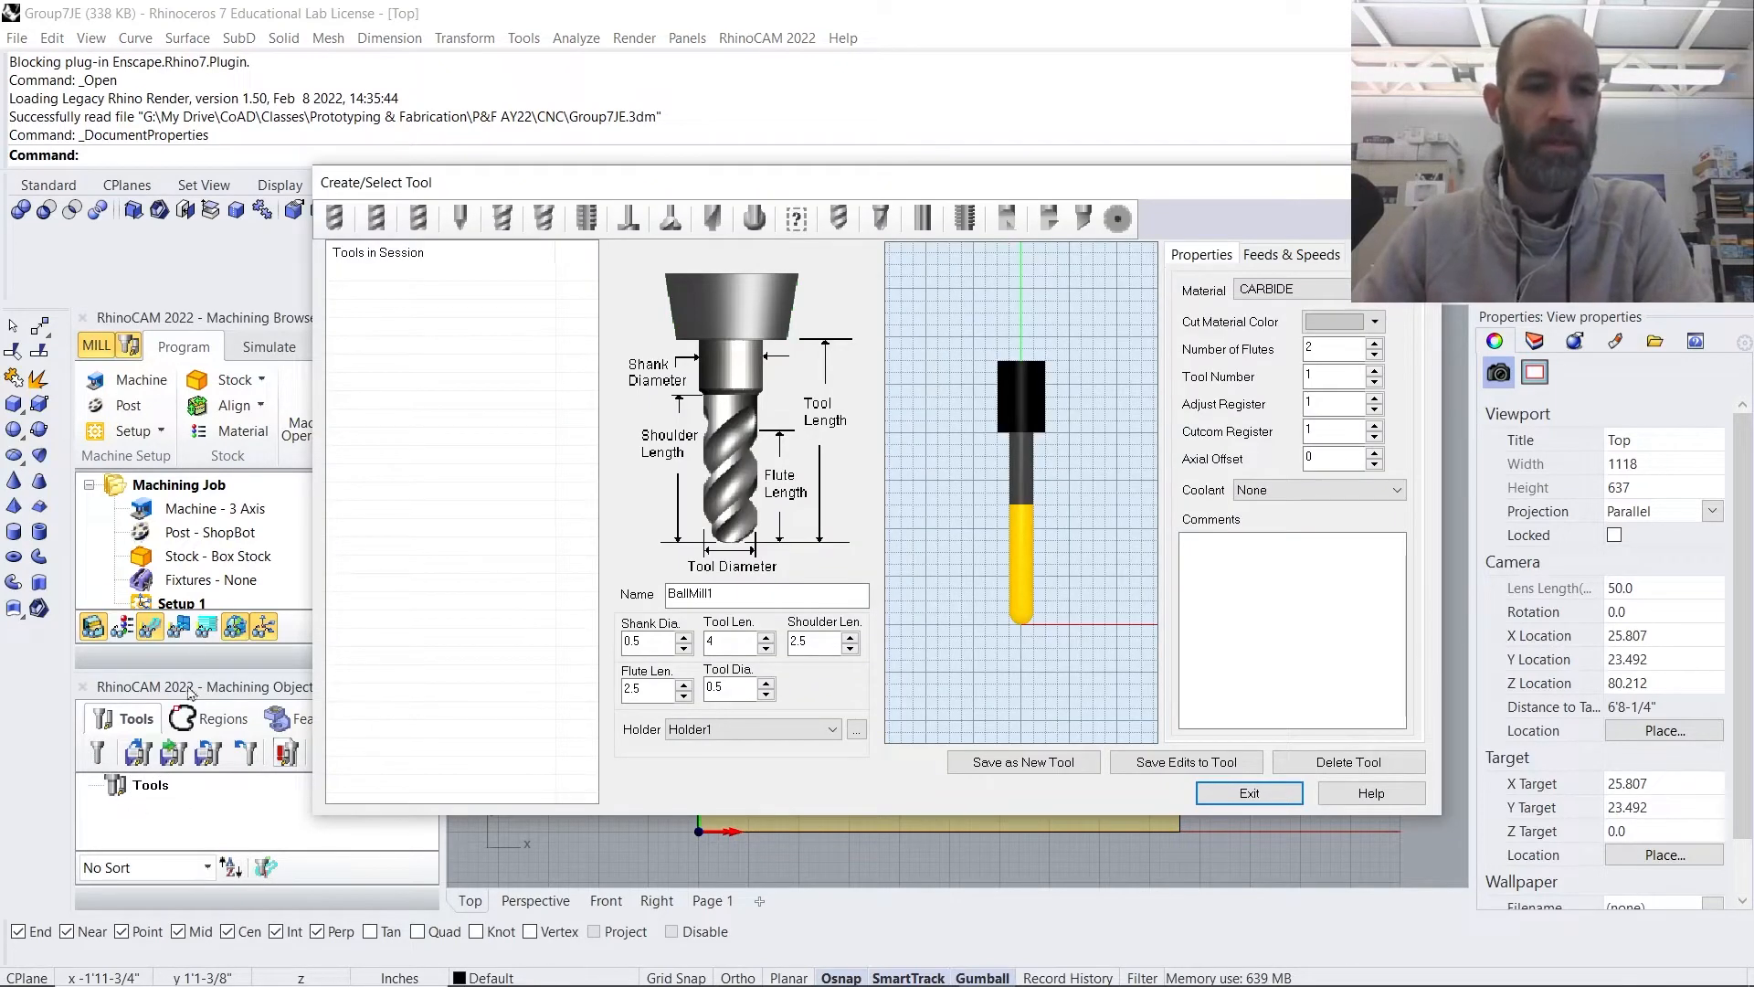
{"action": "left_click", "coordinate": [377, 219]}
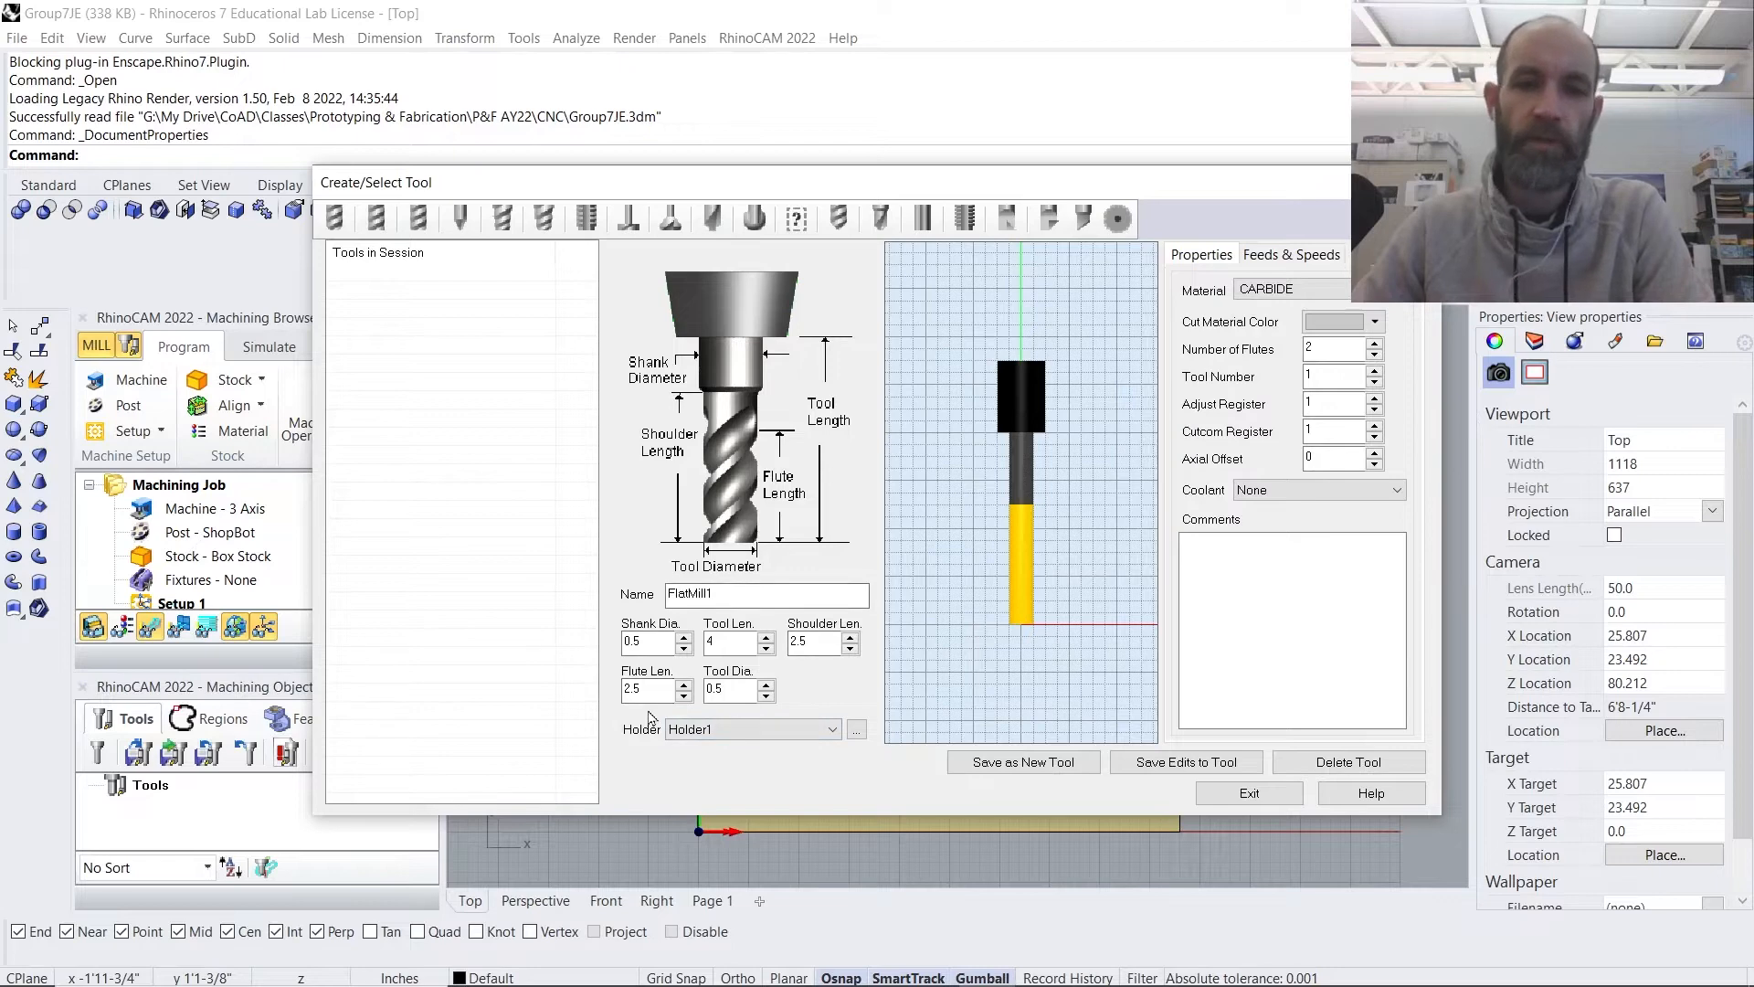
- Set the flat mill's shank diameter to .25, tool length to 2.25, shoulder length to 1.75, flute length to 1.5 and tool diameter to .25
{"action": "left_click_drag", "start_coordinate": [648, 643], "coordinate": [615, 644]}
{"action": "type", "text": ".25"}
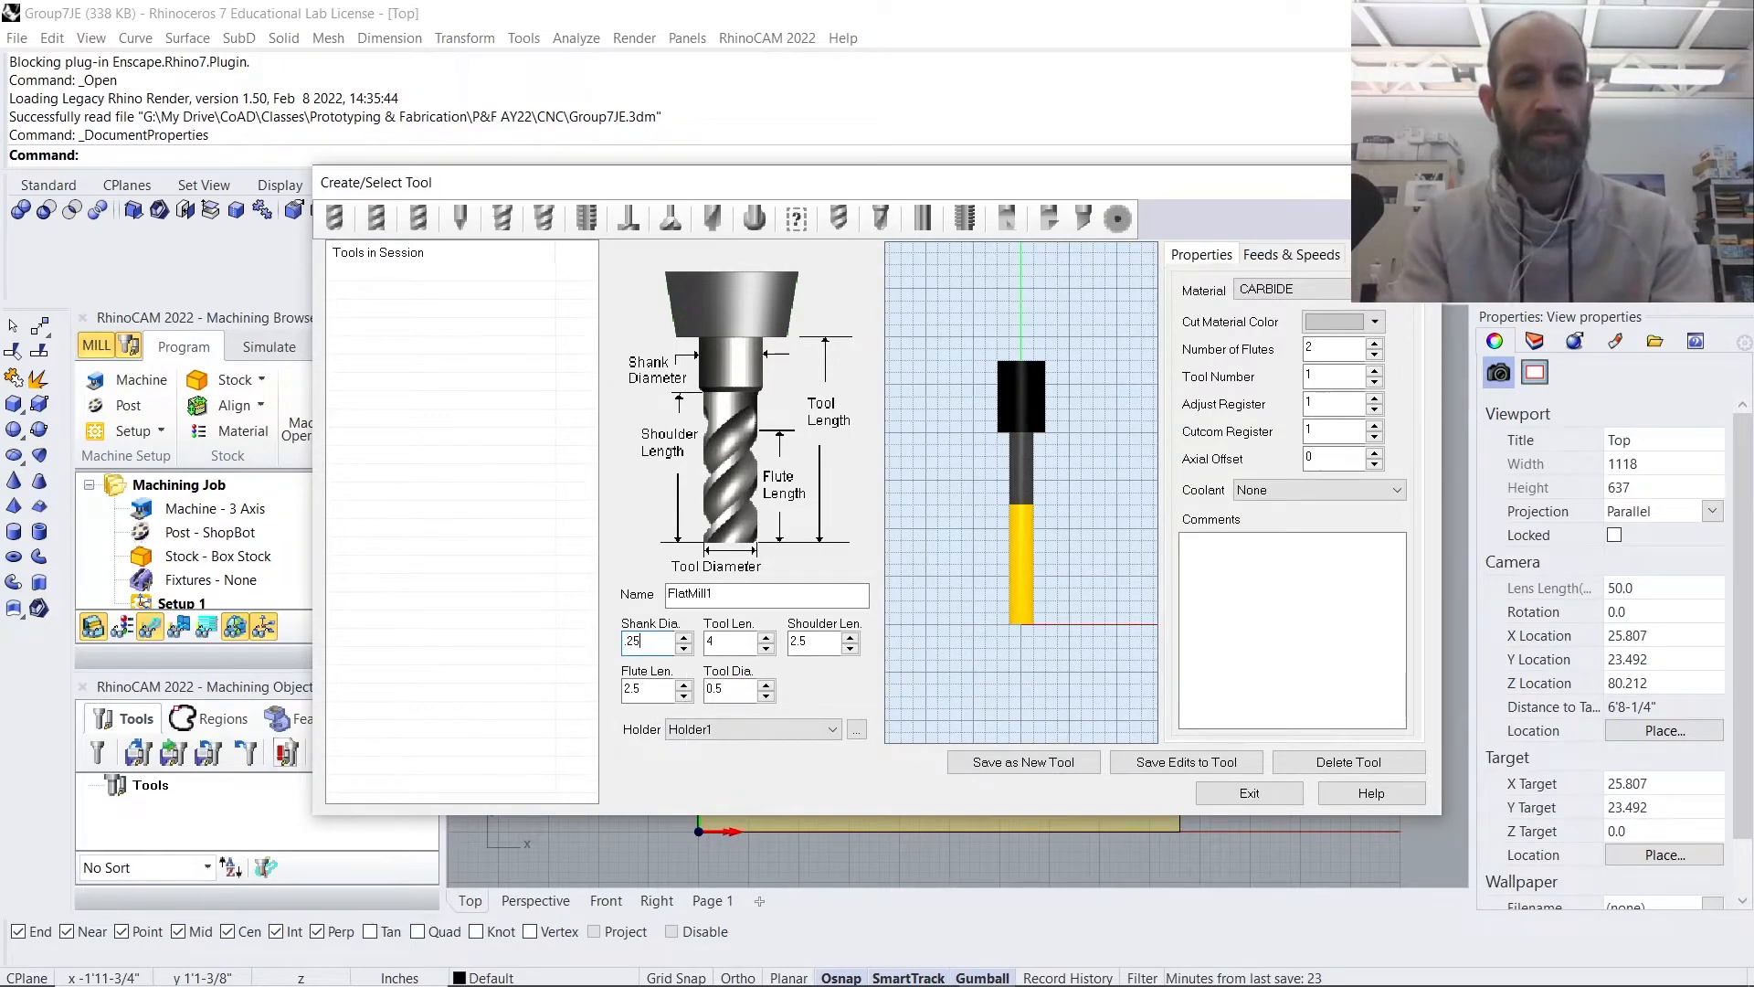
{"action": "key", "text": "Tab"}
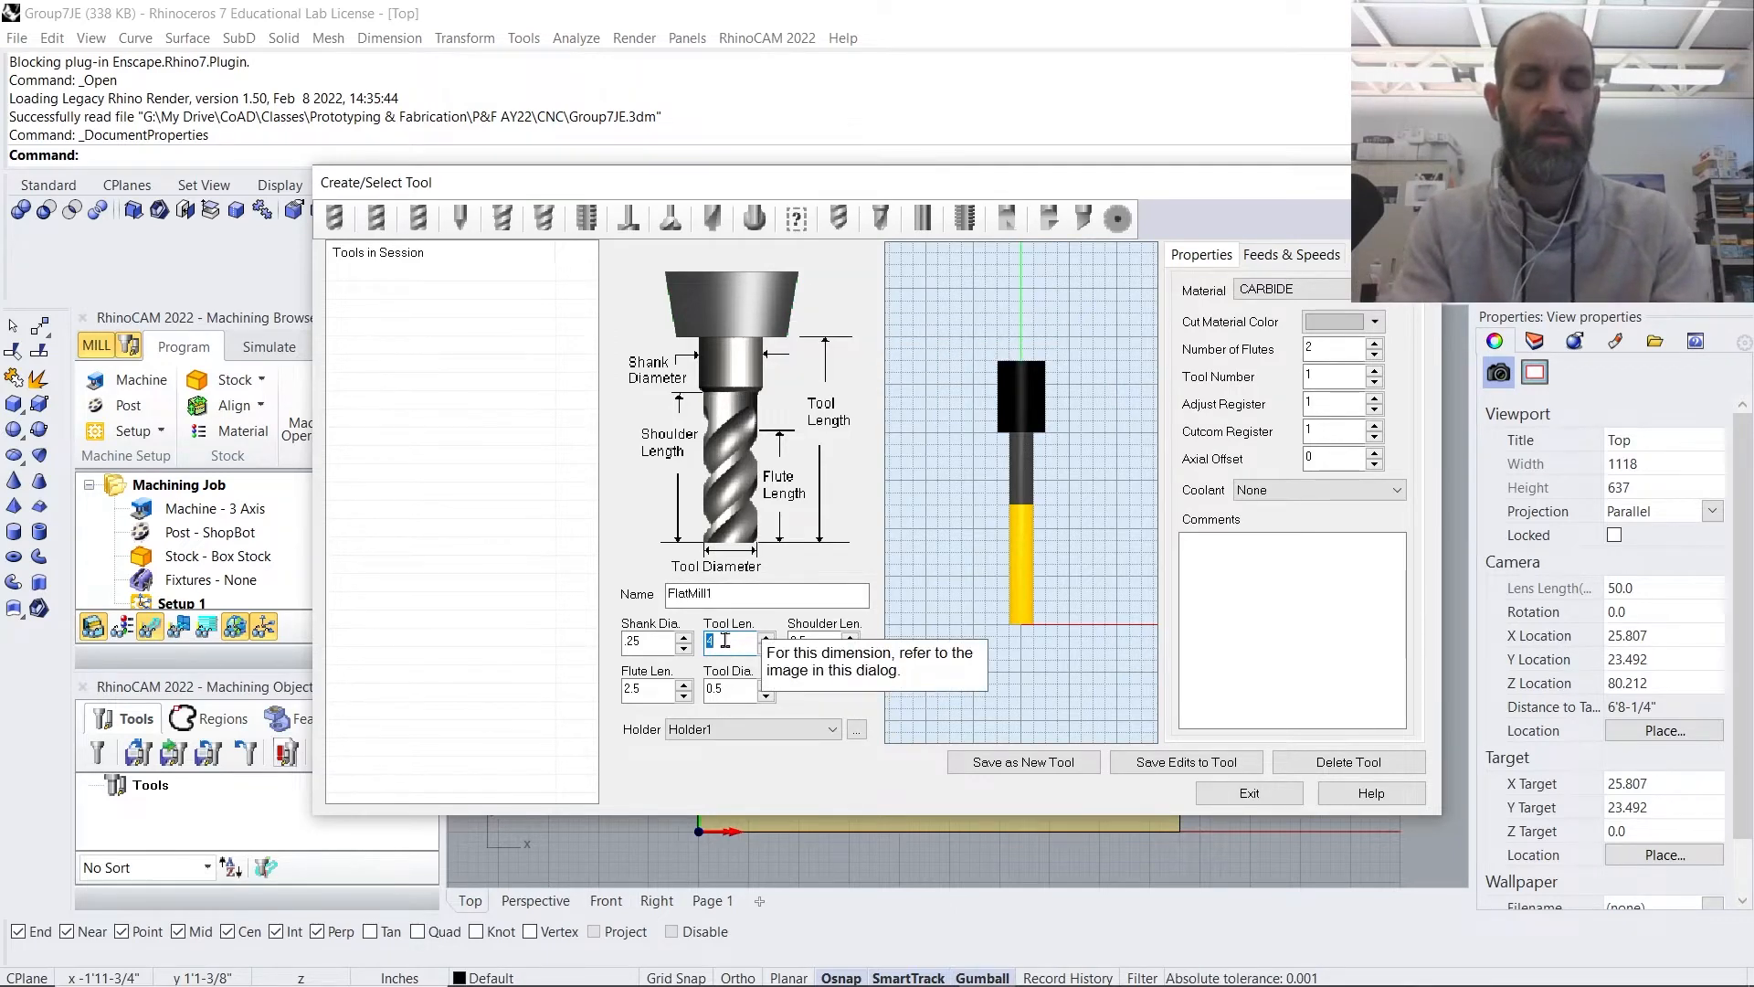
{"action": "type", "text": ".2"}
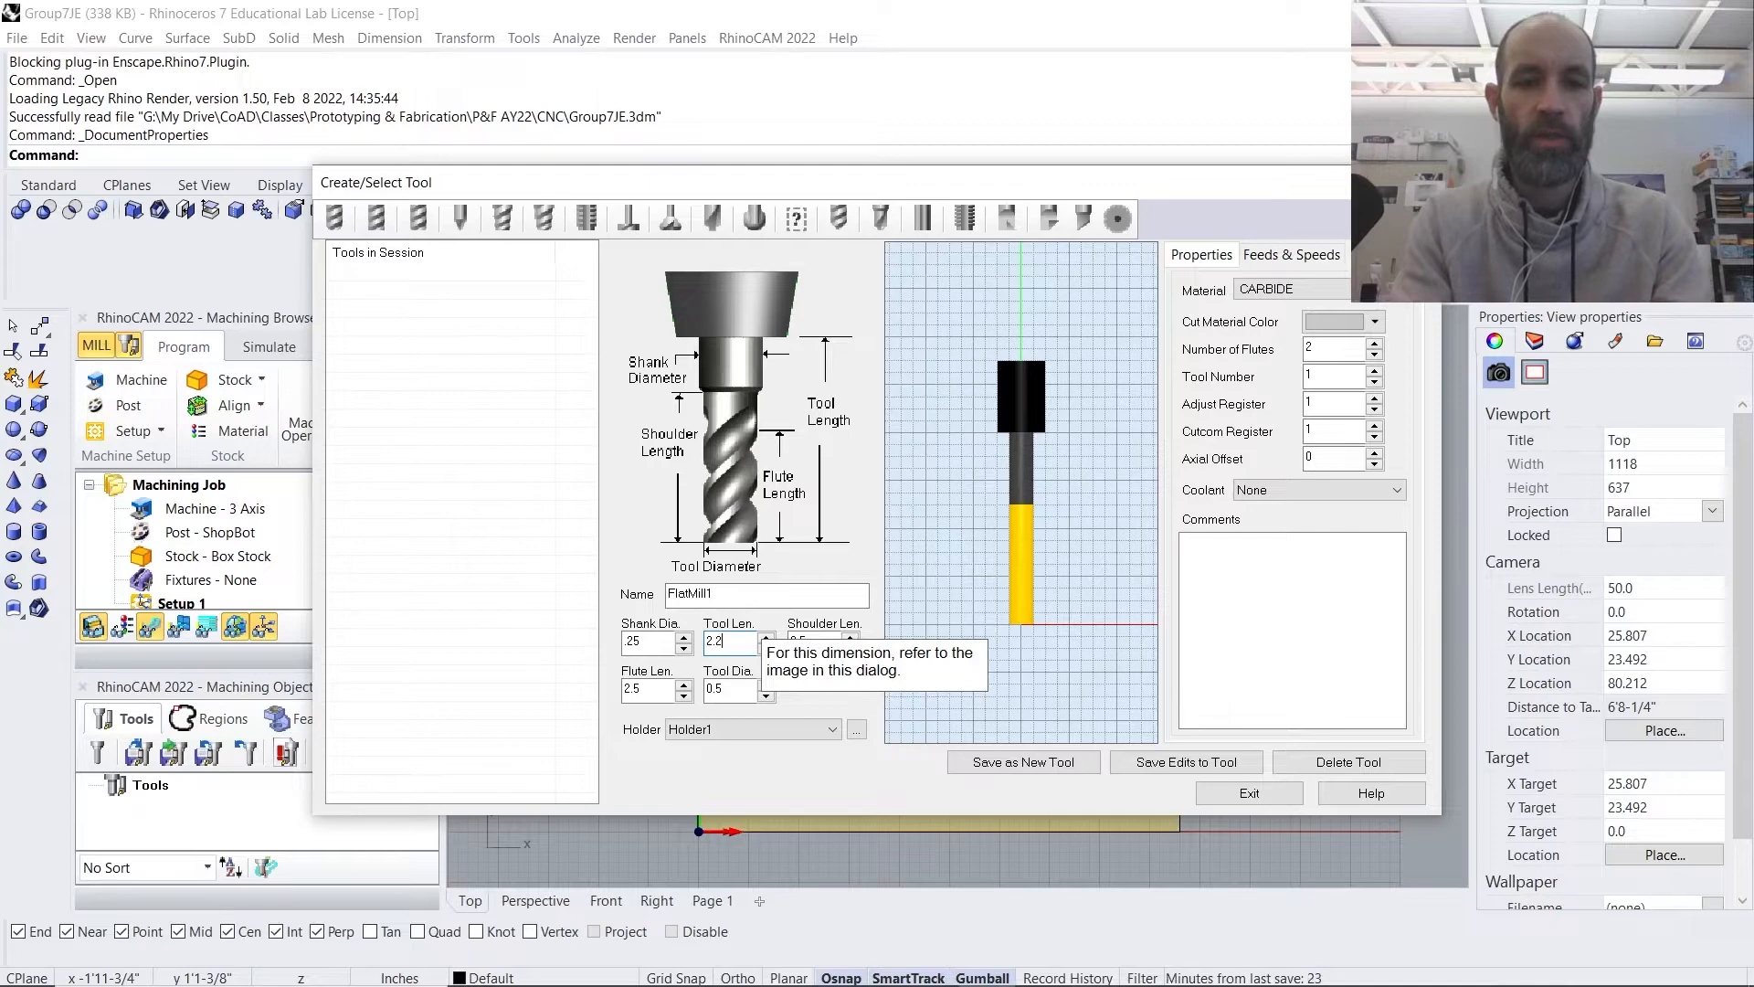
{"action": "type", "text": "5"}
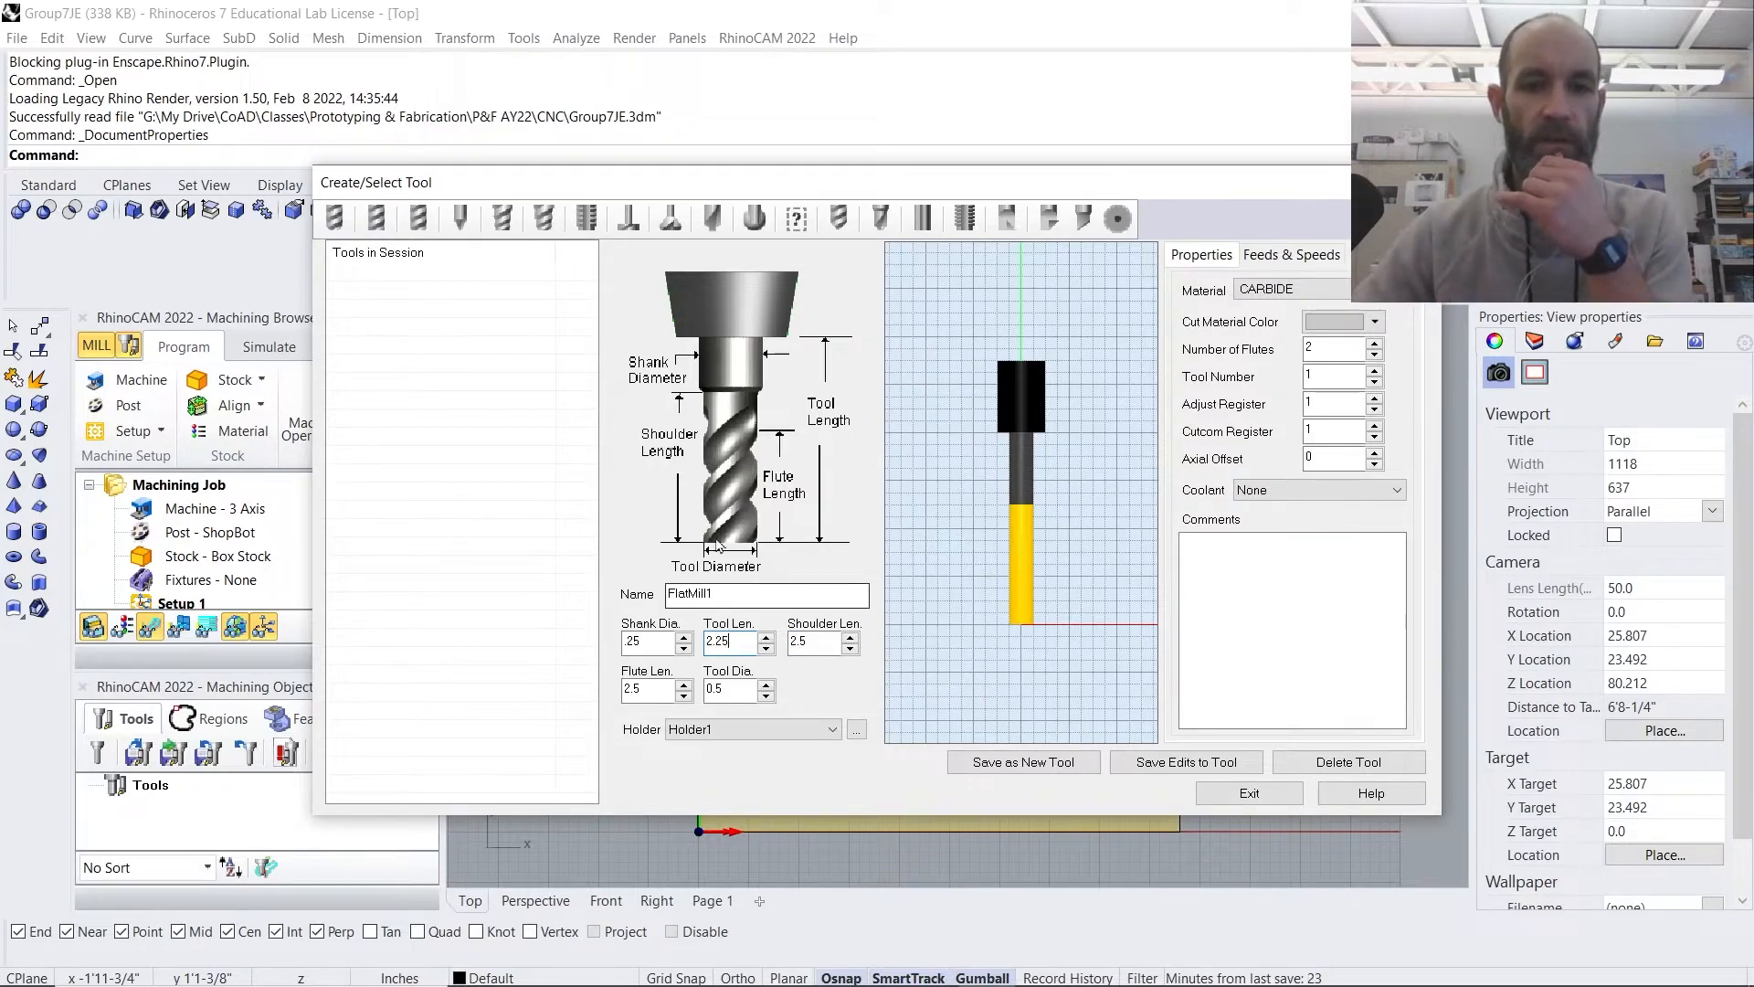
{"action": "left_click", "coordinate": [813, 643]}
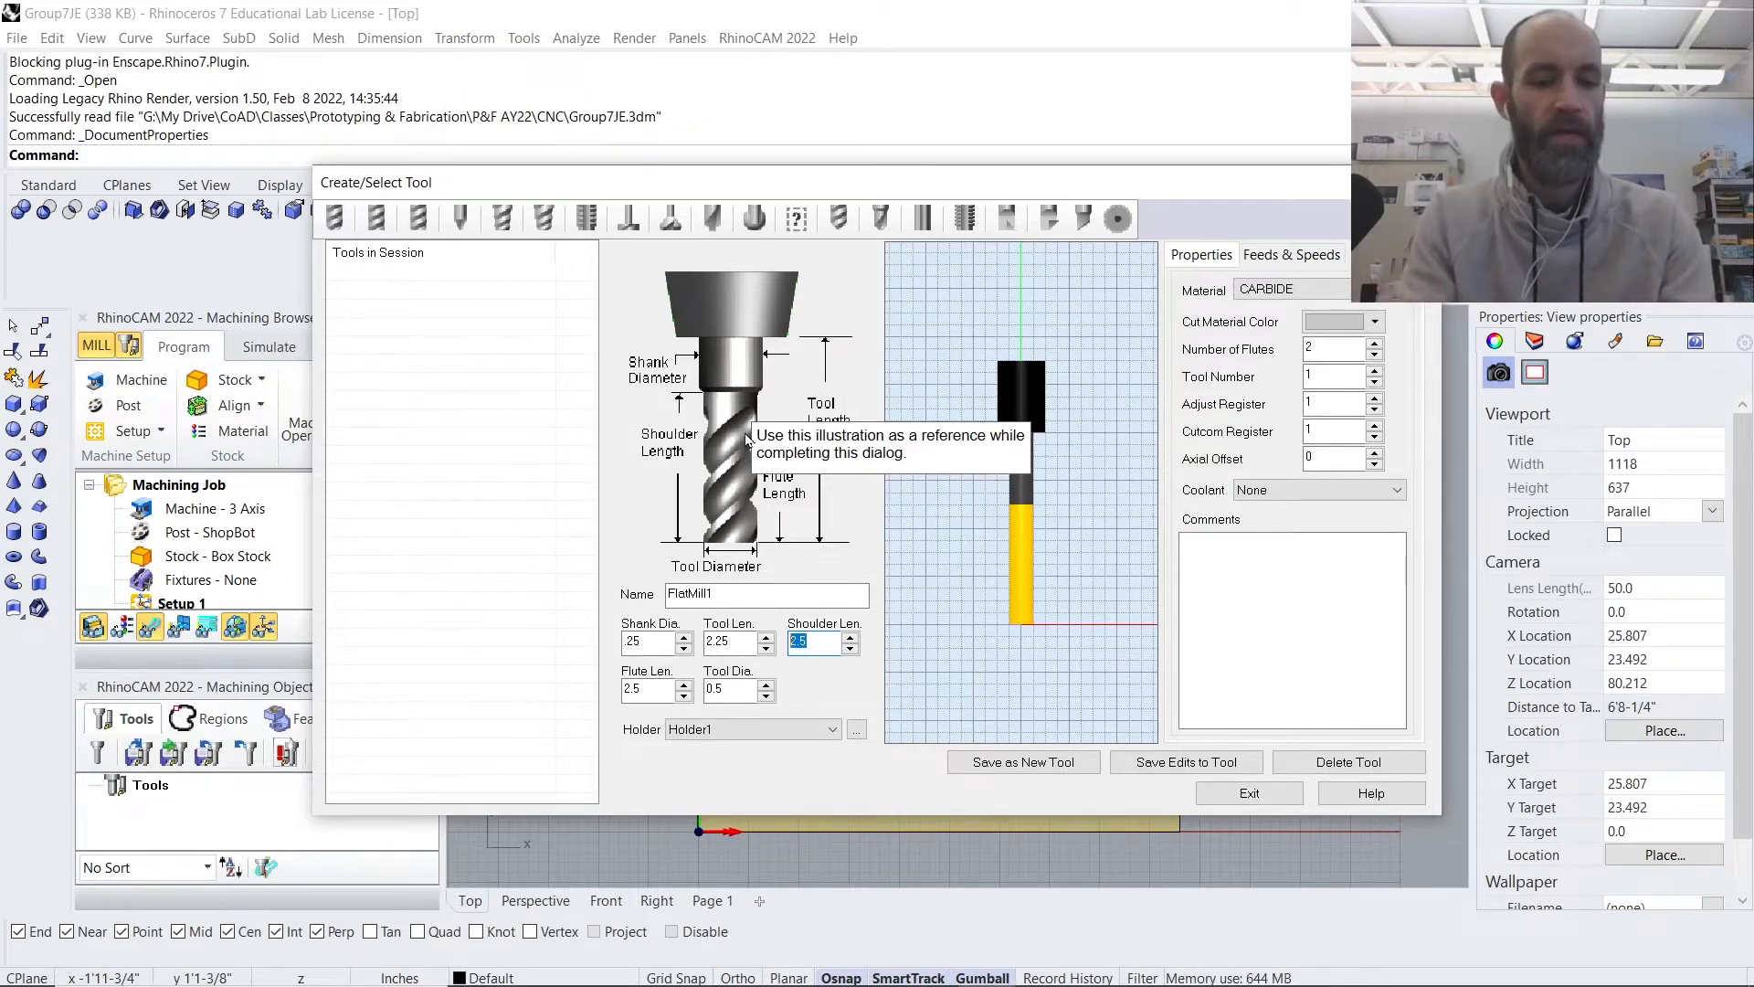
{"action": "type", "text": "1.7"}
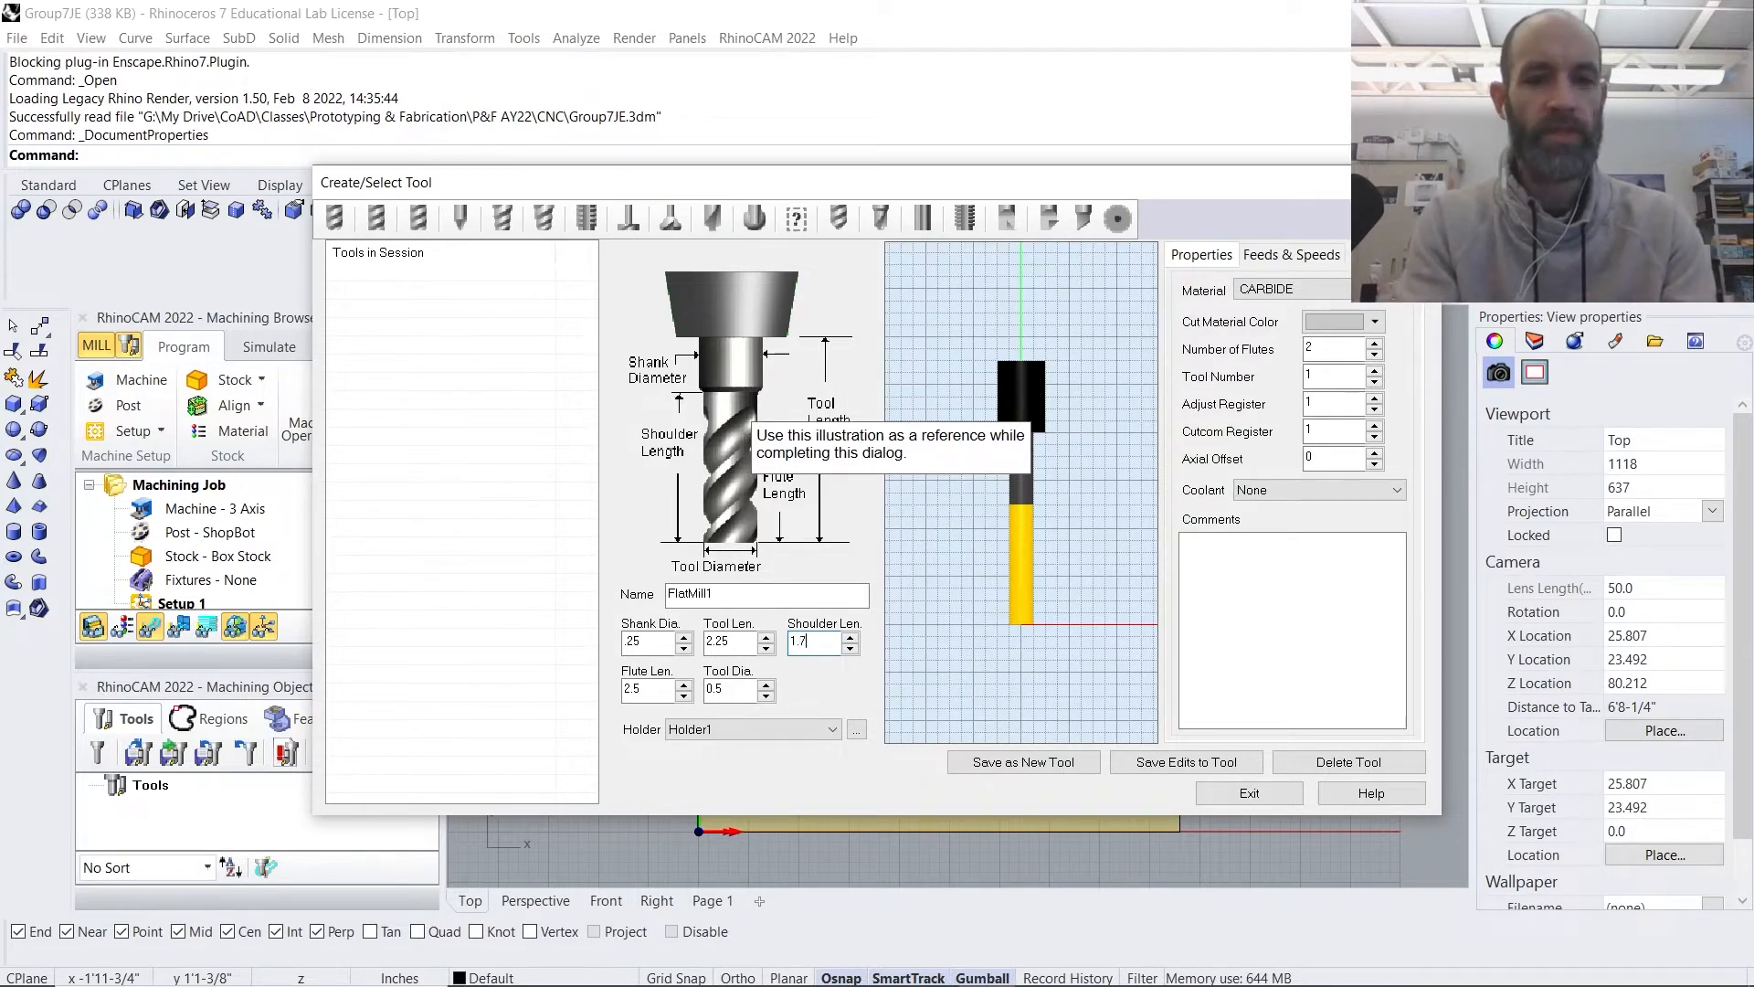
{"action": "type", "text": "5"}
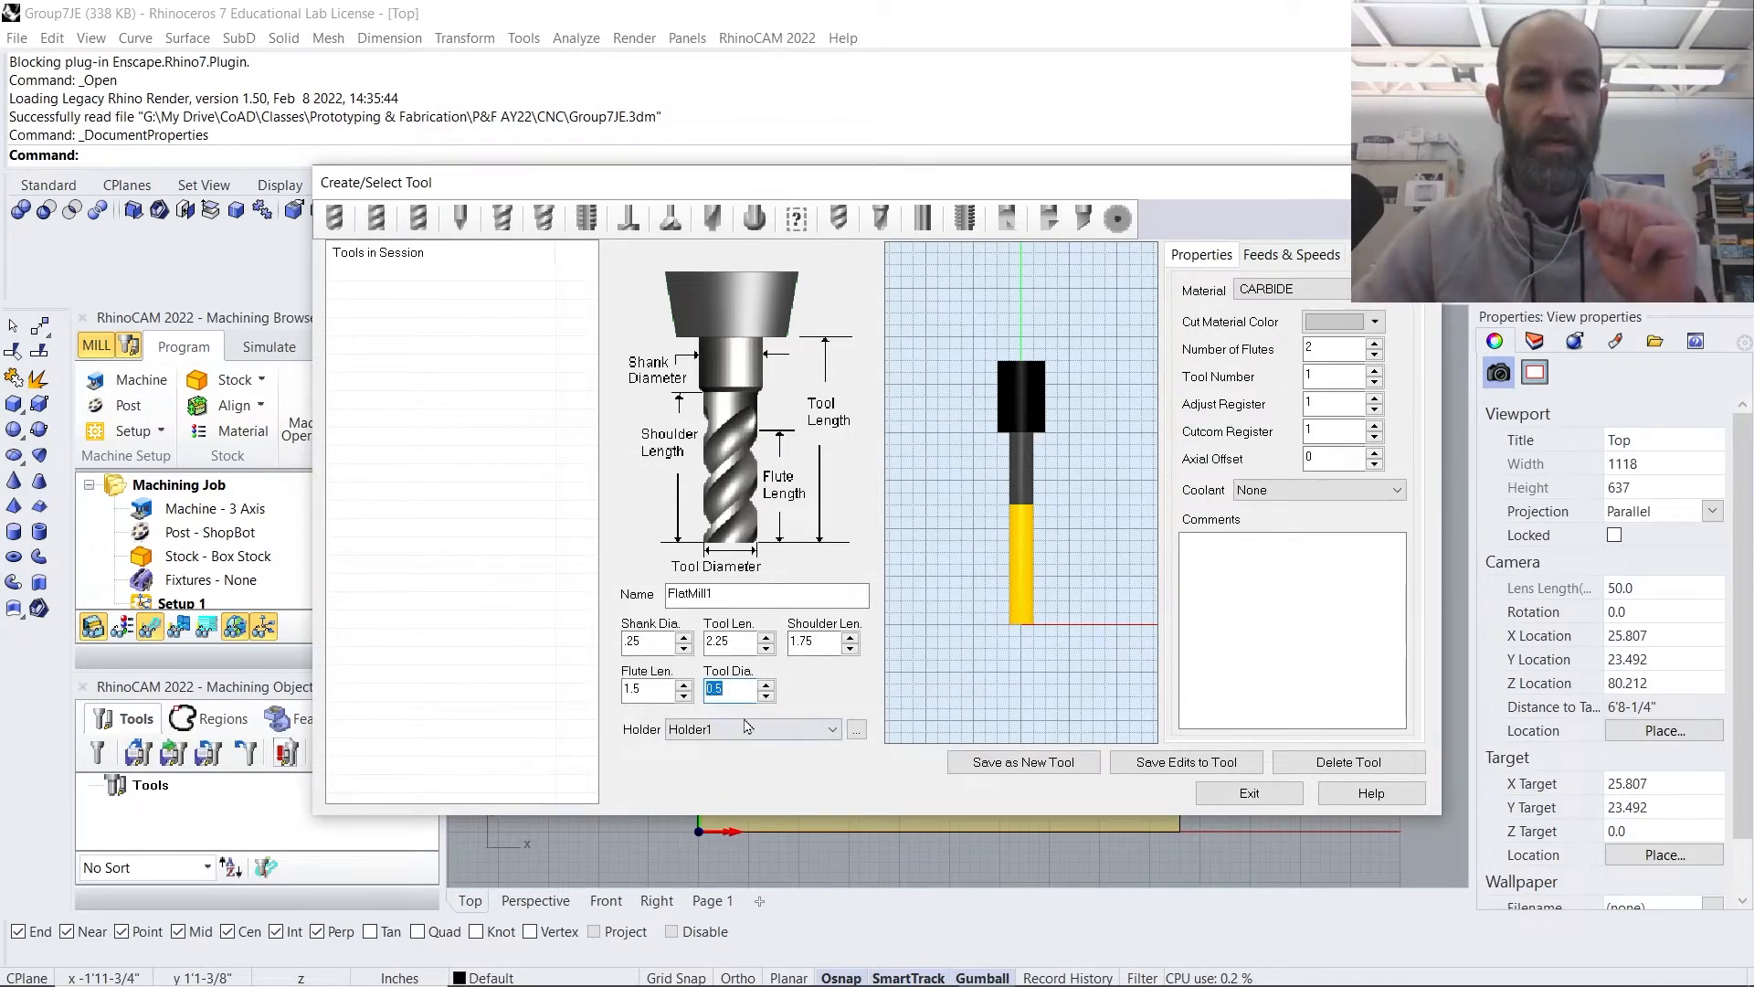
{"action": "key", "text": "BackSpace"}
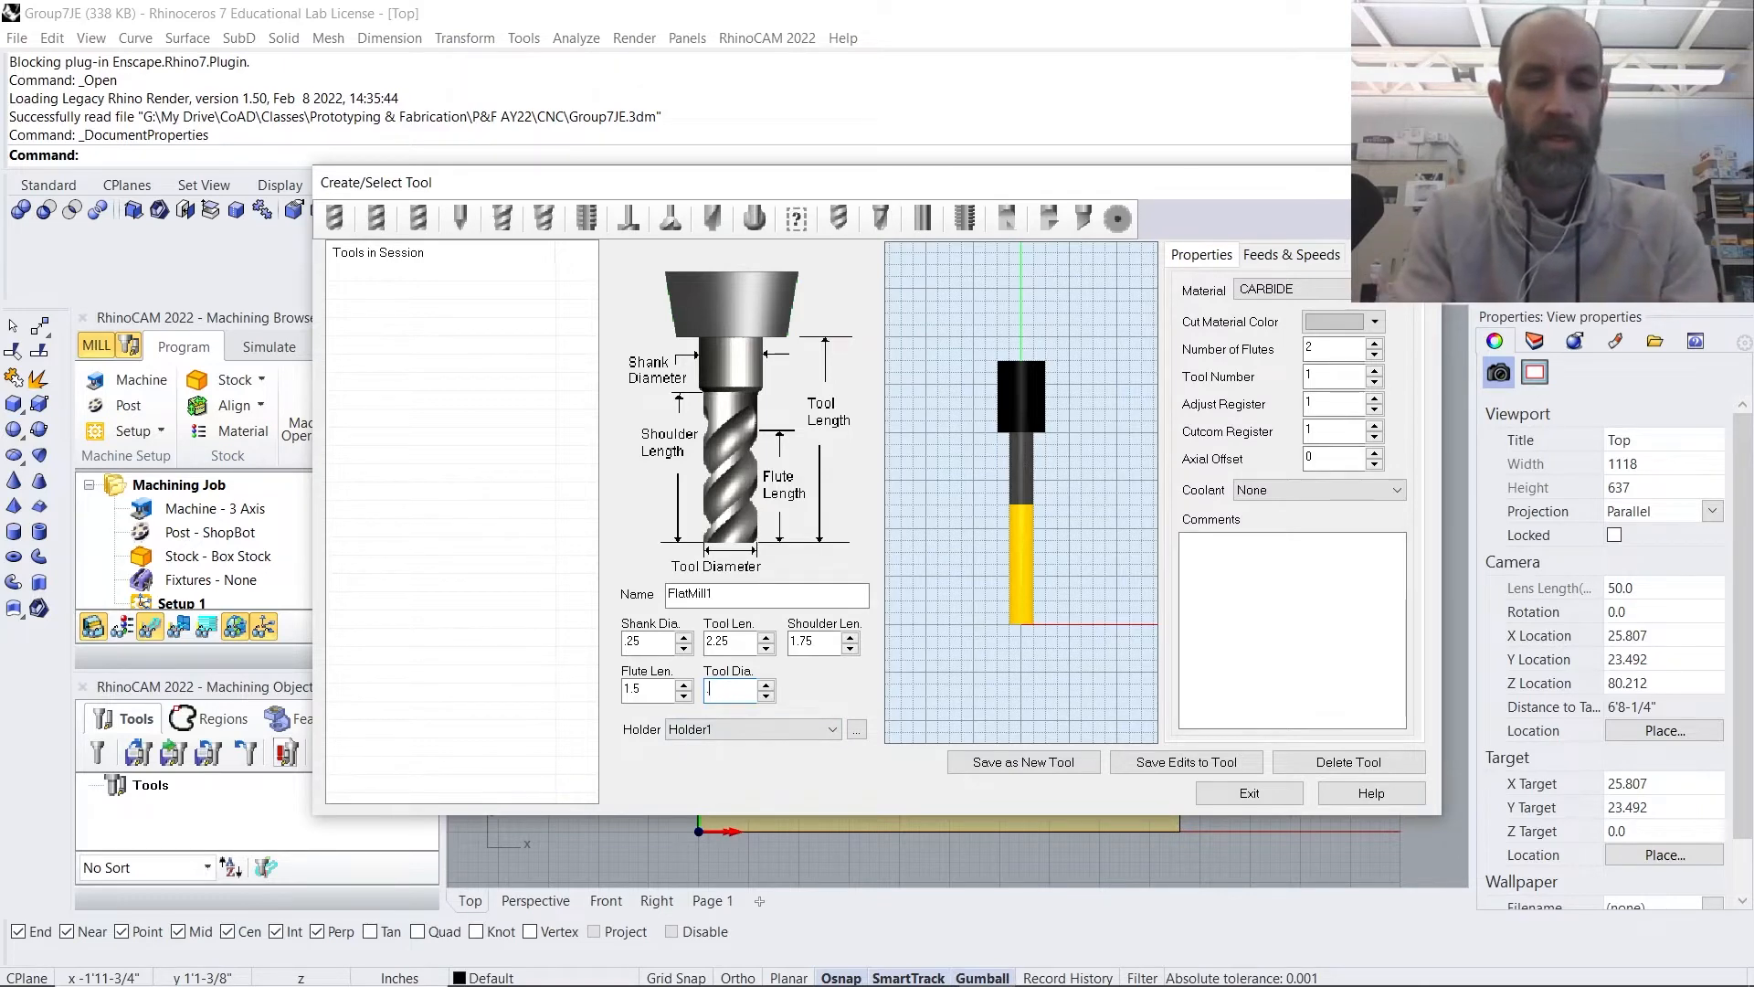
{"action": "key", "text": "Tab"}
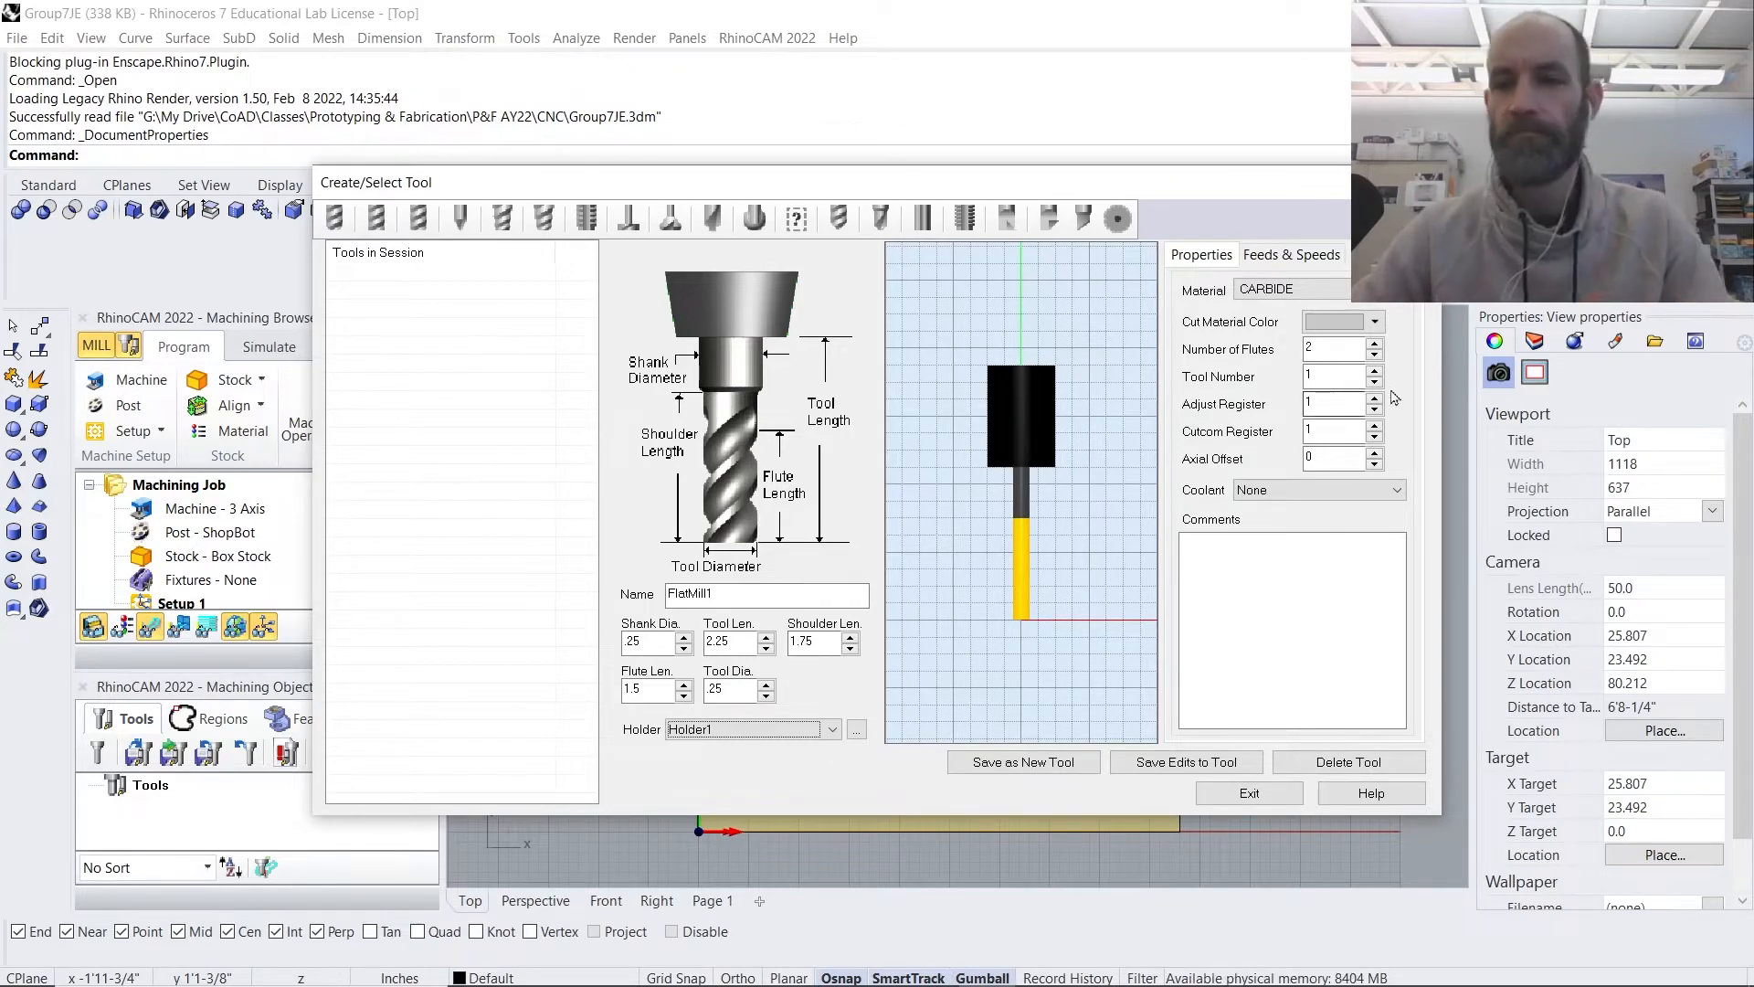
- Keep two flutes for the flat mill, name it Flat Mill 1/4" and save it as a new tool in the session
{"action": "left_click", "coordinate": [1325, 349]}
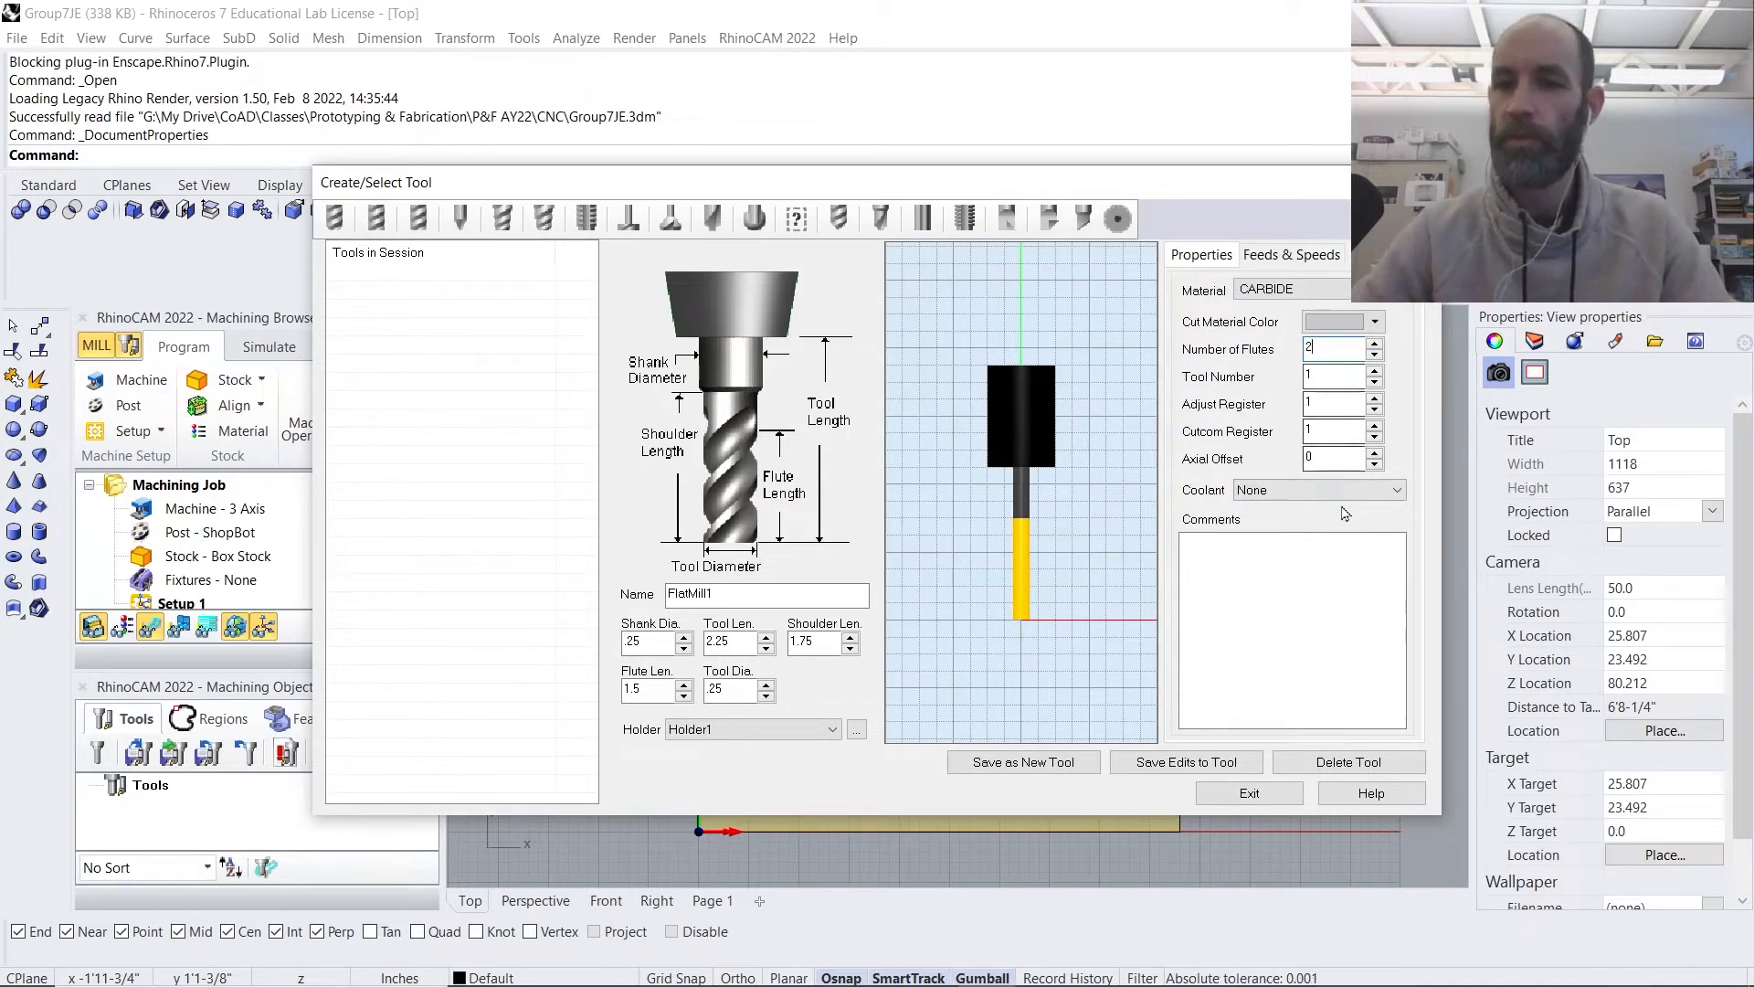
{"action": "mouse_move", "coordinate": [1319, 452]}
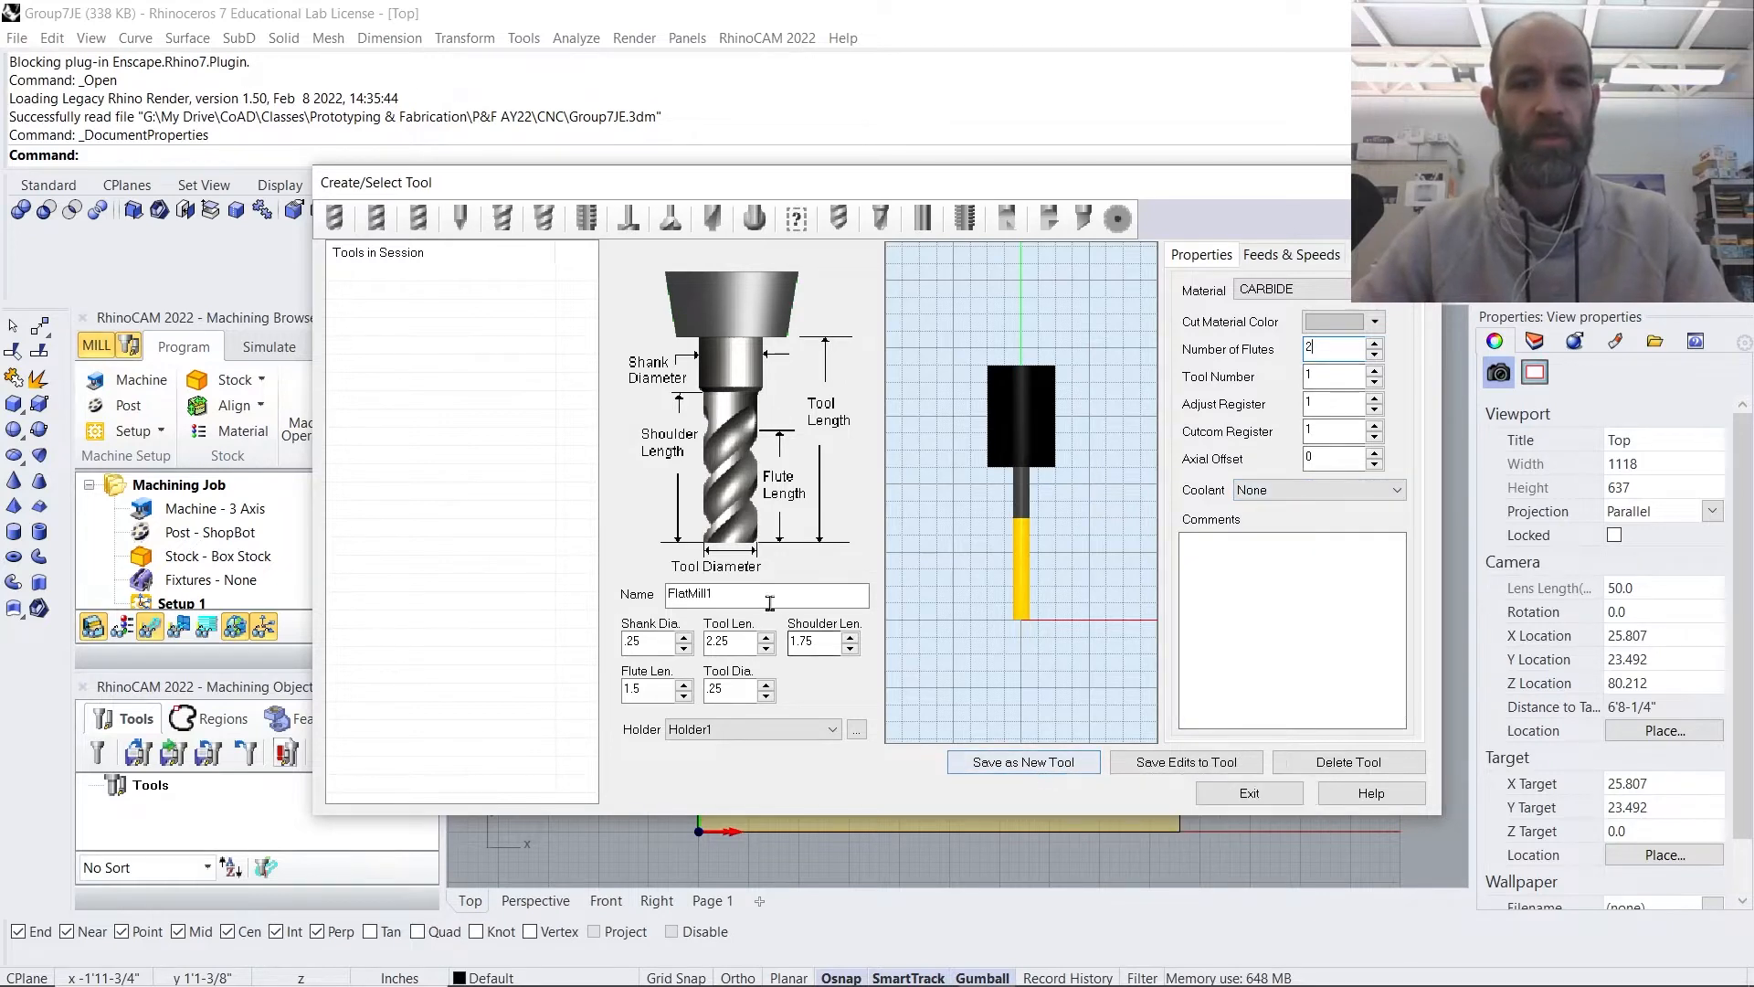
{"action": "left_click_drag", "start_coordinate": [757, 600], "coordinate": [614, 604]}
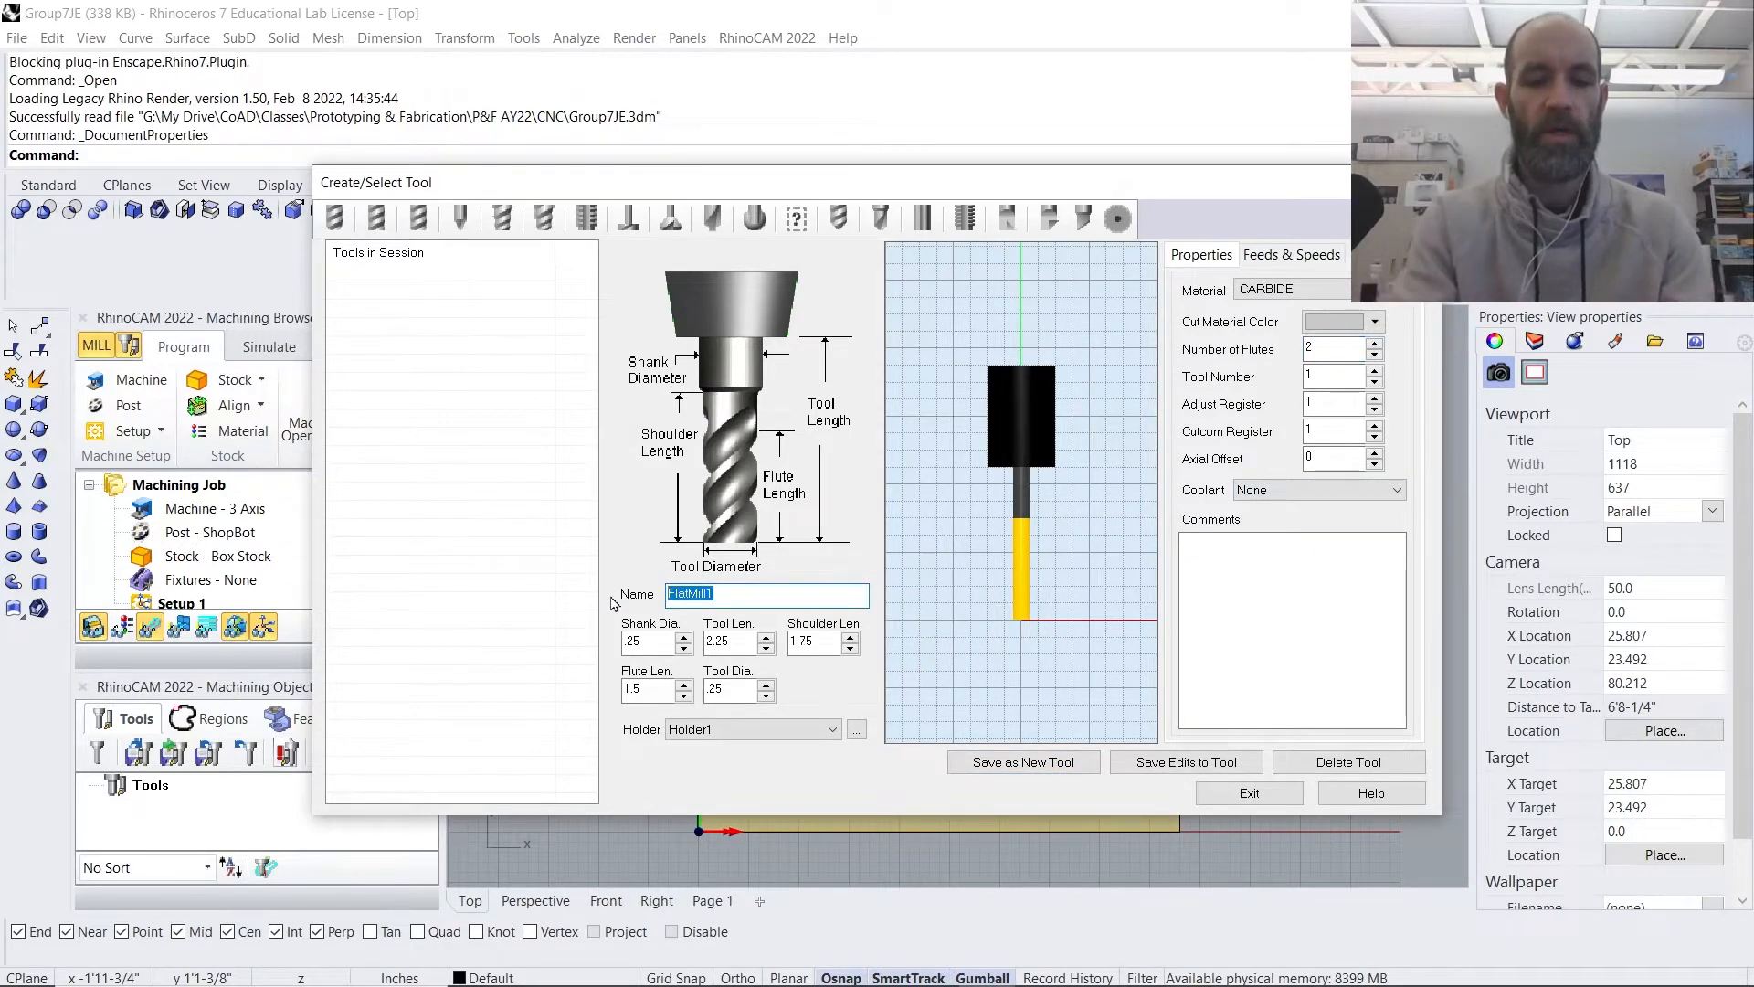
{"action": "type", "text": "Flat Mill"}
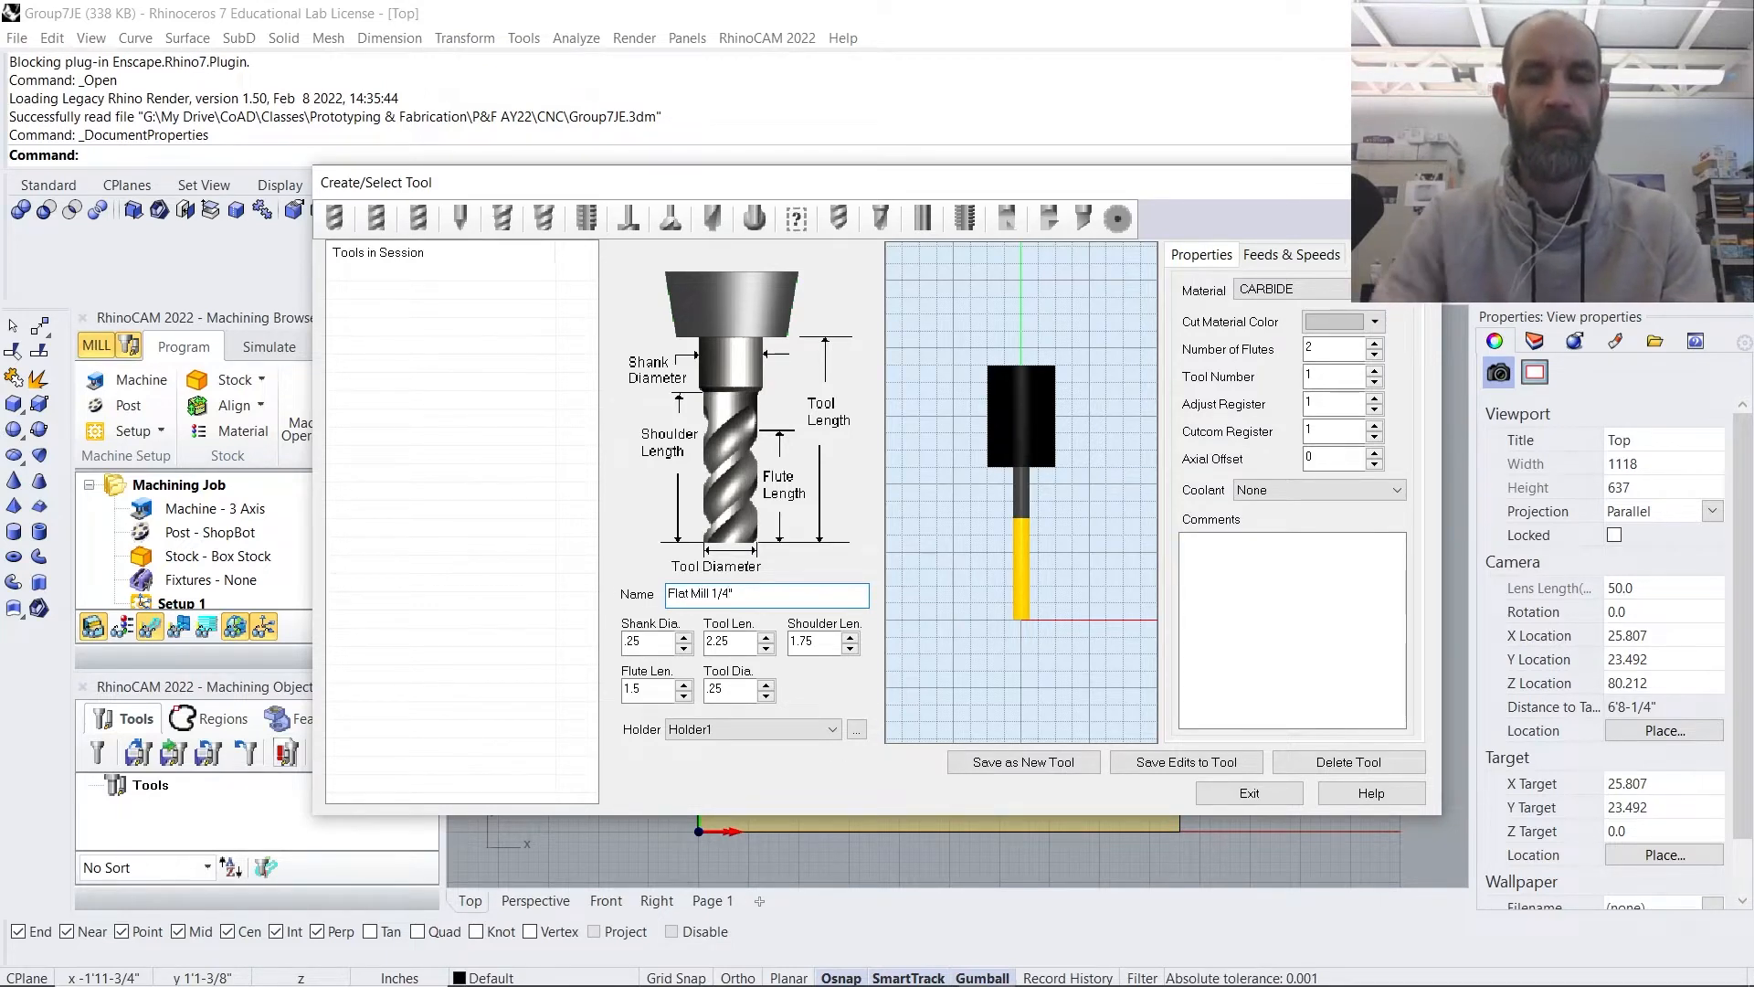
{"action": "left_click", "coordinate": [1005, 764]}
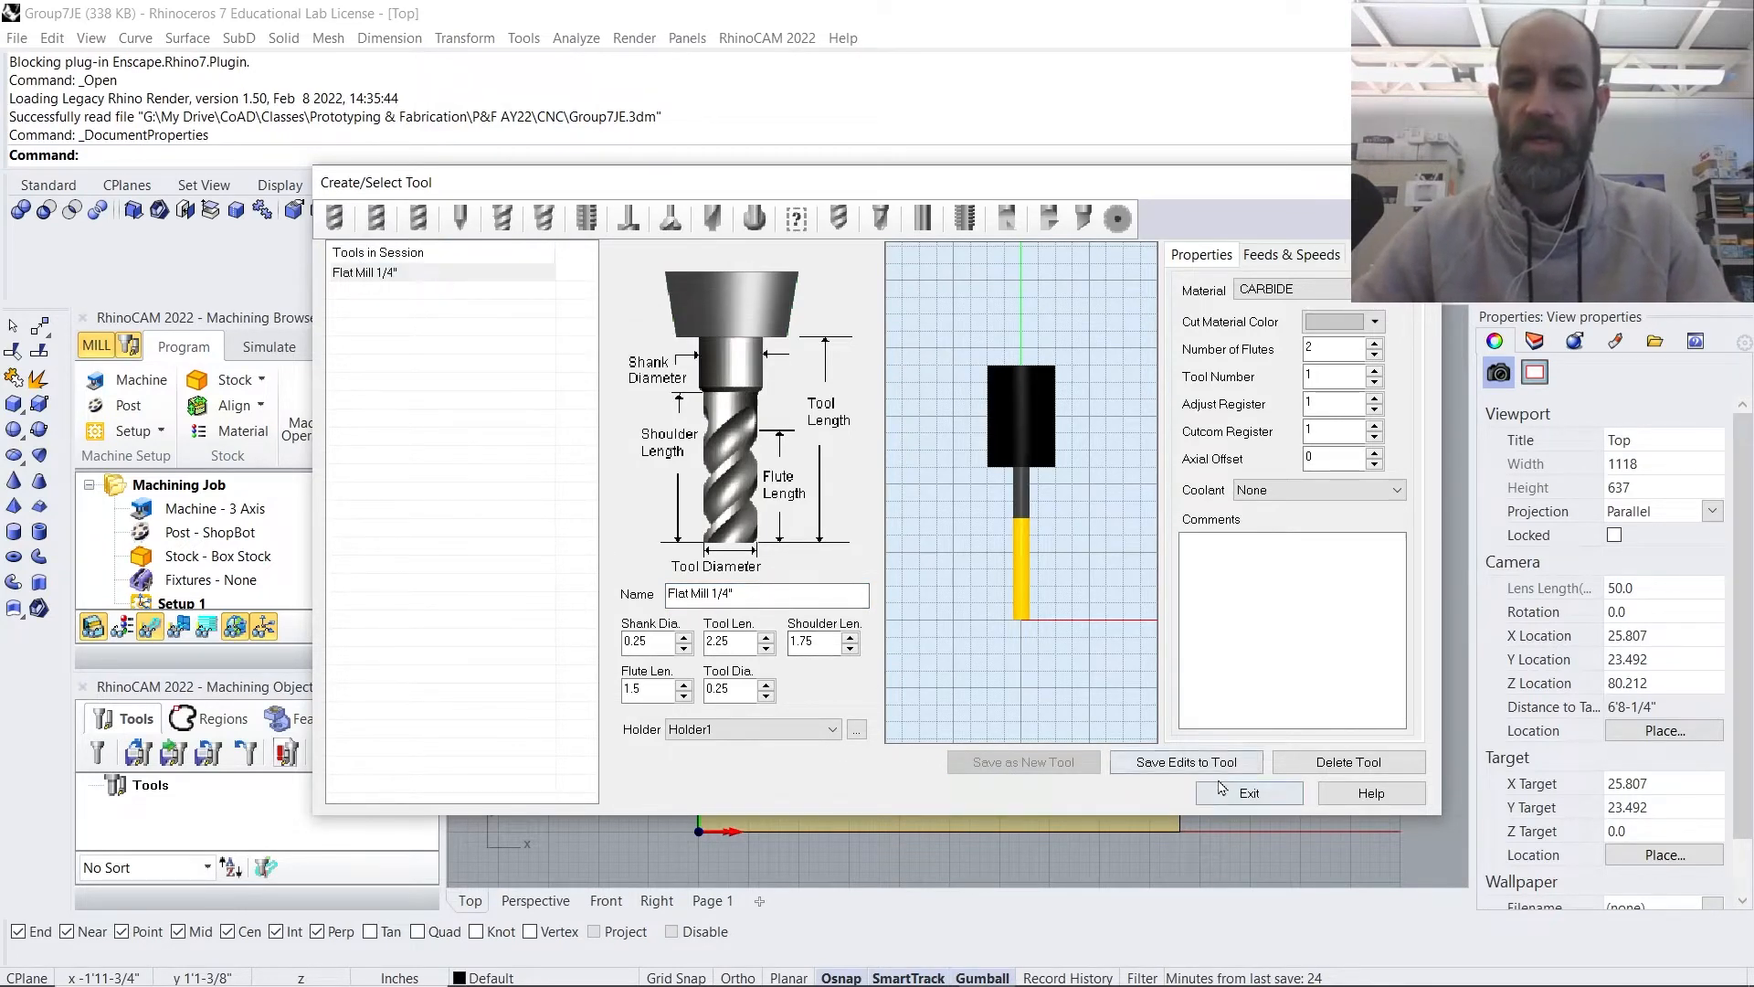
{"action": "left_click", "coordinate": [1250, 793]}
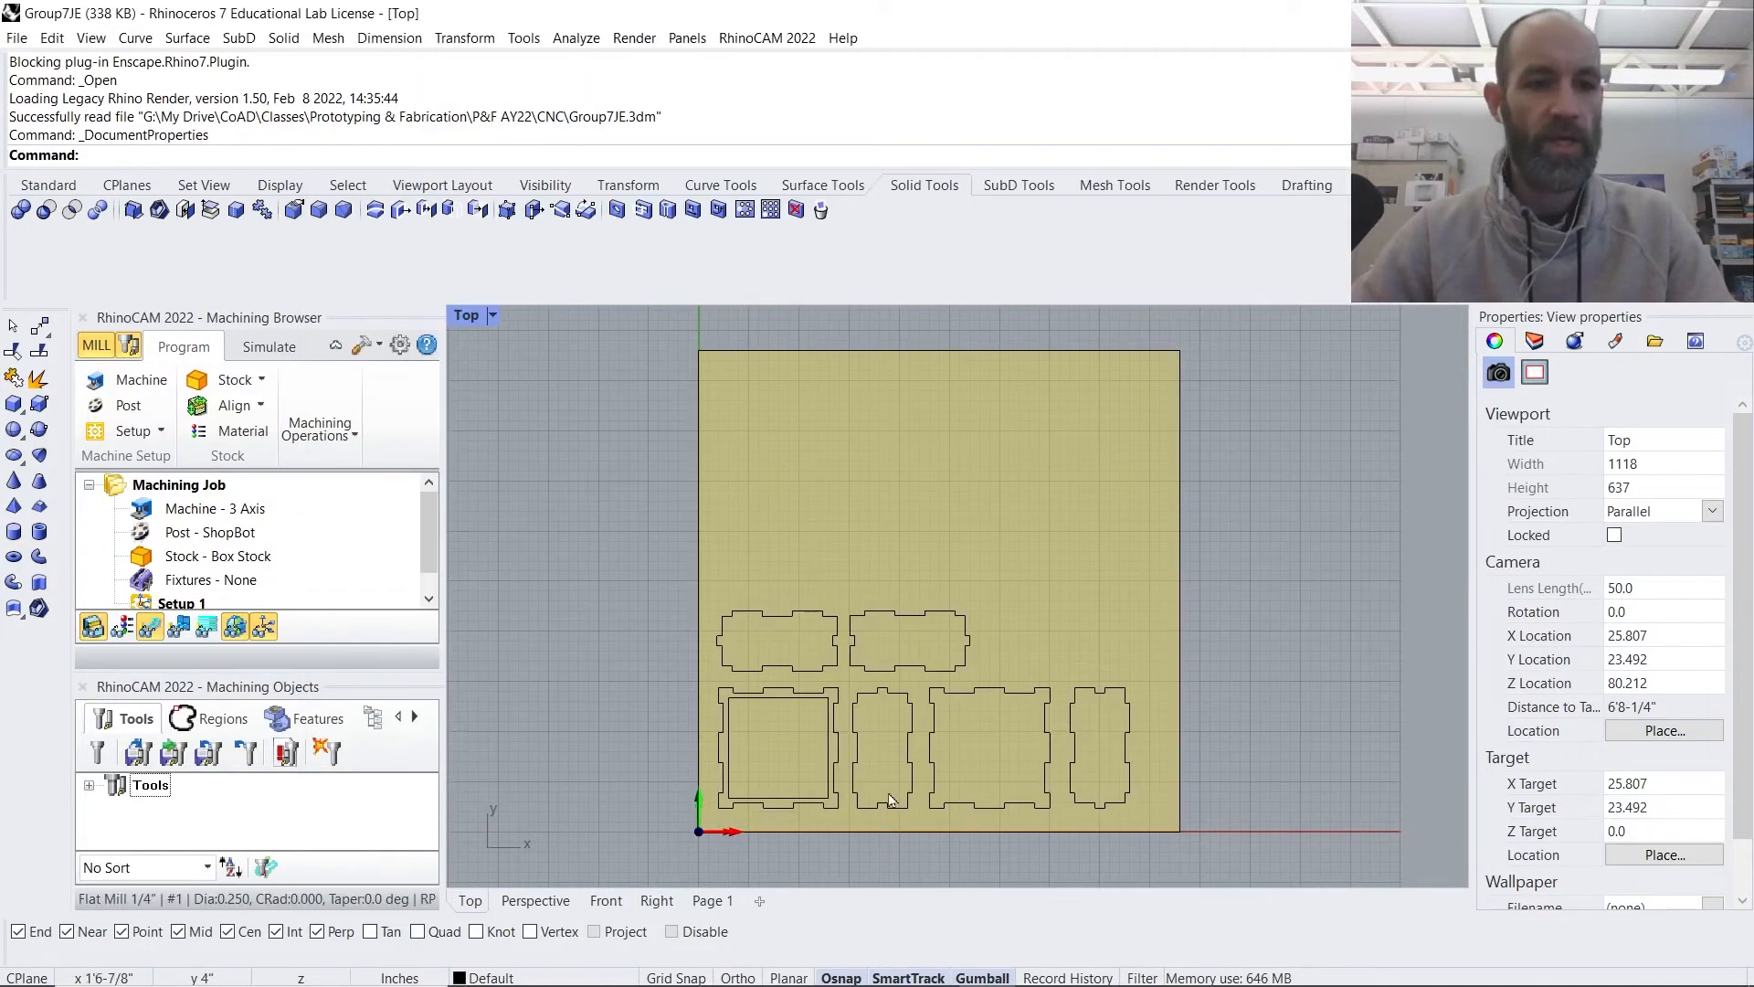
- Check that the new tool is in the session's tool list and enlarge the machining job tree
{"action": "left_click", "coordinate": [88, 784]}
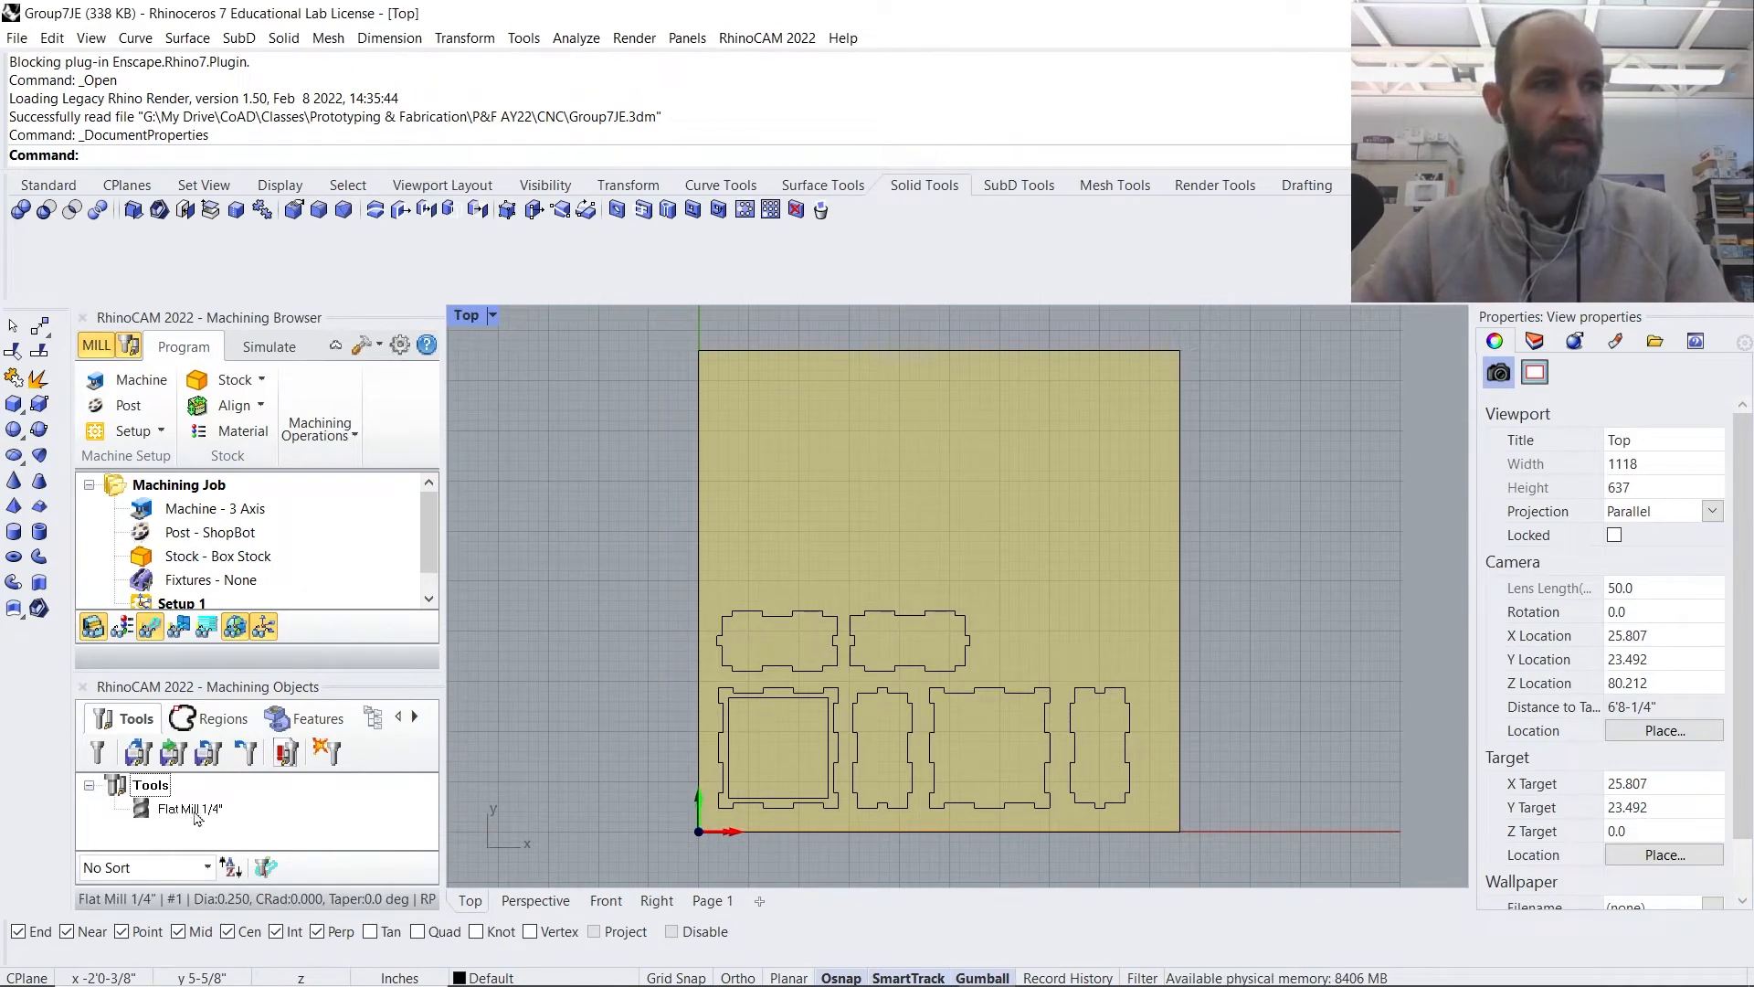
{"action": "left_click", "coordinate": [89, 785]}
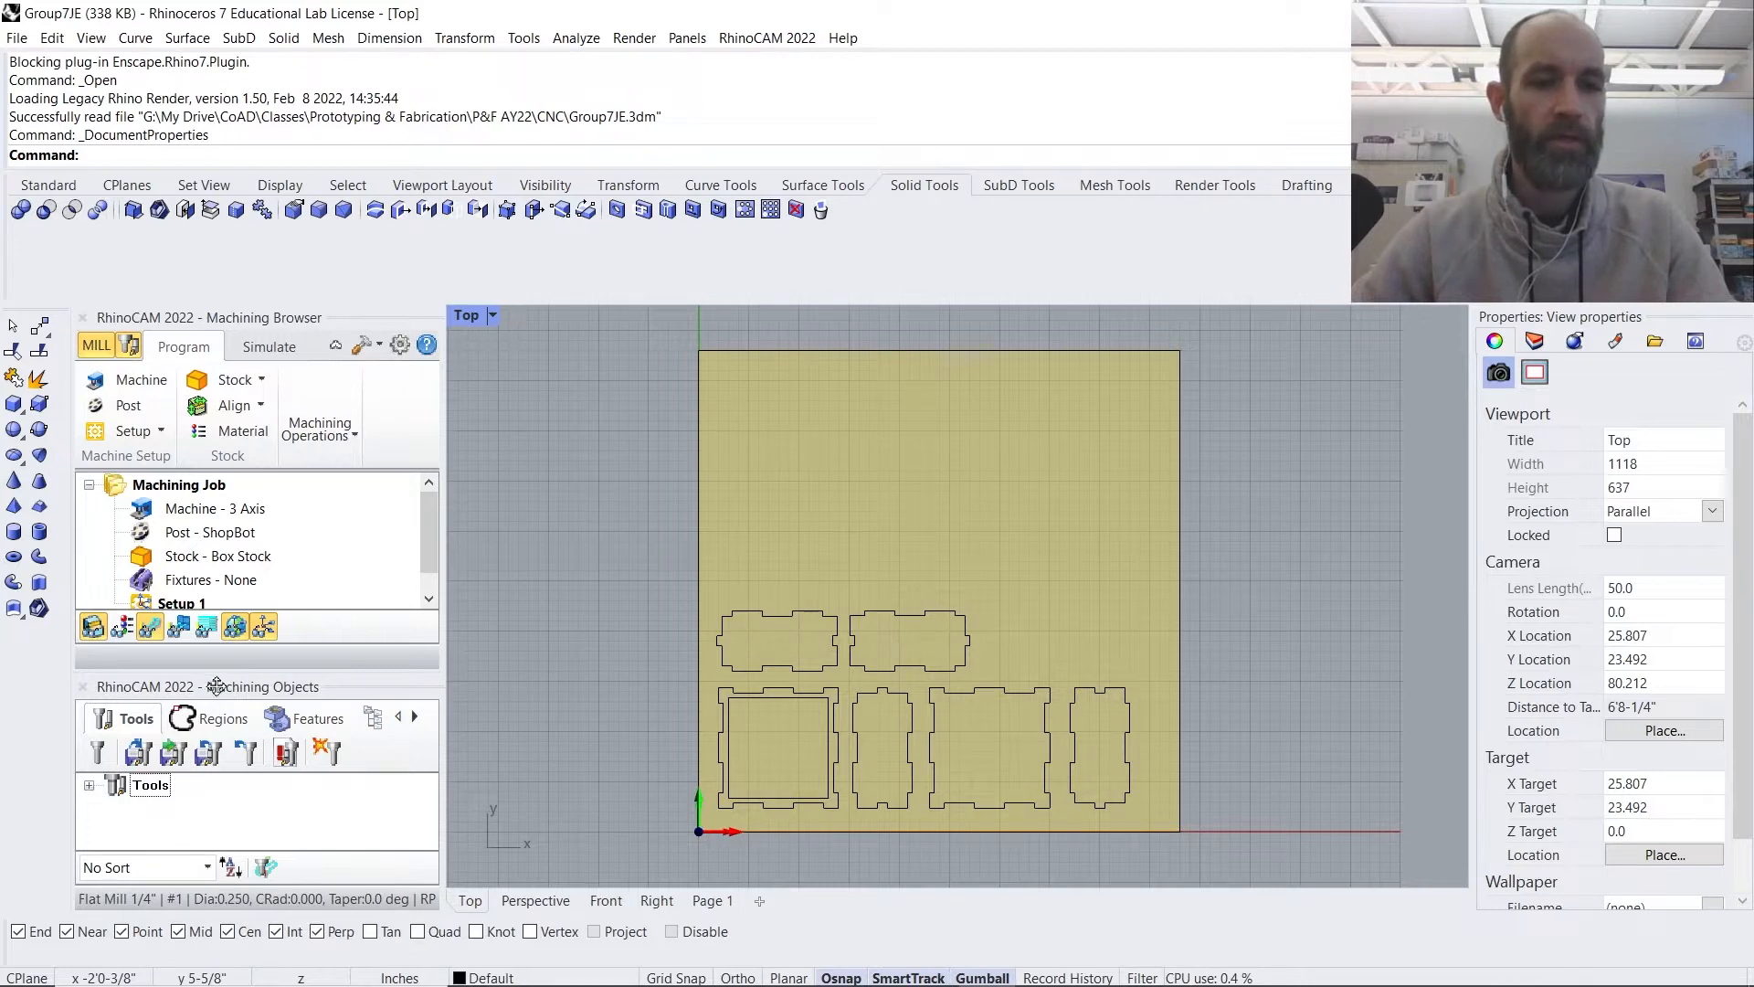
{"action": "left_click_drag", "start_coordinate": [254, 675], "coordinate": [259, 732]}
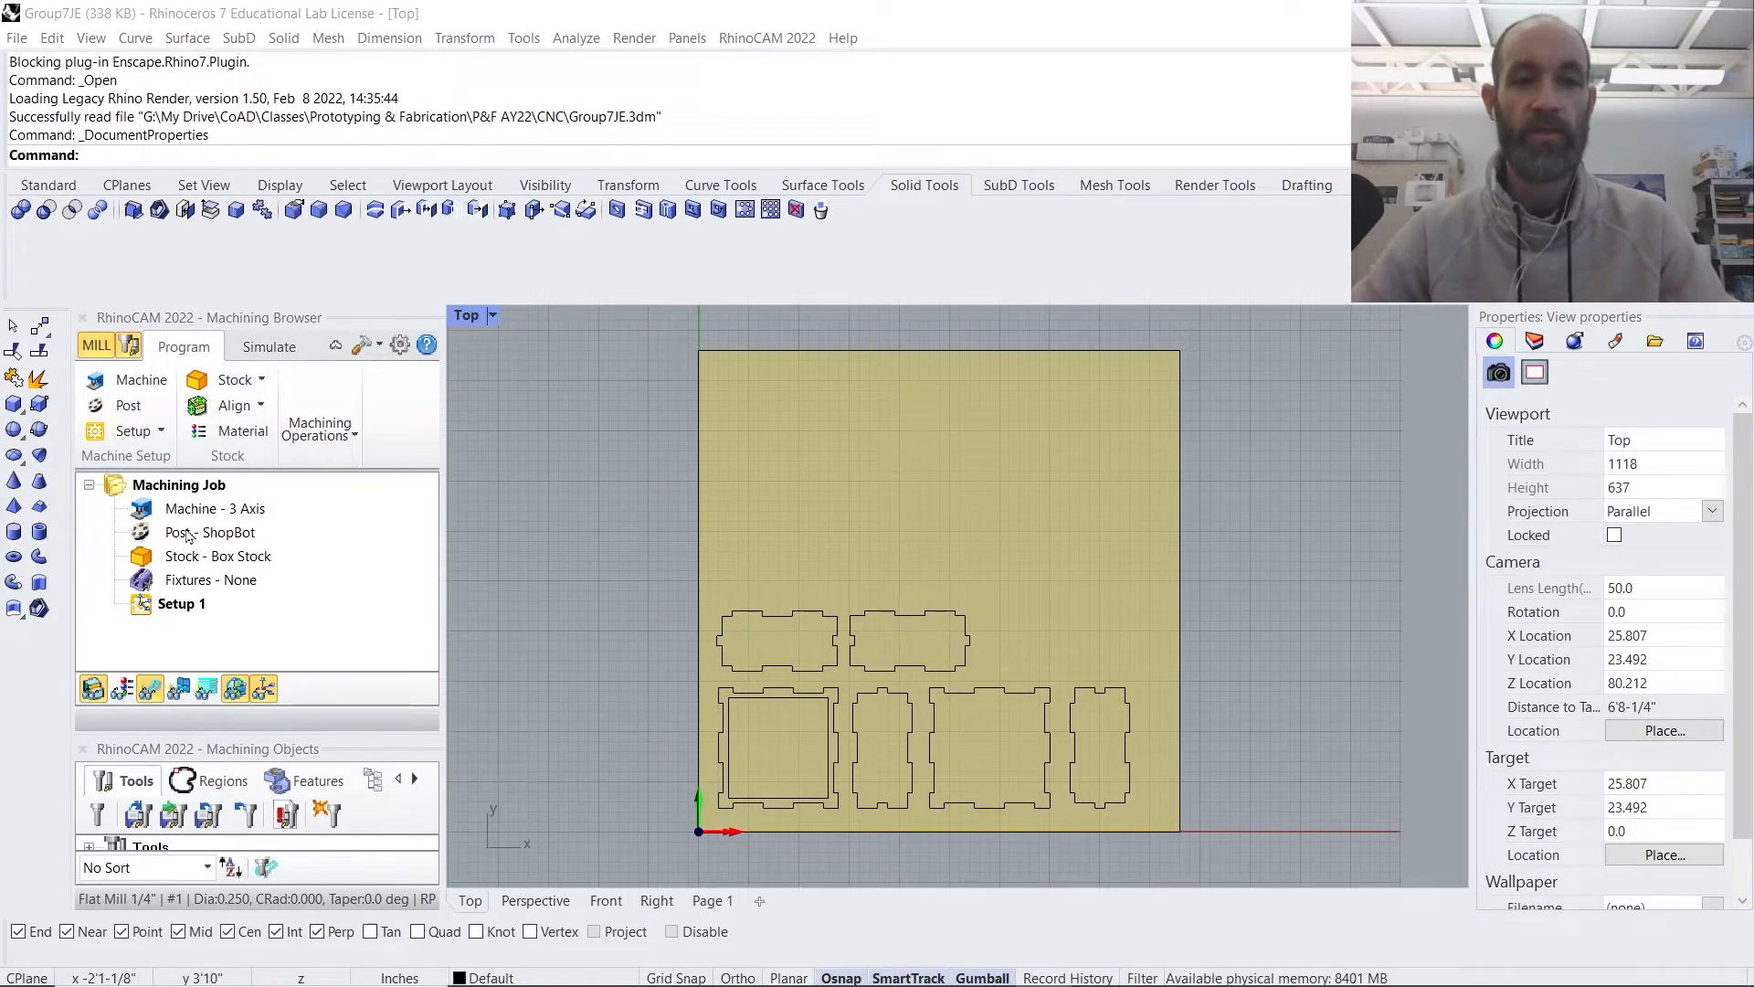
- Examine in perspective how the part curves and the origin sit relative to the stock's upper face and corner
{"action": "left_click", "coordinate": [318, 430]}
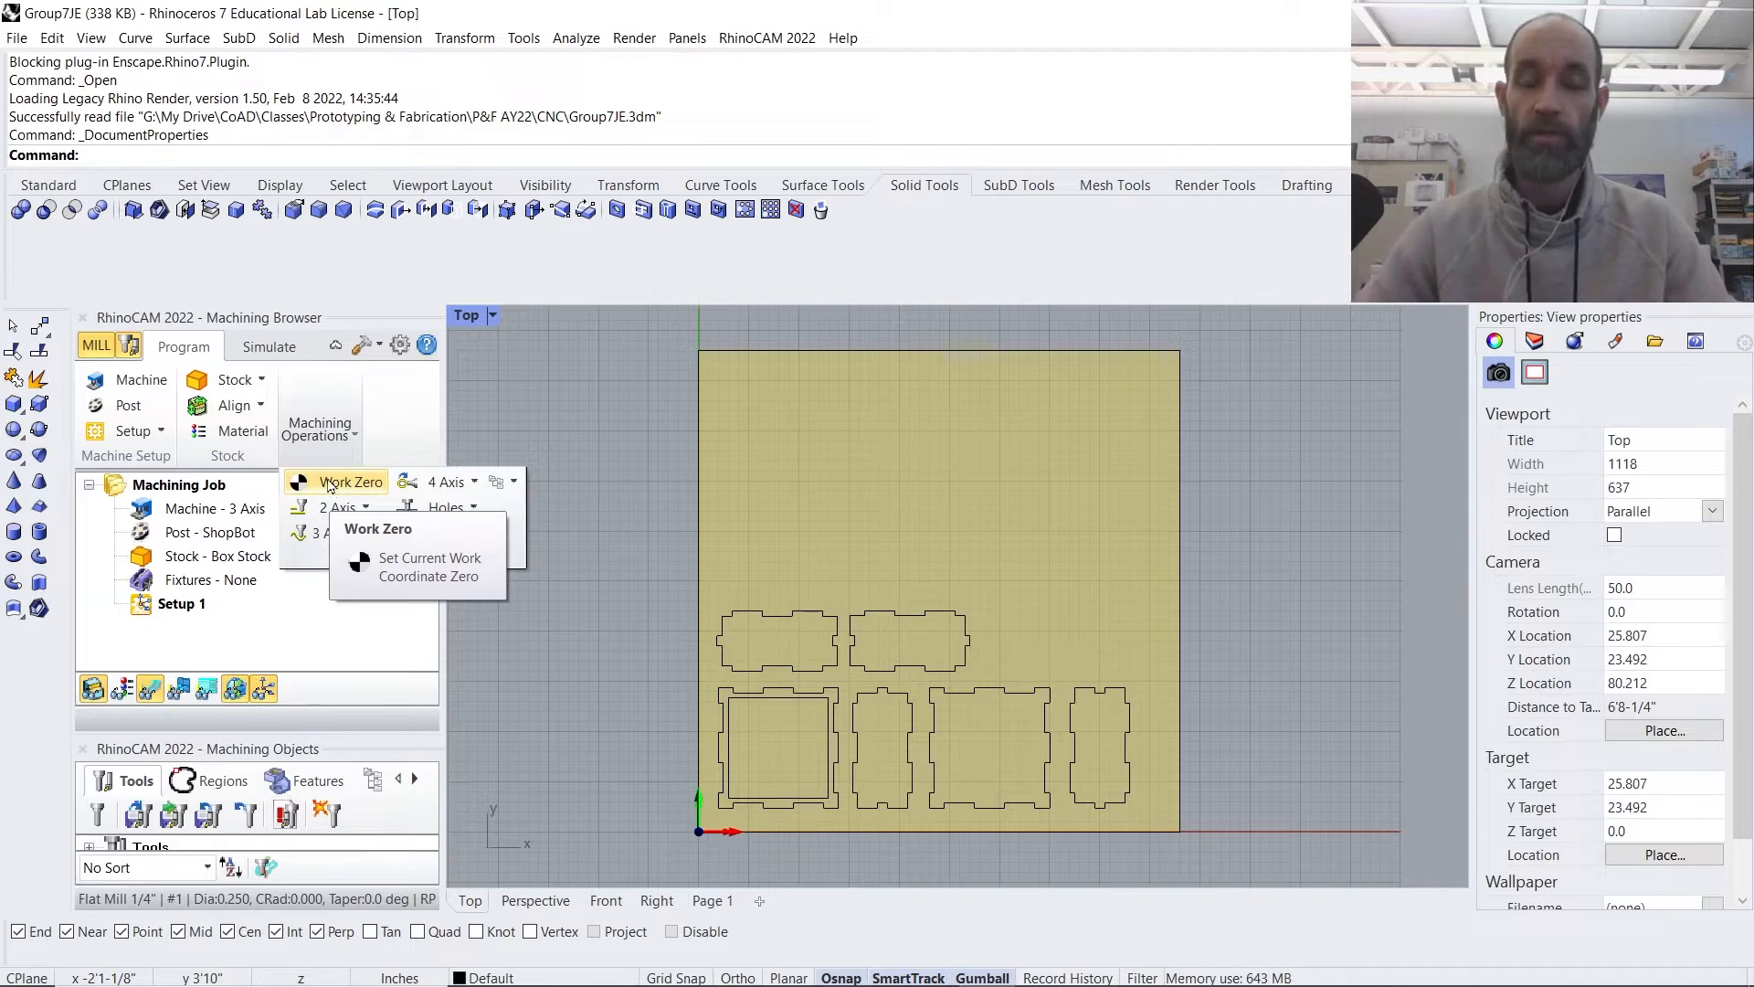
{"action": "double_click", "coordinate": [467, 320]}
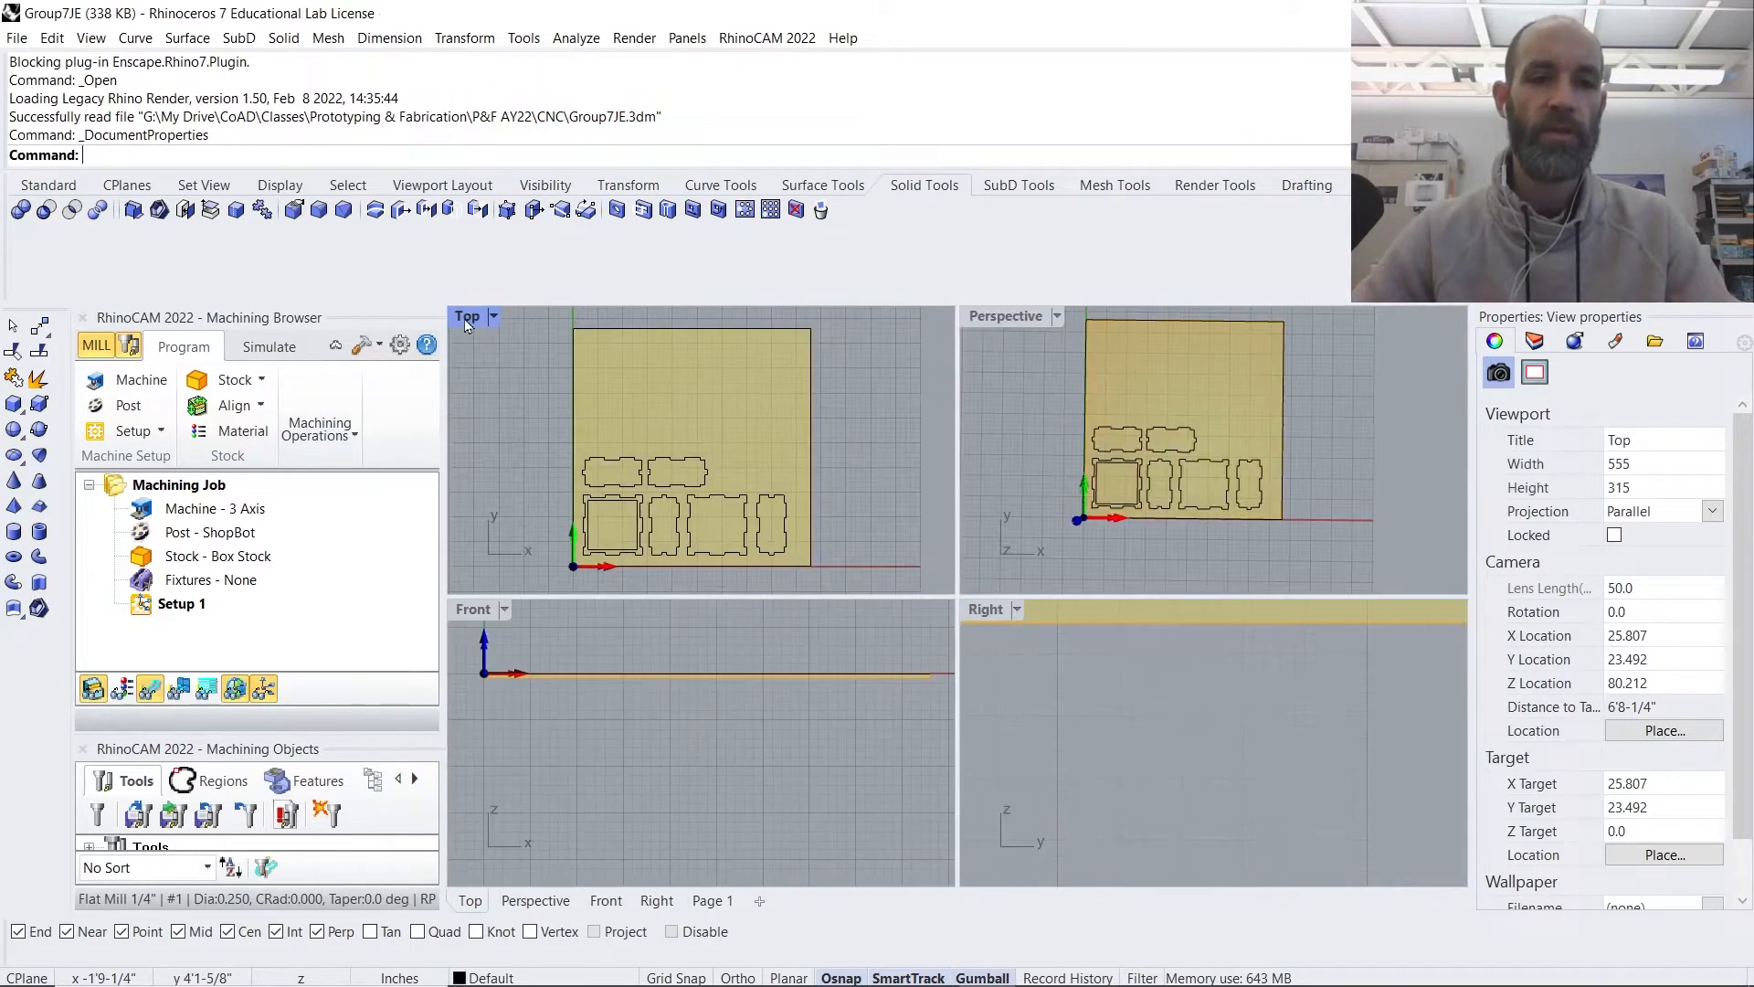
{"action": "double_click", "coordinate": [1017, 316]}
{"action": "right_click_drag", "start_coordinate": [955, 585], "coordinate": [971, 498]}
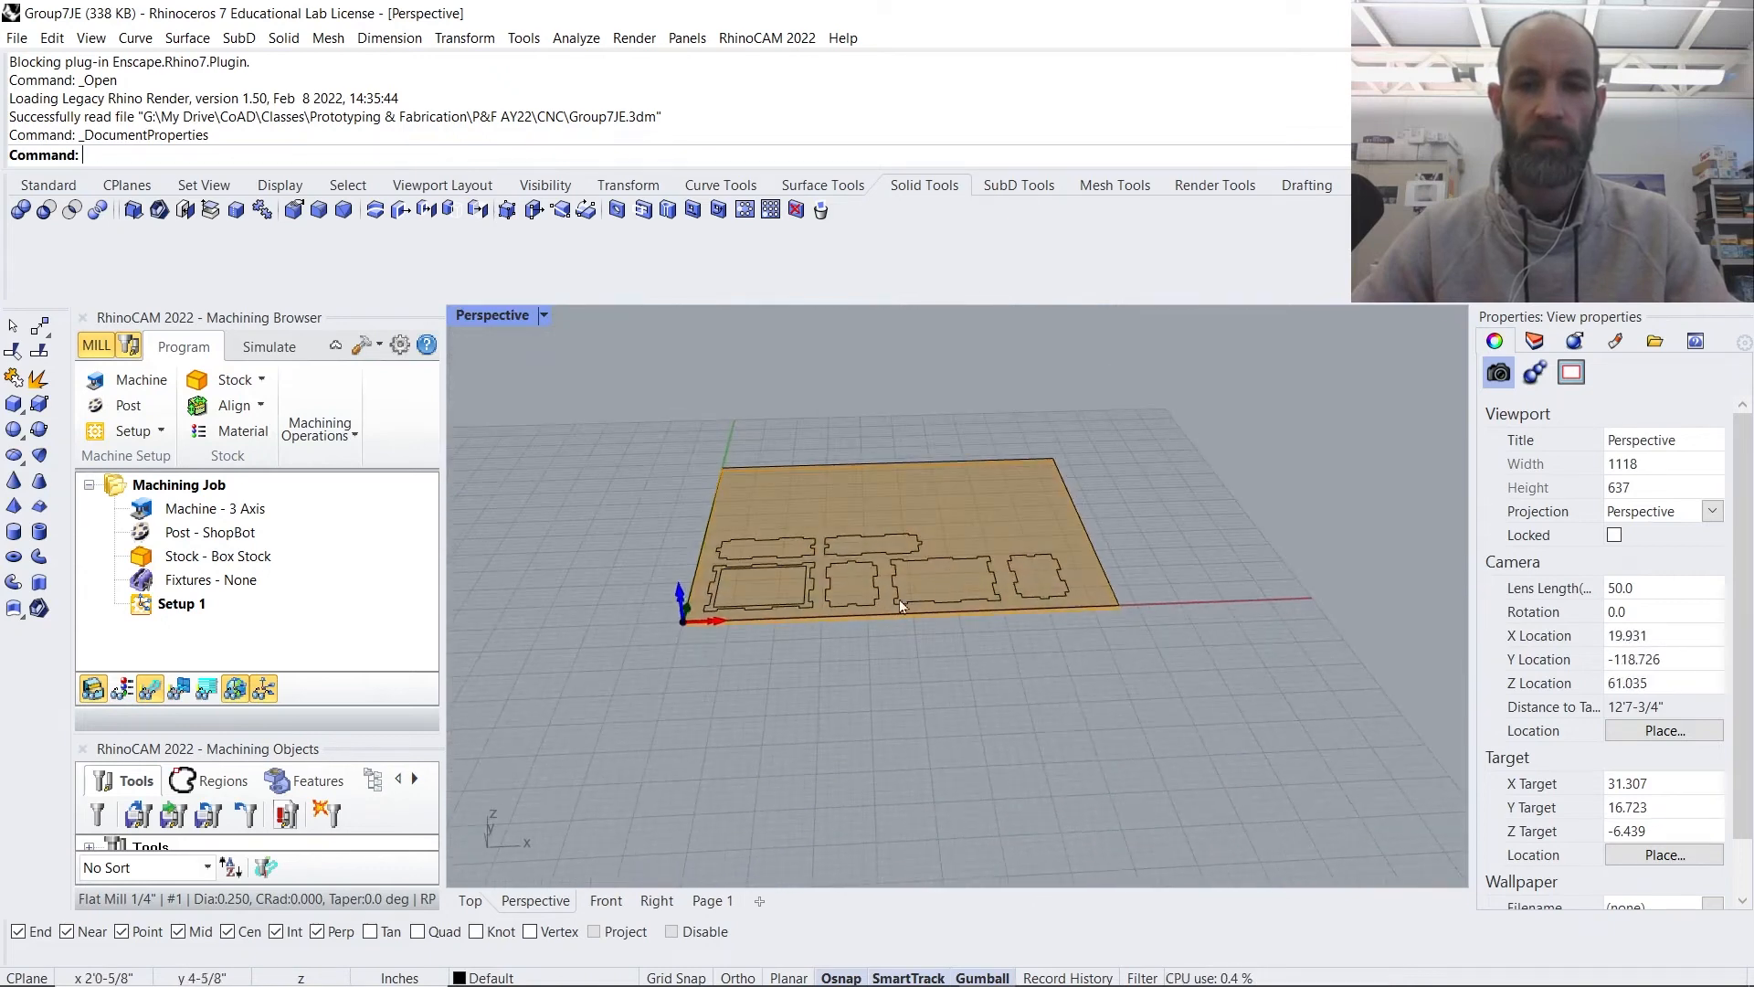
{"action": "scroll", "coordinate": [725, 639], "scroll_direction": "up", "scroll_amount": 14}
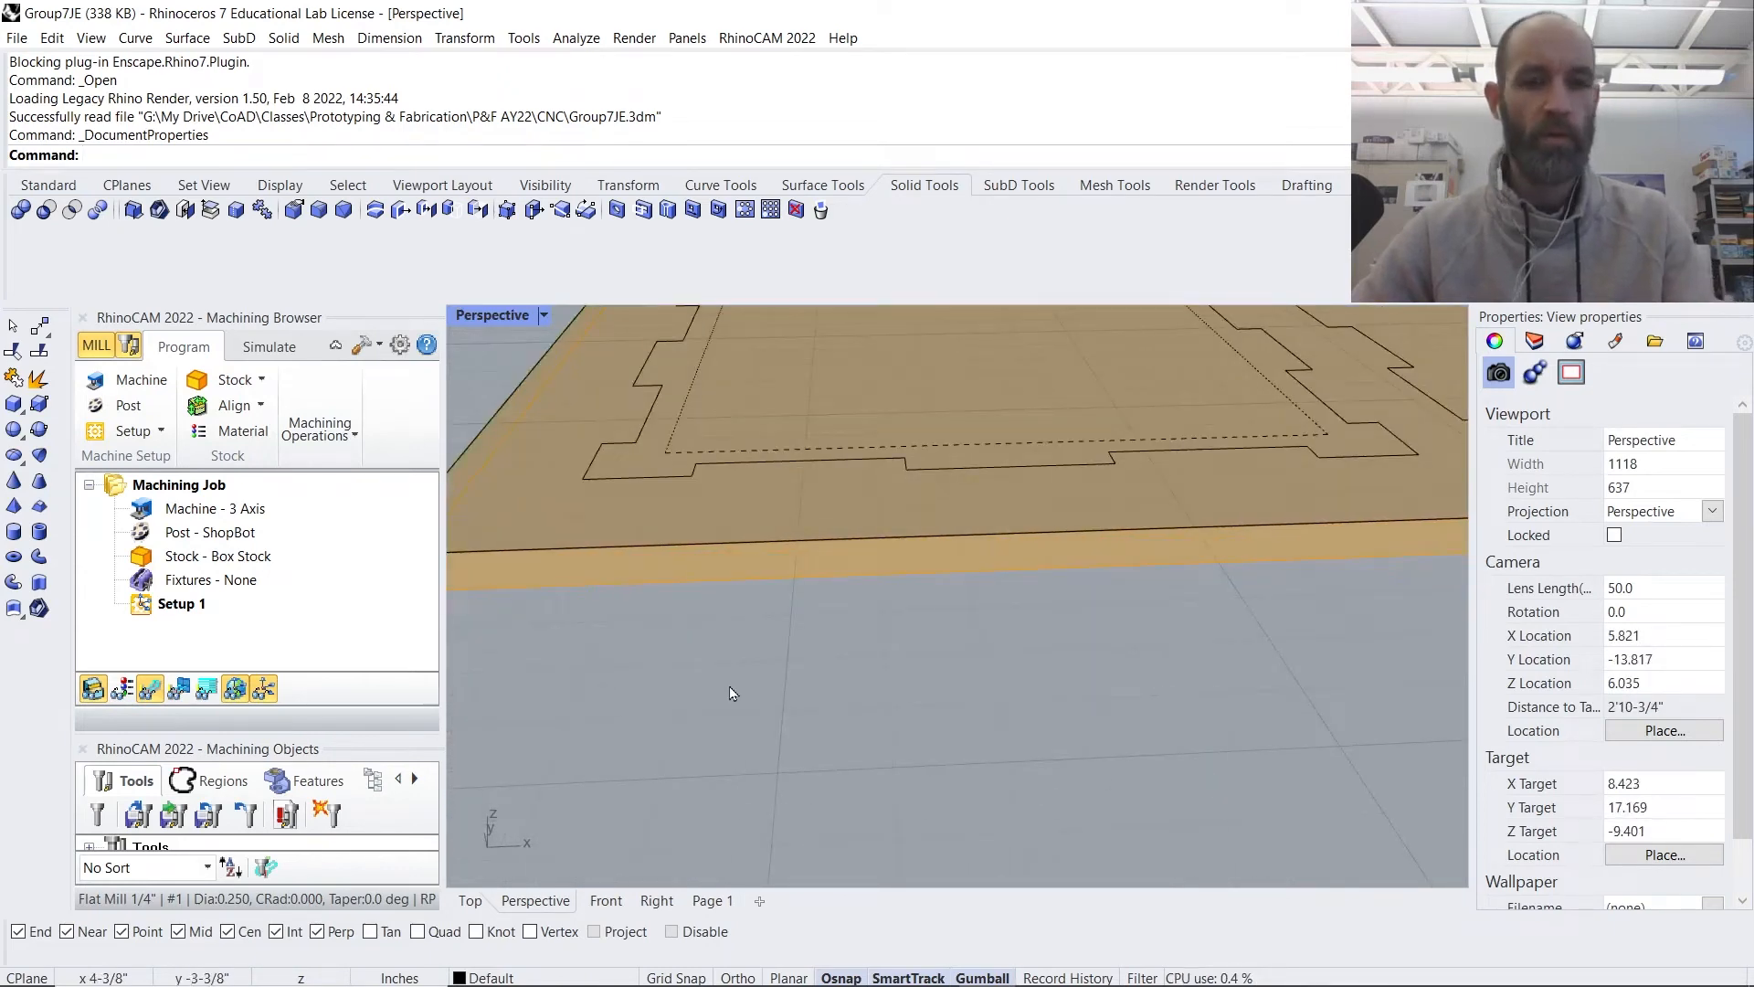
{"action": "right_click_drag", "start_coordinate": [730, 687], "coordinate": [857, 729], "text": "shift"}
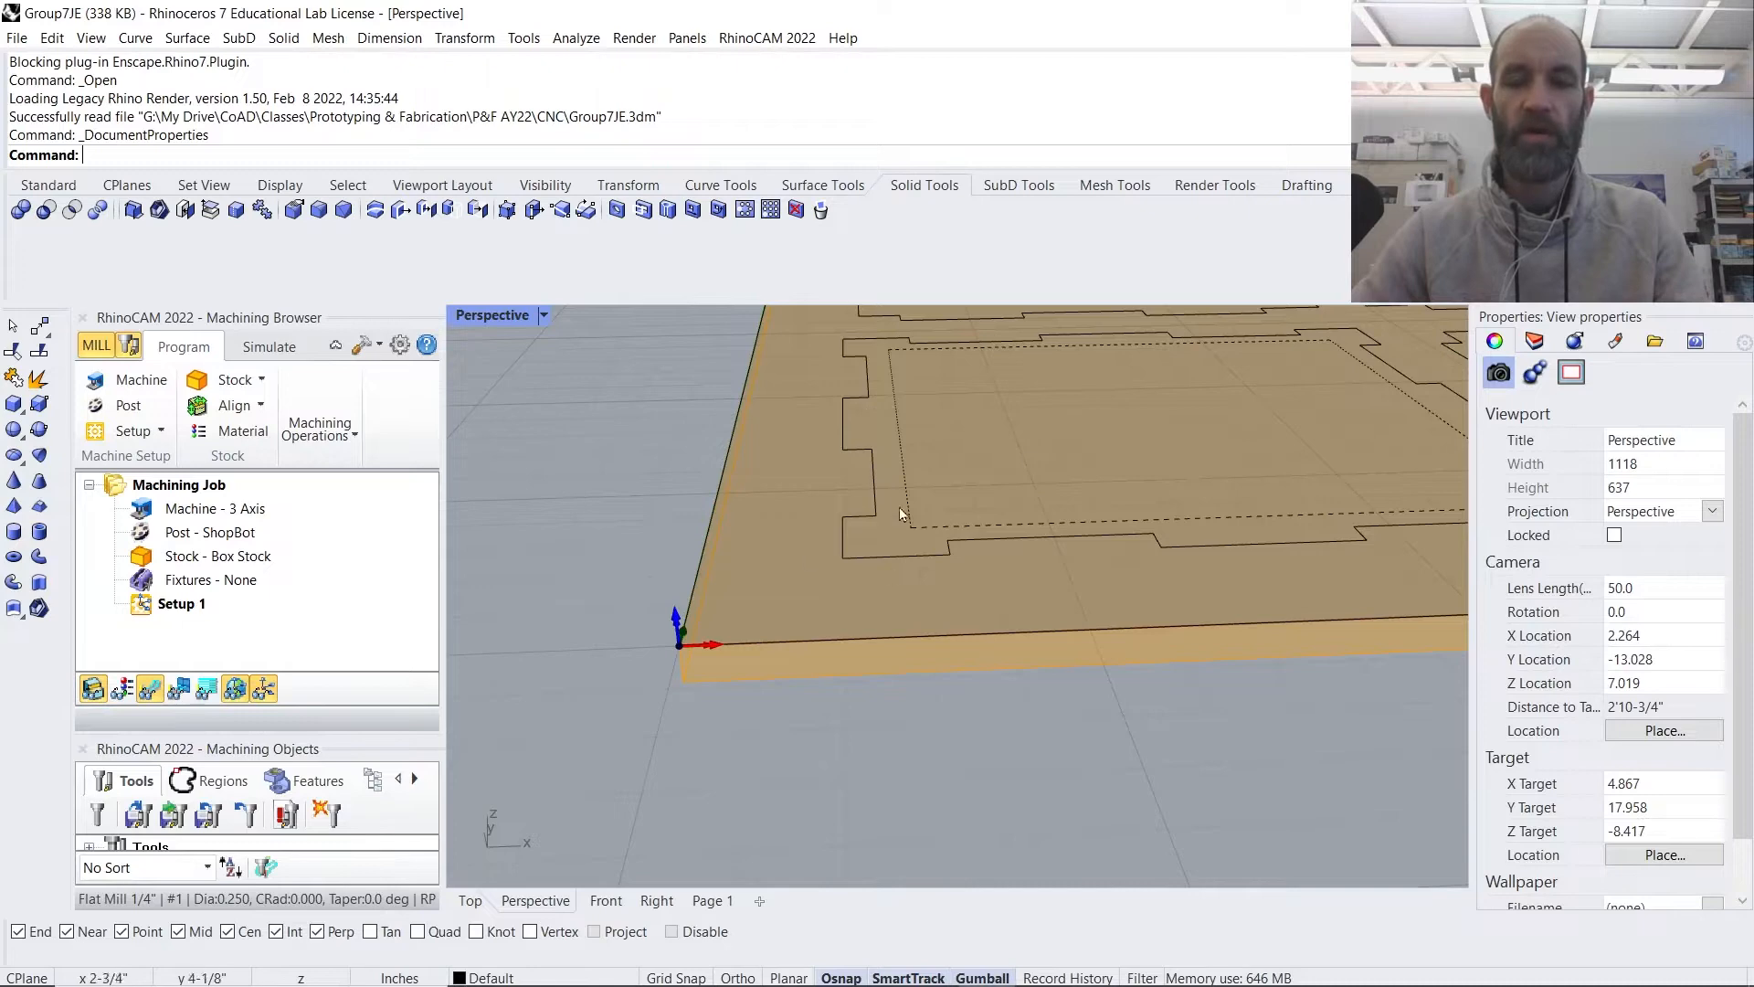
{"action": "scroll", "coordinate": [873, 512], "scroll_direction": "down", "scroll_amount": 6}
{"action": "right_click_drag", "start_coordinate": [884, 638], "coordinate": [890, 613], "text": "shift"}
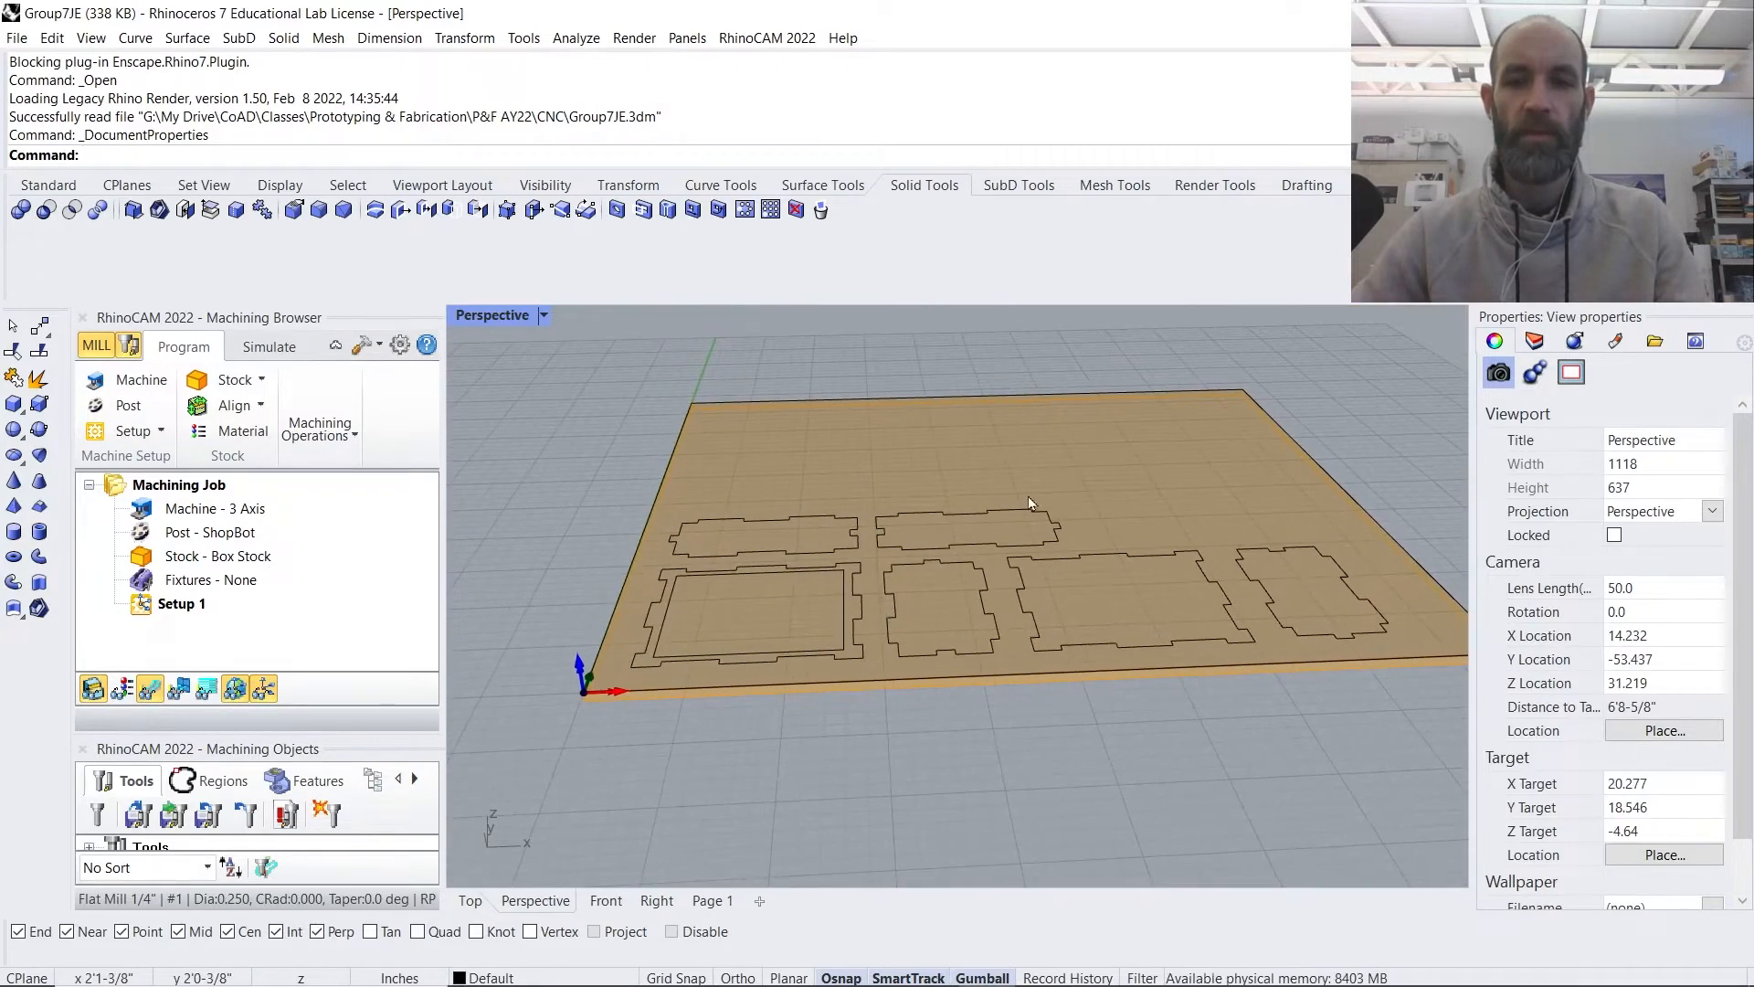
- Project all part and sheet outline curves to the construction plane with ProjectToCPlane, deleting the input objects
{"action": "right_click_drag", "start_coordinate": [1032, 503], "coordinate": [1010, 615]}
{"action": "scroll", "coordinate": [1009, 616], "scroll_direction": "down", "scroll_amount": 8}
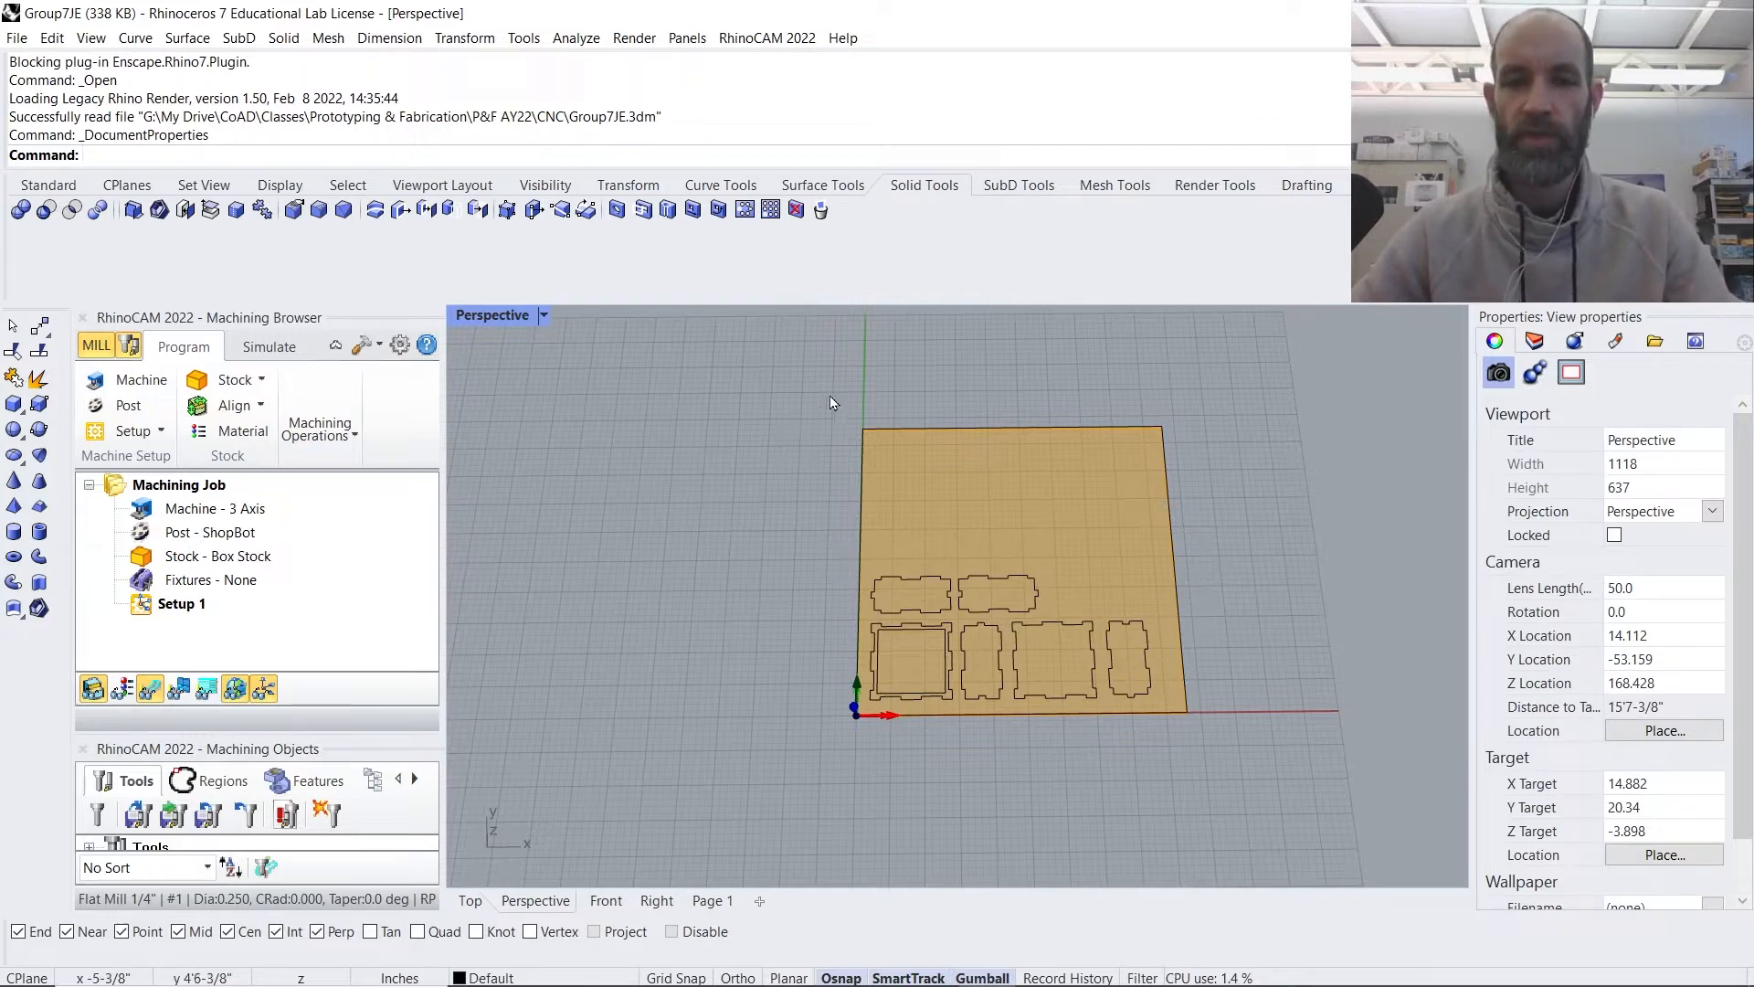
{"action": "left_click_drag", "start_coordinate": [827, 393], "coordinate": [1250, 766]}
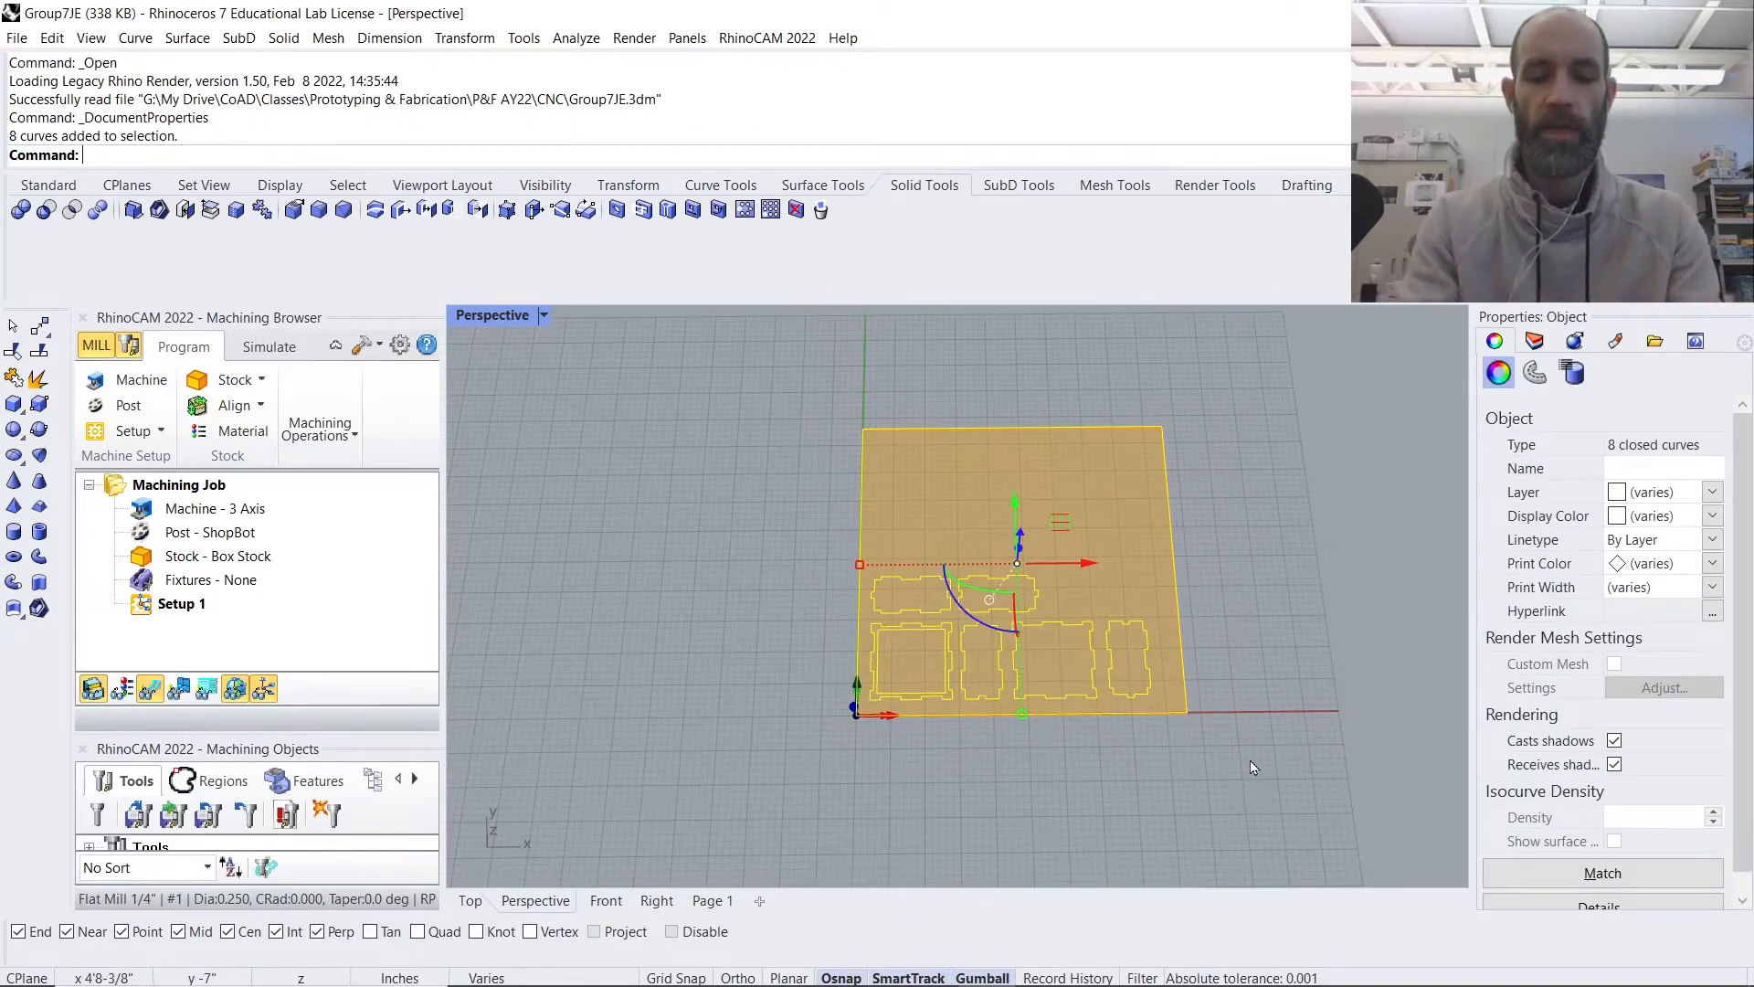
{"action": "type", "text": "ProjectToCPlane"}
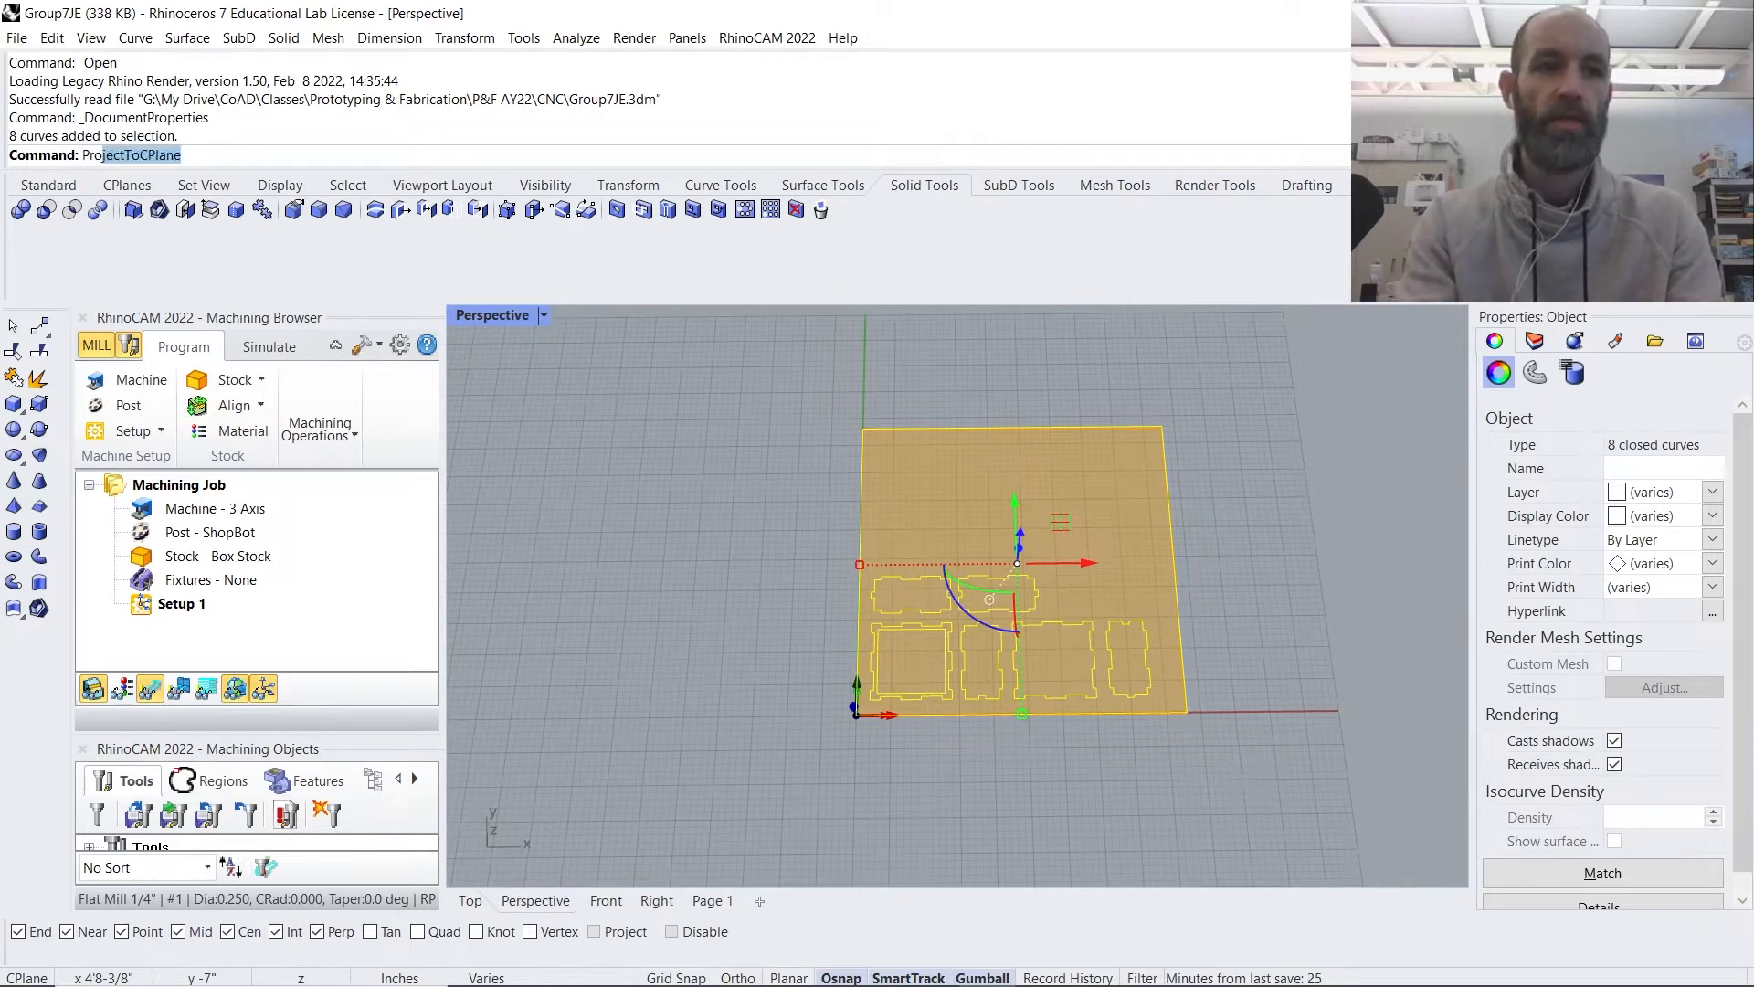
{"action": "key", "text": "Return"}
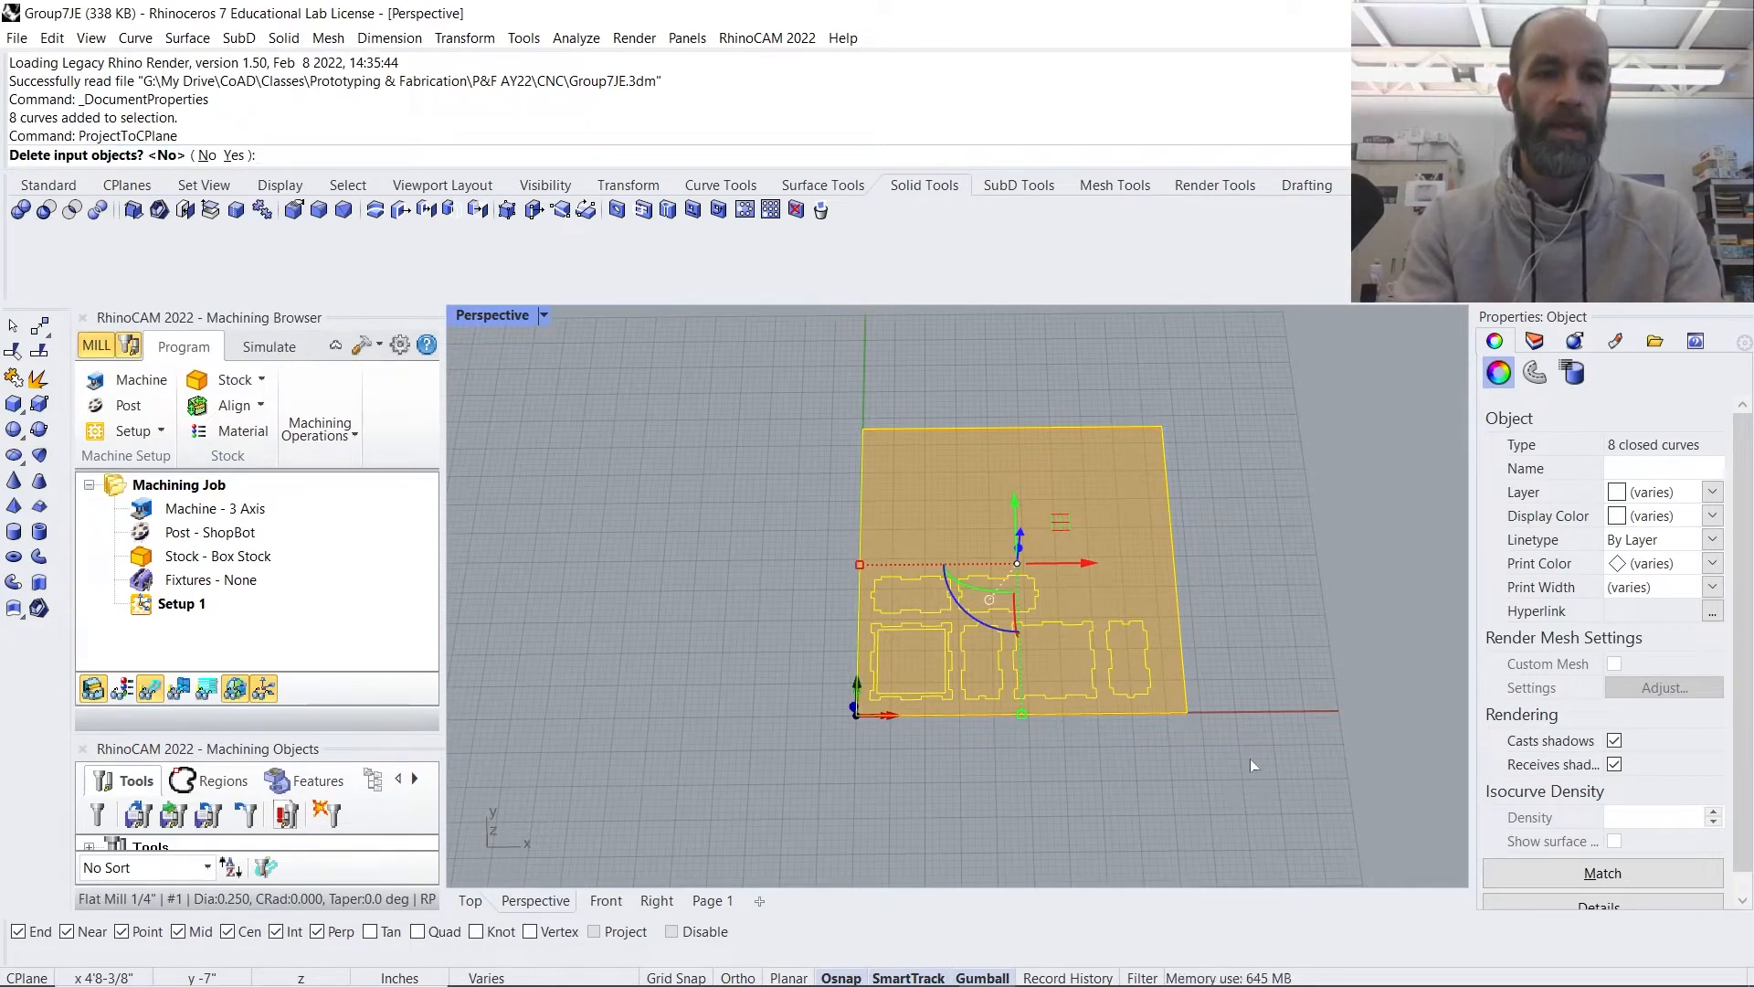
{"action": "type", "text": "y"}
{"action": "key", "text": "Return"}
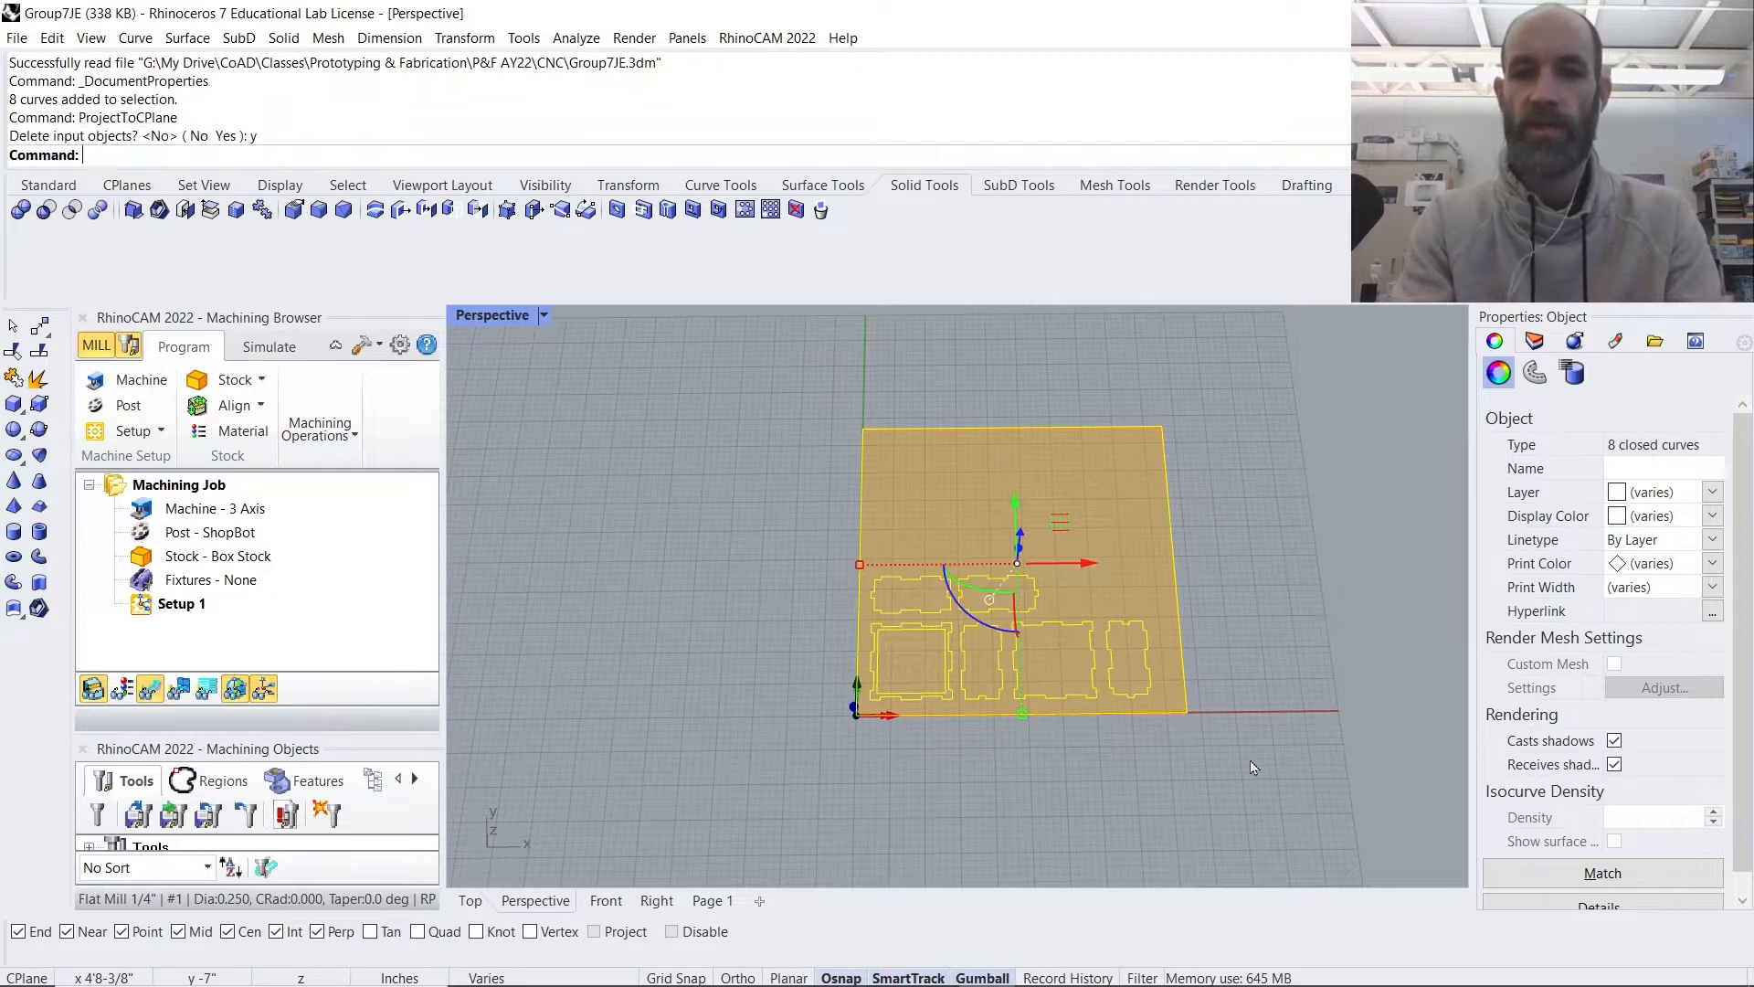
{"action": "left_click", "coordinate": [1145, 799]}
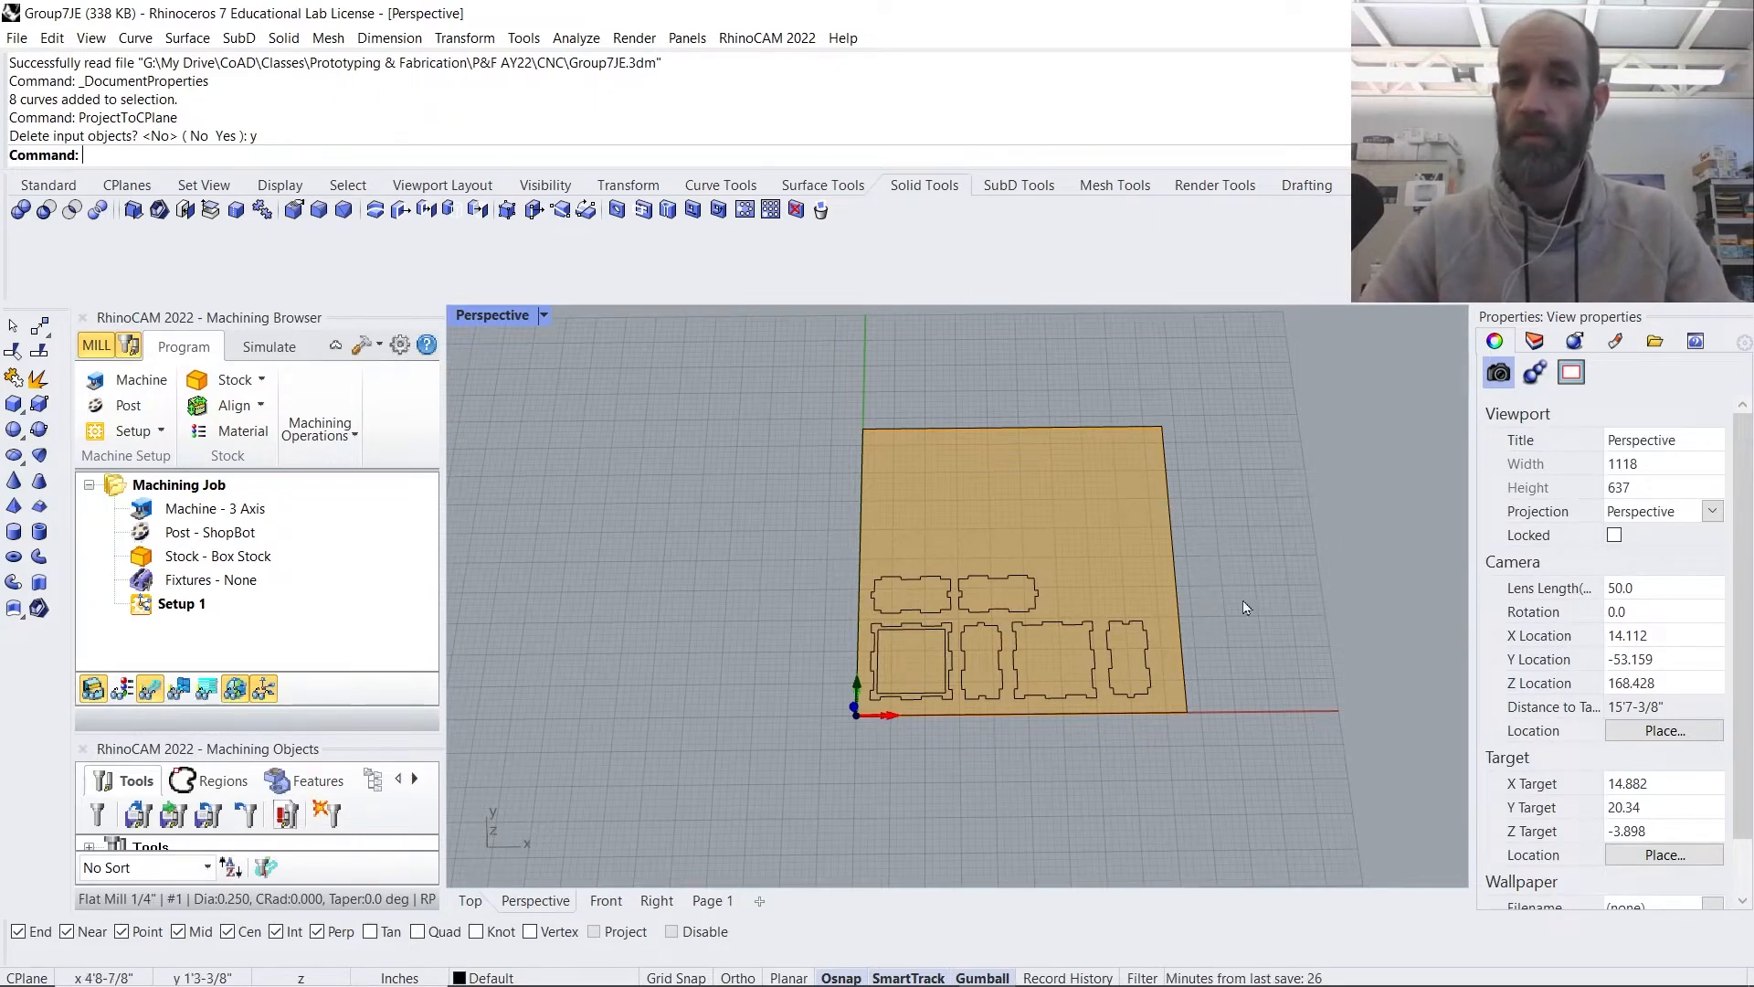
- In a maximized Top view, generate a work zero set to the stock box at Highest Z and South West
{"action": "double_click", "coordinate": [487, 317]}
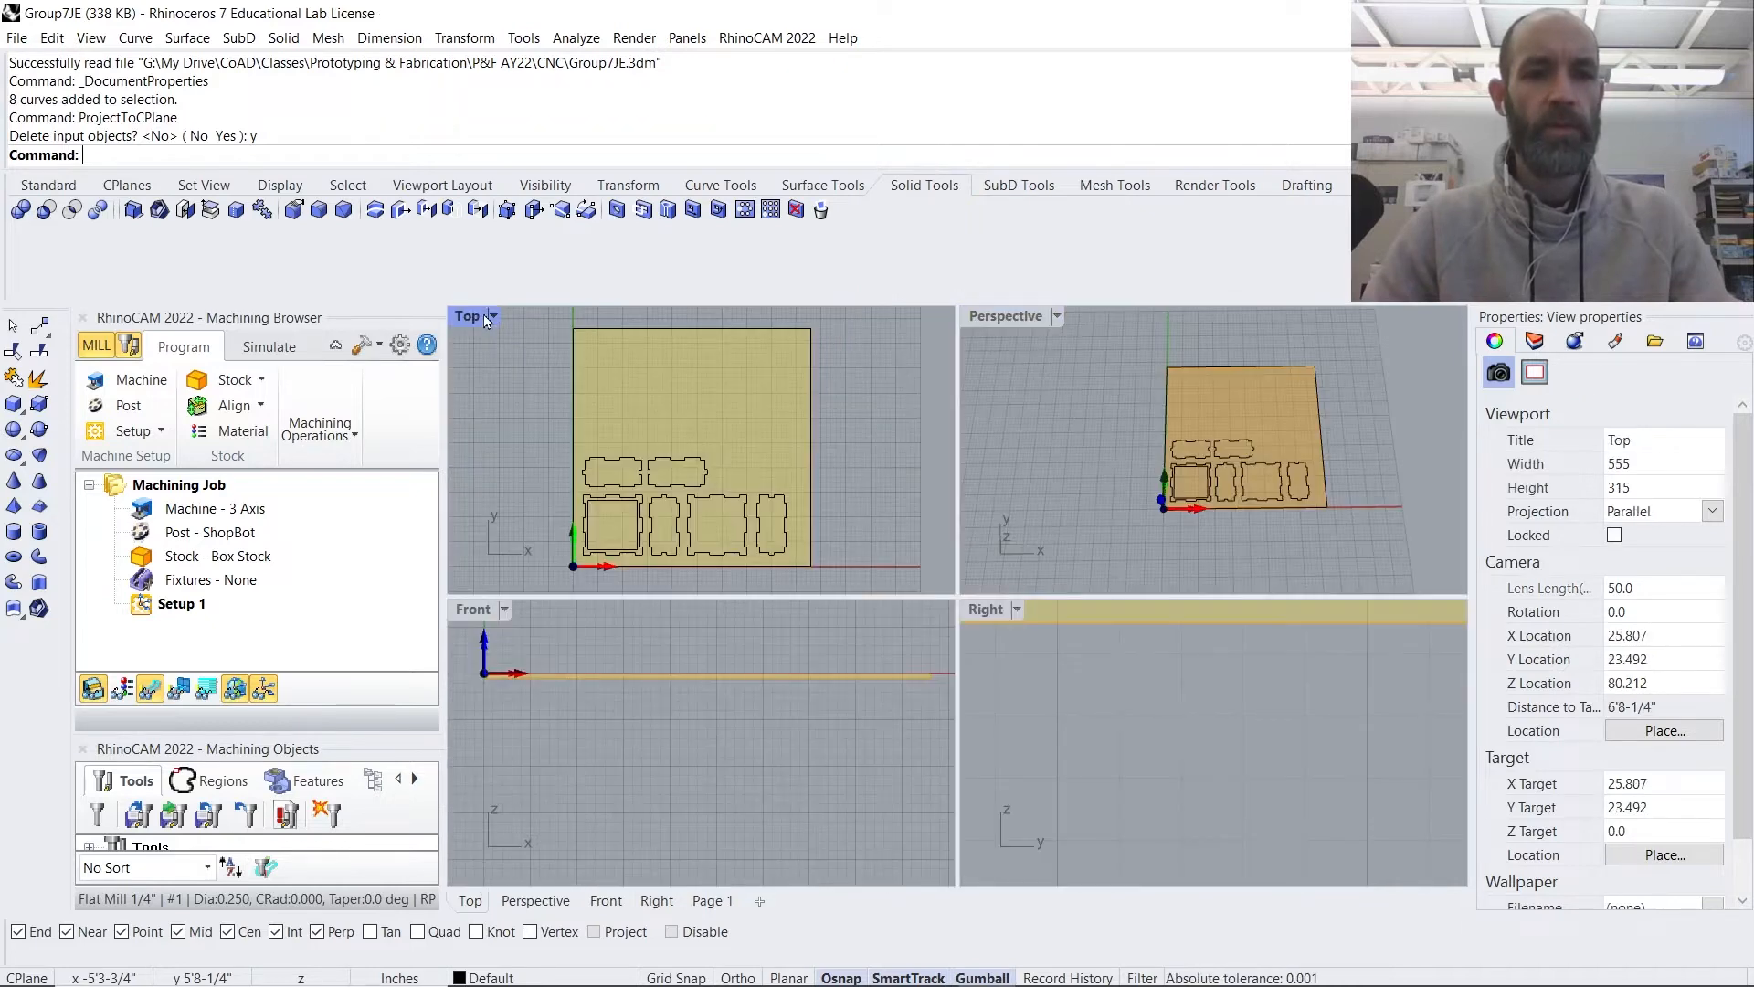
{"action": "double_click", "coordinate": [469, 317]}
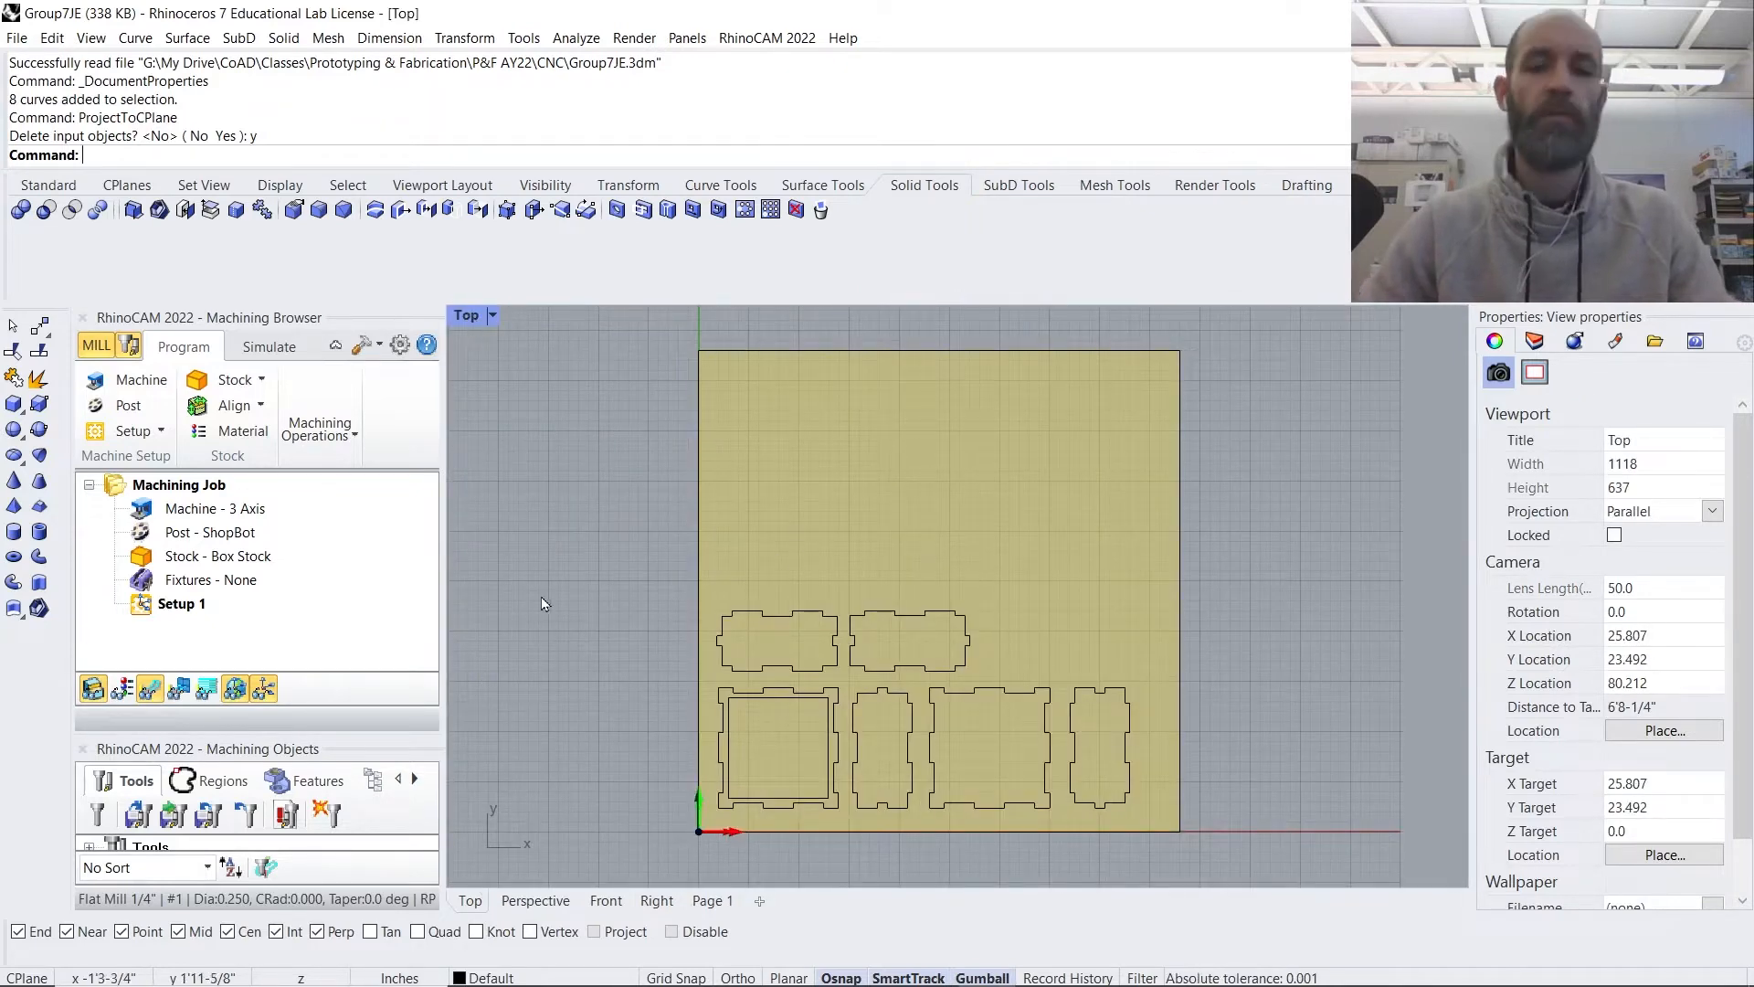
{"action": "left_click", "coordinate": [312, 449]}
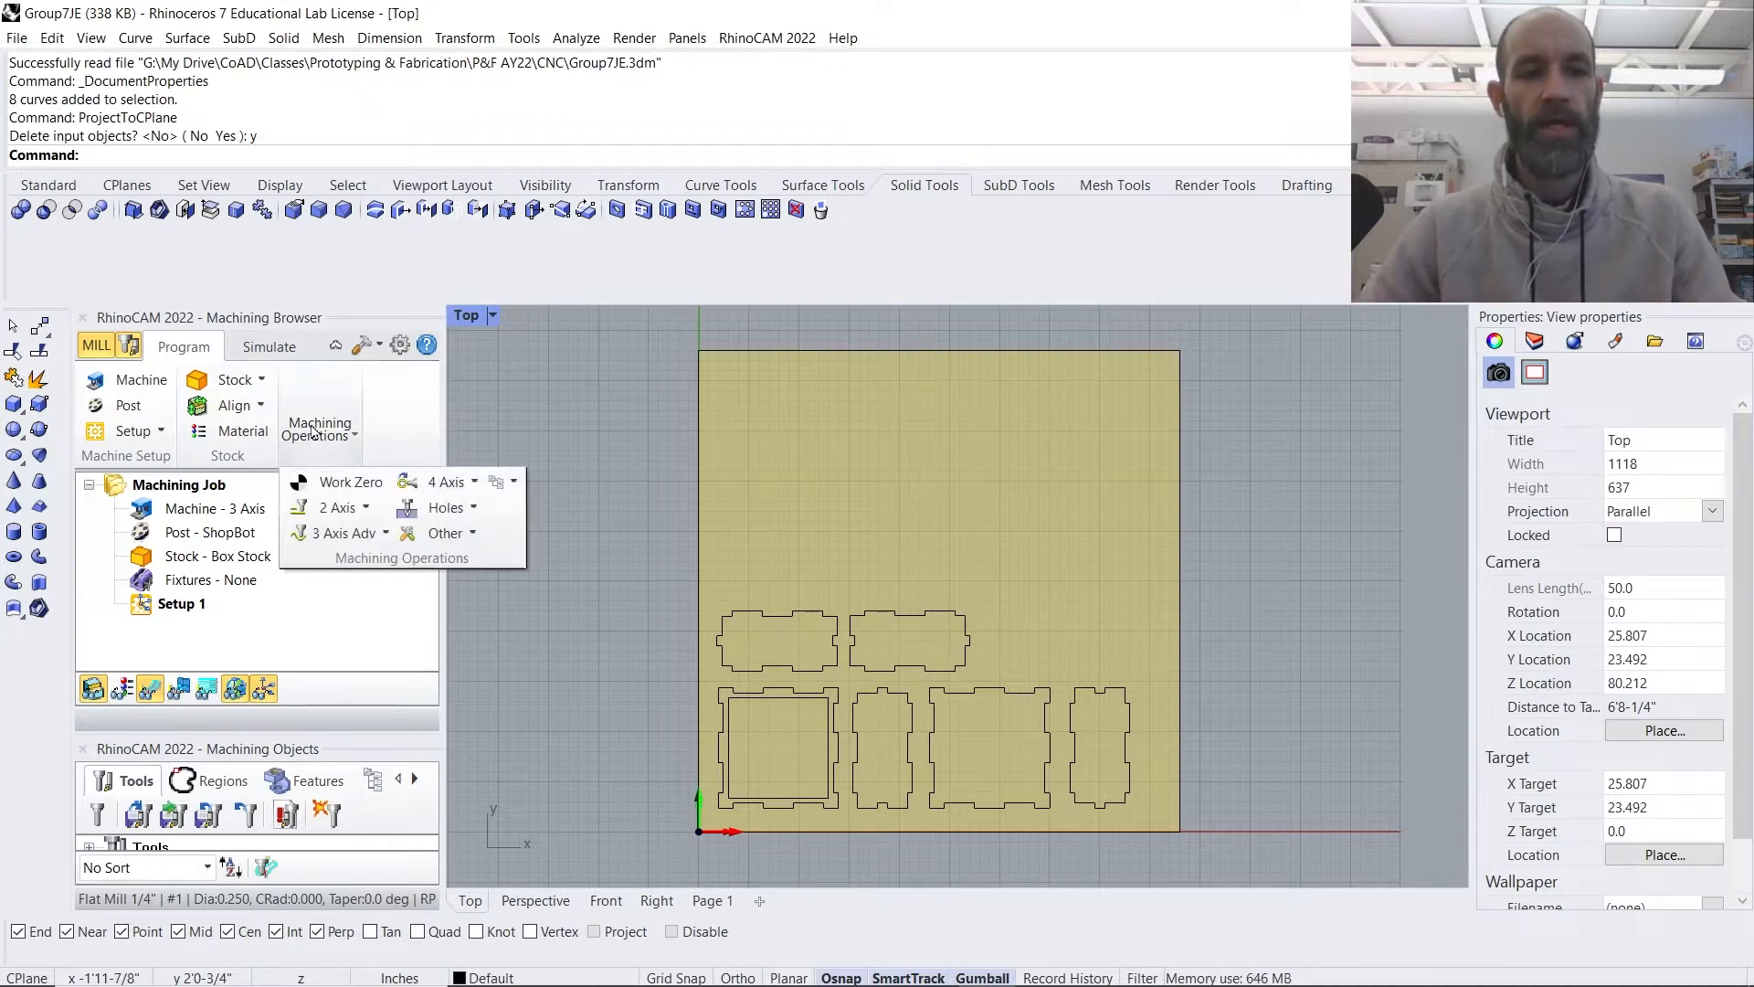
{"action": "left_click", "coordinate": [339, 478]}
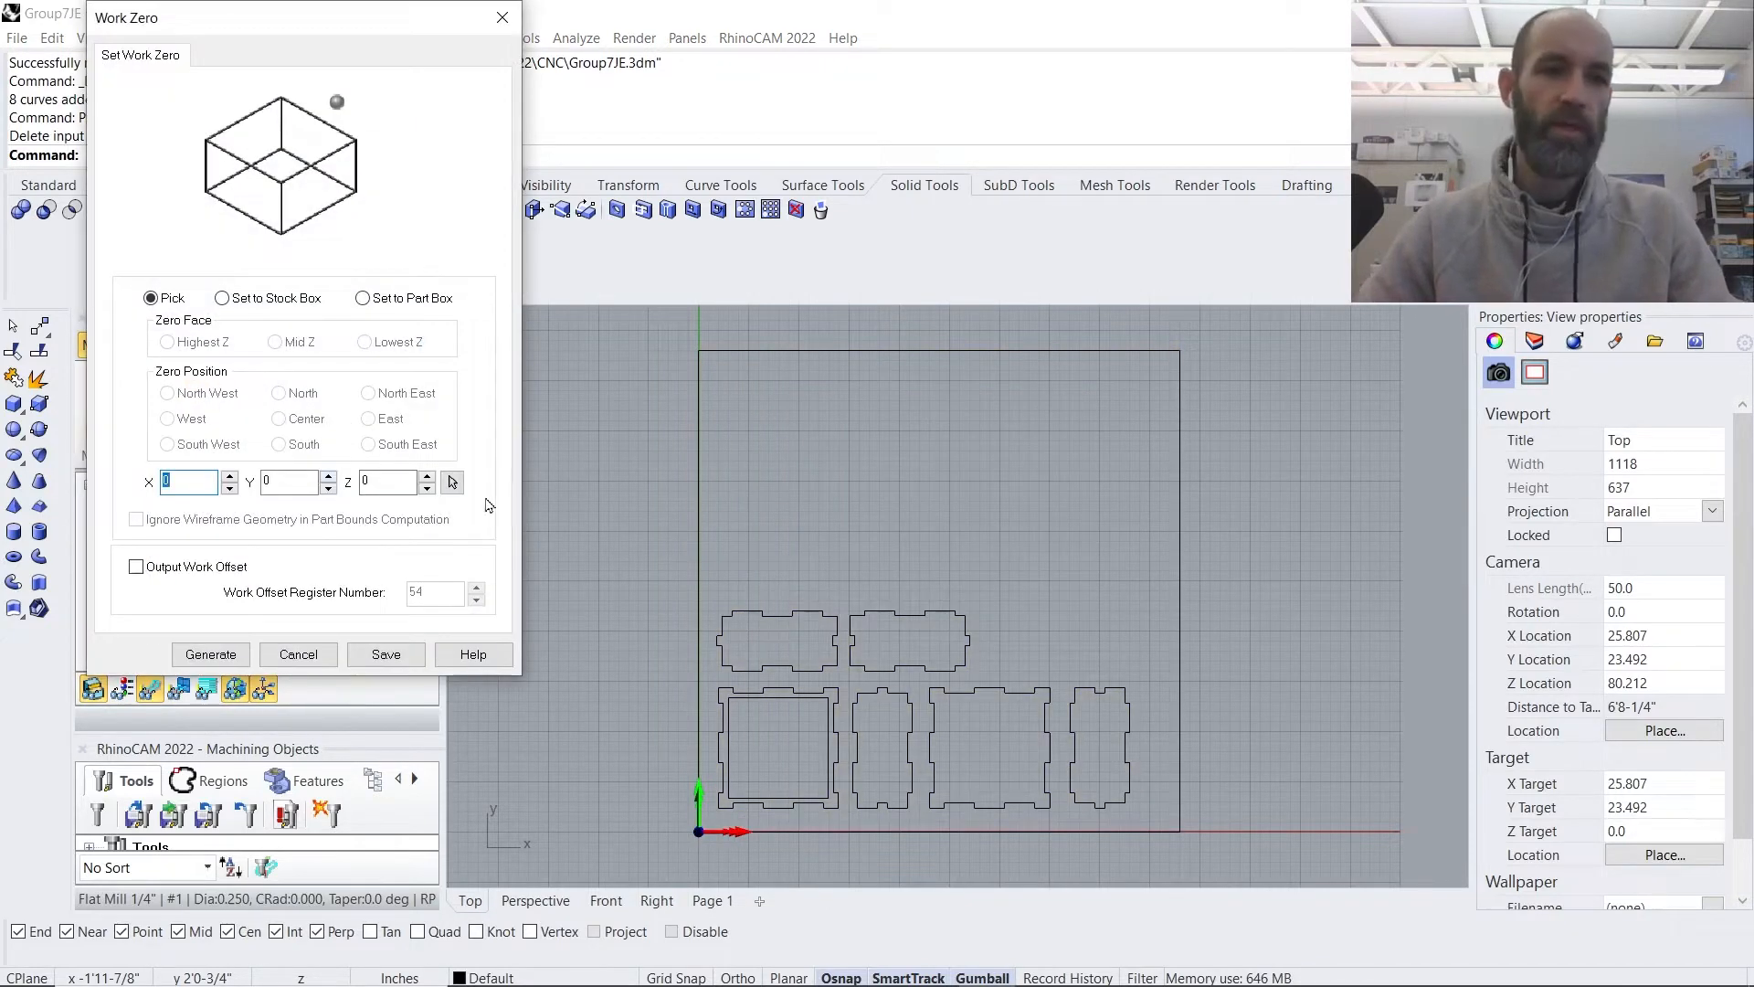
{"action": "left_click", "coordinate": [221, 301]}
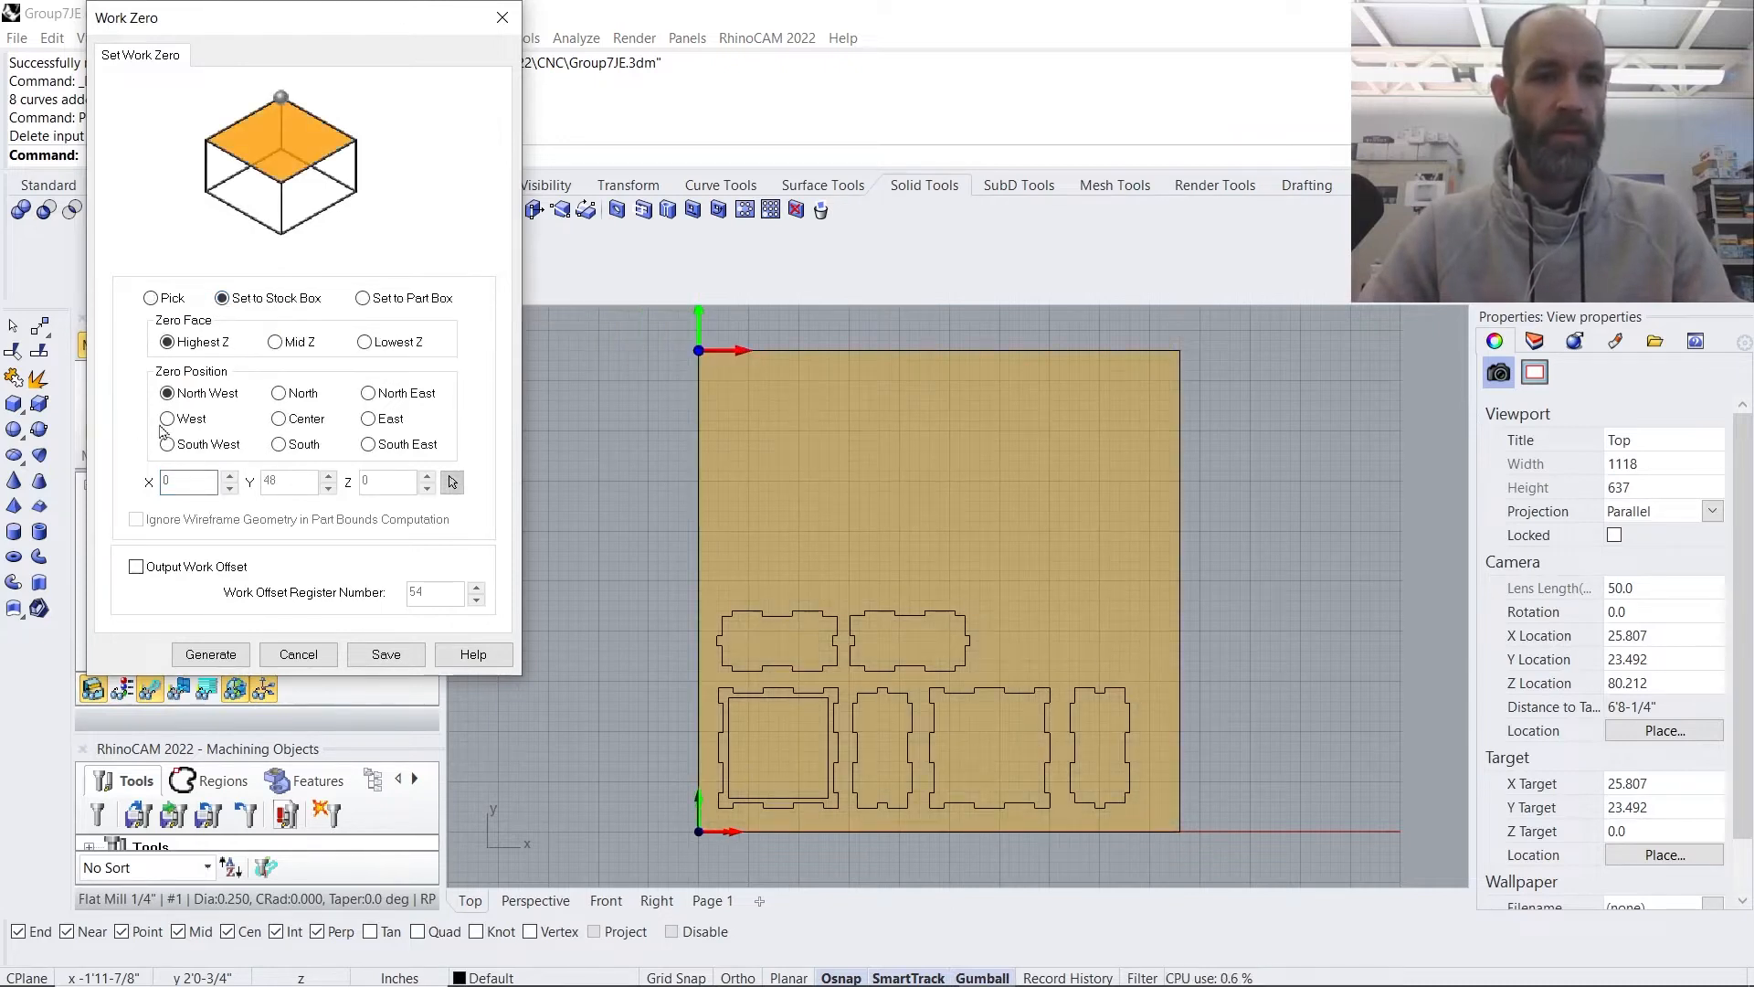
{"action": "left_click", "coordinate": [167, 446]}
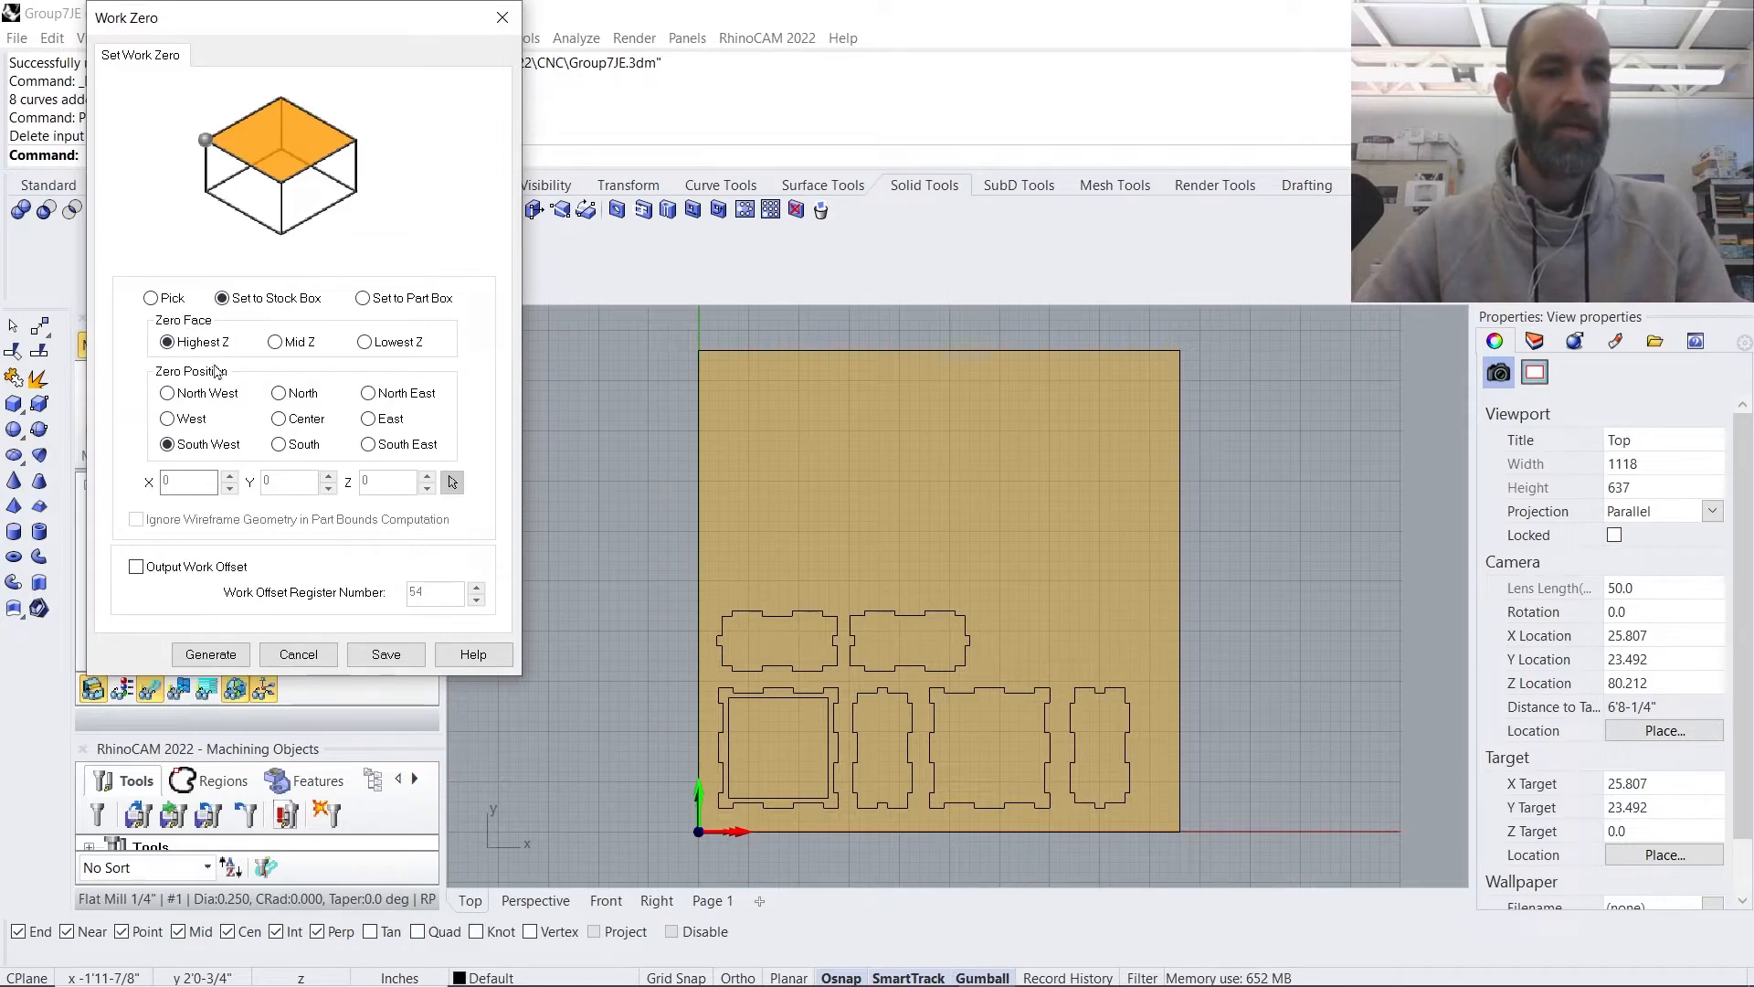
{"action": "left_click", "coordinate": [216, 656]}
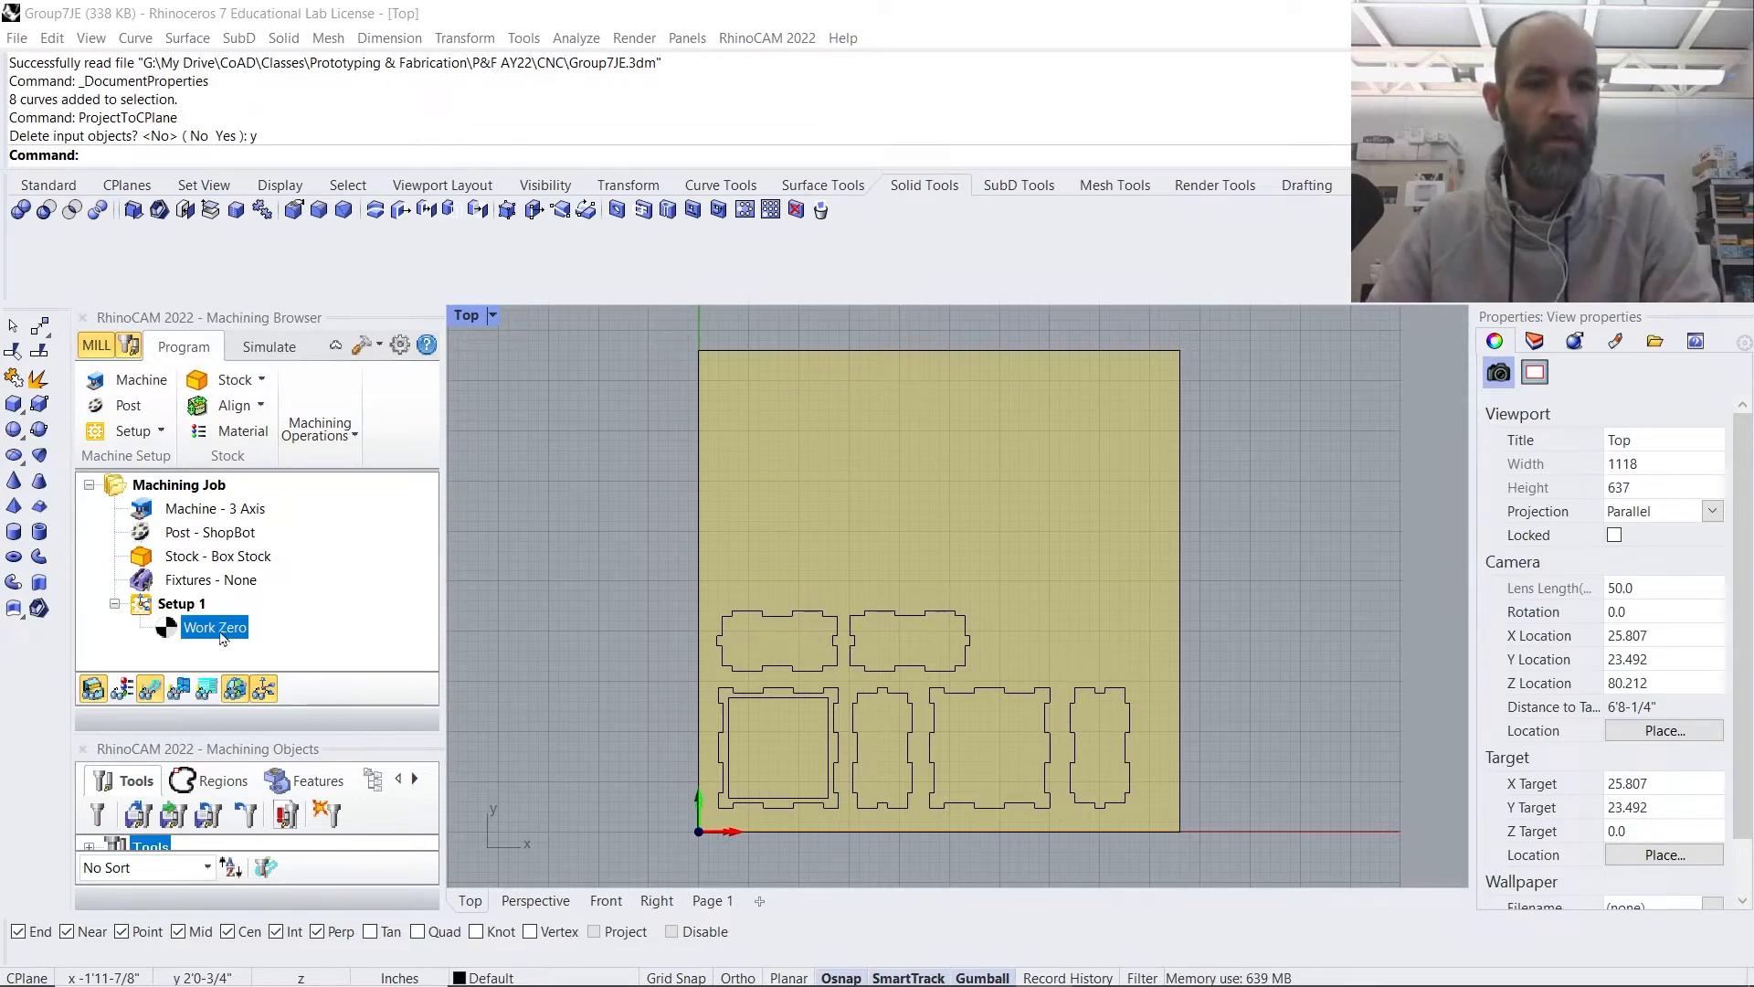
- Start a 2 1/2 Axis Pocketing operation and assign the inner square of the lower-left part as its machining region
{"action": "left_click", "coordinate": [320, 436]}
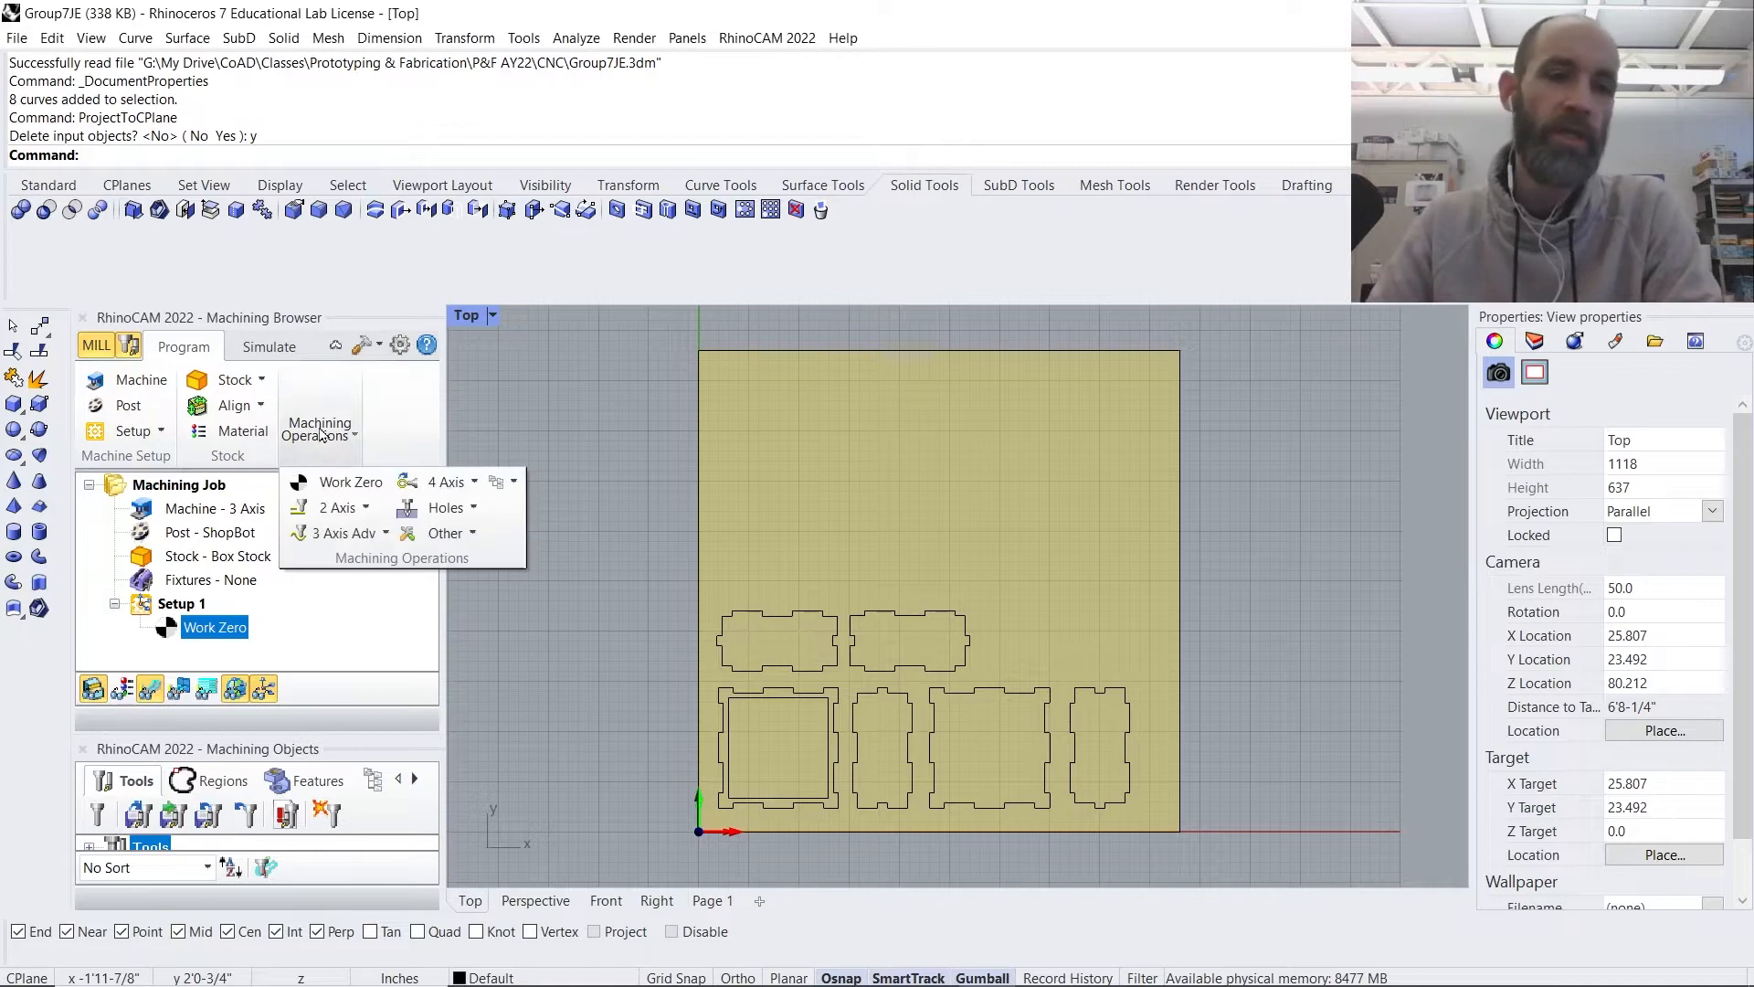
{"action": "left_click", "coordinate": [336, 511]}
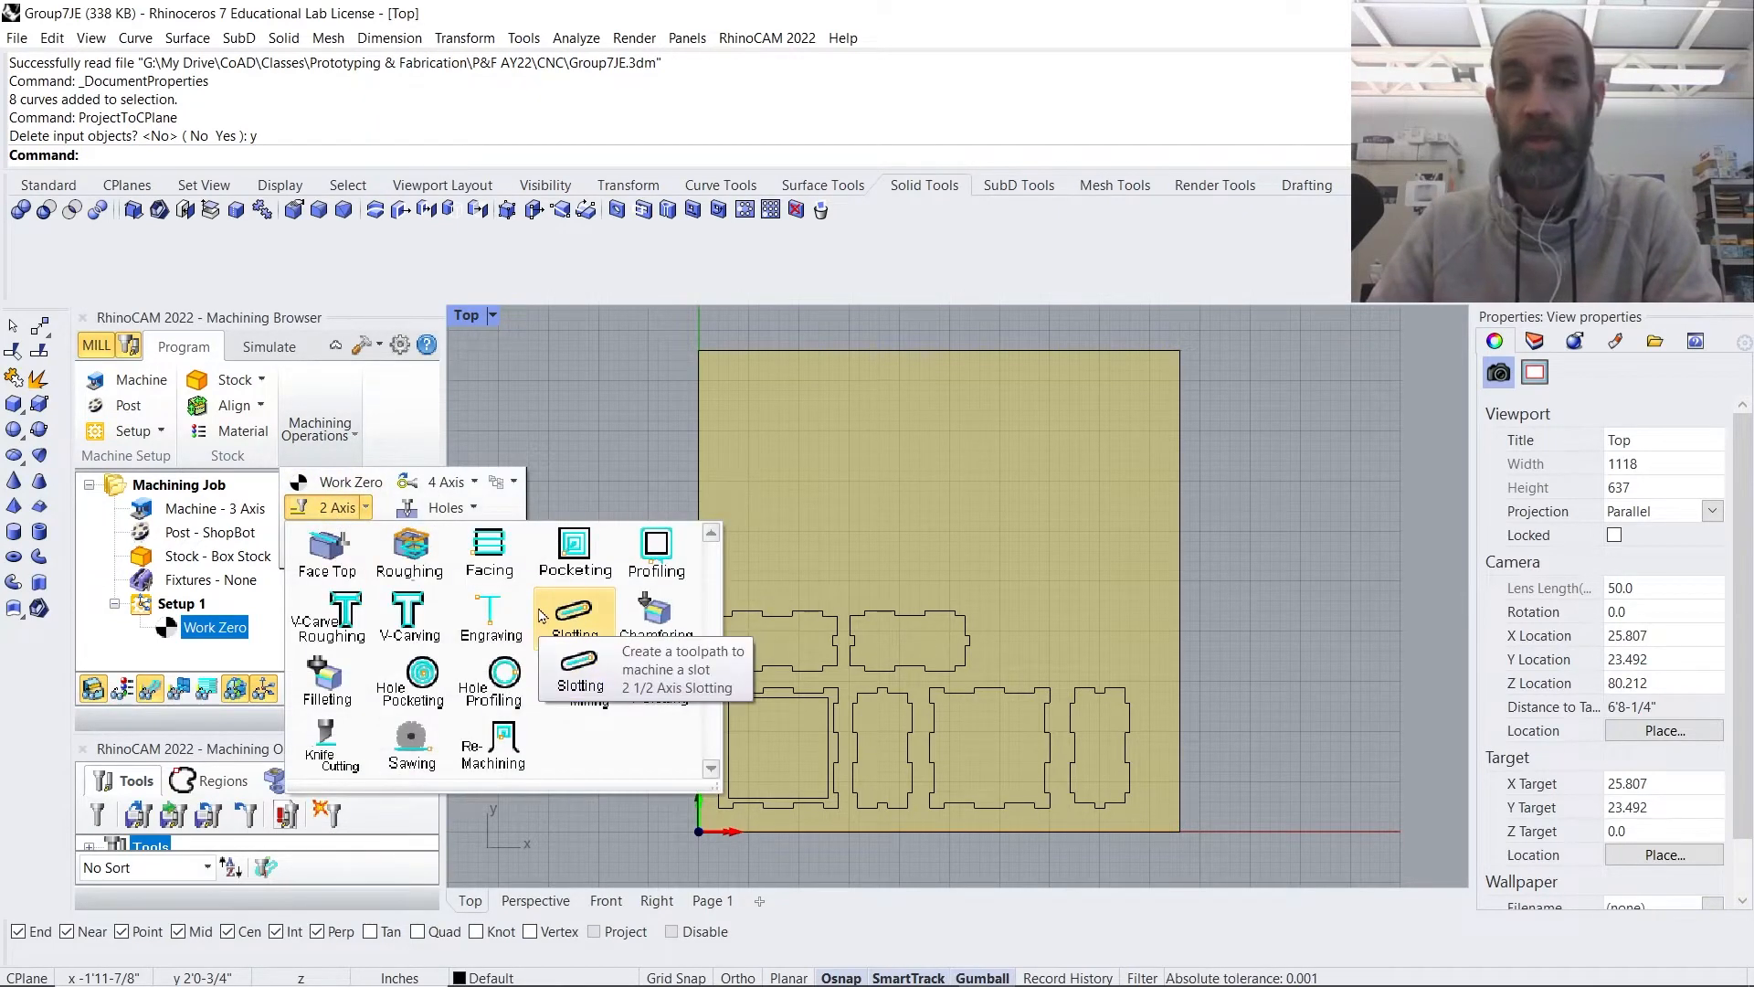
{"action": "left_click", "coordinate": [580, 548]}
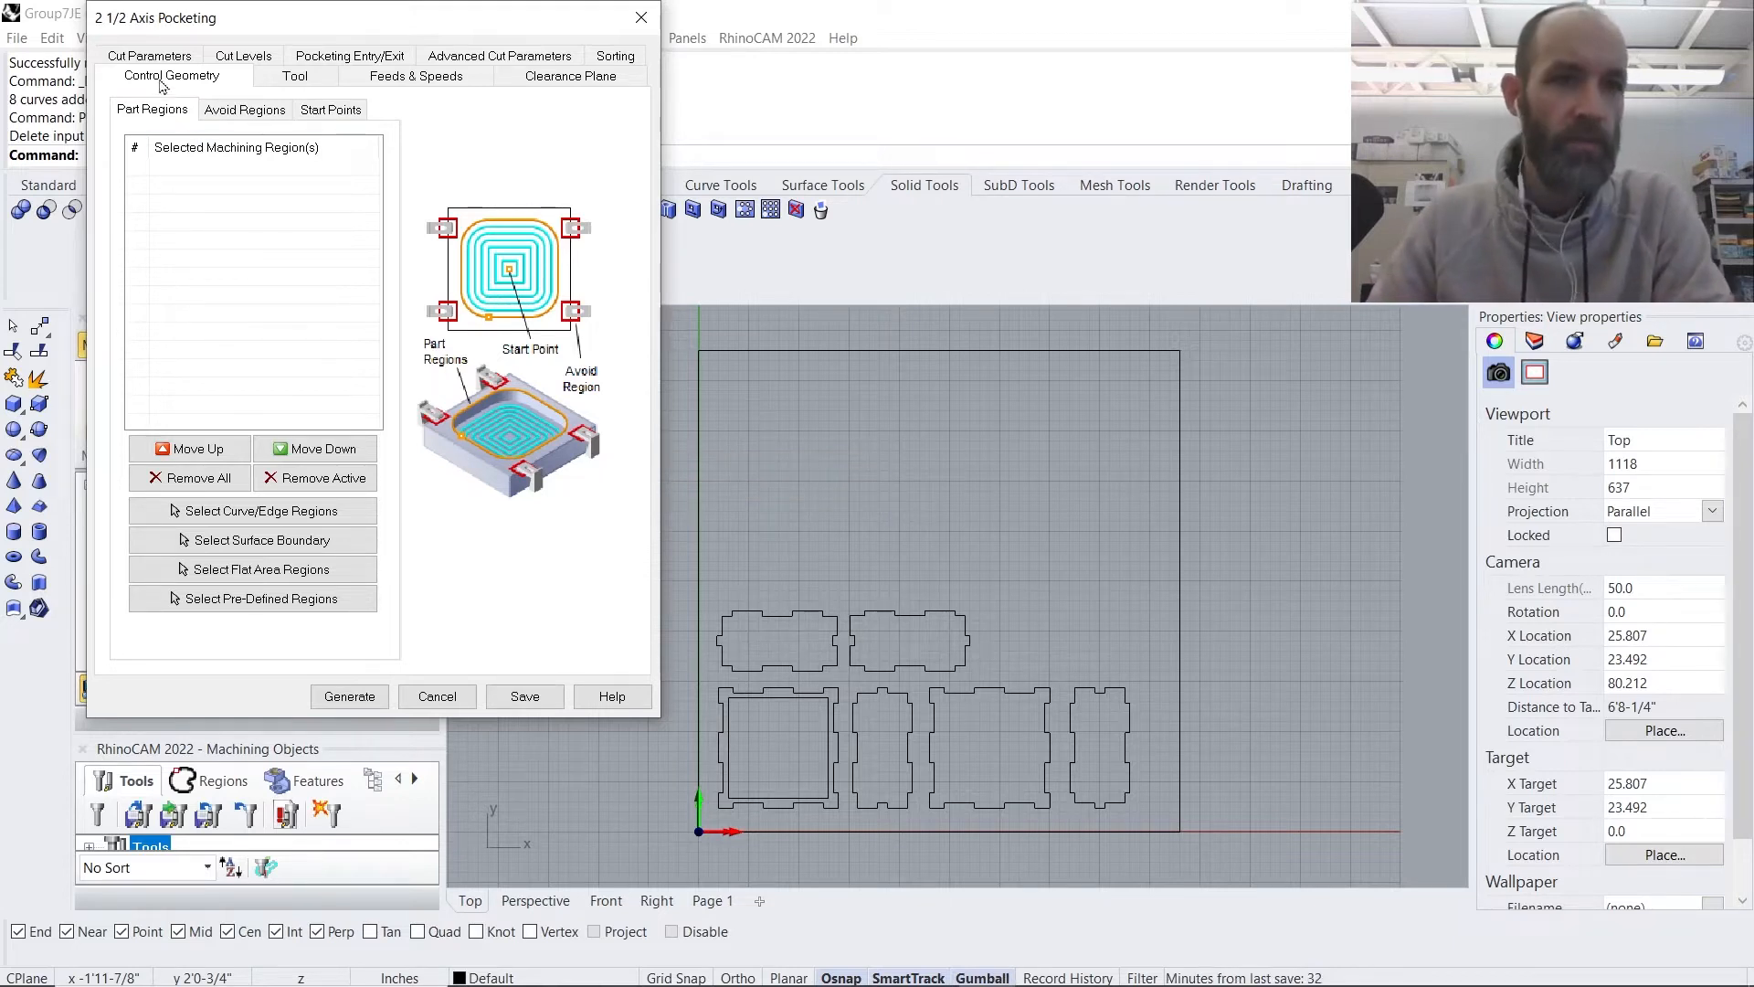
{"action": "left_click", "coordinate": [262, 519]}
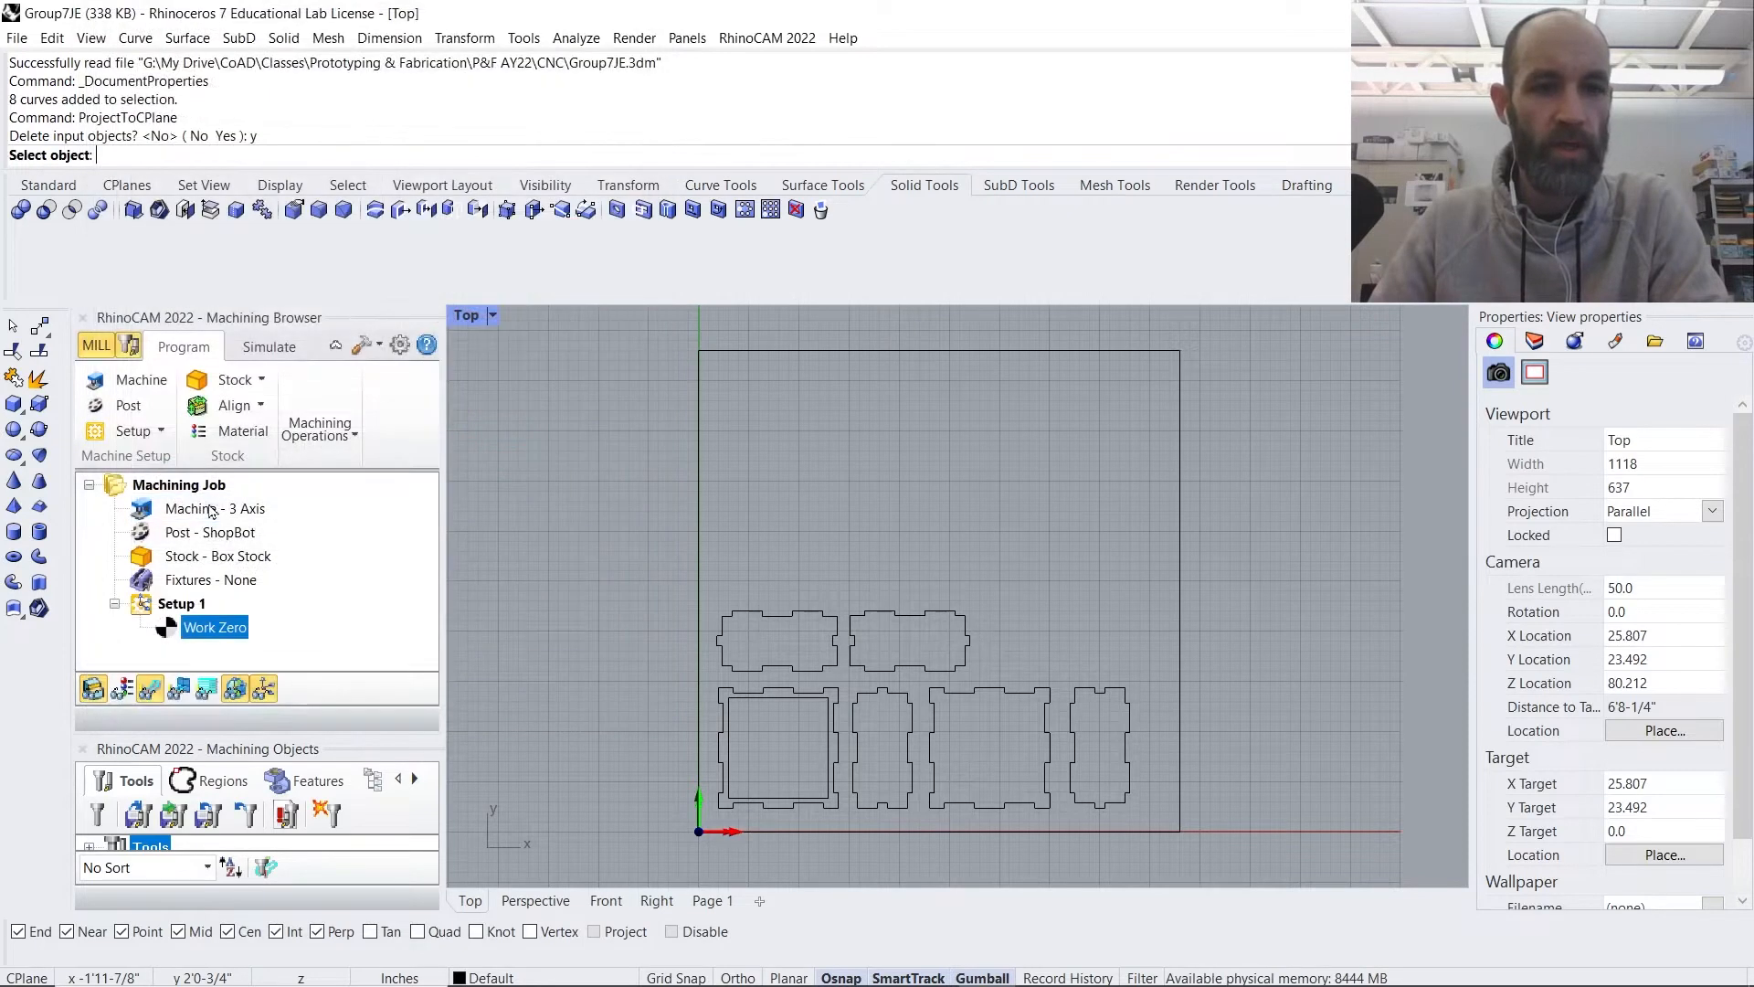
{"action": "left_click", "coordinate": [808, 698]}
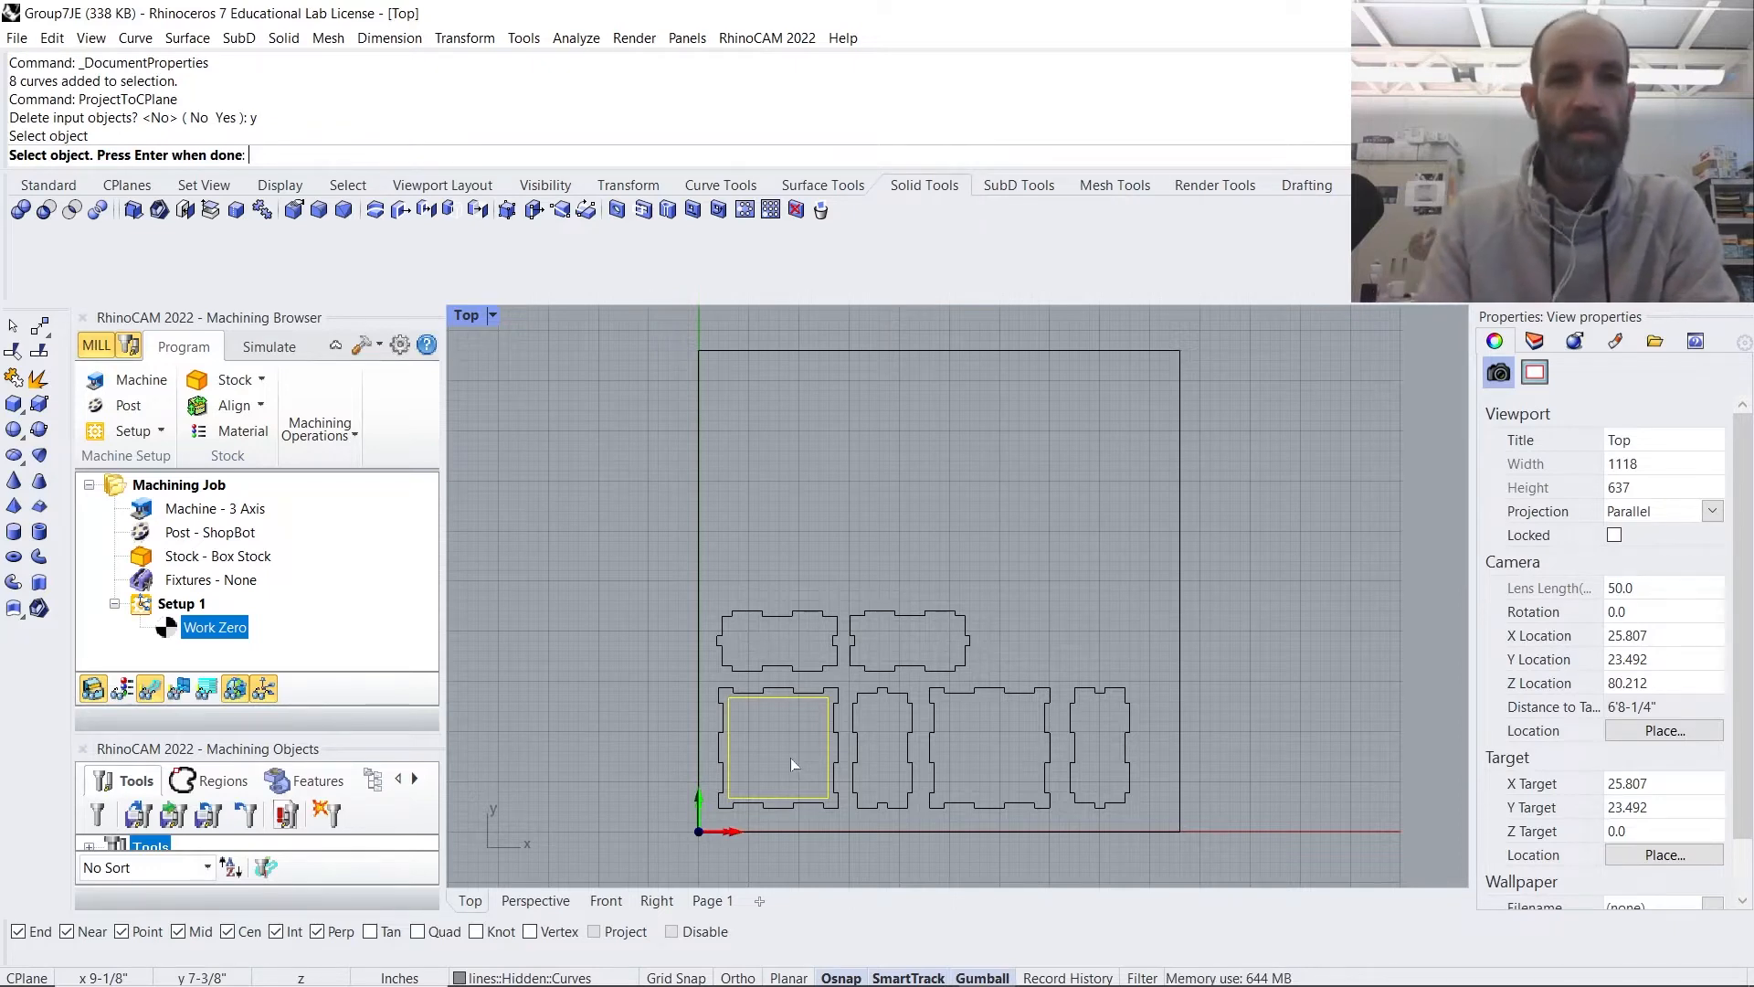
{"action": "key", "text": "Return"}
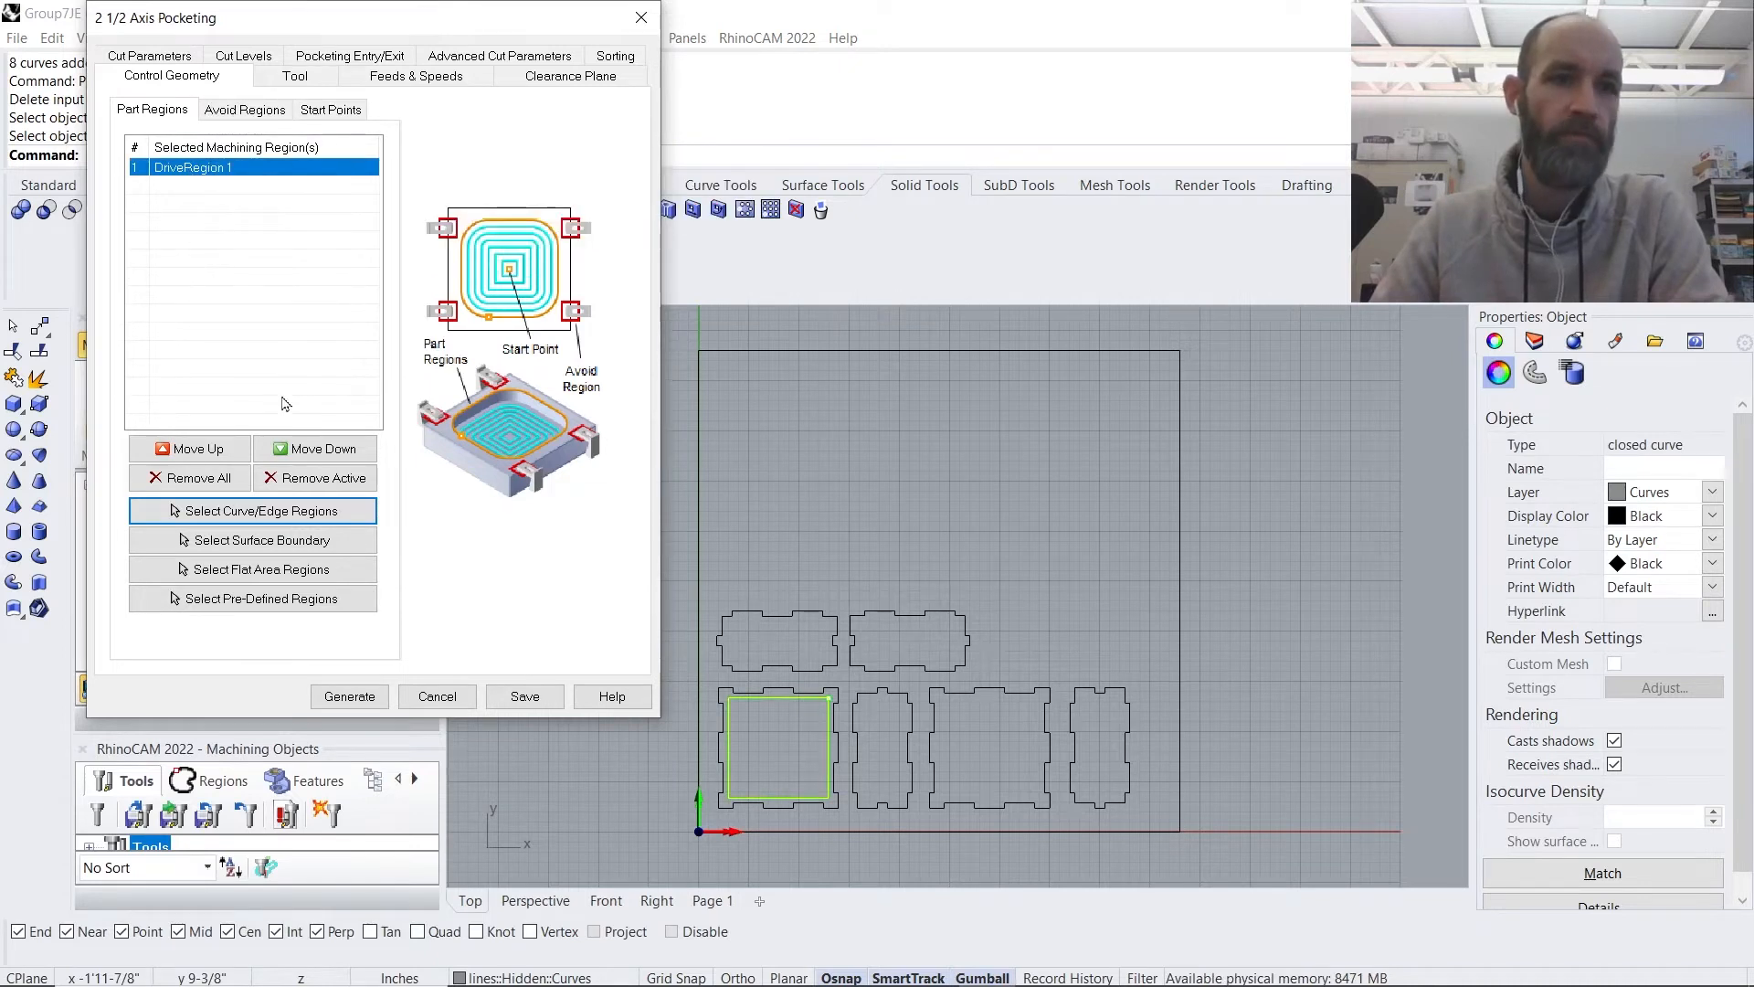
- Choose Flat Mill 1/4" as the cutting tool for the pocketing operation
{"action": "left_click", "coordinate": [296, 76]}
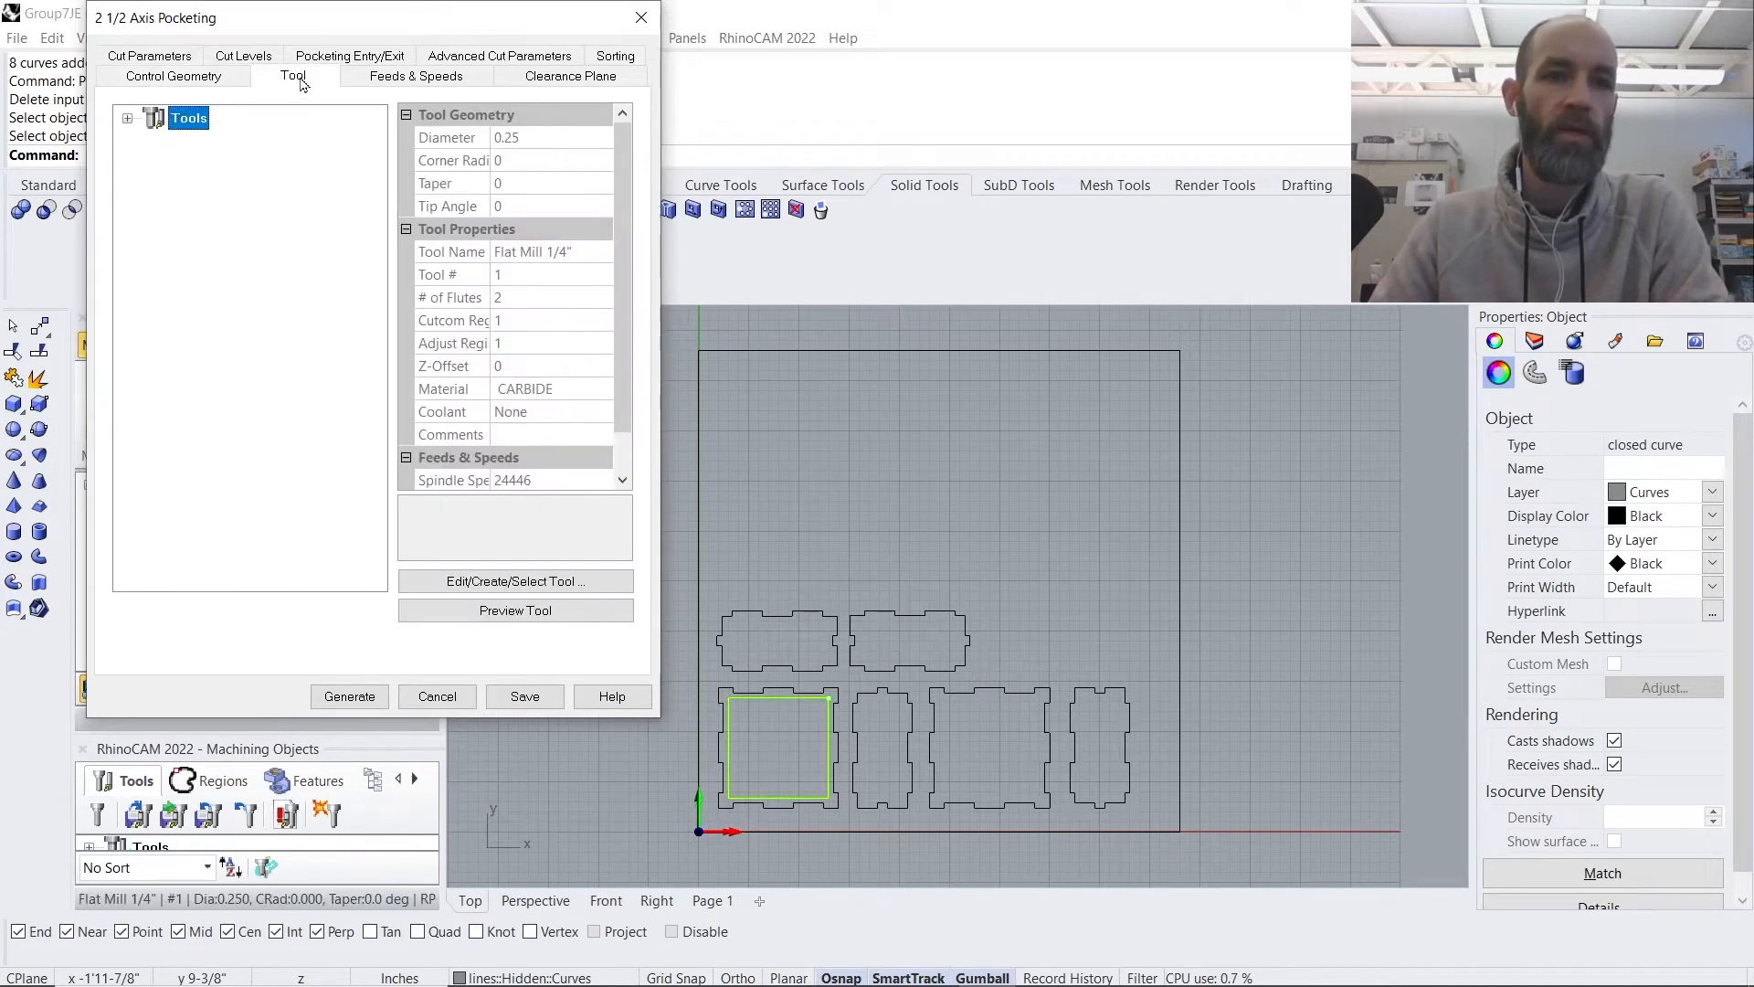
{"action": "left_click", "coordinate": [127, 118]}
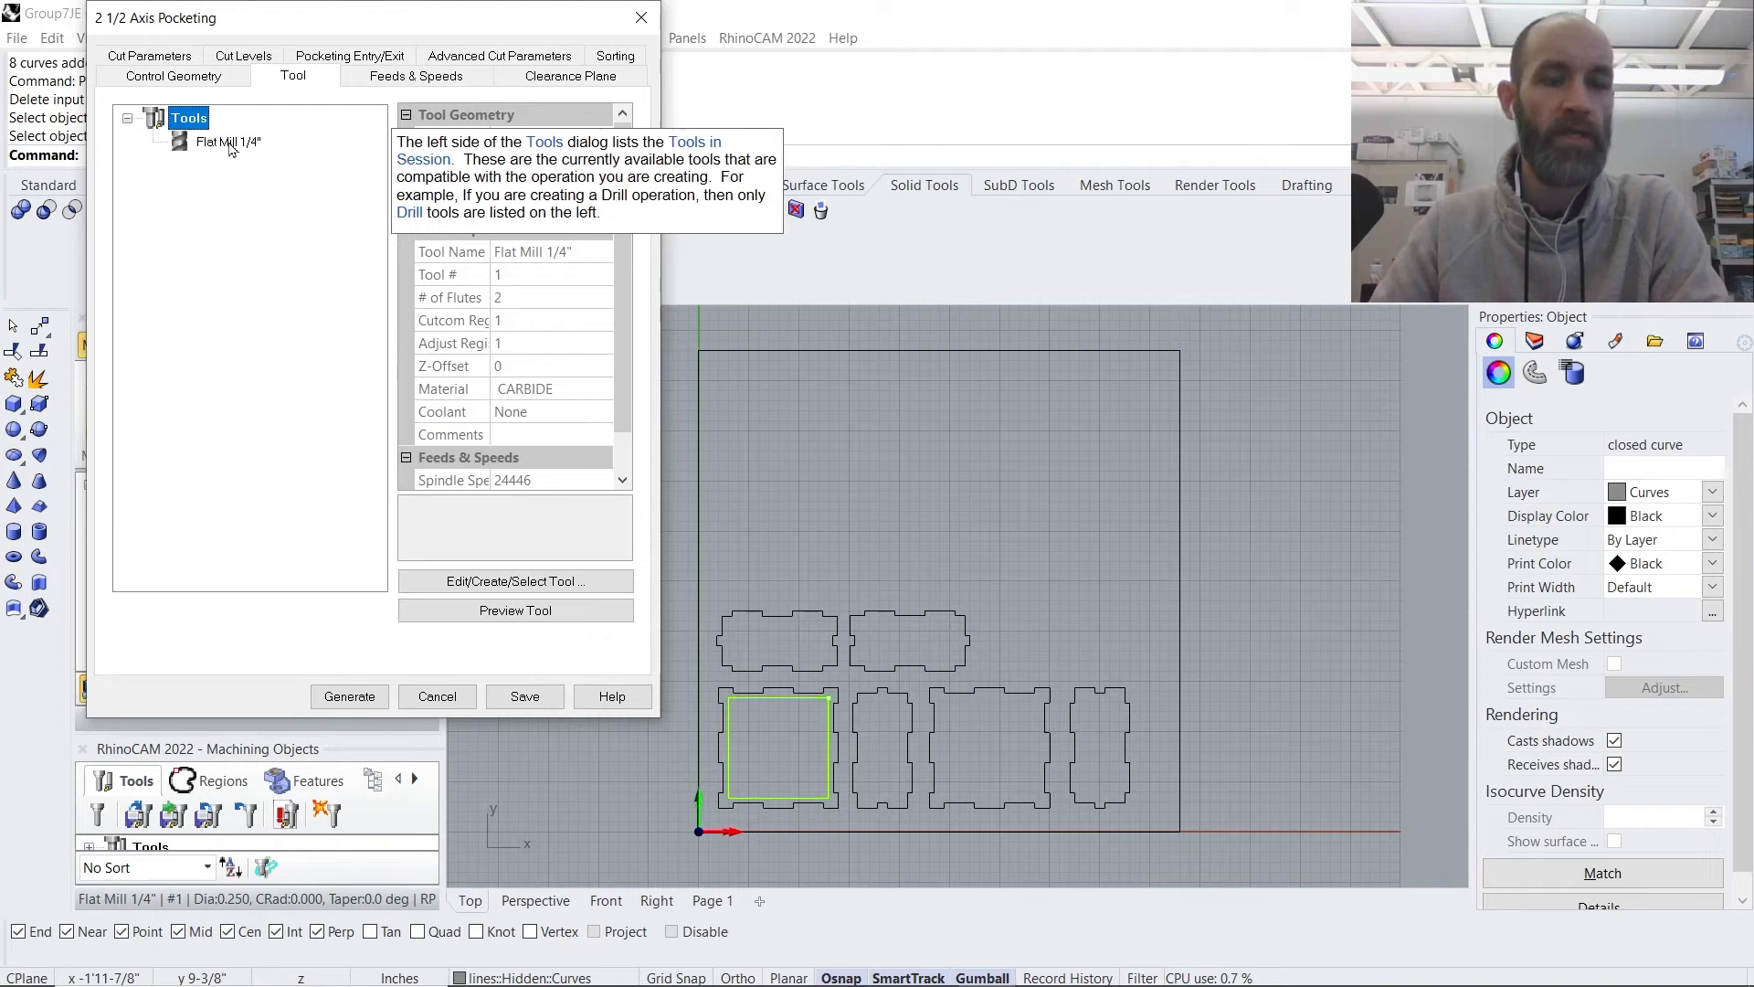
{"action": "left_click", "coordinate": [229, 144]}
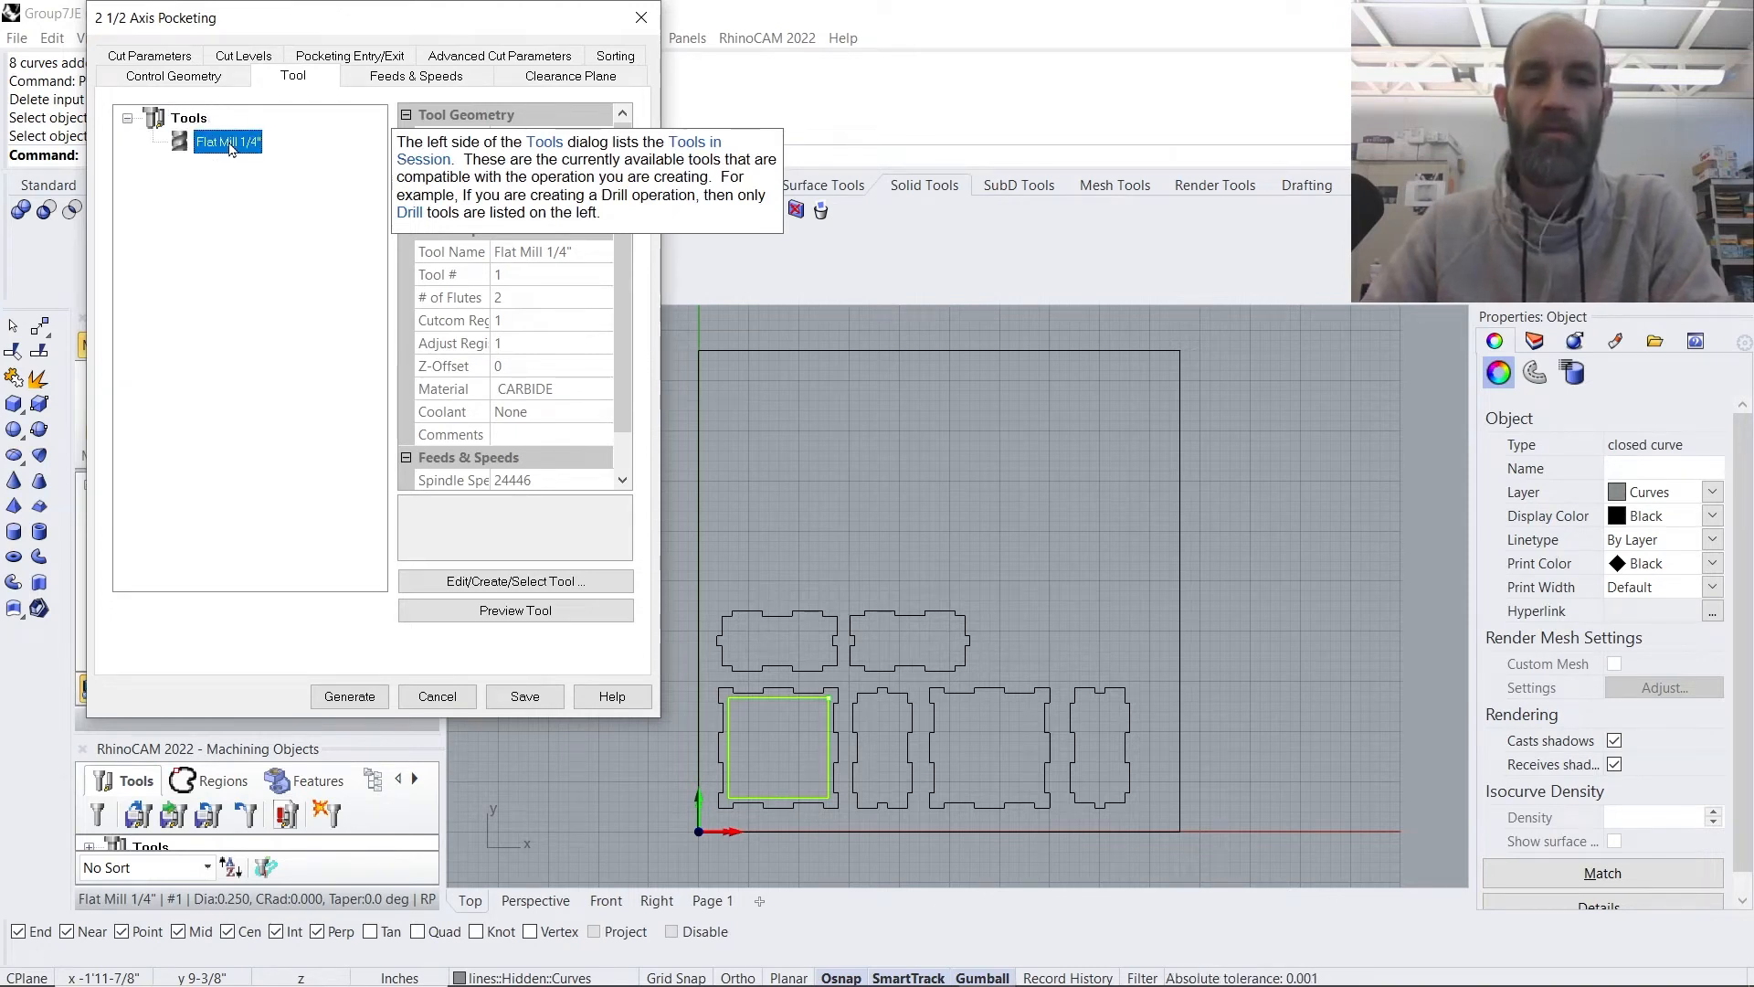
- Set the pocketing operation's spindle speed to 10000 RPM
{"action": "left_click", "coordinate": [379, 79]}
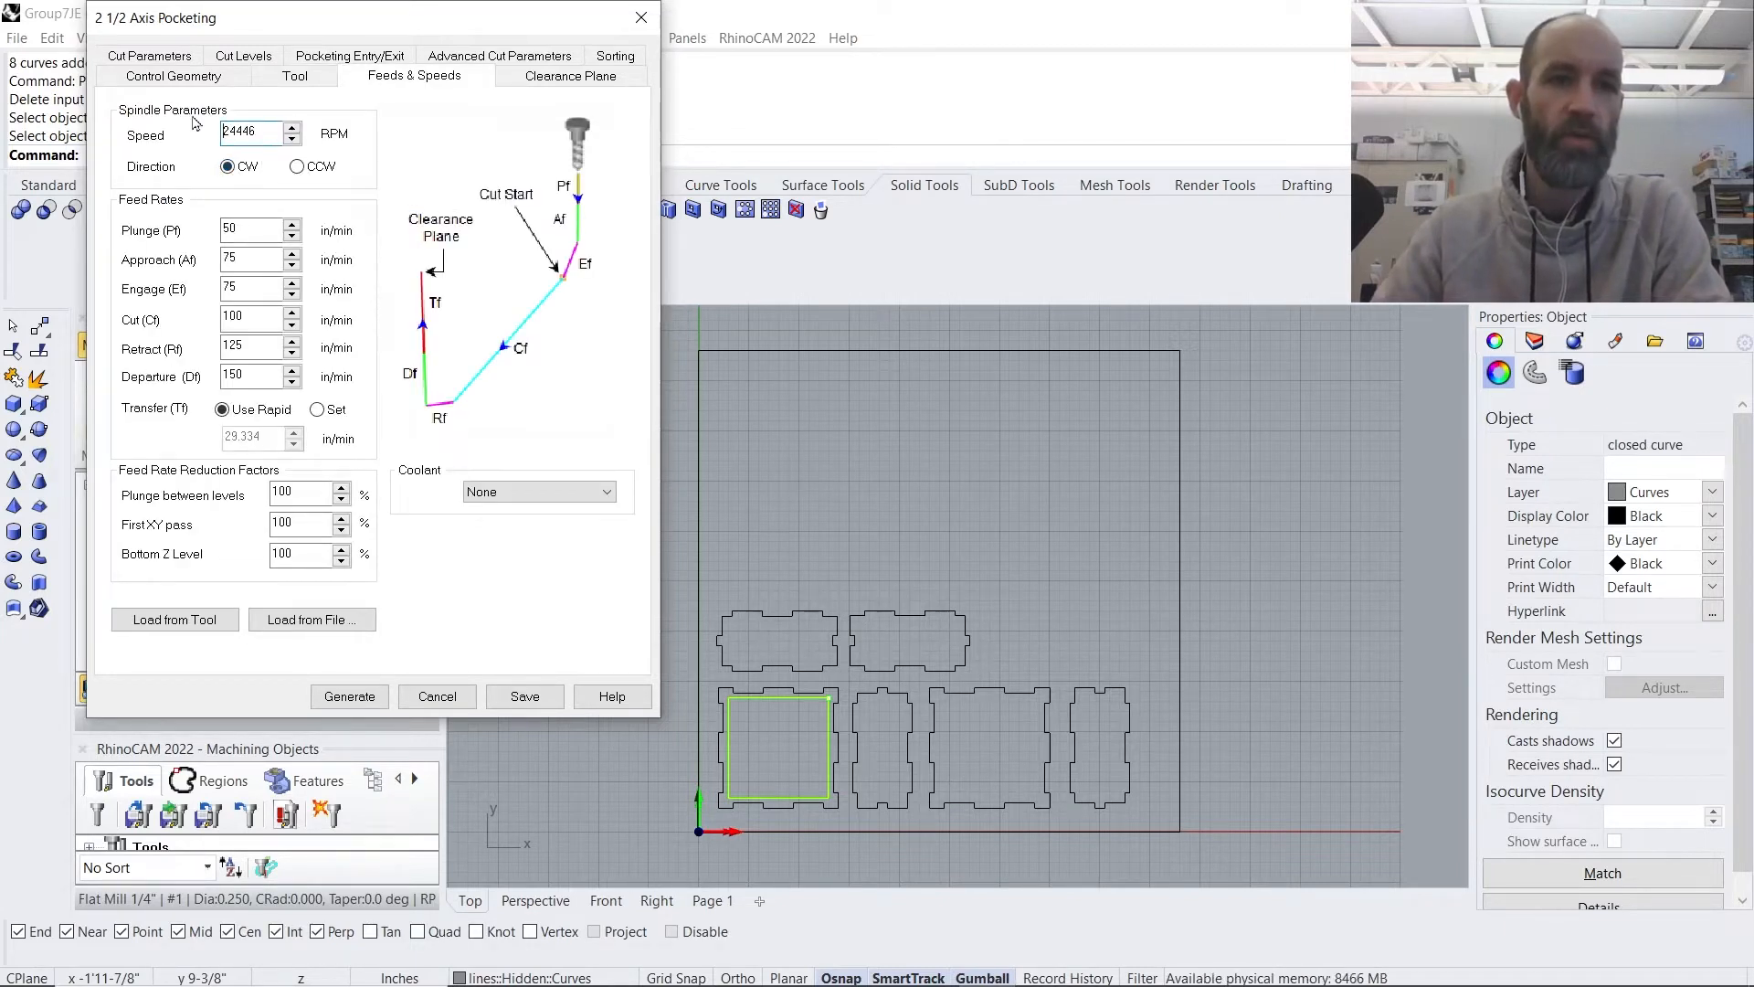
{"action": "left_click_drag", "start_coordinate": [272, 135], "coordinate": [220, 134]}
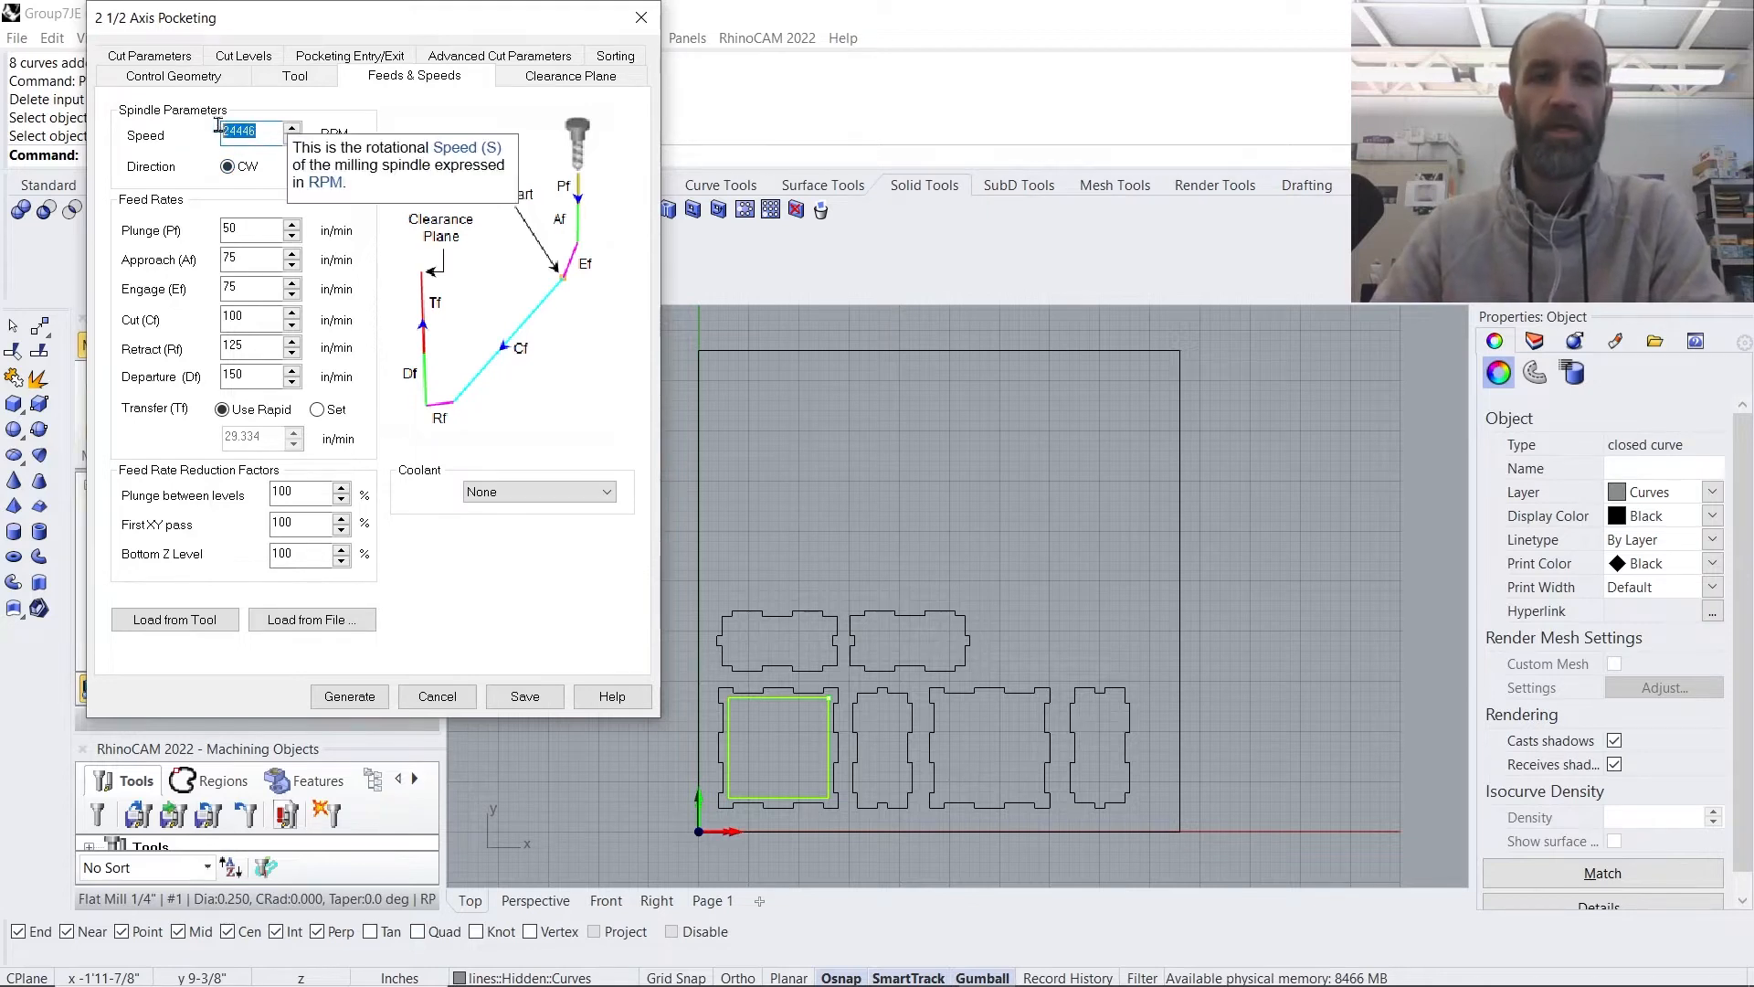
{"action": "type", "text": "10000"}
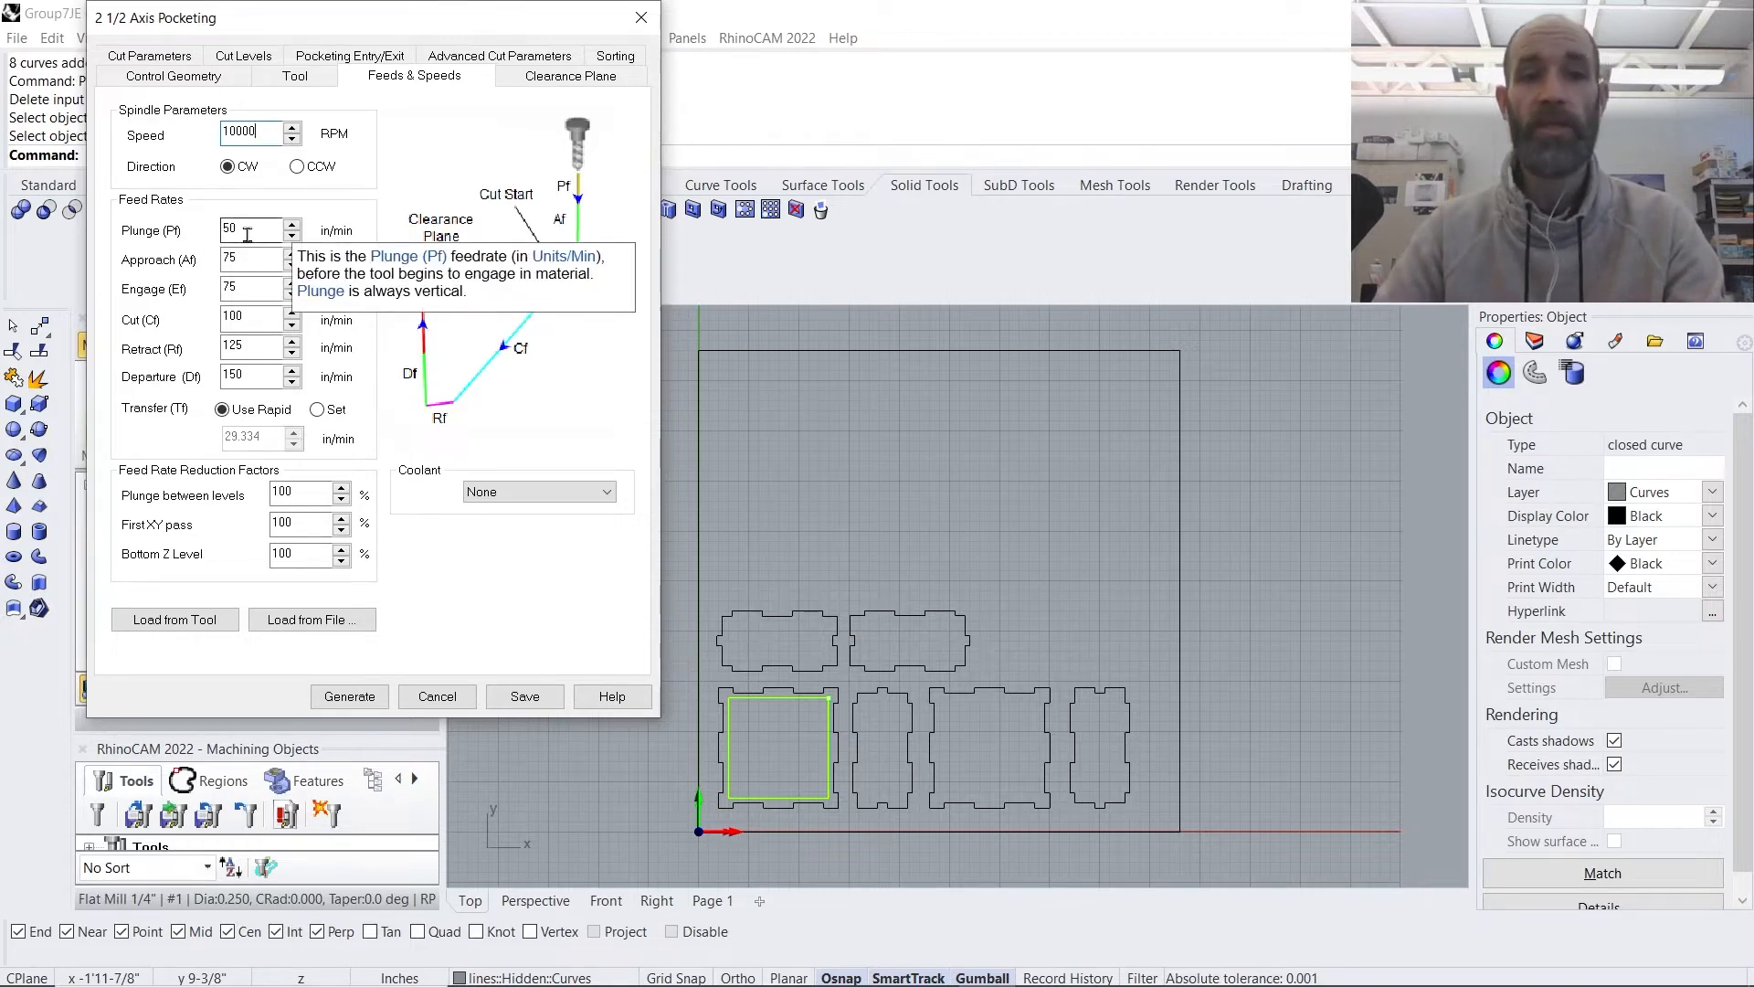
- Set the plunge, approach and engage feed rates to 100 in/min and the cut, retract and departure feed rates to 200 in/min
{"action": "double_click", "coordinate": [245, 229]}
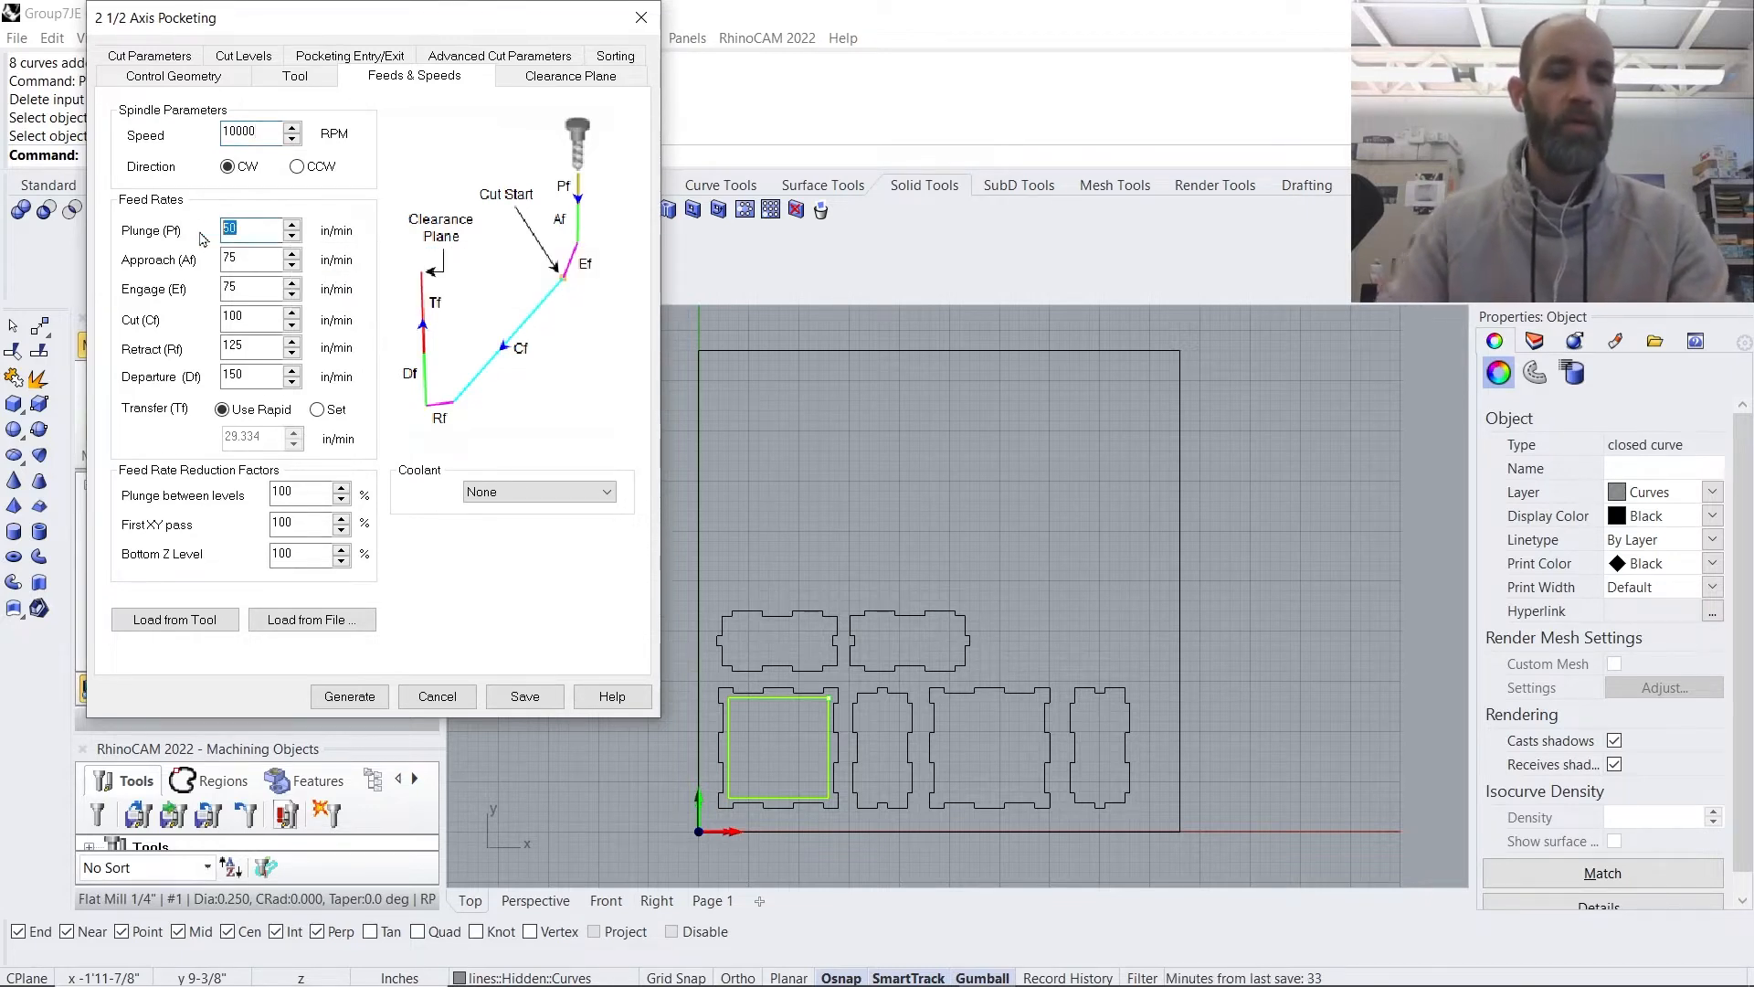
{"action": "type", "text": "100"}
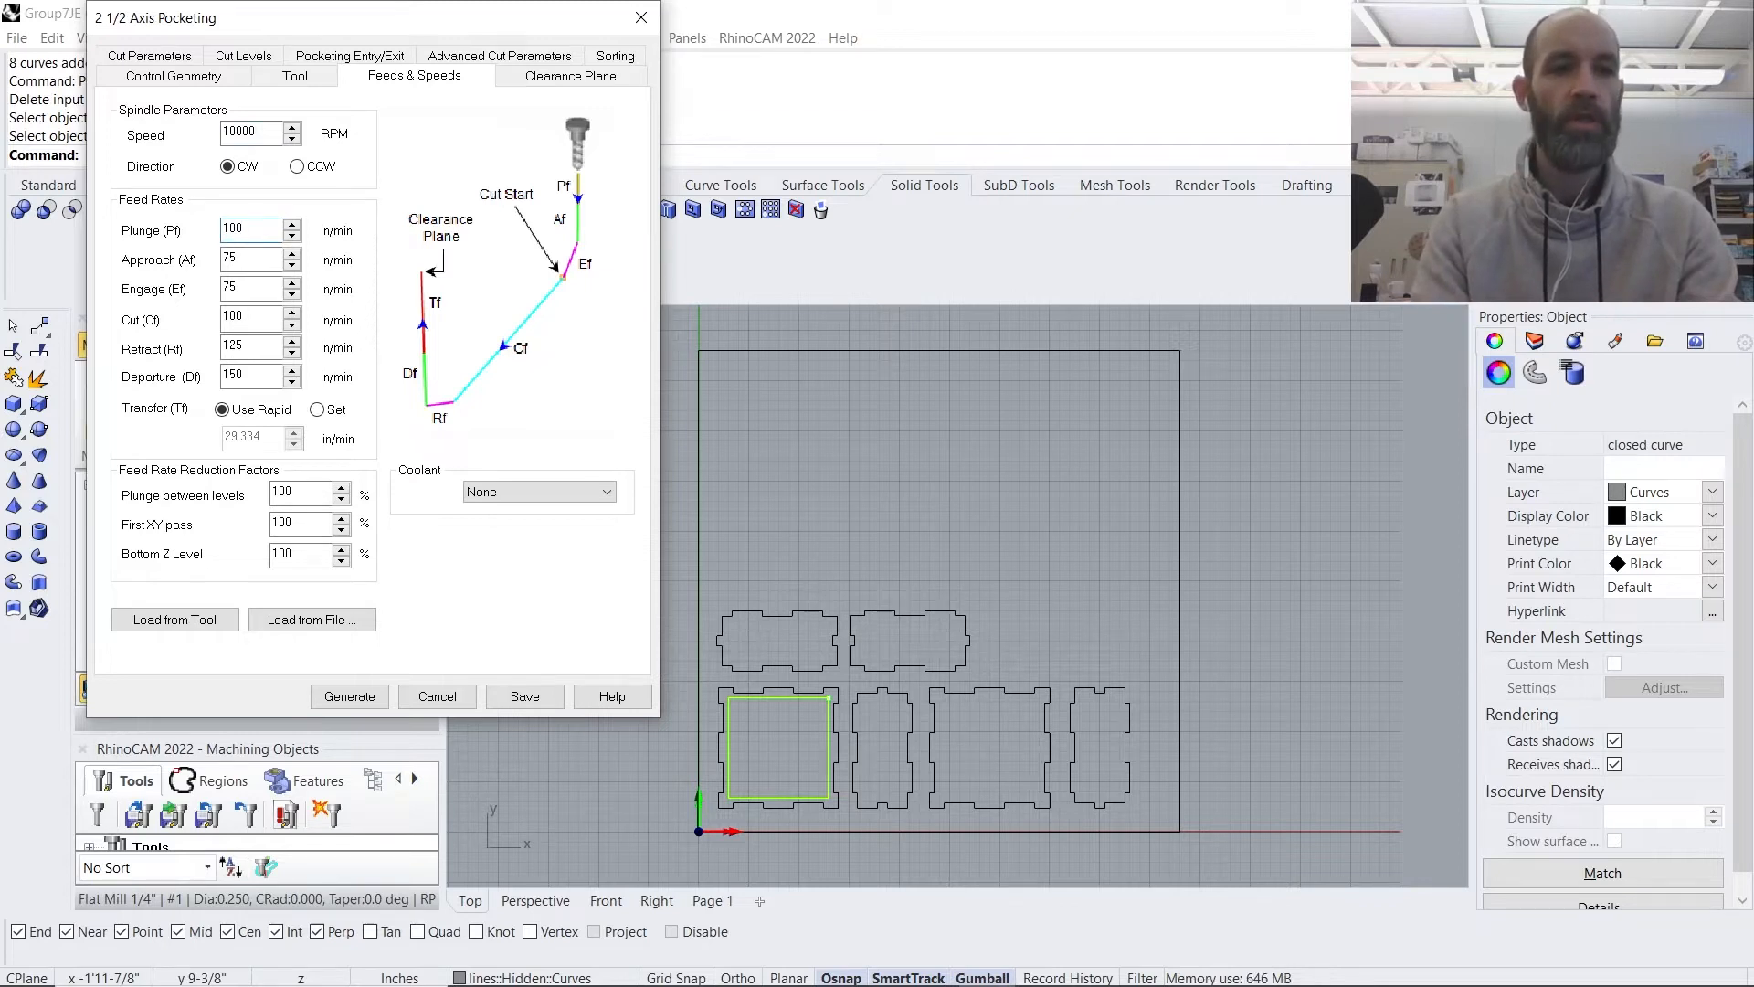
{"action": "key", "text": "Tab"}
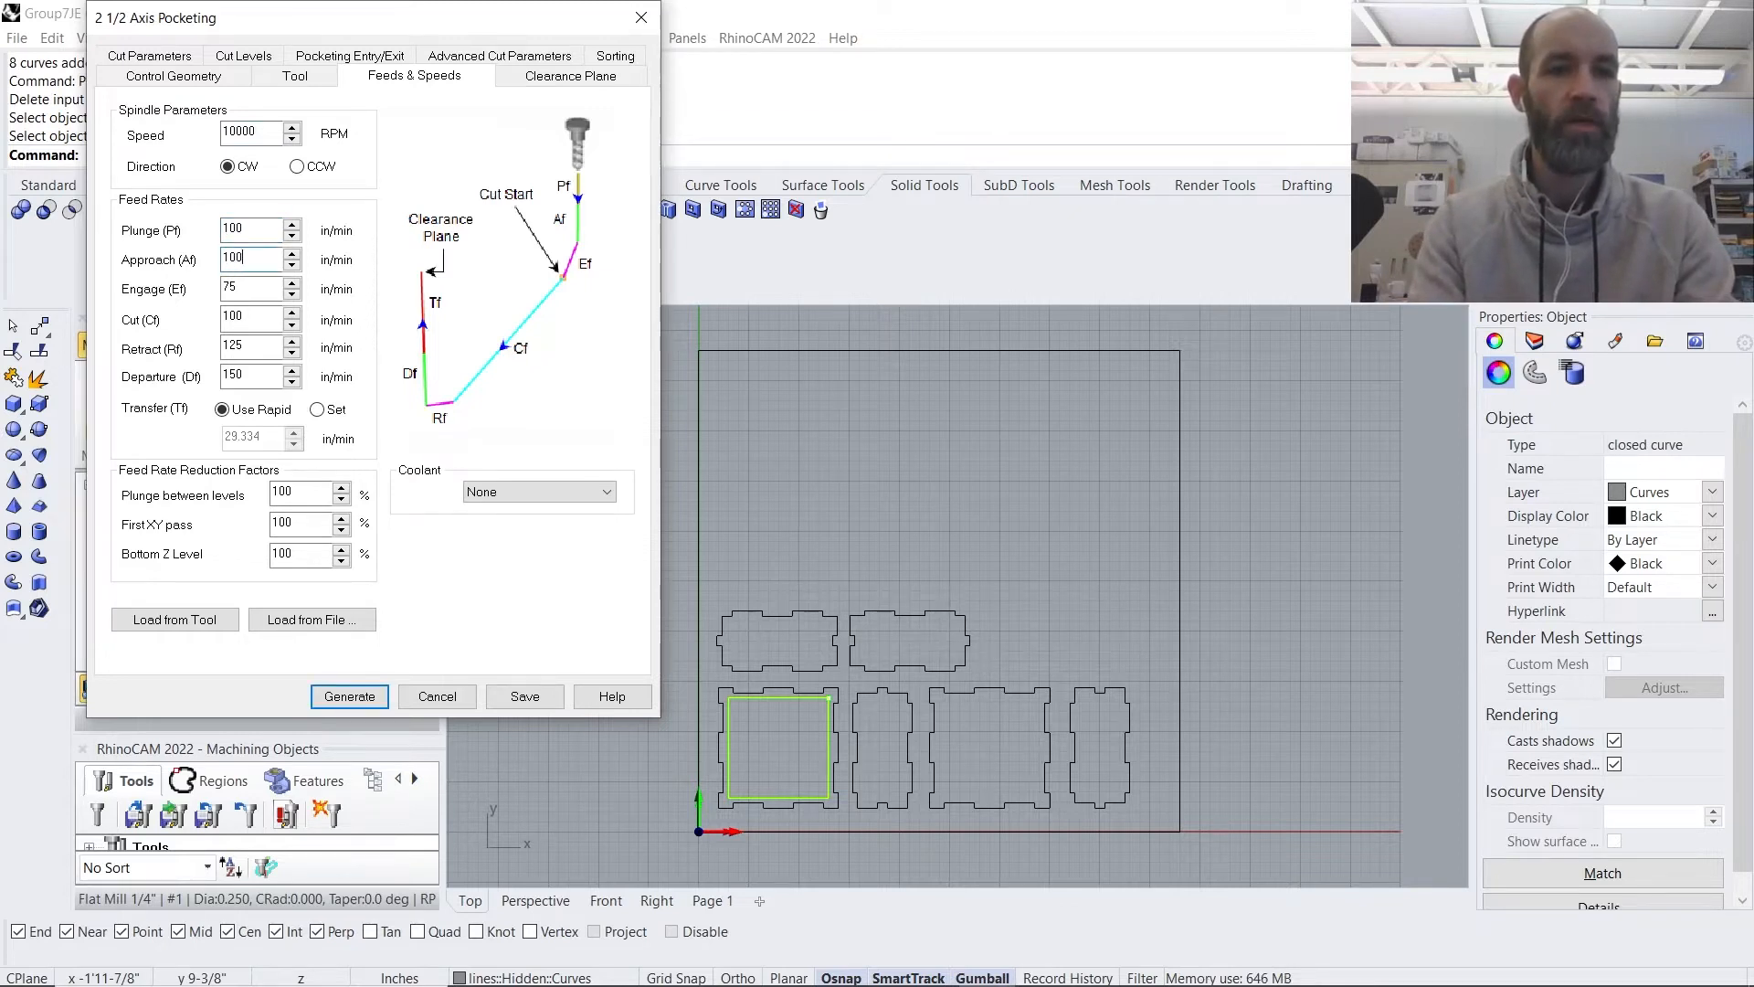
{"action": "type", "text": "100"}
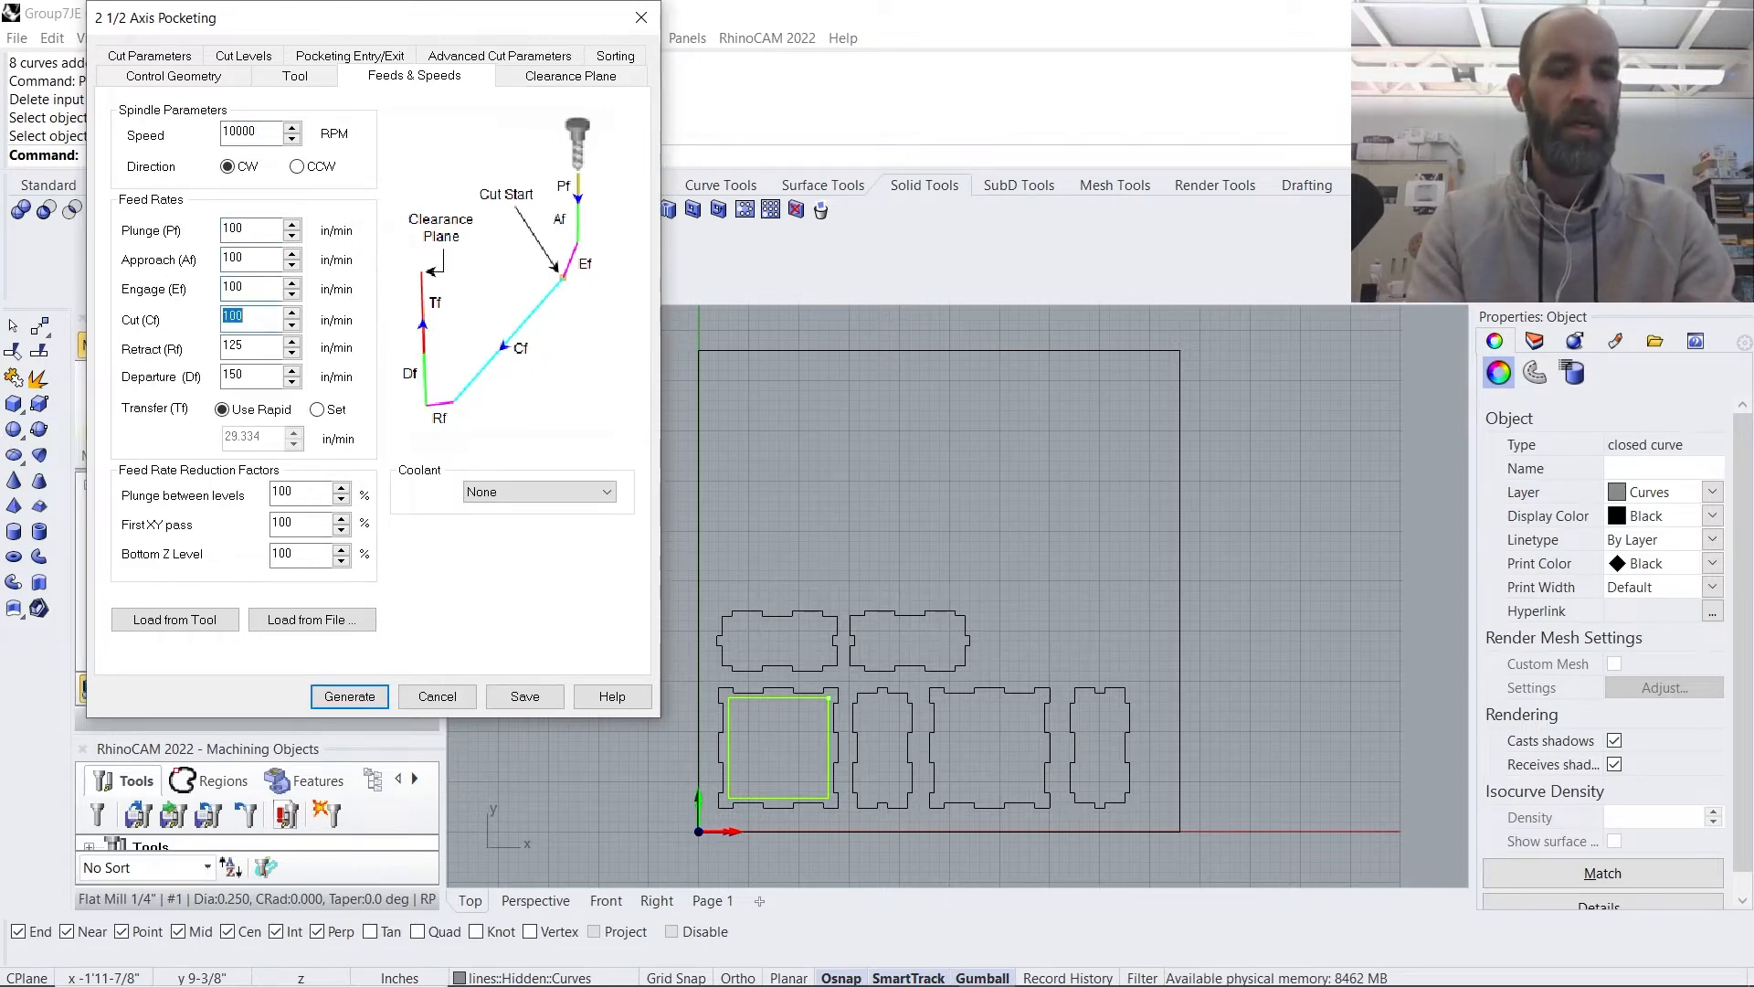
{"action": "key", "text": "BackSpace"}
{"action": "key", "text": "Tab"}
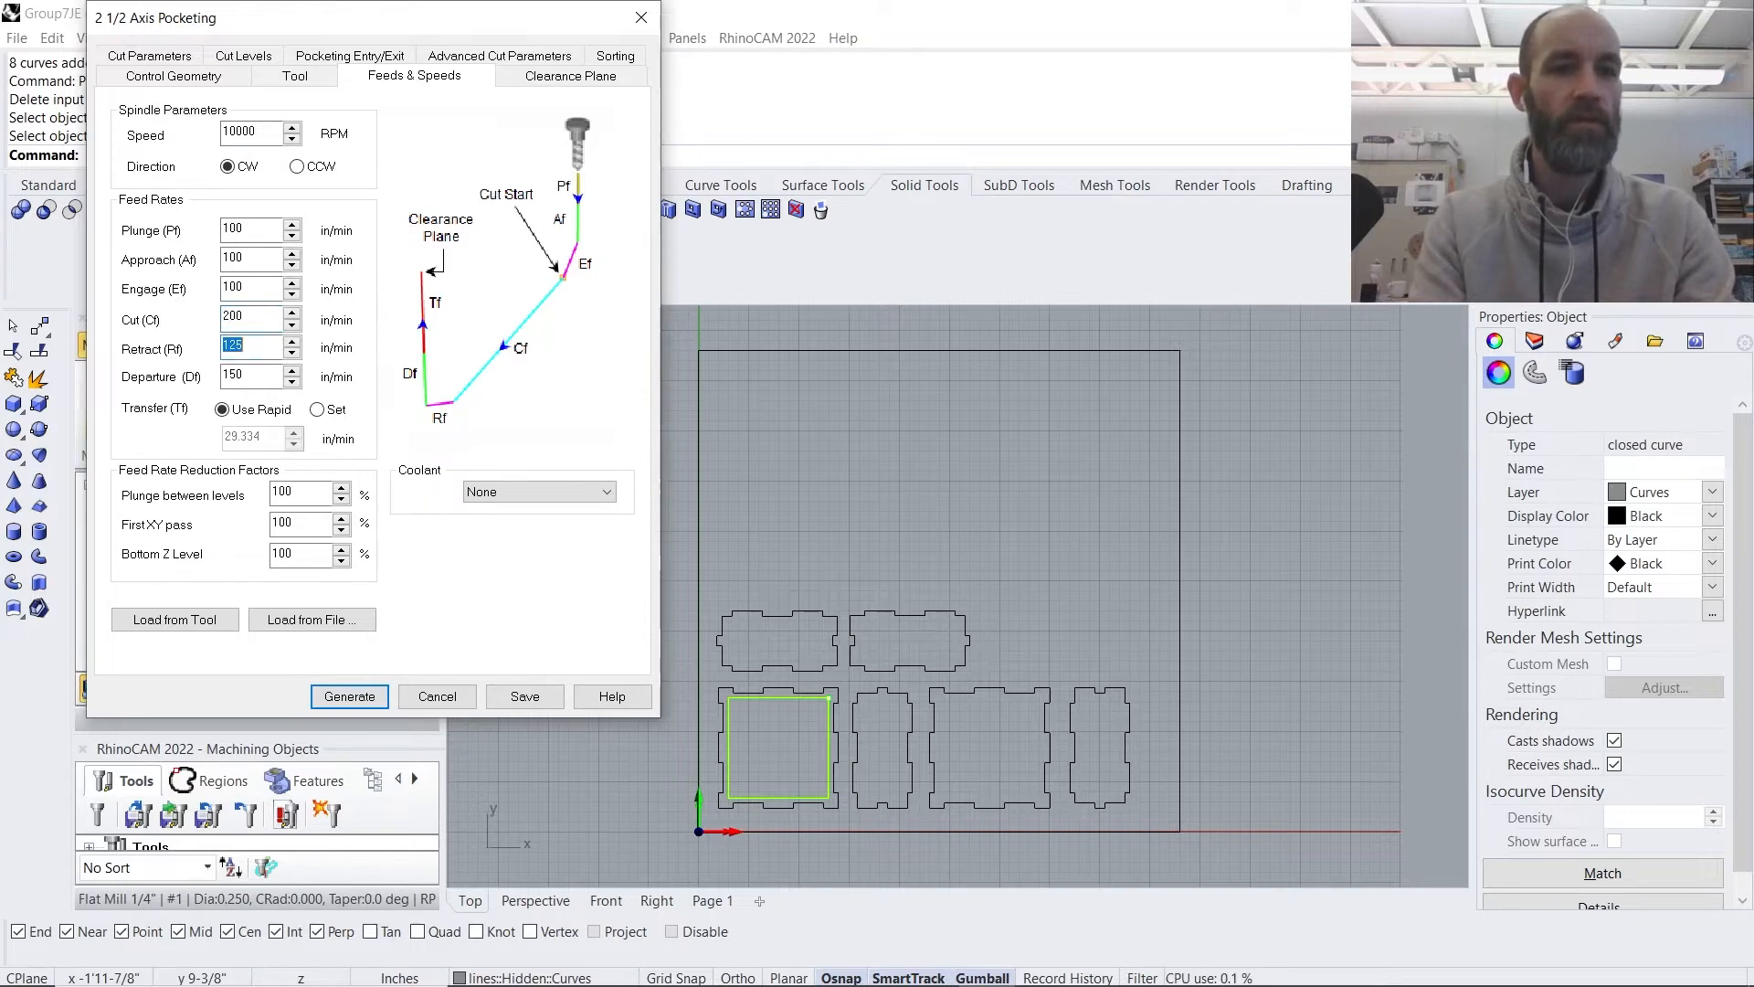
{"action": "type", "text": "200"}
{"action": "key", "text": "Tab"}
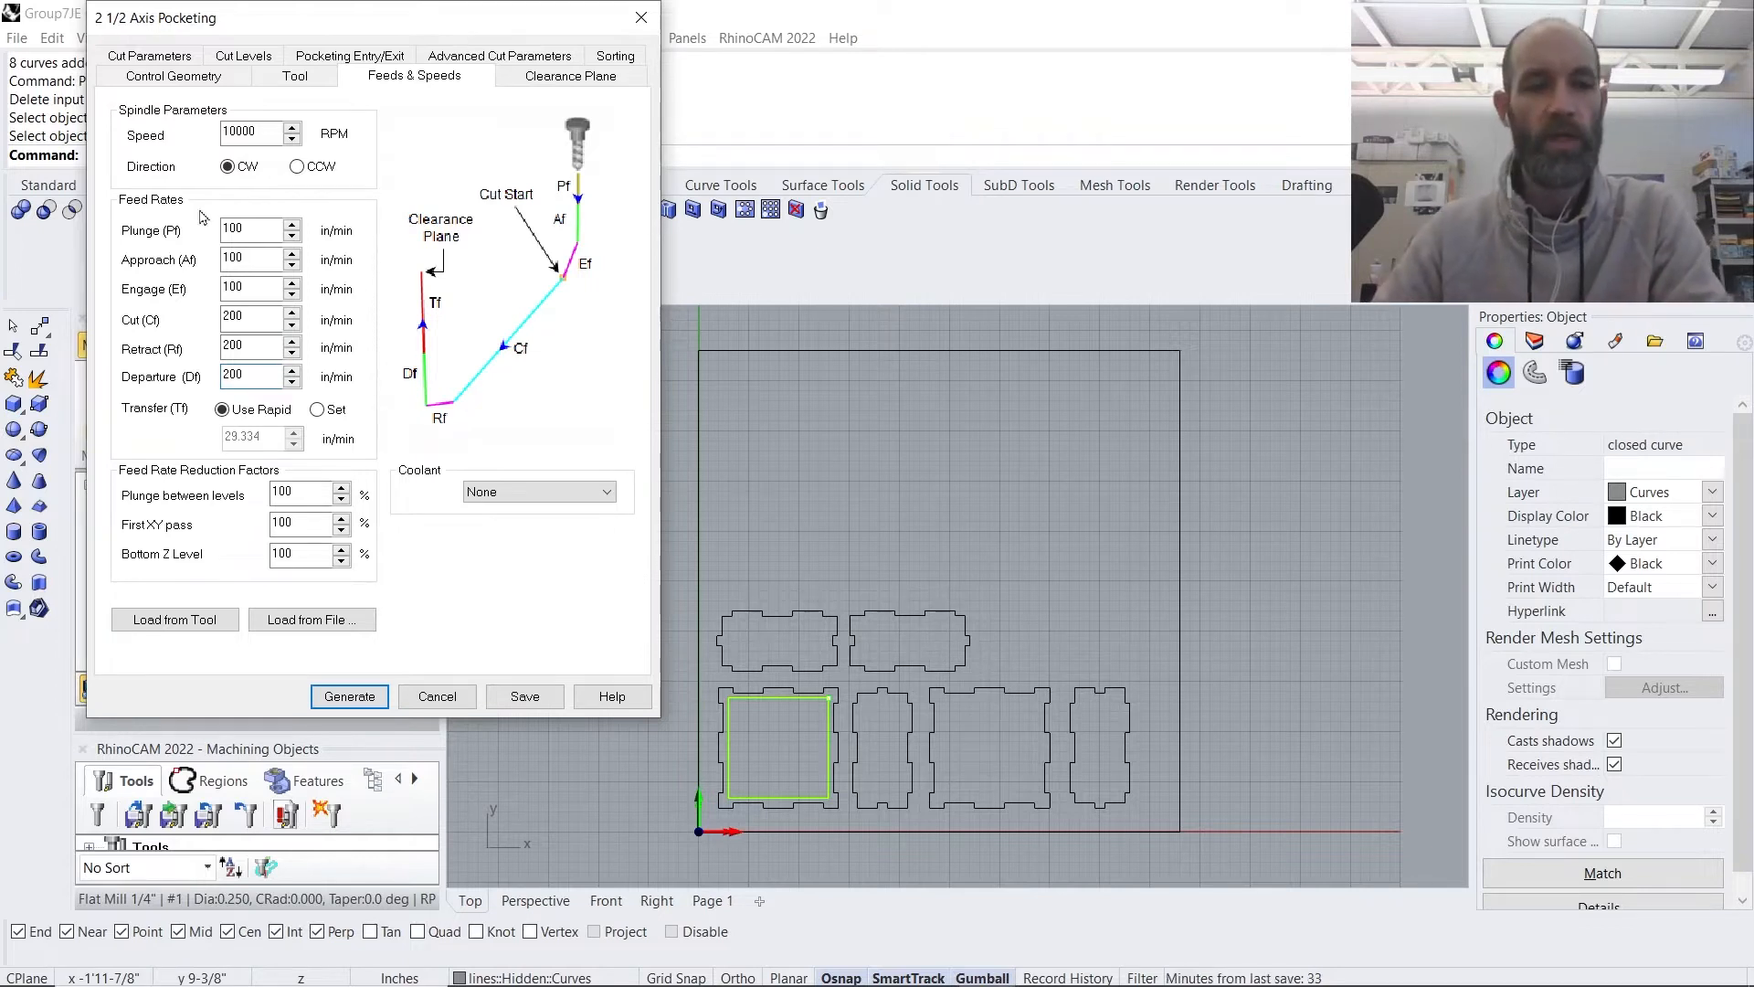
{"action": "double_click", "coordinate": [252, 318]}
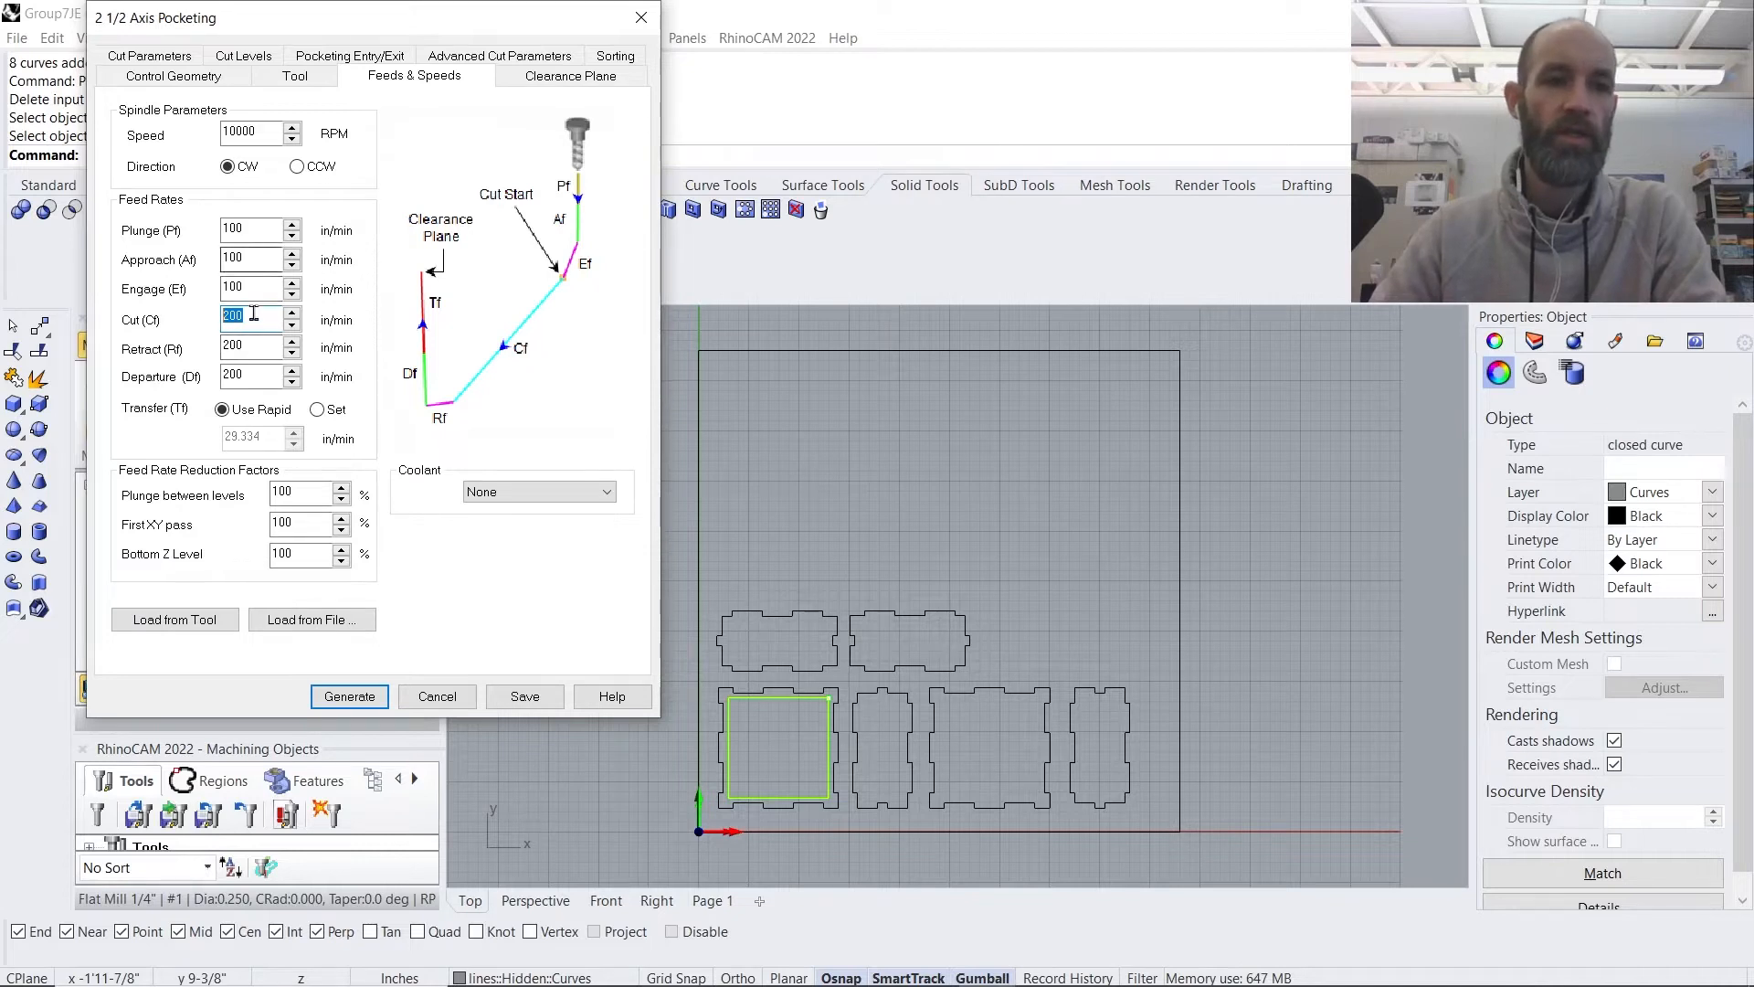
{"action": "double_click", "coordinate": [245, 228]}
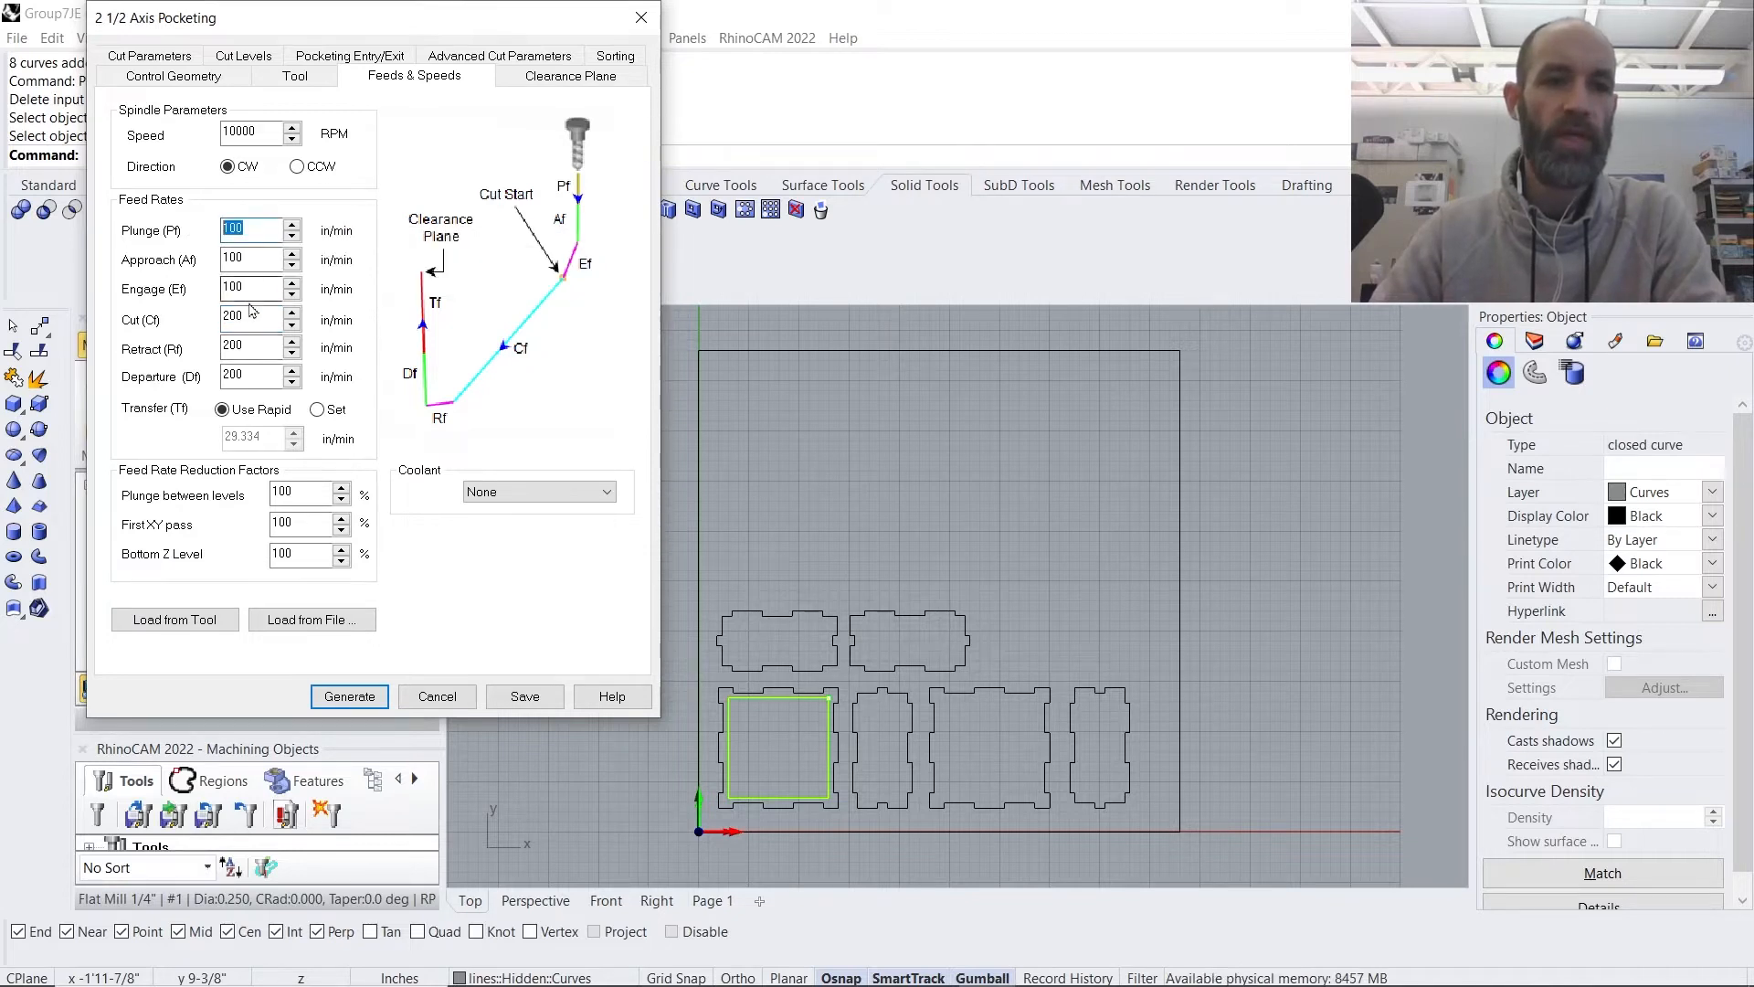
{"action": "left_click_drag", "start_coordinate": [253, 316], "coordinate": [212, 315]}
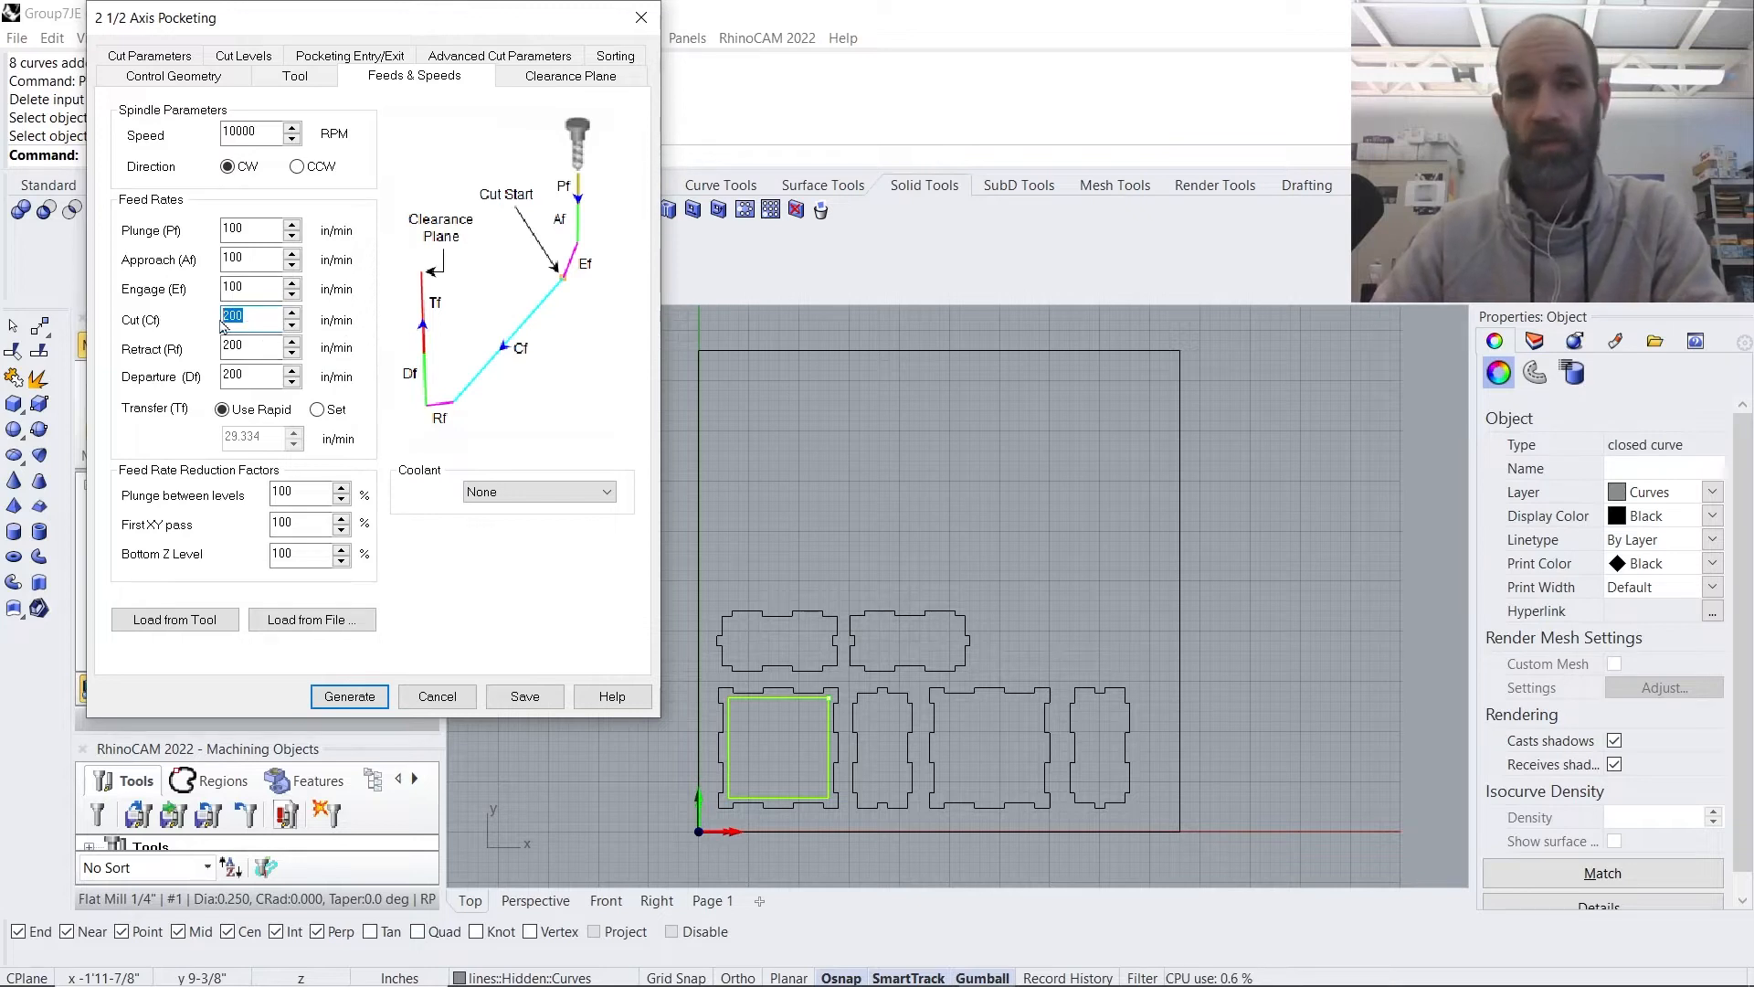
{"action": "double_click", "coordinate": [262, 131]}
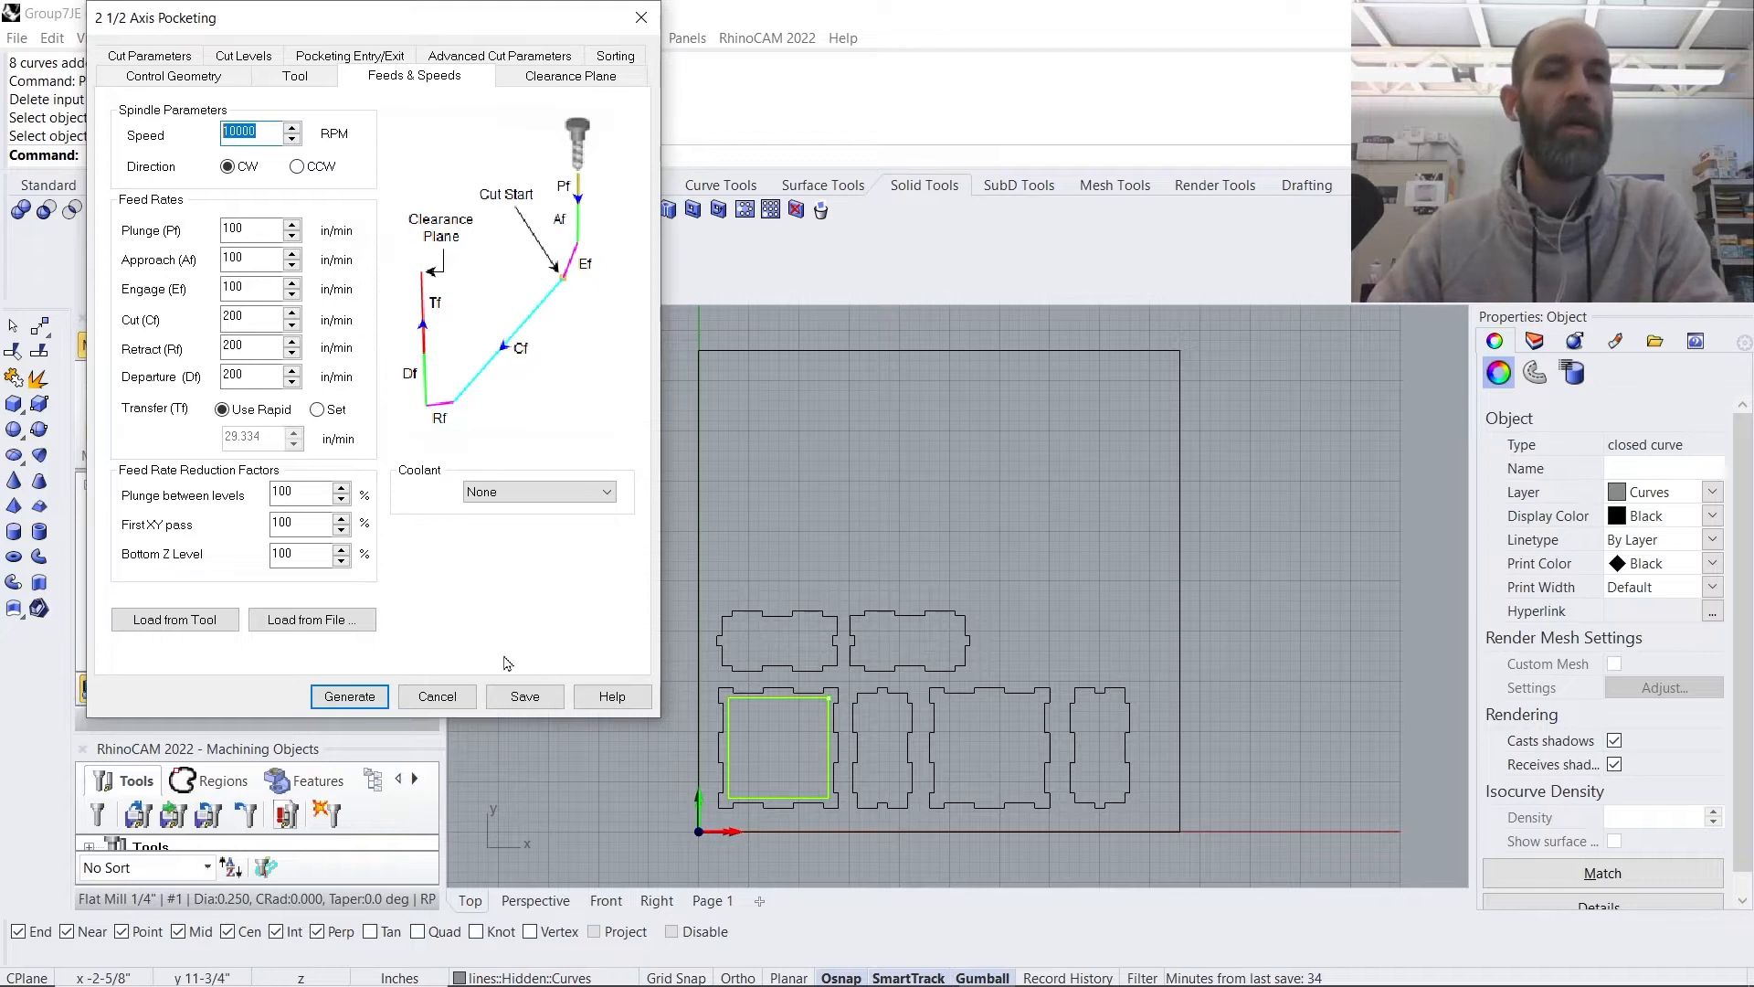
- After checking the clearance plane, use Minimum Distance Sort with a Lower Left start point and turn off arc fitting
{"action": "left_click", "coordinate": [564, 79]}
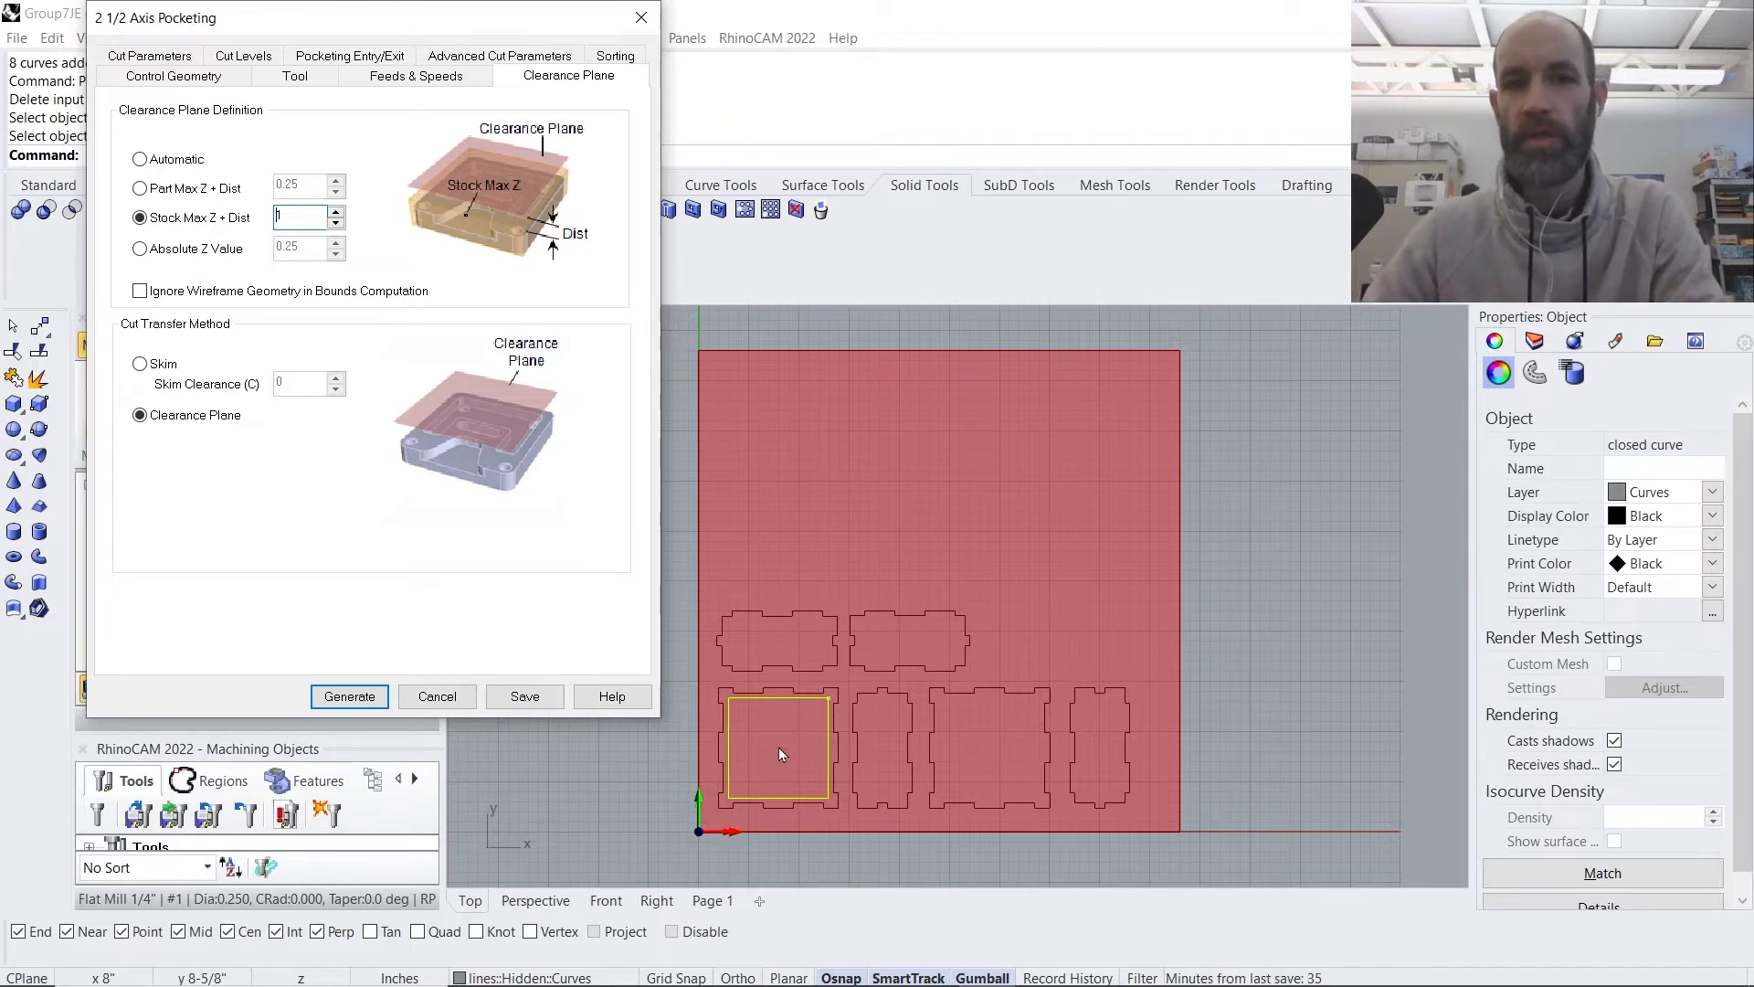
{"action": "left_click", "coordinate": [615, 56]}
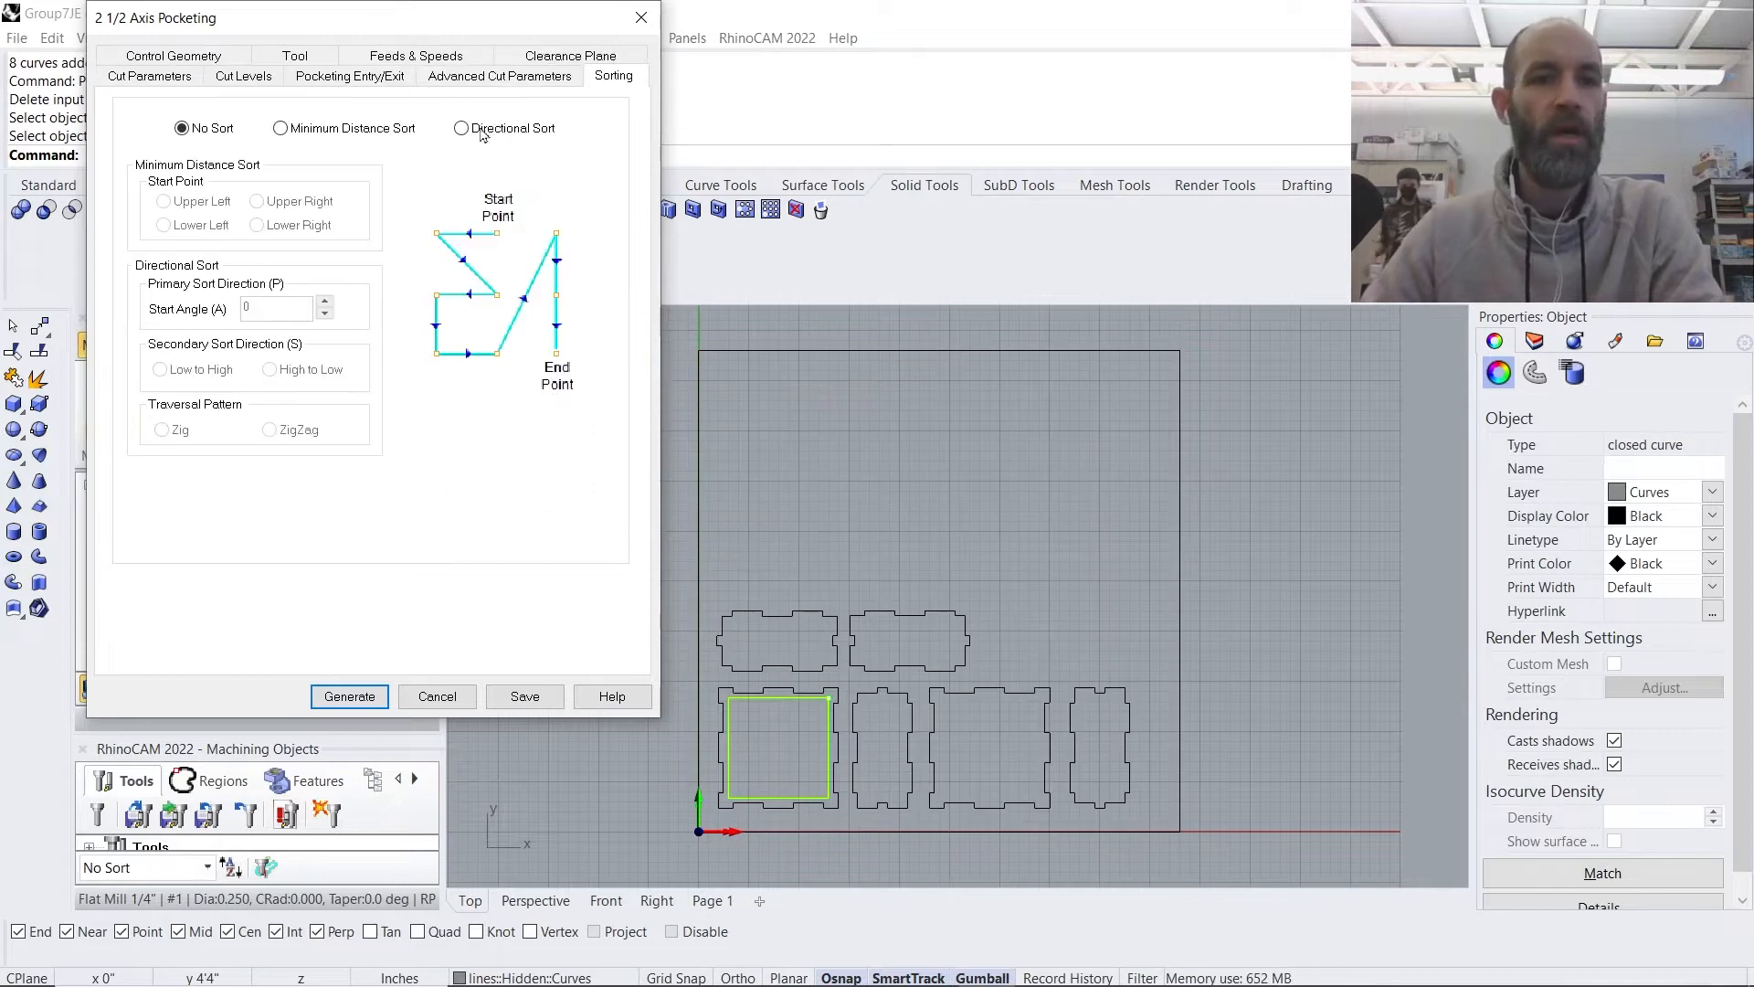
{"action": "left_click", "coordinate": [279, 129]}
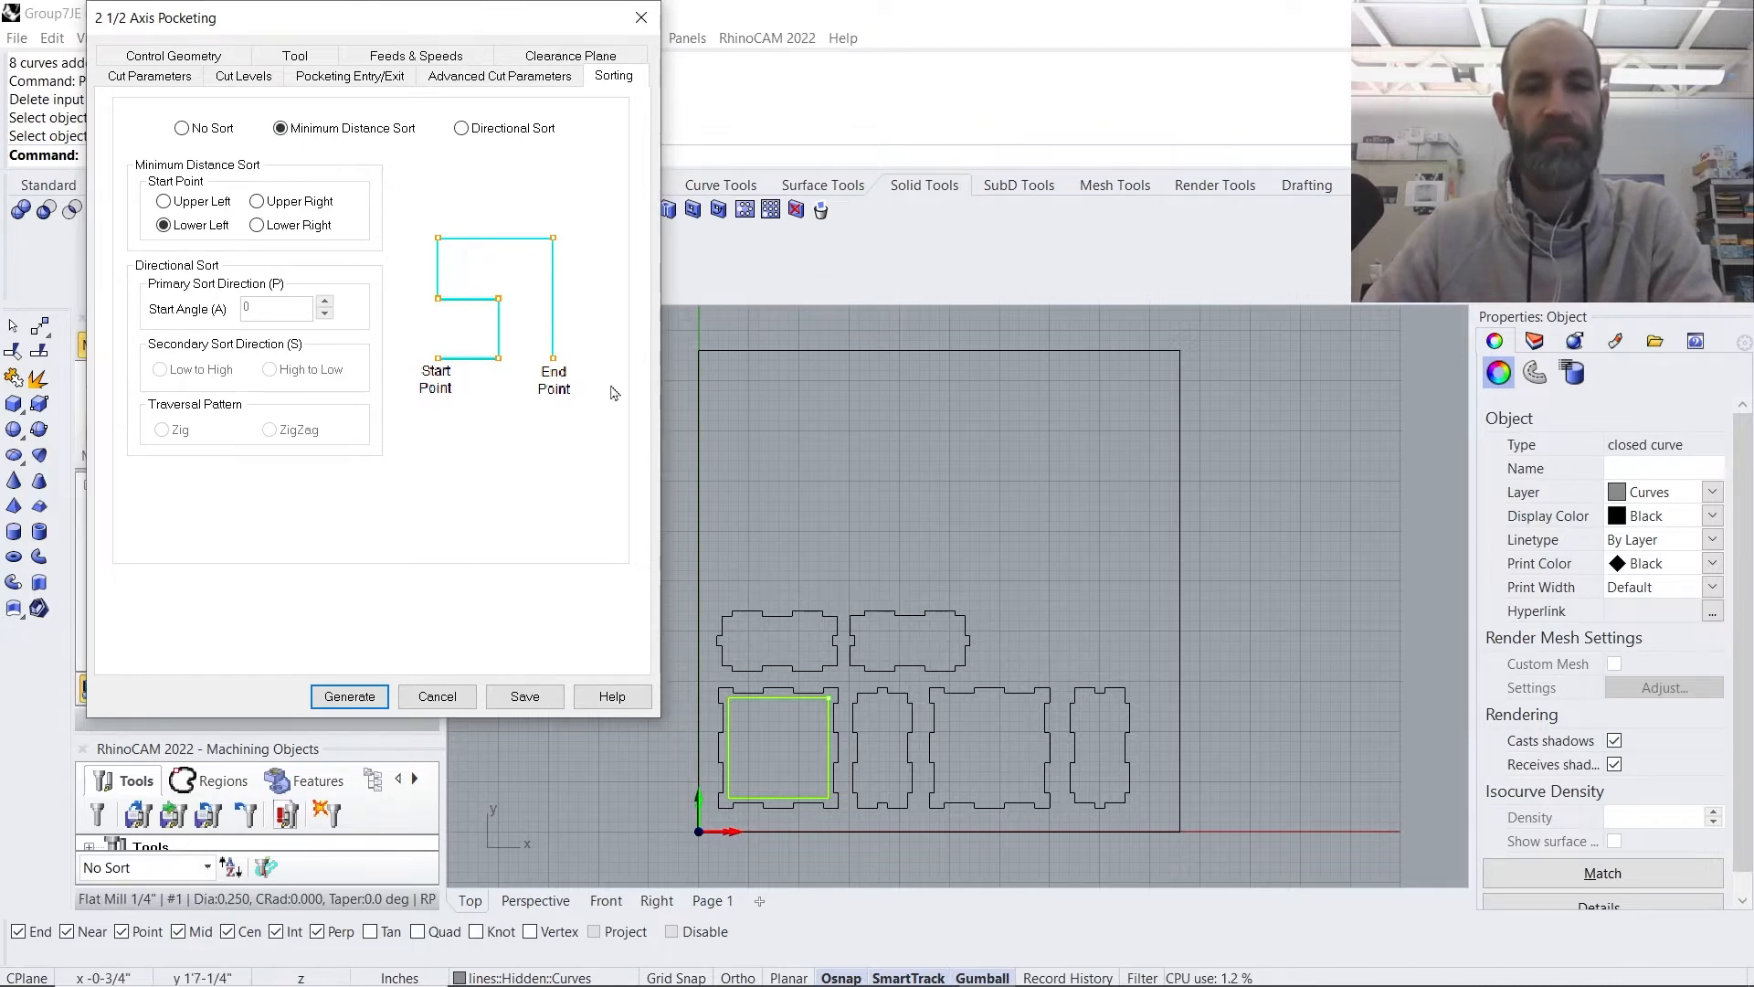
{"action": "left_click", "coordinate": [538, 80]}
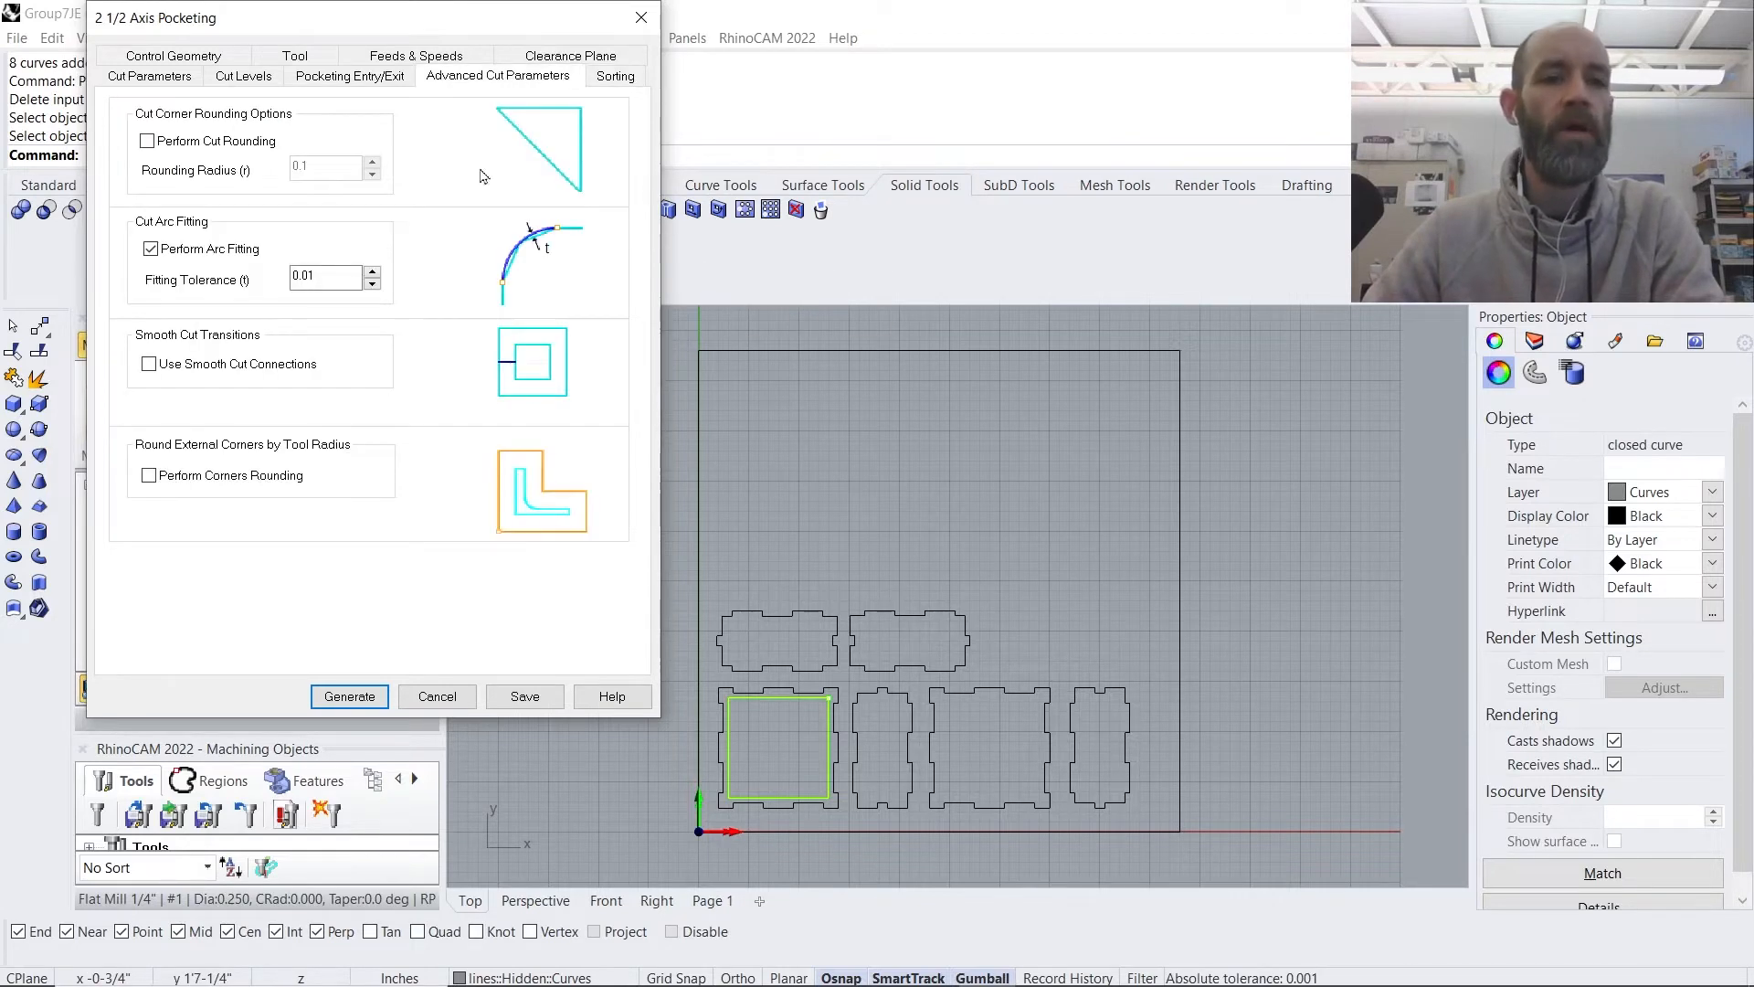
{"action": "left_click", "coordinate": [151, 249]}
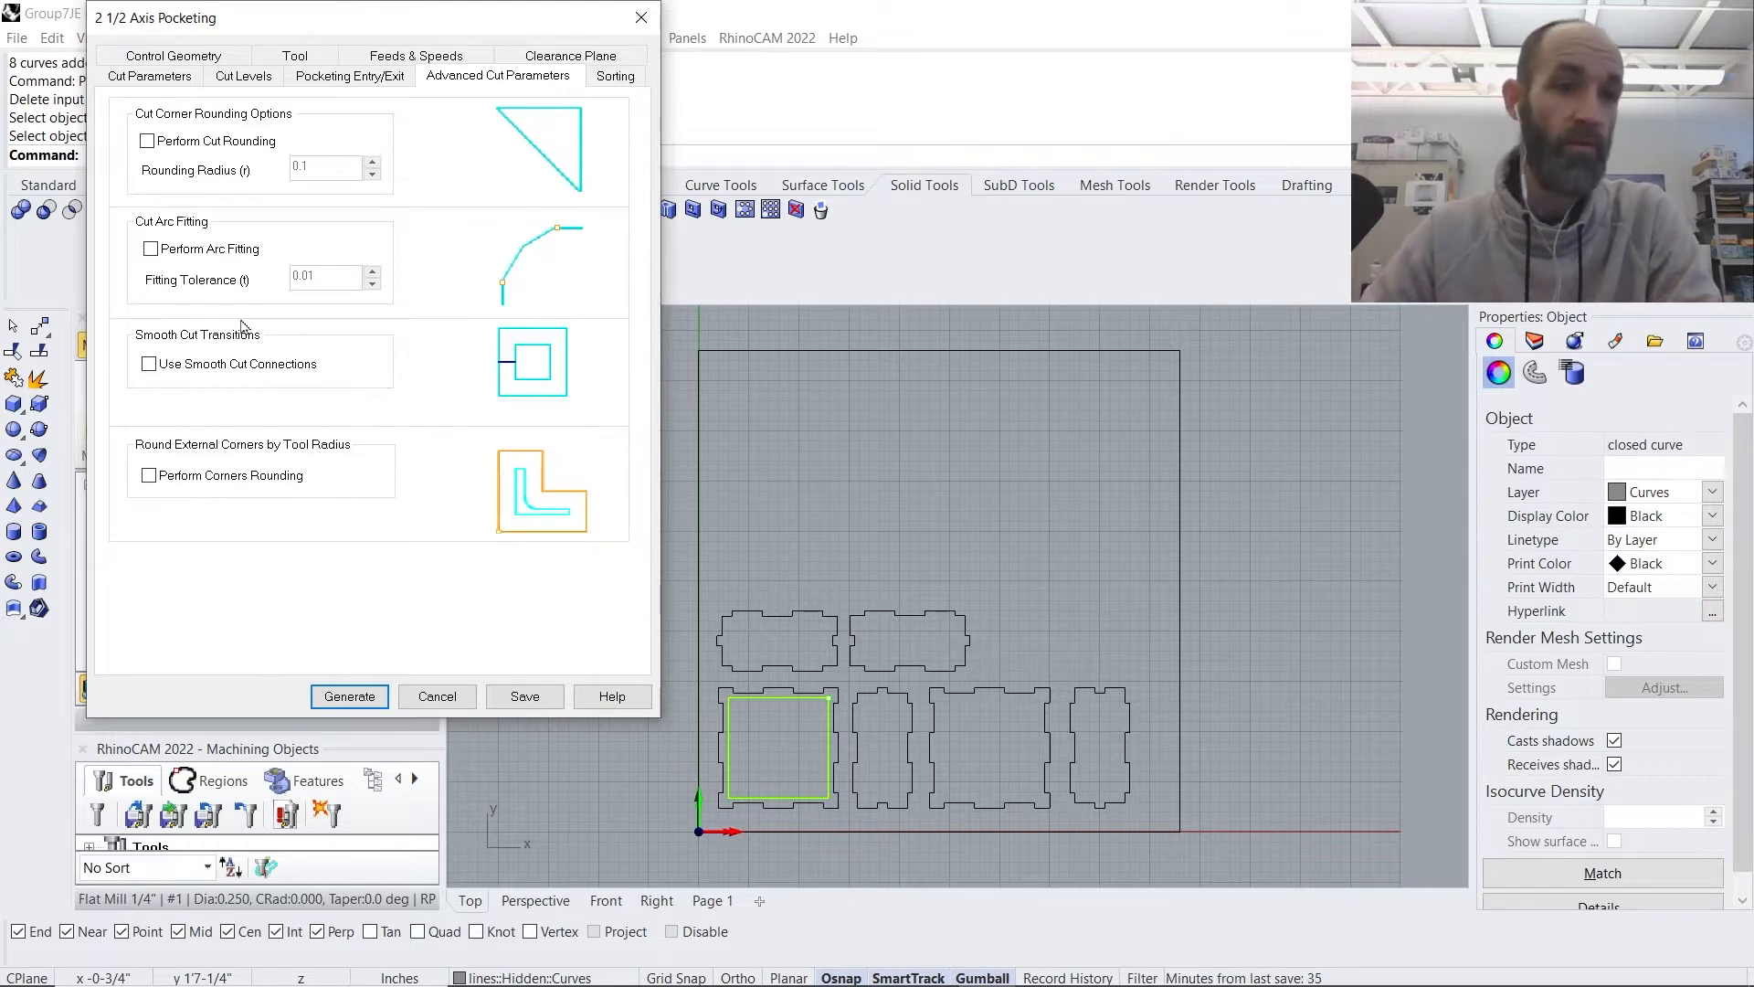
- After checking the pocketing entry and exit settings, set the total cut depth to 0.125 with the cut geometry at top
{"action": "left_click", "coordinate": [377, 78]}
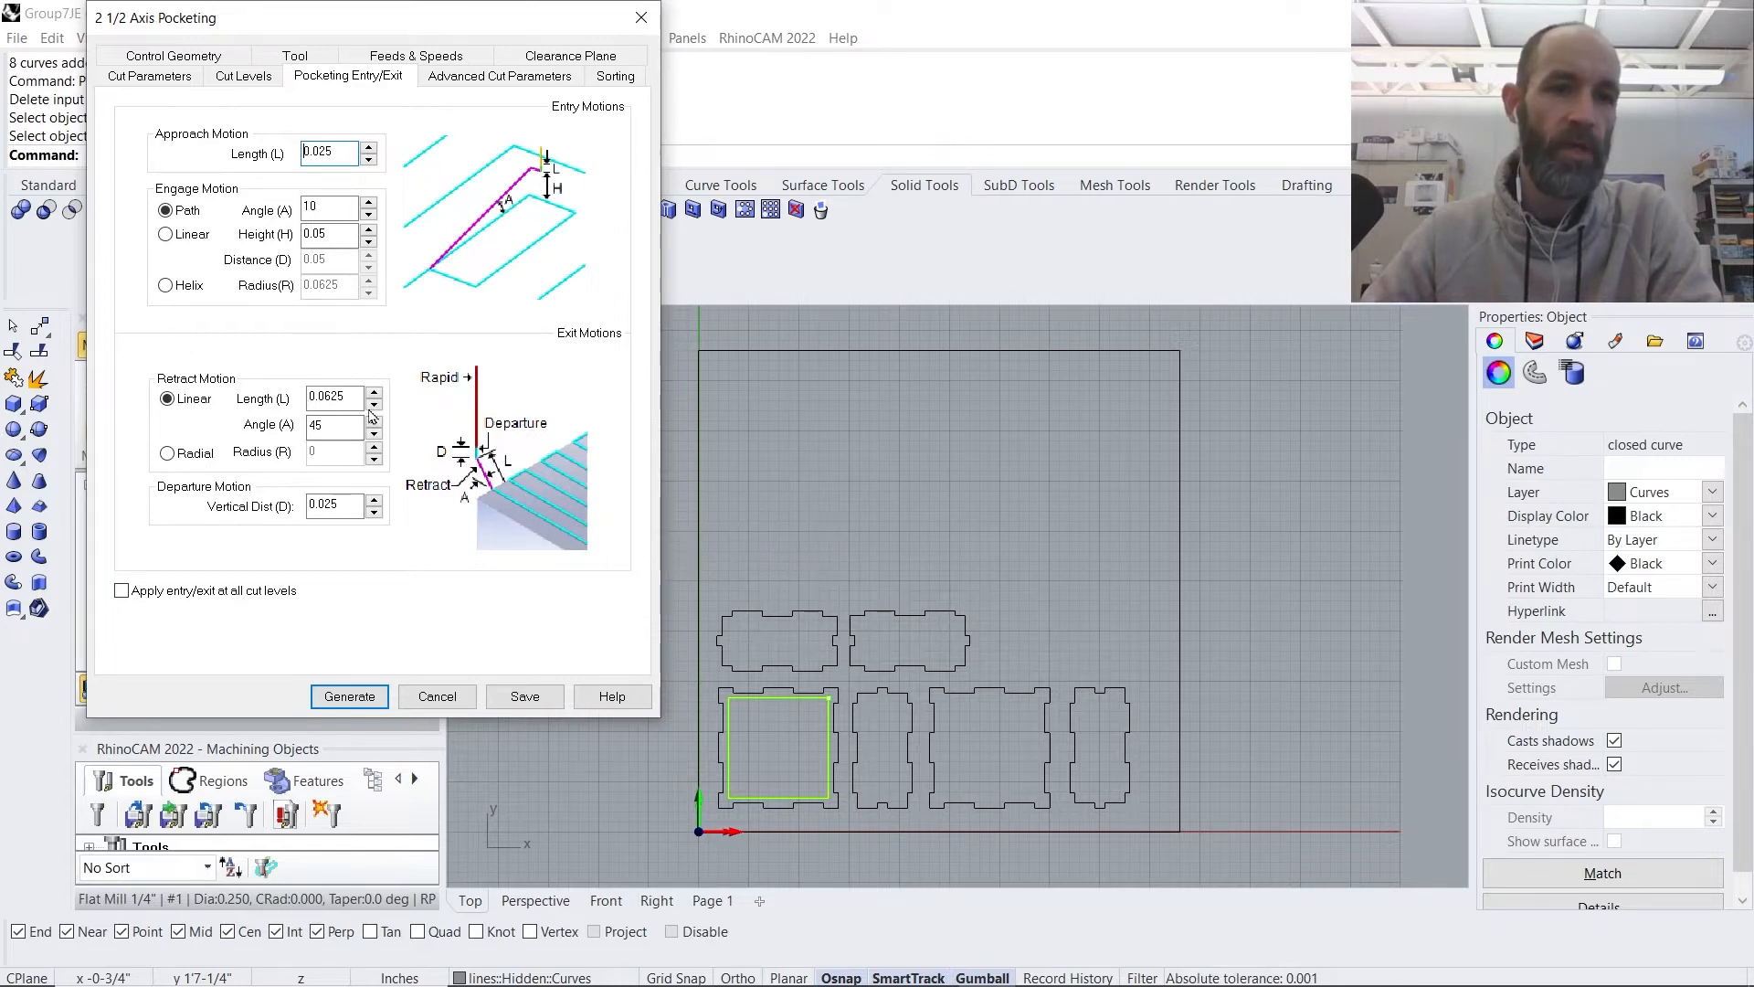
{"action": "left_click", "coordinate": [244, 77]}
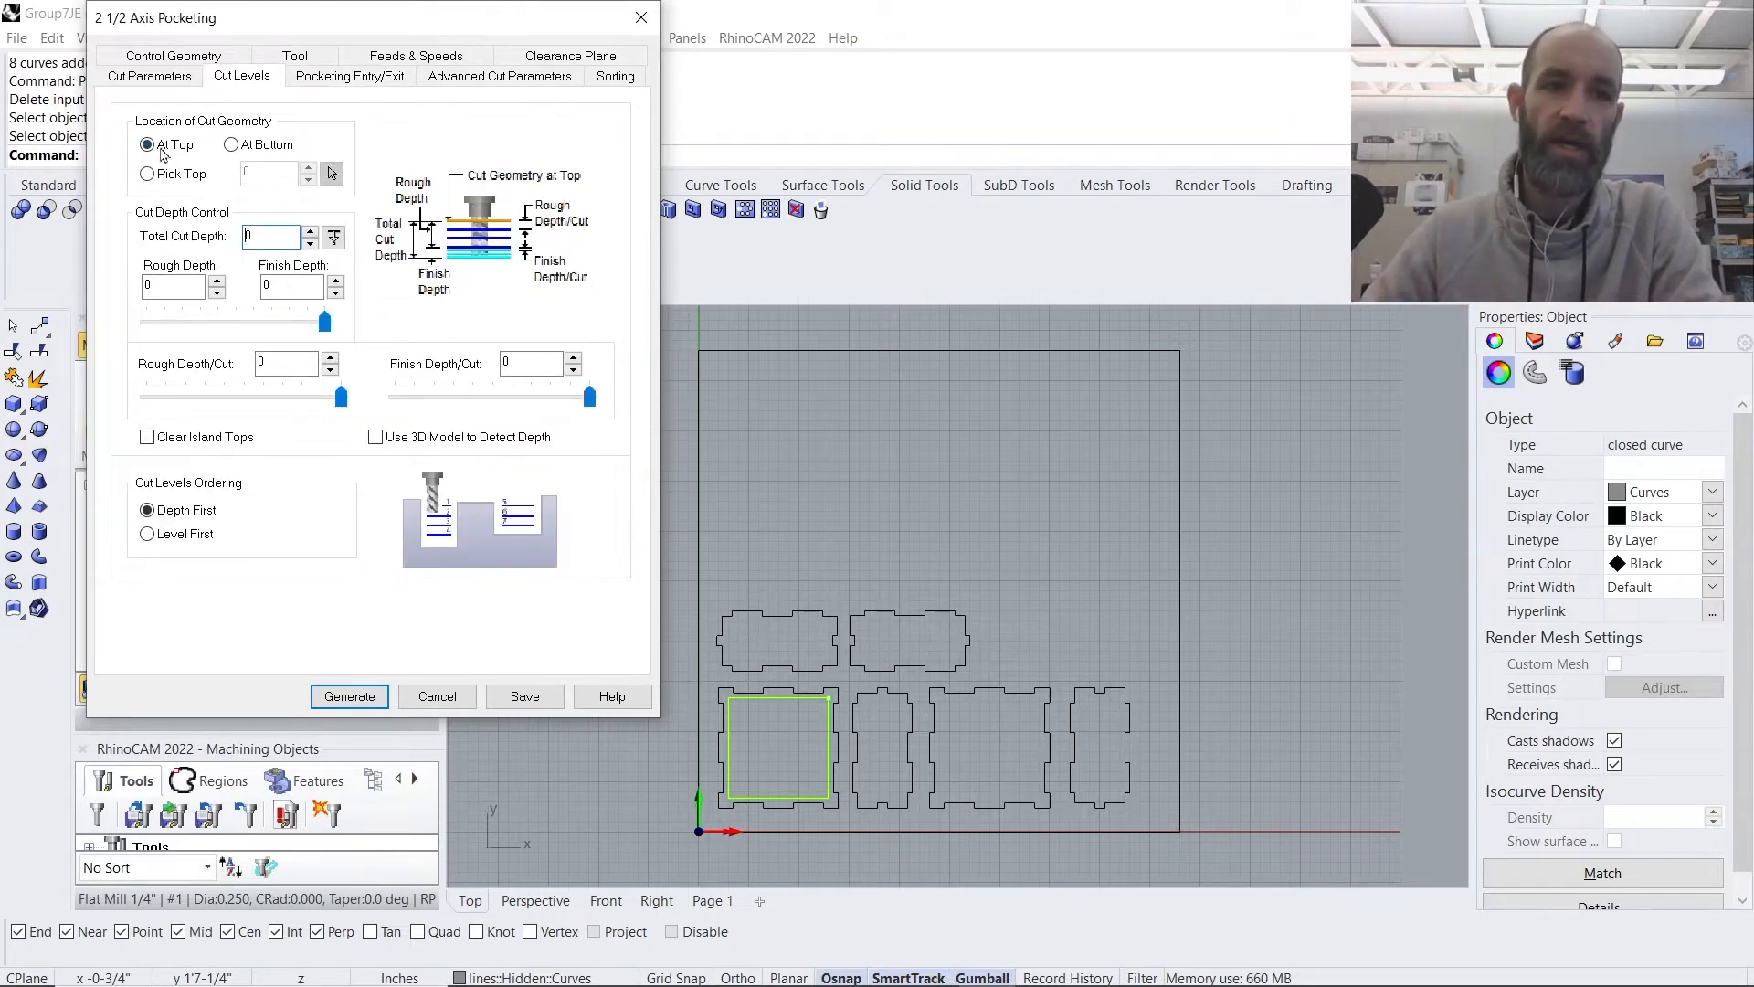
{"action": "mouse_move", "coordinate": [161, 157]}
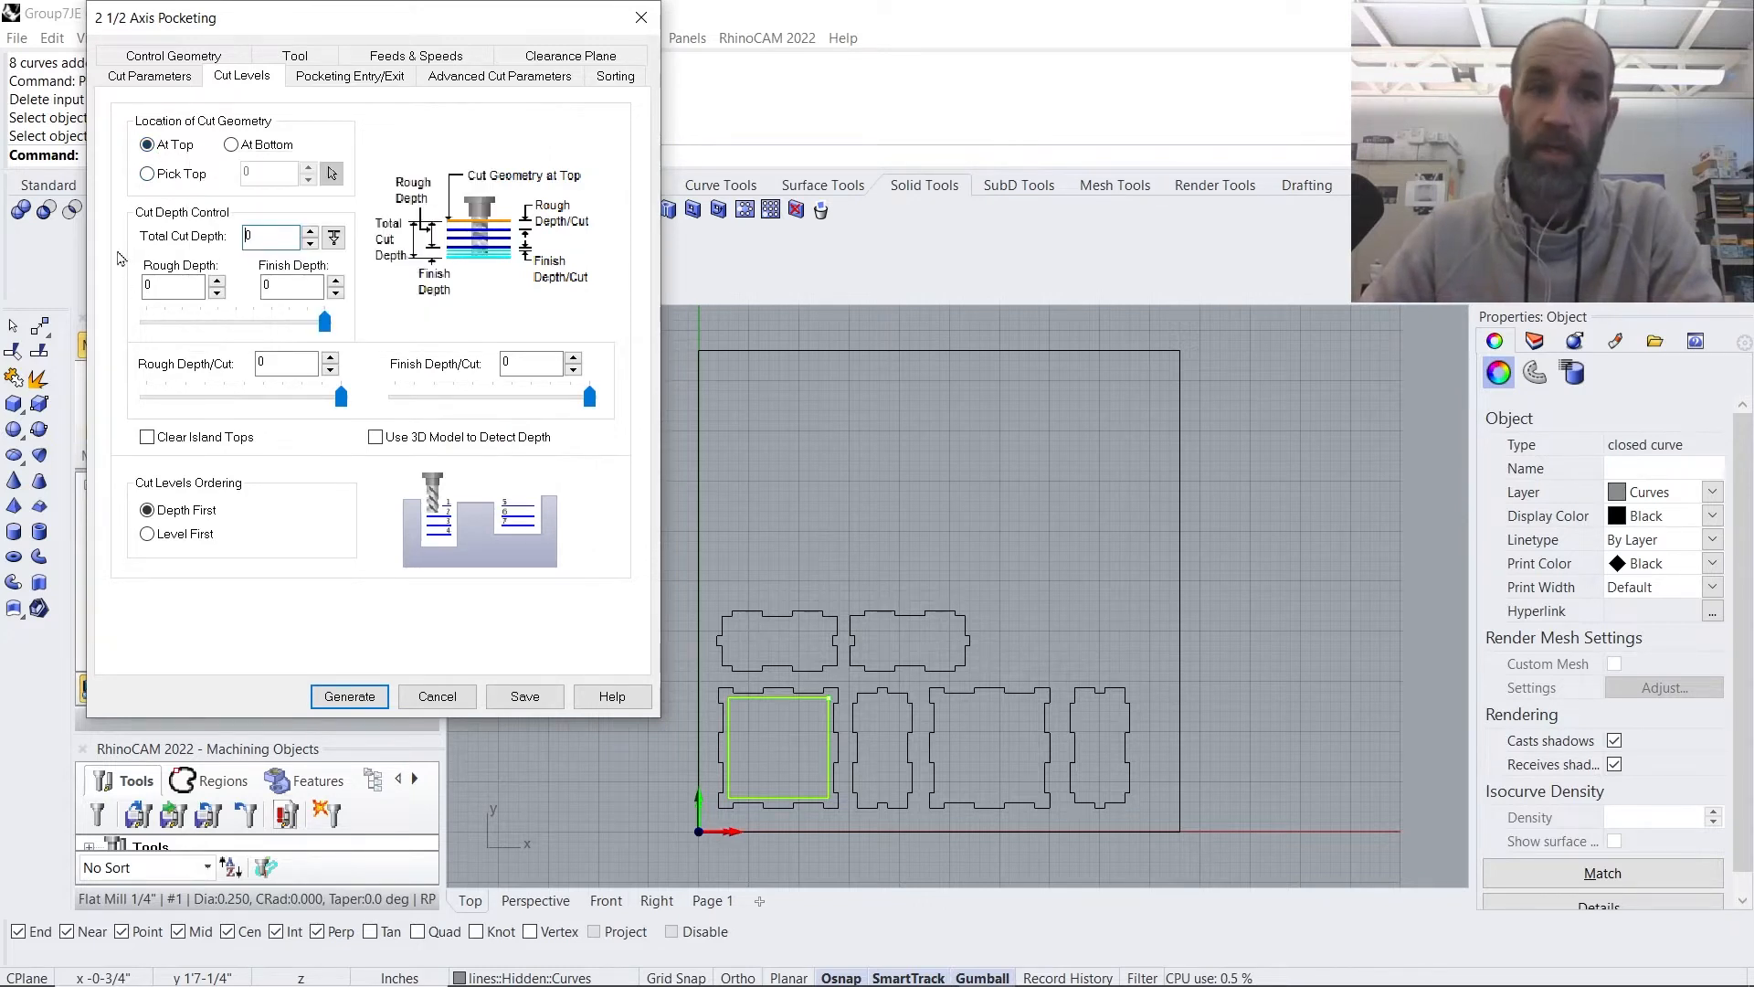
{"action": "double_click", "coordinate": [259, 236]}
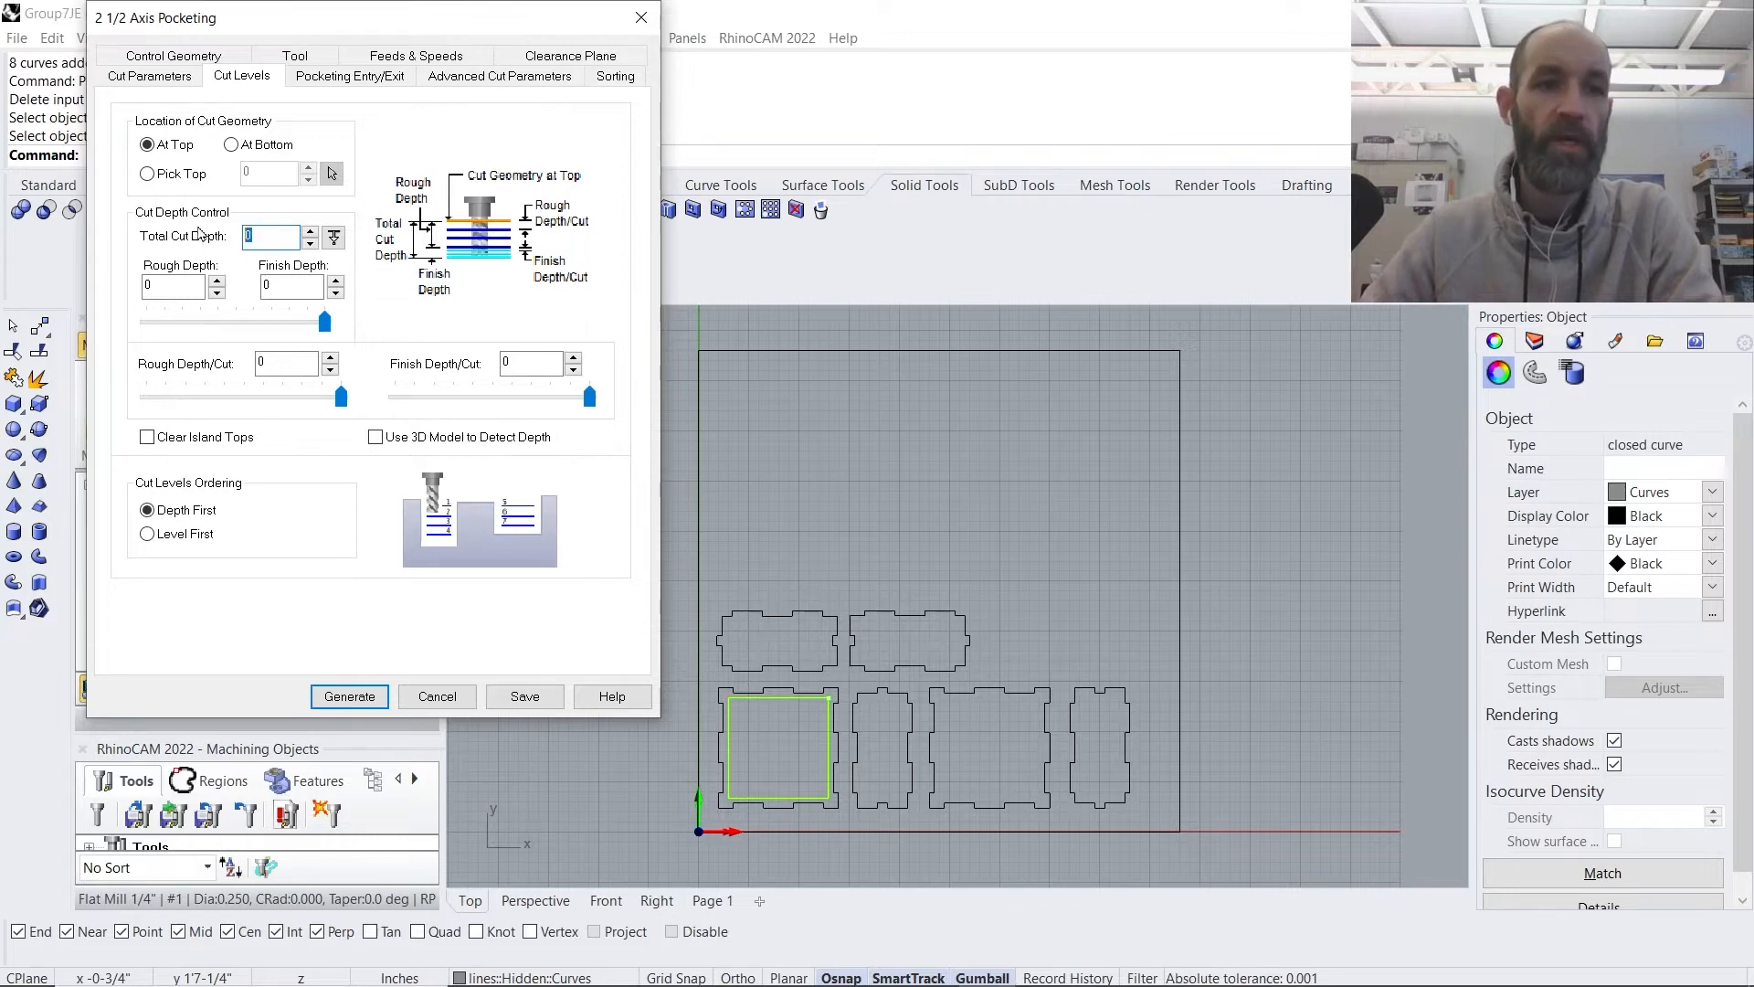
{"action": "key", "text": "BackSpace"}
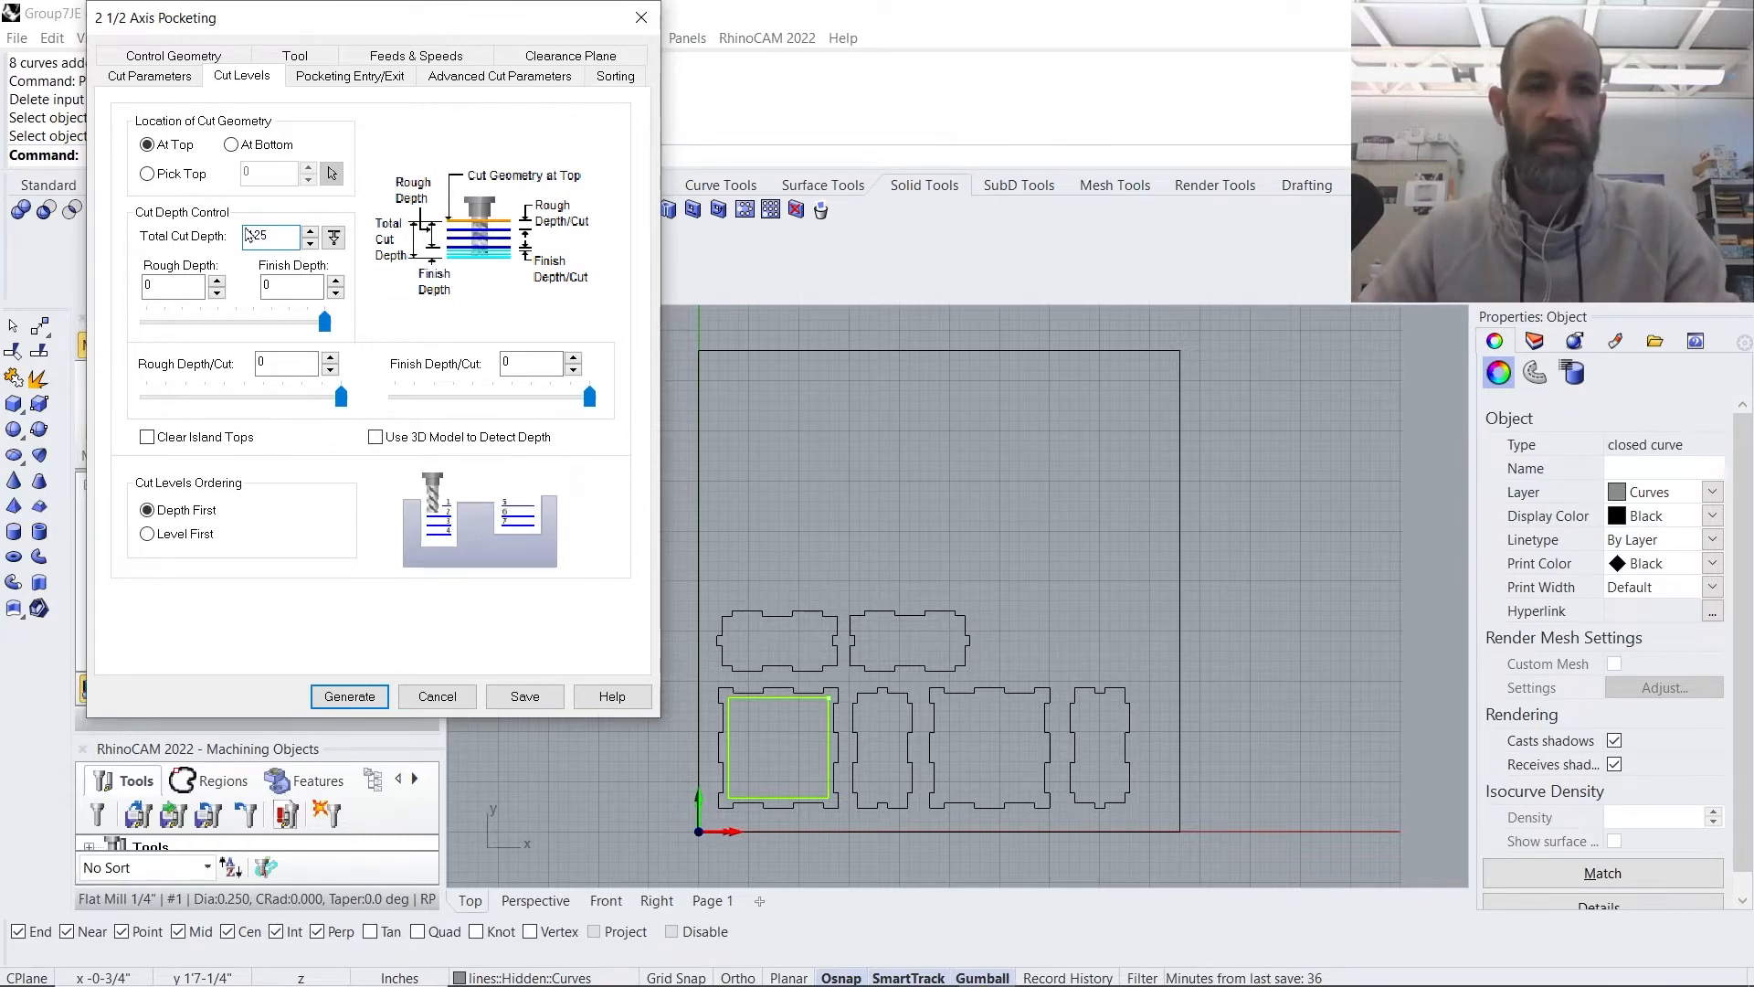
{"action": "mouse_move", "coordinate": [245, 236]}
{"action": "key", "text": "Tab"}
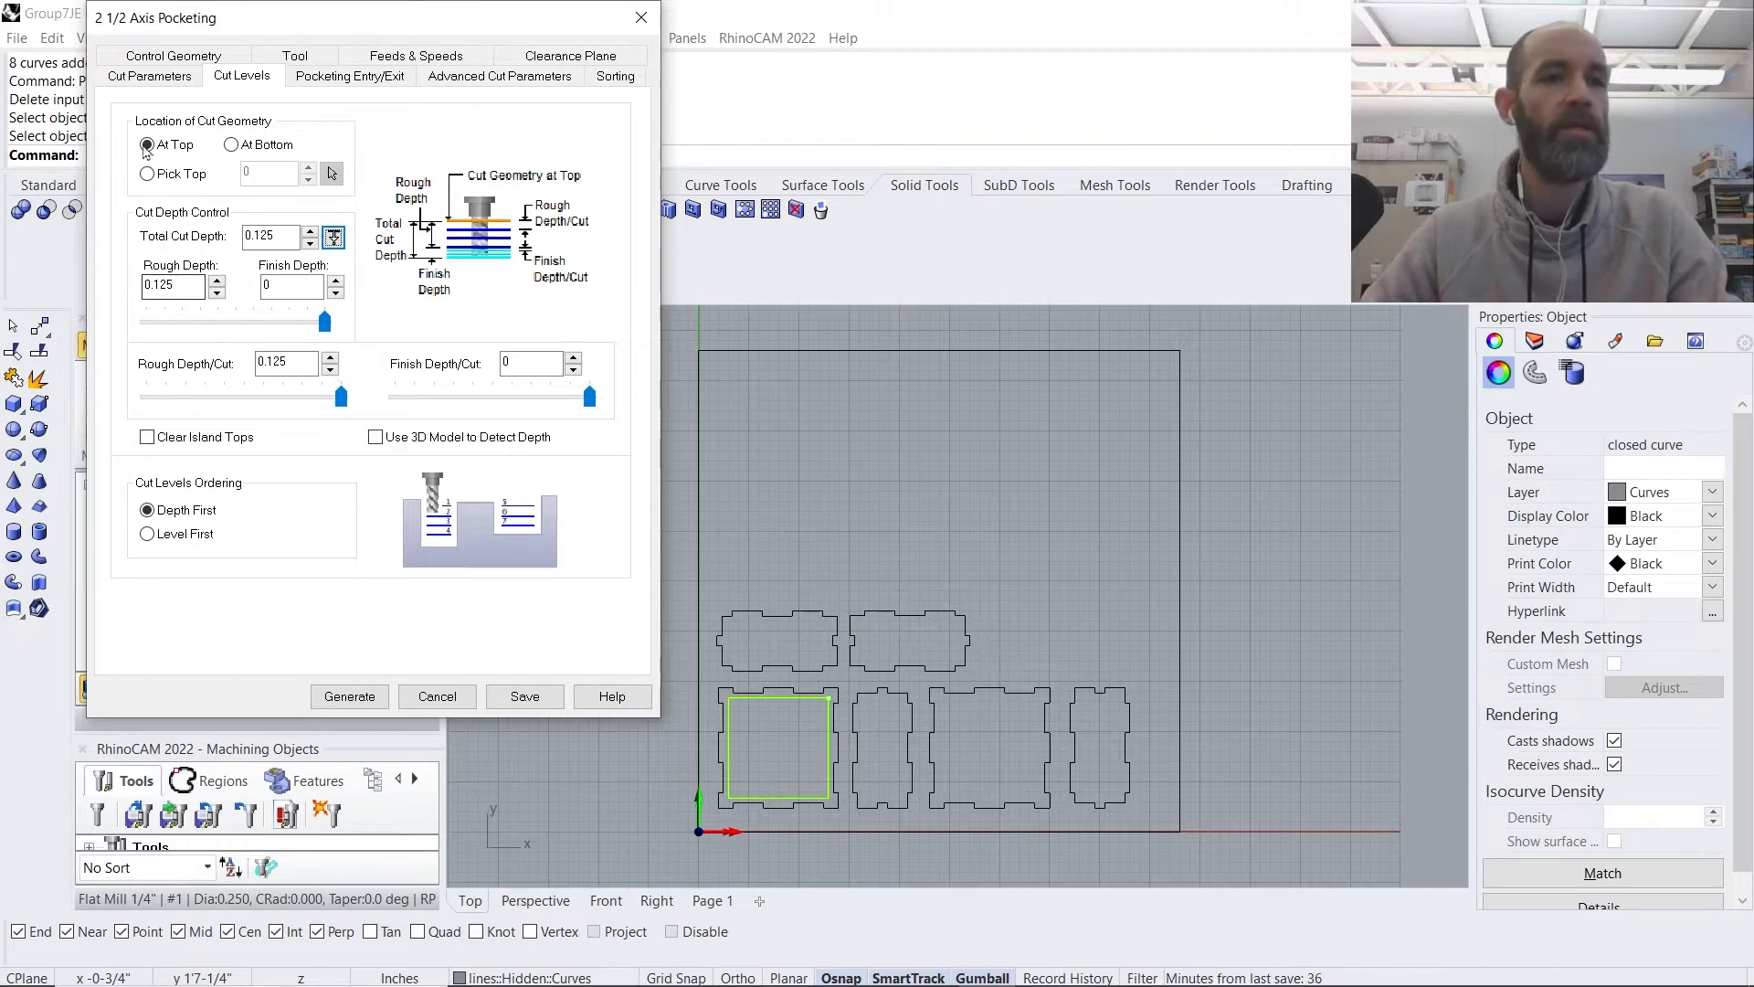
- Set the pocketing tolerance to 0.001 and the stepover distance to 50% of the tool diameter
{"action": "left_click", "coordinate": [152, 77]}
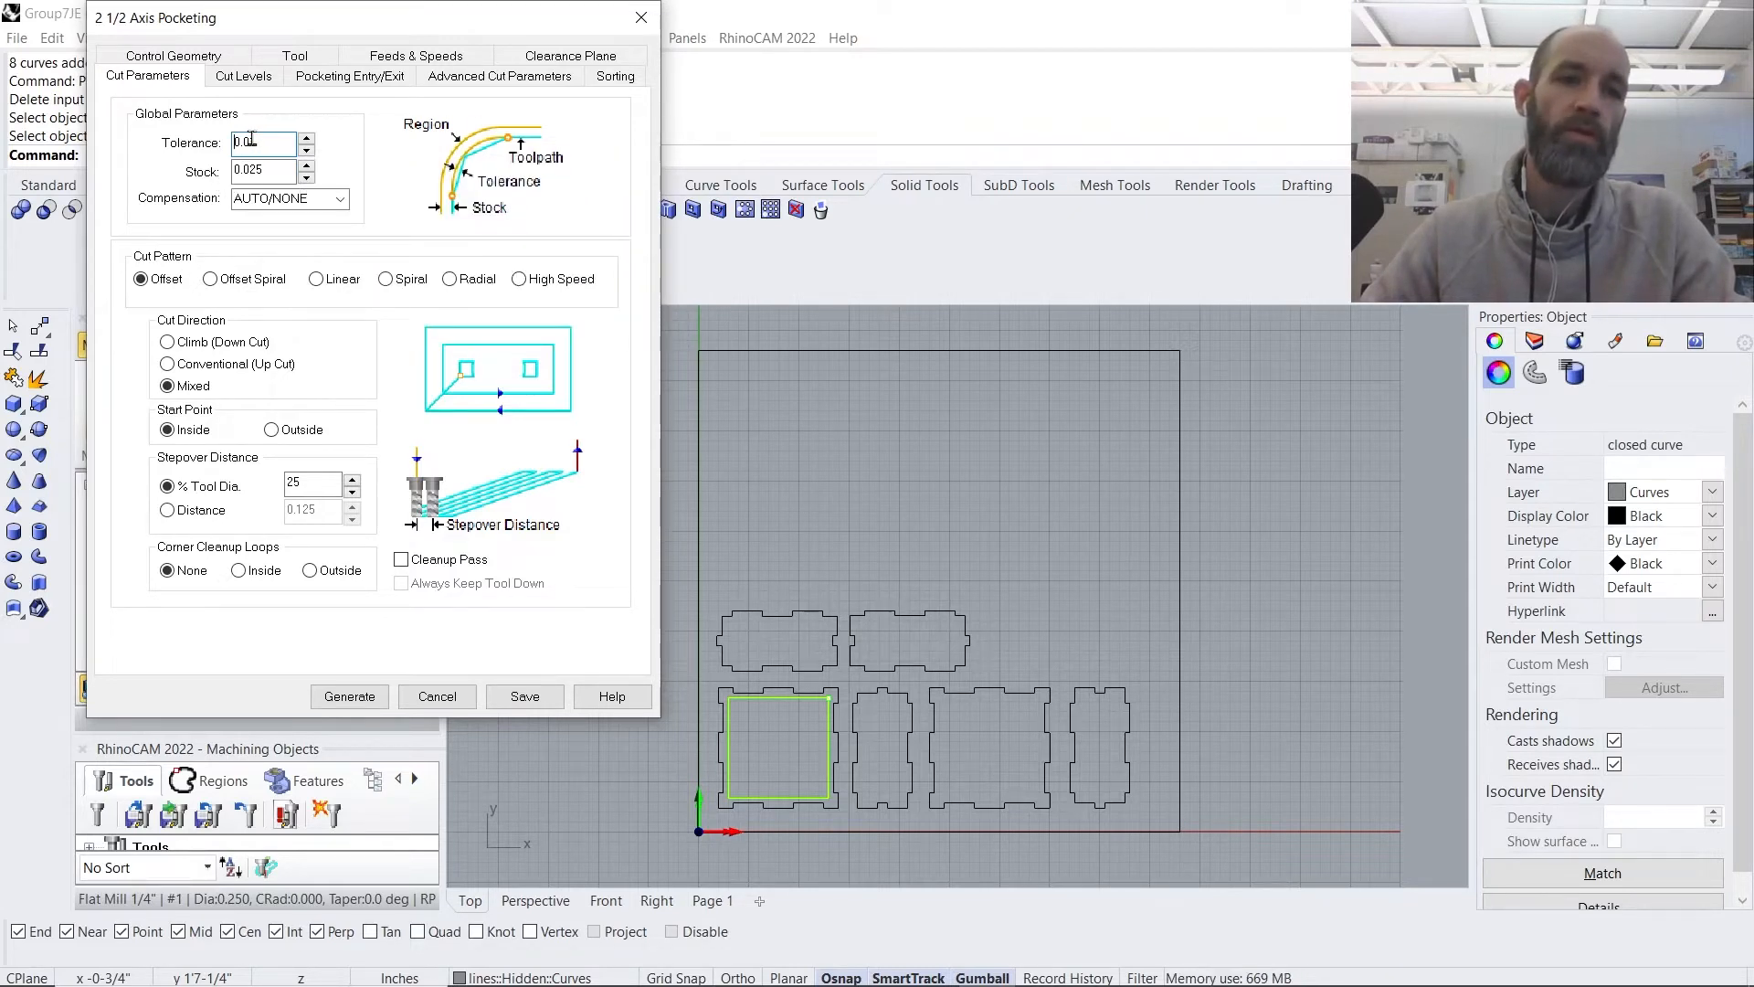
{"action": "mouse_move", "coordinate": [252, 142]}
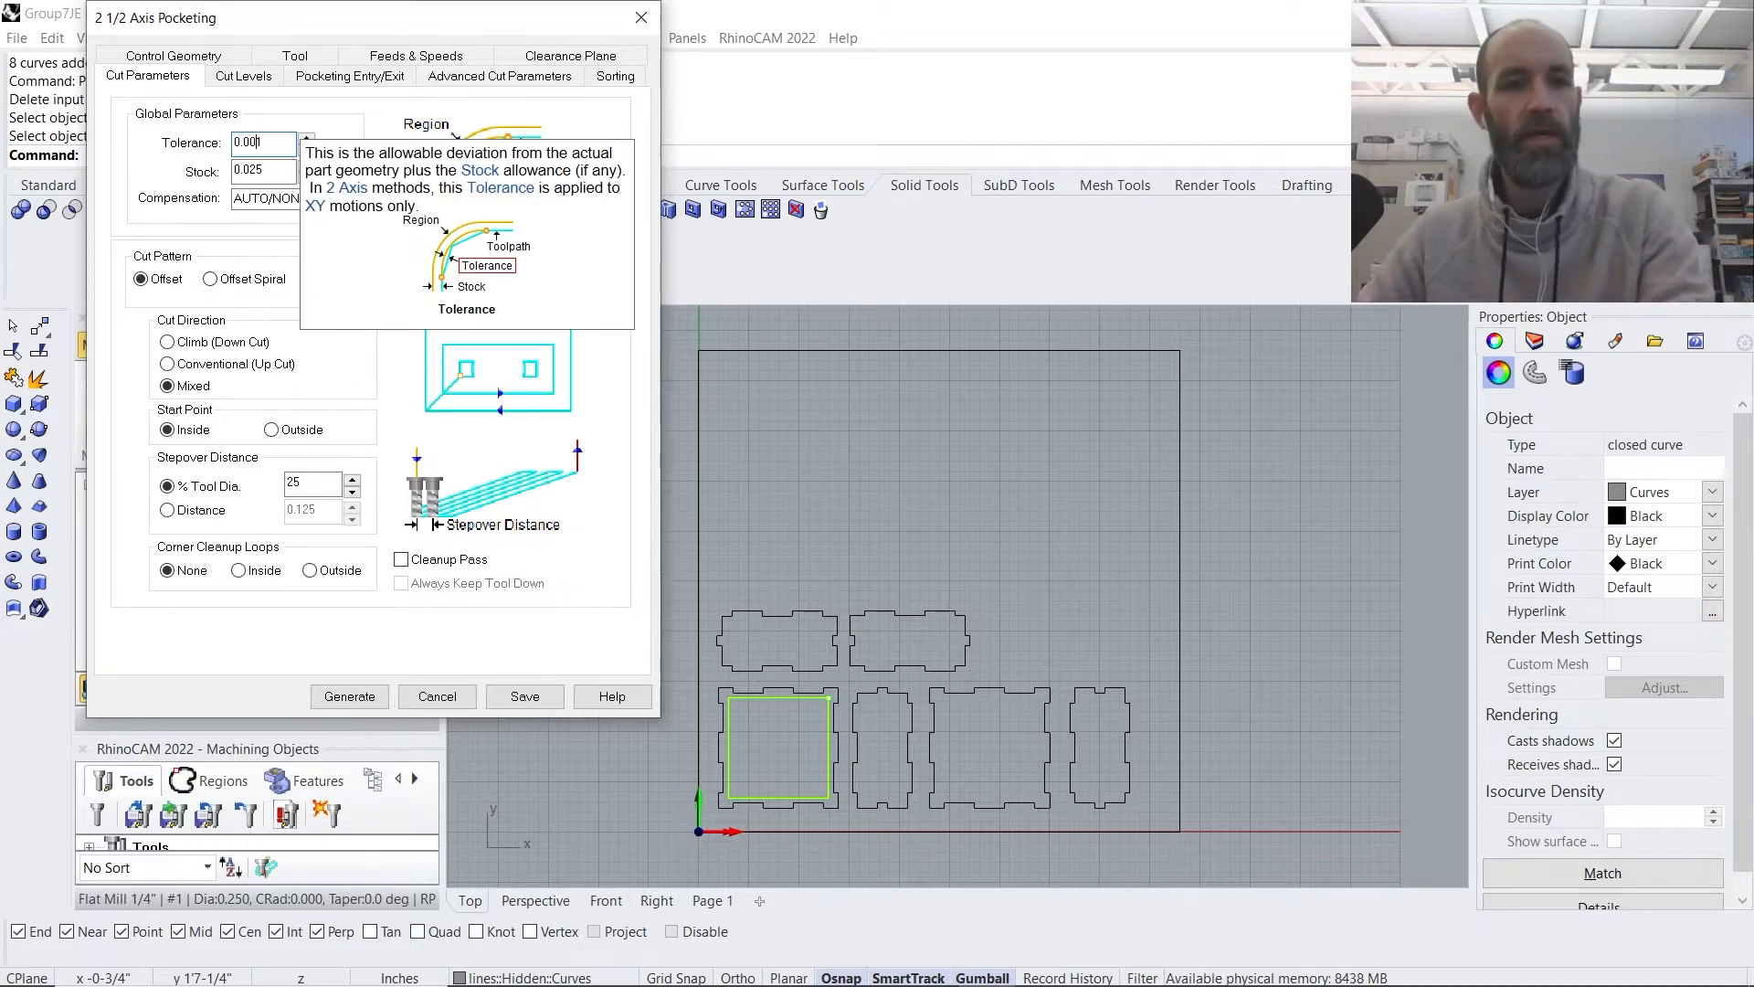
{"action": "type", "text": "0"}
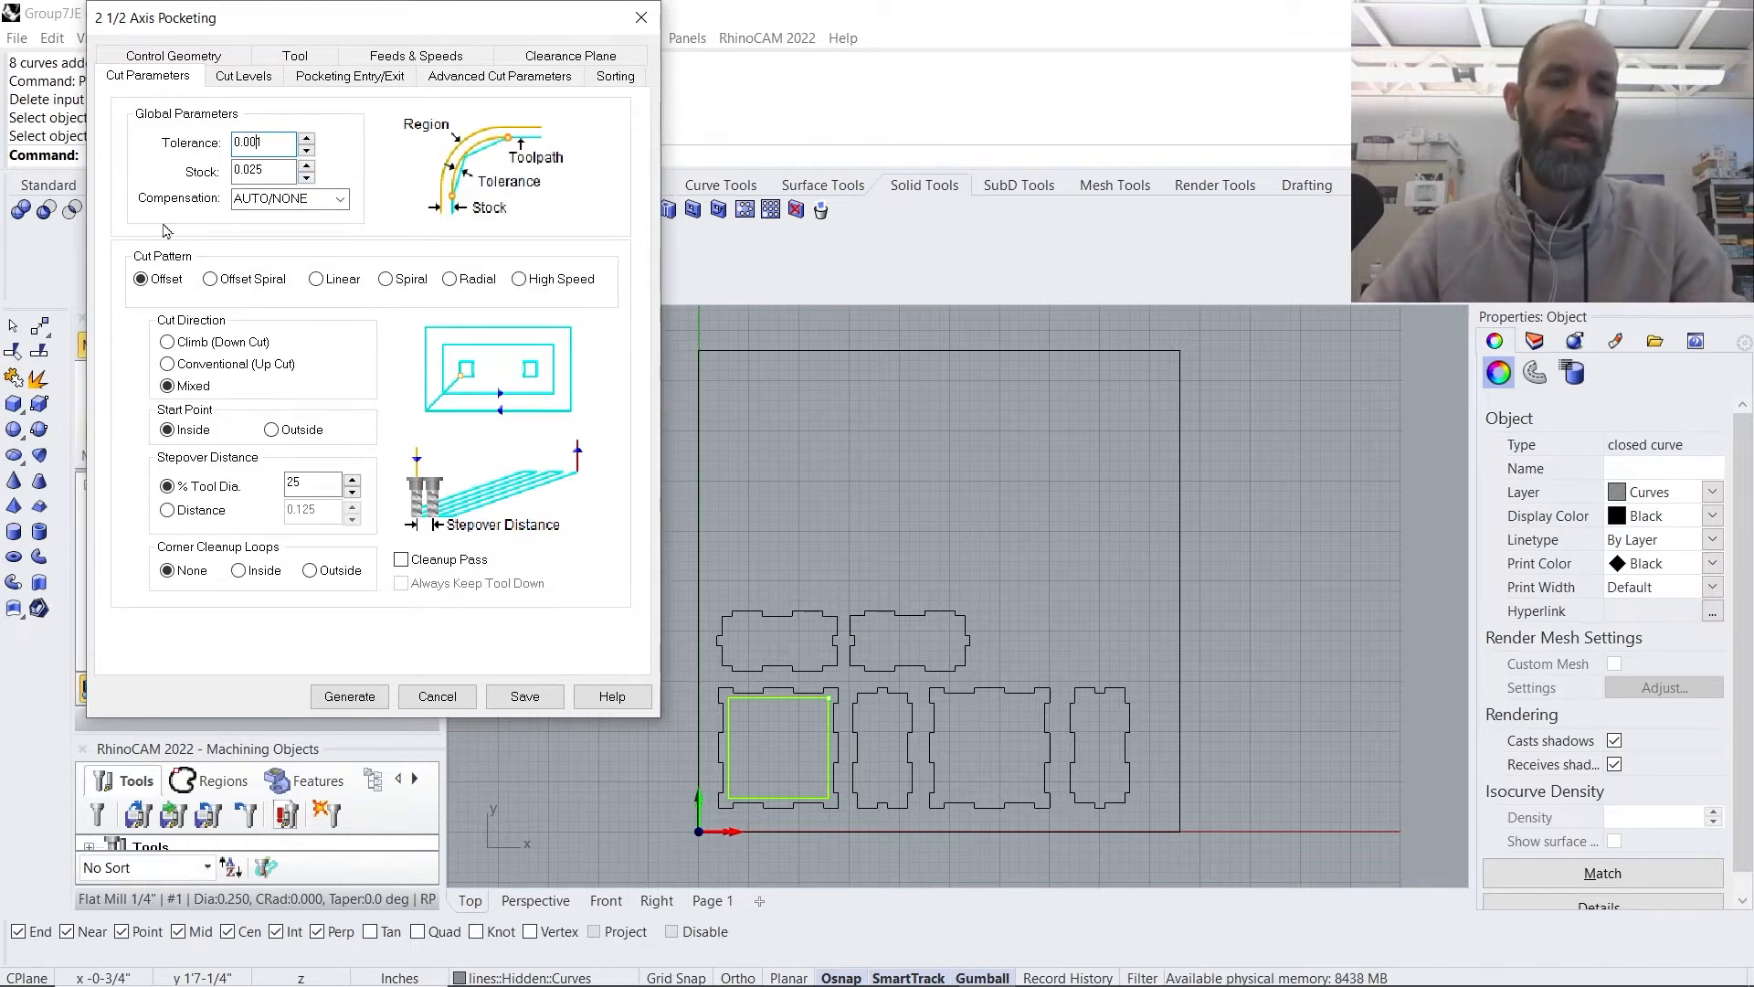
{"action": "type", "text": "1"}
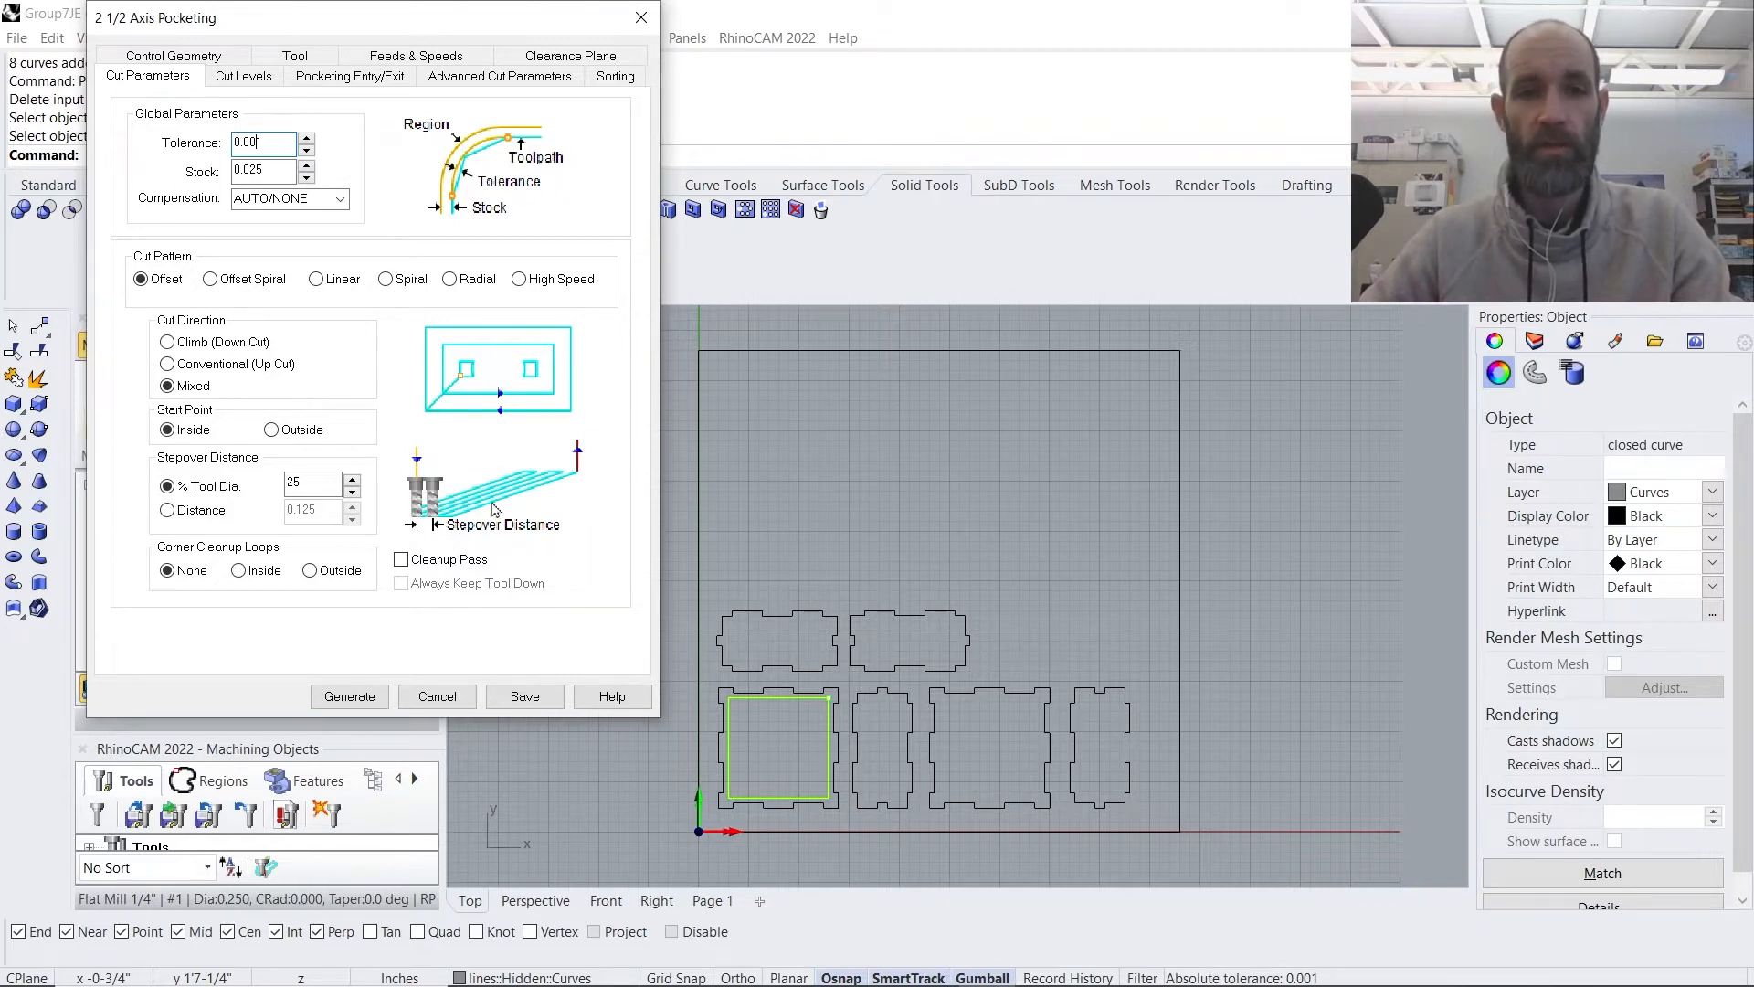
{"action": "double_click", "coordinate": [286, 484]}
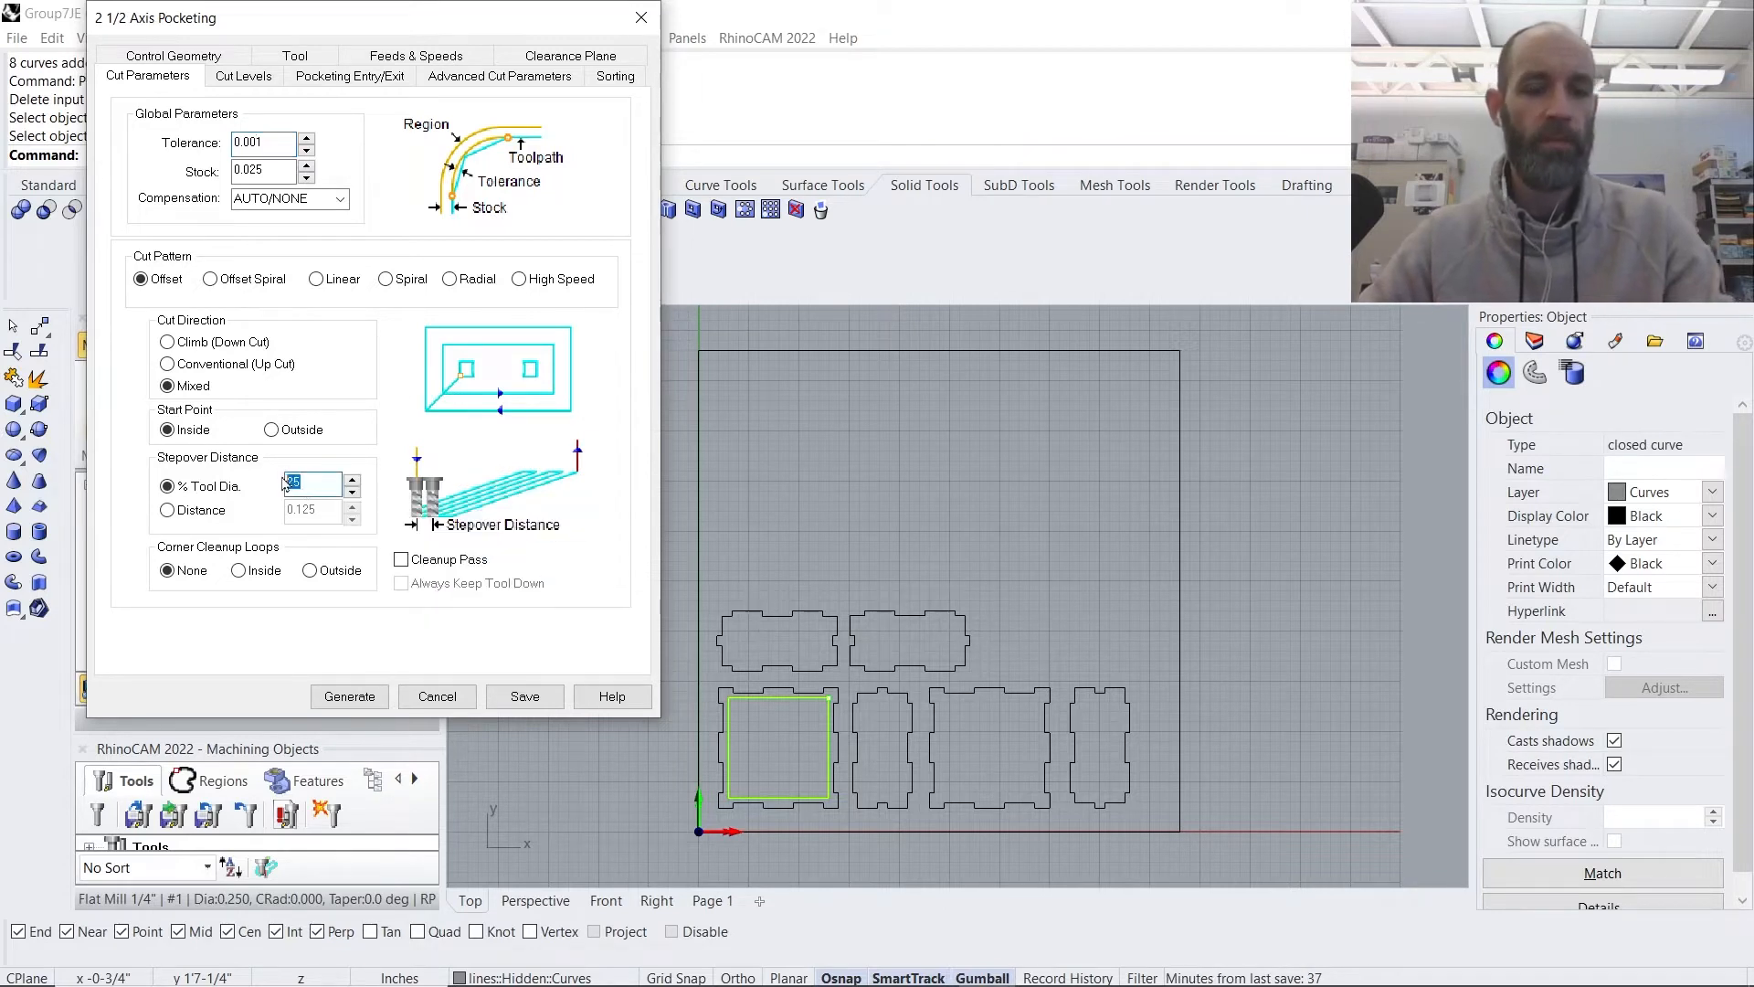
{"action": "type", "text": "50"}
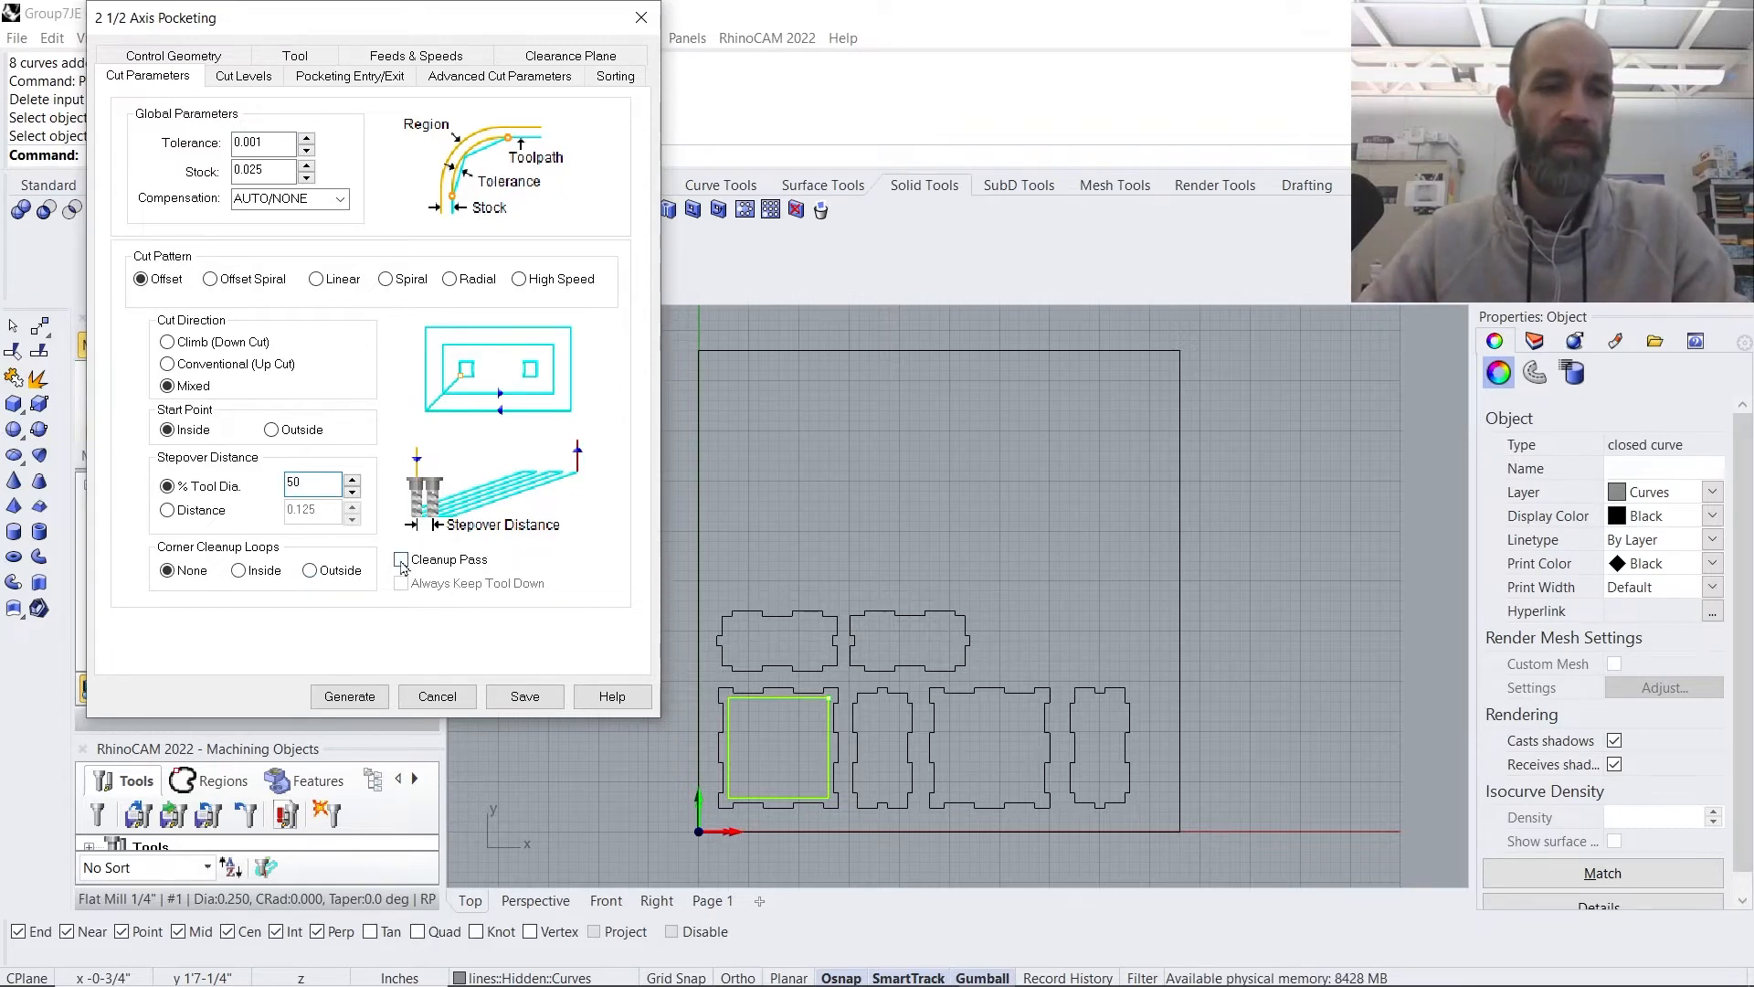
{"action": "mouse_move", "coordinate": [402, 568]}
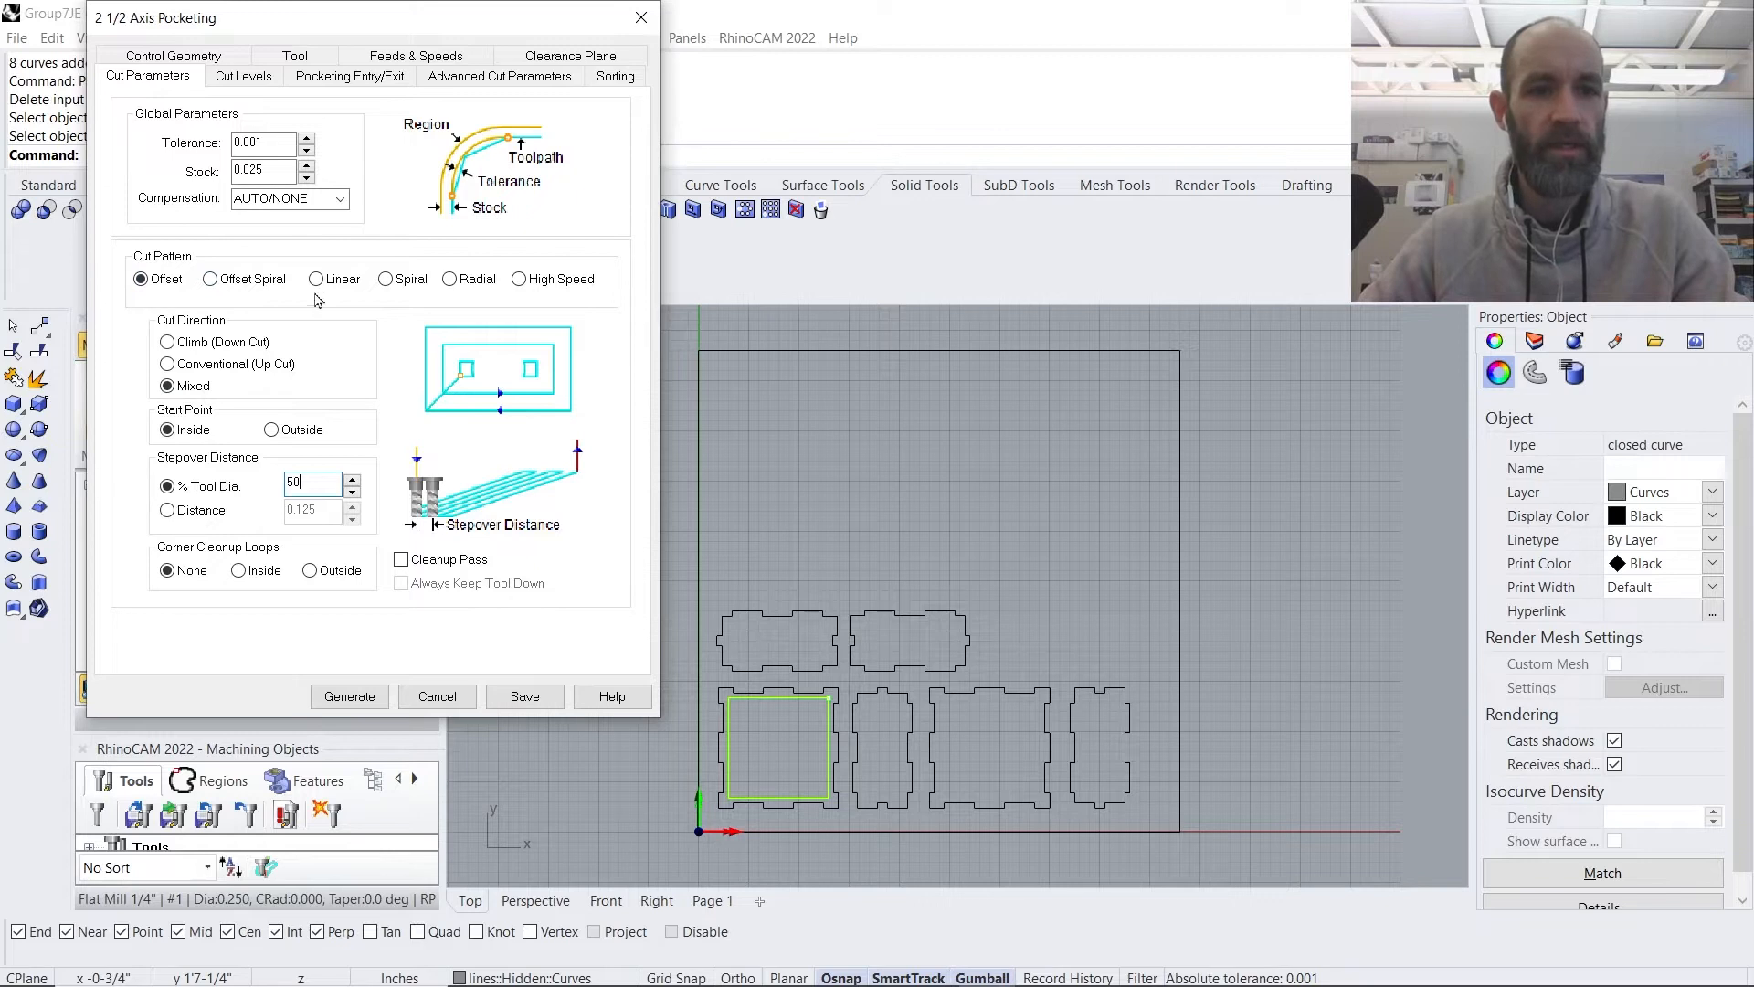
- Compare the Offset Spiral, Linear and Spiral cut patterns and return to Offset
{"action": "left_click", "coordinate": [212, 280]}
{"action": "left_click", "coordinate": [347, 283]}
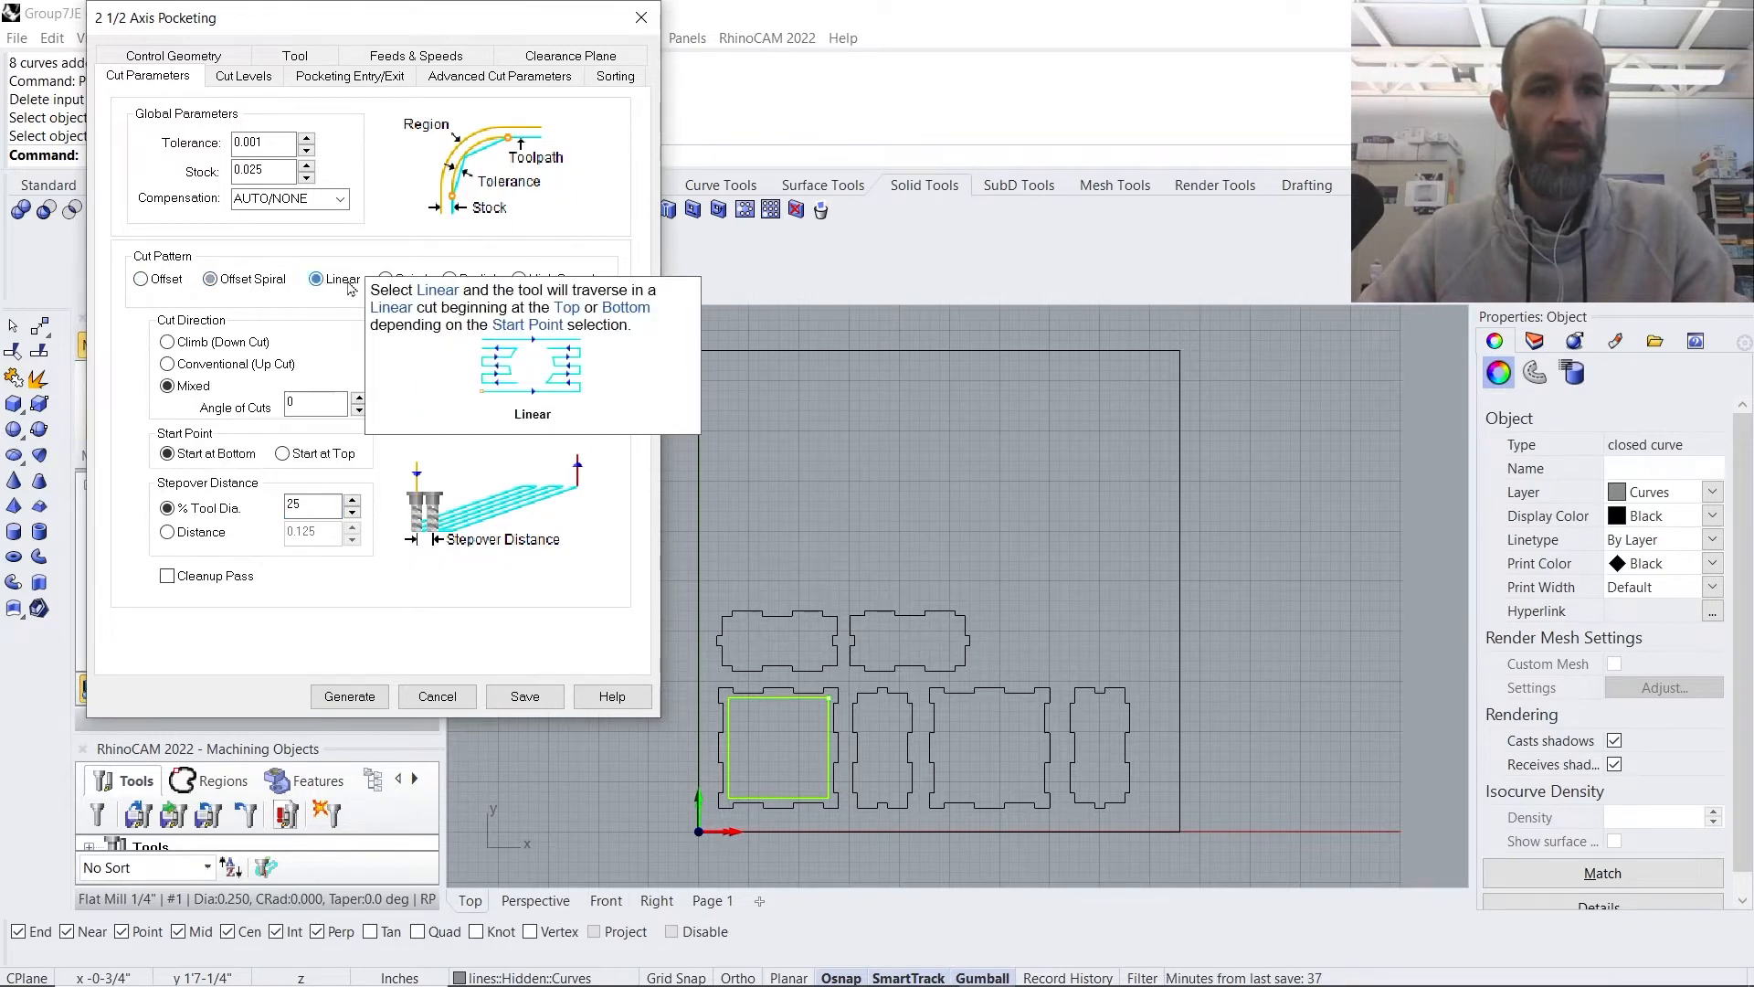
{"action": "left_click", "coordinate": [387, 279]}
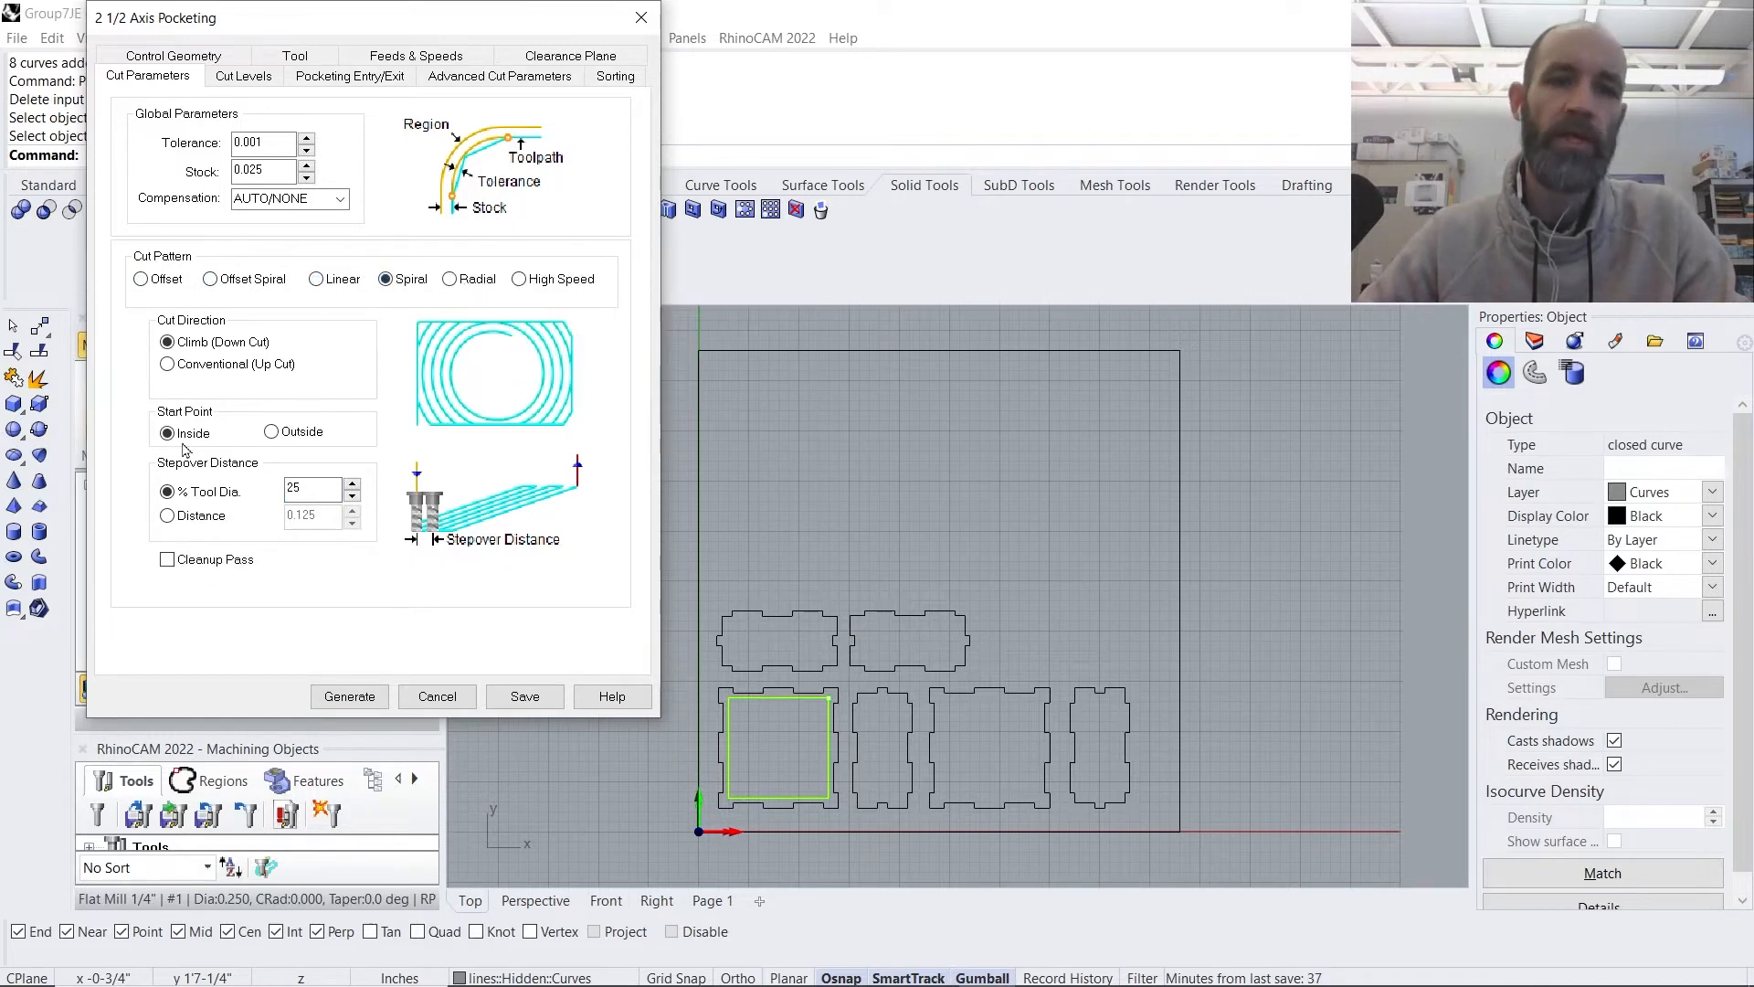
{"action": "left_click", "coordinate": [141, 280]}
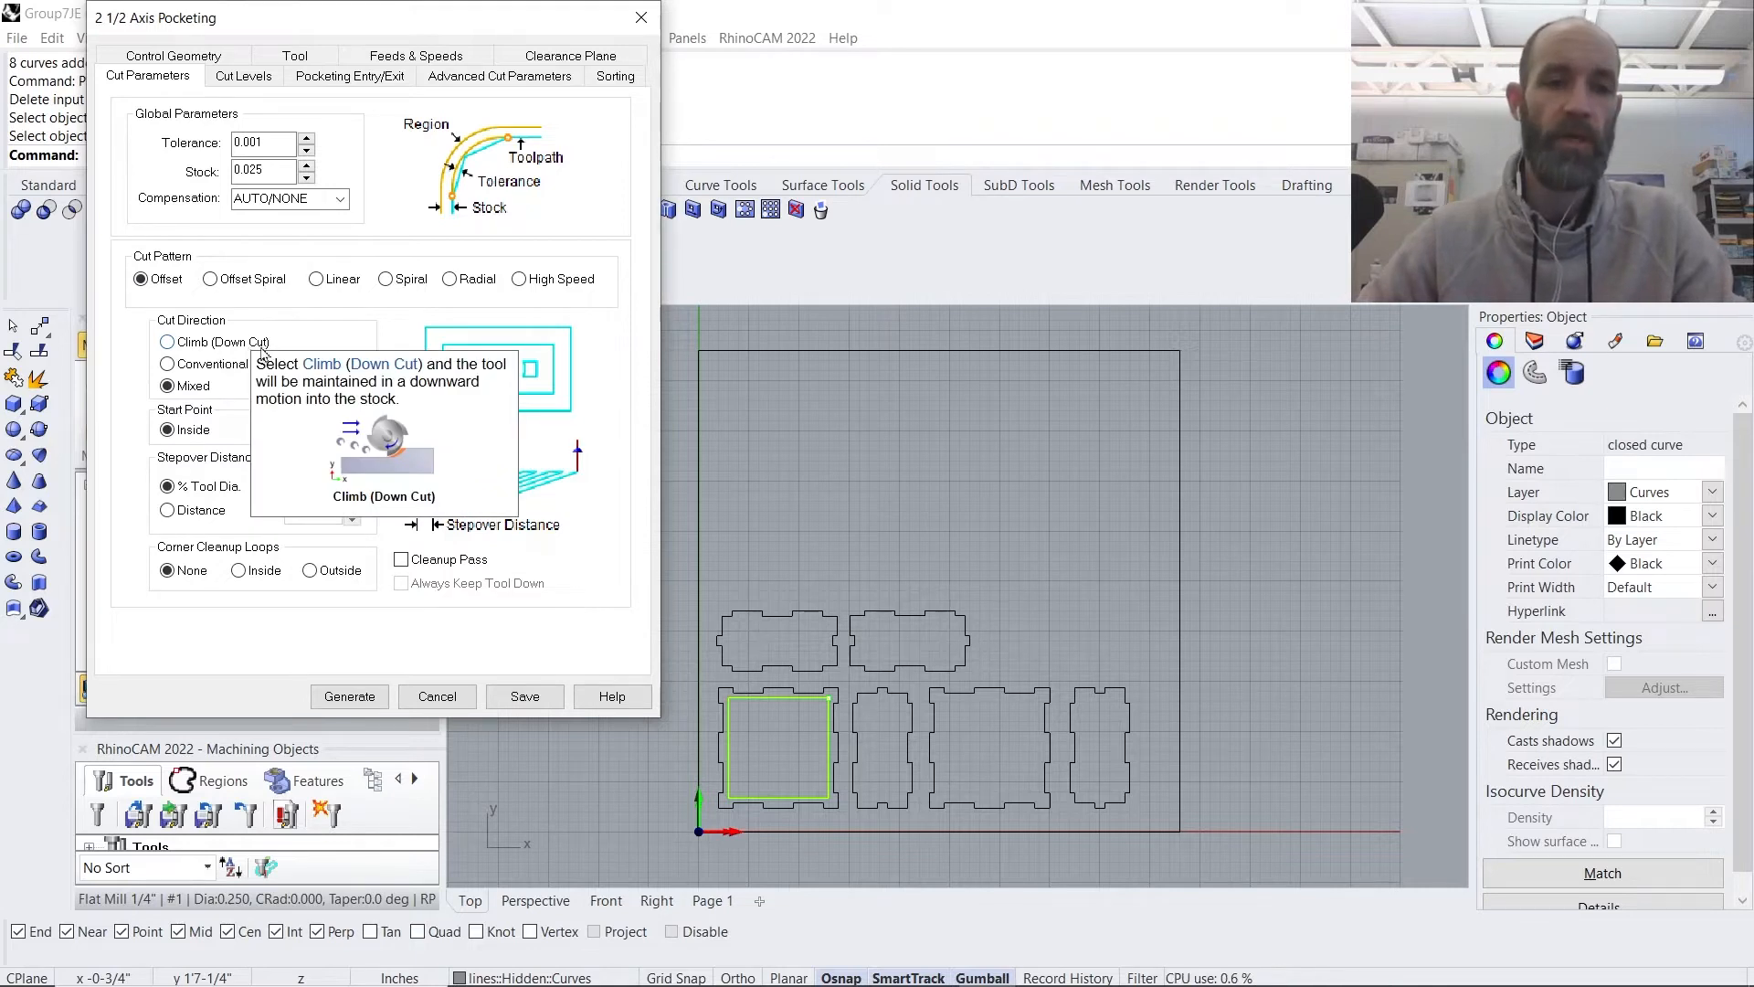
- Compare climb and conventional cutting, choose Climb (Down Cut) as the cut direction, and generate the pocketing toolpath
{"action": "left_click", "coordinate": [167, 343]}
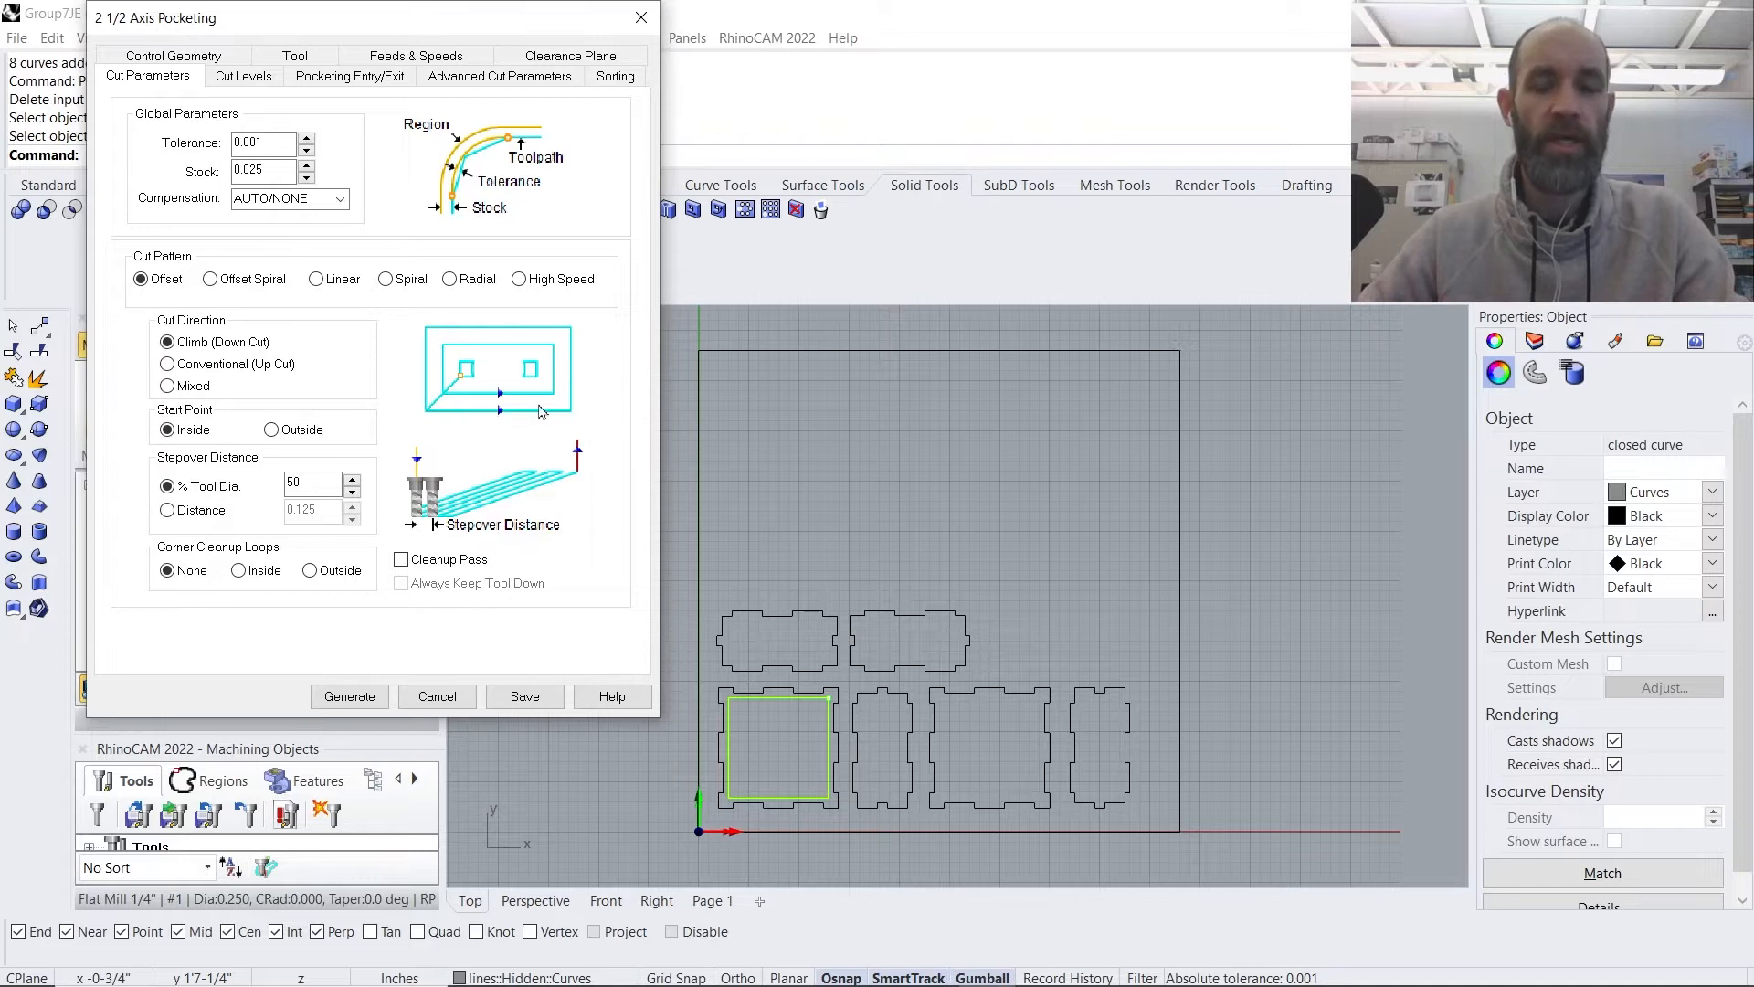
{"action": "left_click", "coordinate": [168, 364]}
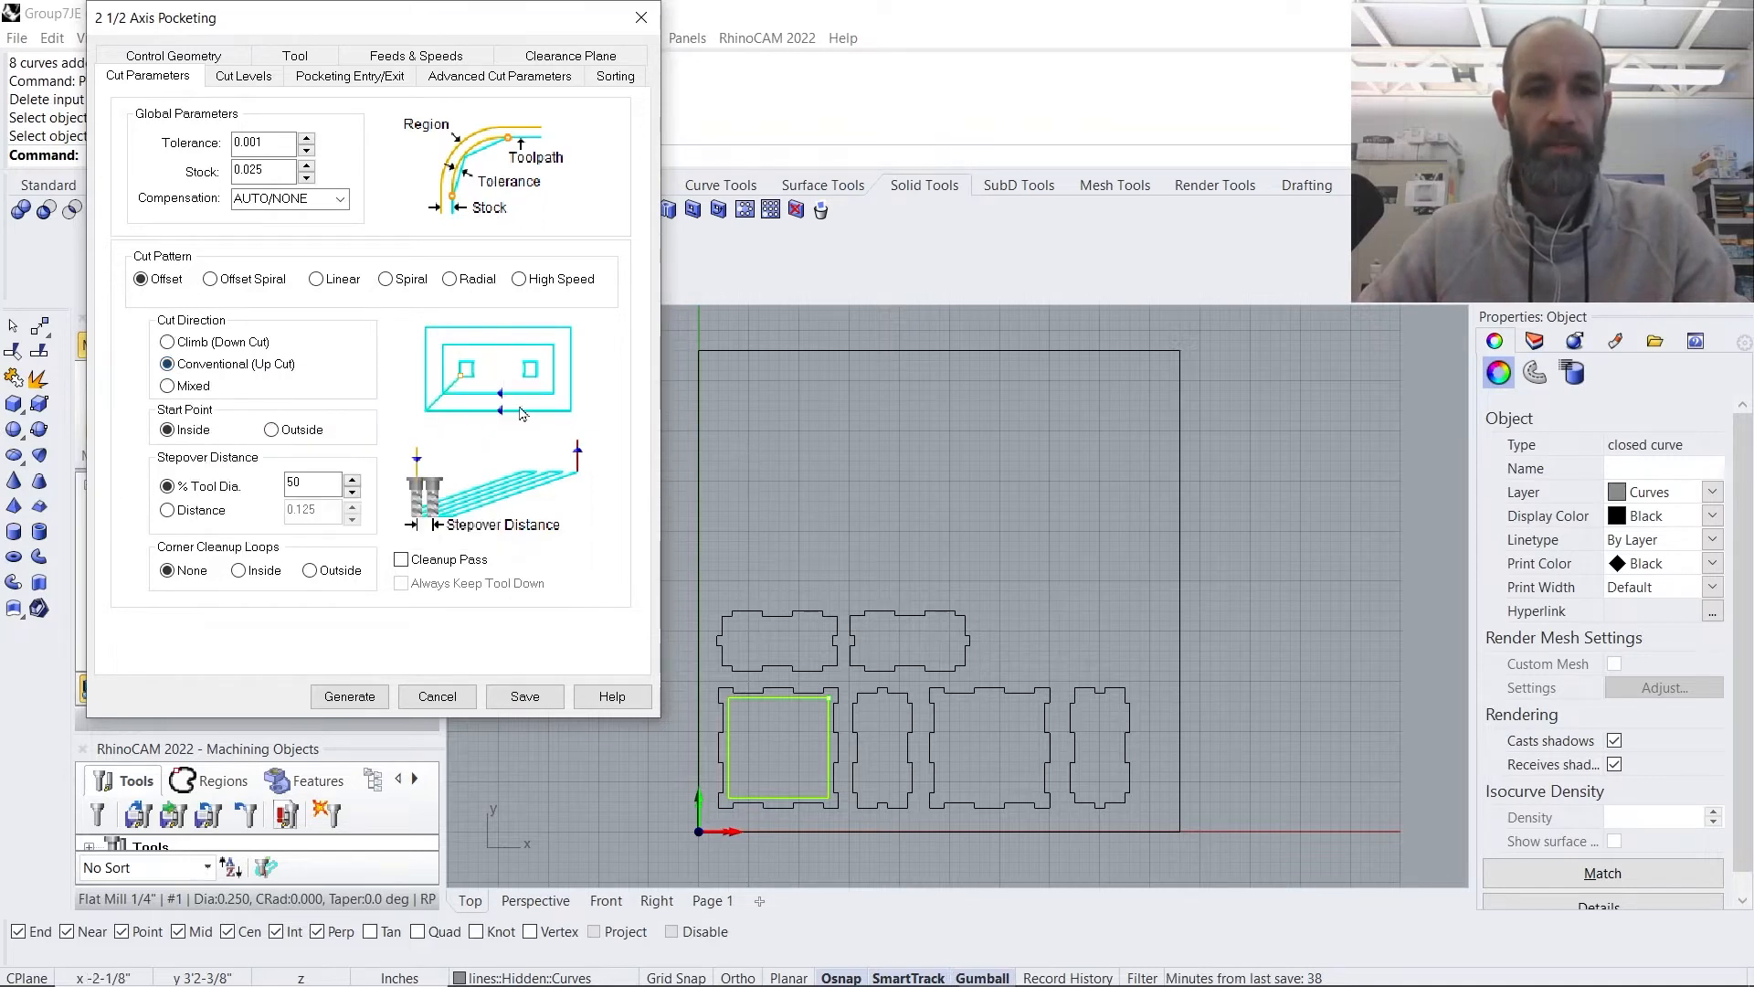
{"action": "left_click", "coordinate": [167, 343]}
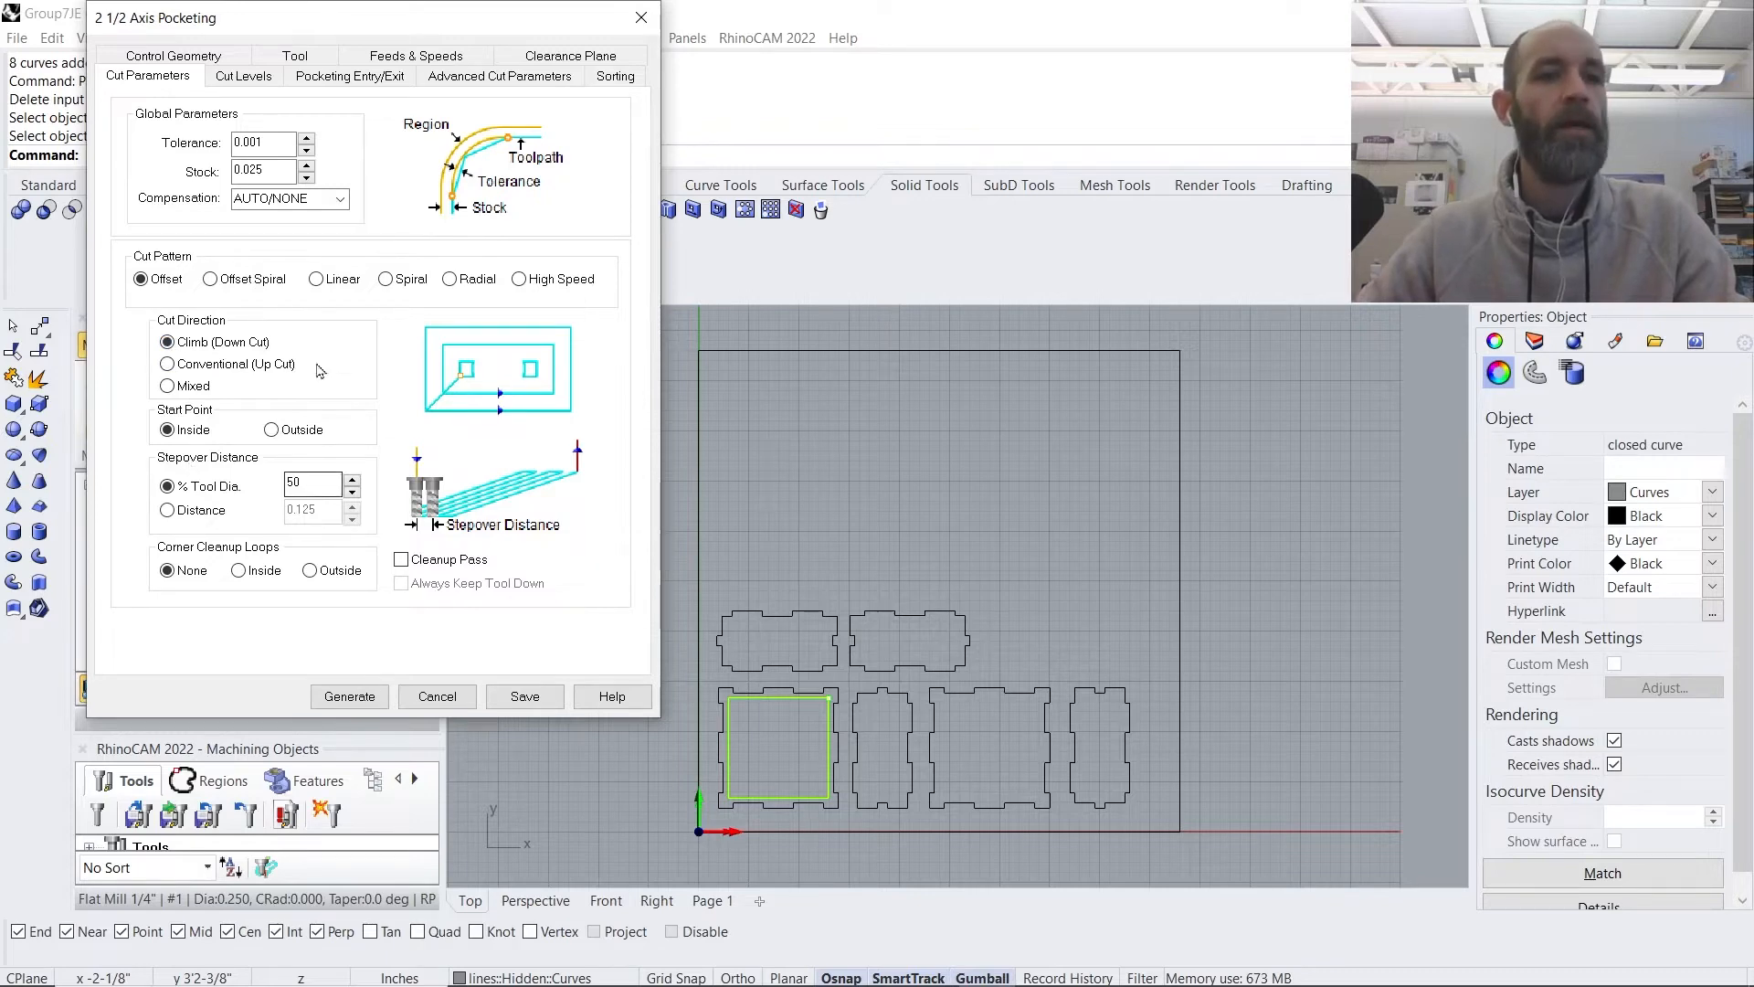
{"action": "left_click", "coordinate": [350, 696]}
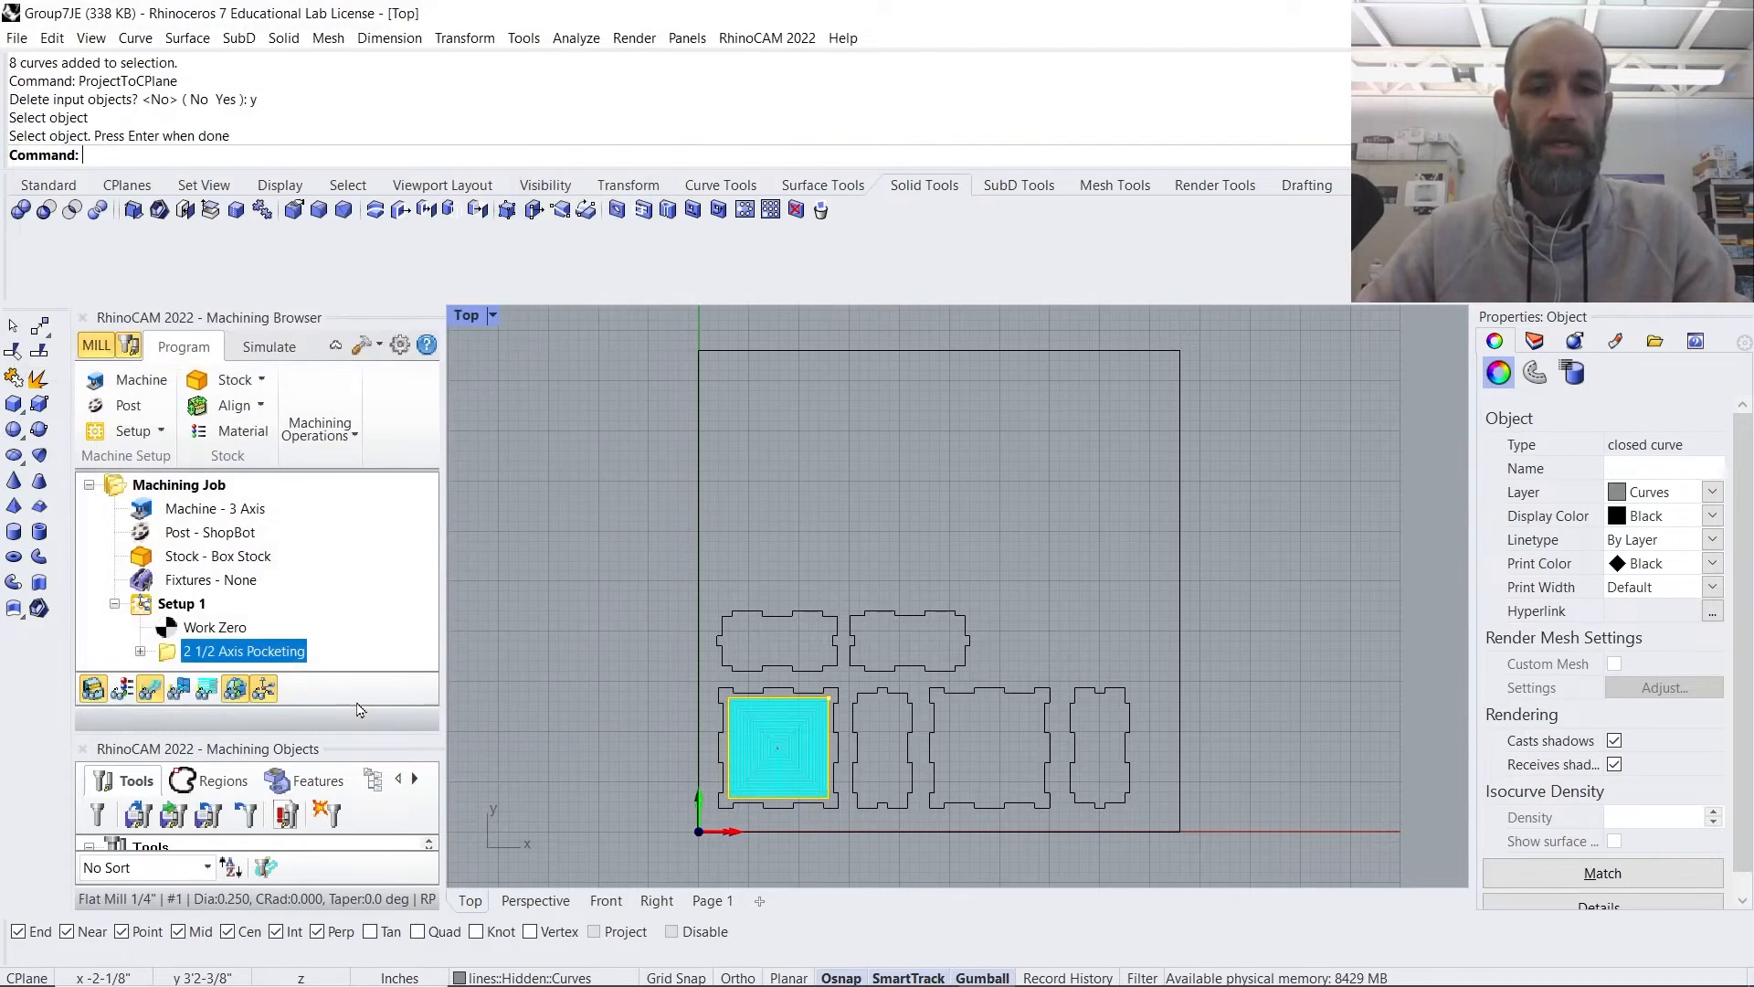
- Examine the generated pocketing toolpath from above and its entry and exit motions up close in the Front view
{"action": "scroll", "coordinate": [766, 768], "scroll_direction": "up", "scroll_amount": 6}
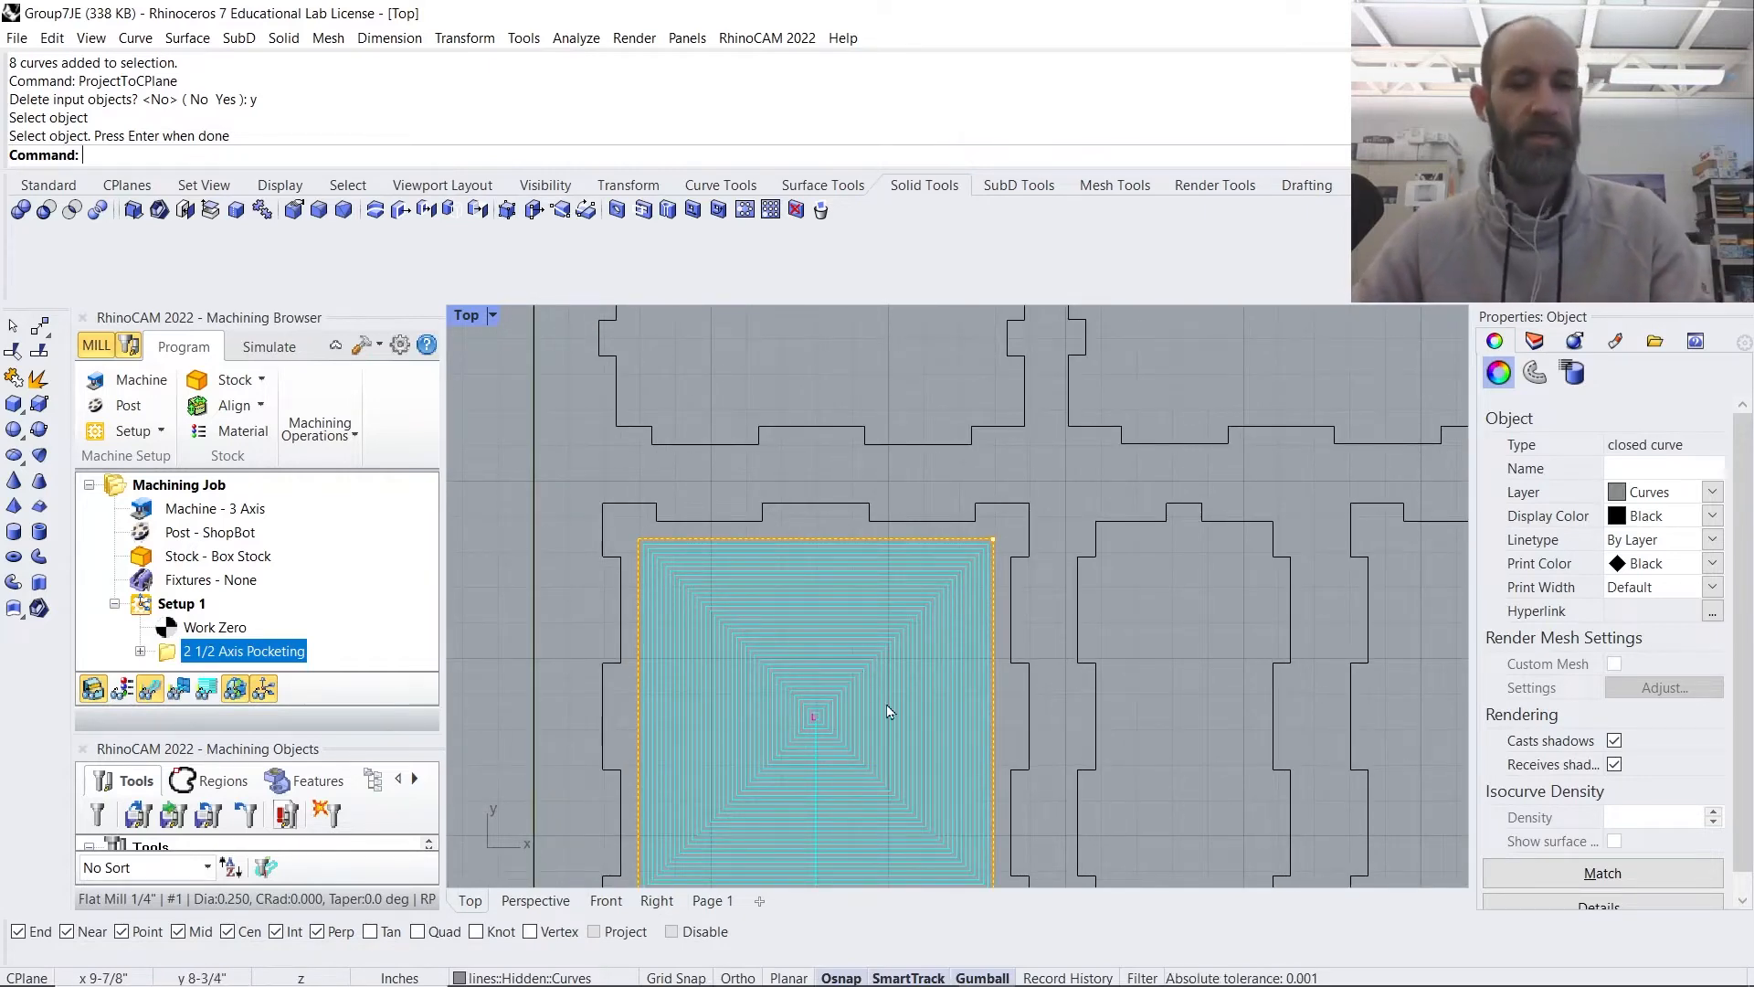
{"action": "right_click_drag", "start_coordinate": [903, 722], "coordinate": [929, 584]}
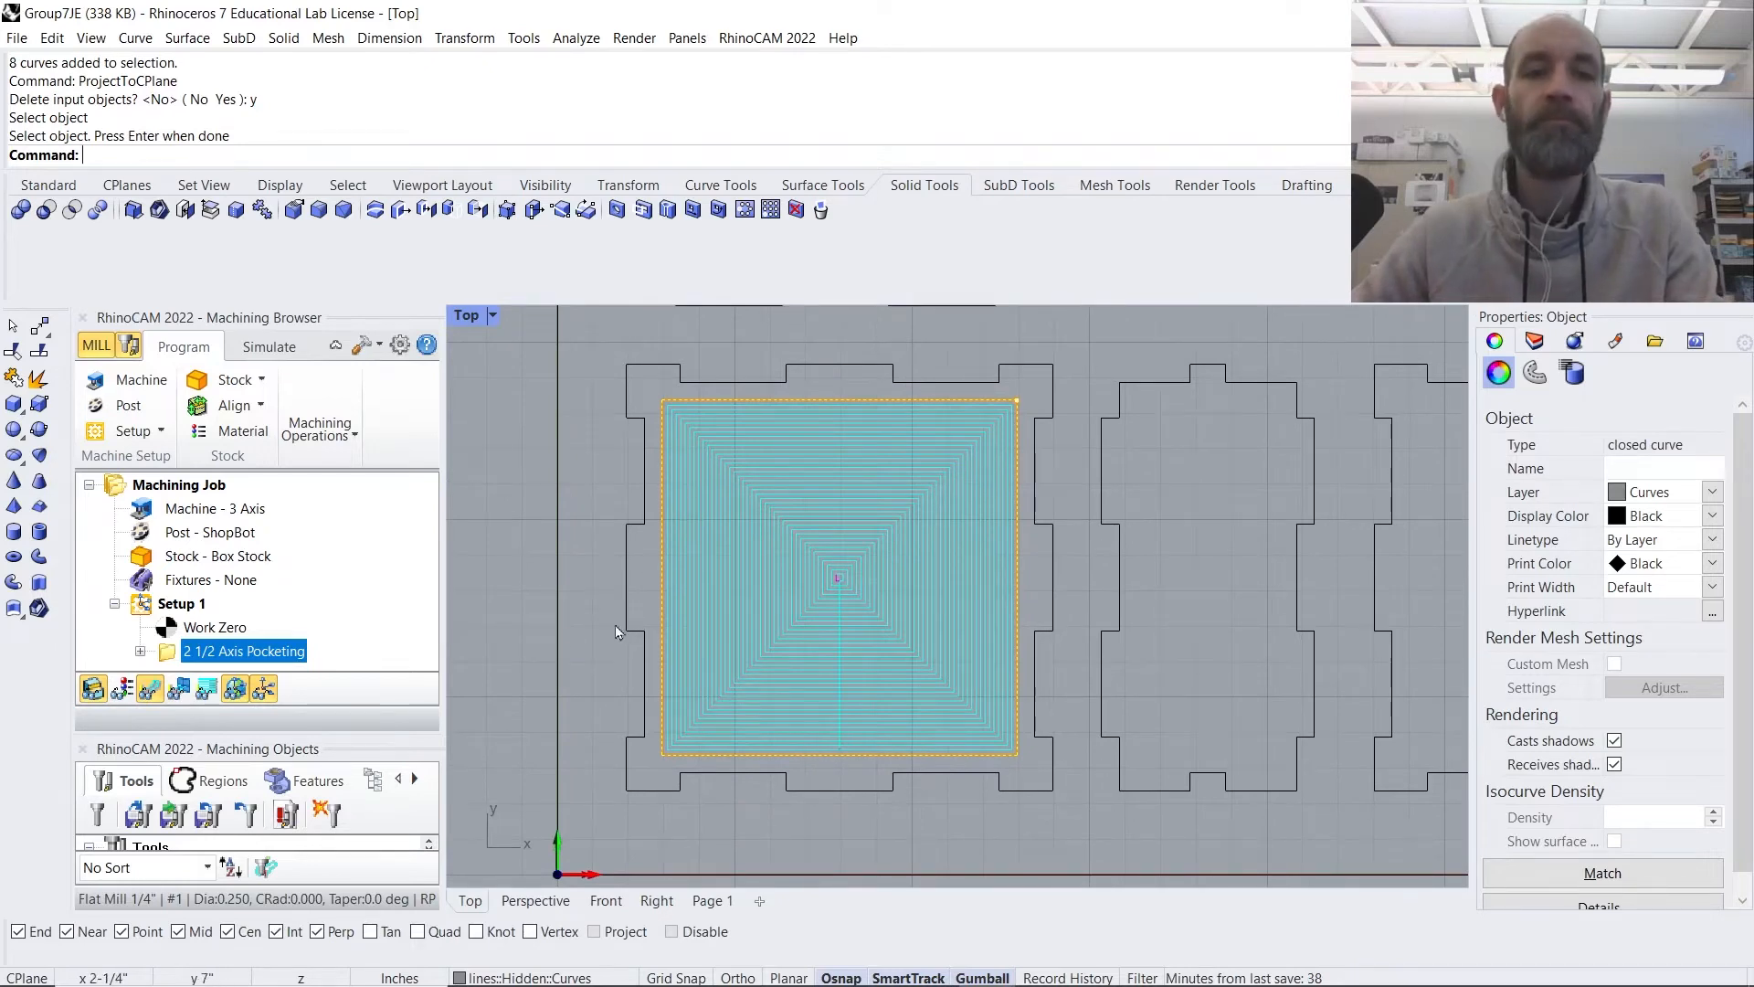
{"action": "double_click", "coordinate": [468, 316]}
{"action": "scroll", "coordinate": [548, 667], "scroll_direction": "up", "scroll_amount": 5}
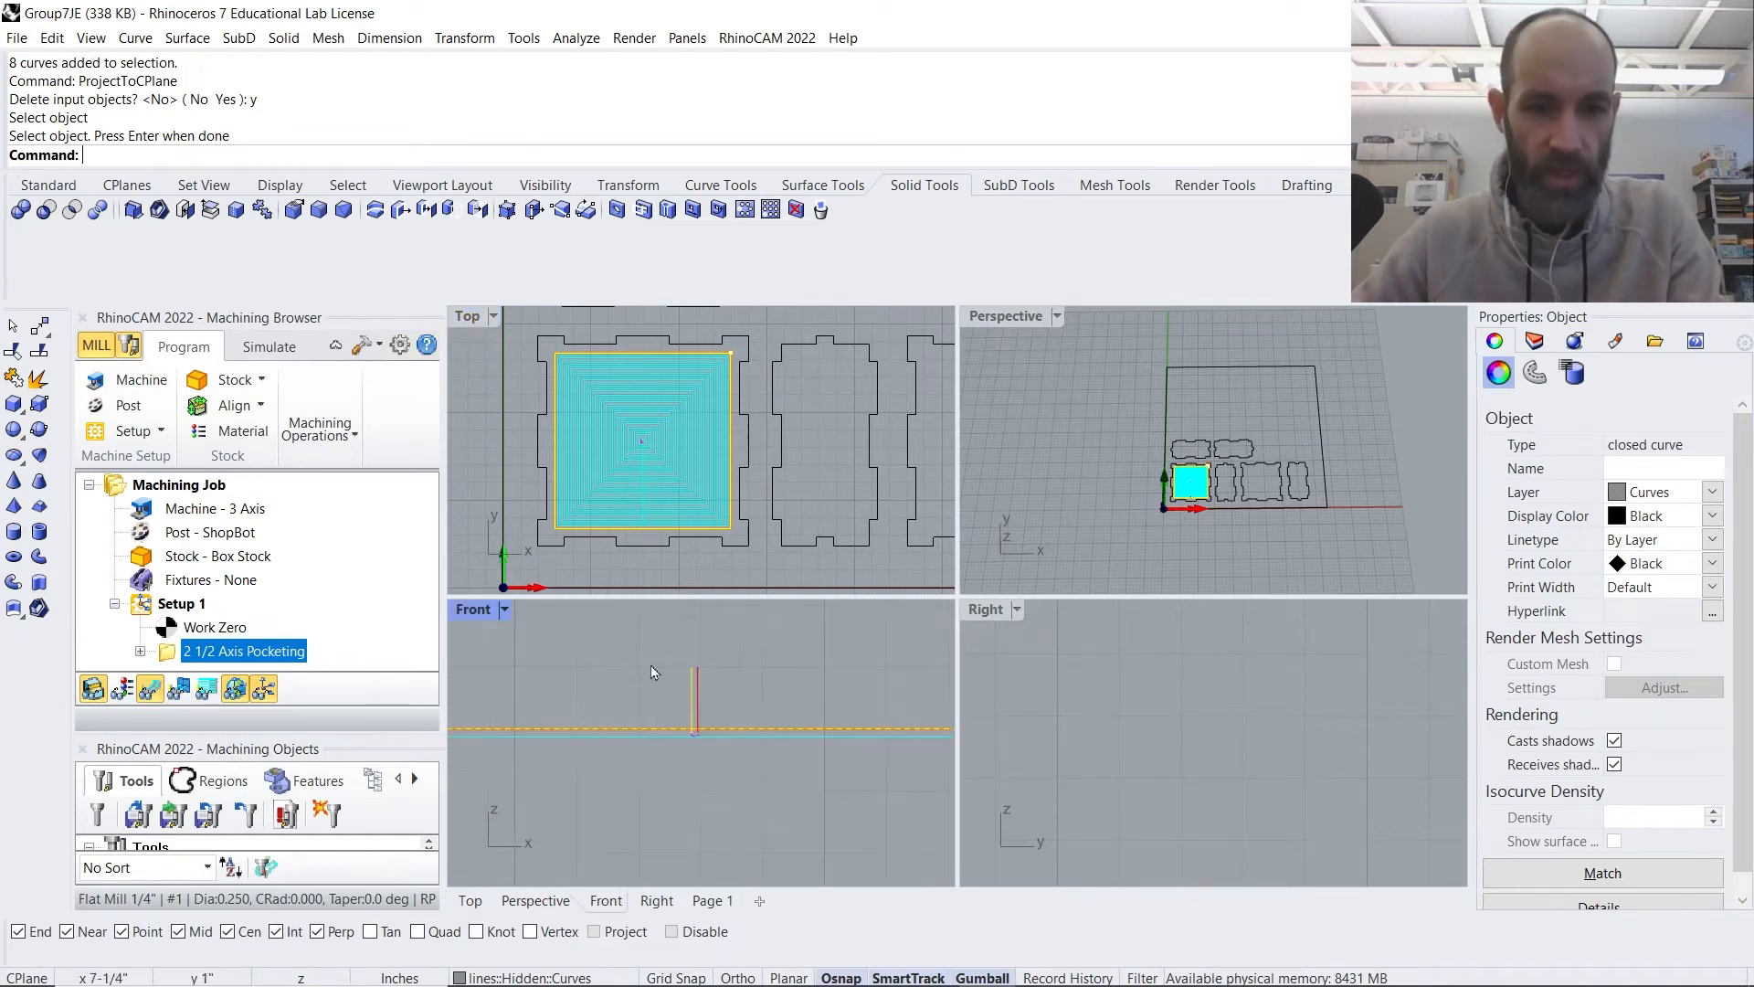
{"action": "double_click", "coordinate": [460, 616]}
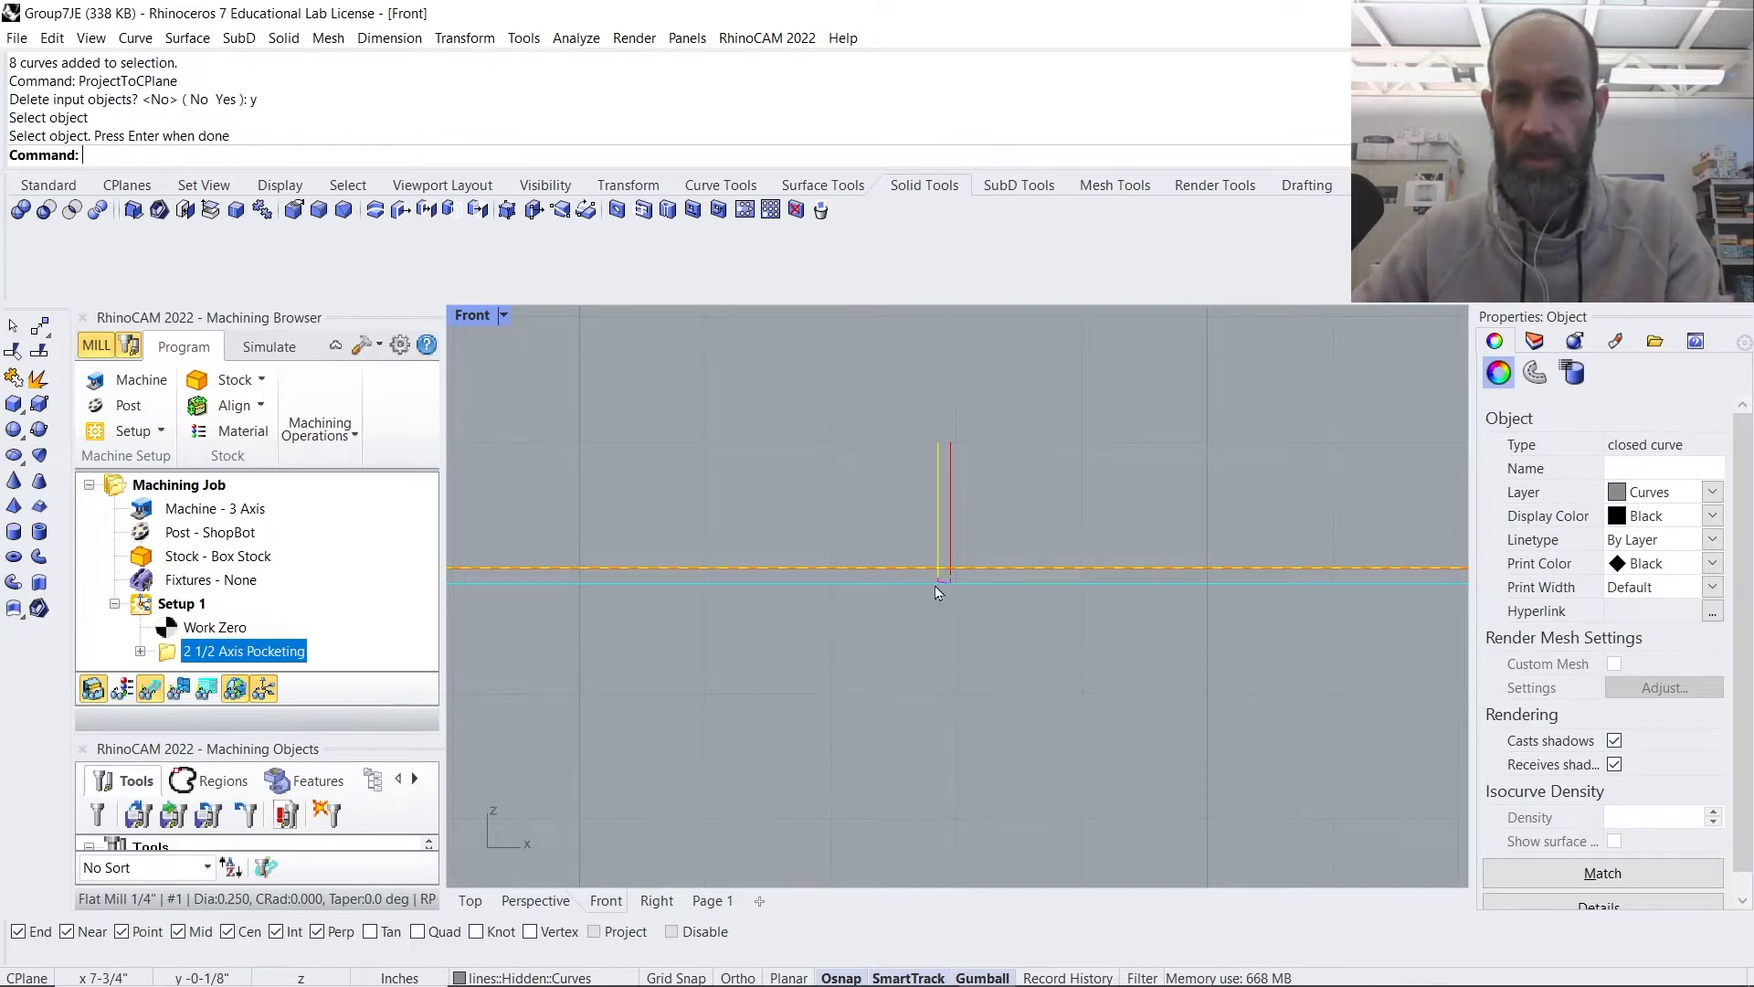
{"action": "scroll", "coordinate": [941, 585], "scroll_direction": "up", "scroll_amount": 5}
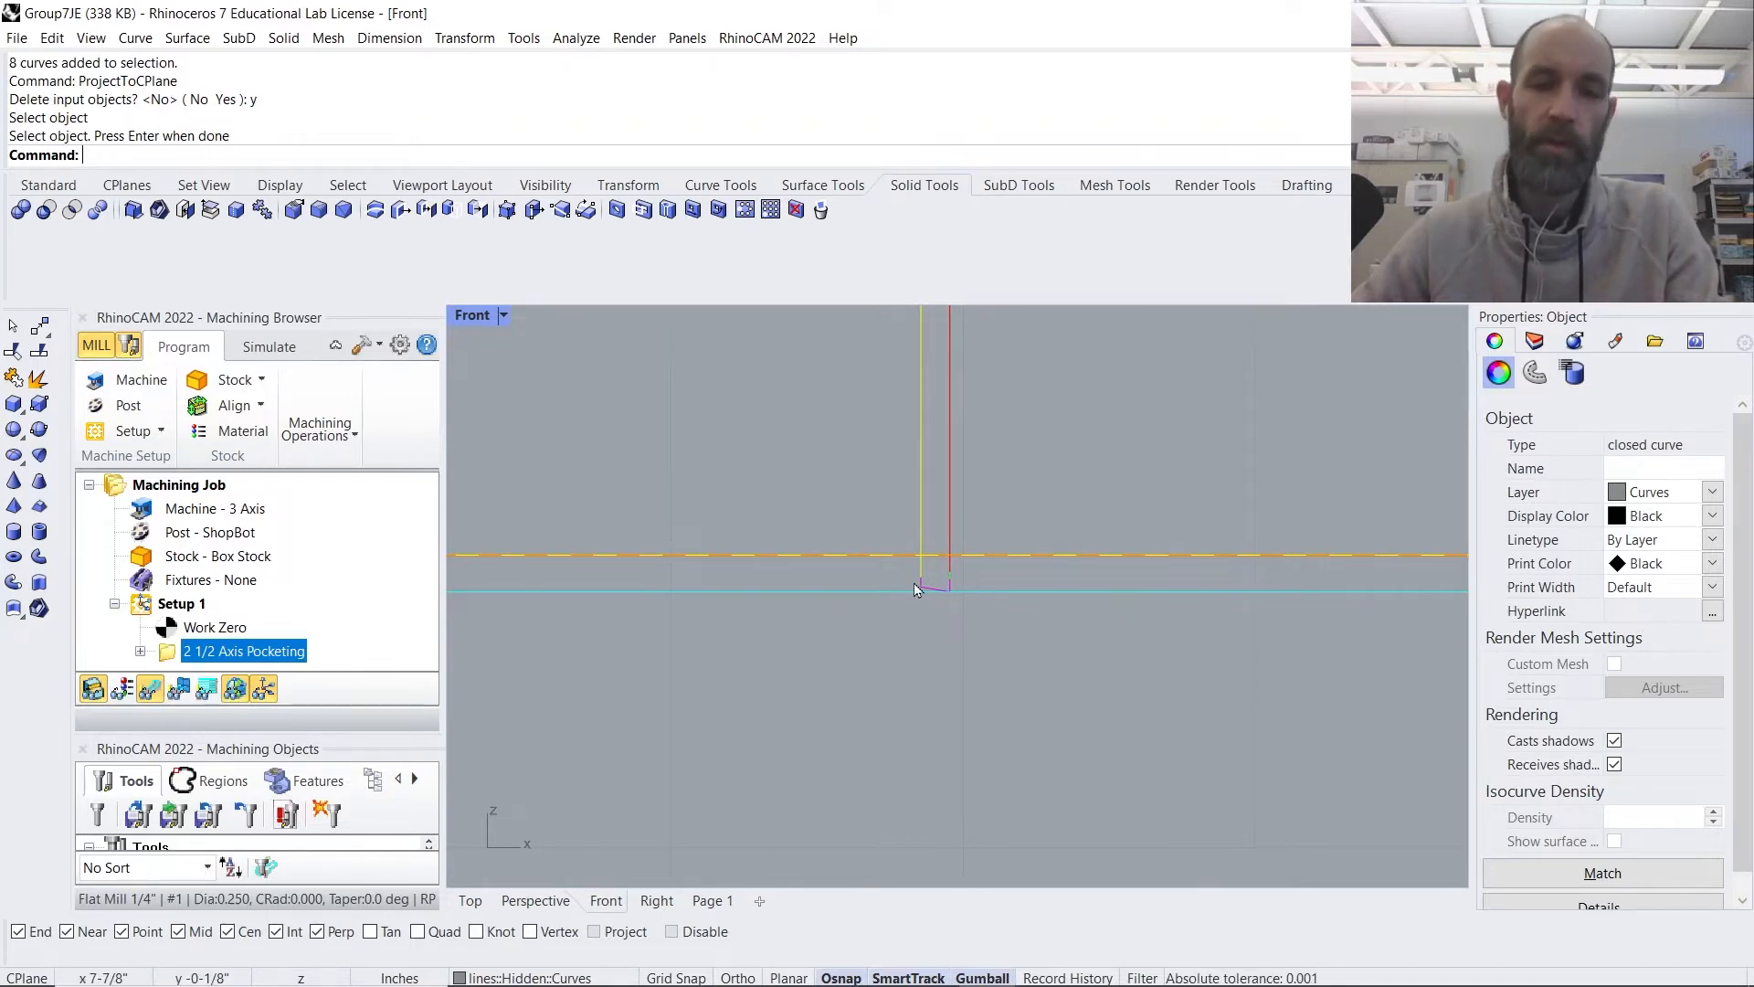
- Set the engage motion height of the 2 1/2 Axis Pocketing operation to 0.6 and regenerate the toolpath
{"action": "double_click", "coordinate": [170, 654]}
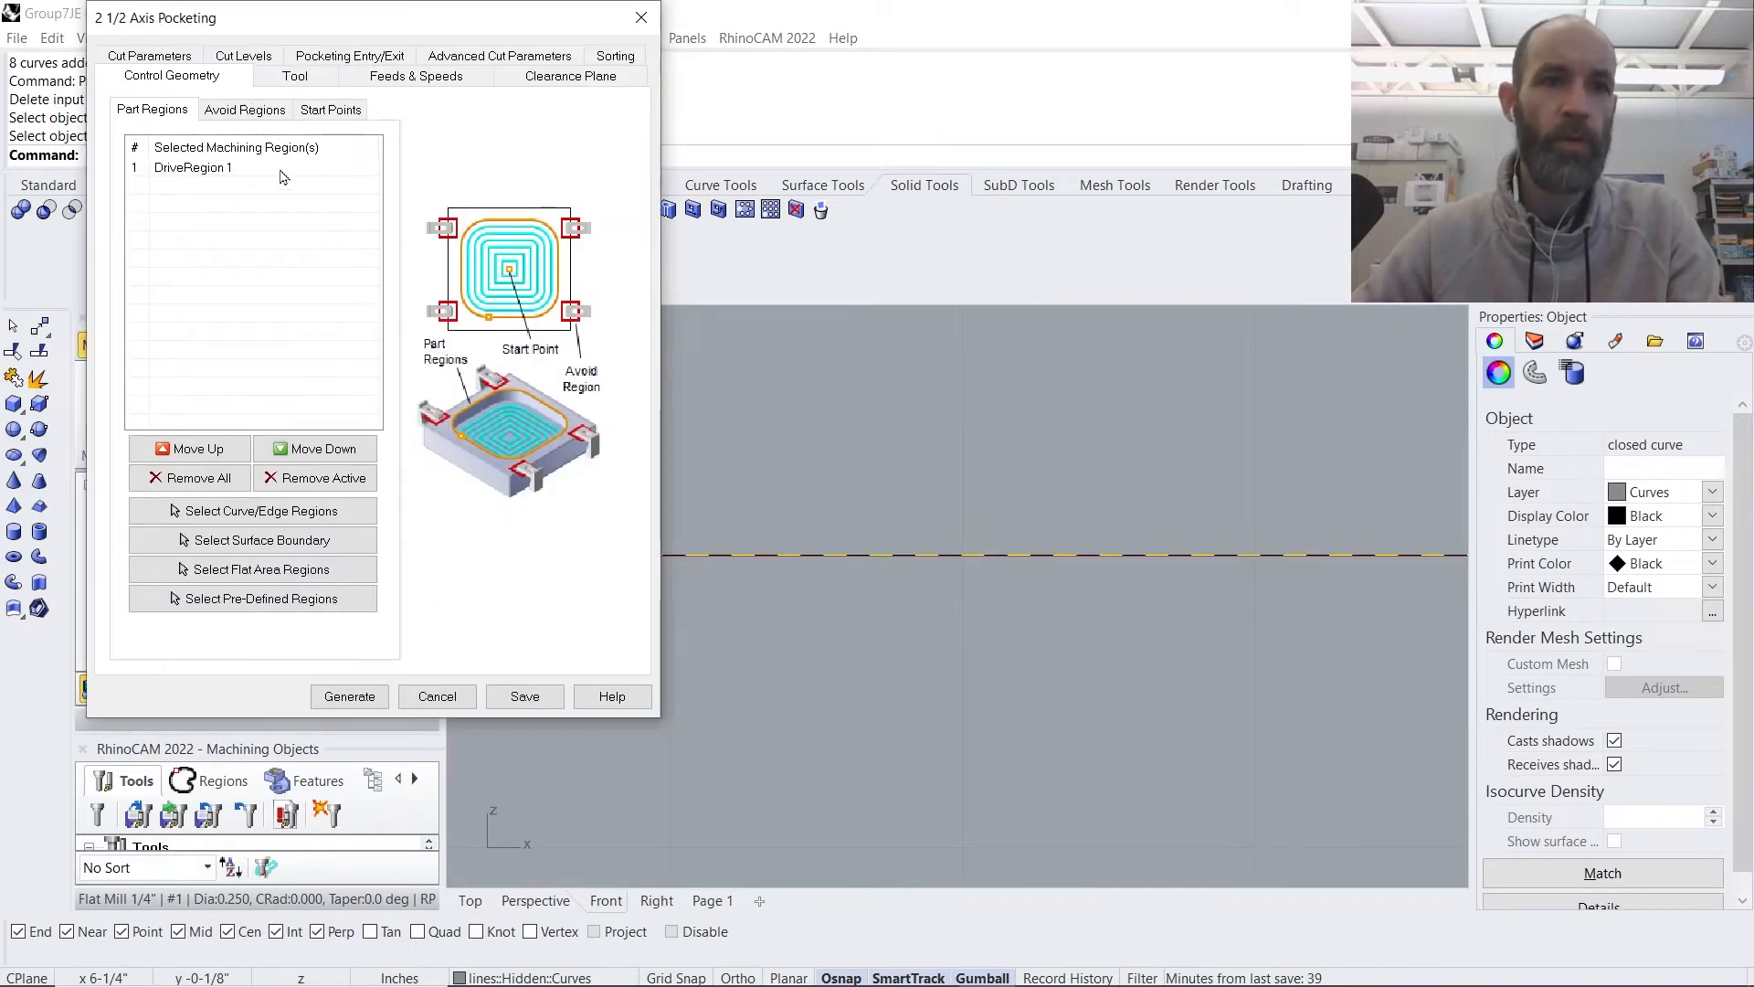
{"action": "left_click", "coordinate": [359, 57]}
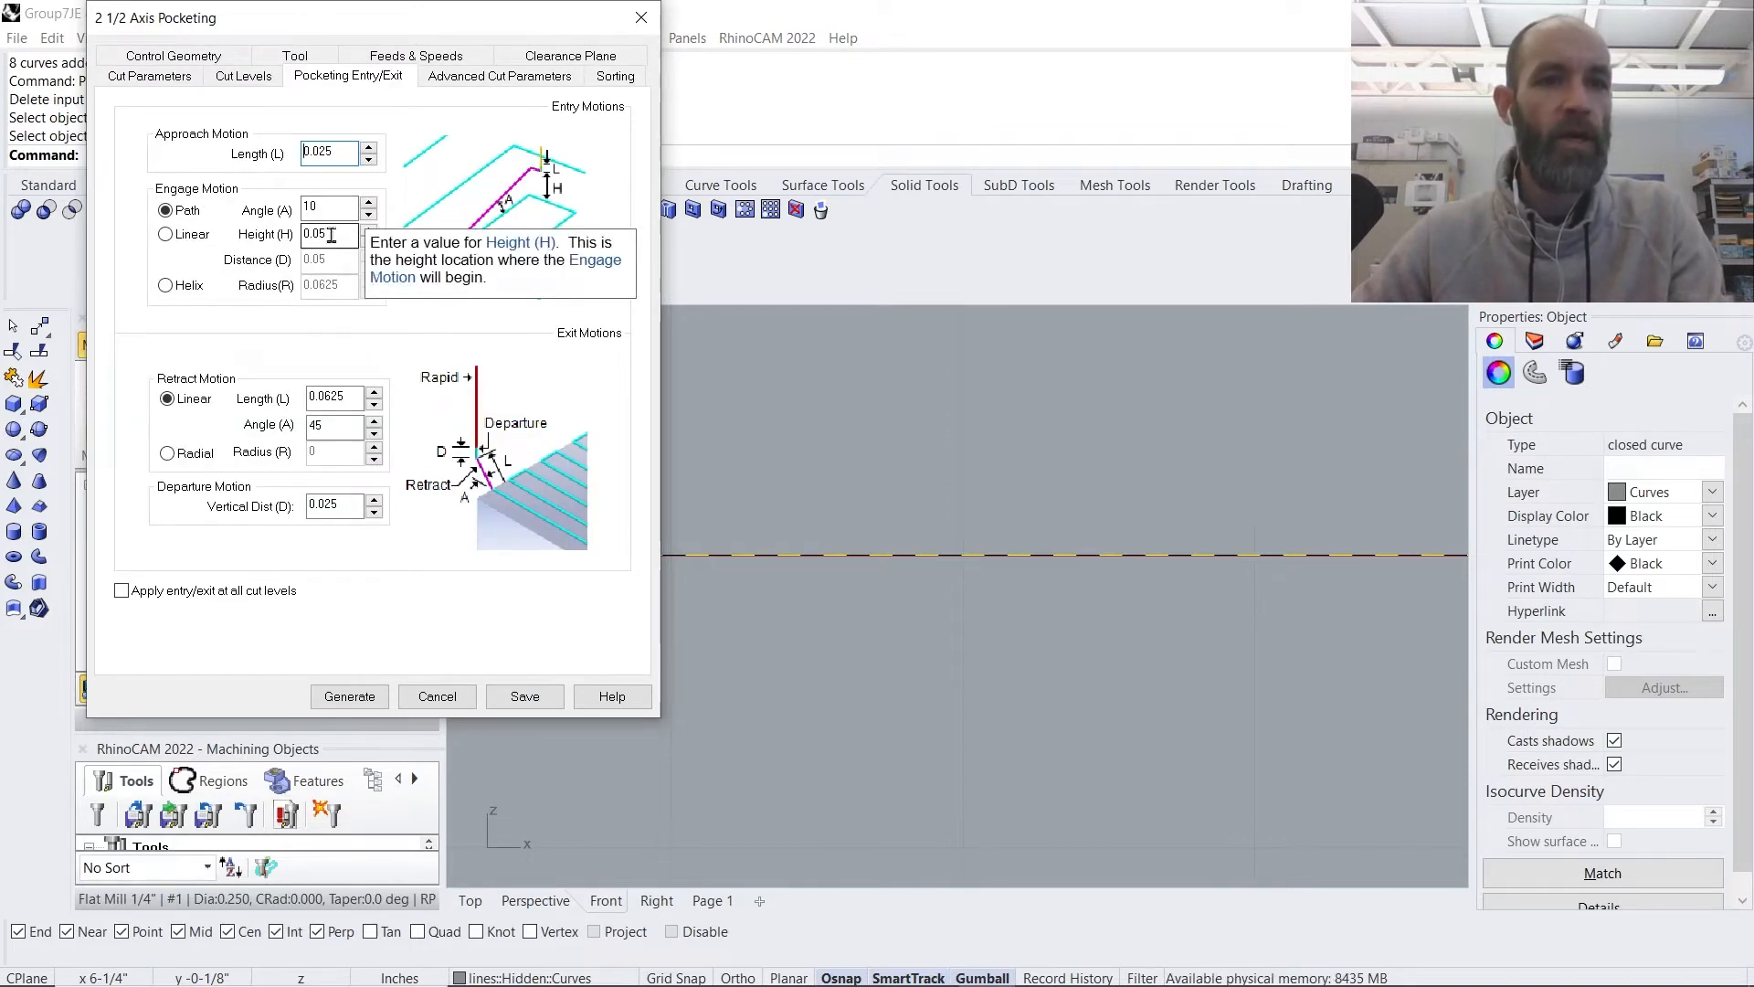
{"action": "left_click_drag", "start_coordinate": [322, 235], "coordinate": [370, 268]}
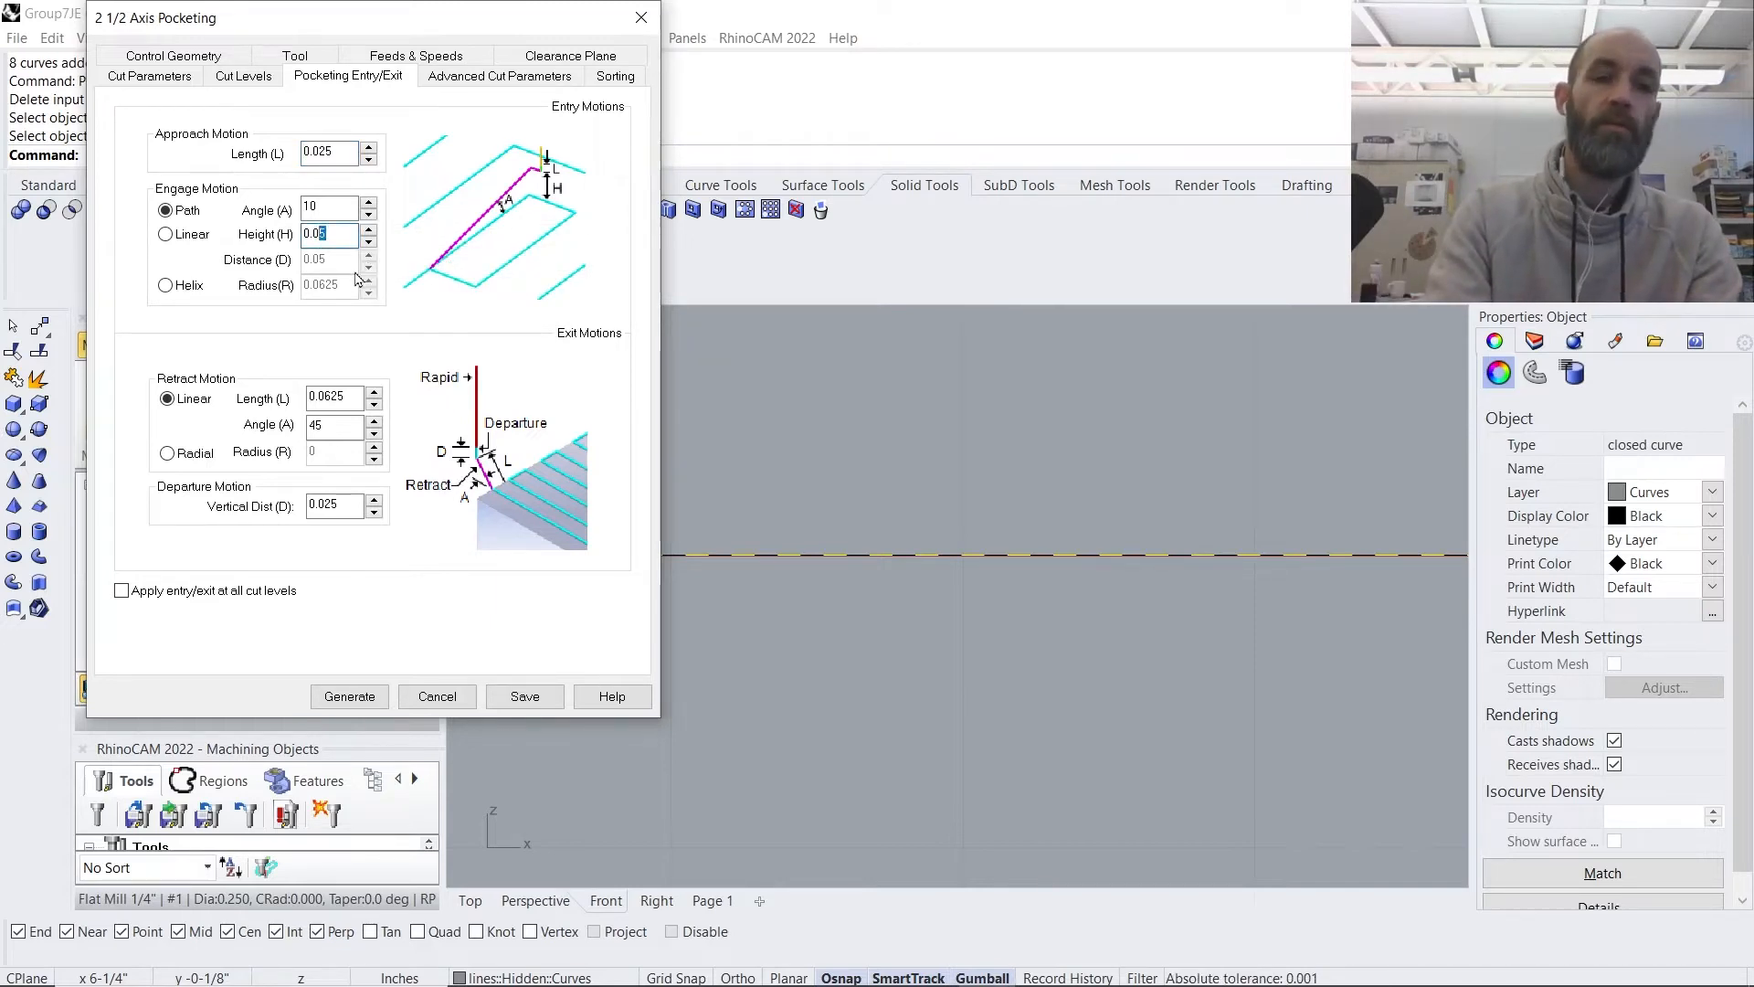
{"action": "key", "text": "BackSpace"}
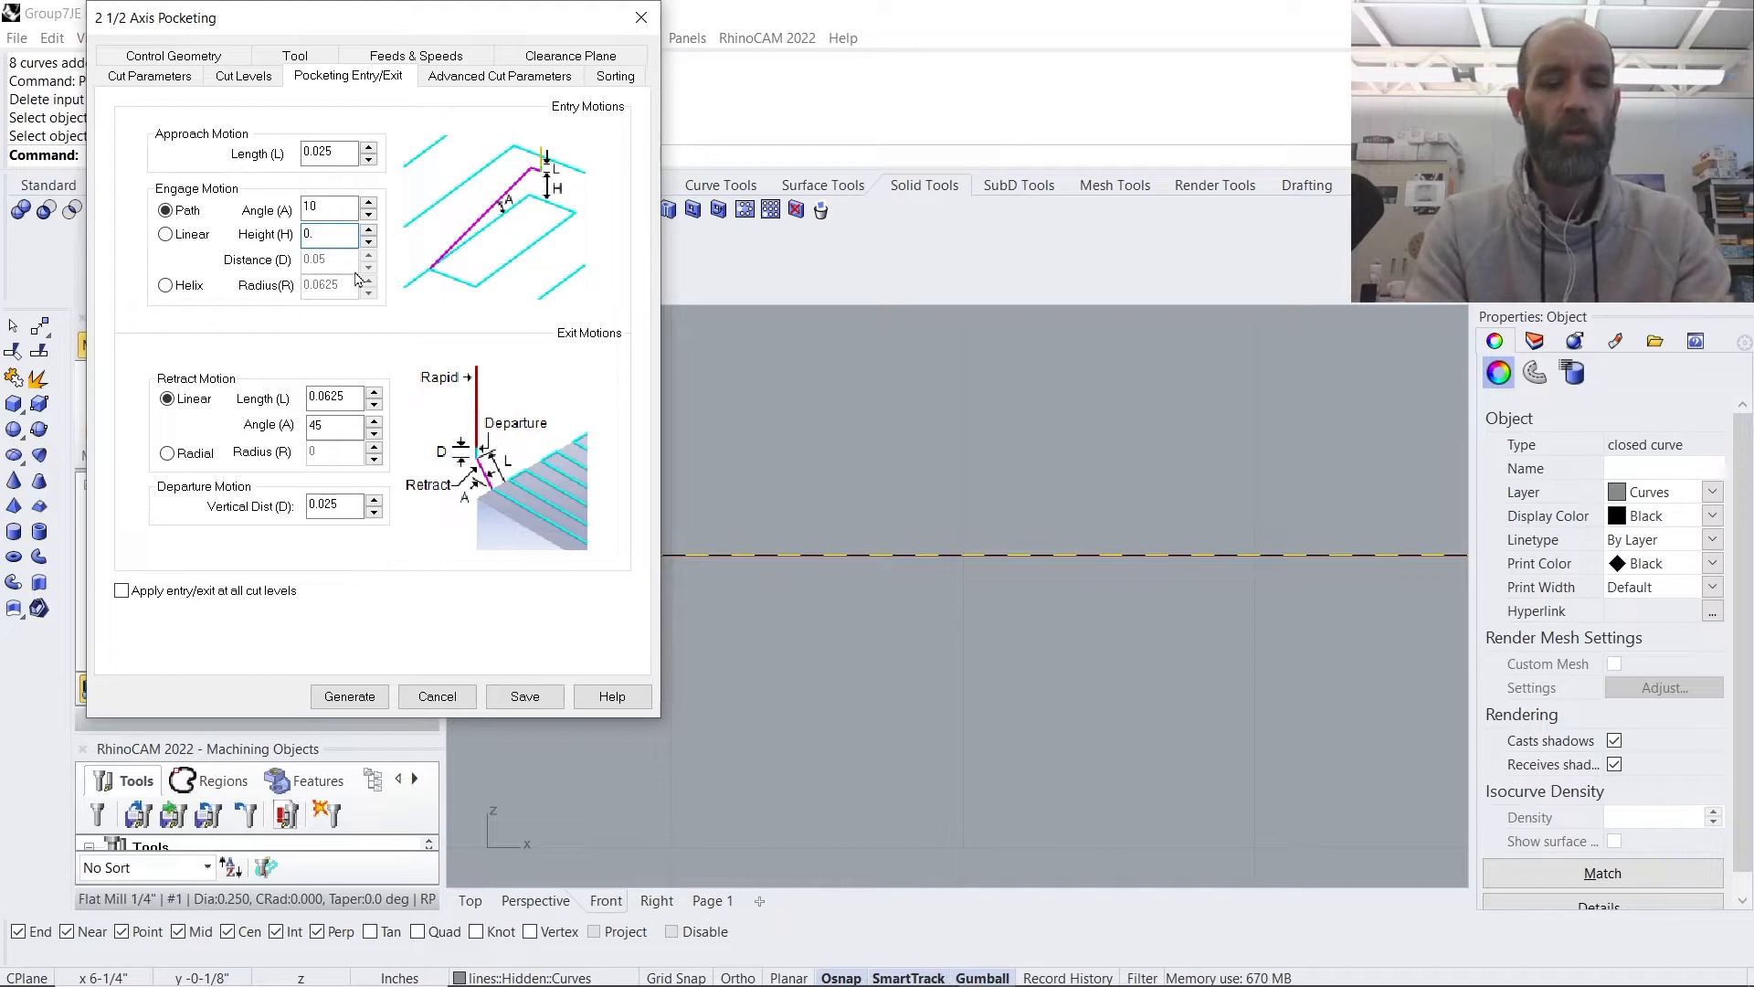
{"action": "type", "text": "6"}
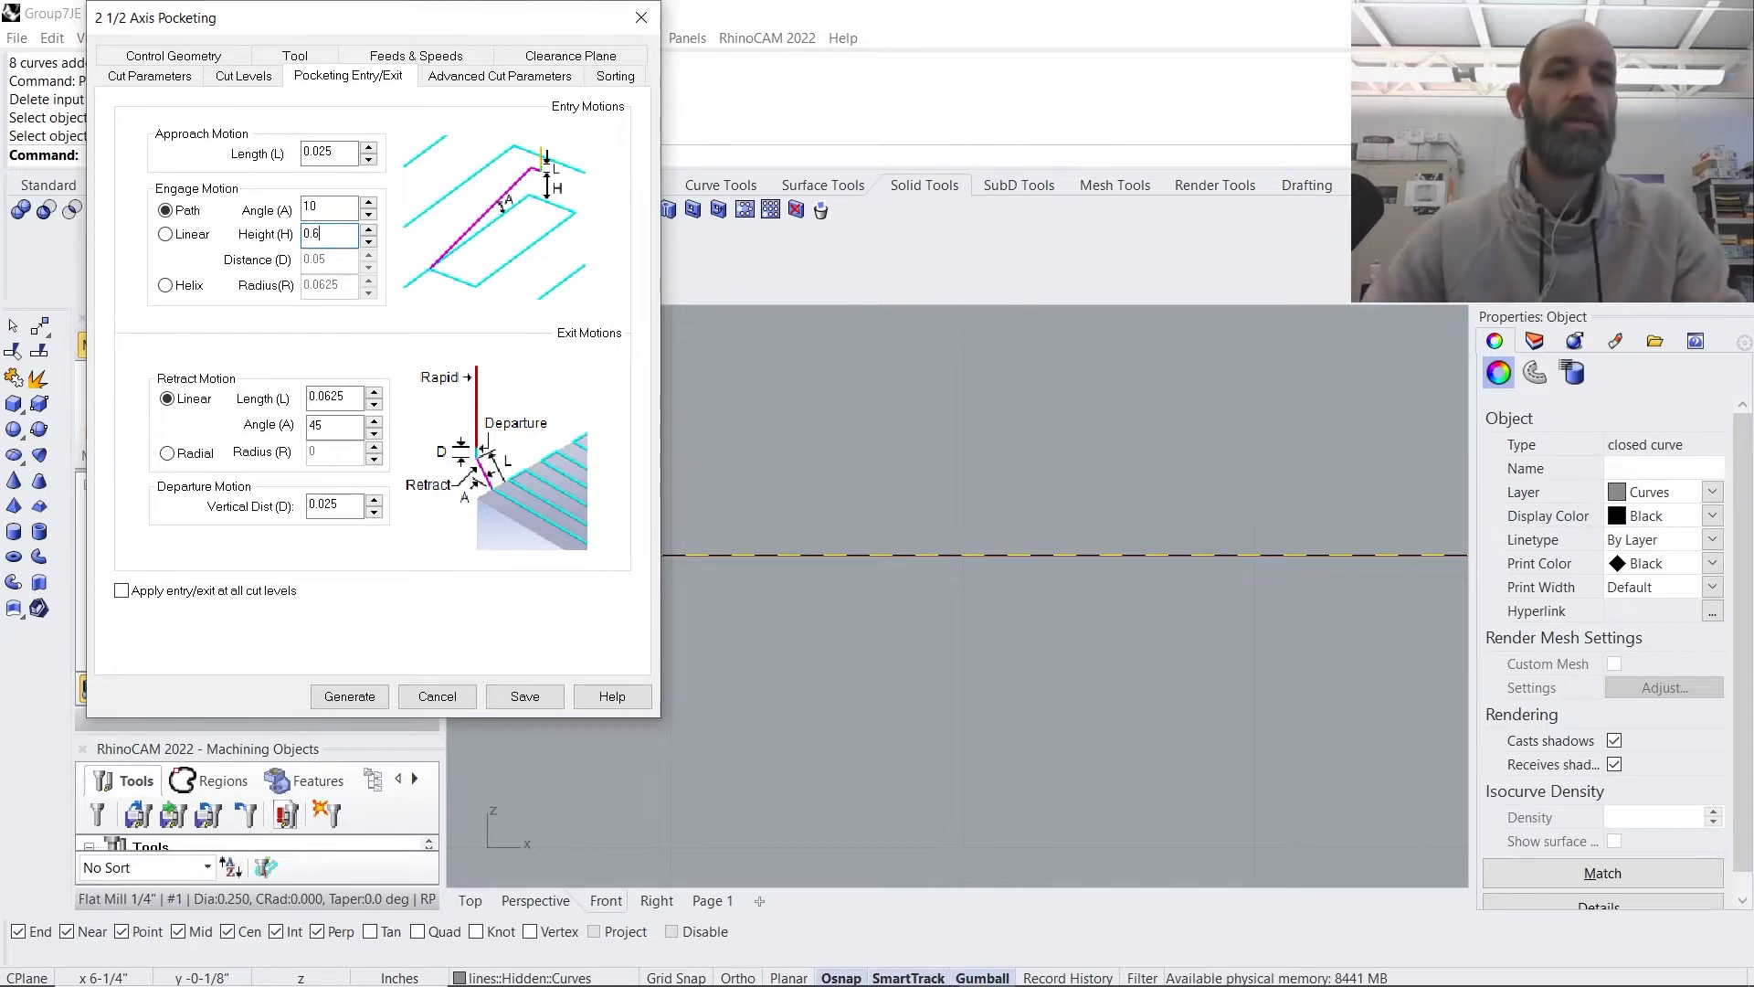
{"action": "left_click", "coordinate": [349, 697]}
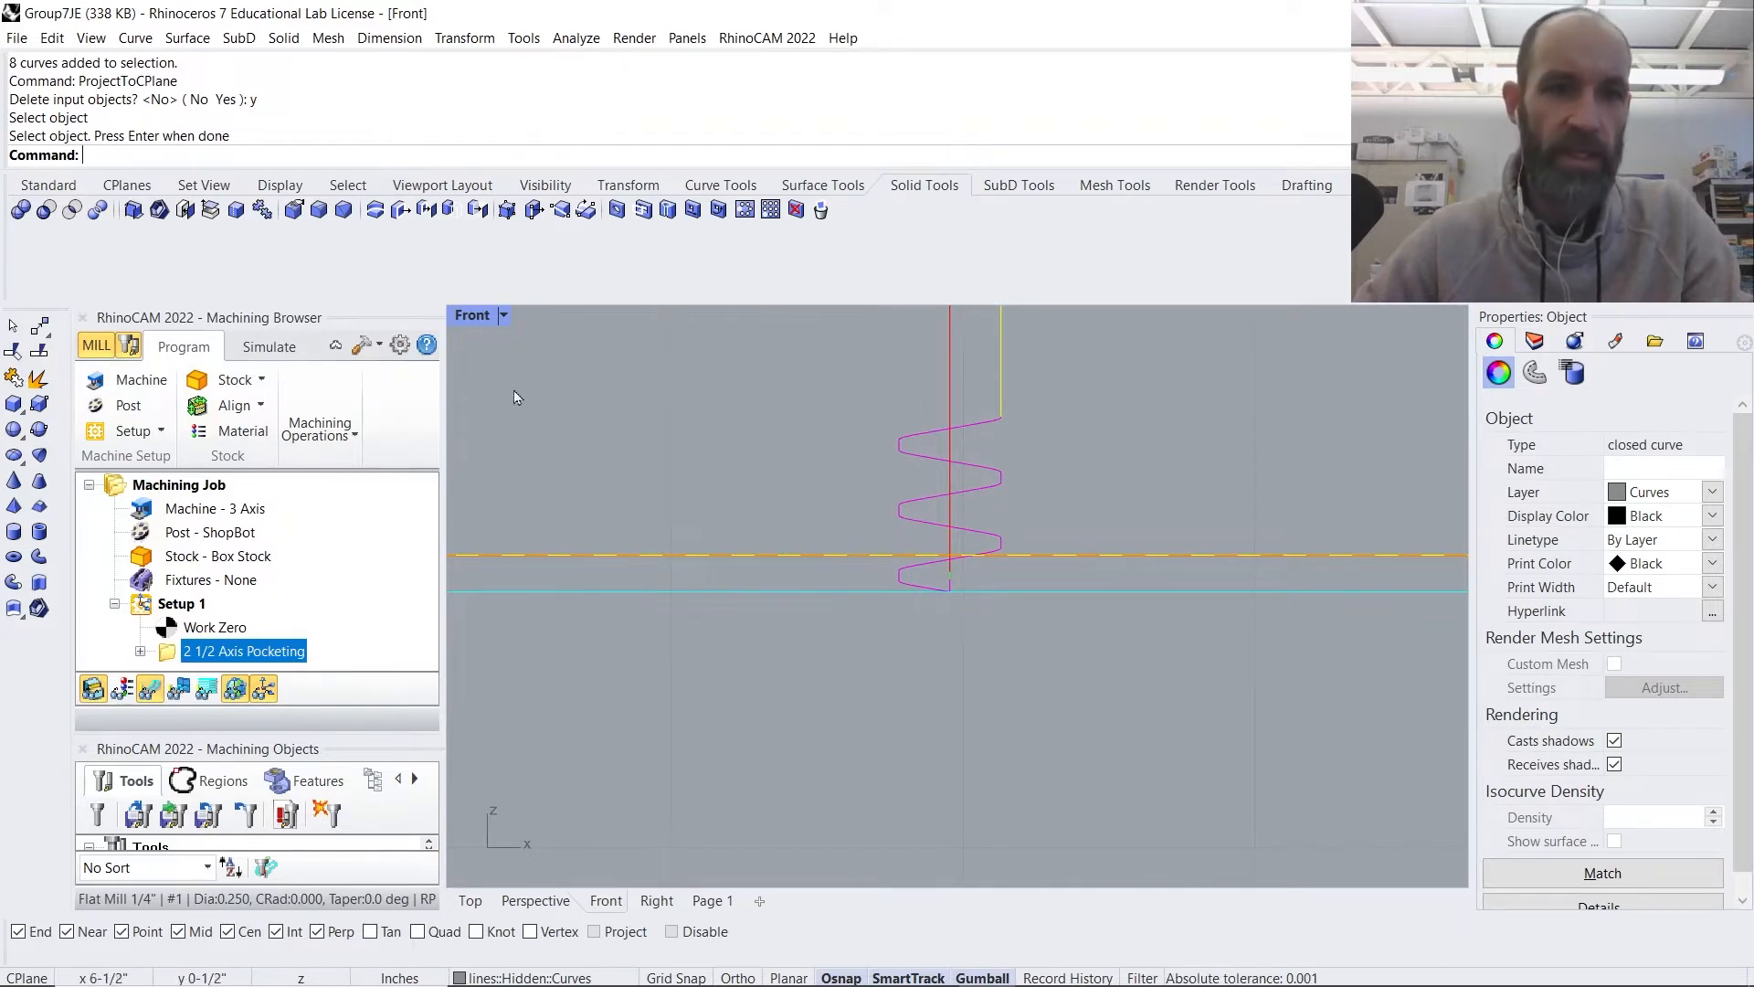
- Examine the regenerated toolpath's ramped entry motion in the Perspective view
{"action": "double_click", "coordinate": [485, 321]}
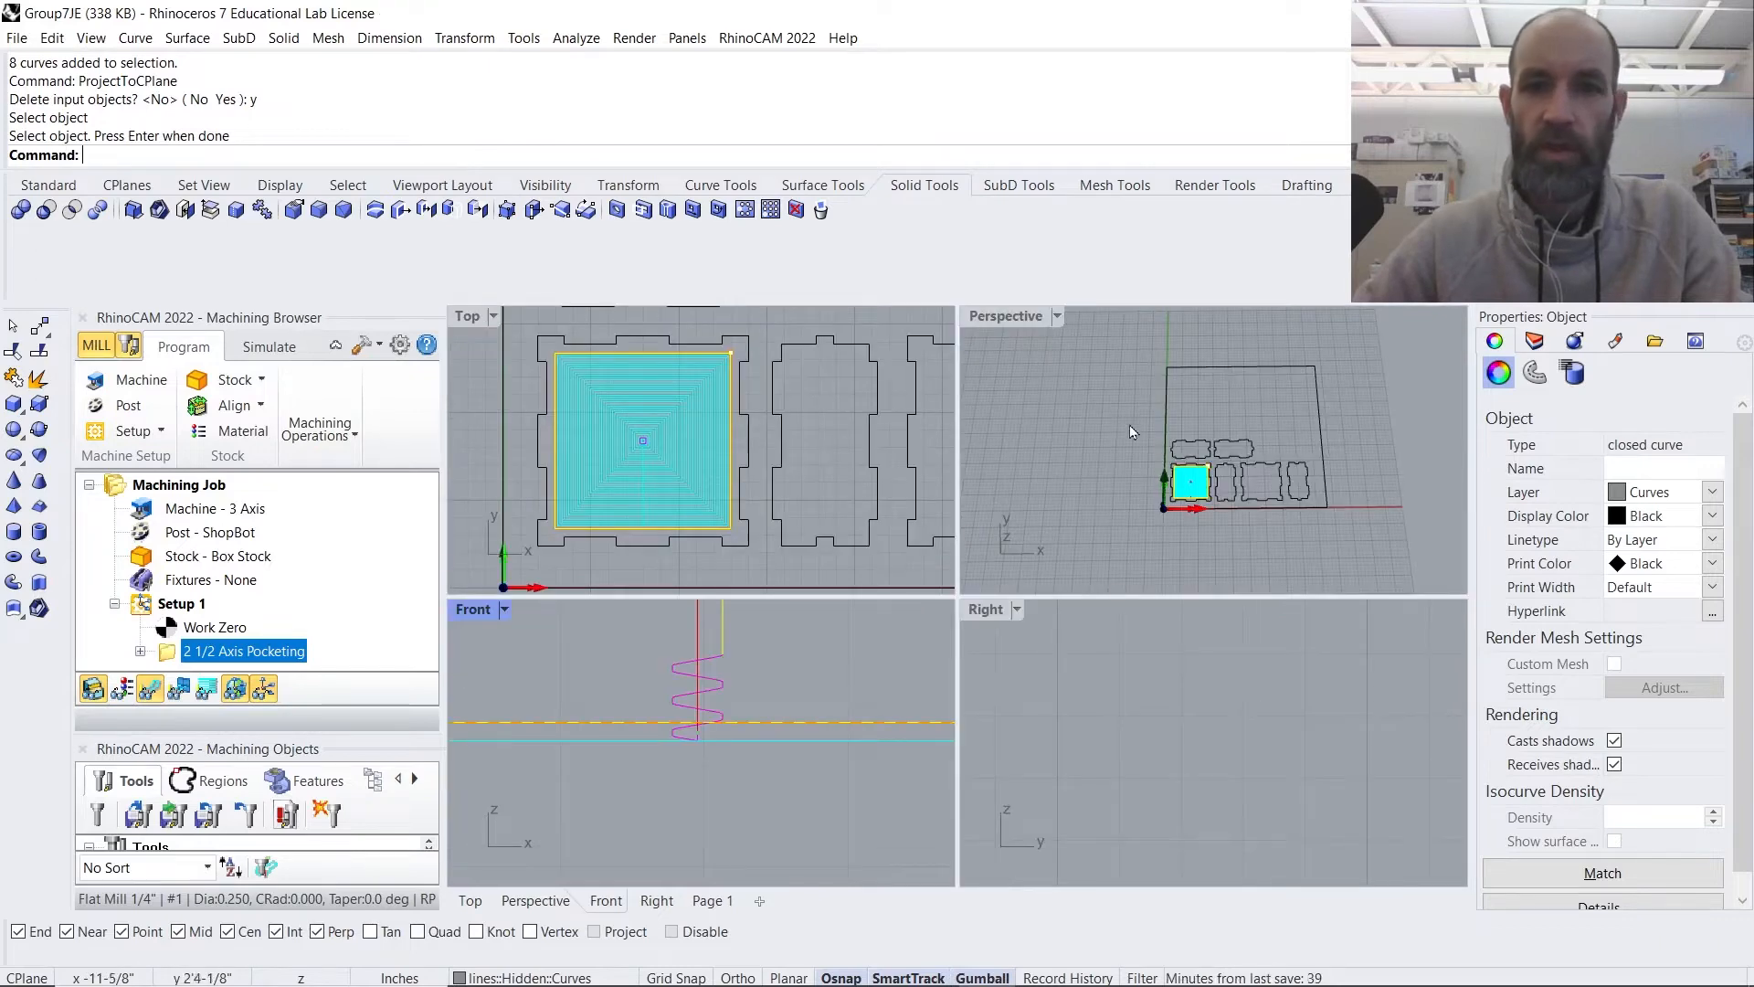
{"action": "double_click", "coordinate": [1014, 316]}
{"action": "scroll", "coordinate": [1060, 517], "scroll_direction": "up", "scroll_amount": 10}
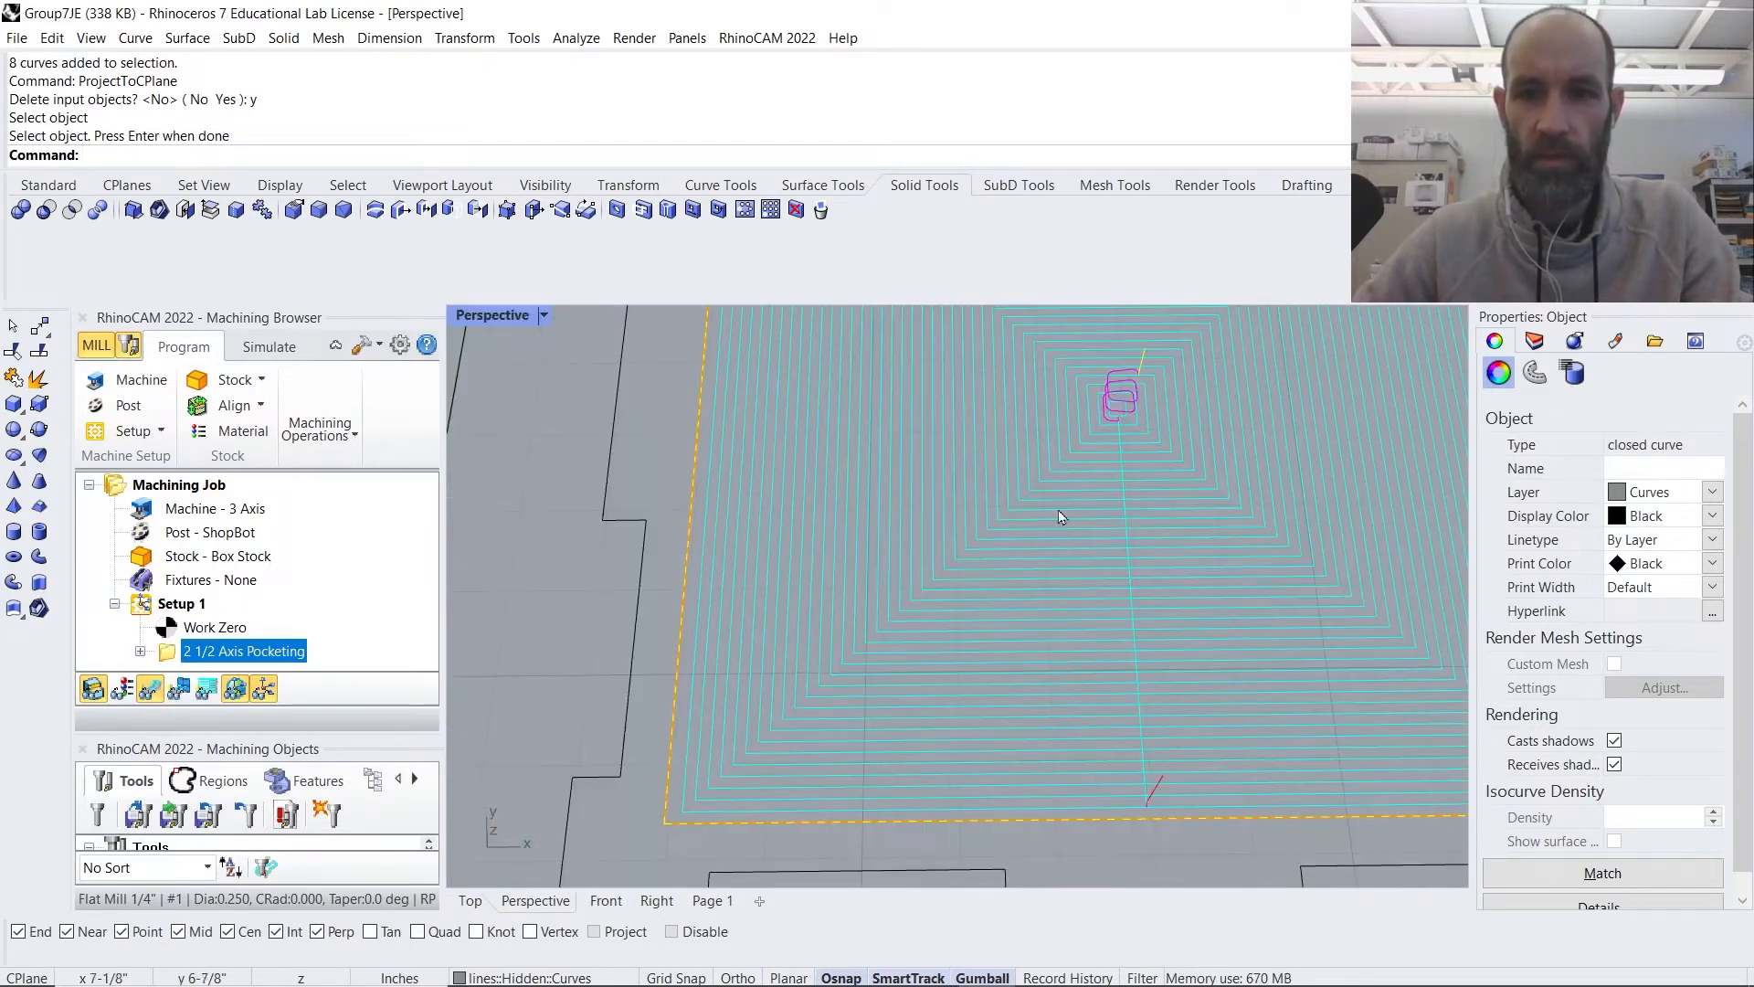
{"action": "scroll", "coordinate": [1165, 416], "scroll_direction": "up", "scroll_amount": 3}
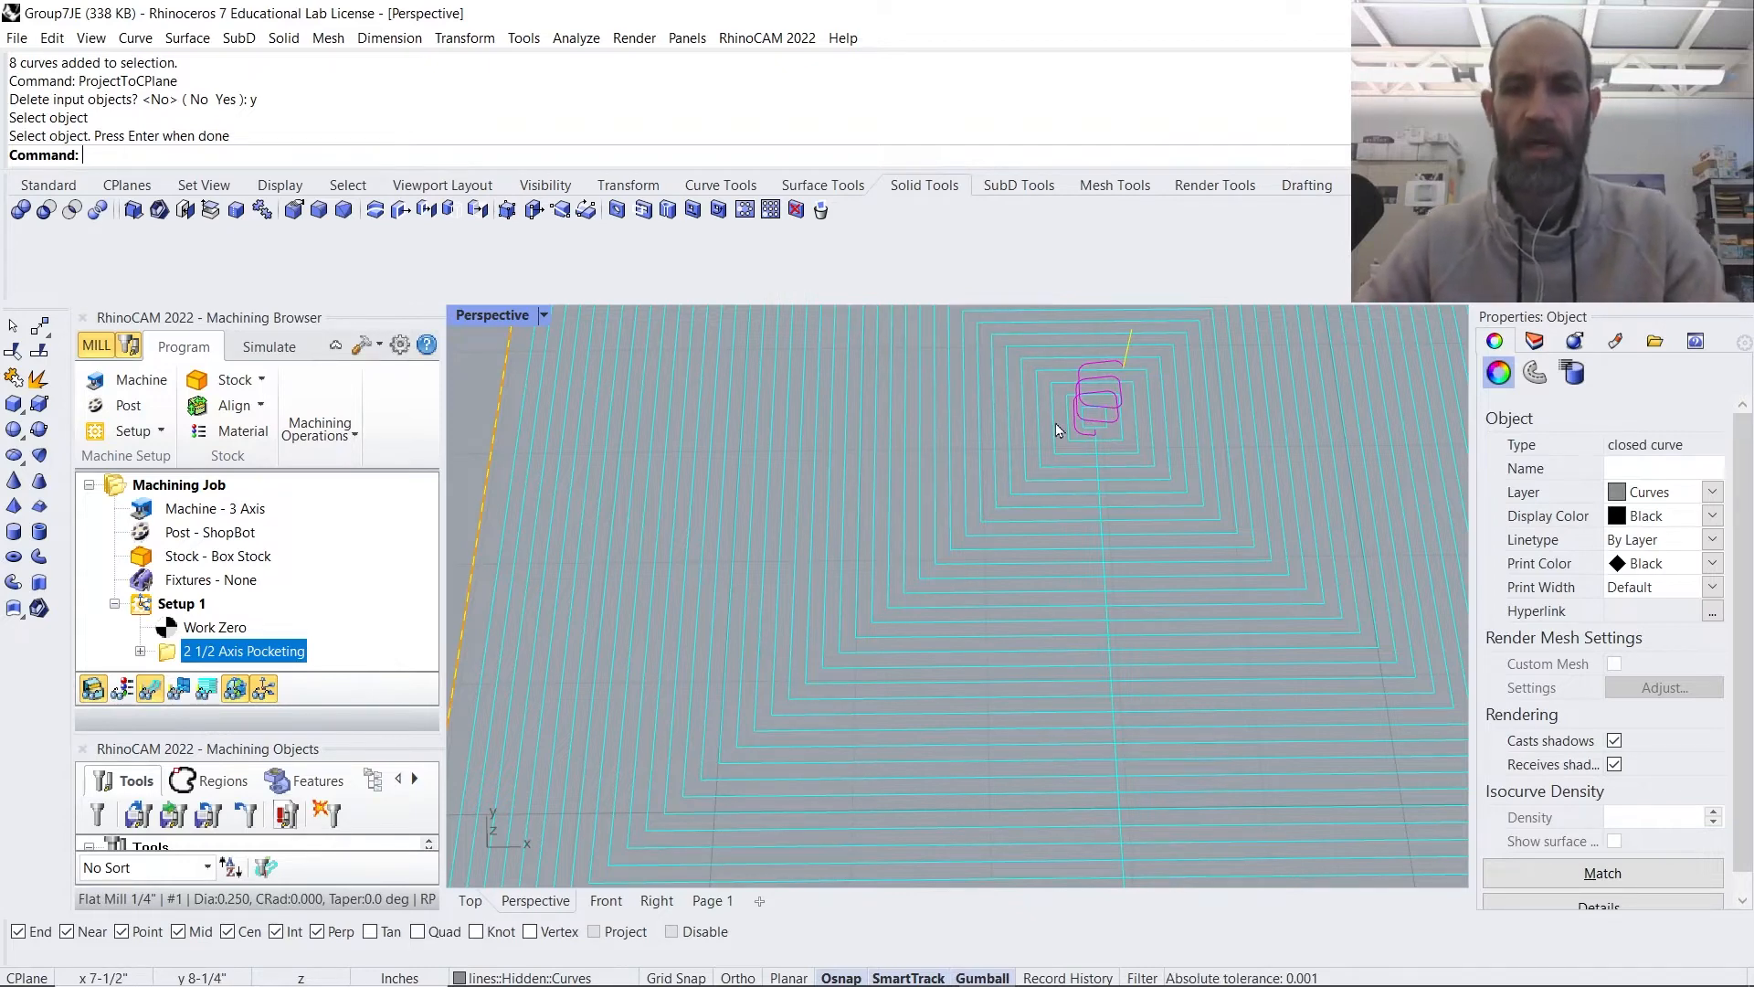
{"action": "scroll", "coordinate": [1055, 424], "scroll_direction": "down", "scroll_amount": 5}
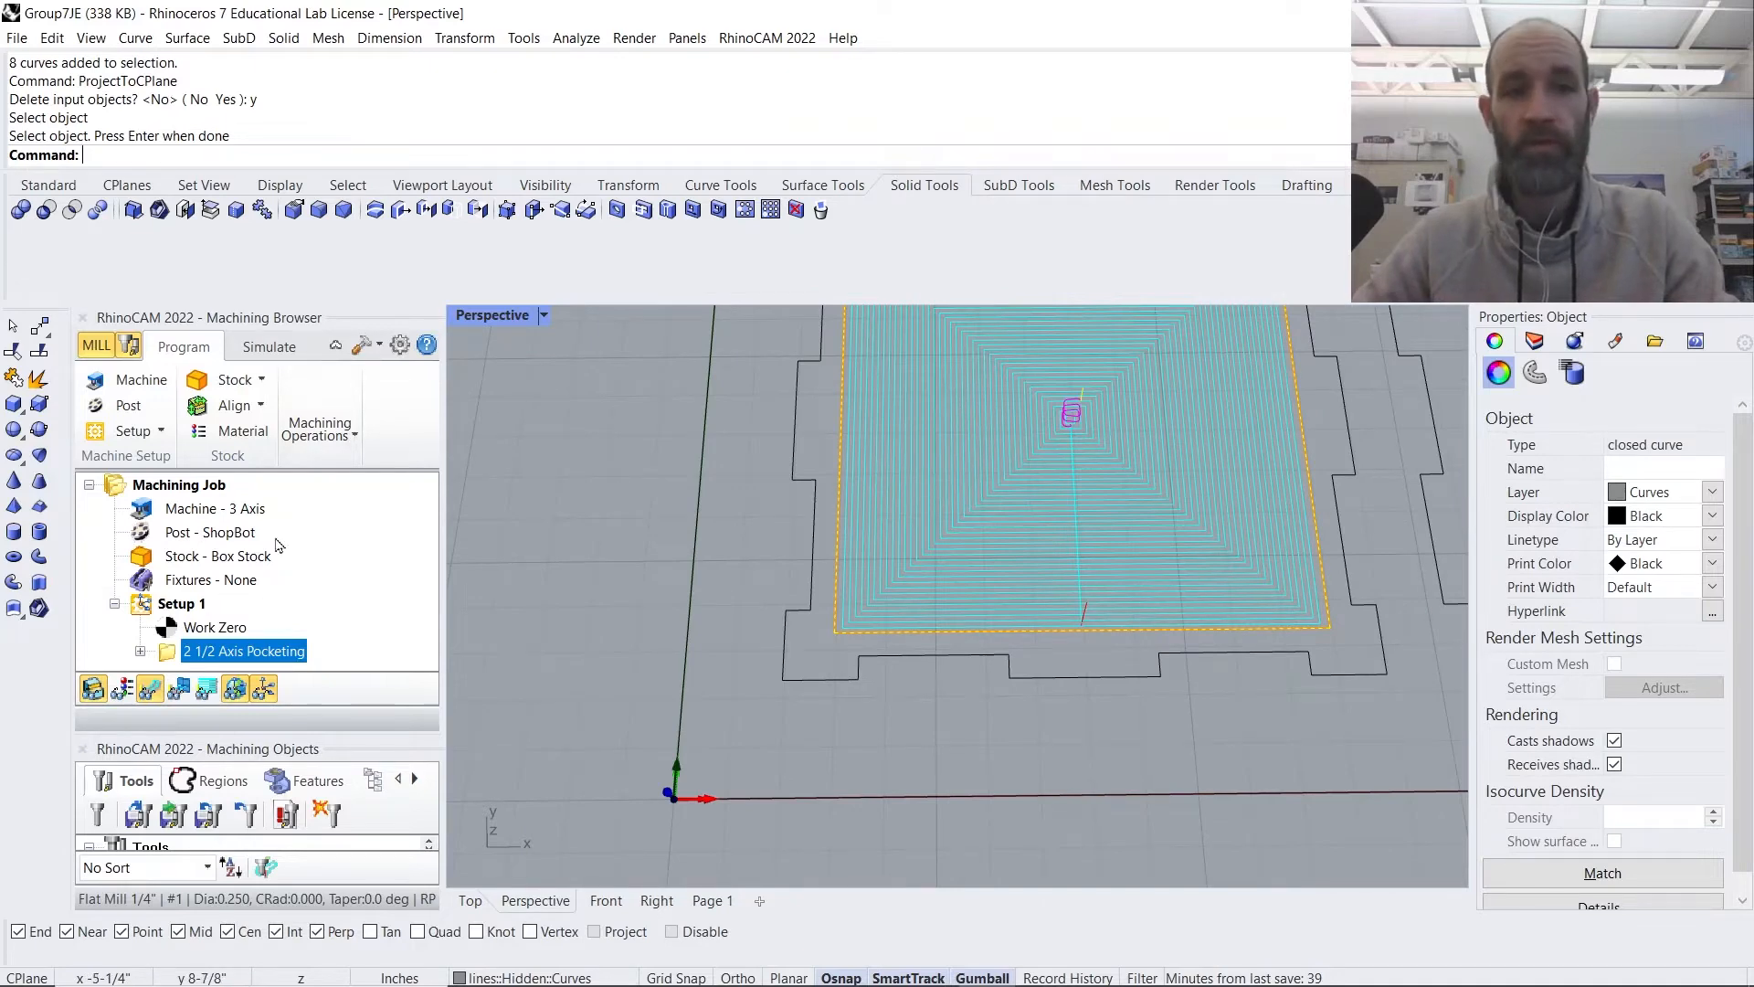
- Simulate the 2 1/2 Axis Pocketing operation and examine the cut pocket's side wall up close
{"action": "right_click", "coordinate": [167, 660]}
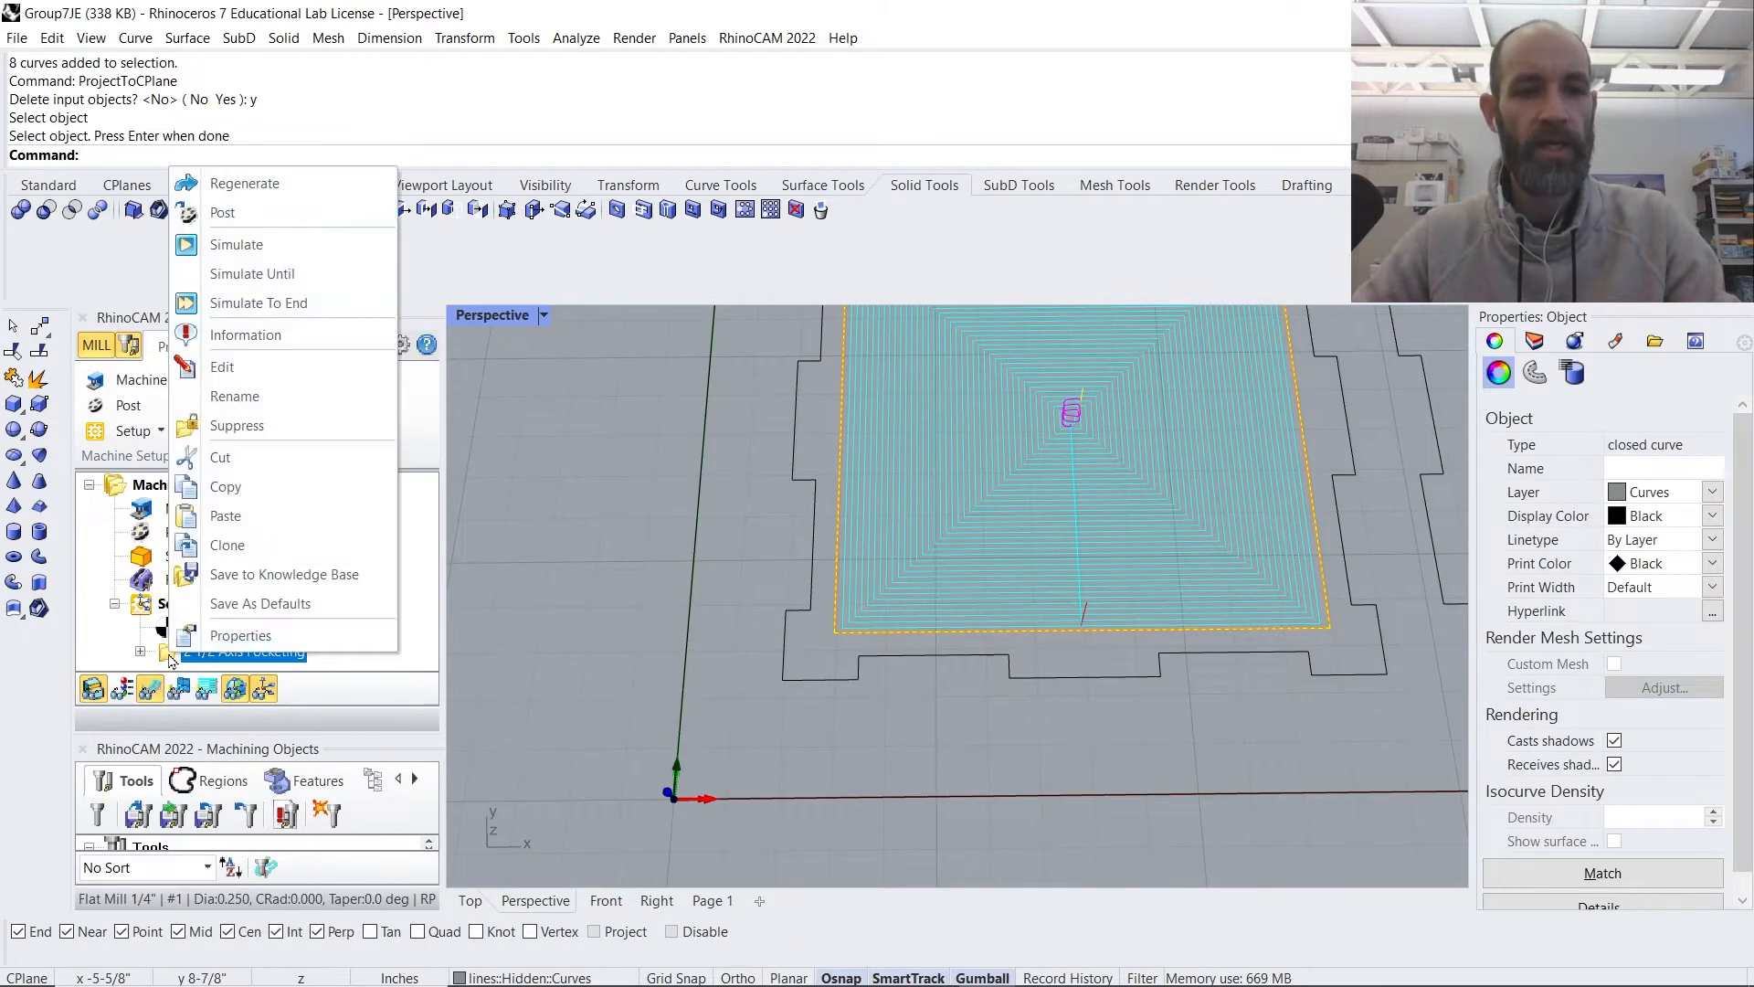
{"action": "left_click", "coordinate": [229, 255]}
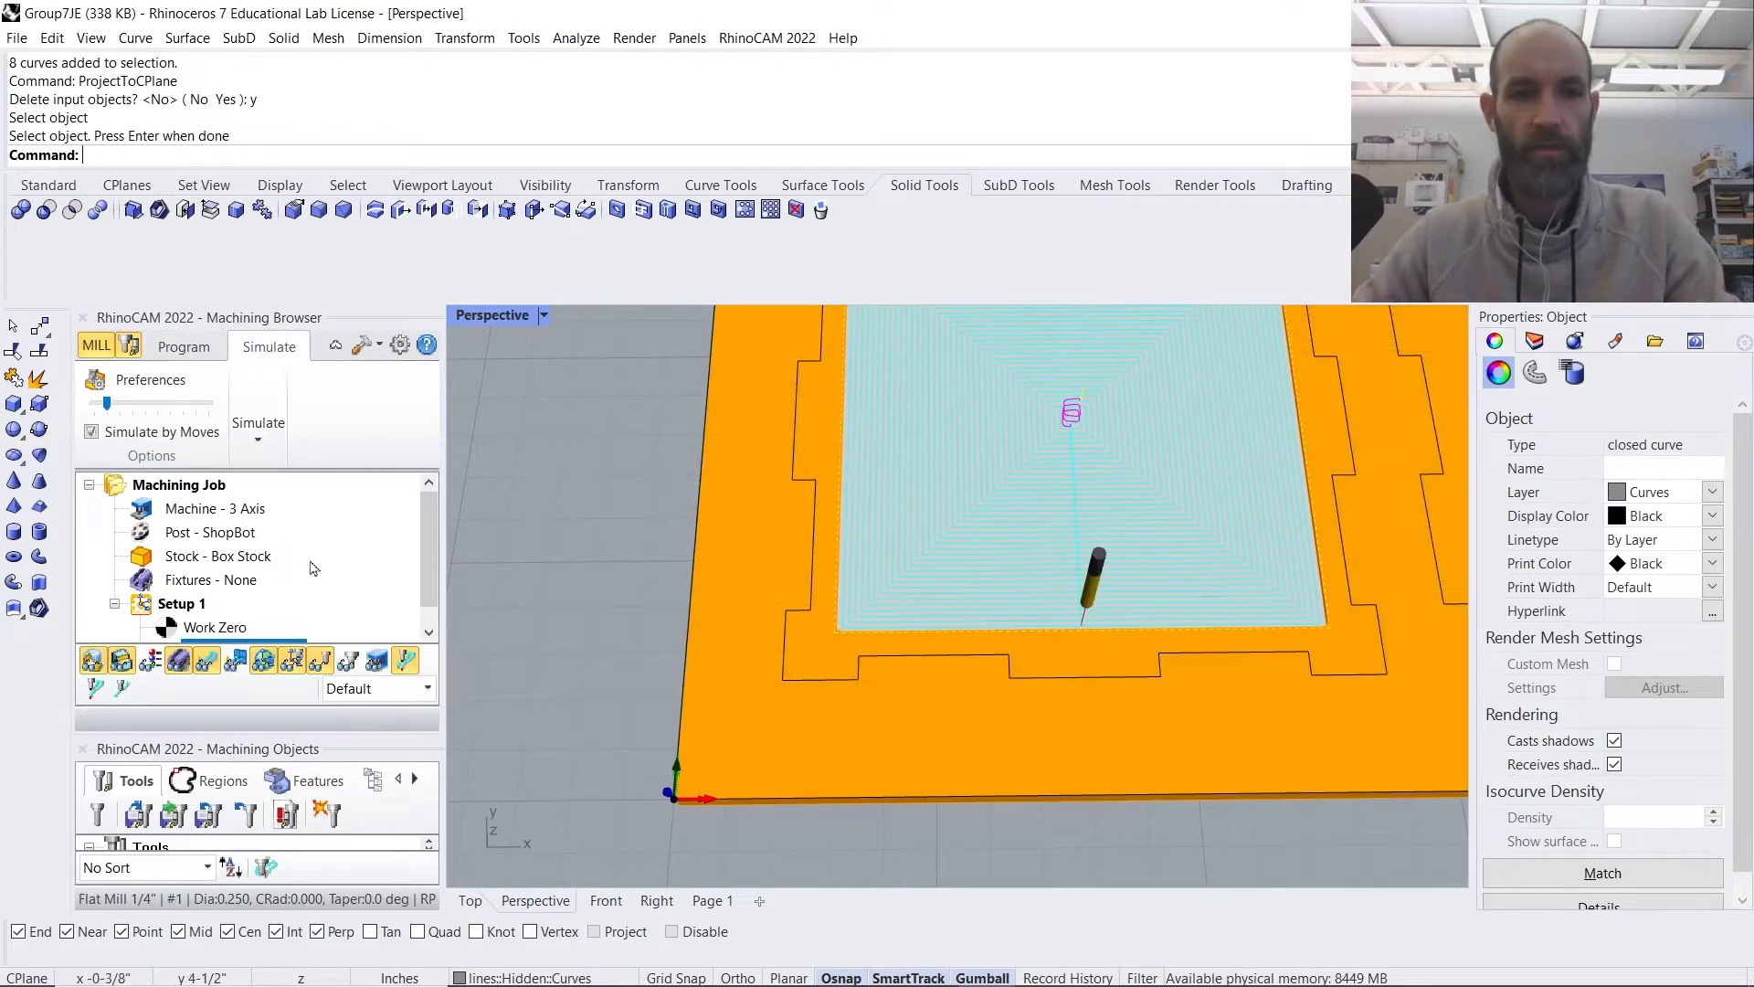
{"action": "scroll", "coordinate": [1087, 625], "scroll_direction": "up", "scroll_amount": 2}
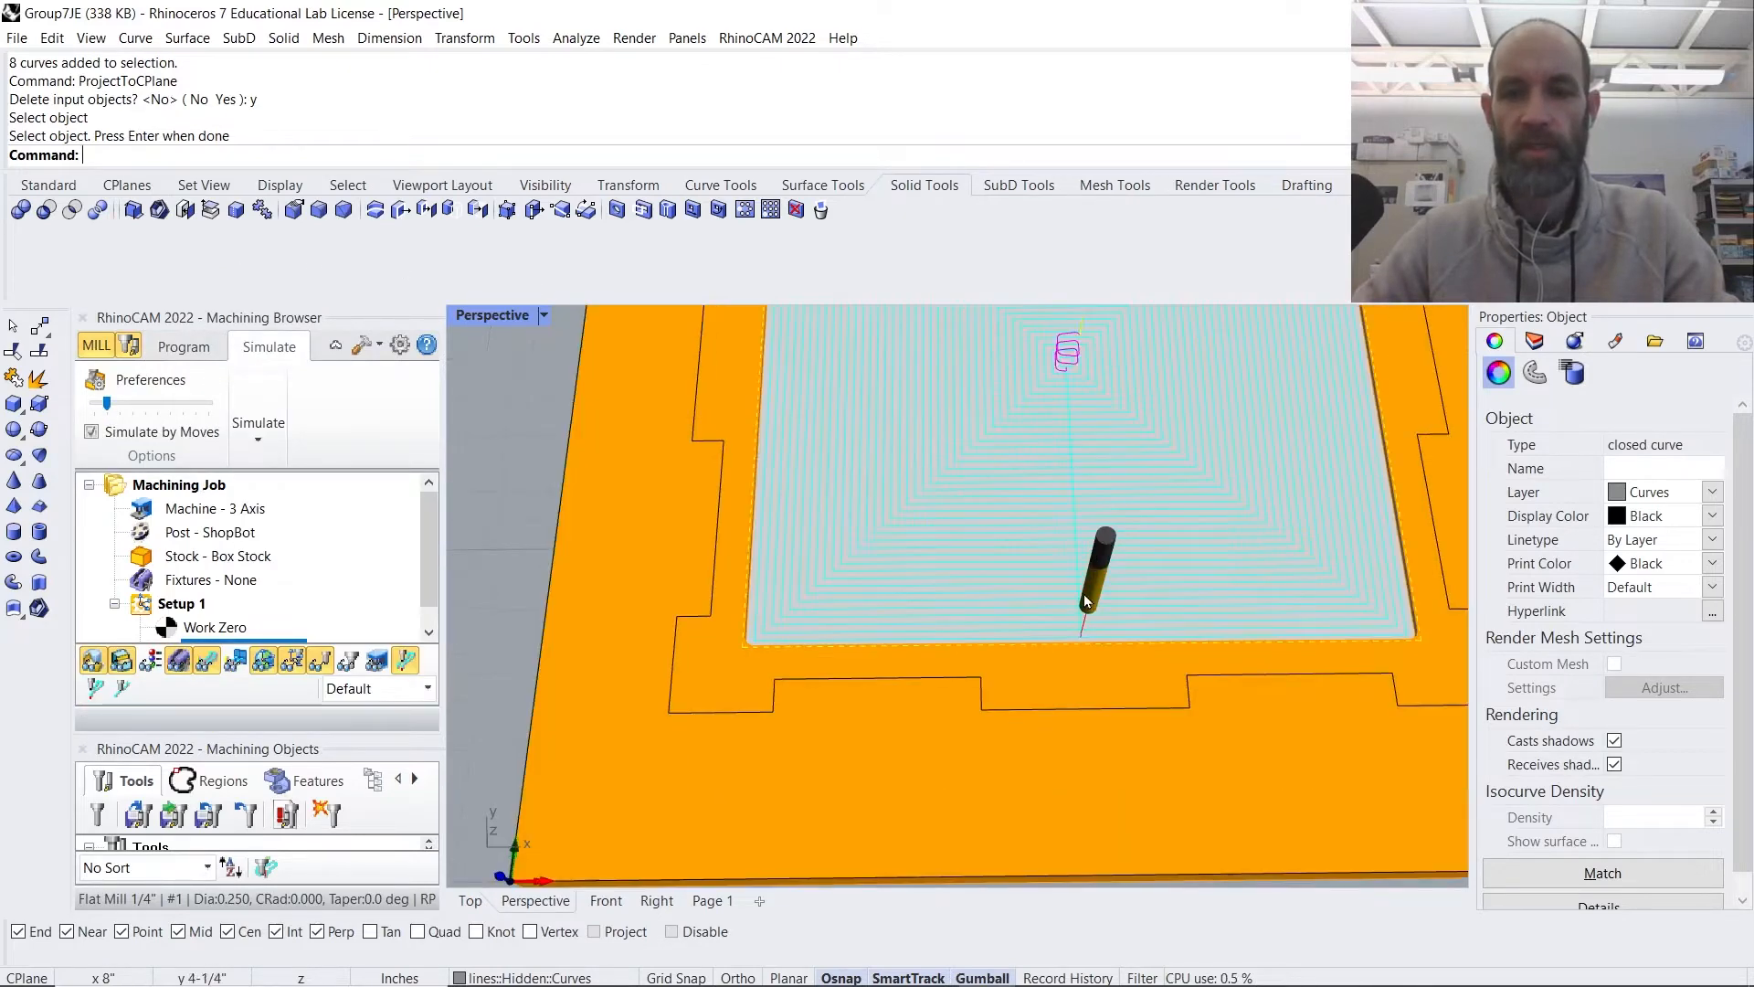
{"action": "mouse_move", "coordinate": [1018, 636]}
{"action": "right_mouse_down"}
{"action": "mouse_move", "coordinate": [1014, 570]}
{"action": "mouse_move", "coordinate": [1117, 574]}
{"action": "right_mouse_up"}
{"action": "scroll", "coordinate": [1298, 479], "scroll_direction": "up", "scroll_amount": 6}
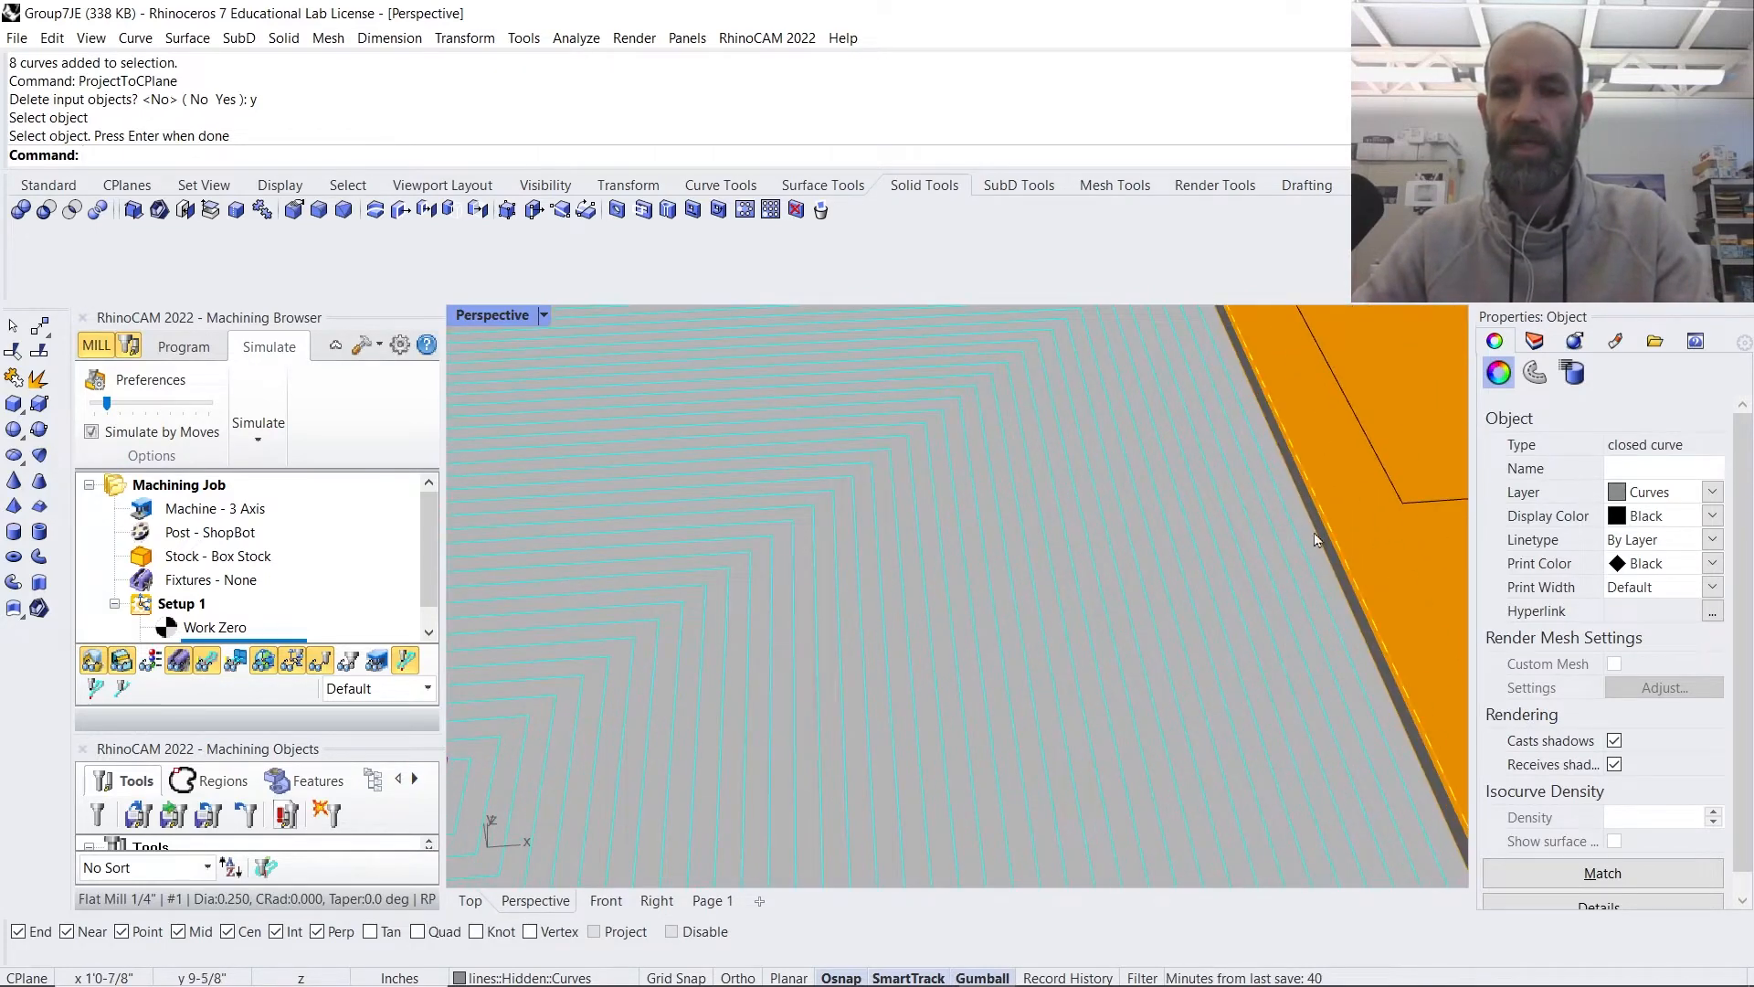
{"action": "scroll", "coordinate": [1316, 523], "scroll_direction": "down", "scroll_amount": 5}
{"action": "scroll", "coordinate": [1325, 525], "scroll_direction": "up", "scroll_amount": 6}
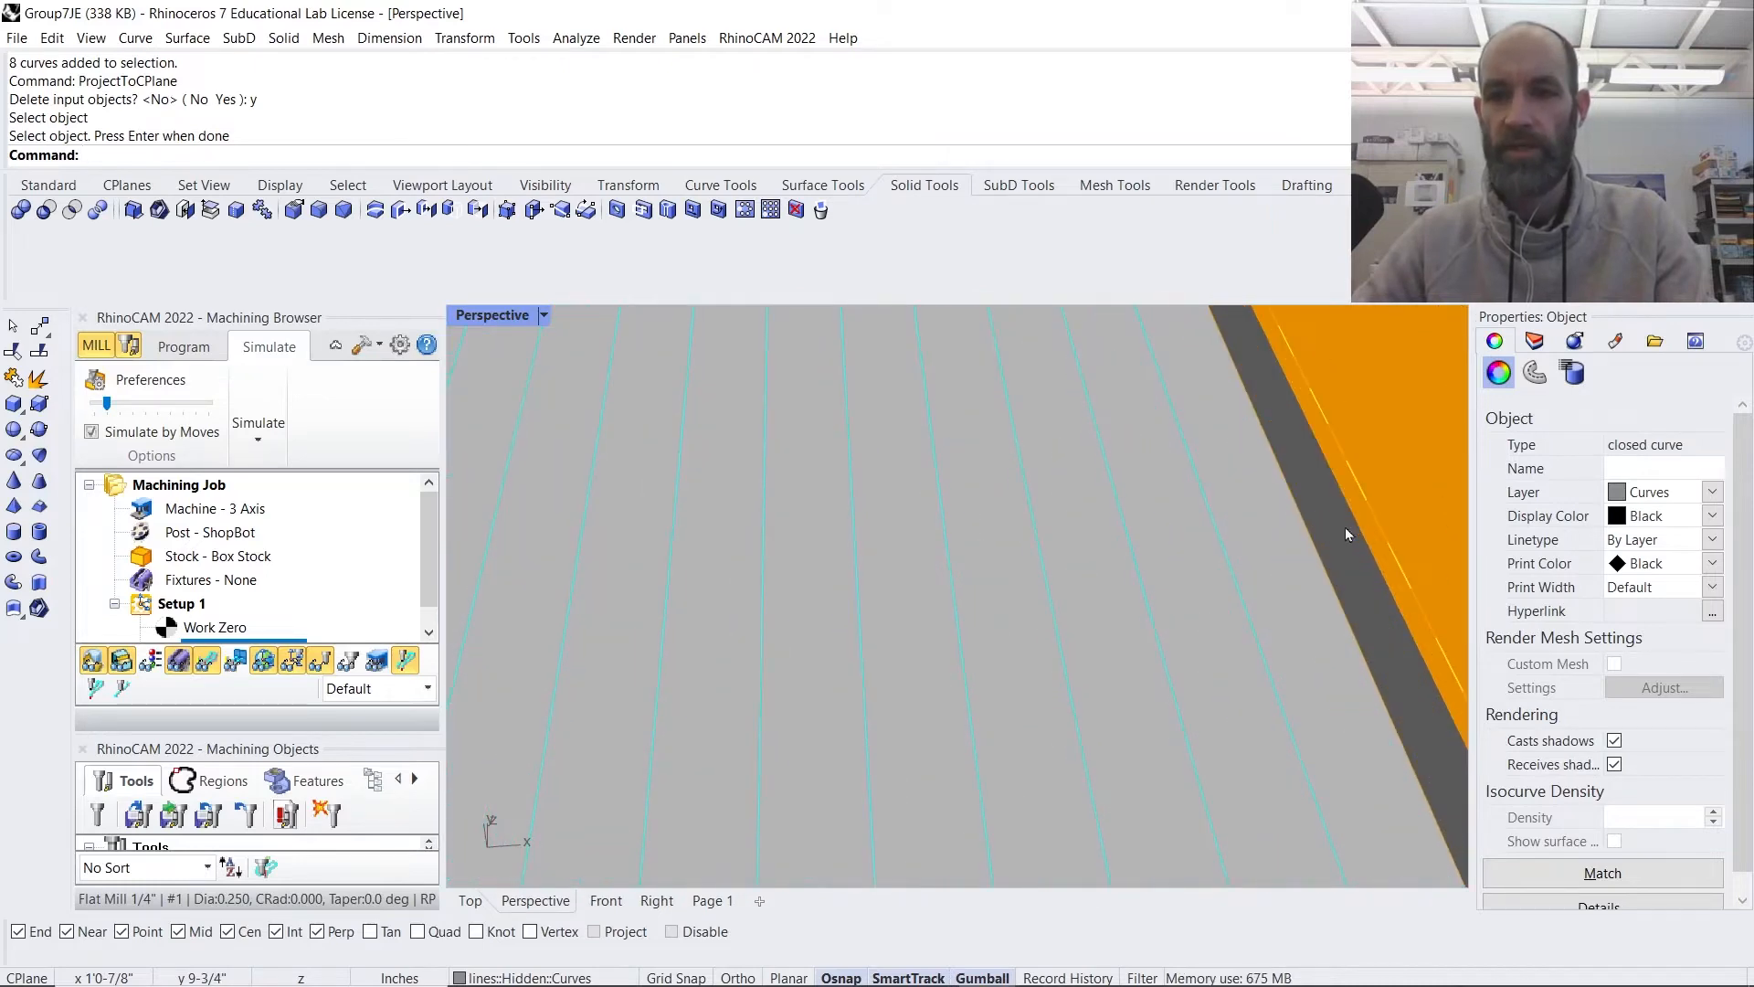
{"action": "scroll", "coordinate": [1383, 547], "scroll_direction": "down", "scroll_amount": 3}
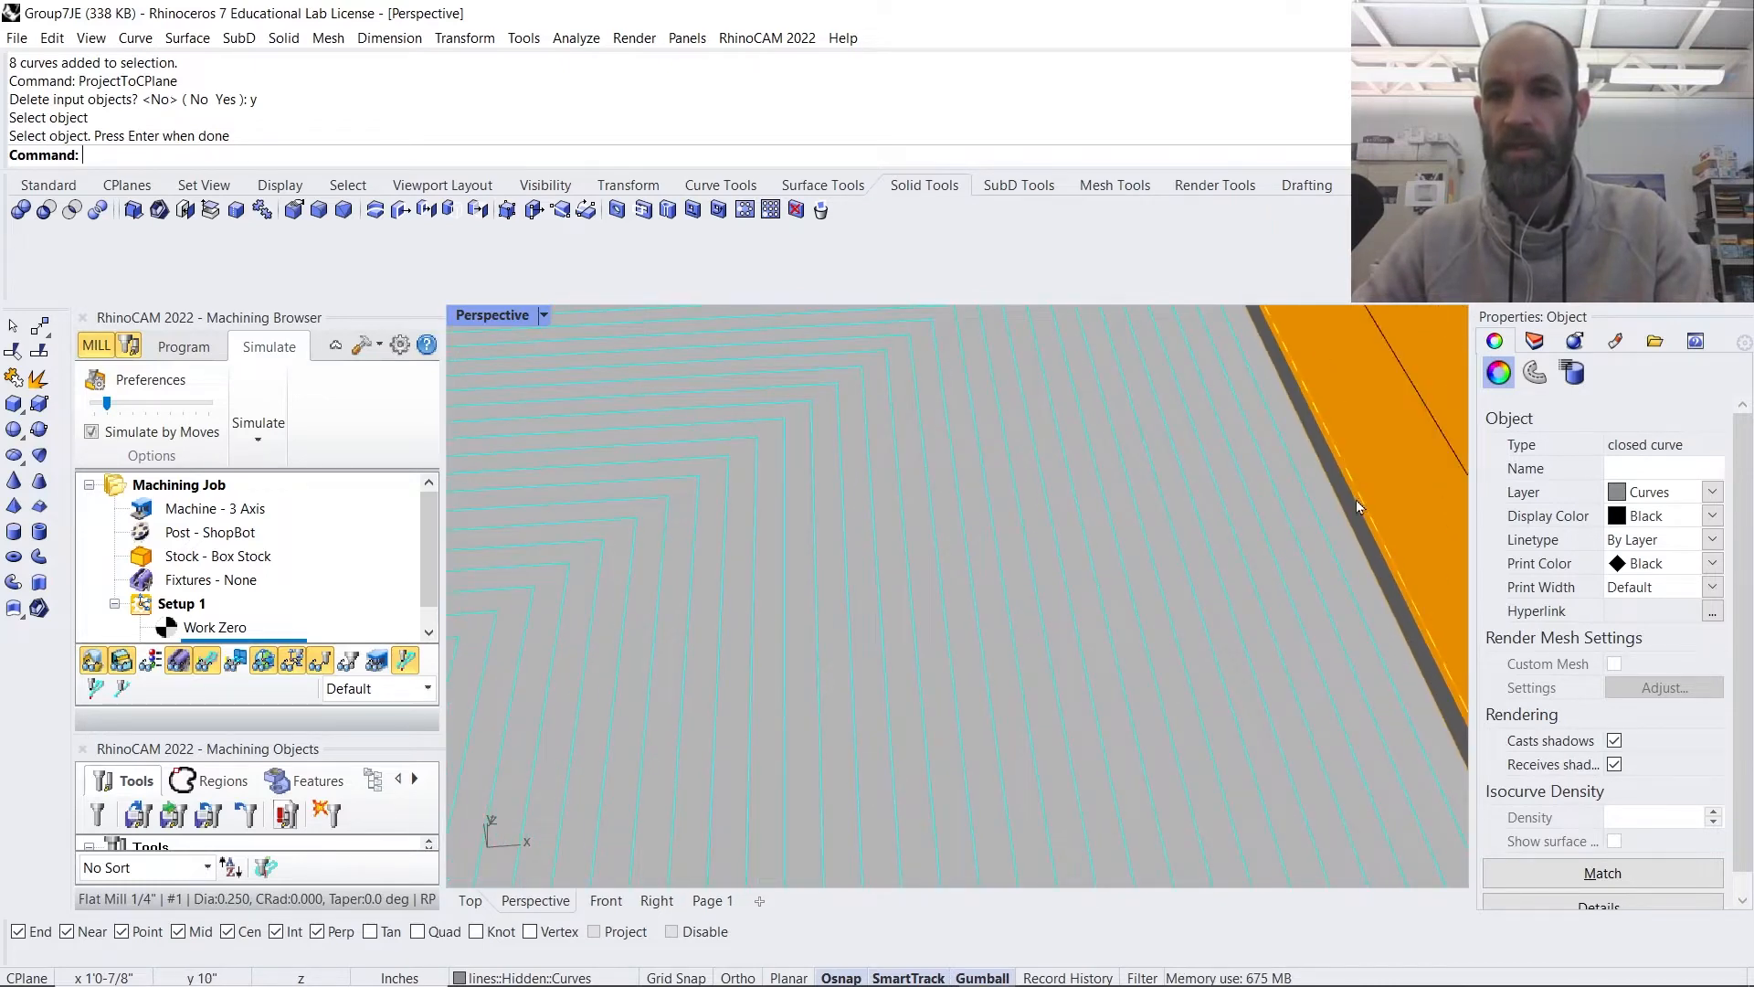
- Examine the simulated pocket's far corner against the drawn rectangle
{"action": "right_click_drag", "start_coordinate": [1278, 427], "coordinate": [1341, 707], "text": "shift"}
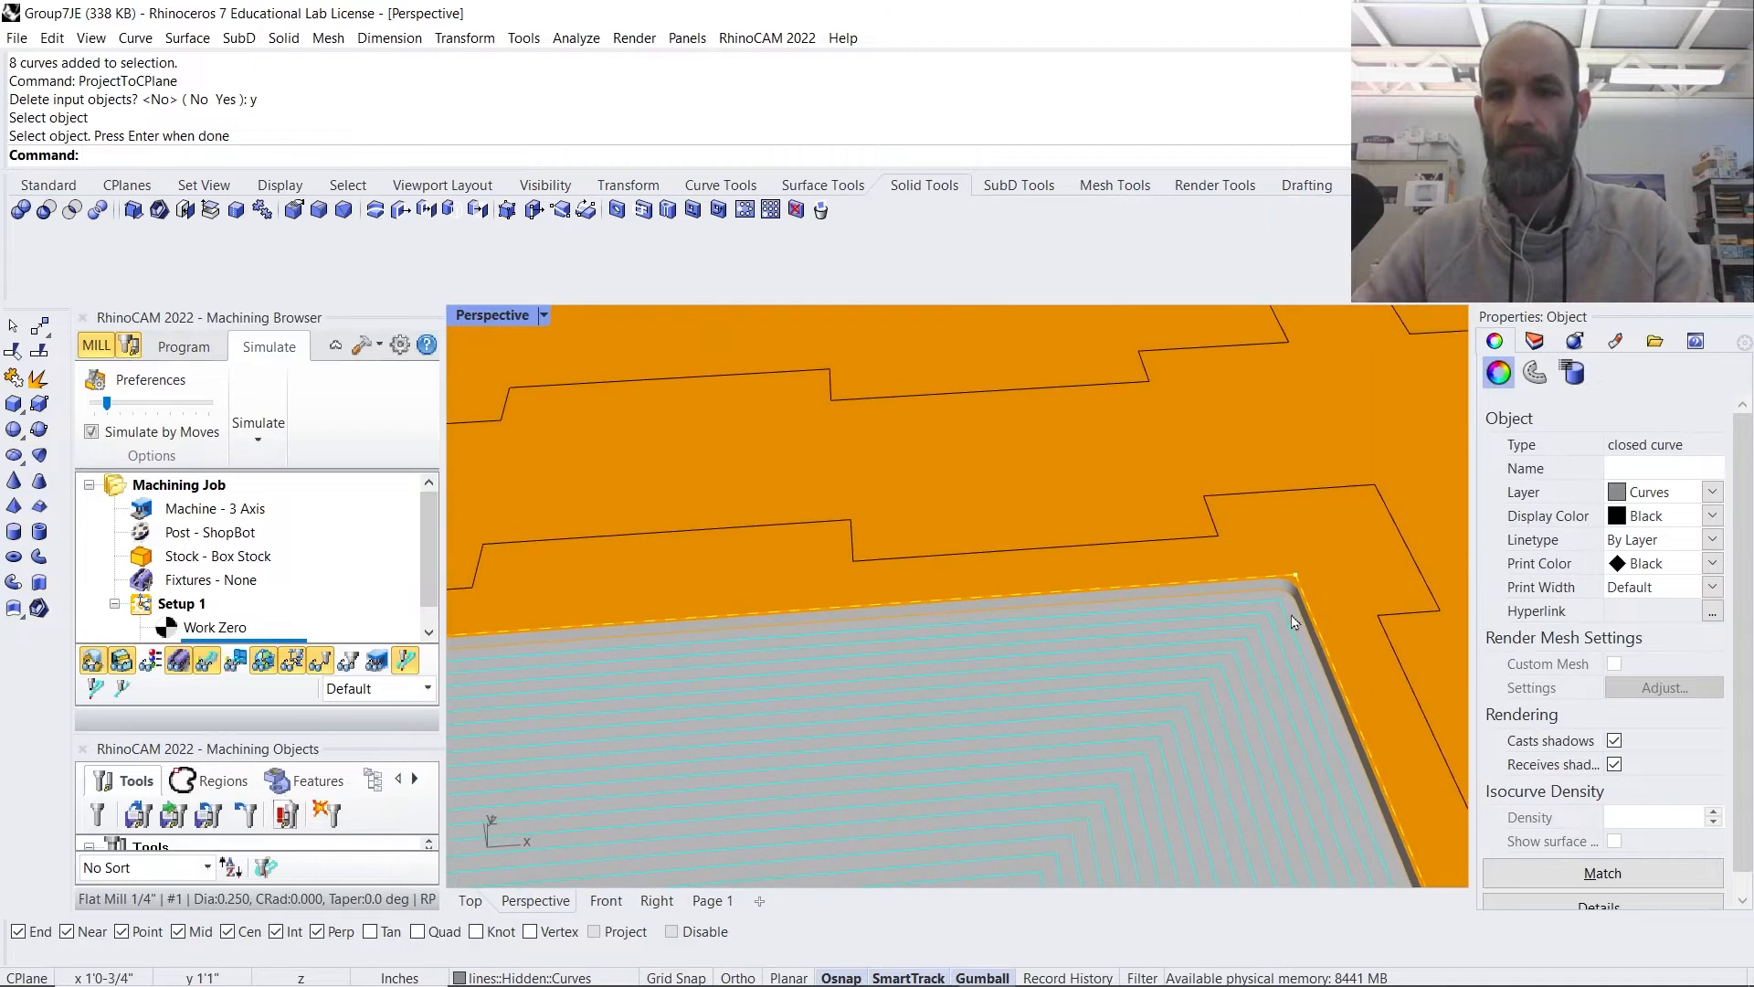
{"action": "scroll", "coordinate": [1290, 599], "scroll_direction": "up", "scroll_amount": 4}
{"action": "right_click_drag", "start_coordinate": [1293, 605], "coordinate": [1301, 486], "text": "shift"}
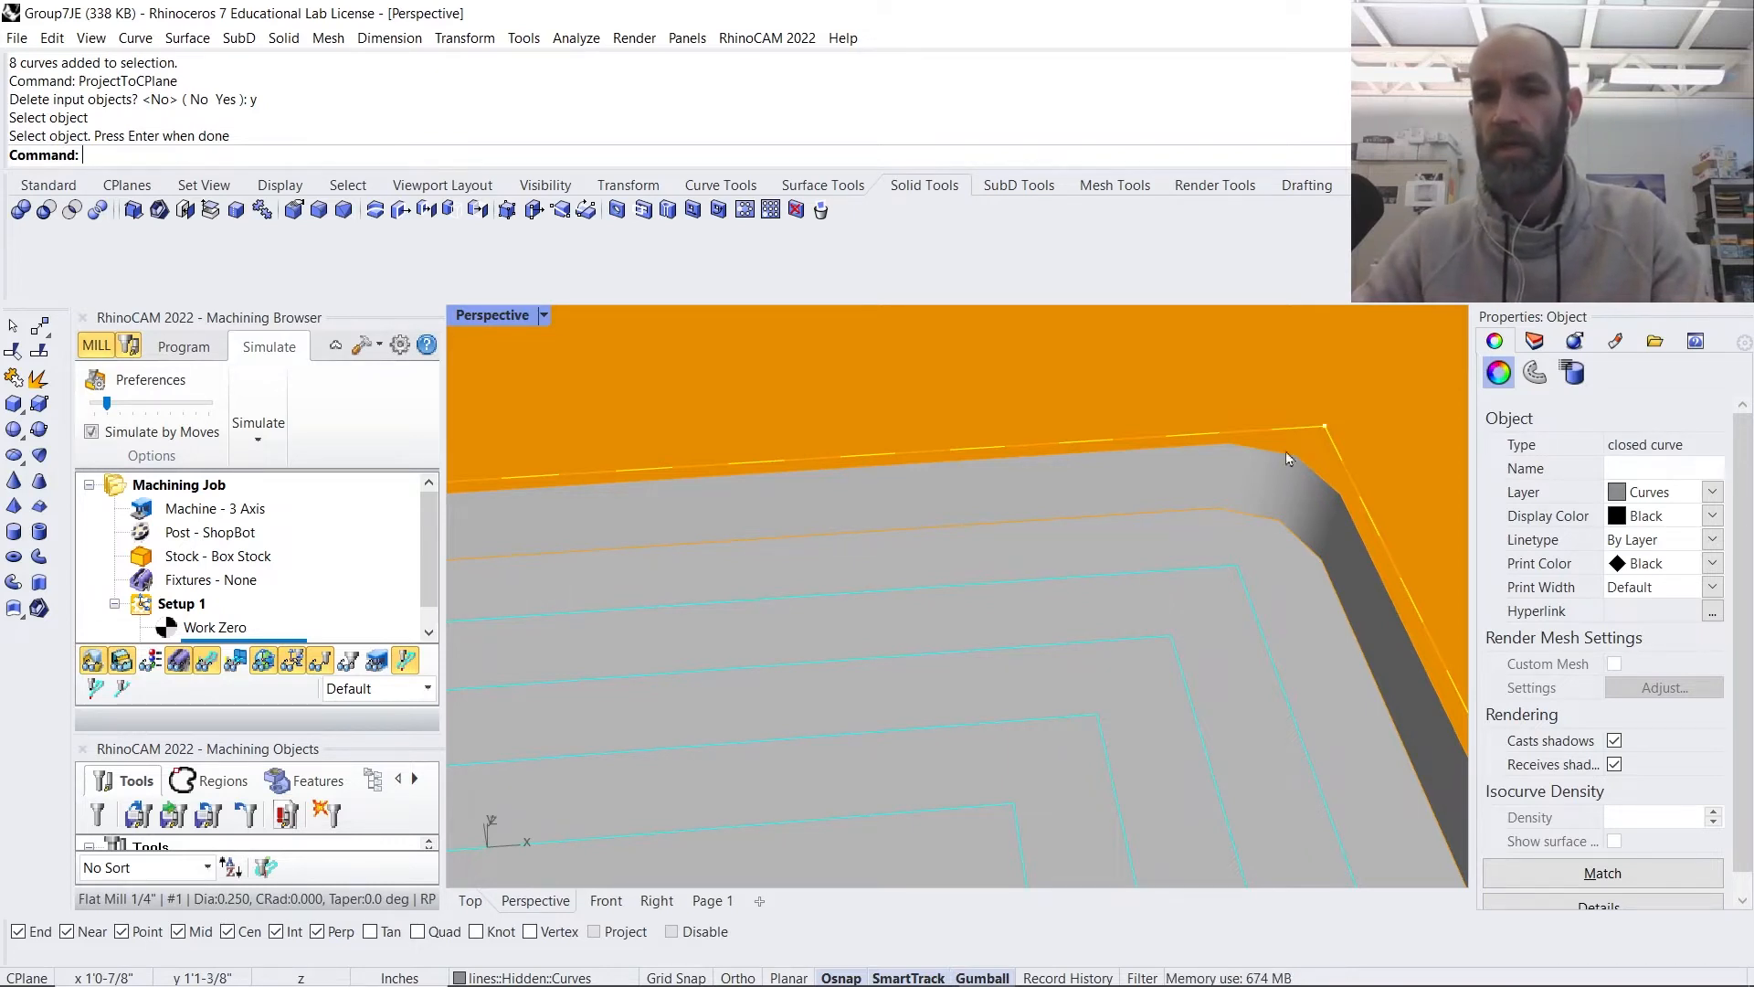
{"action": "scroll", "coordinate": [1308, 466], "scroll_direction": "down", "scroll_amount": 8}
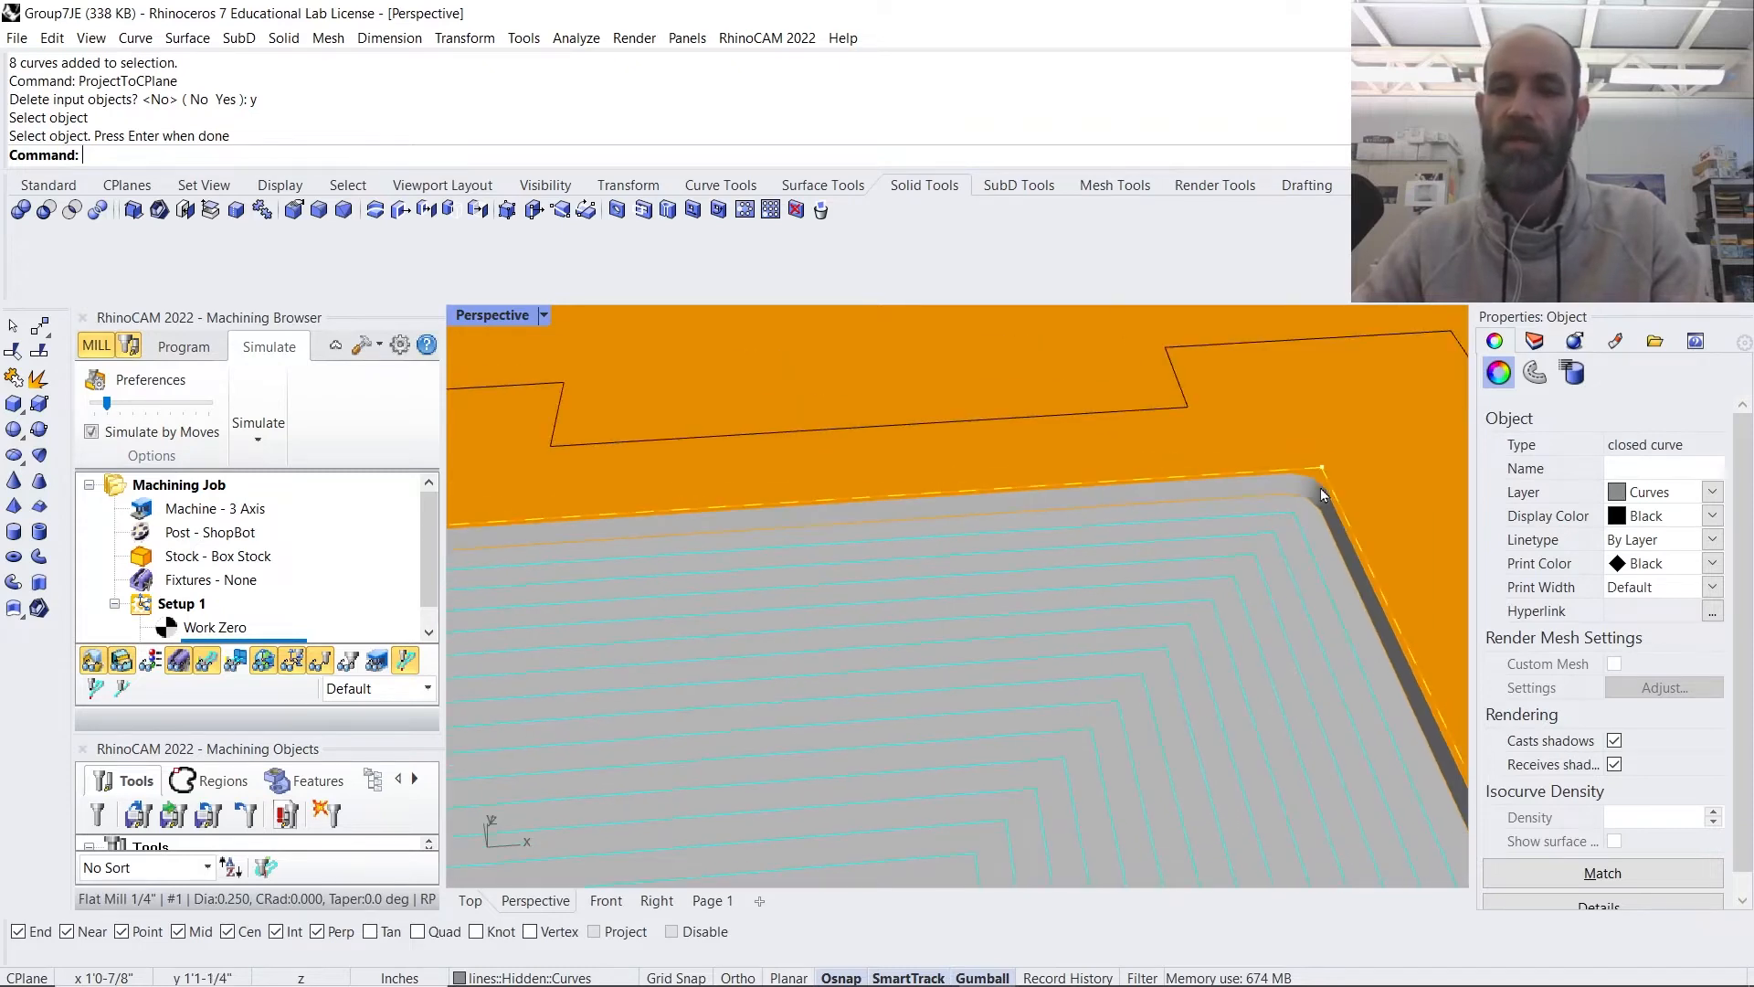
{"action": "scroll", "coordinate": [1302, 490], "scroll_direction": "up", "scroll_amount": 2}
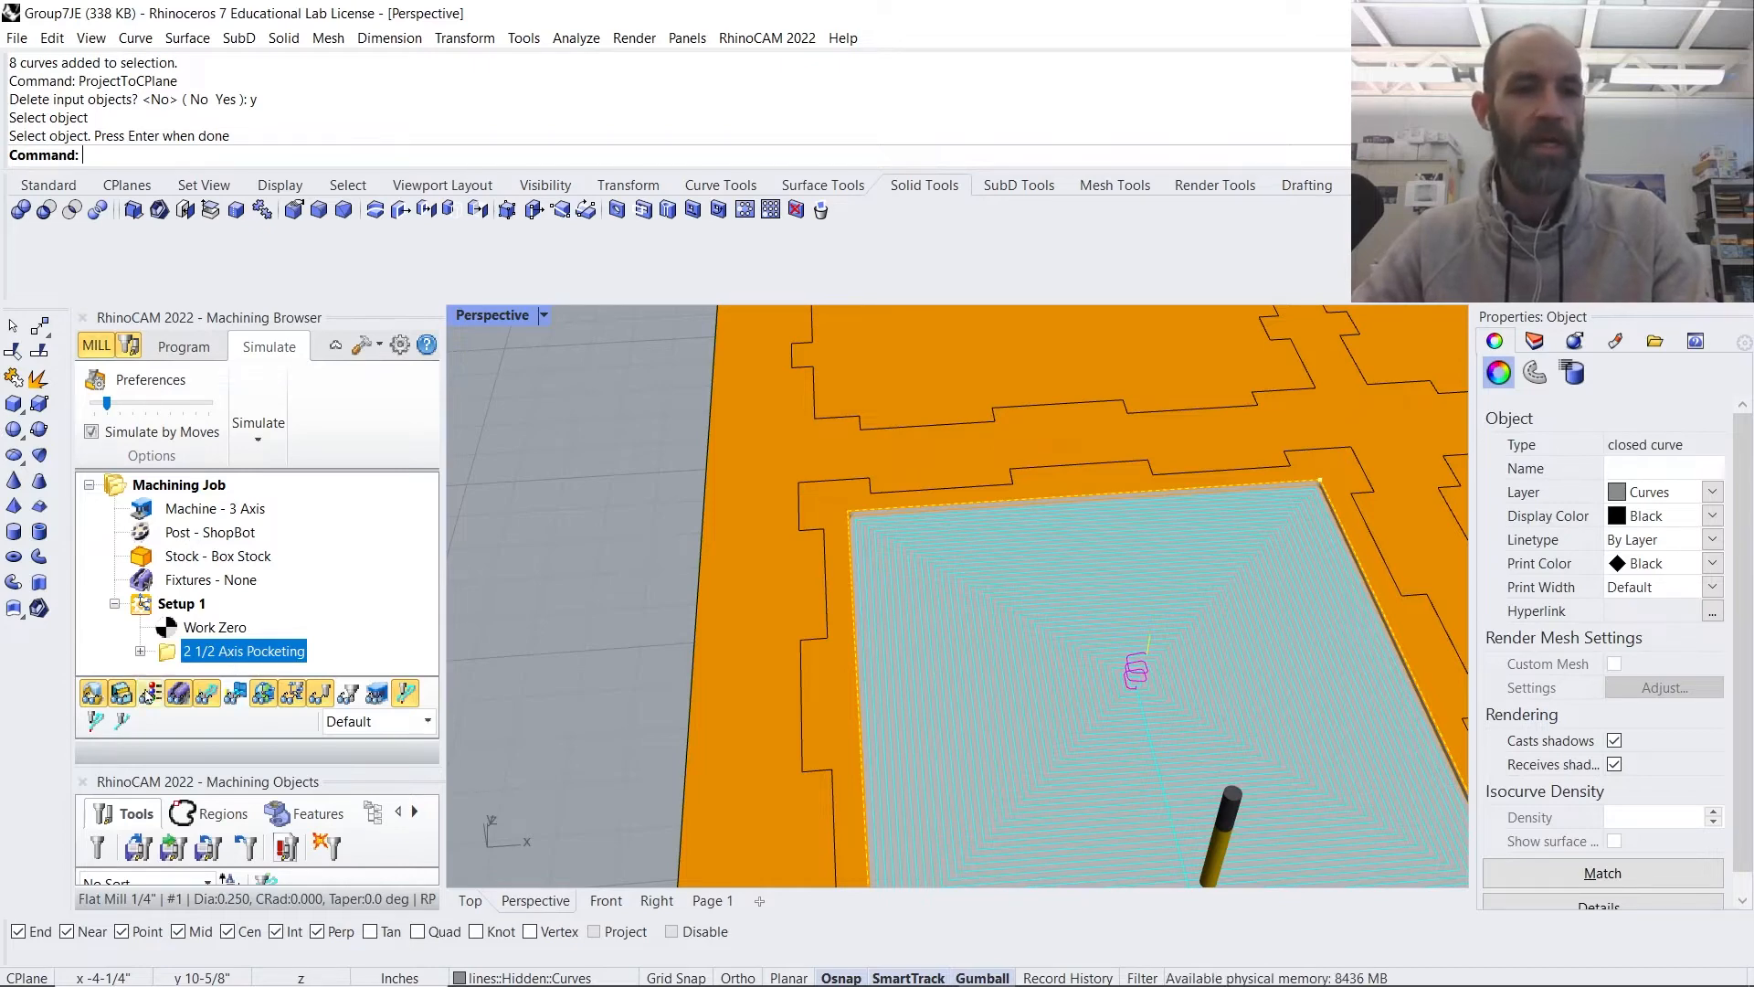
- Create a 2 1/2 Axis Profiling operation and add the outer outlines of all six box parts as machining regions
{"action": "left_click", "coordinate": [180, 350]}
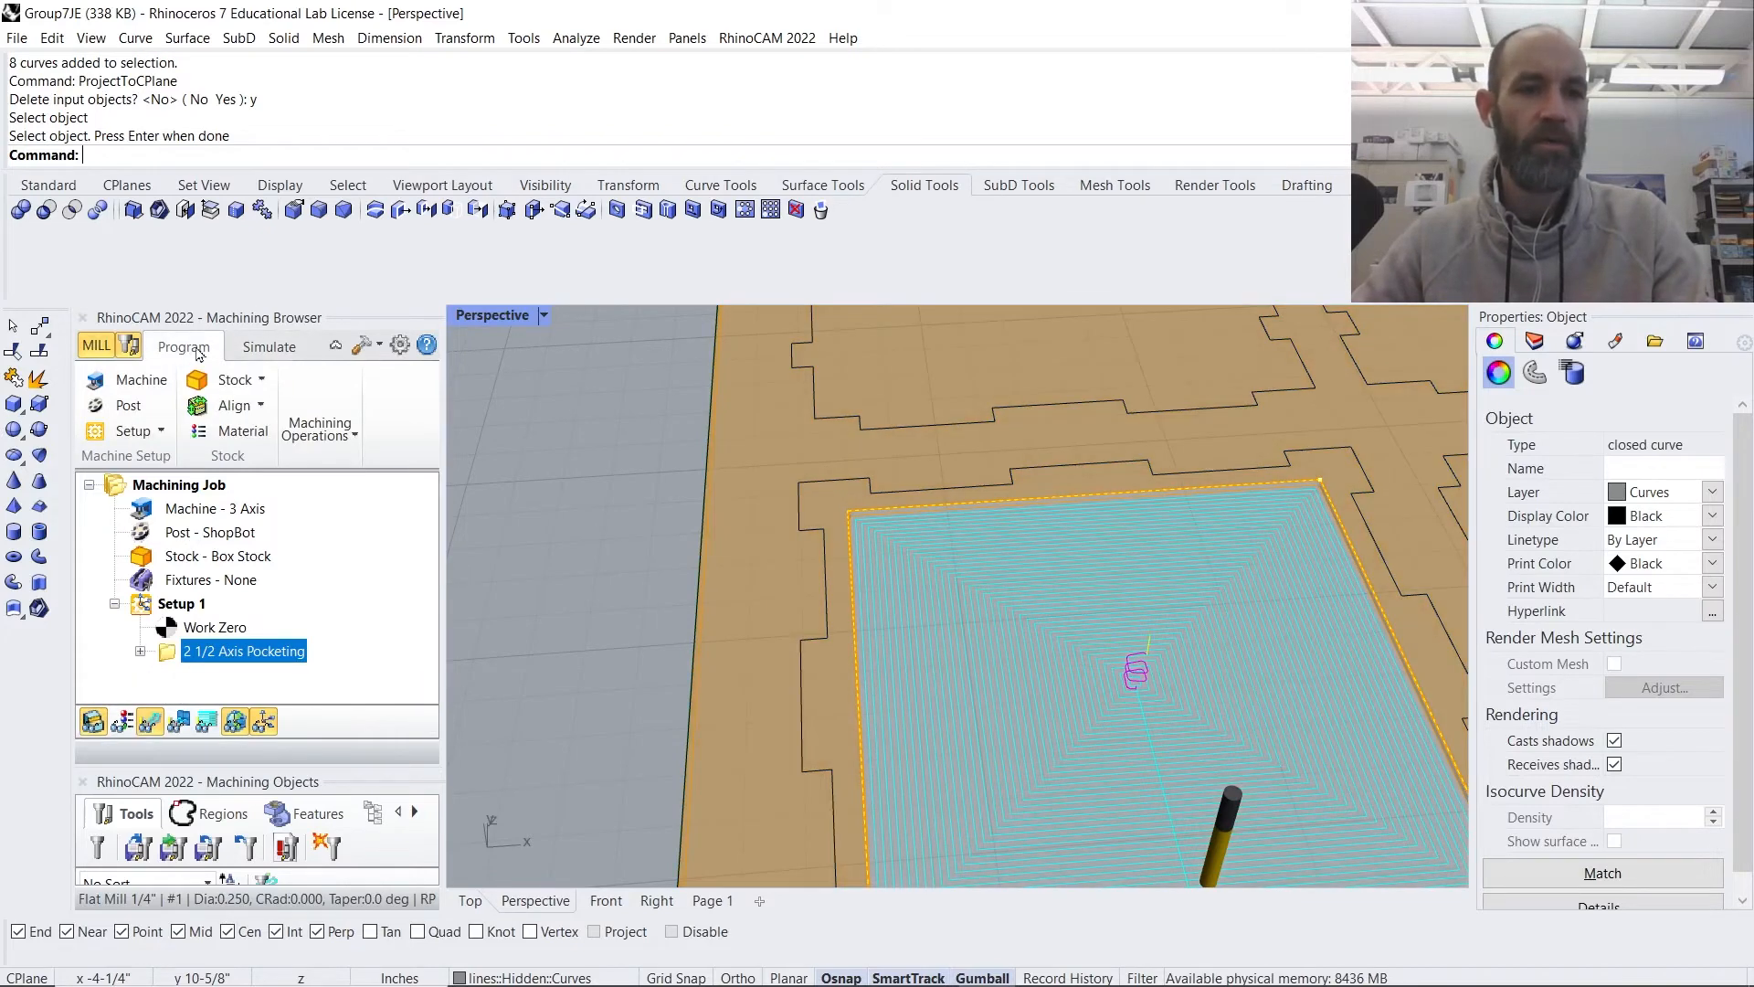
{"action": "left_click", "coordinate": [320, 429]}
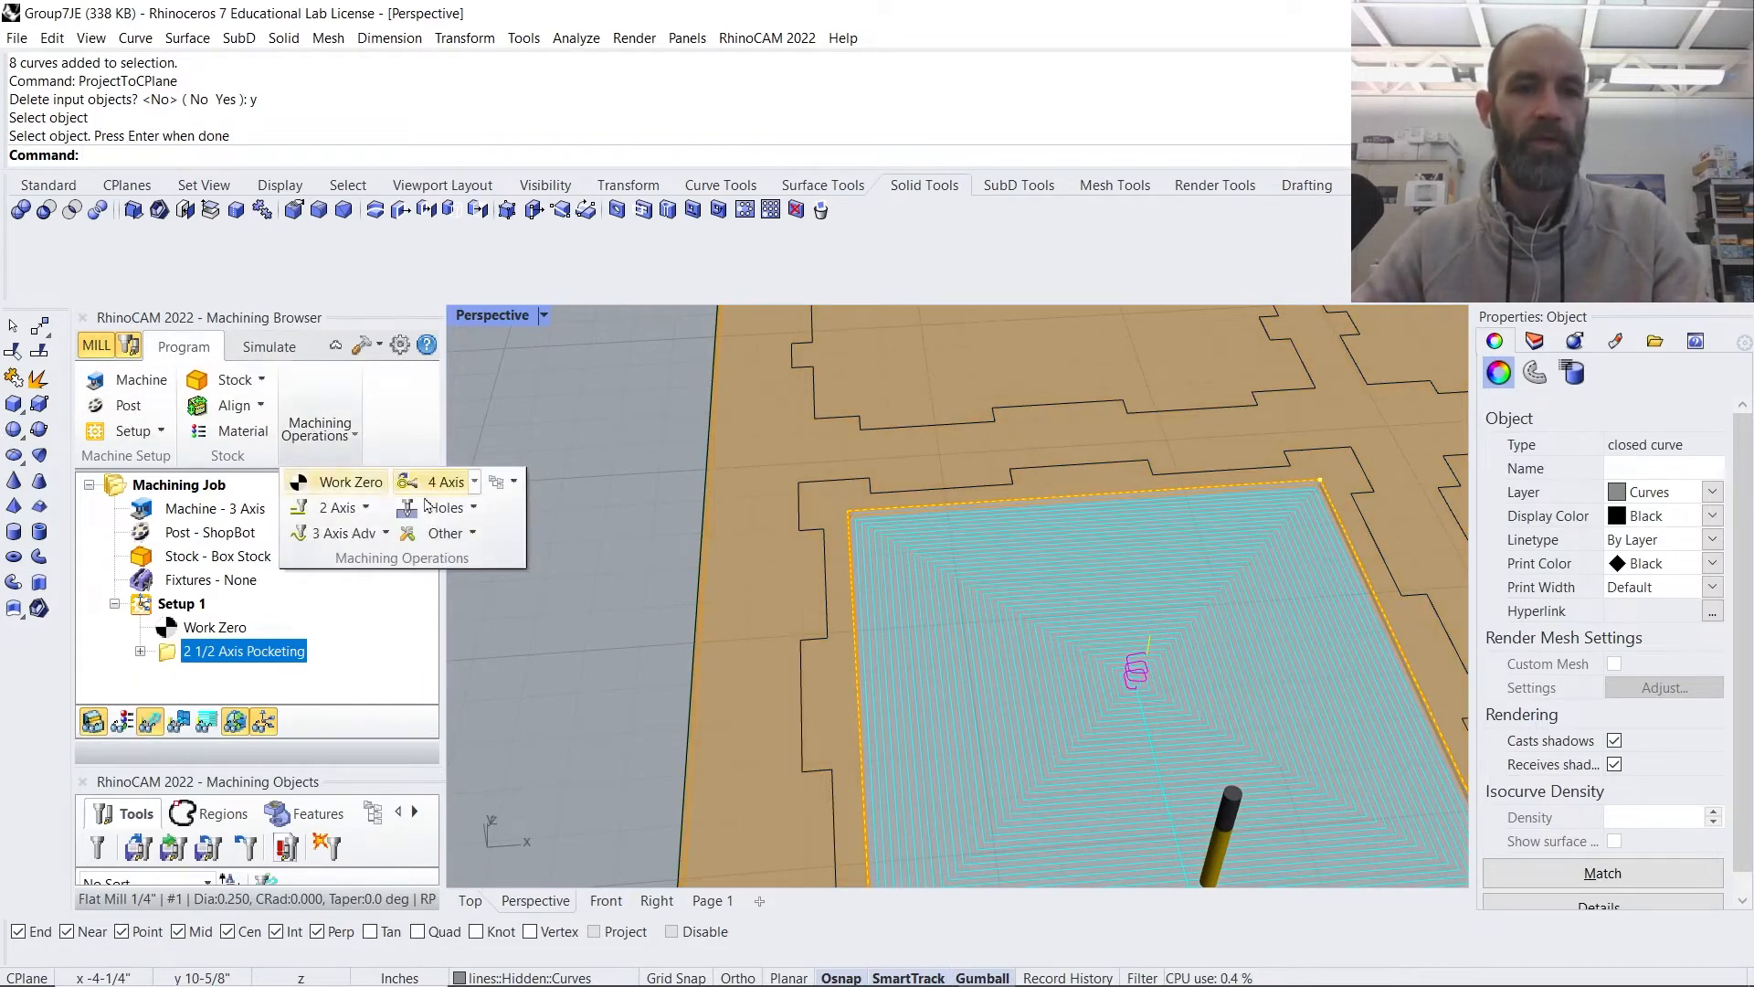
{"action": "left_click", "coordinate": [336, 510]}
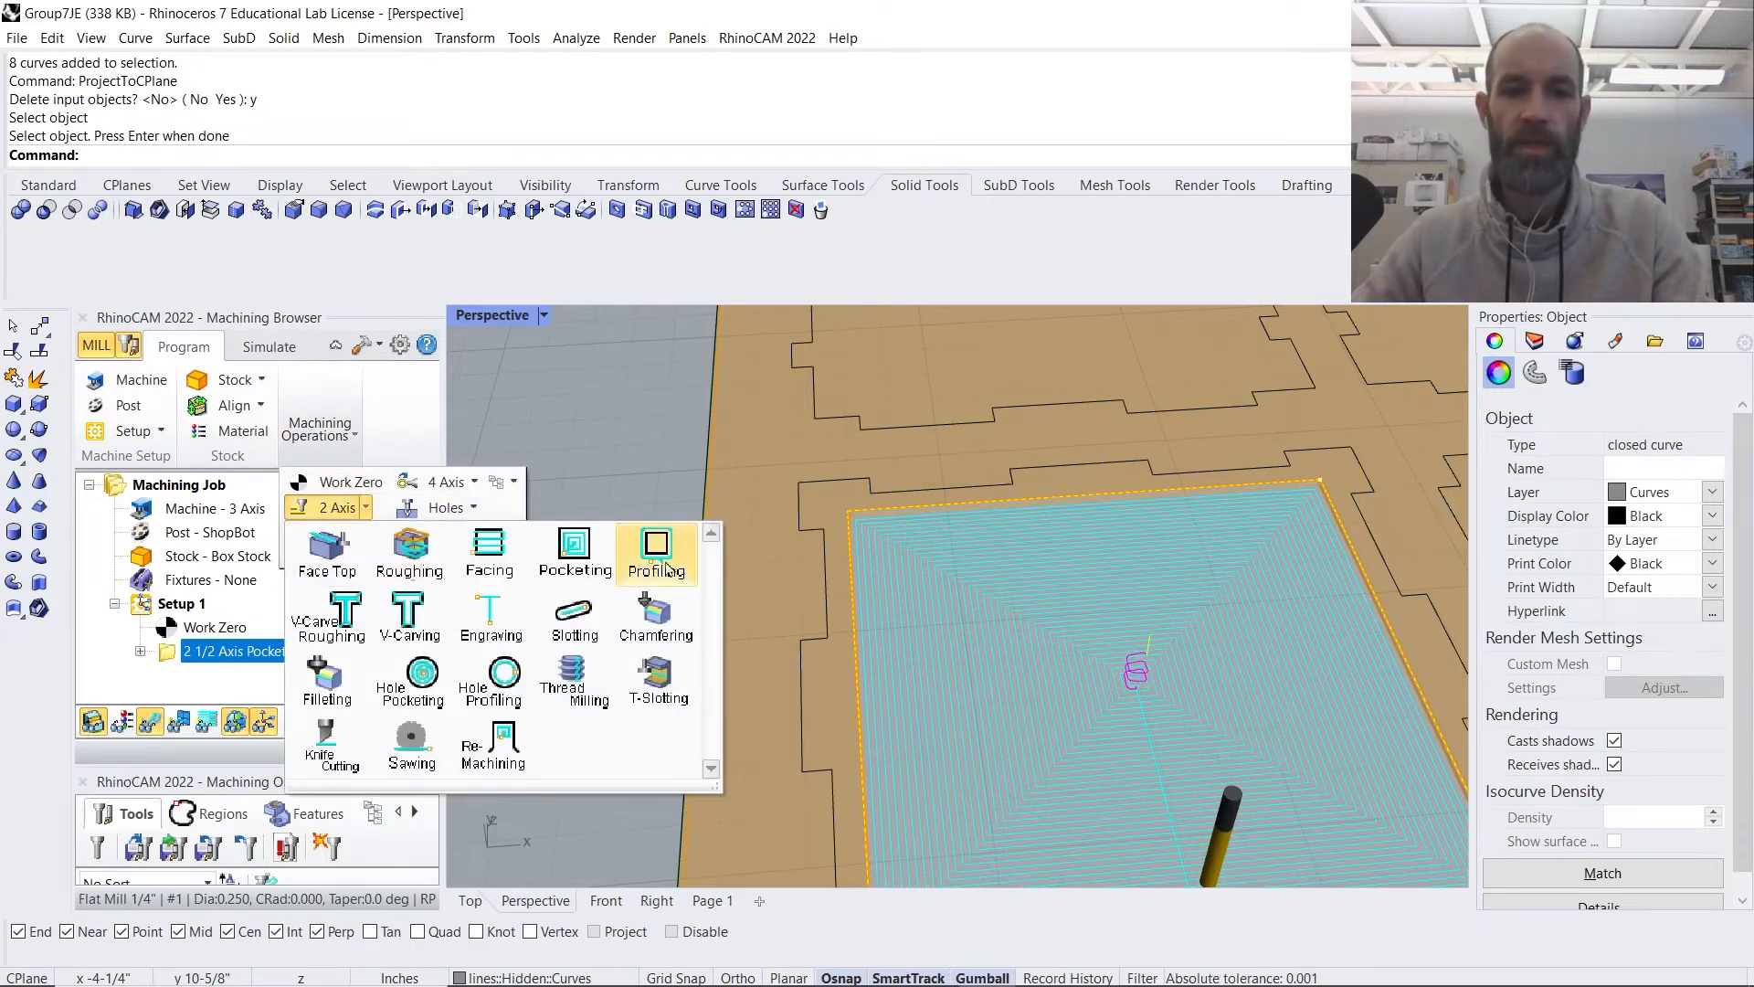
{"action": "left_click", "coordinate": [666, 567]}
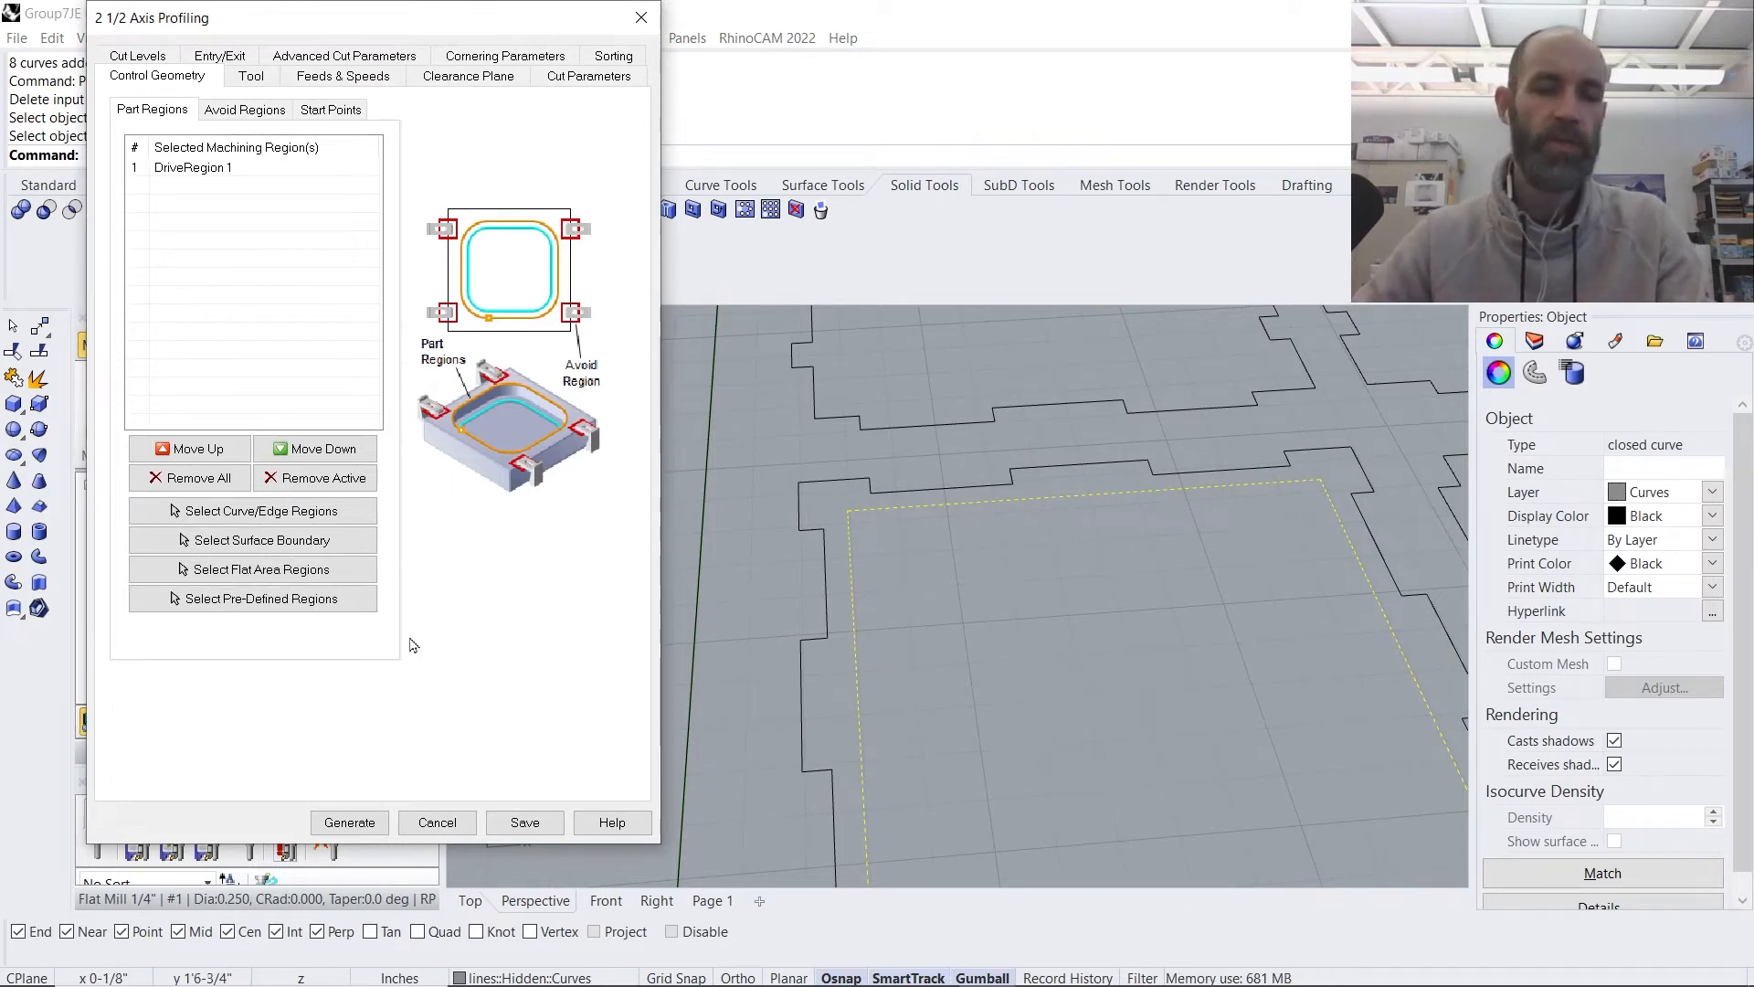
{"action": "left_click", "coordinate": [222, 518]}
{"action": "scroll", "coordinate": [1067, 523], "scroll_direction": "down", "scroll_amount": 5}
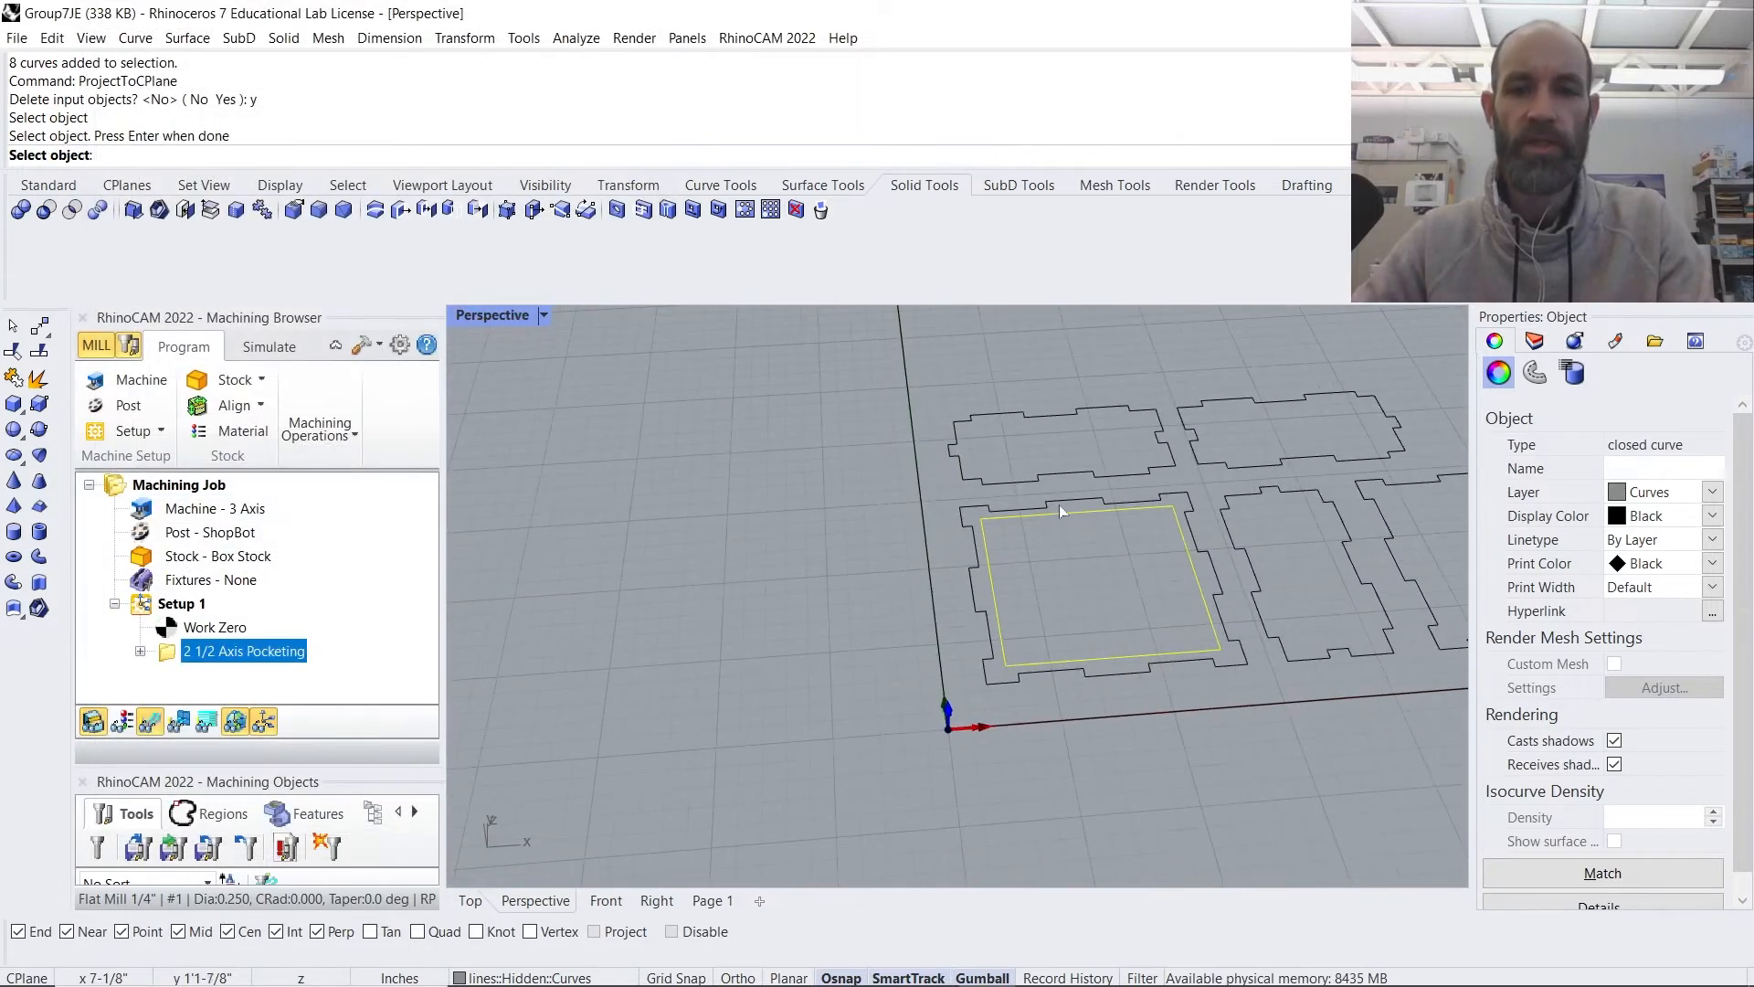
{"action": "scroll", "coordinate": [1159, 560], "scroll_direction": "down", "scroll_amount": 3}
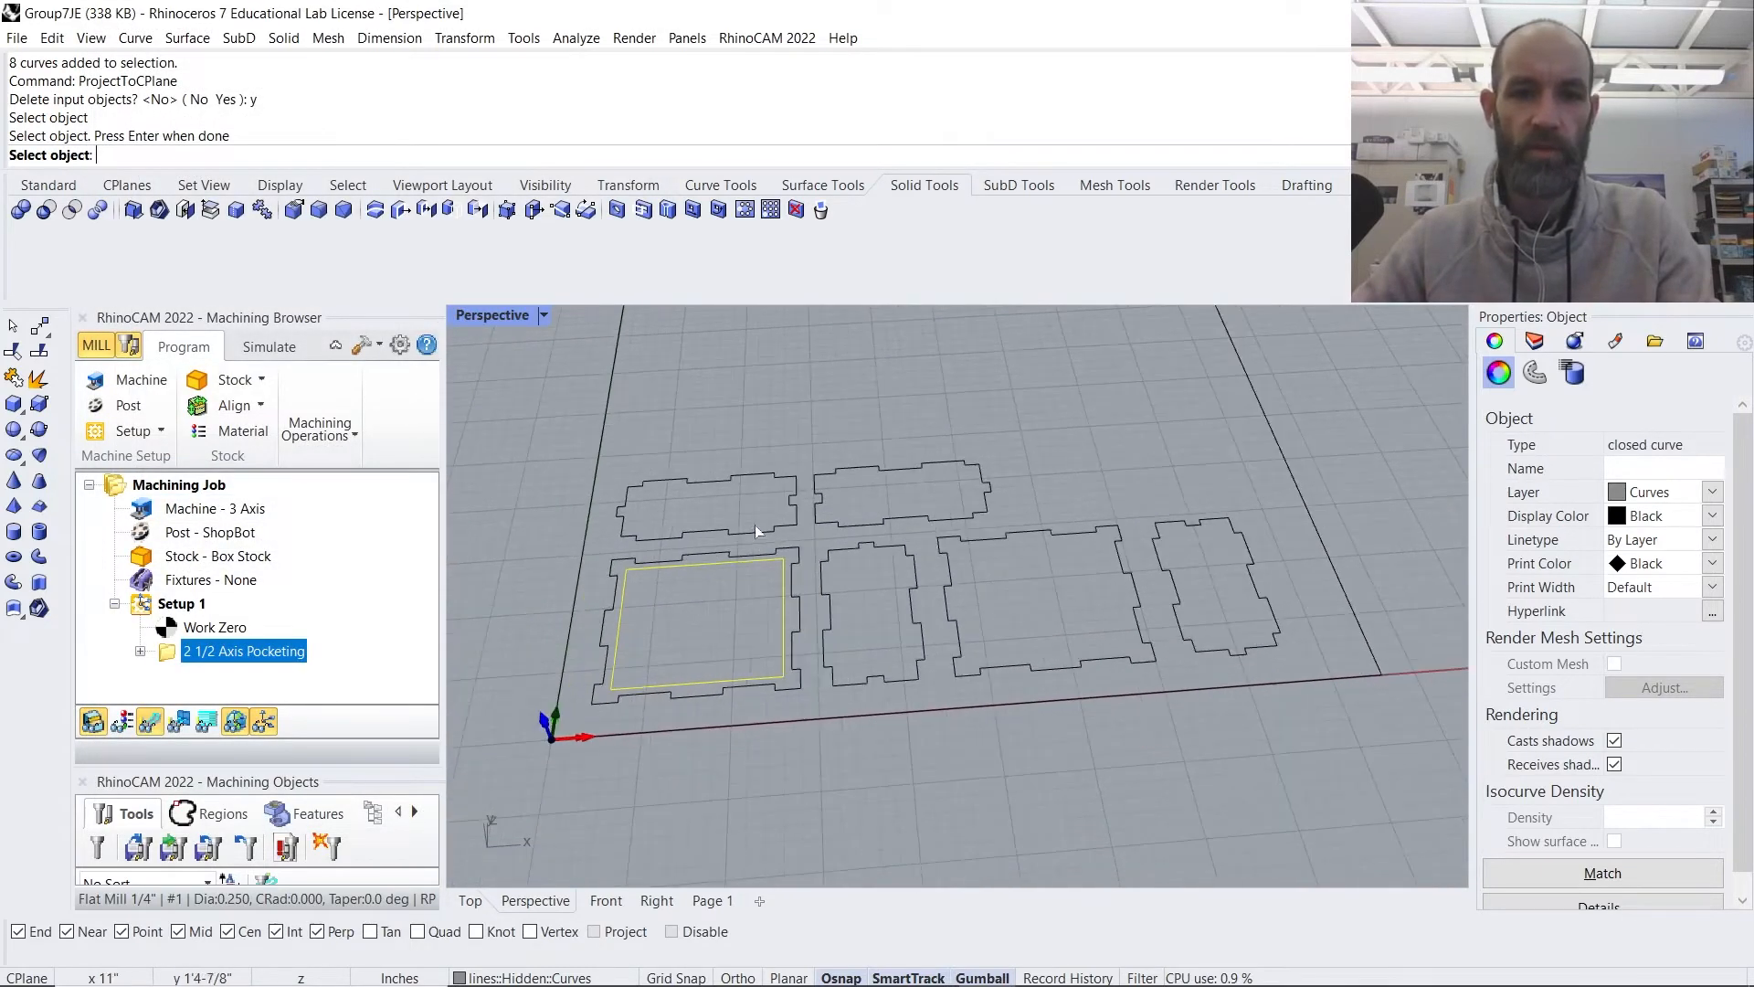
{"action": "left_click", "coordinate": [761, 530]}
{"action": "left_click", "coordinate": [728, 552]}
{"action": "left_click", "coordinate": [870, 524]}
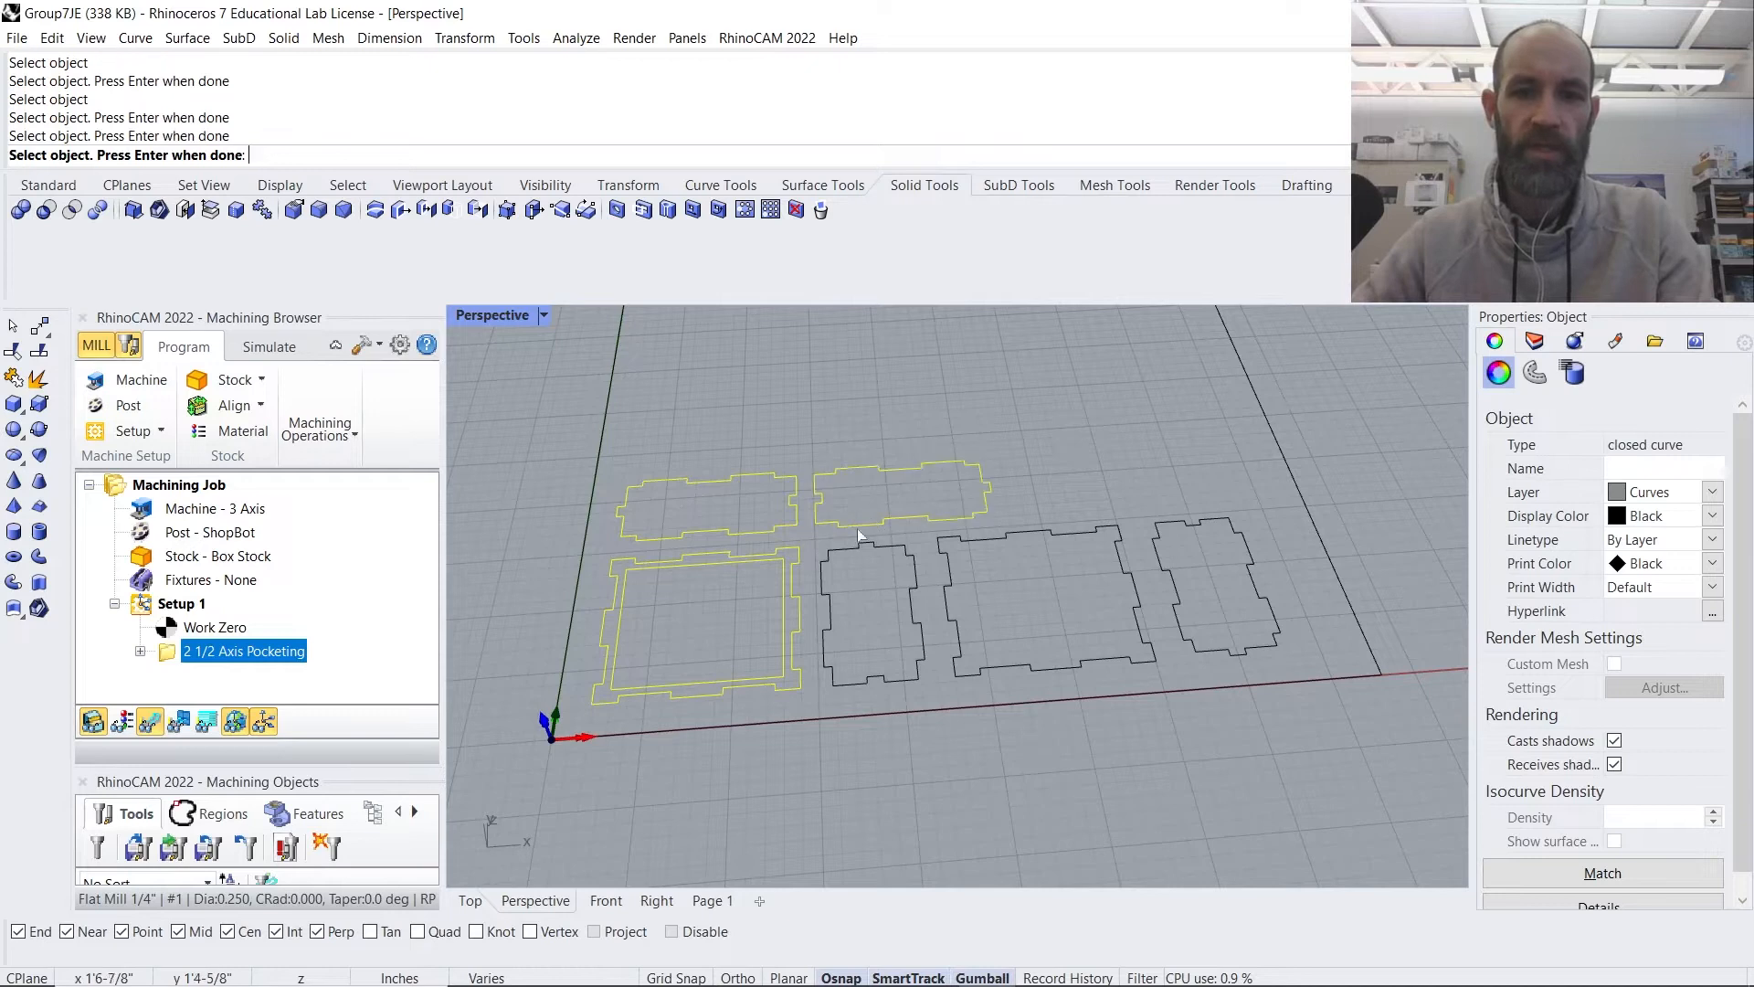
{"action": "left_click", "coordinate": [864, 560]}
{"action": "left_click", "coordinate": [1055, 535]}
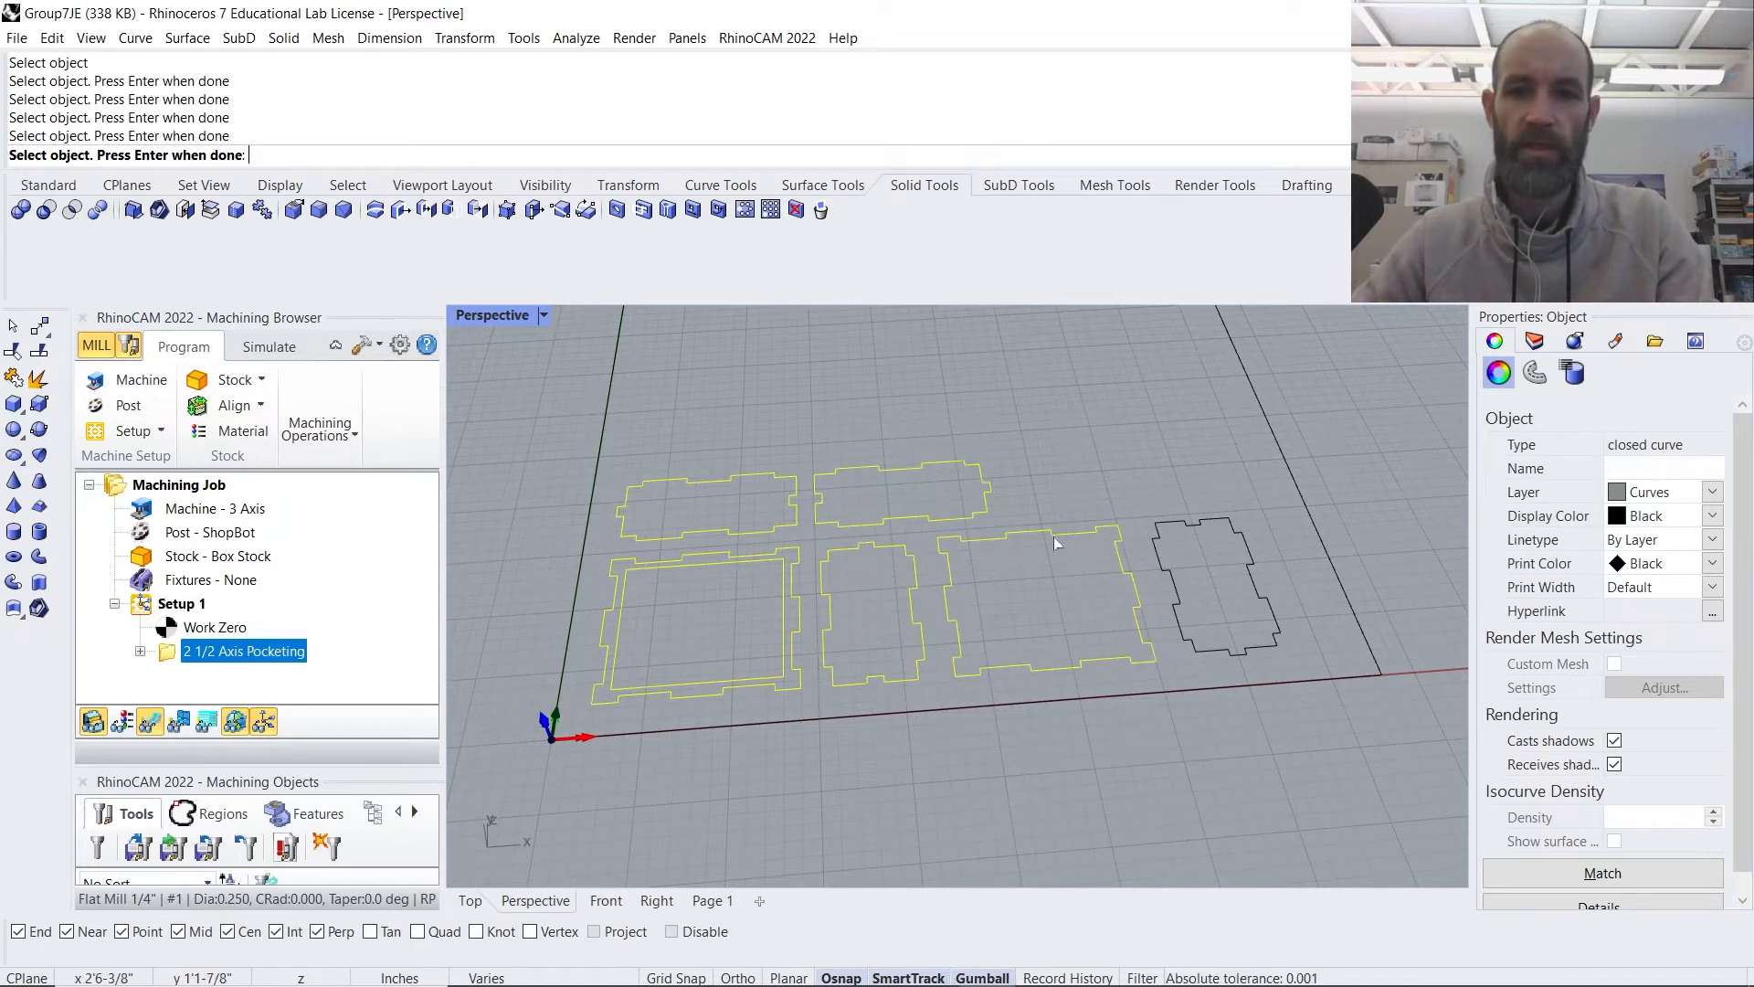
{"action": "left_click", "coordinate": [1187, 526]}
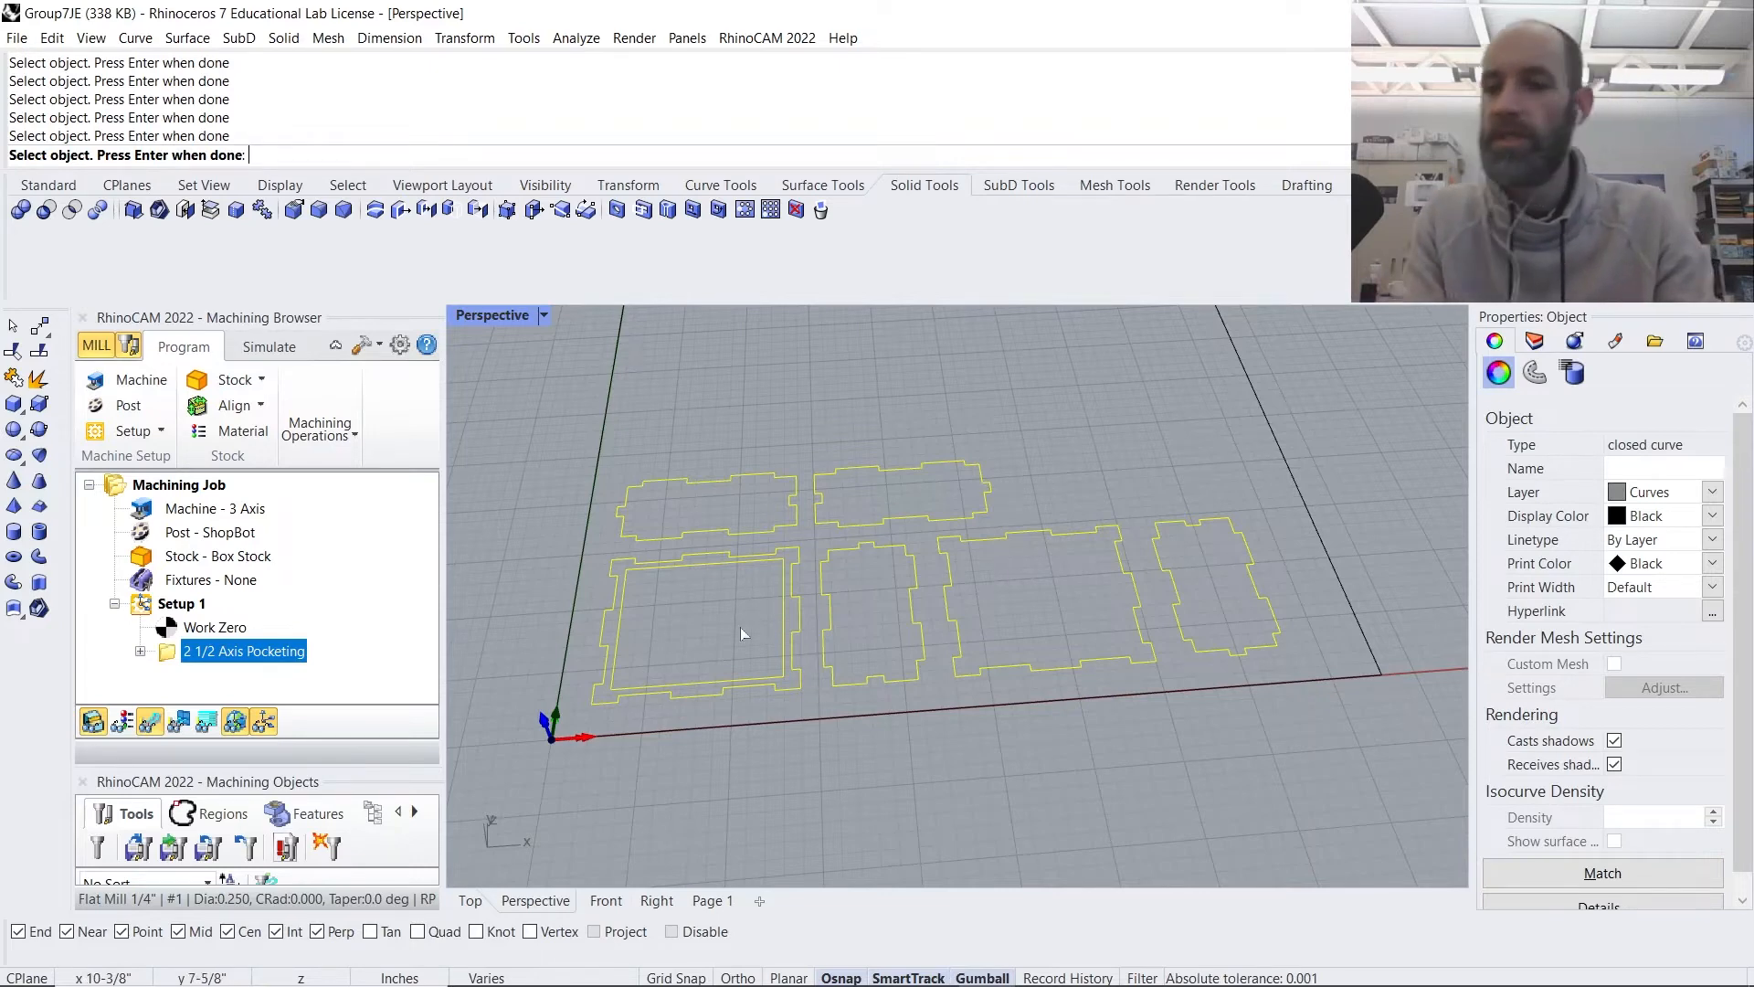
{"action": "key", "text": "Return"}
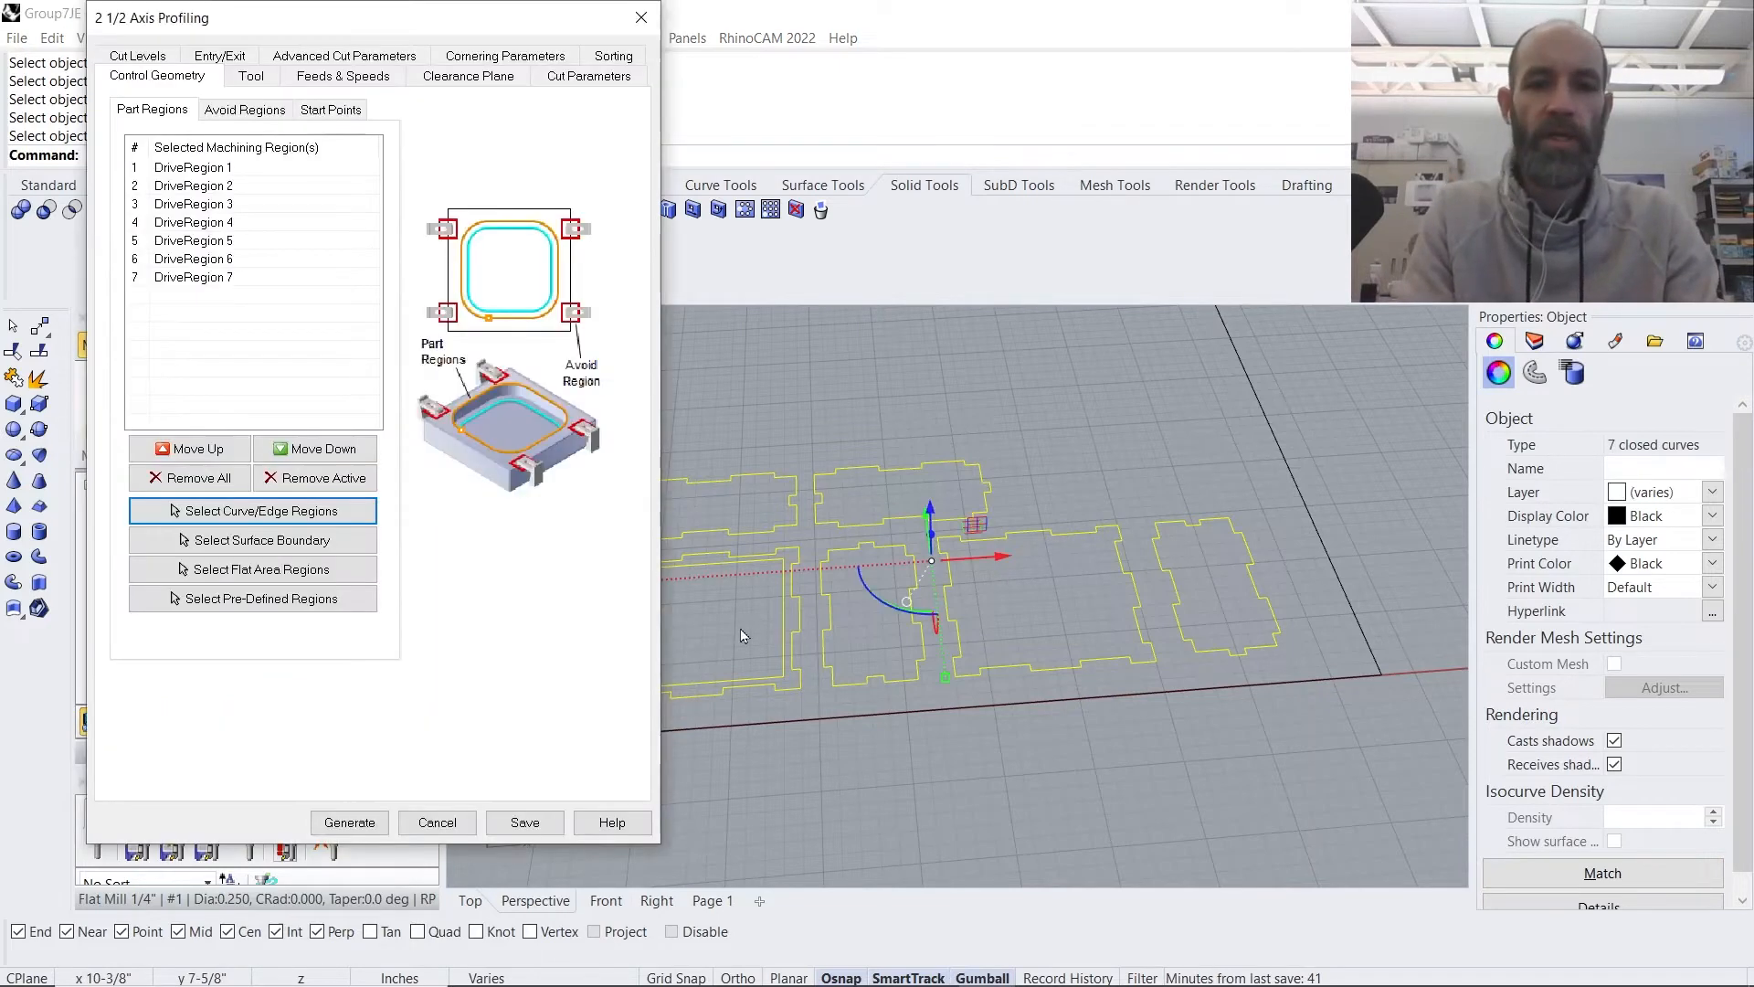
- Remove the inner pocket rectangle, DriveRegion 1, from the profiling operation's machining regions
{"action": "left_click", "coordinate": [191, 171]}
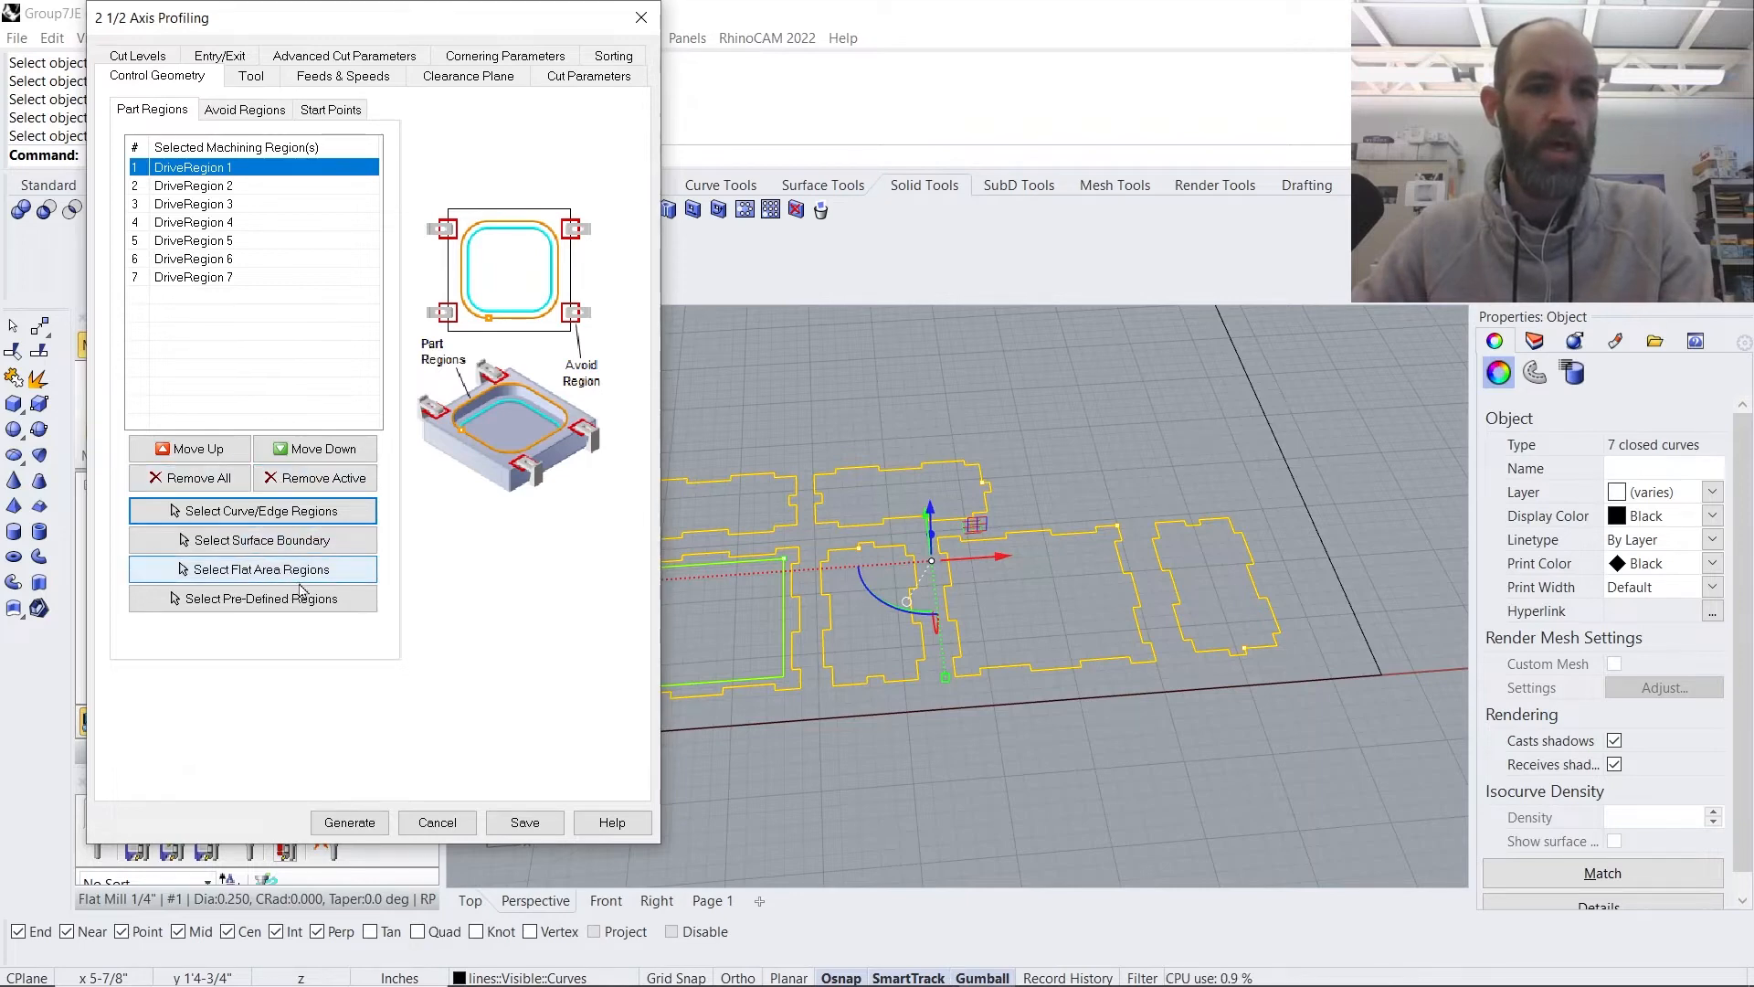
{"action": "left_click", "coordinate": [314, 479]}
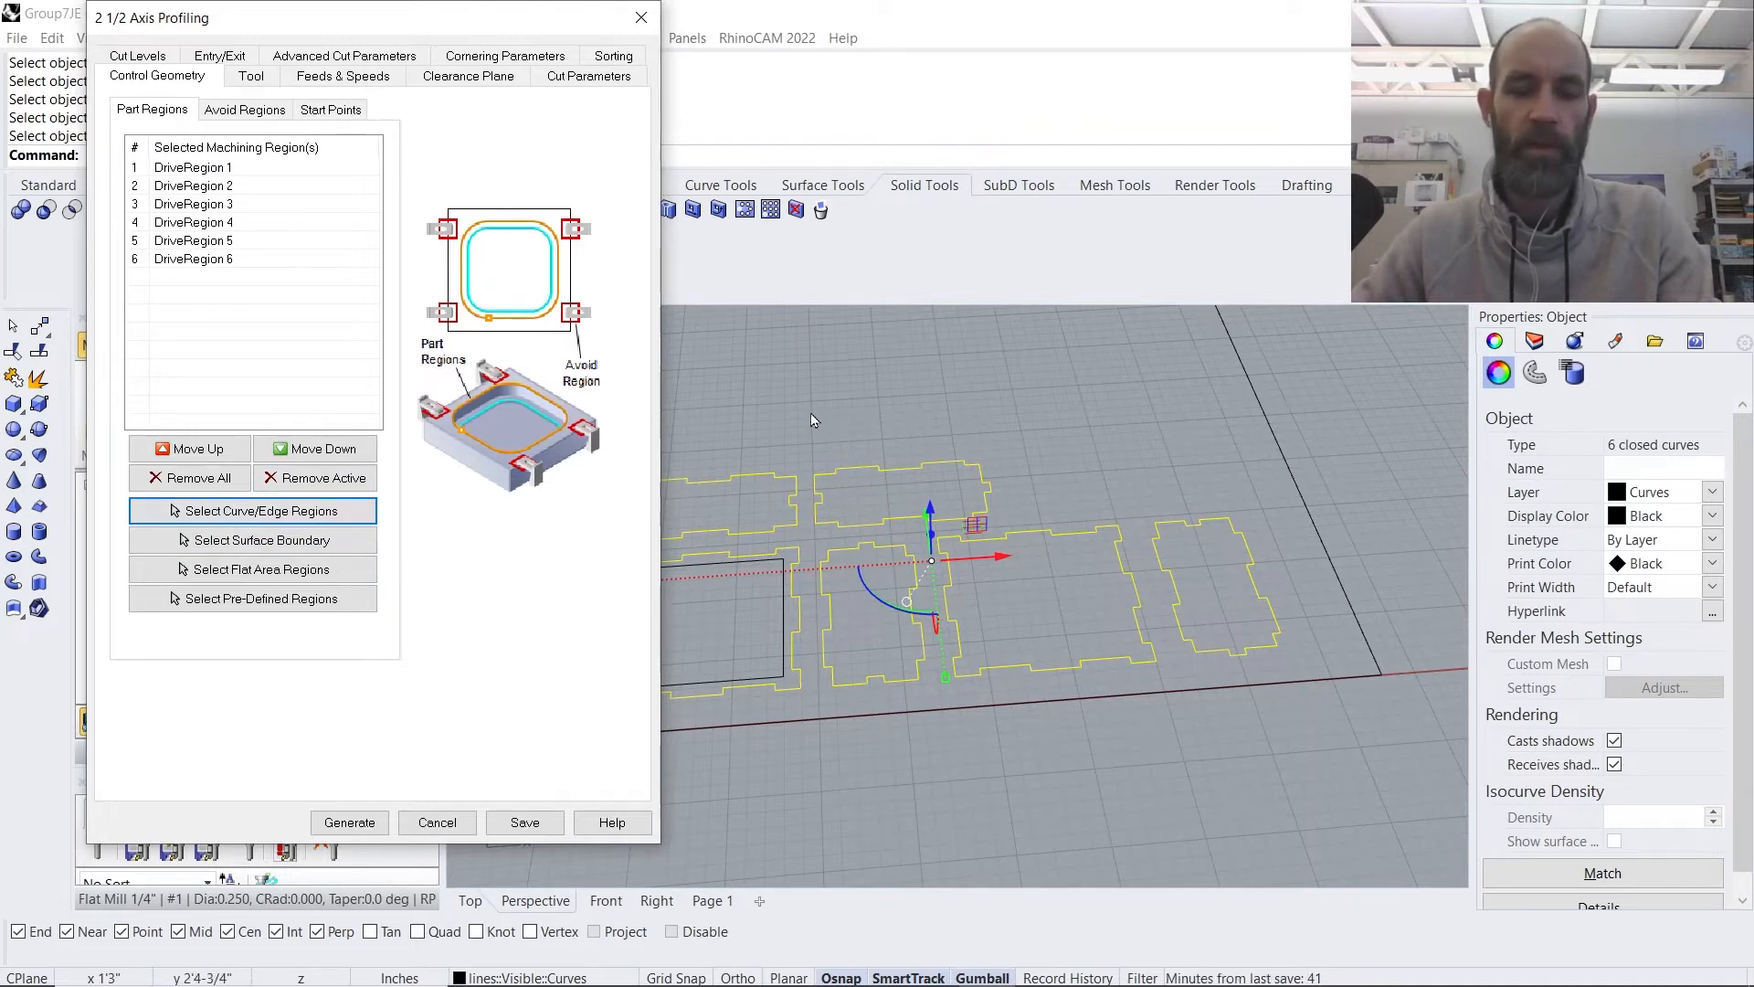
{"action": "right_click_drag", "start_coordinate": [811, 415], "coordinate": [946, 446], "text": "shift"}
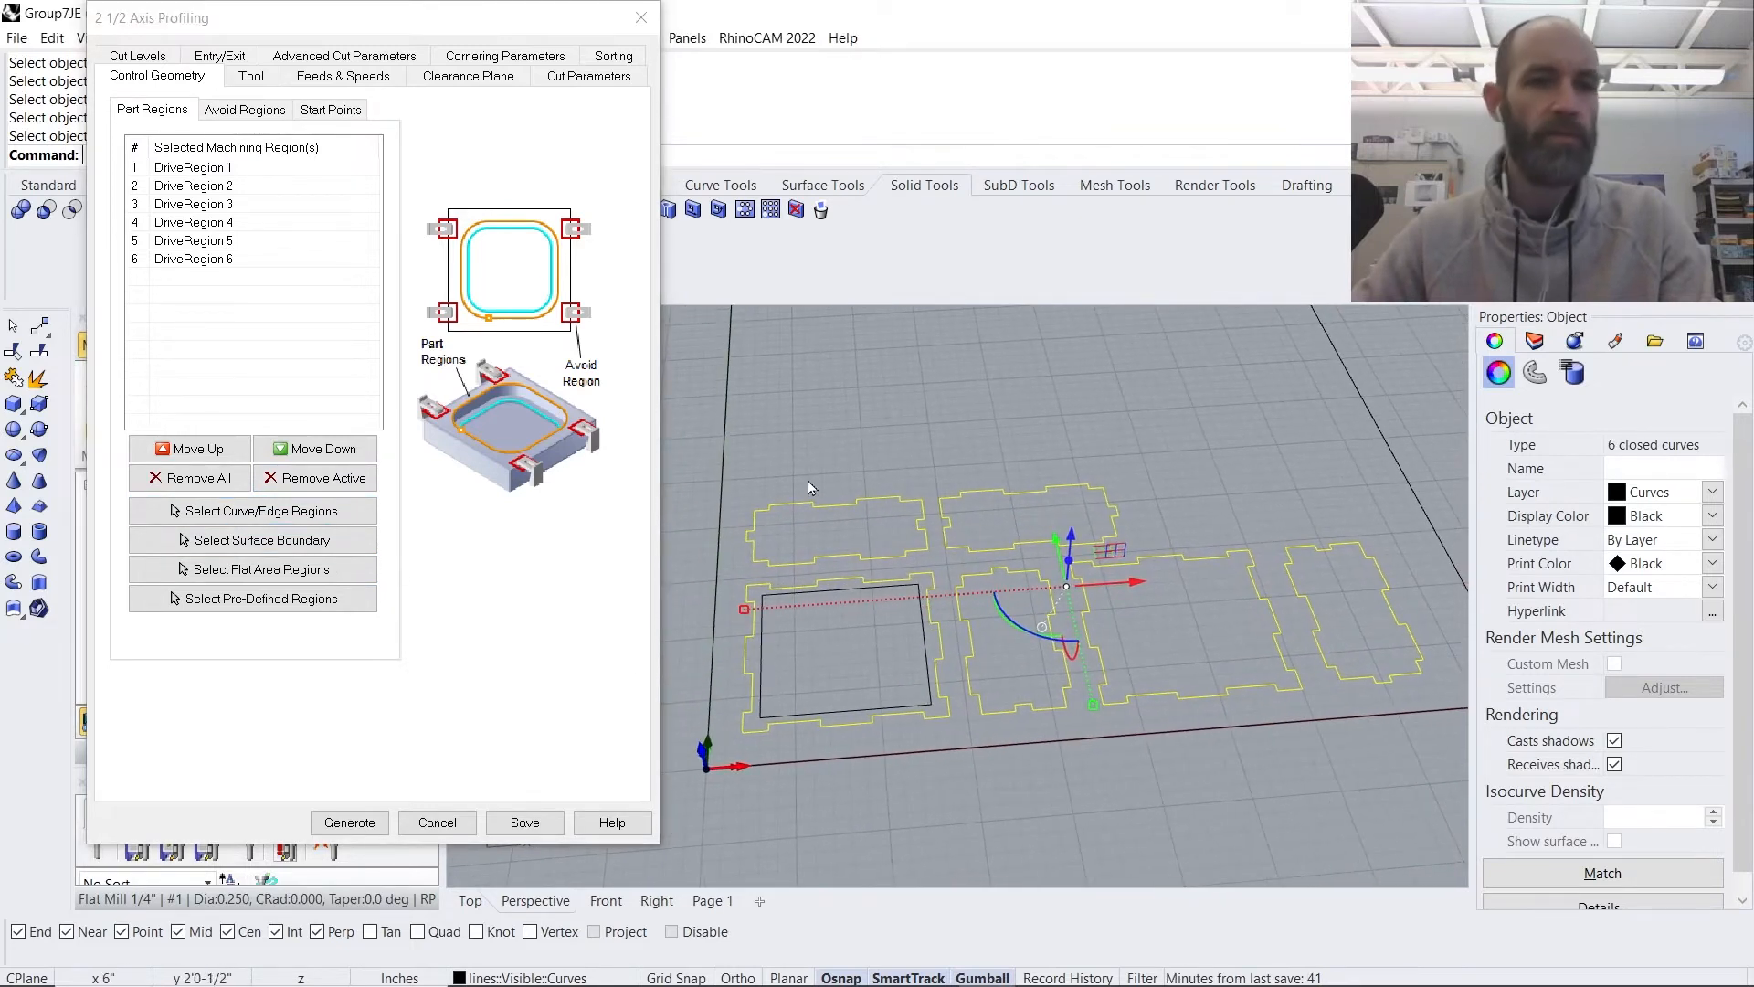
- Set the profiling spindle speed to 10000 RPM and the plunge, approach and engage feed rates to 100 in/min
{"action": "left_click", "coordinate": [252, 78]}
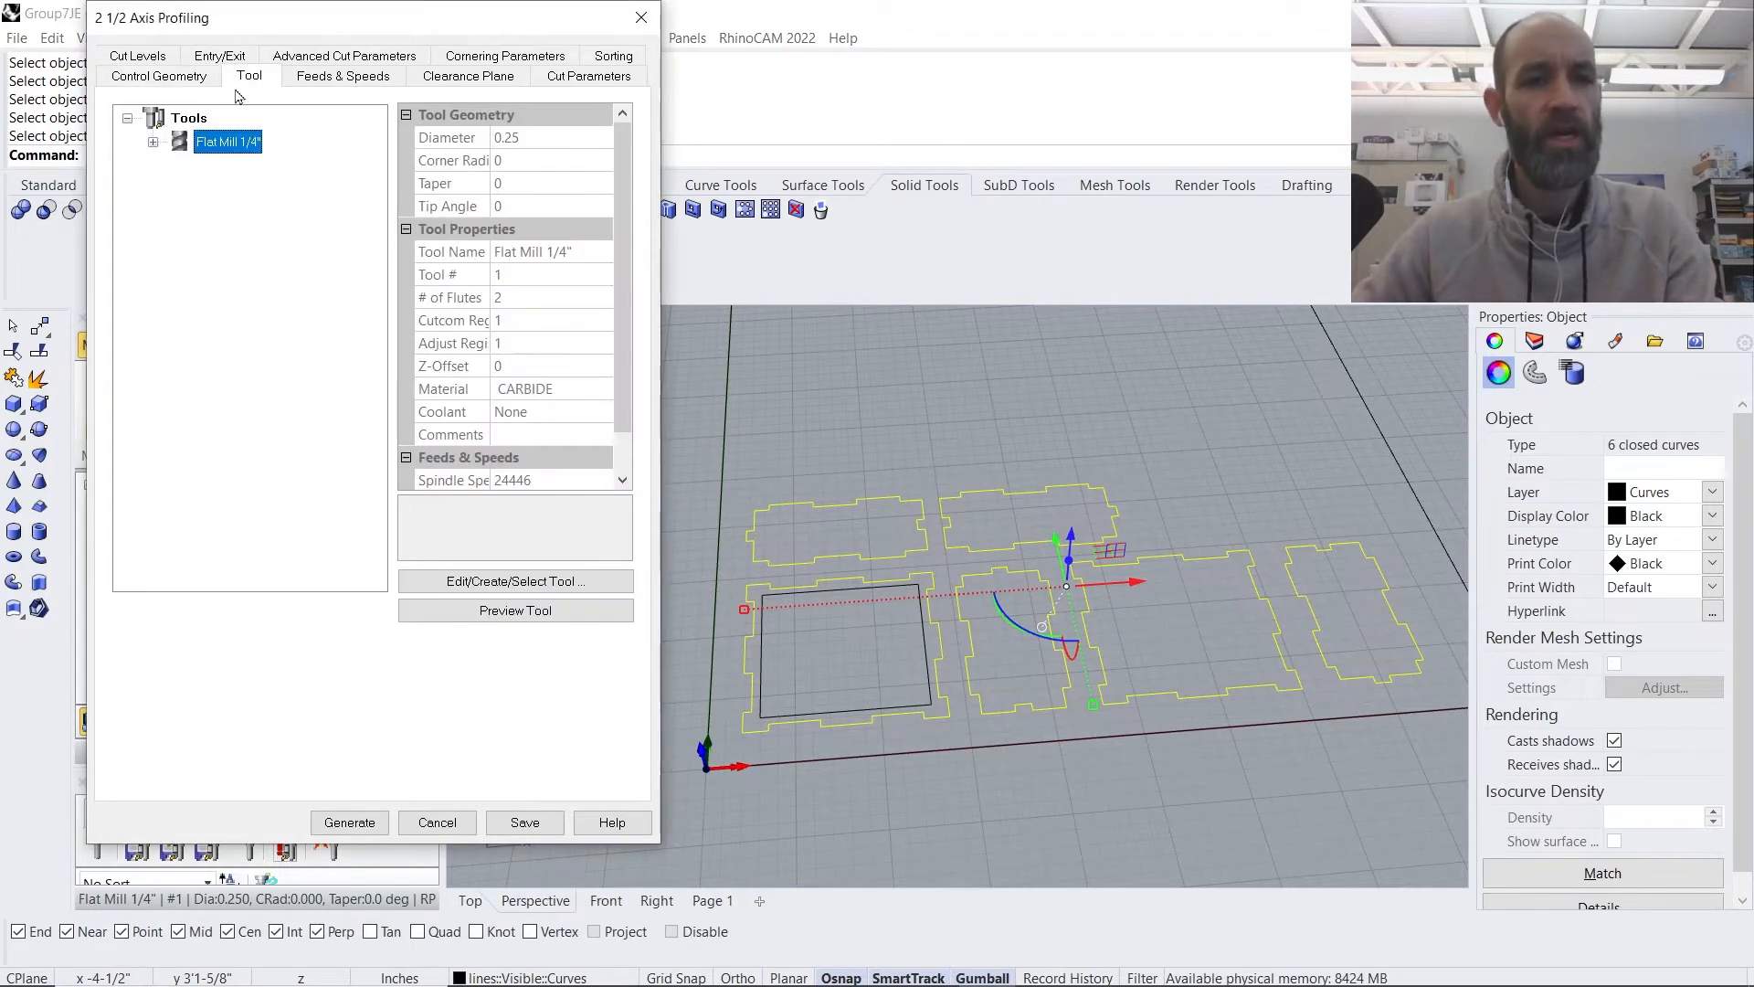
{"action": "left_click", "coordinate": [369, 79]}
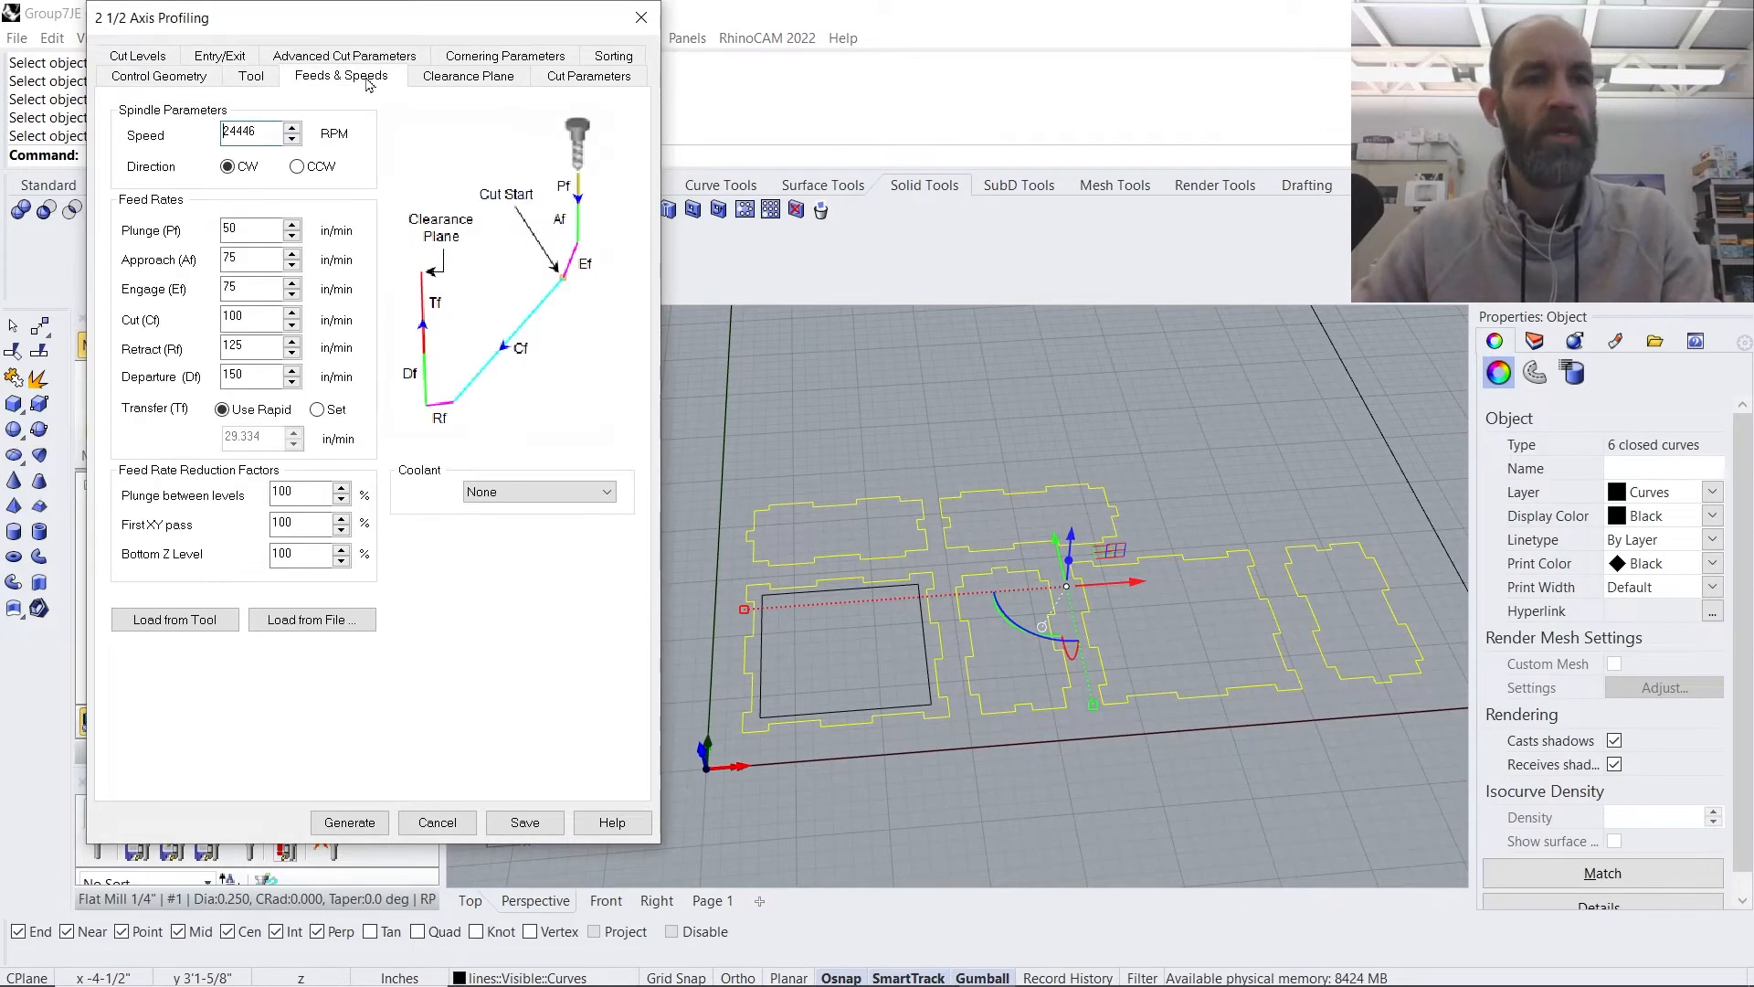
{"action": "left_click_drag", "start_coordinate": [265, 130], "coordinate": [223, 130]}
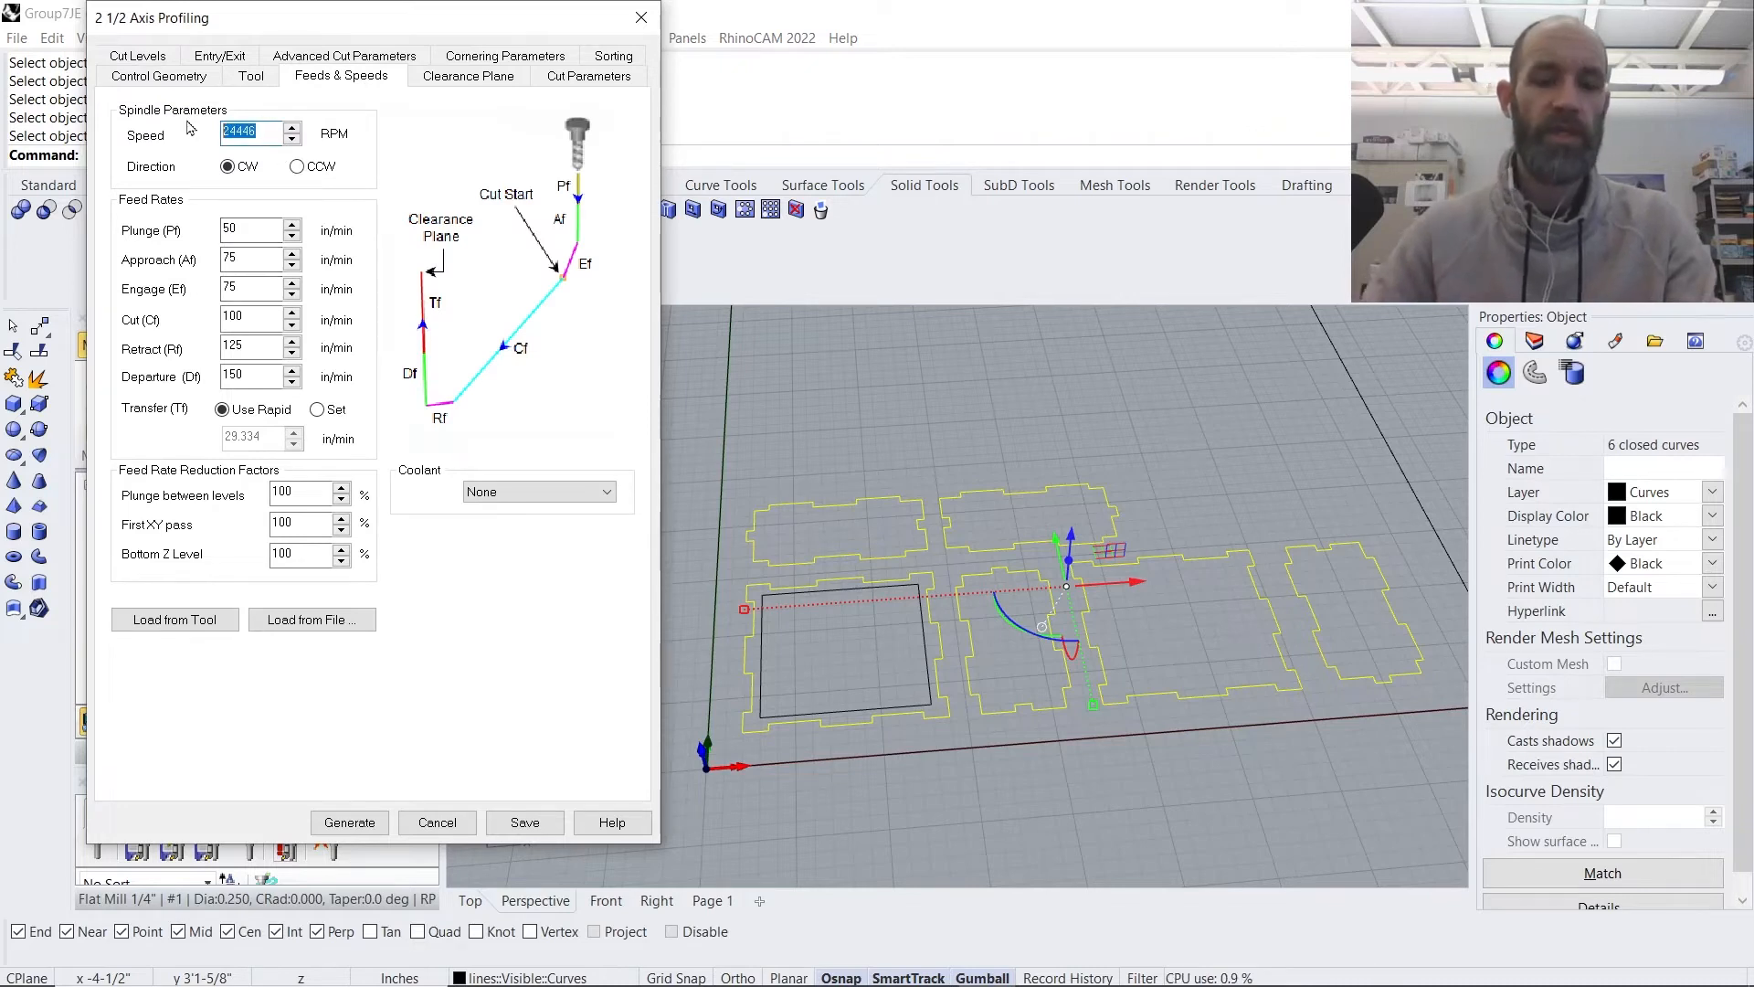
{"action": "type", "text": "1000"}
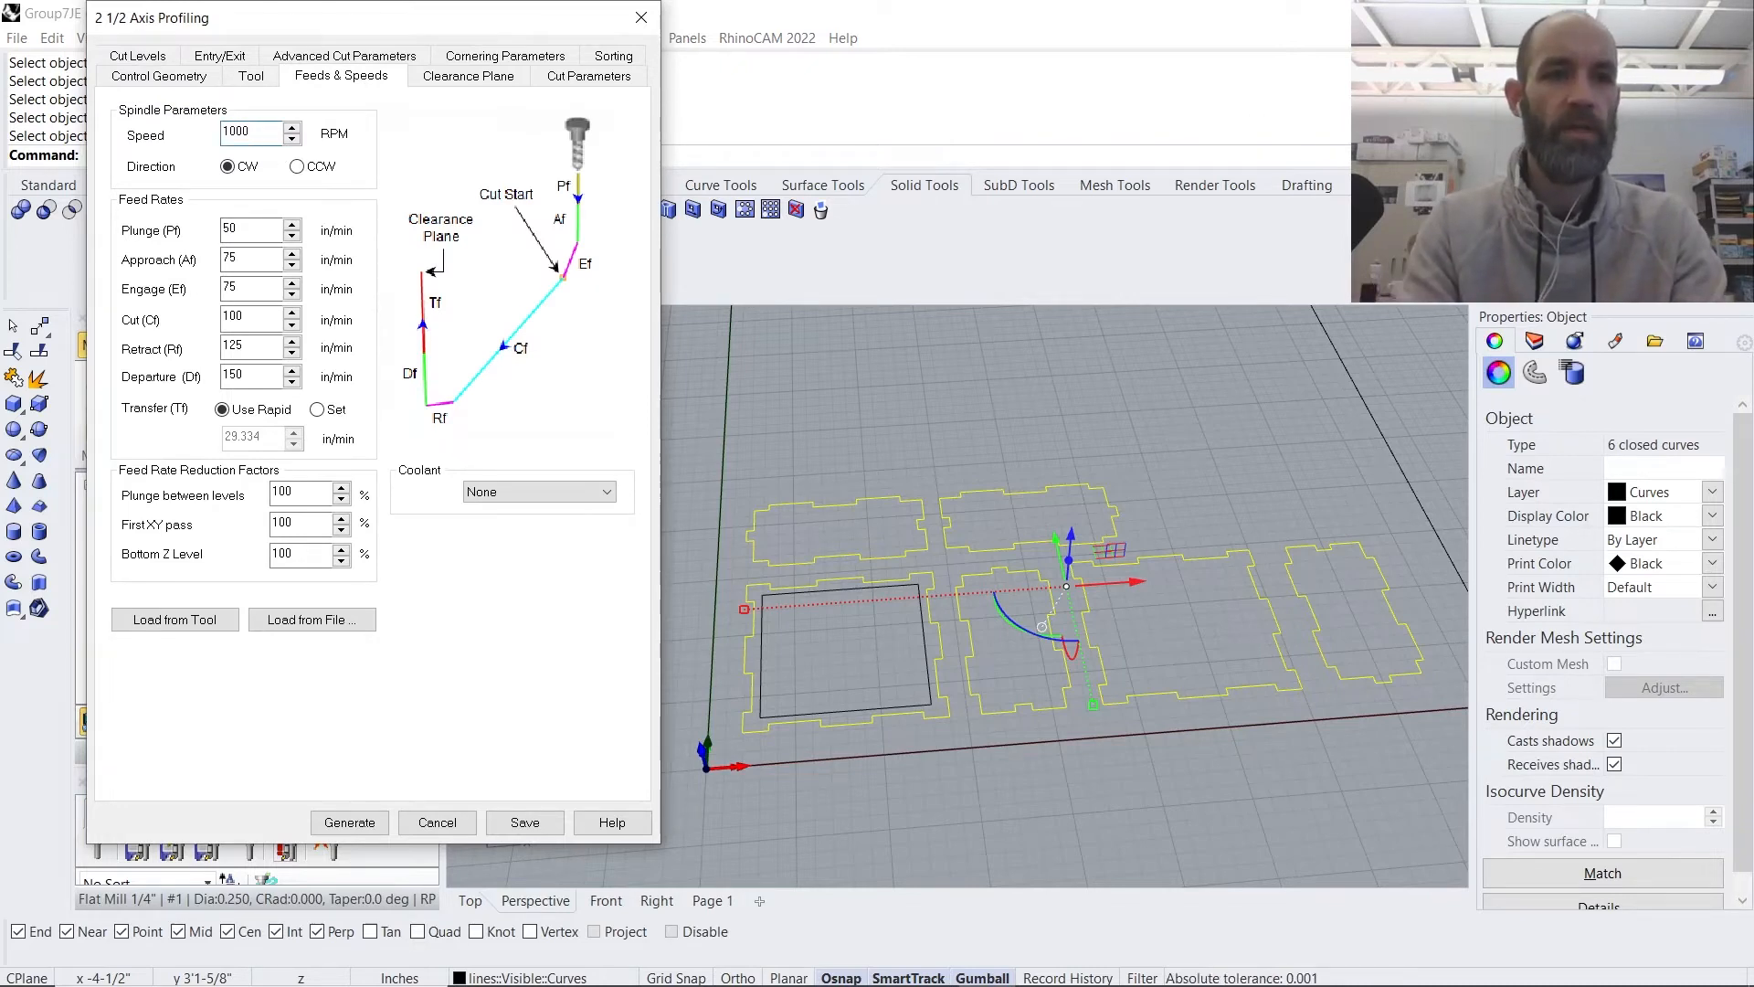
{"action": "type", "text": "0"}
{"action": "key", "text": "Tab"}
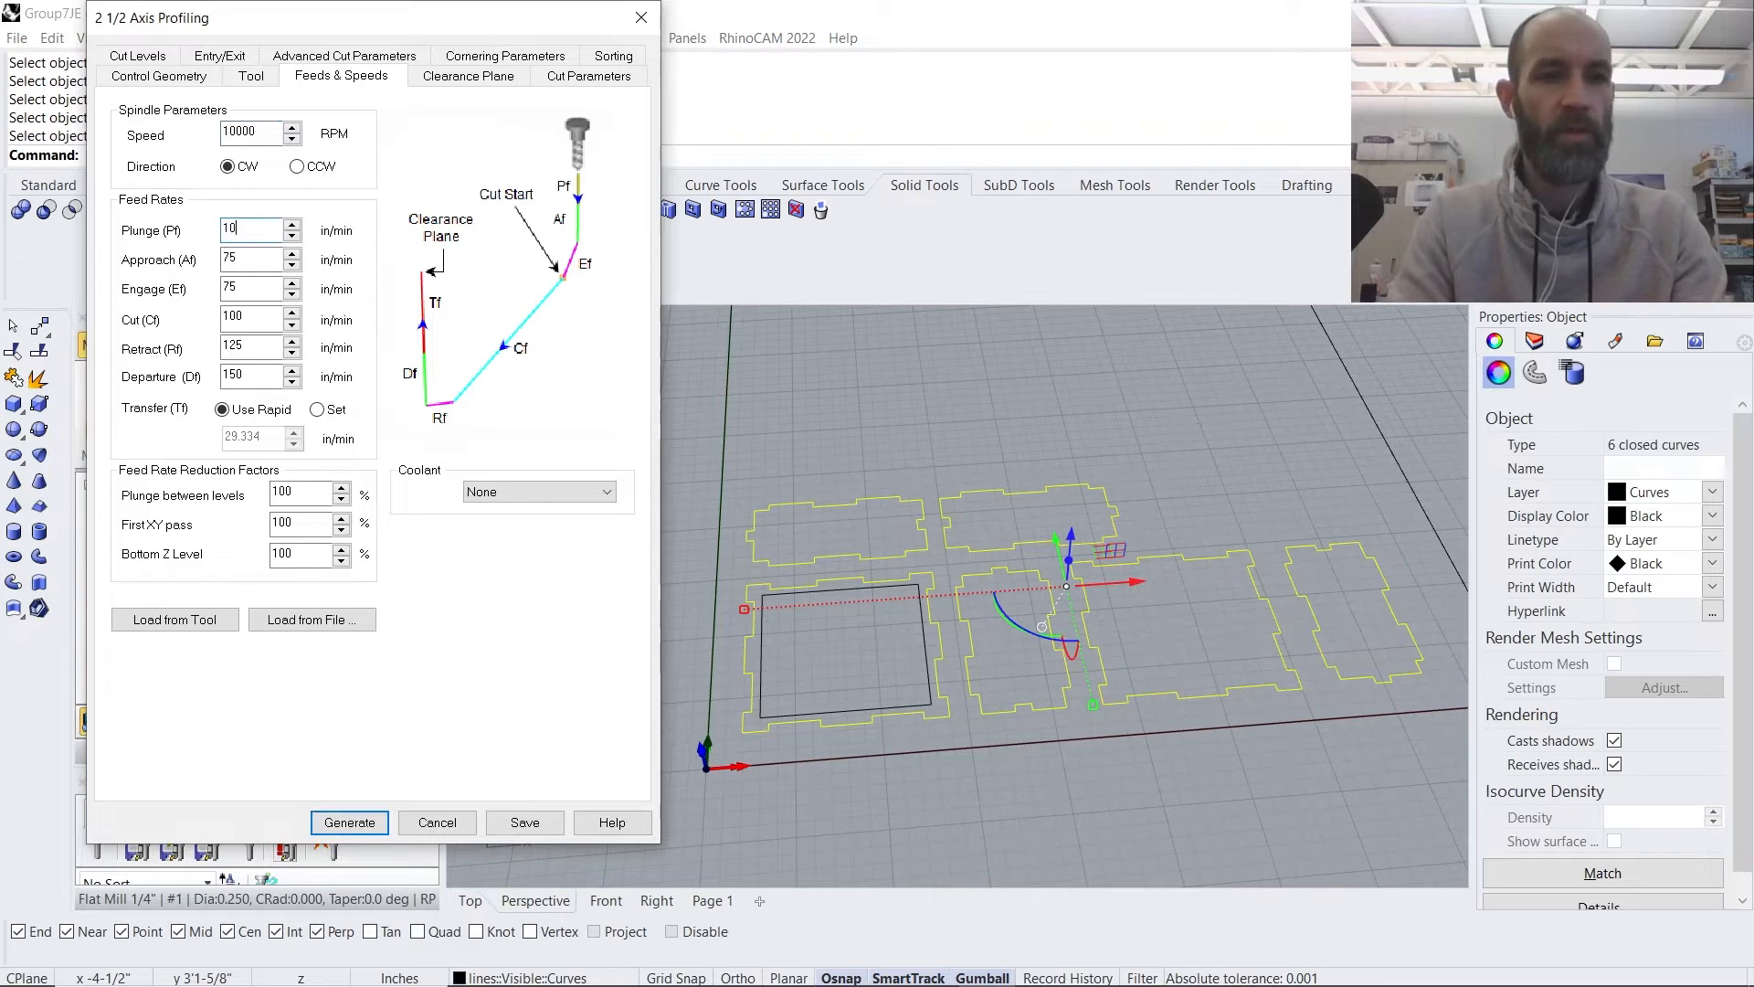
{"action": "type", "text": "10"}
{"action": "type", "text": "100"}
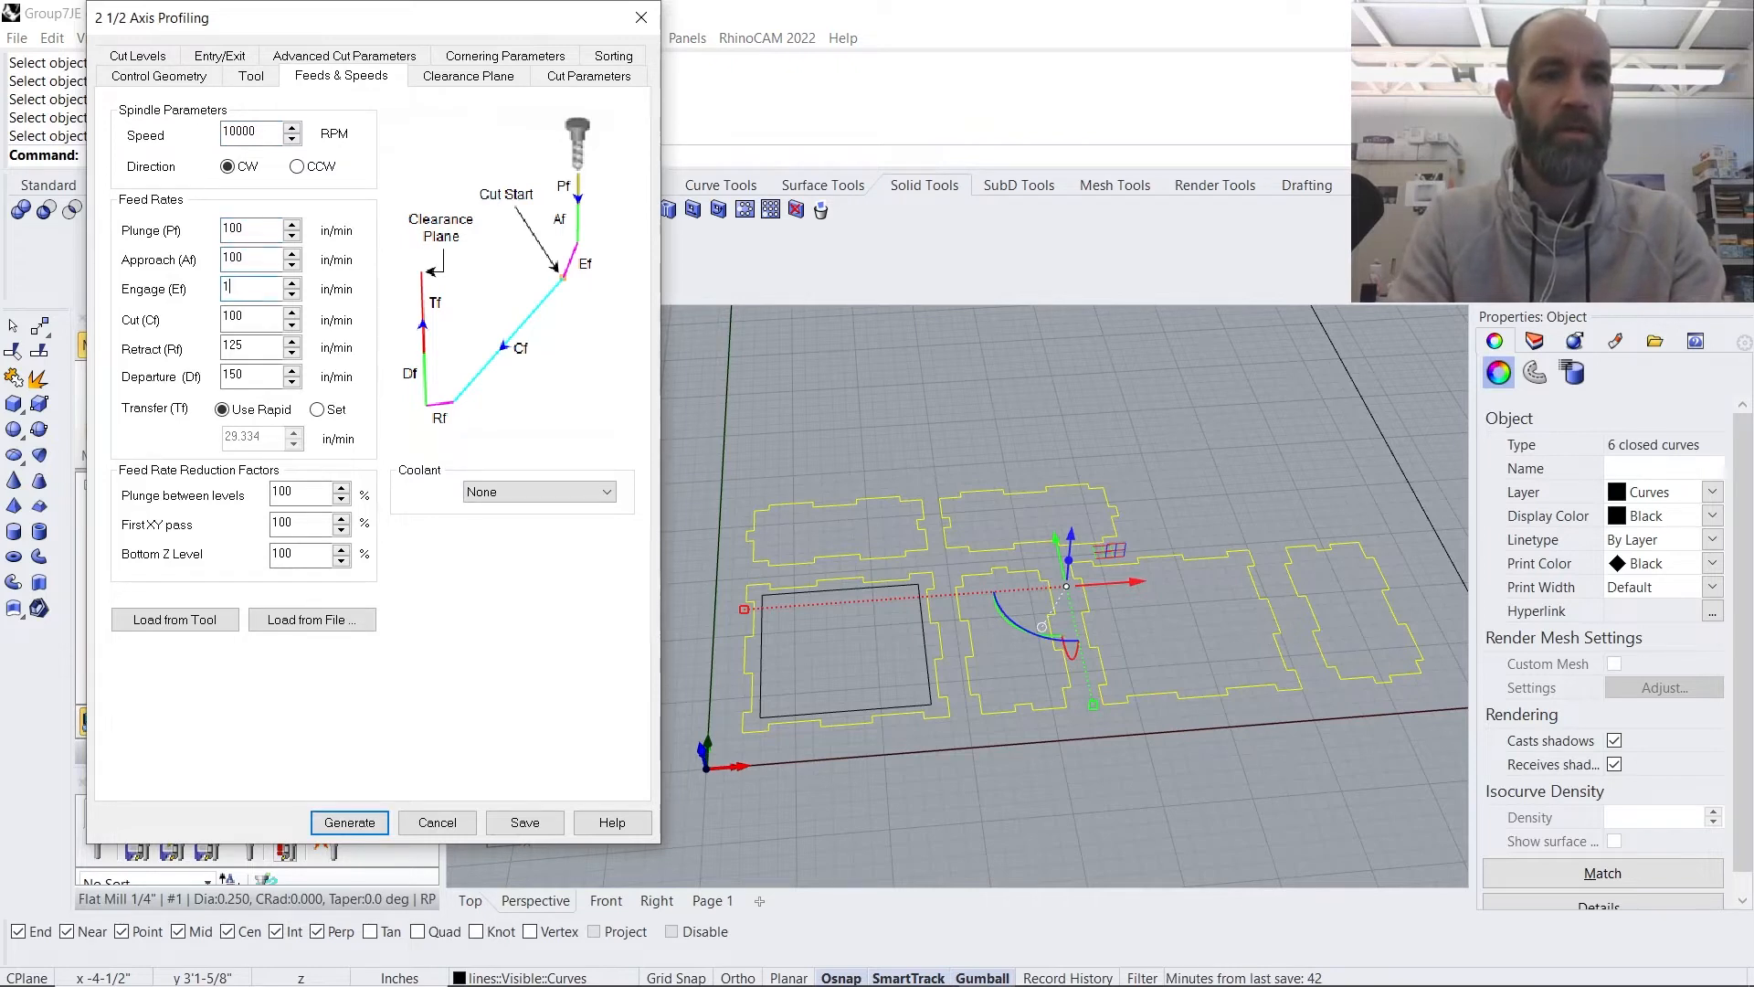
{"action": "key", "text": "Tab"}
- Set the profiling operation's cut, retract and departure feed rates to 200 in/min
{"action": "type", "text": "200"}
{"action": "key", "text": "Tab"}
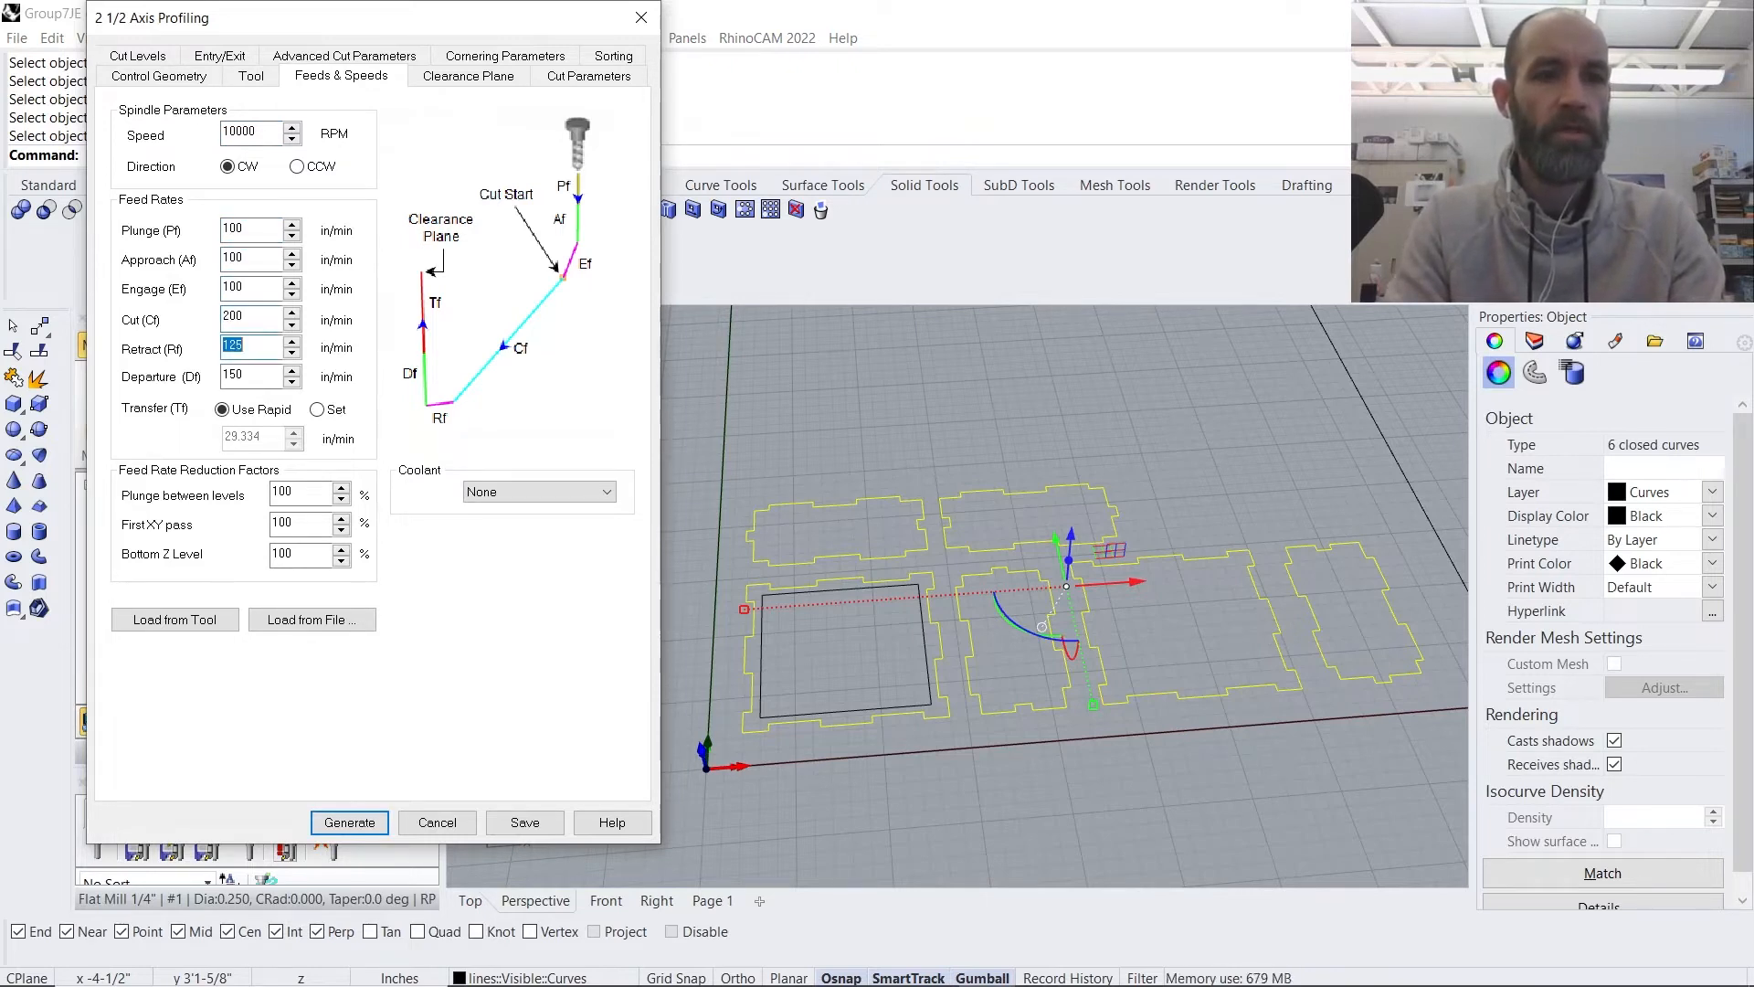
{"action": "type", "text": "200"}
{"action": "key", "text": "Tab"}
{"action": "type", "text": "200"}
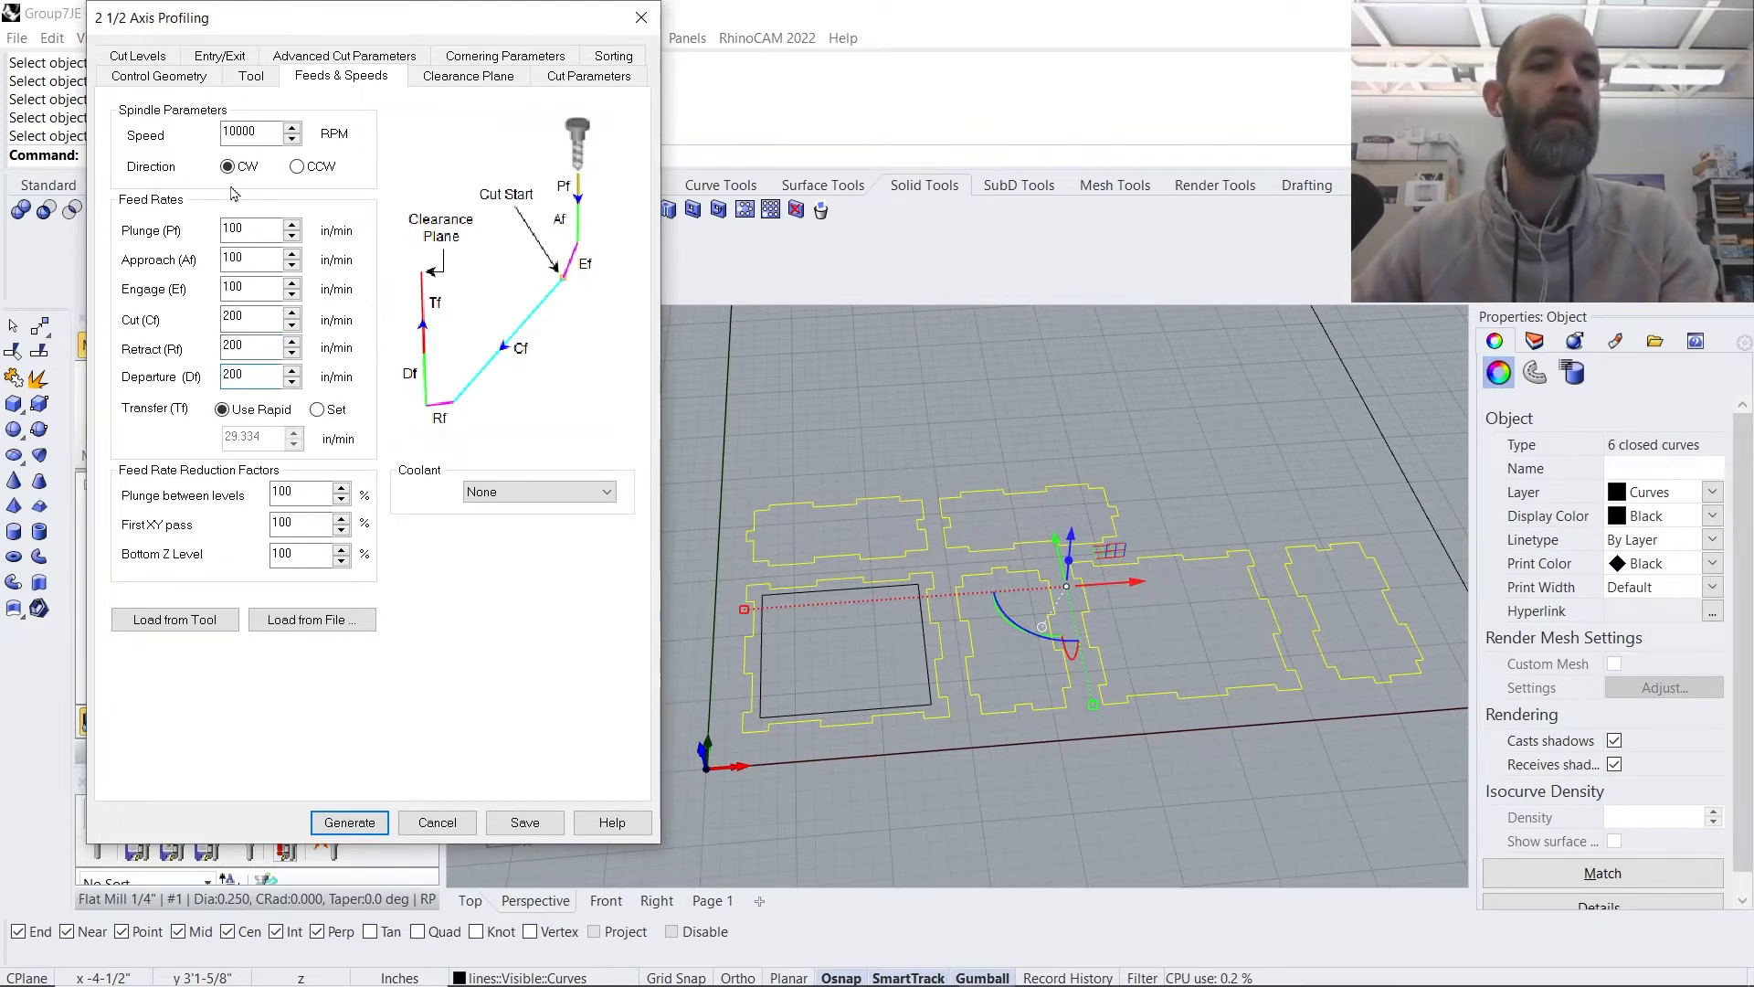
- Set the profiling cut direction to Climb (Down Cut) and the cutting side to Outside for closed curves
{"action": "left_click", "coordinate": [475, 79]}
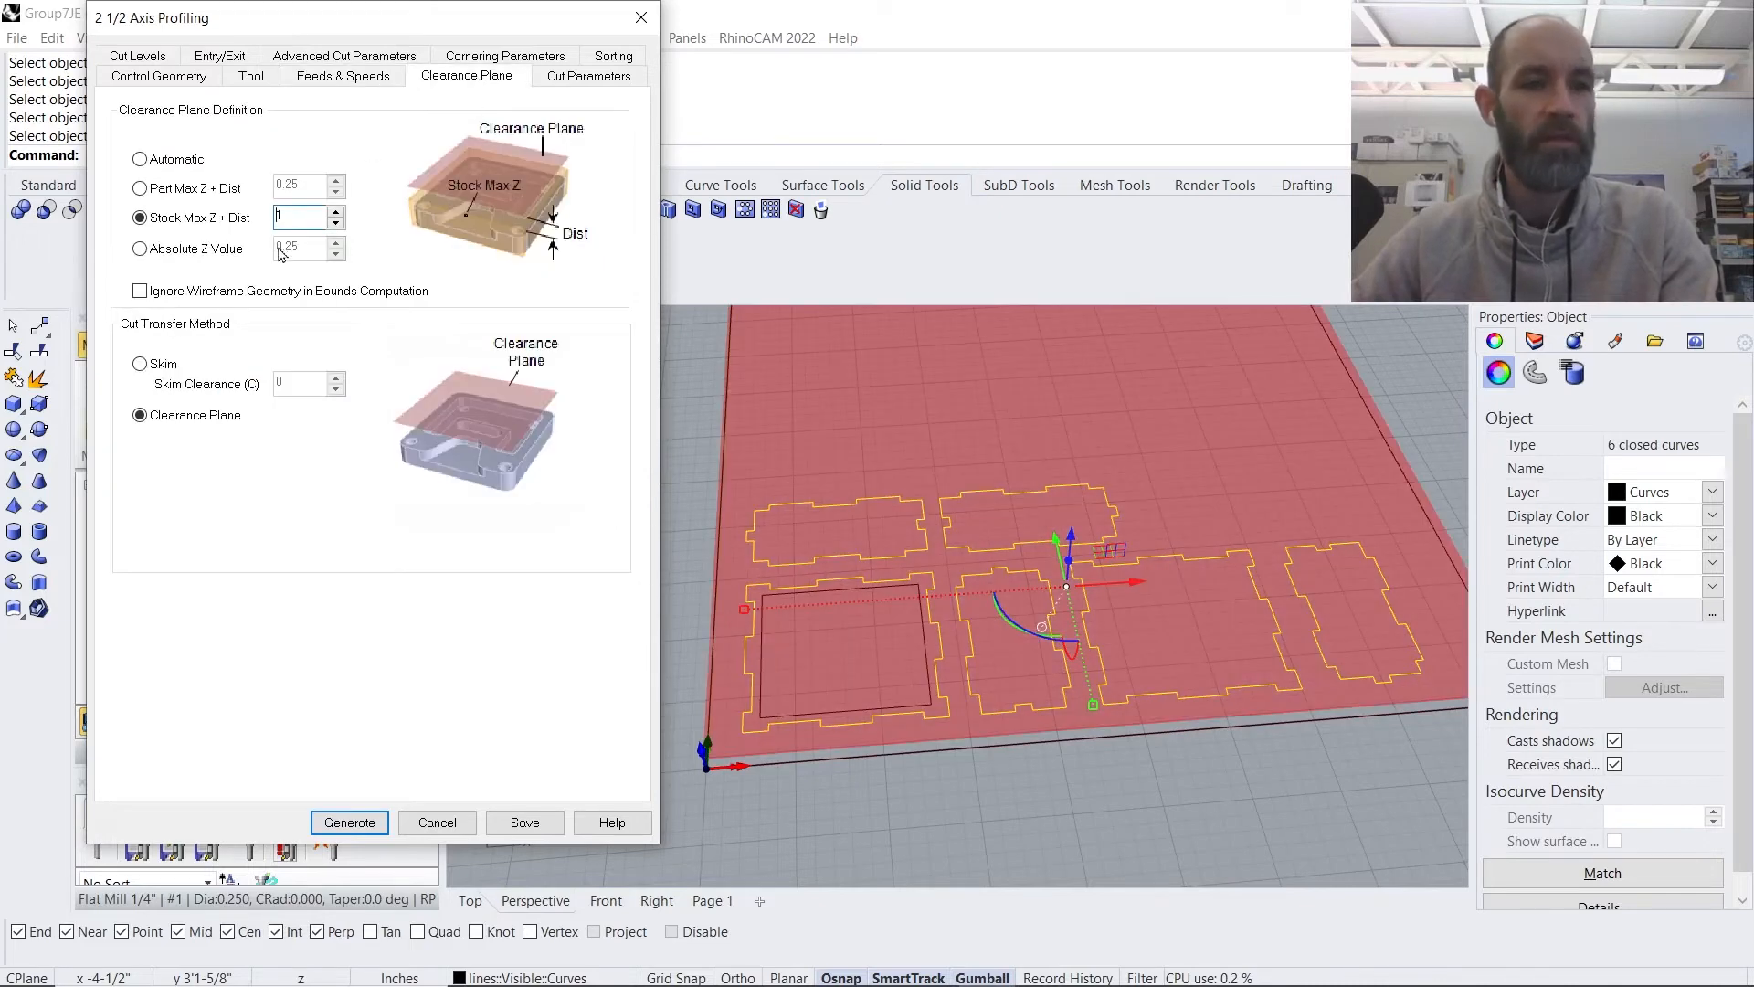
{"action": "left_click", "coordinate": [587, 77]}
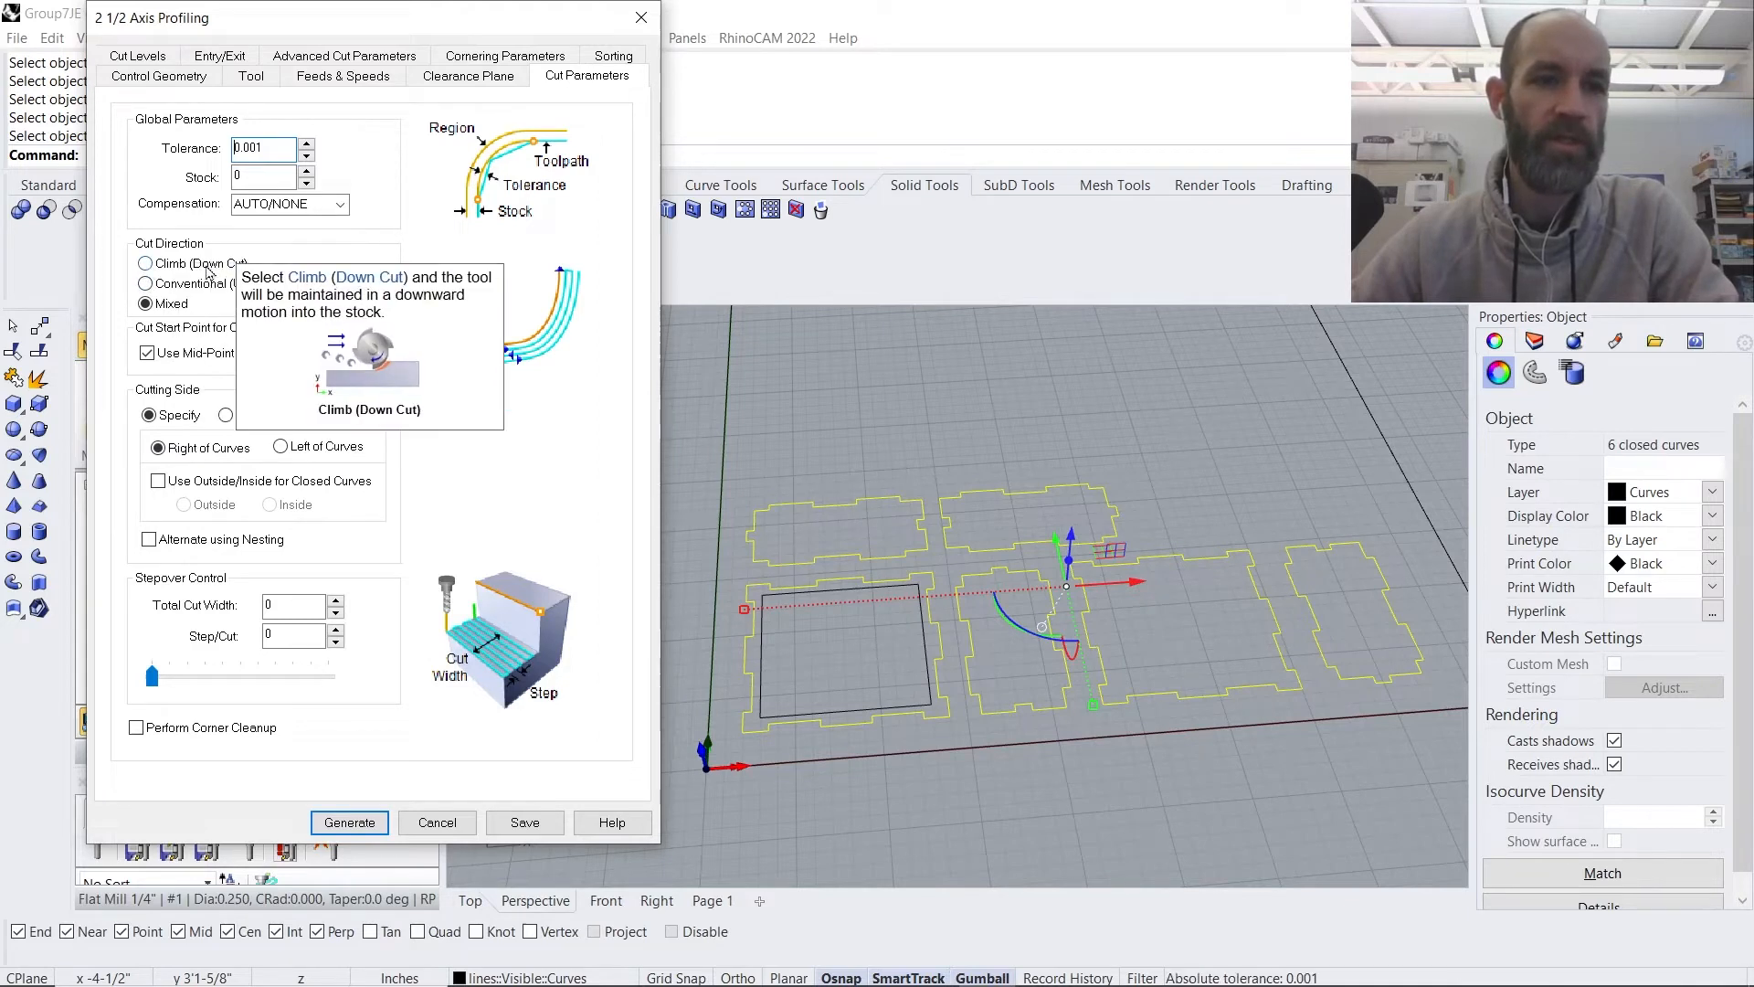
{"action": "left_click", "coordinate": [147, 264]}
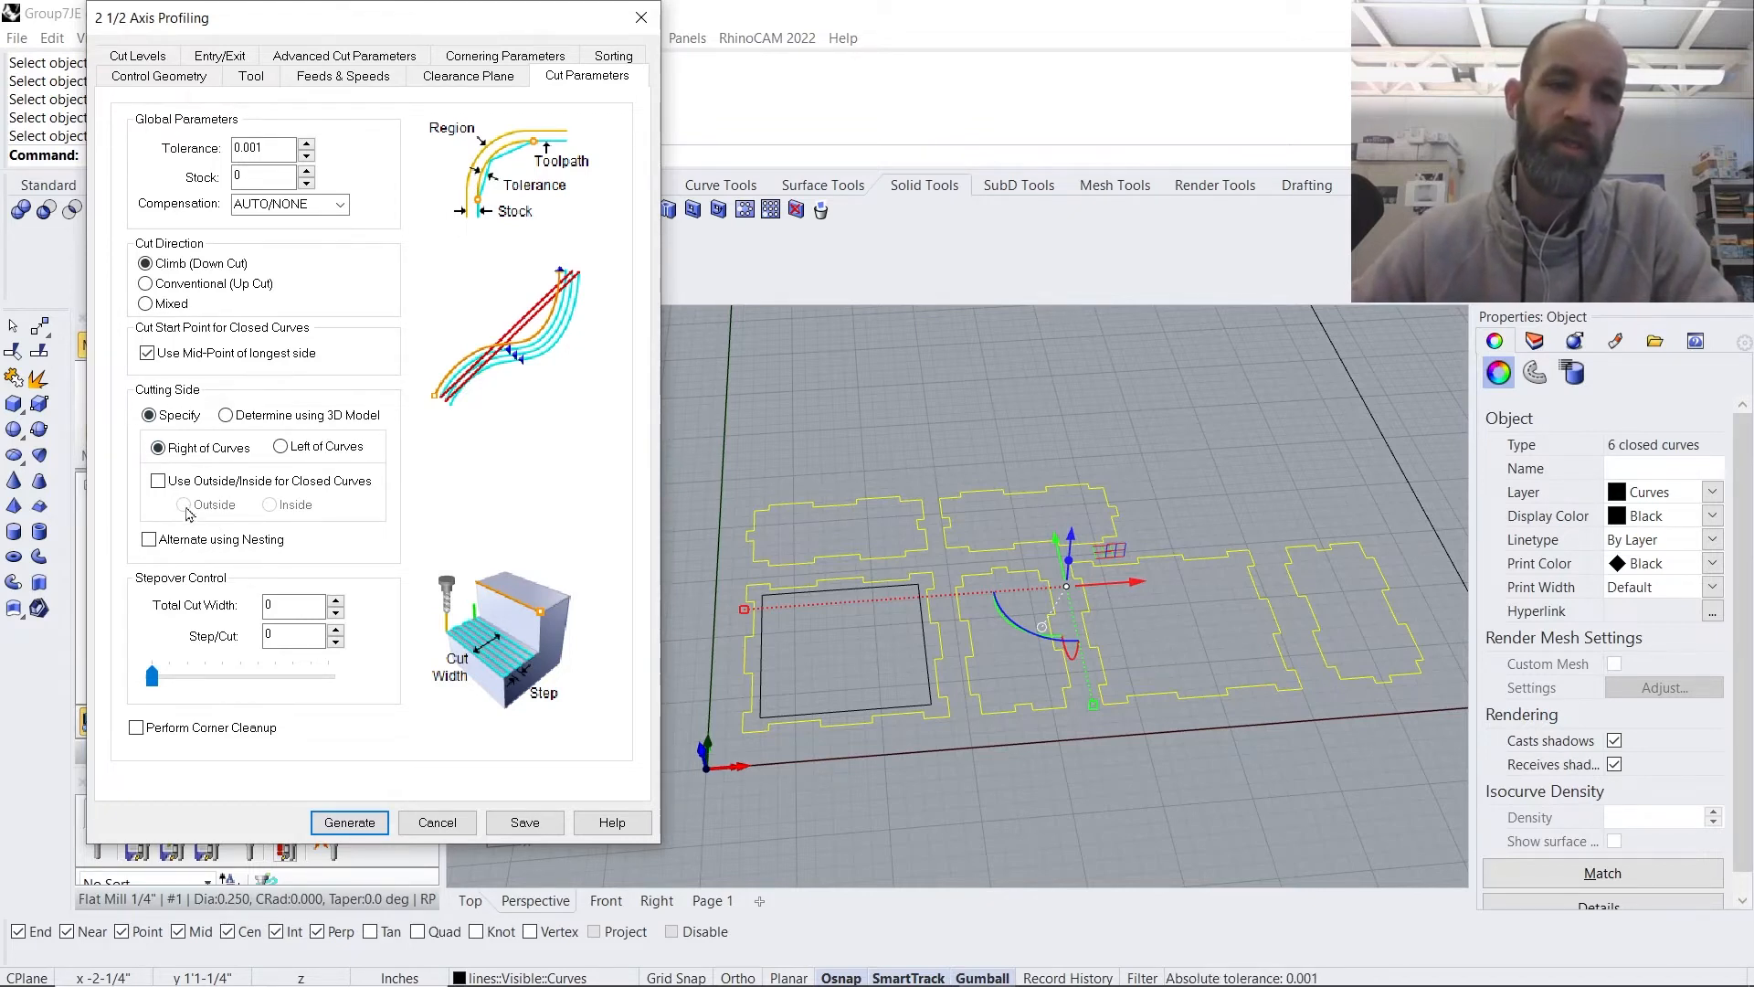
{"action": "mouse_move", "coordinate": [160, 489]}
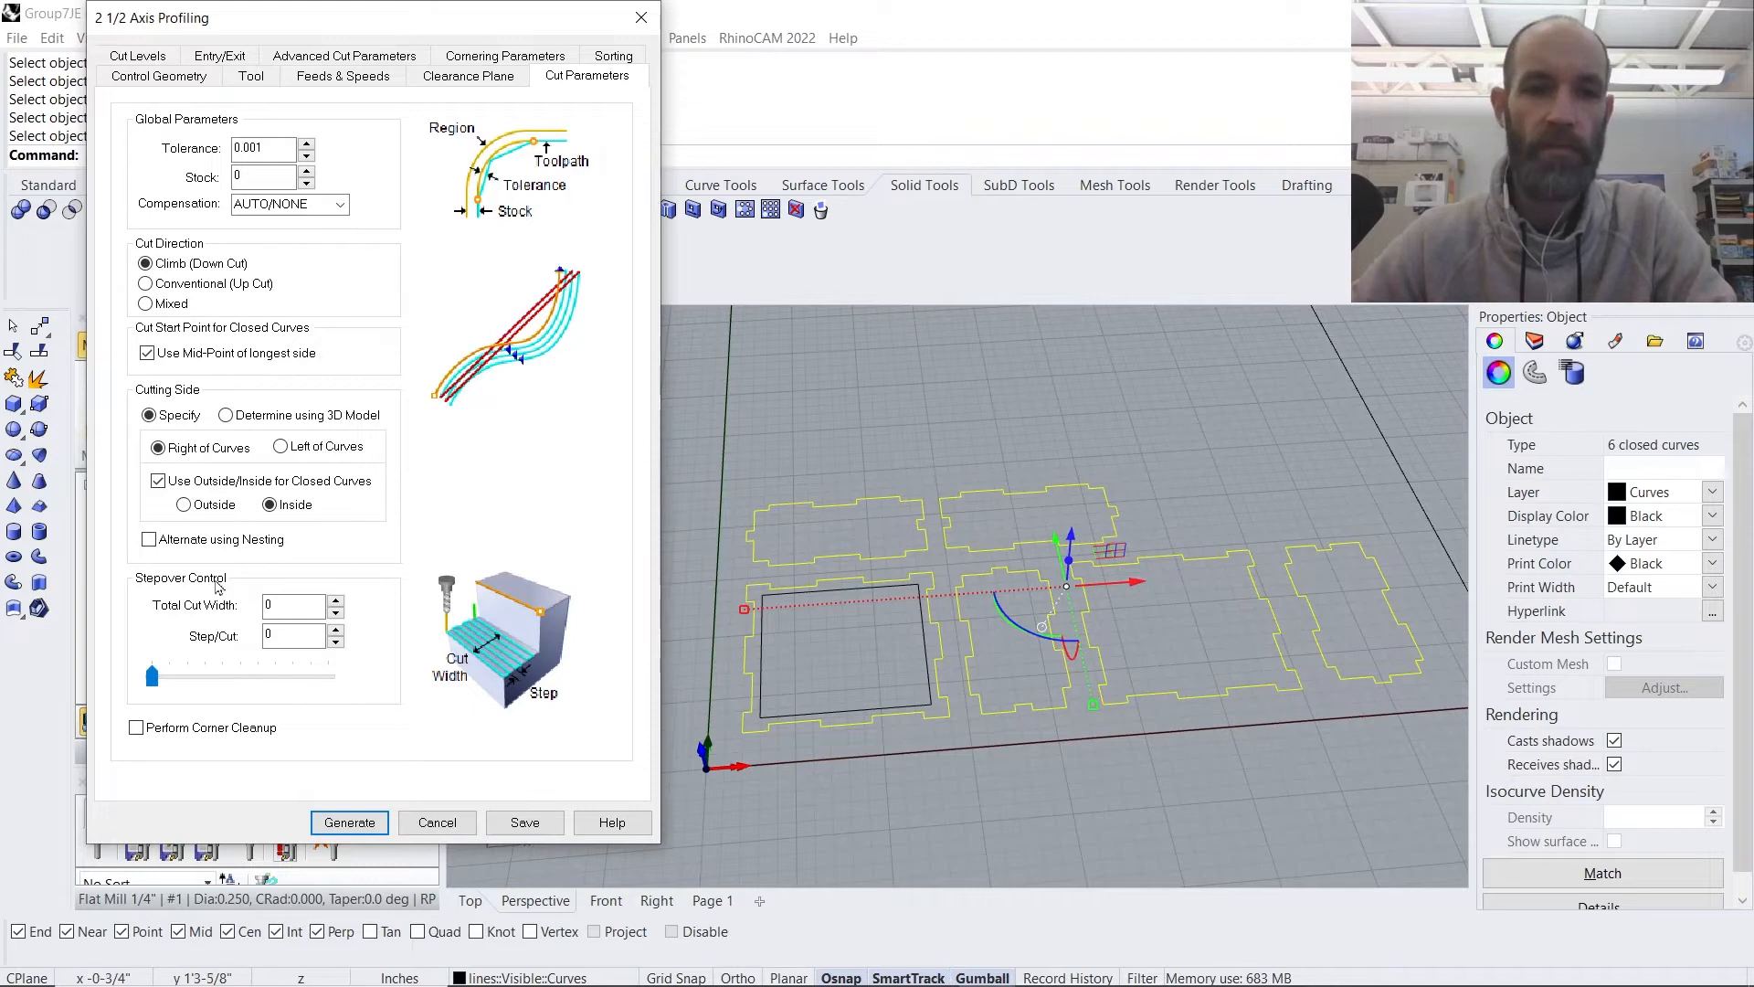
{"action": "left_click", "coordinate": [183, 507]}
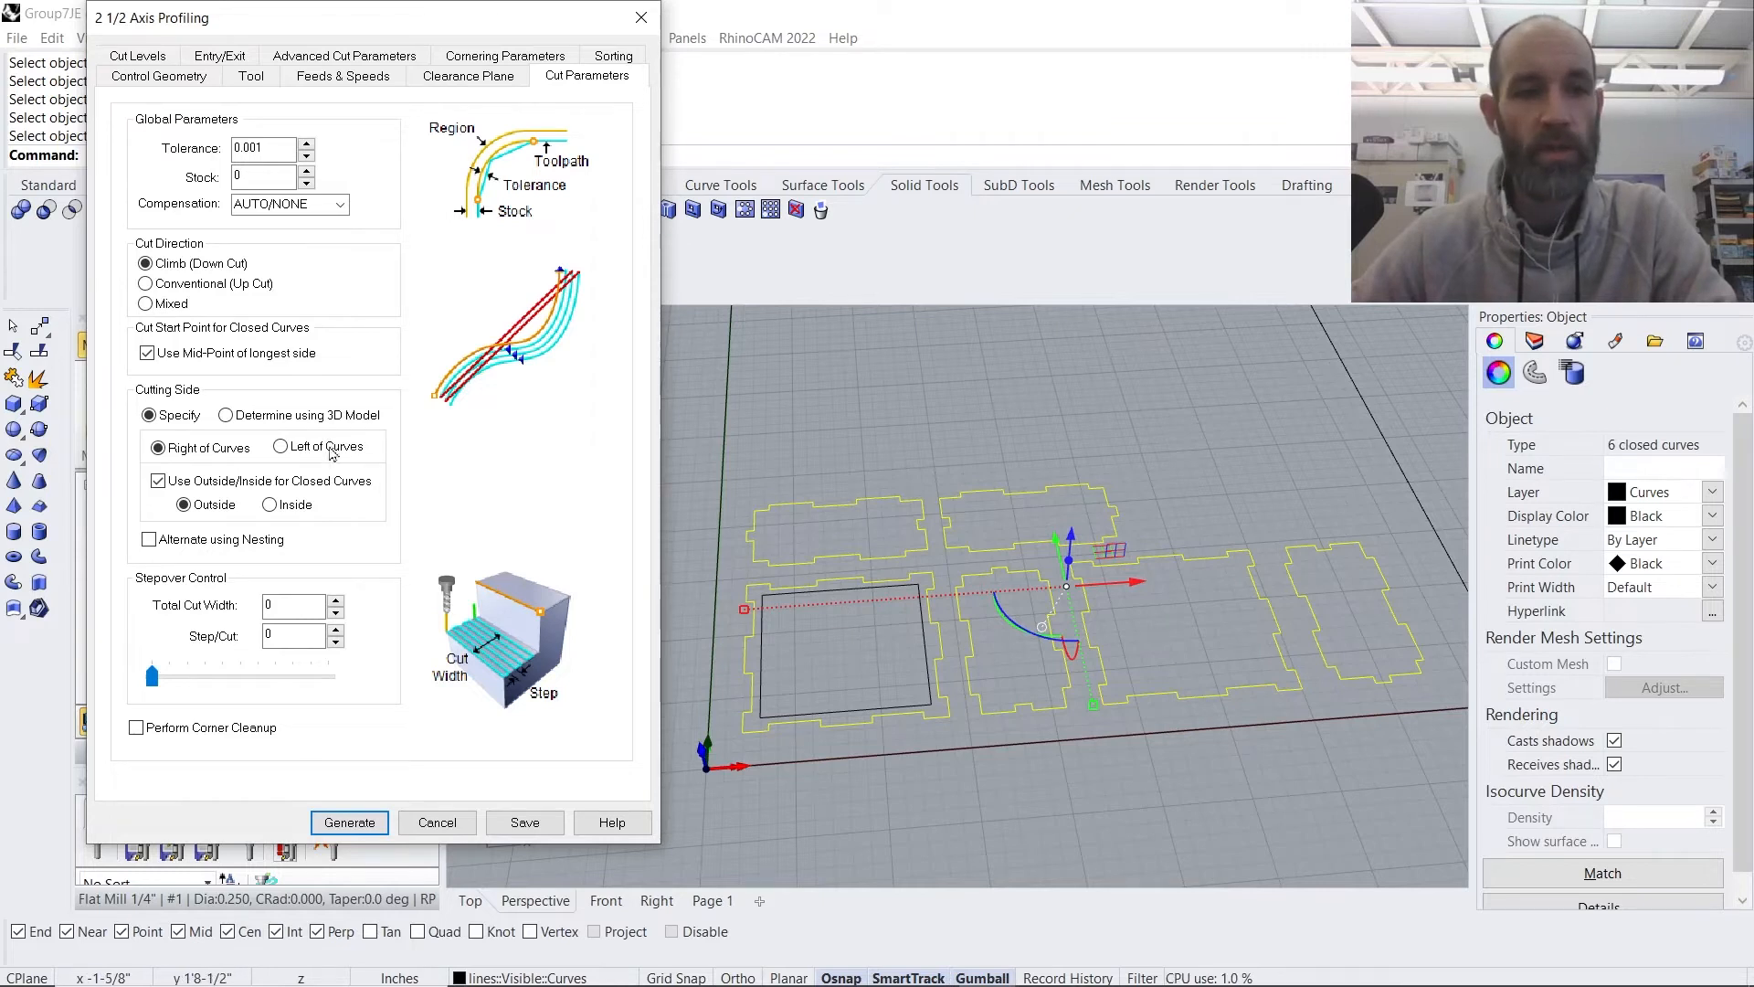
{"action": "left_click", "coordinate": [271, 506]}
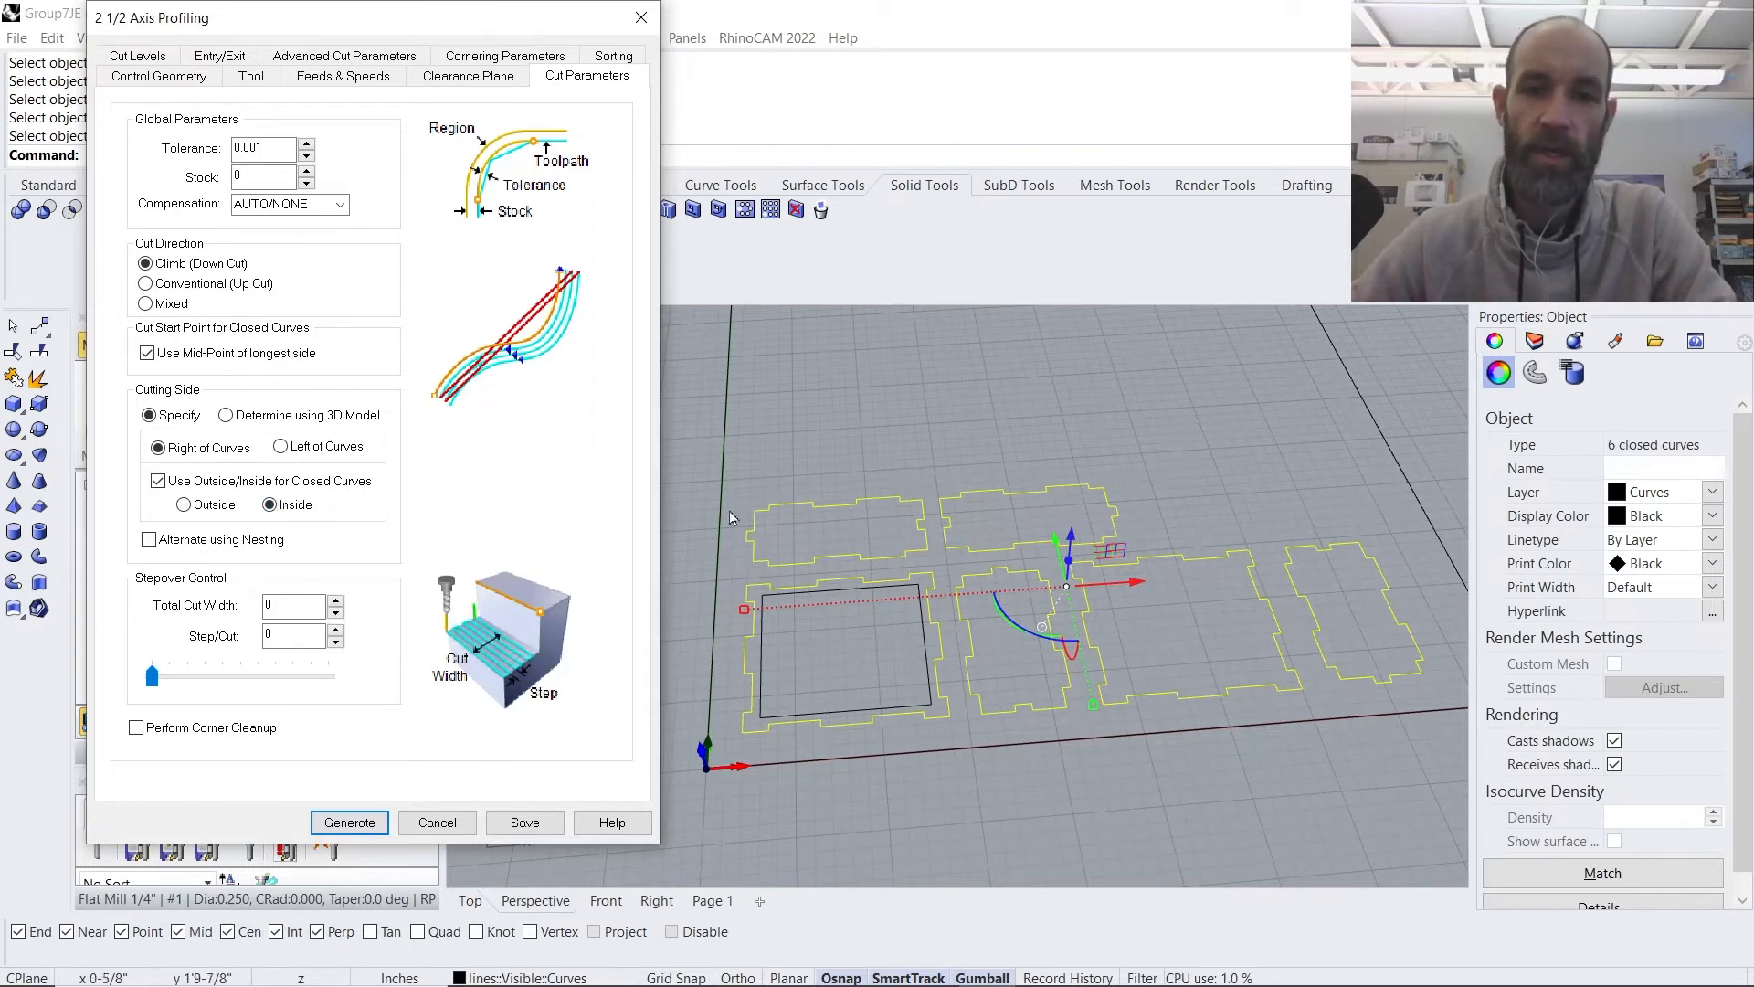
{"action": "left_click", "coordinate": [184, 506]}
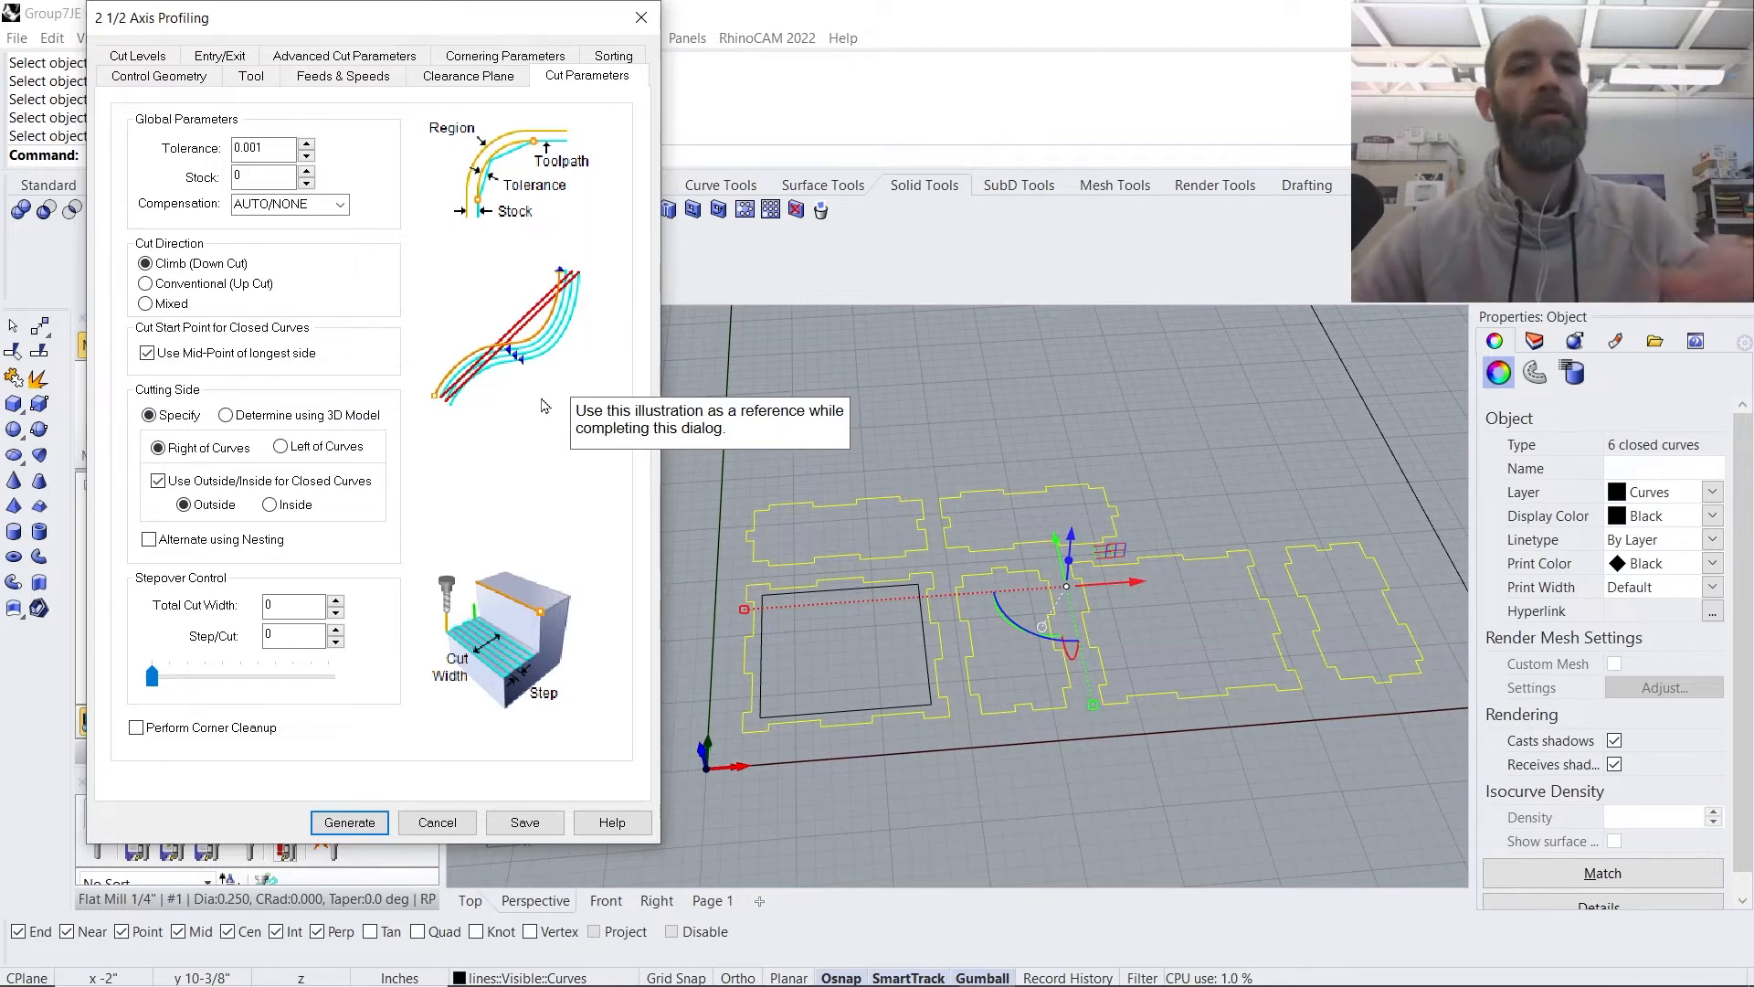
- Set the profiling operation to Minimum Distance Sort and its internal corner type to Dog Bone
{"action": "left_click", "coordinate": [609, 59]}
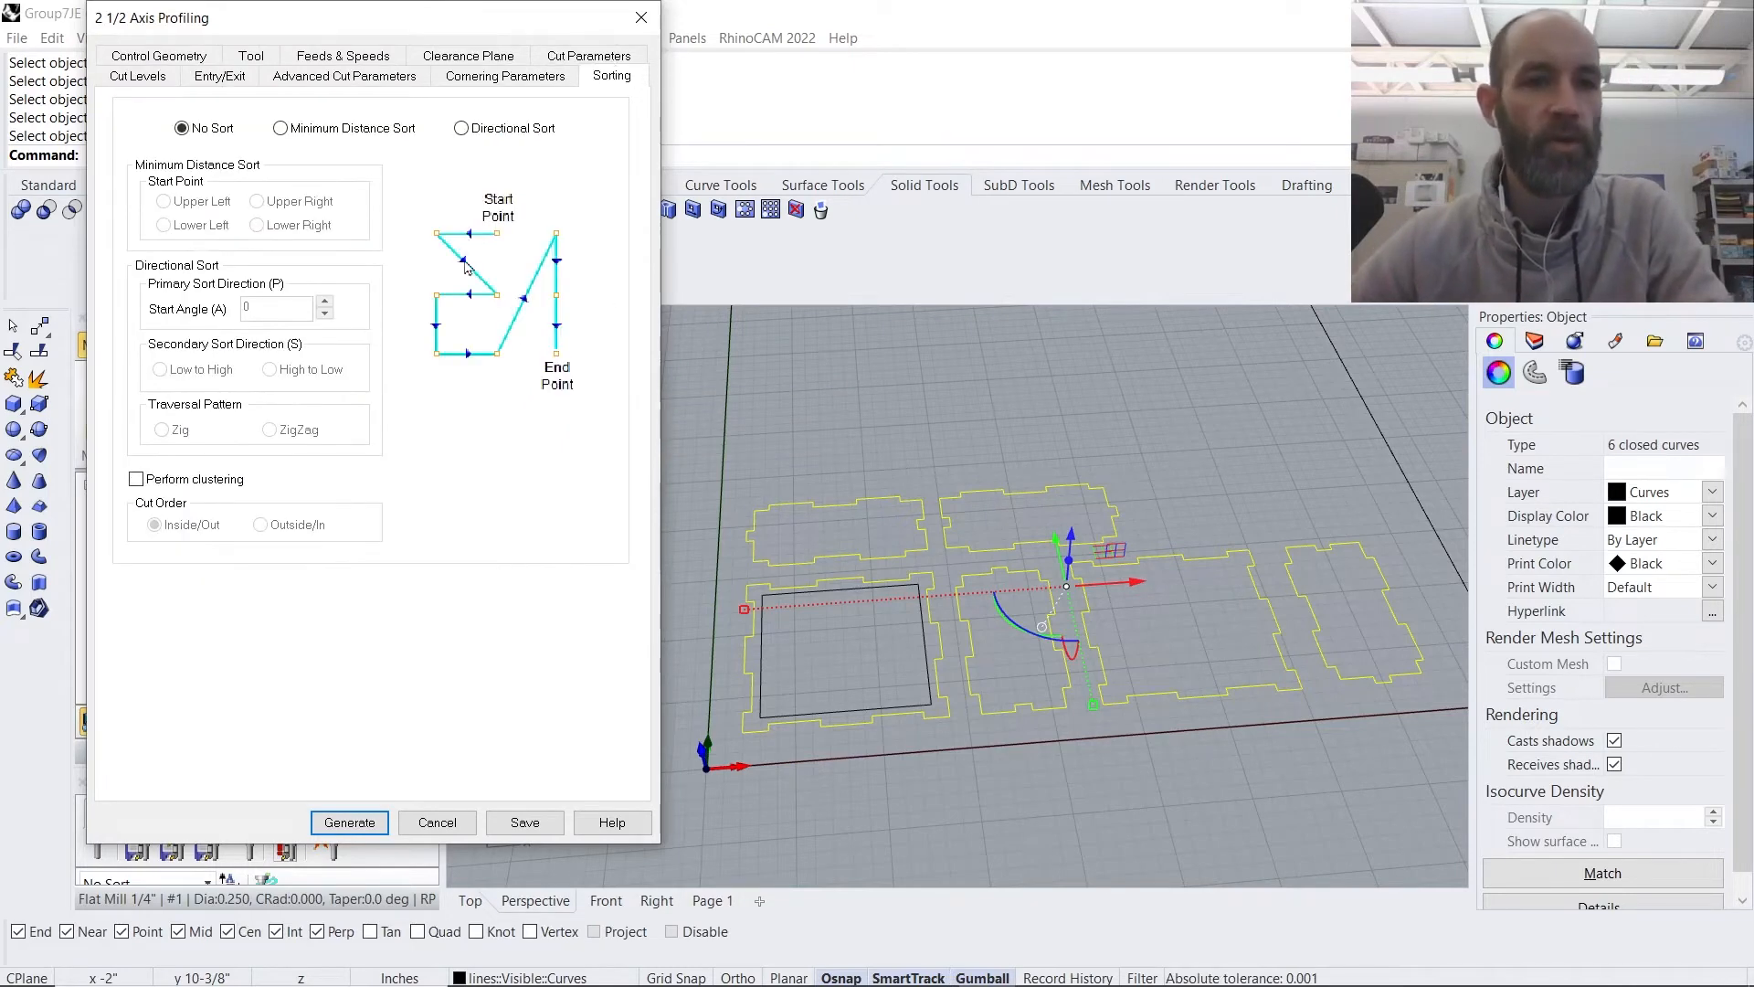
{"action": "left_click", "coordinate": [277, 129]}
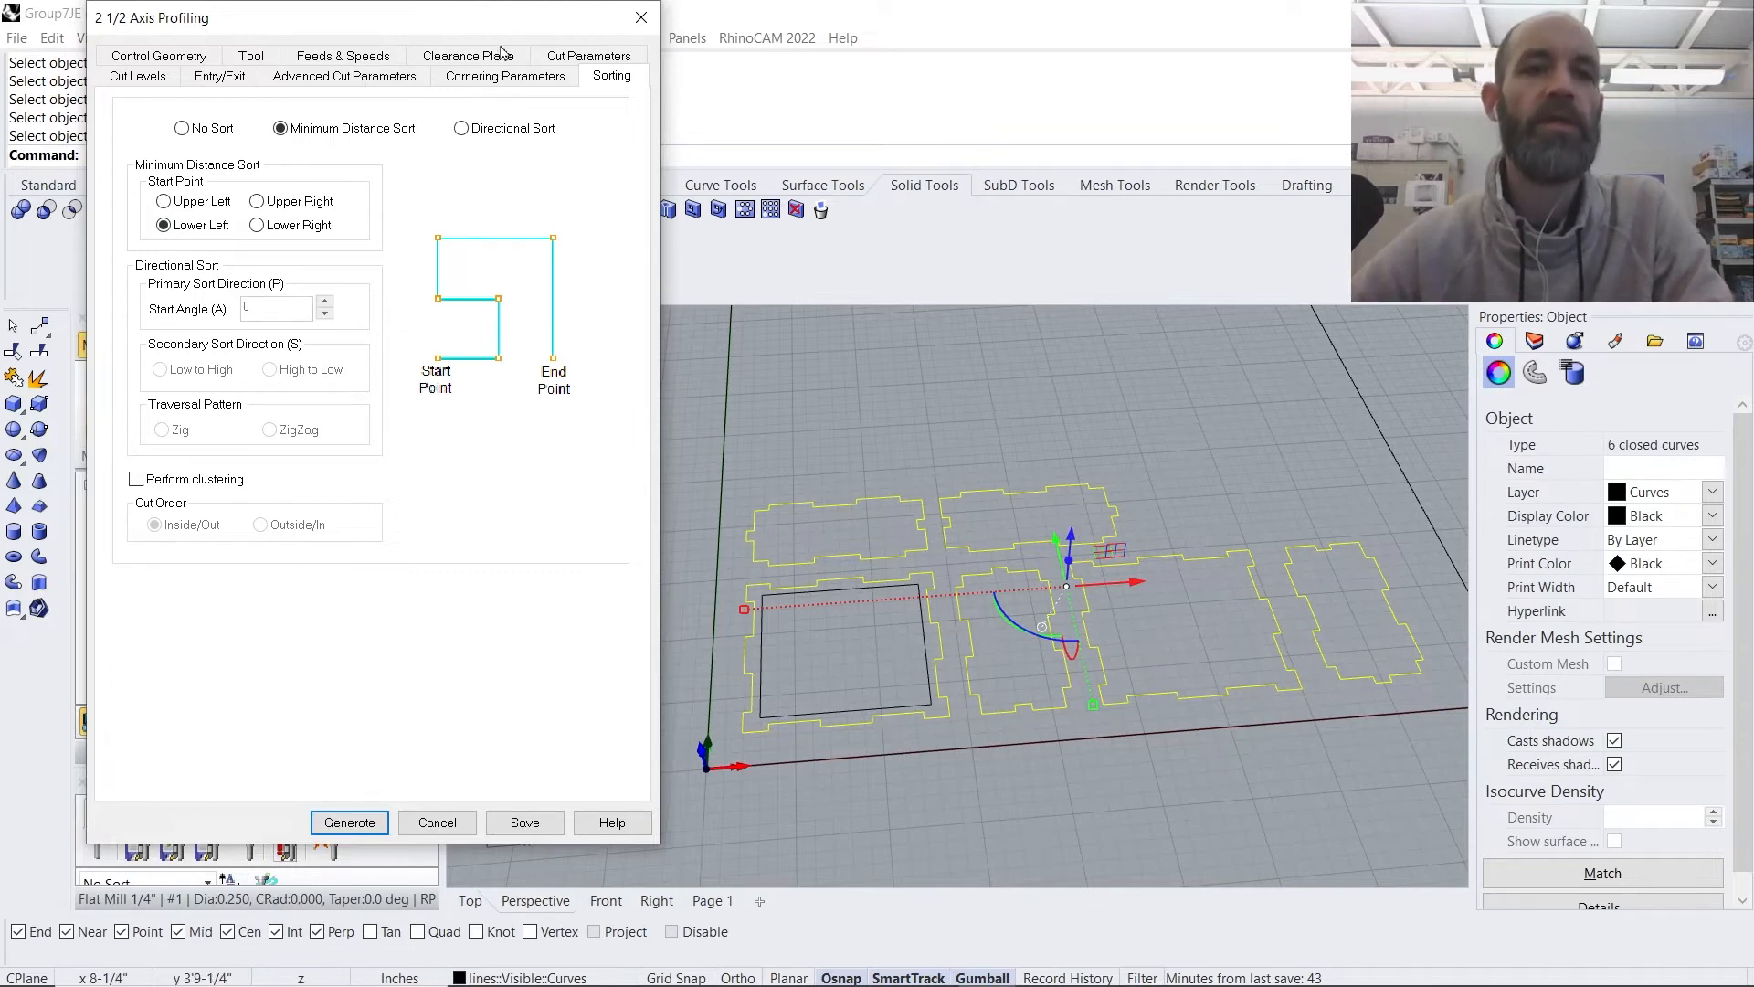
{"action": "left_click", "coordinate": [505, 79]}
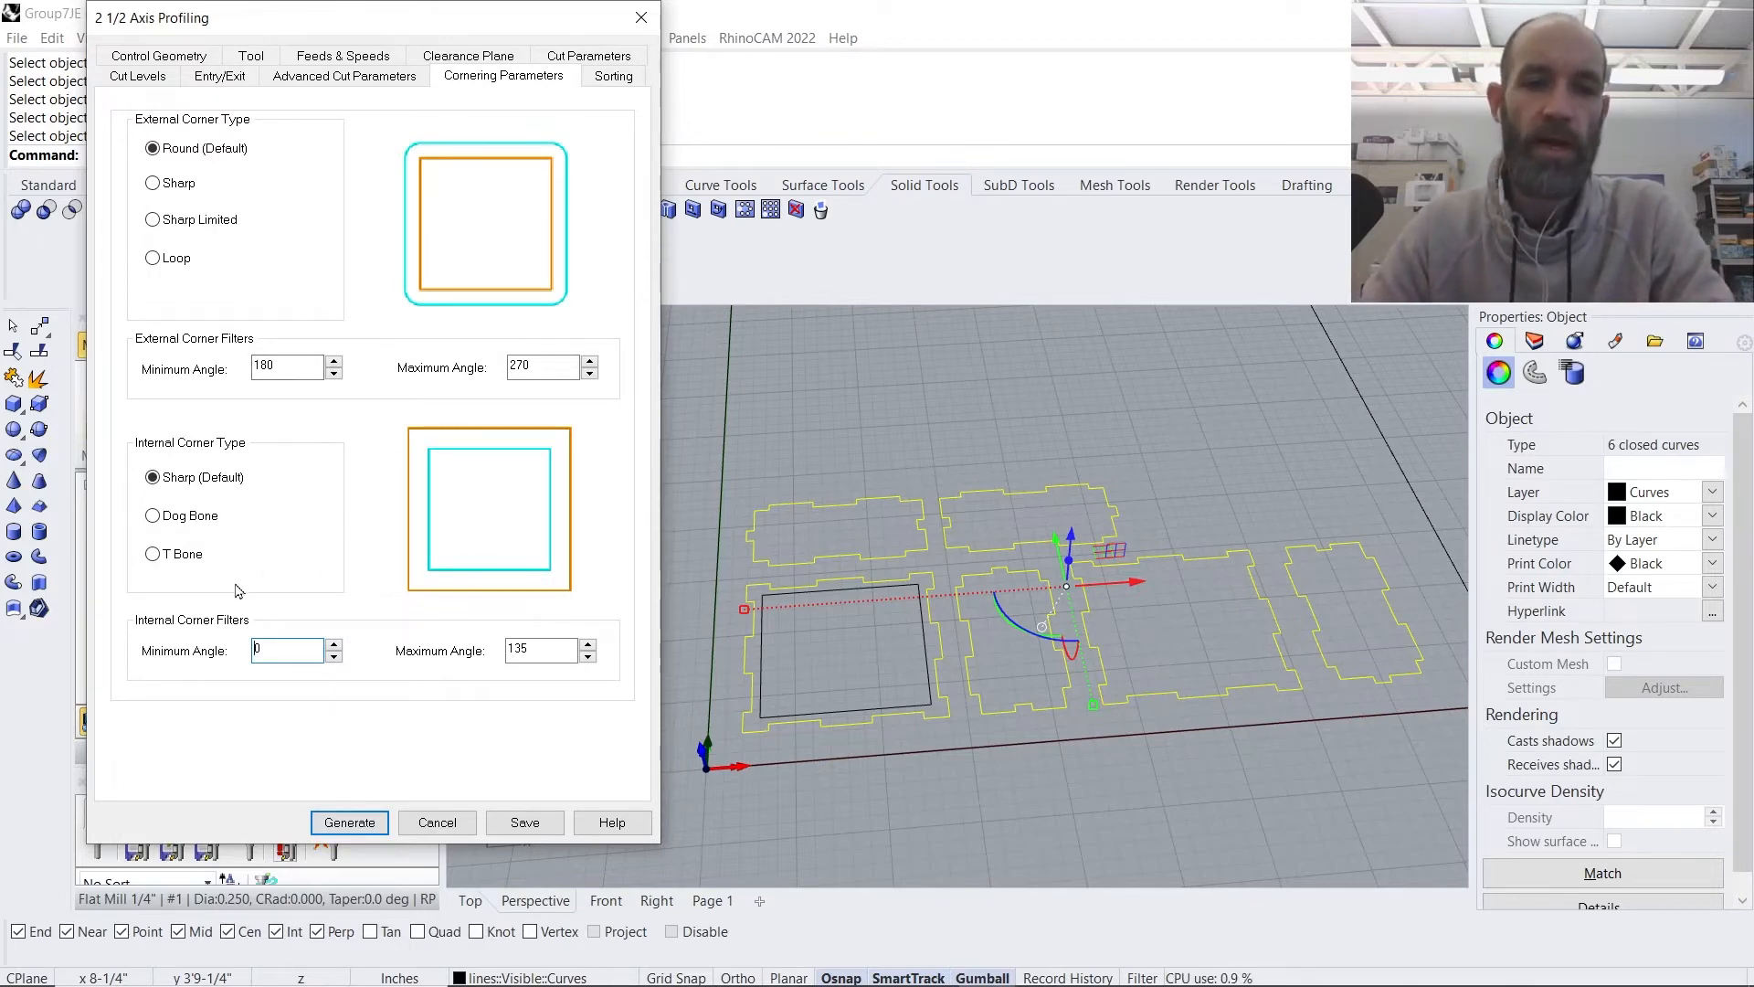
{"action": "left_click", "coordinate": [153, 517]}
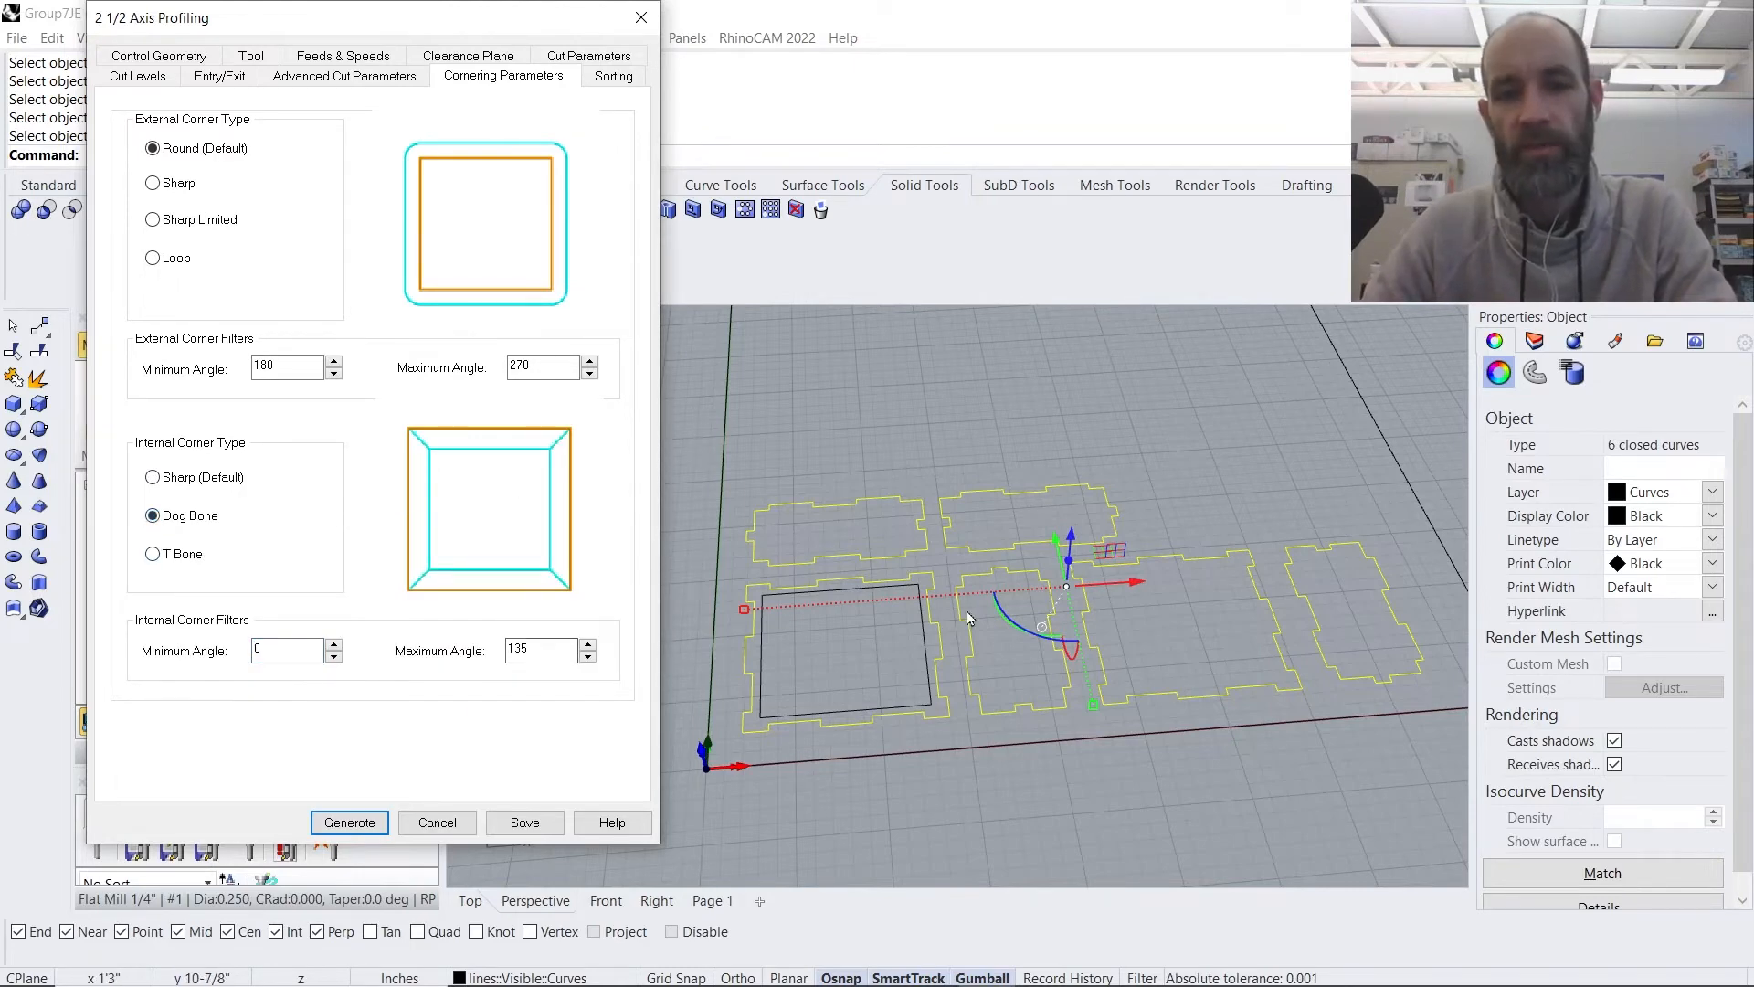
{"action": "scroll", "coordinate": [970, 618], "scroll_direction": "up", "scroll_amount": 3}
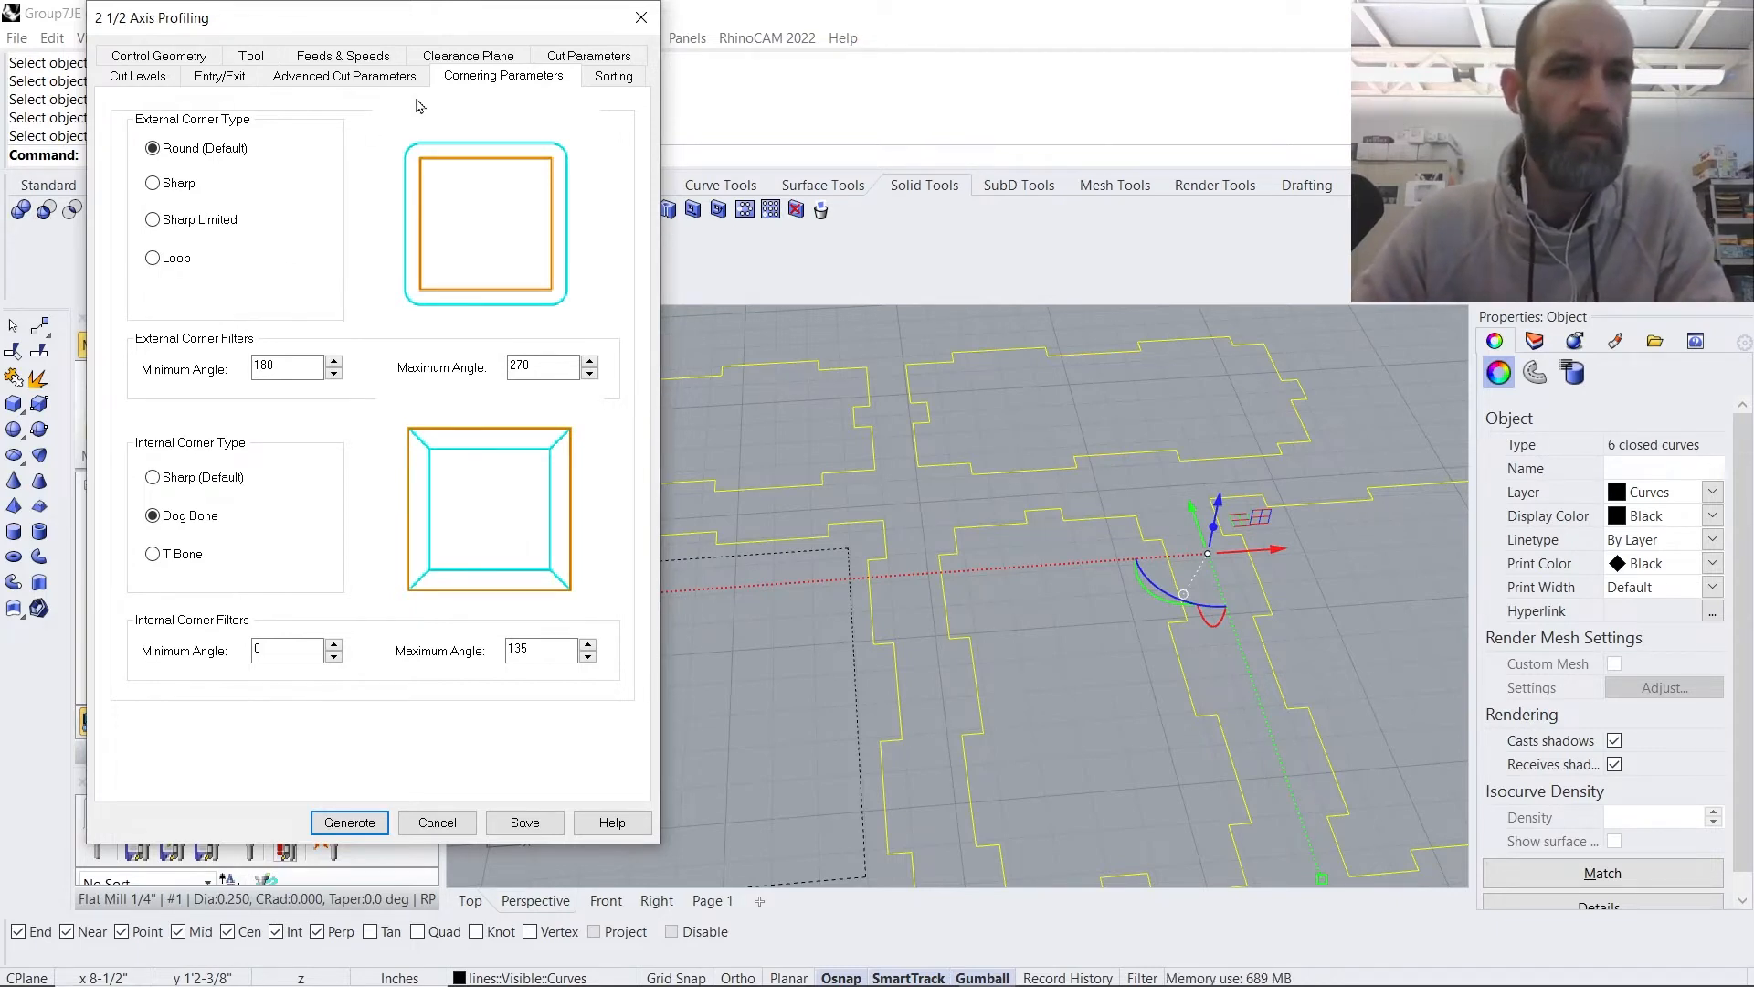
- Turn off arc fitting and add 4 rectangular bridges with a height of .25 and a length of .25 to the profiling cuts
{"action": "left_click", "coordinate": [350, 80]}
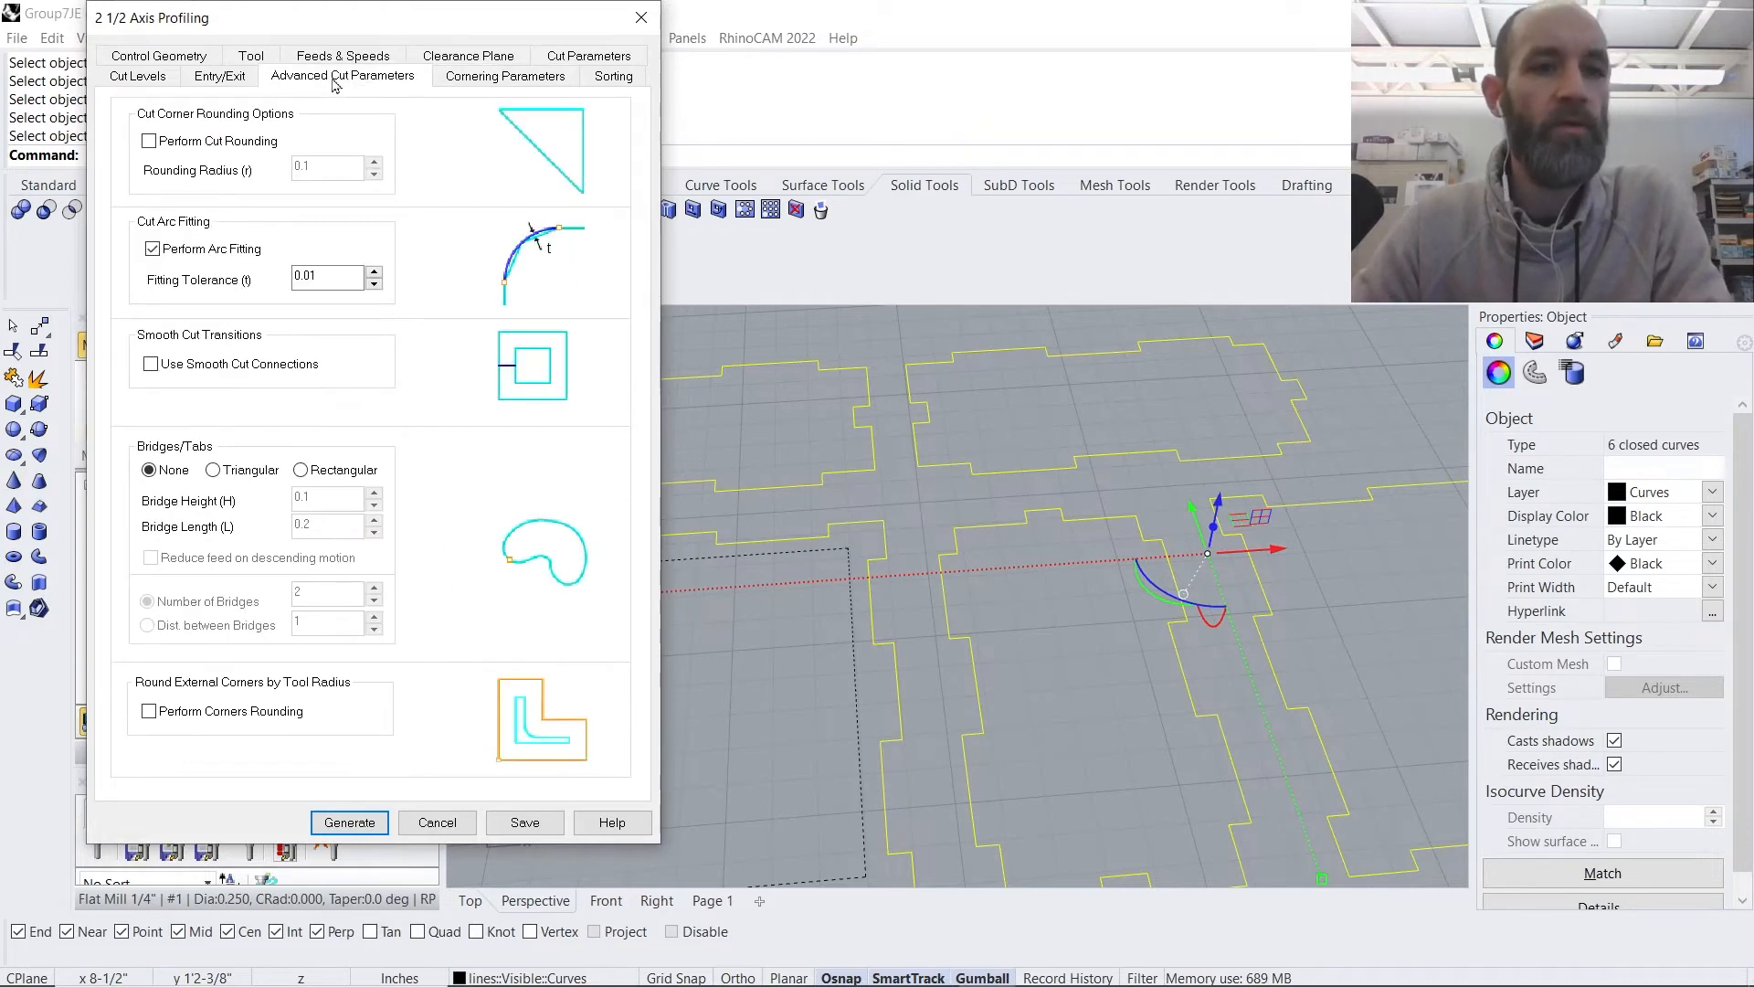
{"action": "left_click", "coordinate": [152, 249]}
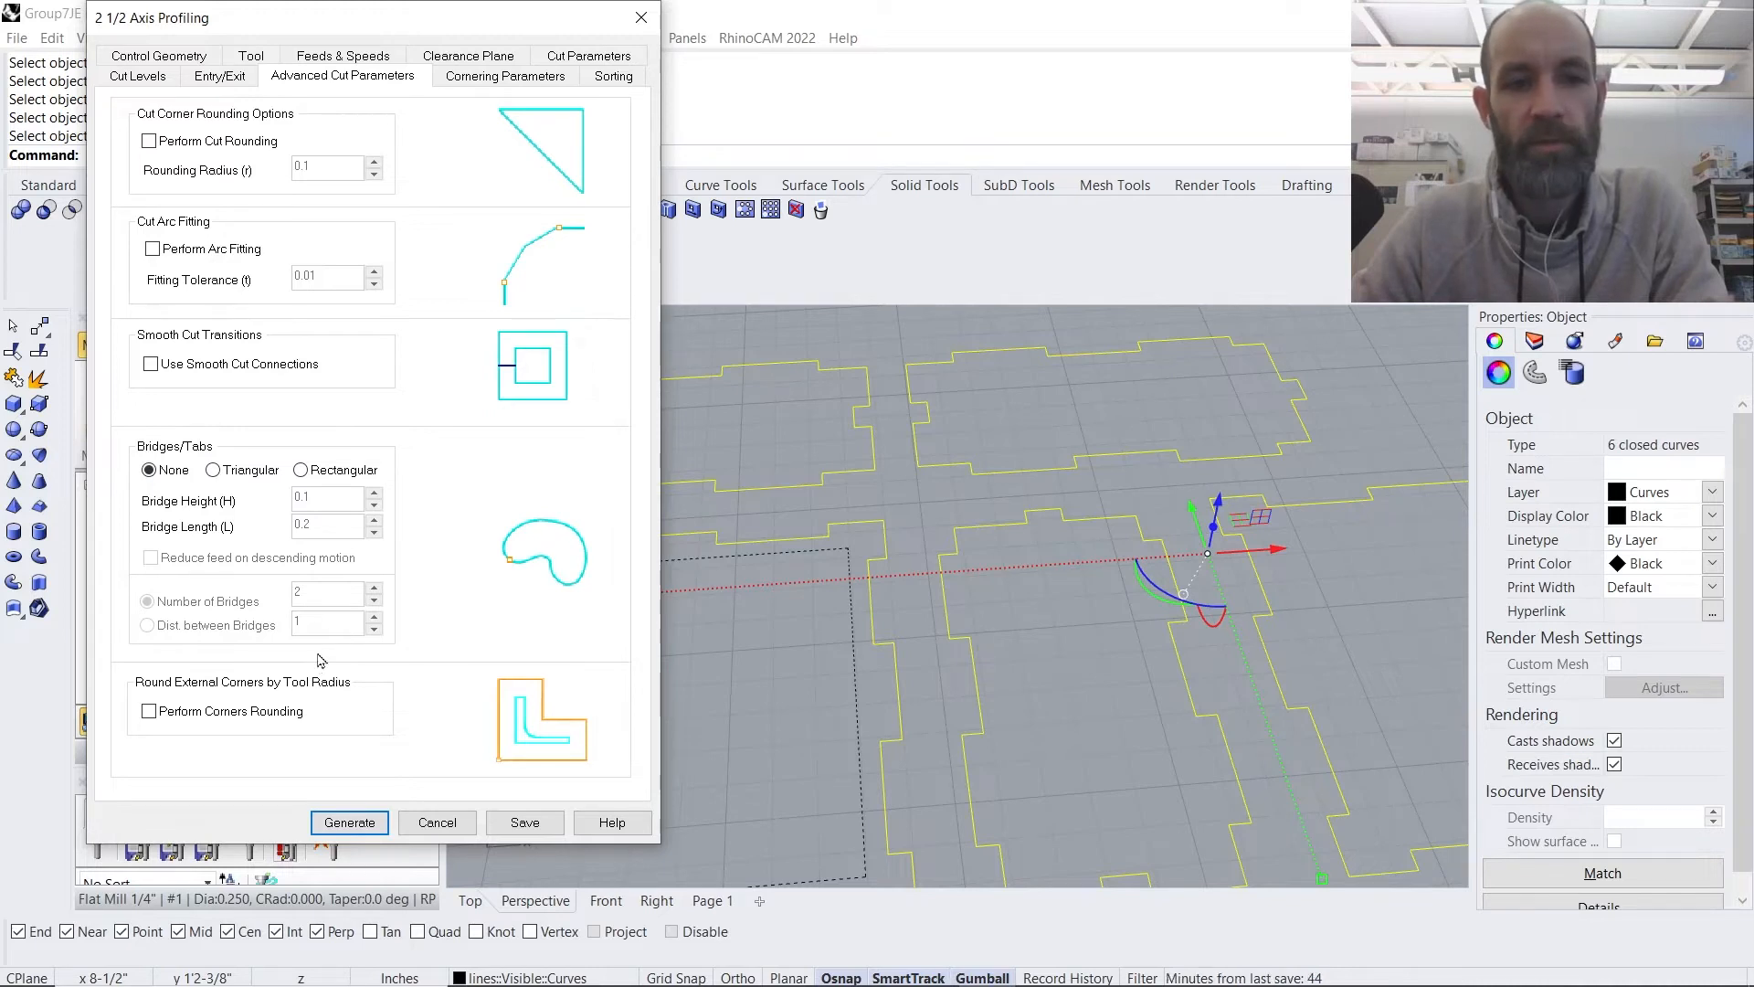
{"action": "left_click", "coordinate": [301, 470]}
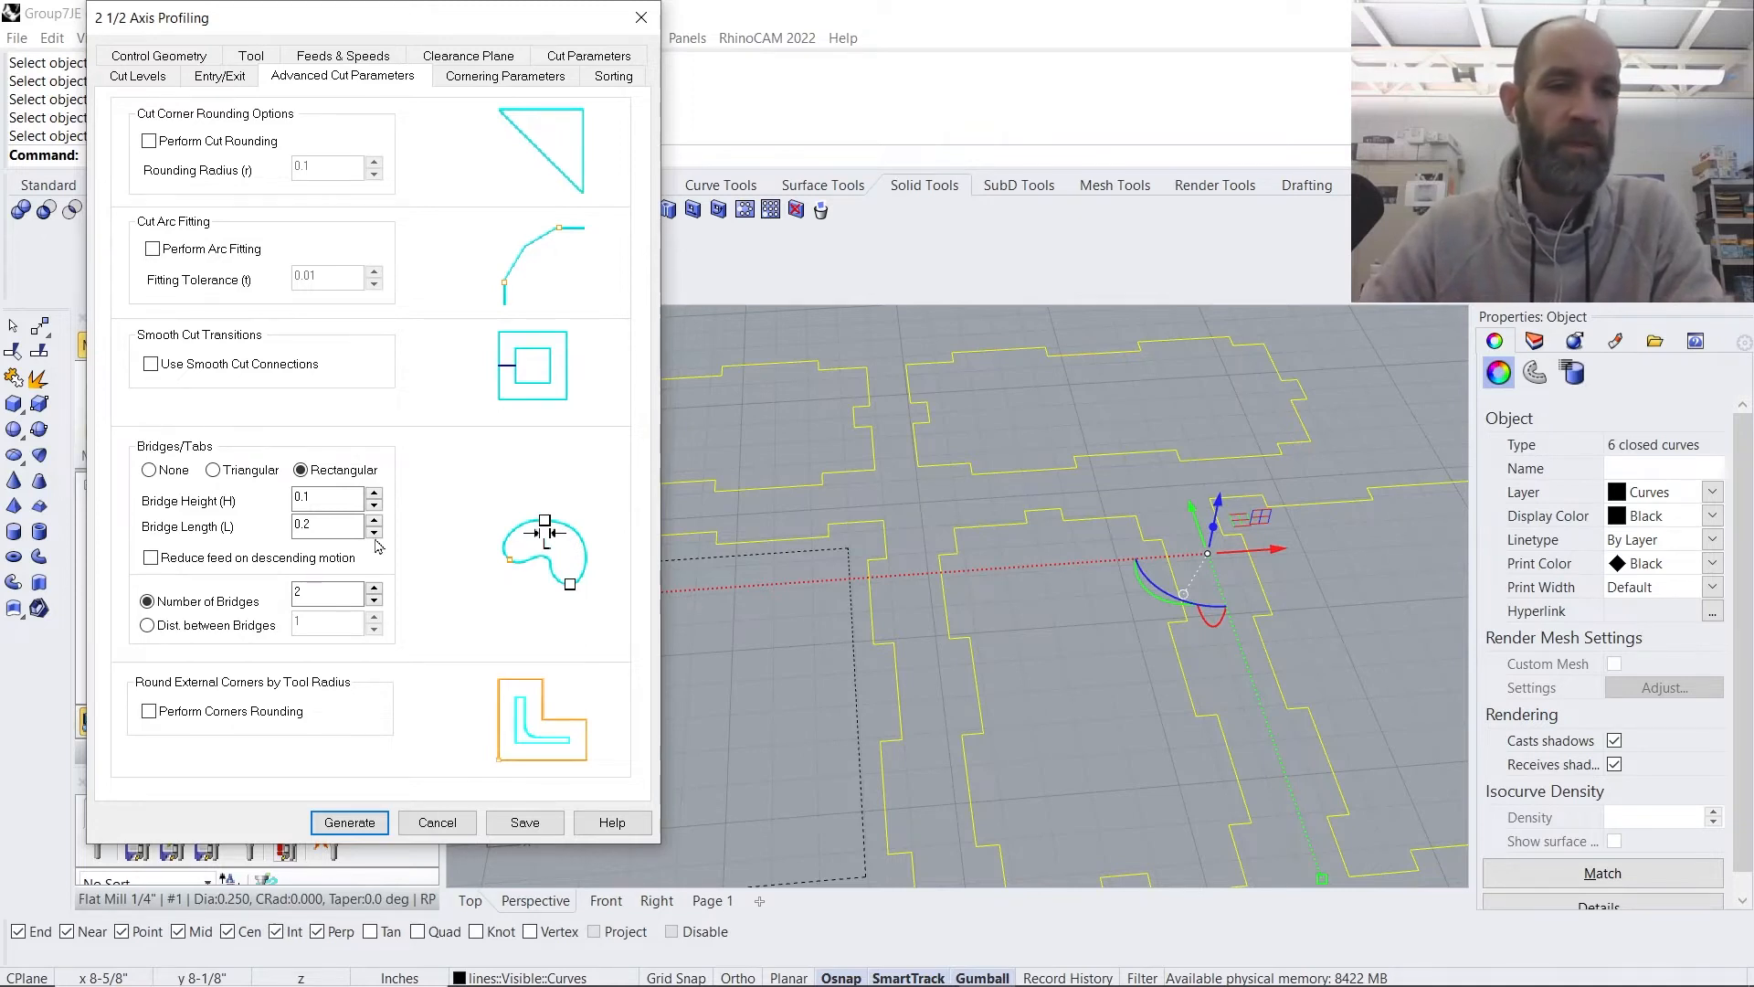
{"action": "left_click", "coordinate": [332, 501]}
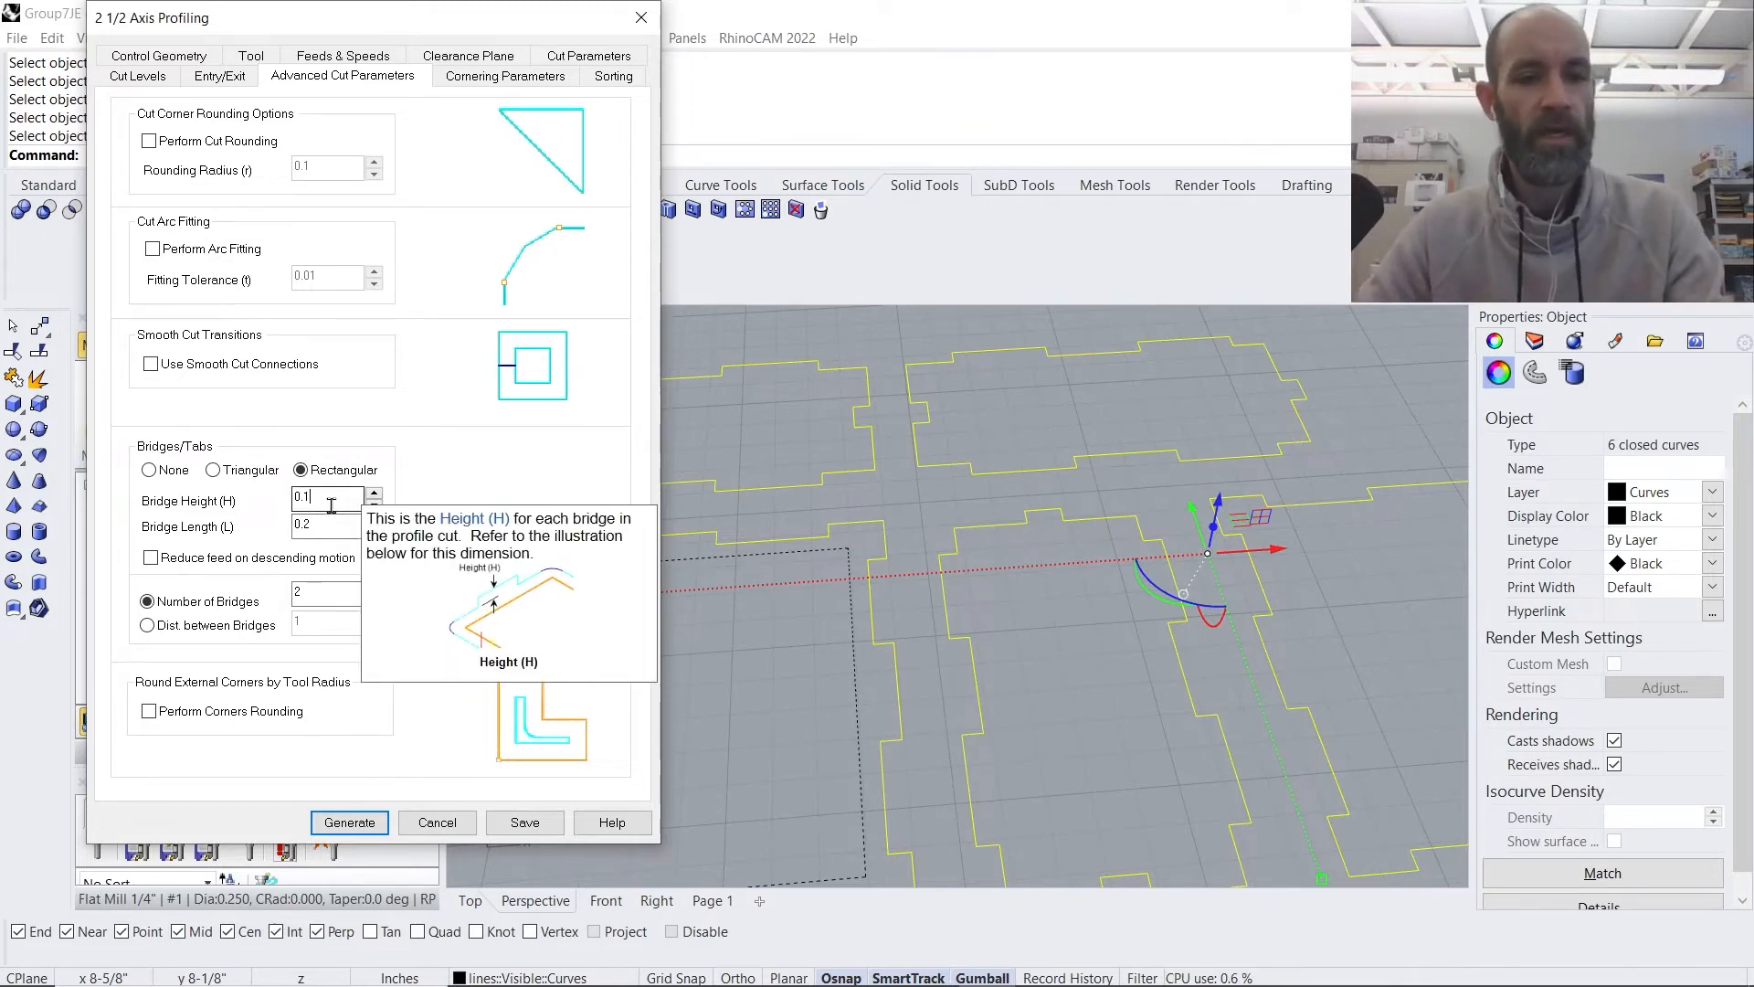
{"action": "double_click", "coordinate": [332, 502]}
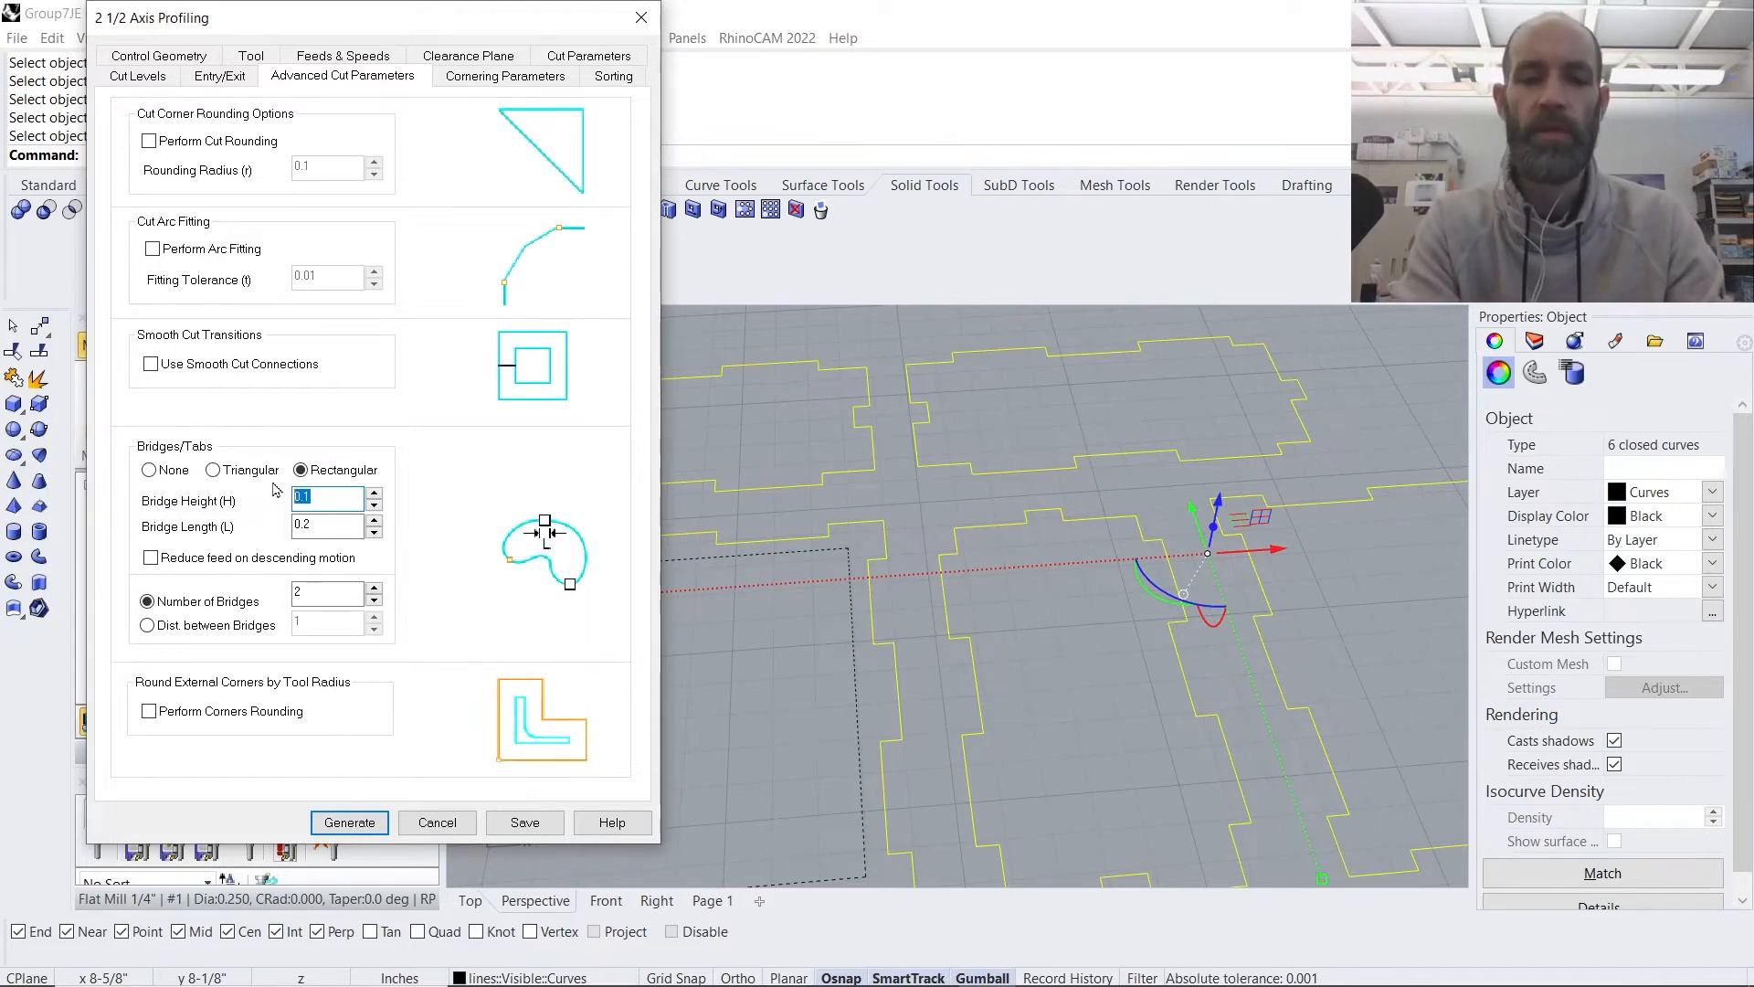
{"action": "key", "text": "BackSpace"}
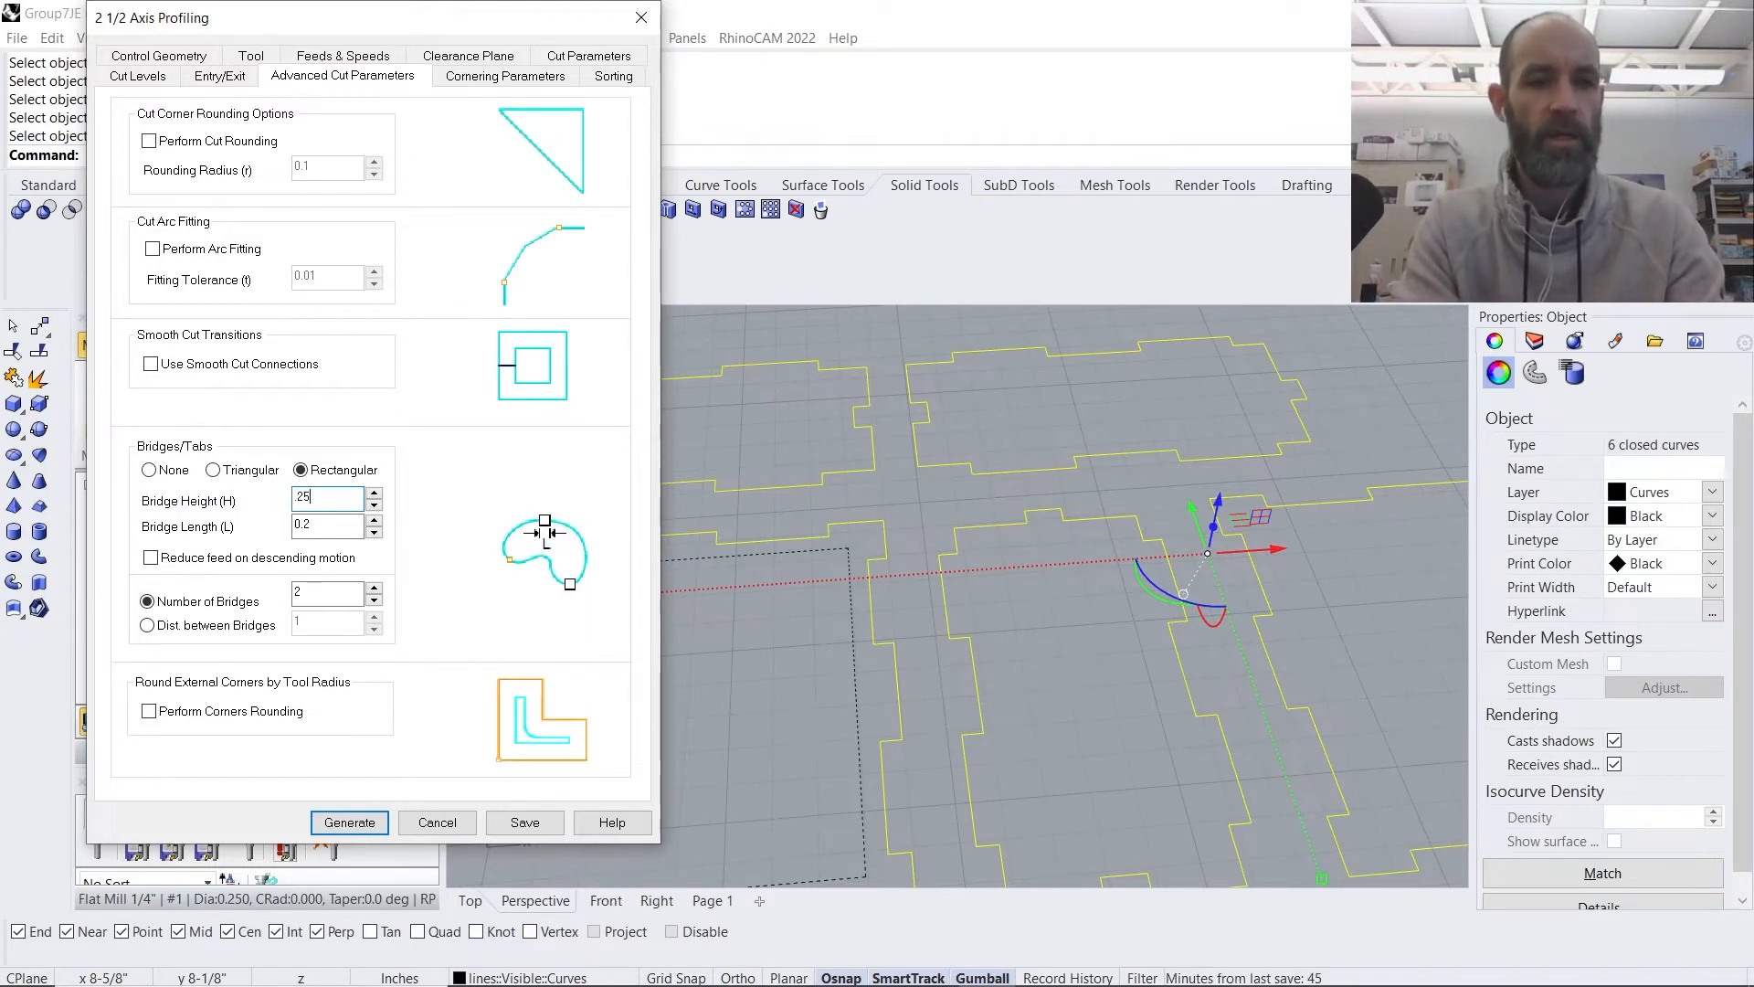
{"action": "double_click", "coordinate": [302, 525]}
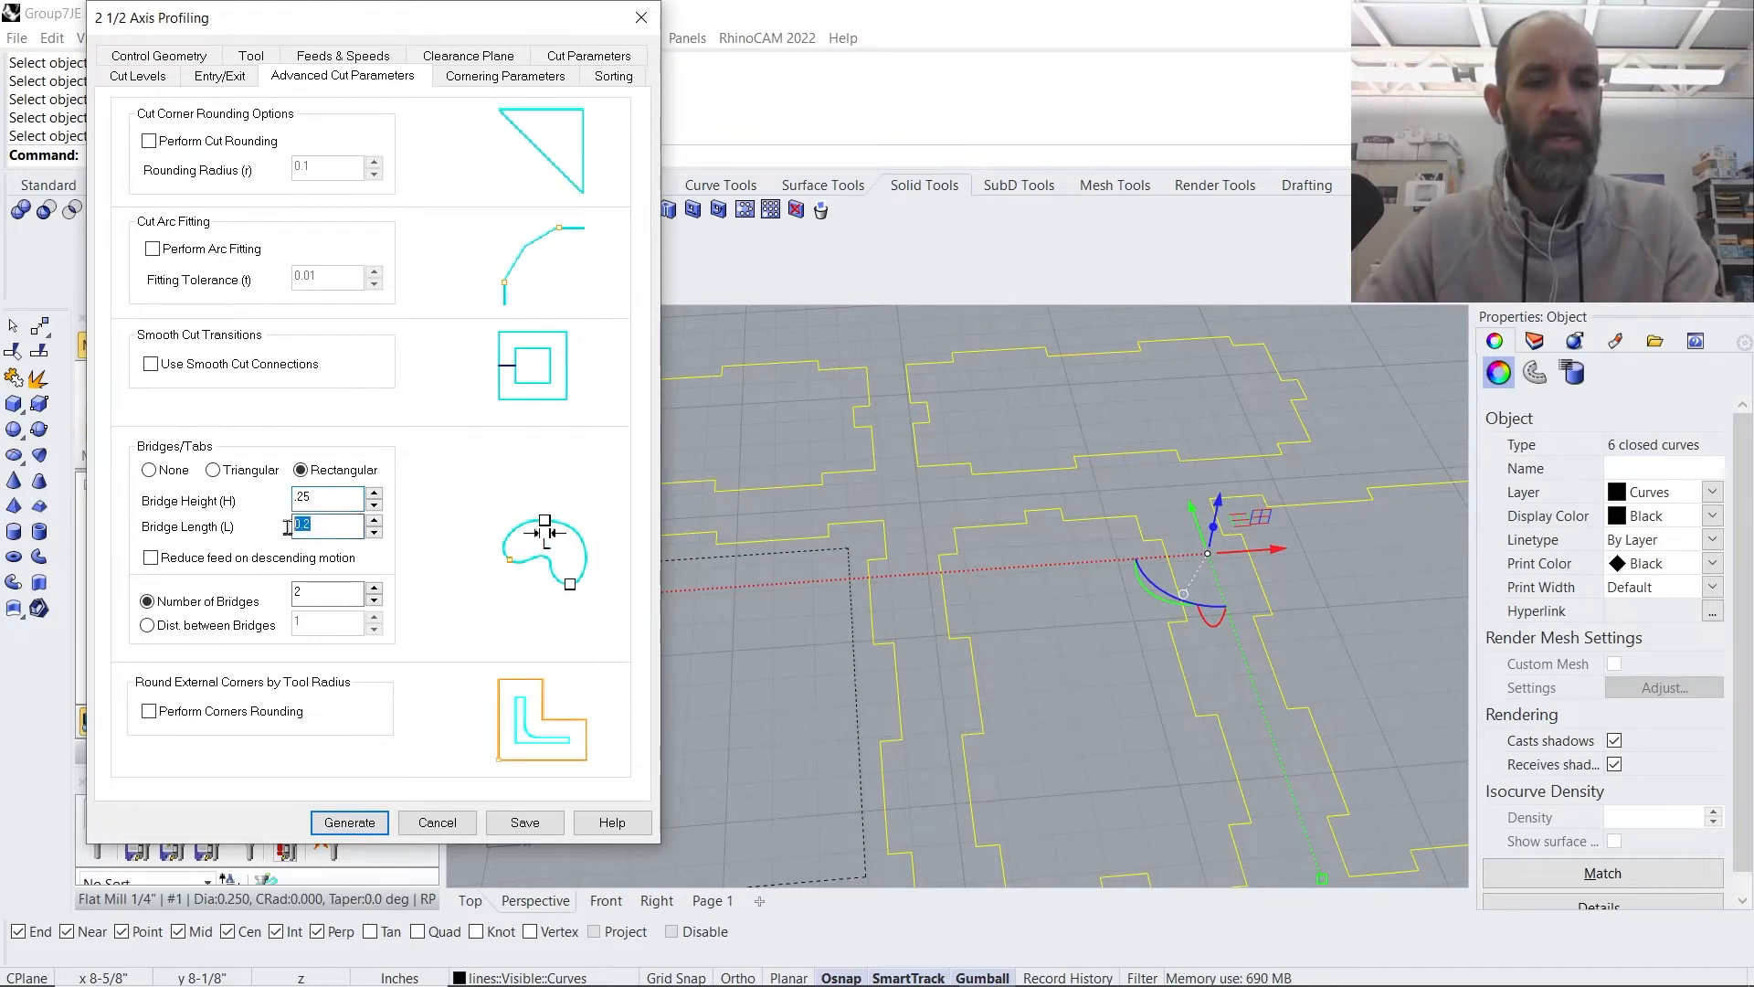
{"action": "type", "text": "25"}
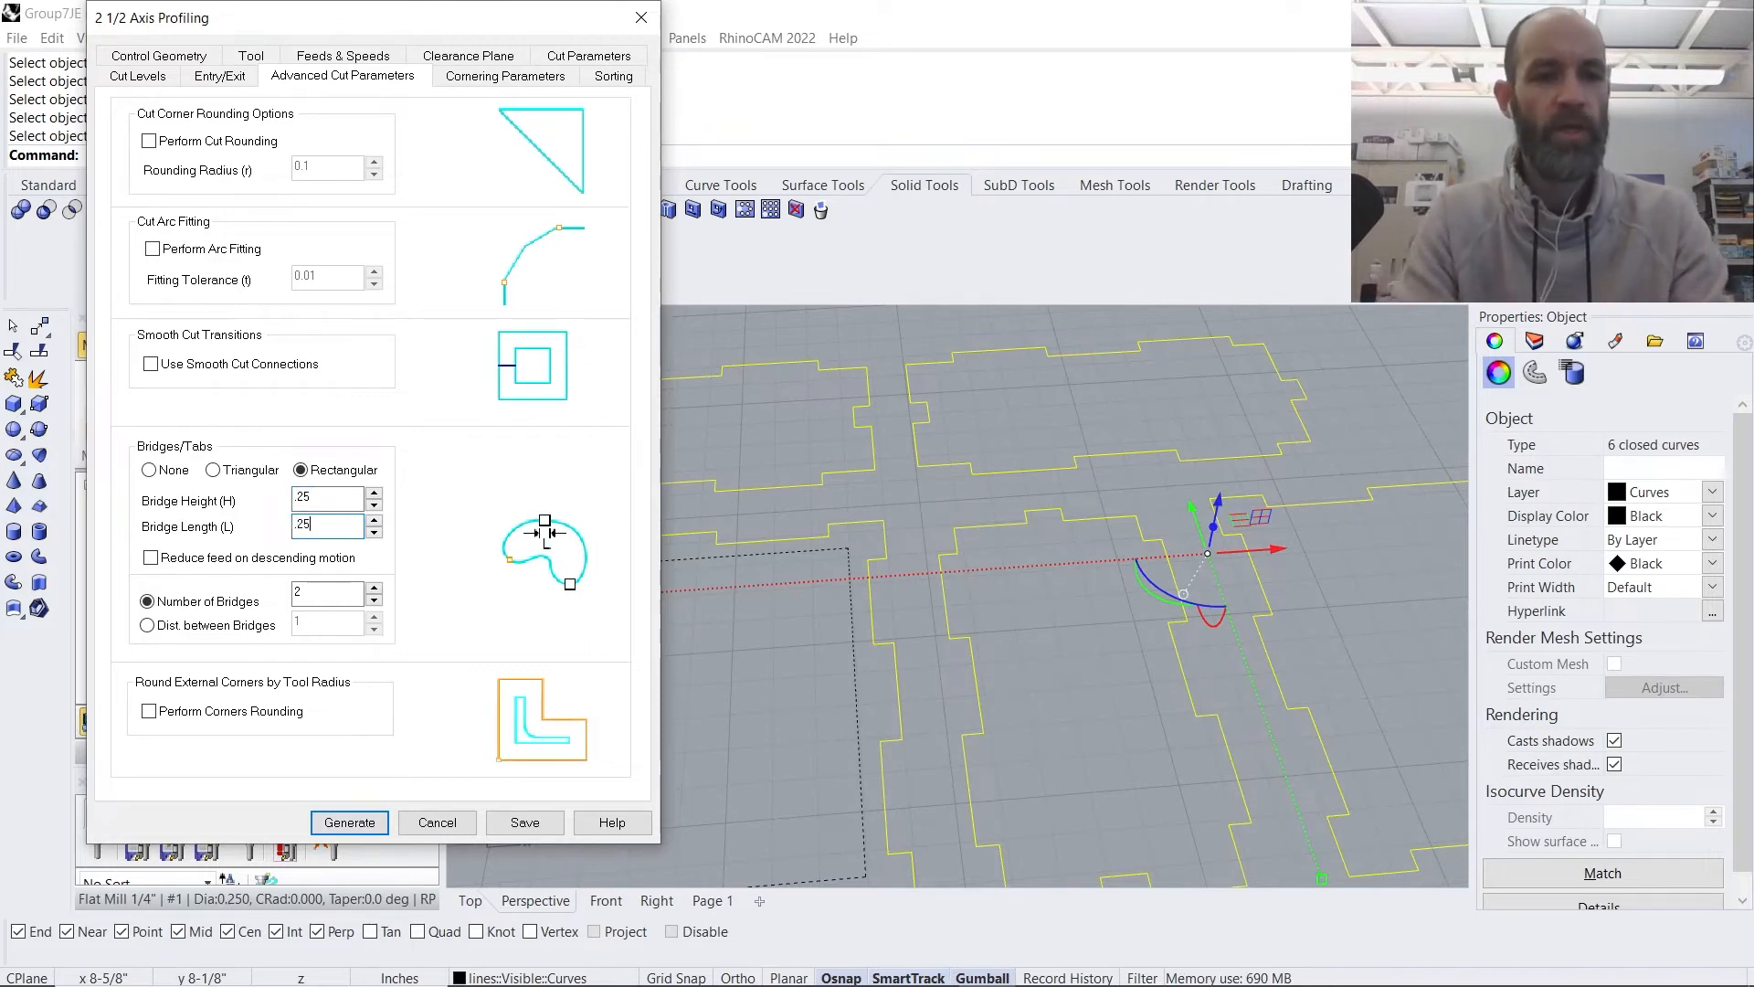
{"action": "mouse_move", "coordinate": [295, 504]}
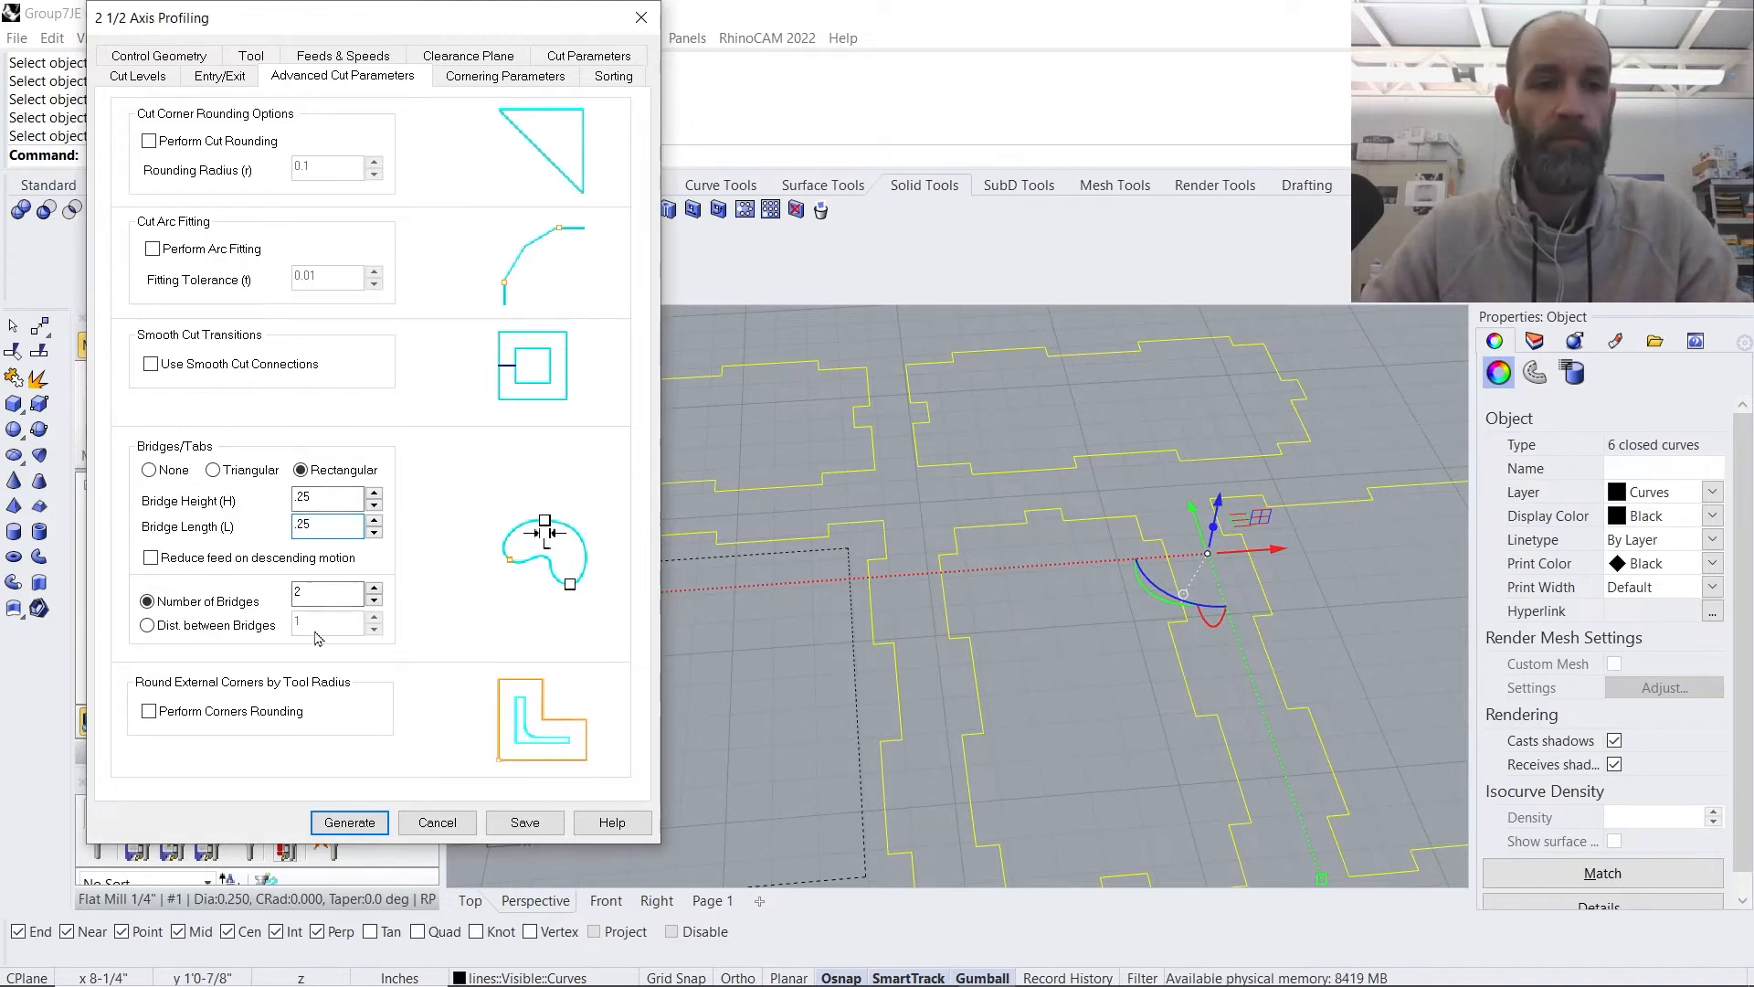
{"action": "double_click", "coordinate": [299, 595]}
{"action": "type", "text": "4"}
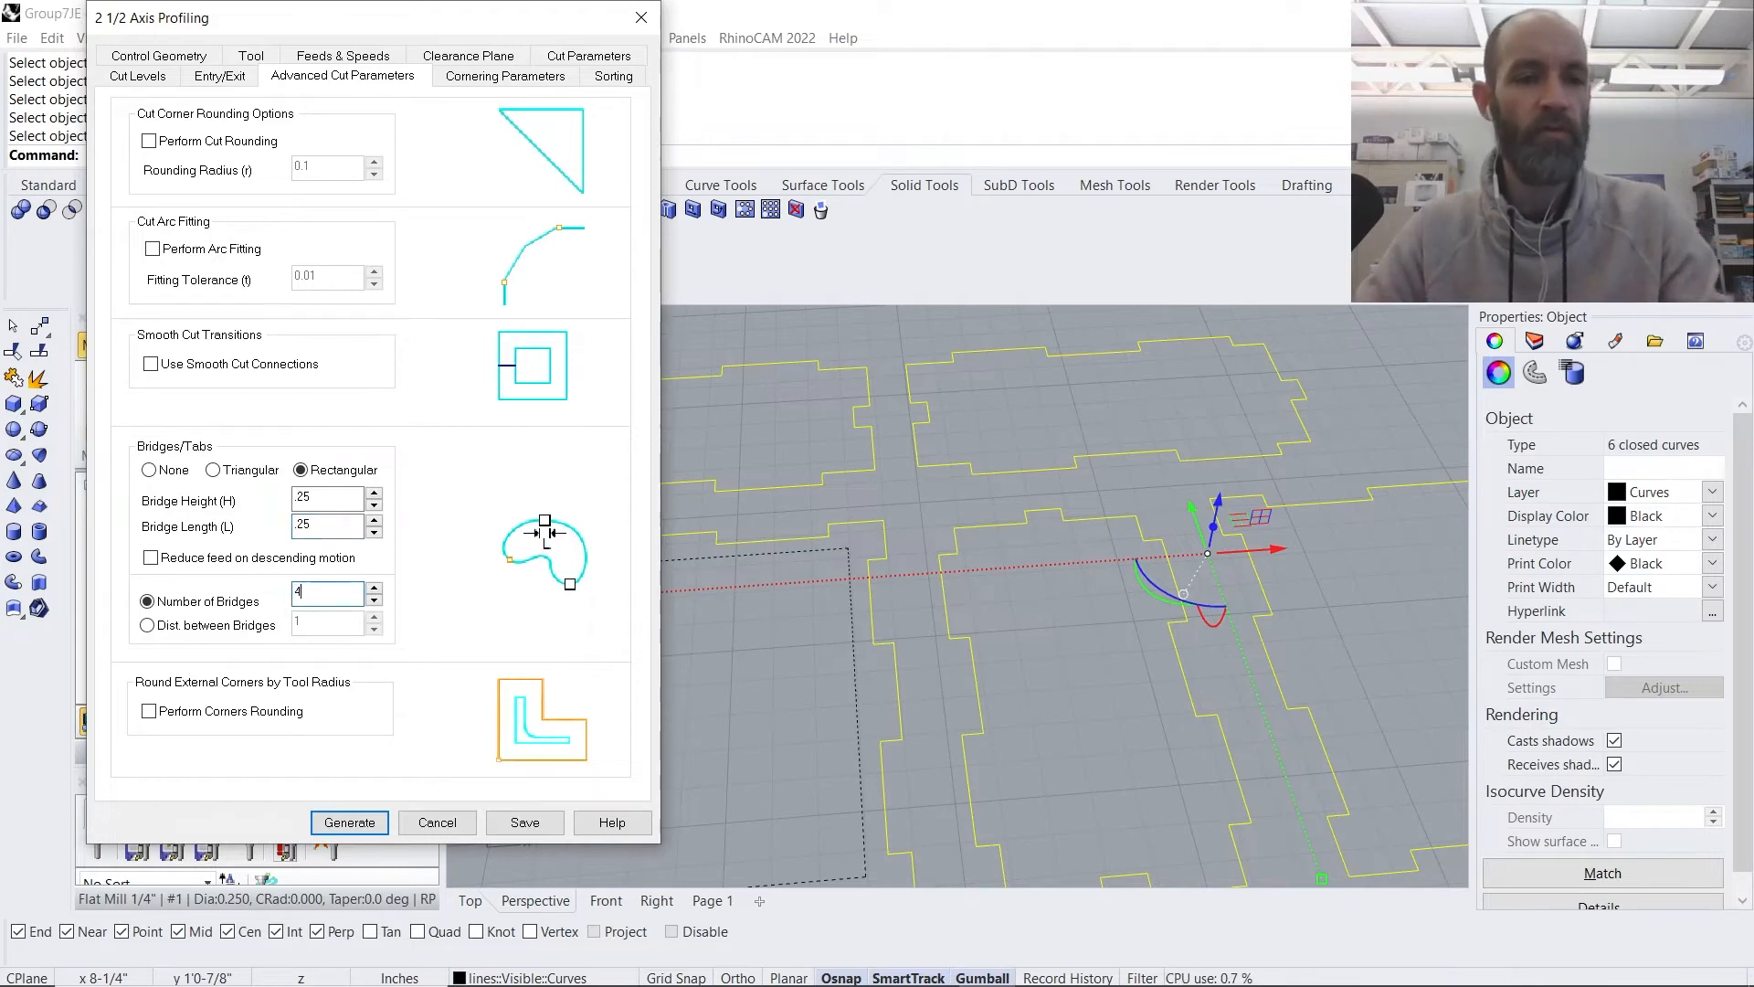
- Set the profiling entry motion to Along Path with a height of 0.6 and the exit motion to None
{"action": "left_click", "coordinate": [232, 77]}
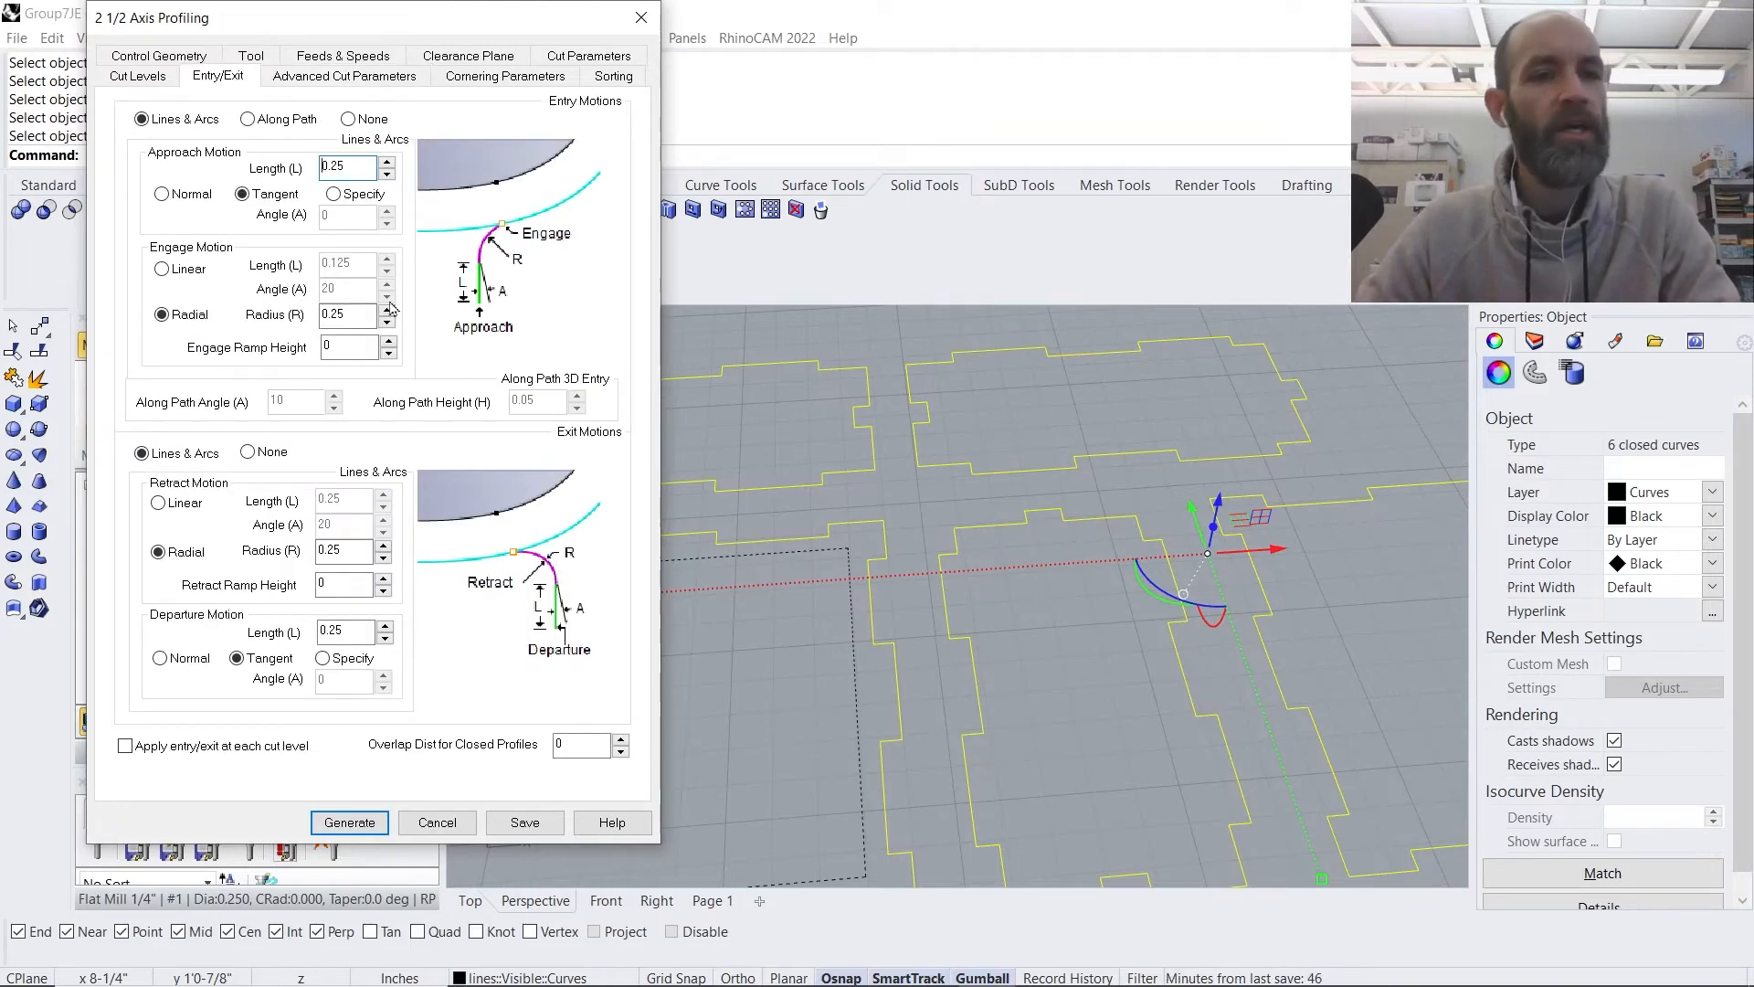
{"action": "left_click", "coordinate": [246, 119]}
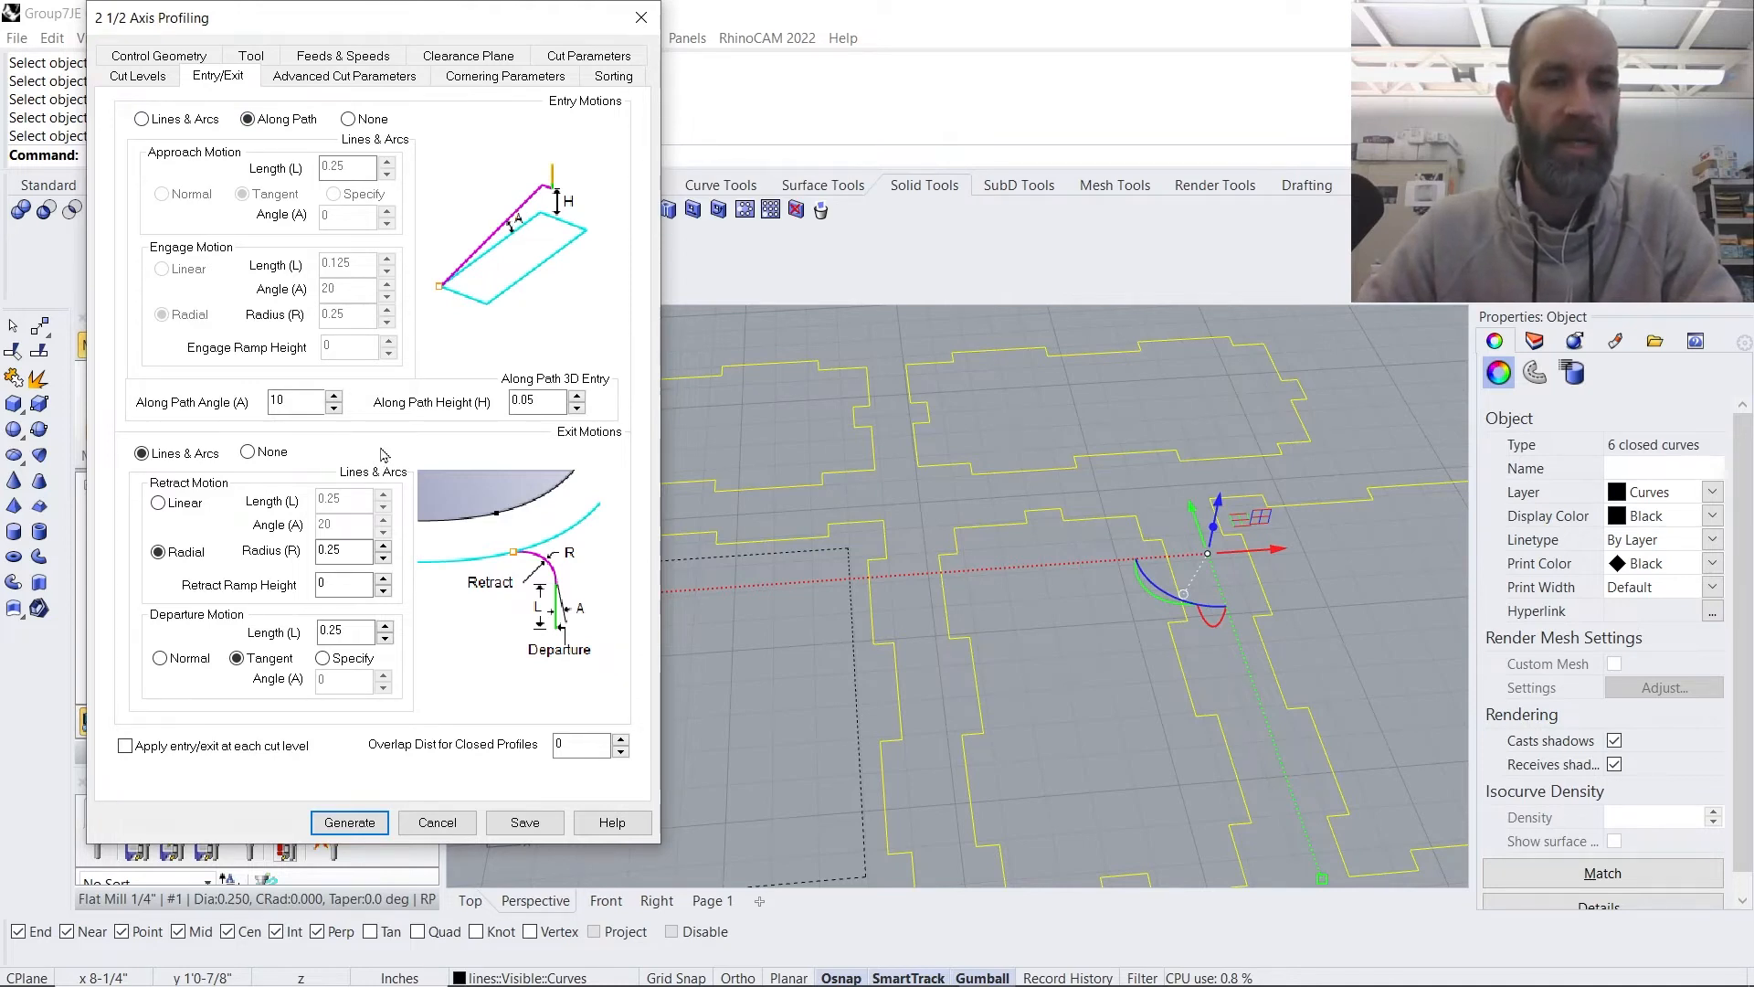
{"action": "left_click_drag", "start_coordinate": [538, 401], "coordinate": [533, 399]}
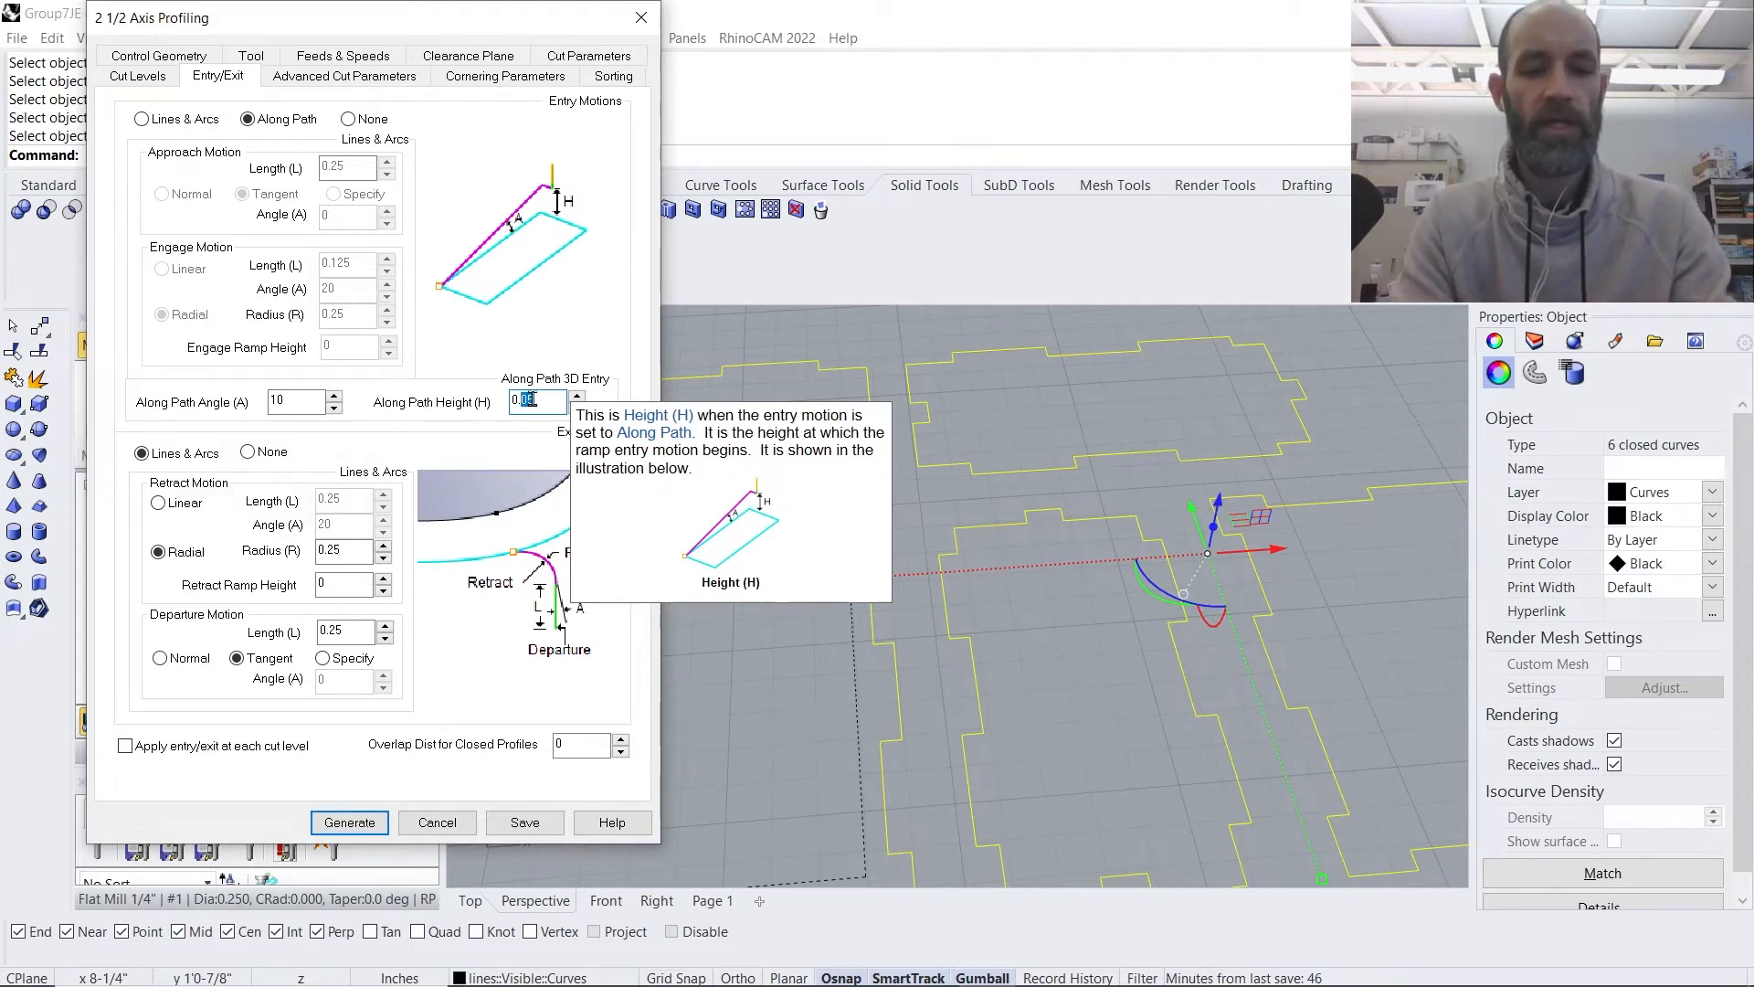
{"action": "type", "text": "6"}
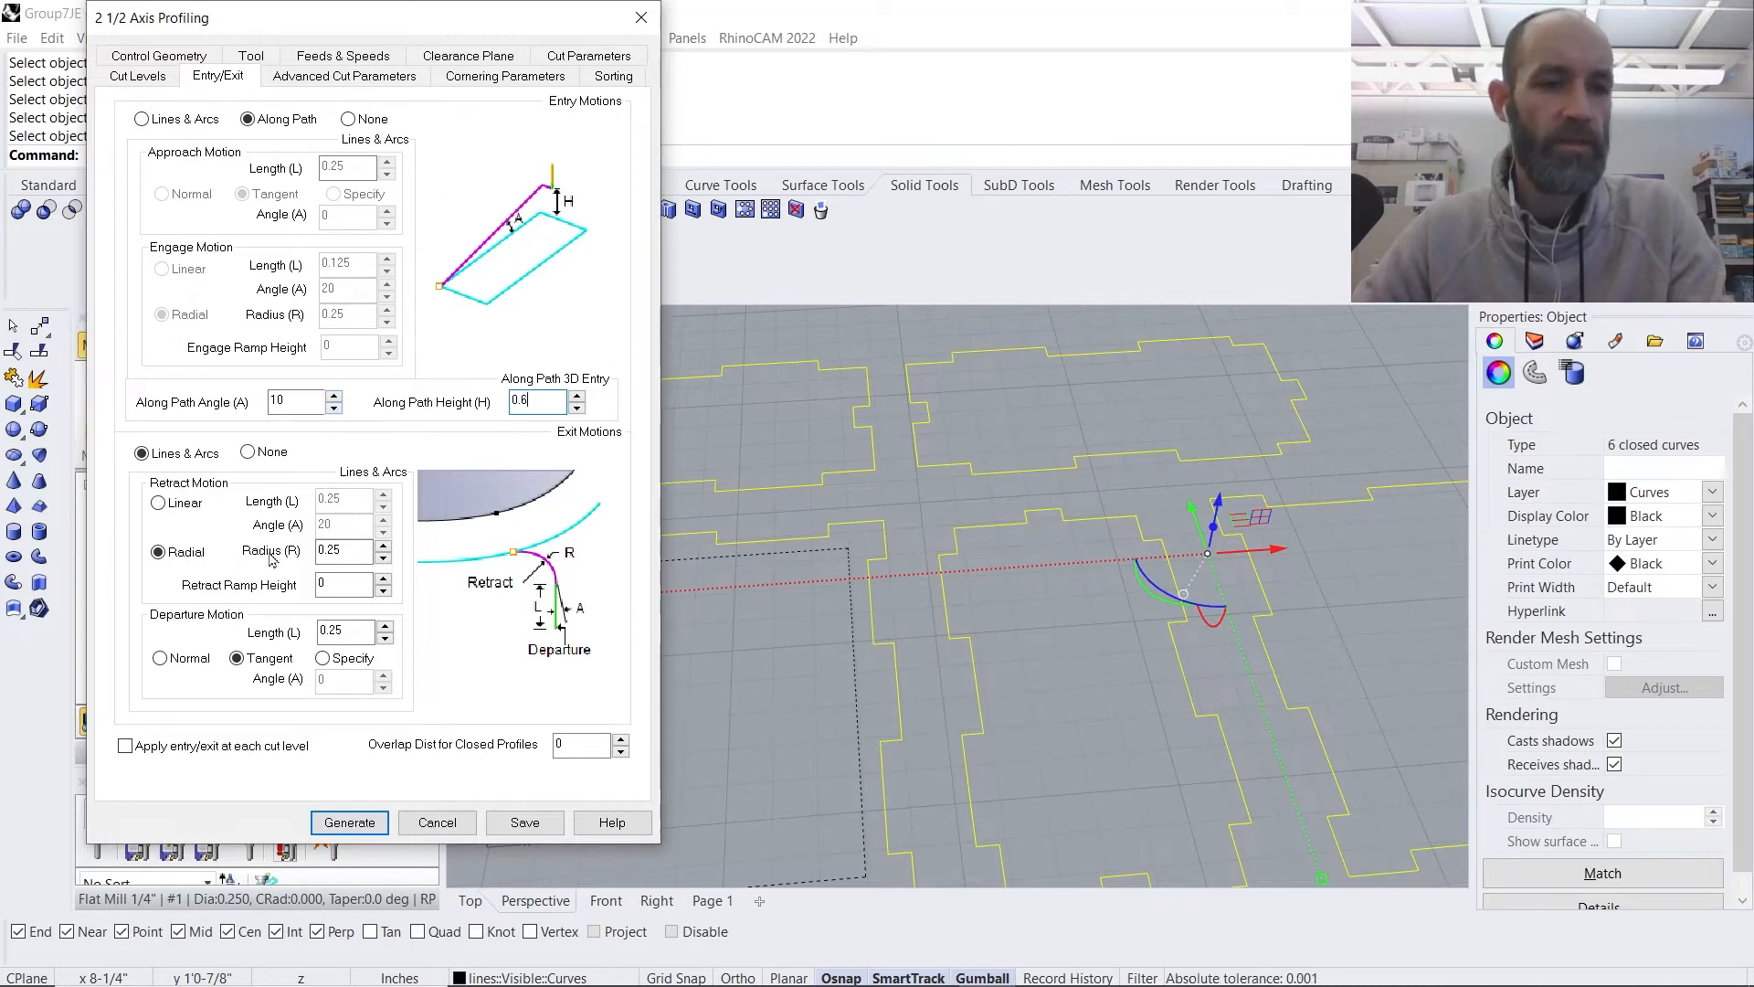
{"action": "left_click", "coordinate": [249, 453]}
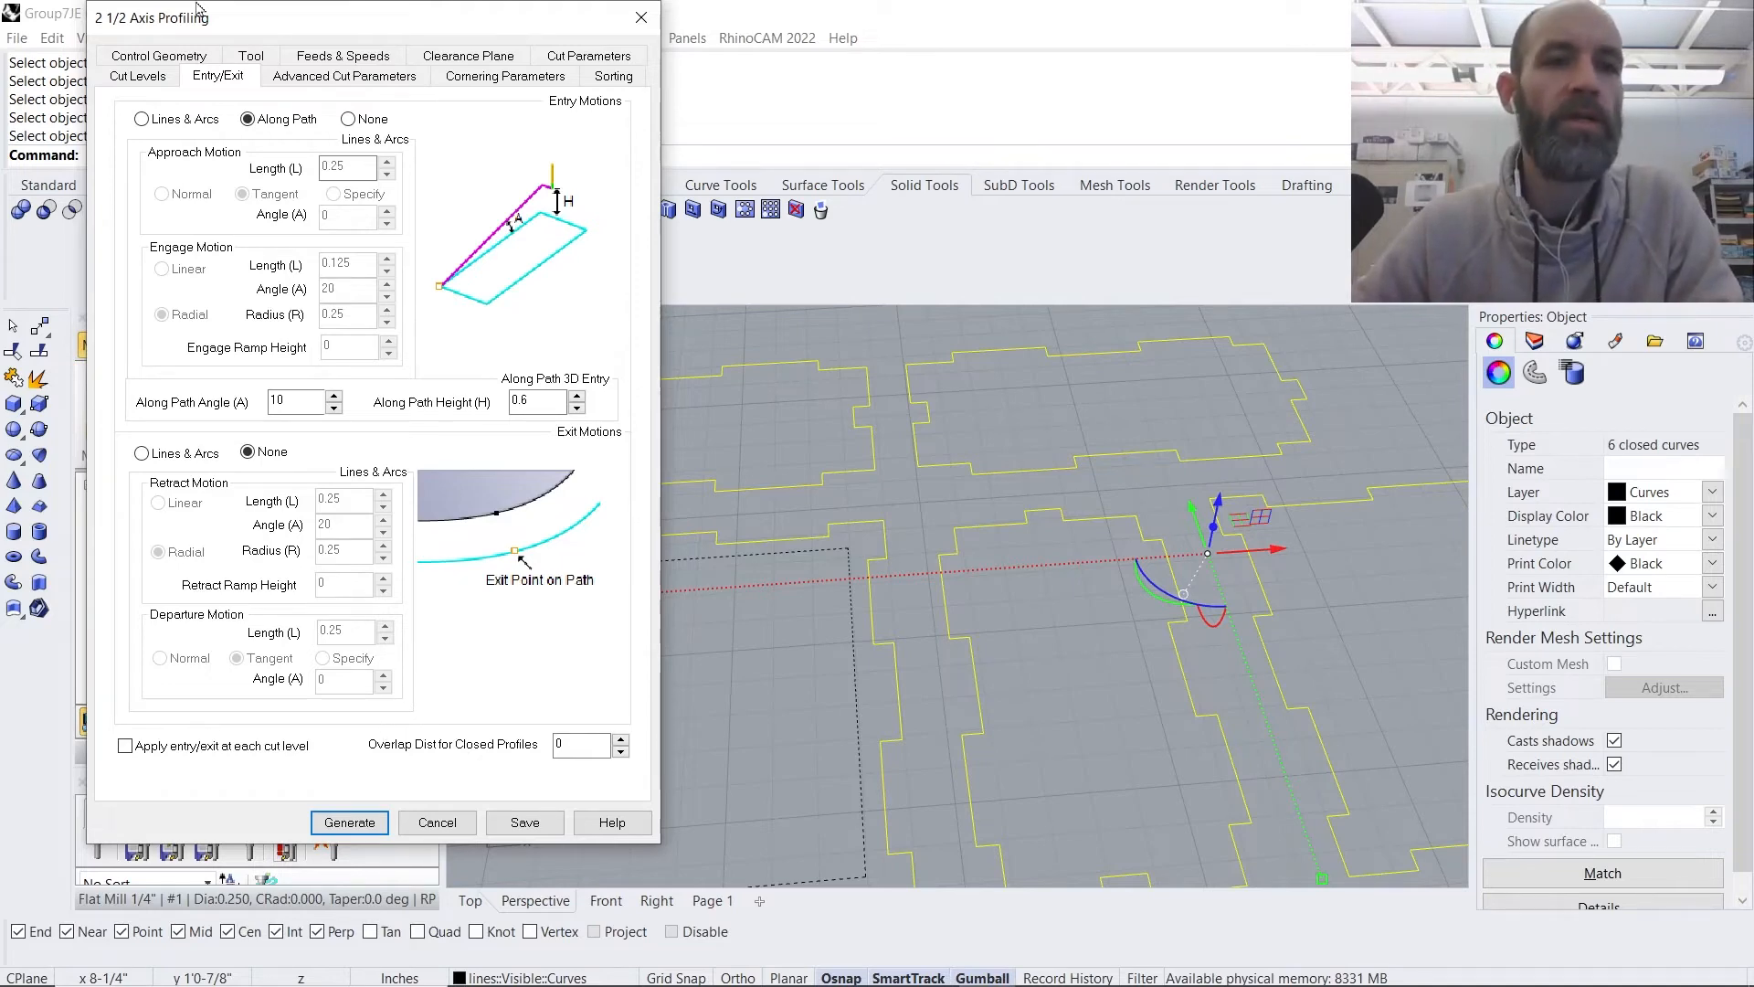
- Set the total cut depth to 0.5, all as rough depth at 0.25 per cut, and generate the profiling toolpath
{"action": "left_click", "coordinate": [136, 78]}
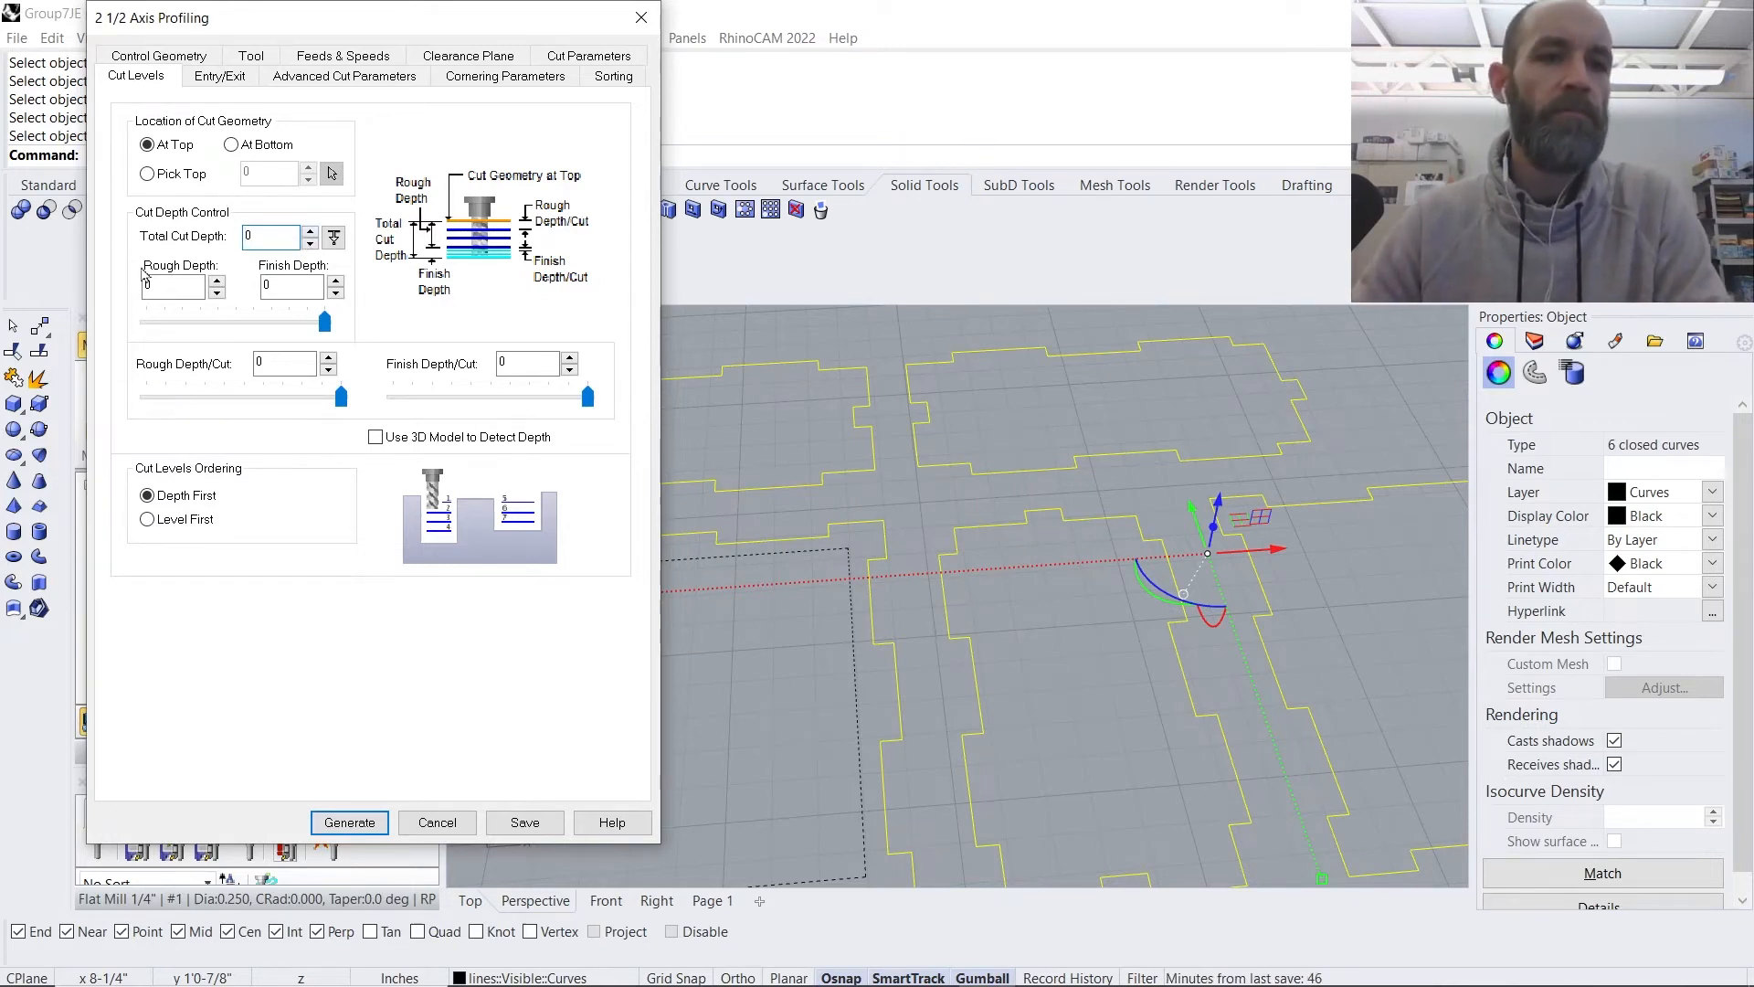
{"action": "double_click", "coordinate": [270, 237]}
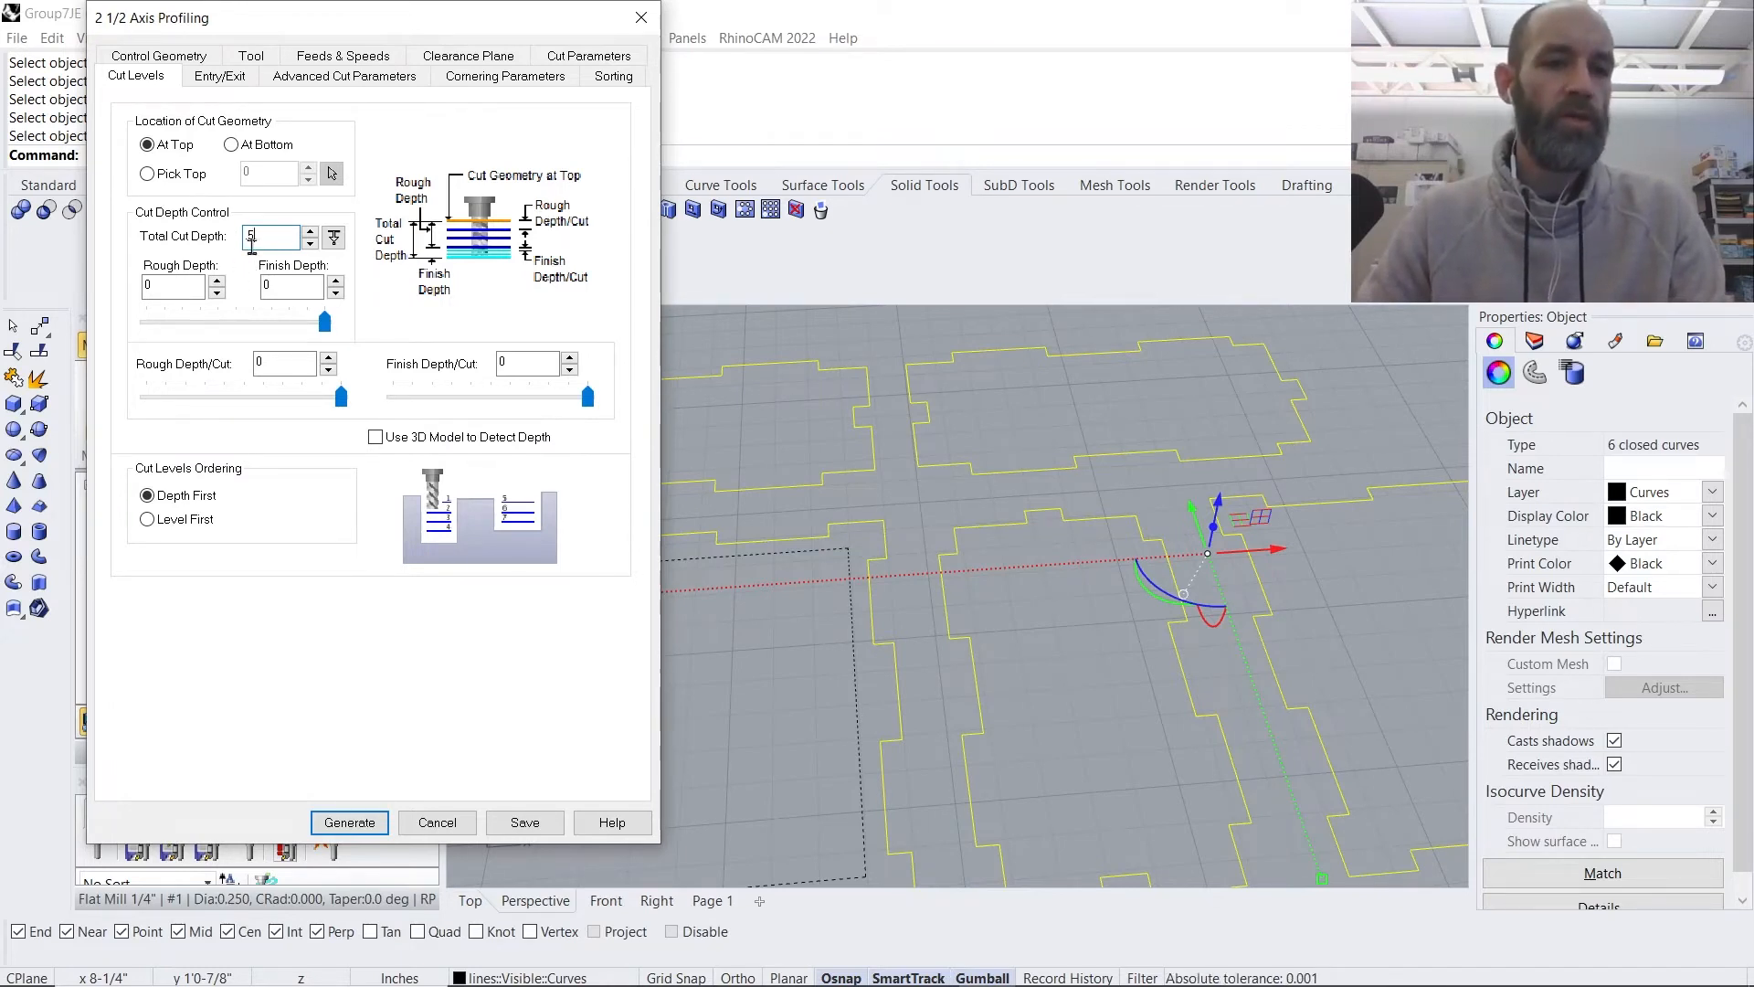
{"action": "key", "text": "Tab"}
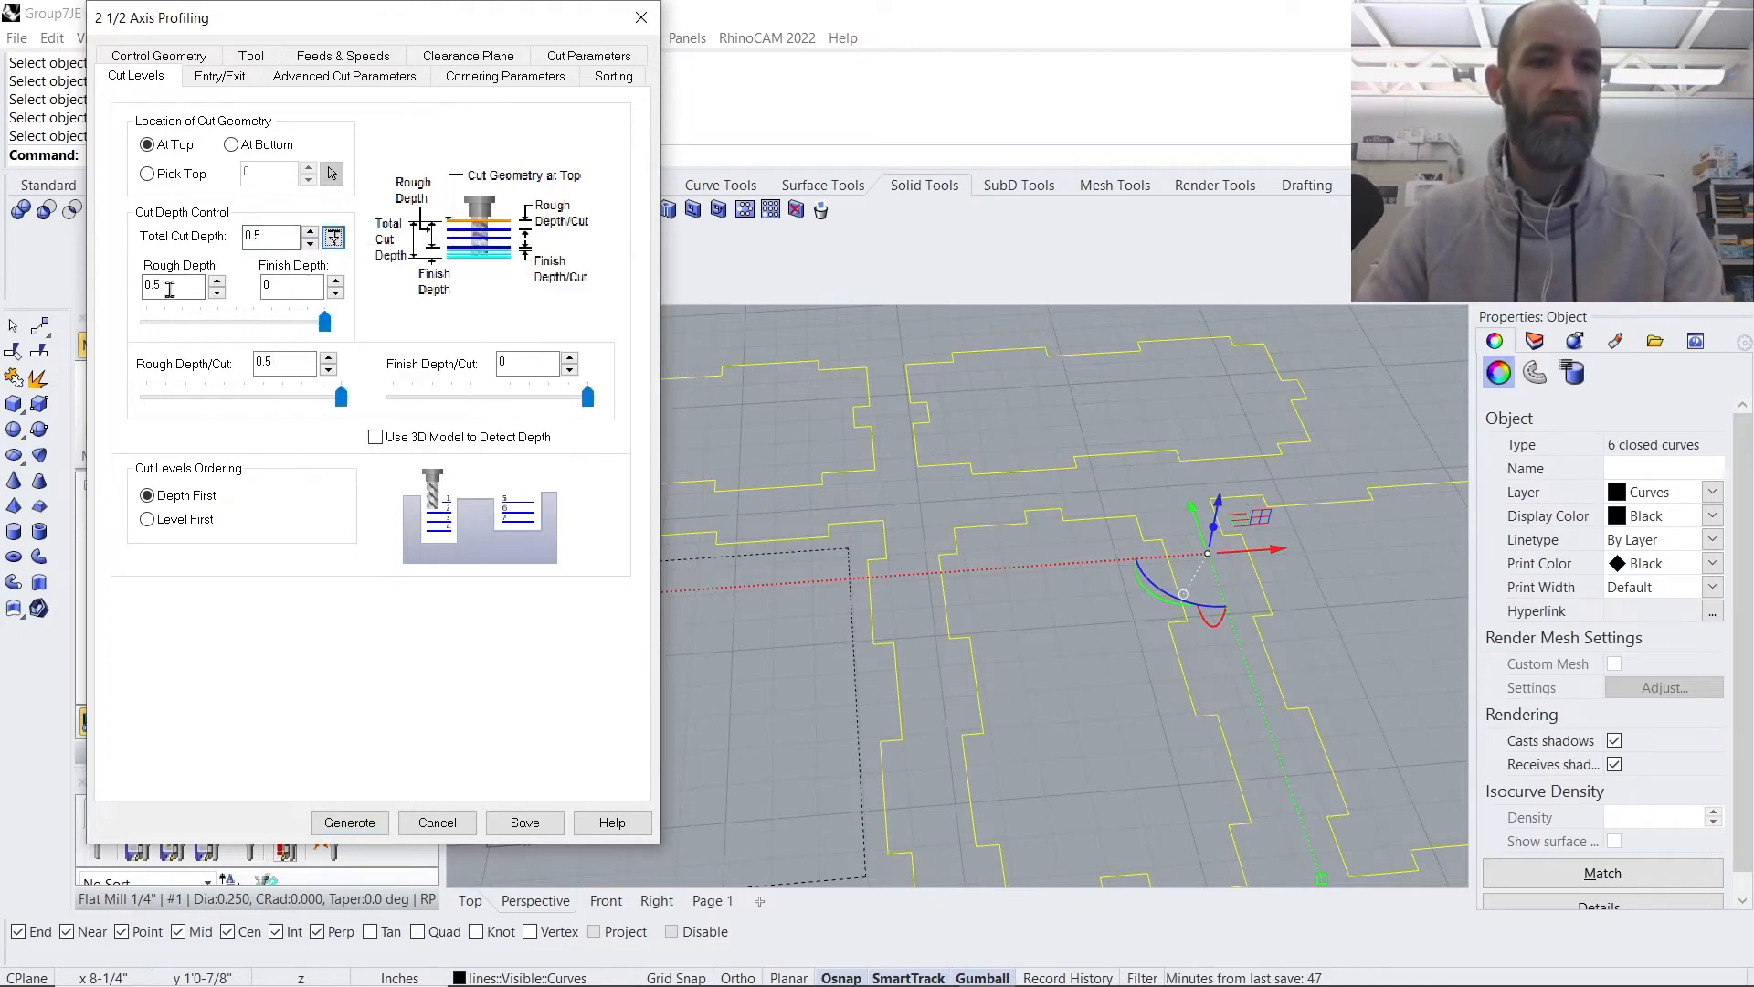
{"action": "key", "text": "Tab"}
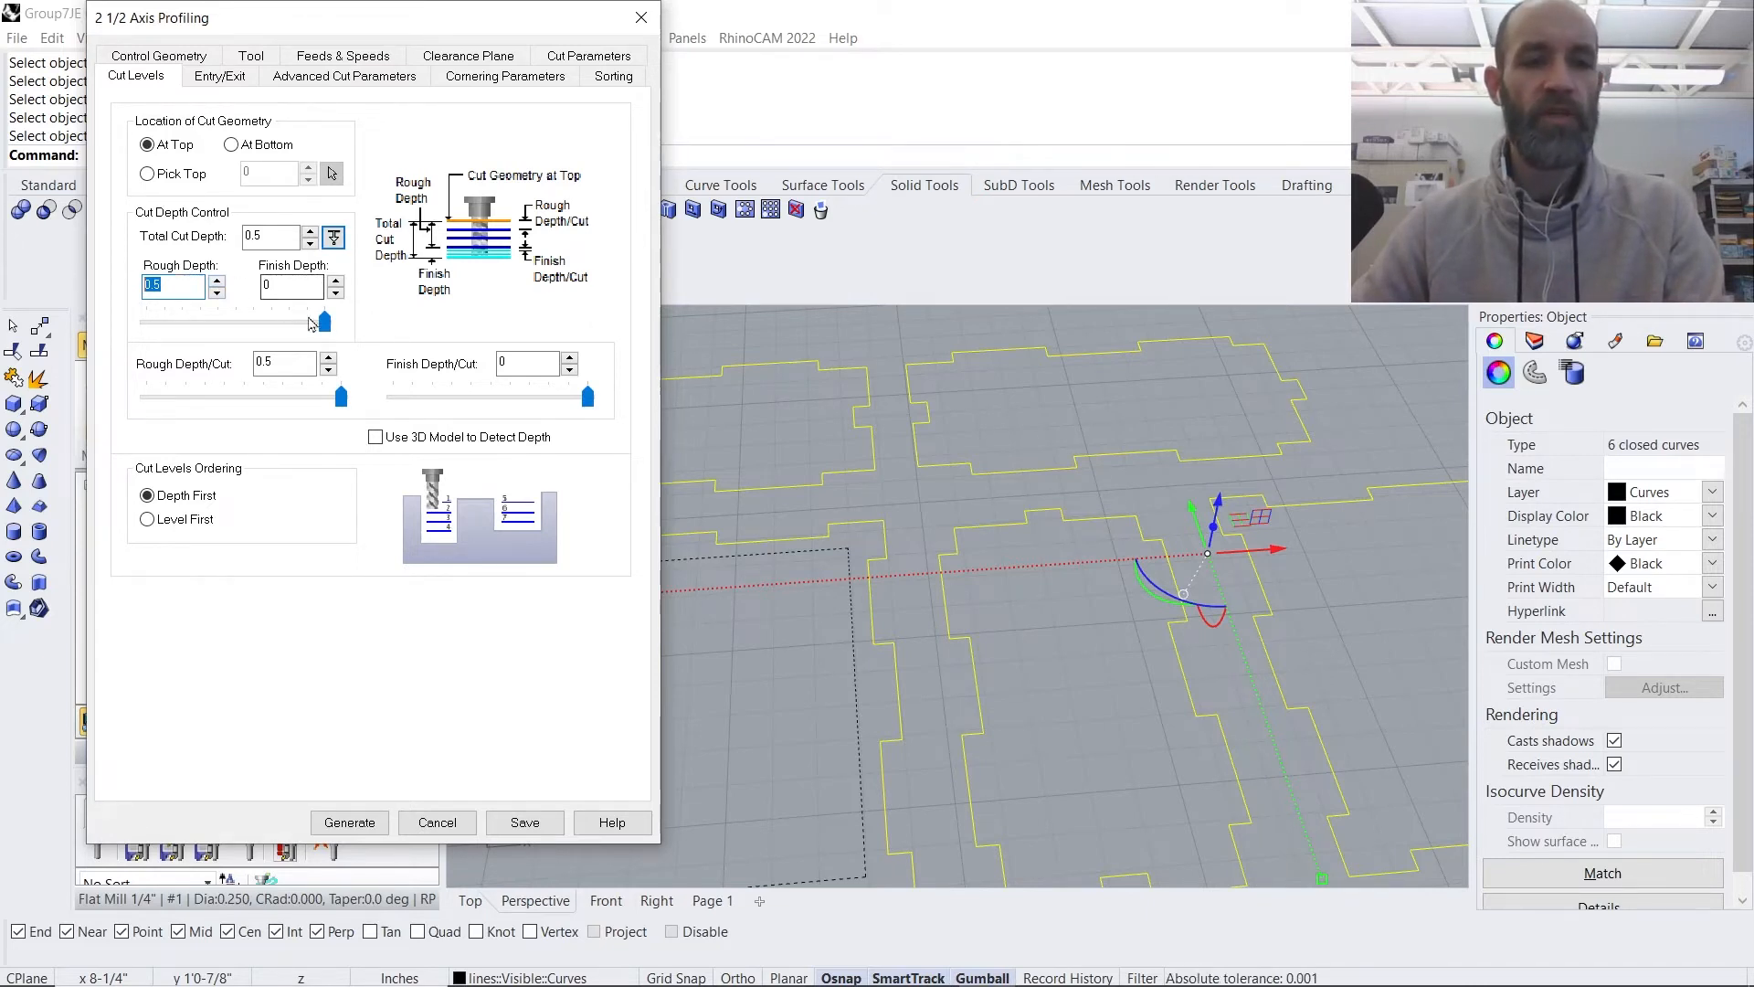
{"action": "left_click_drag", "start_coordinate": [323, 321], "coordinate": [242, 324]}
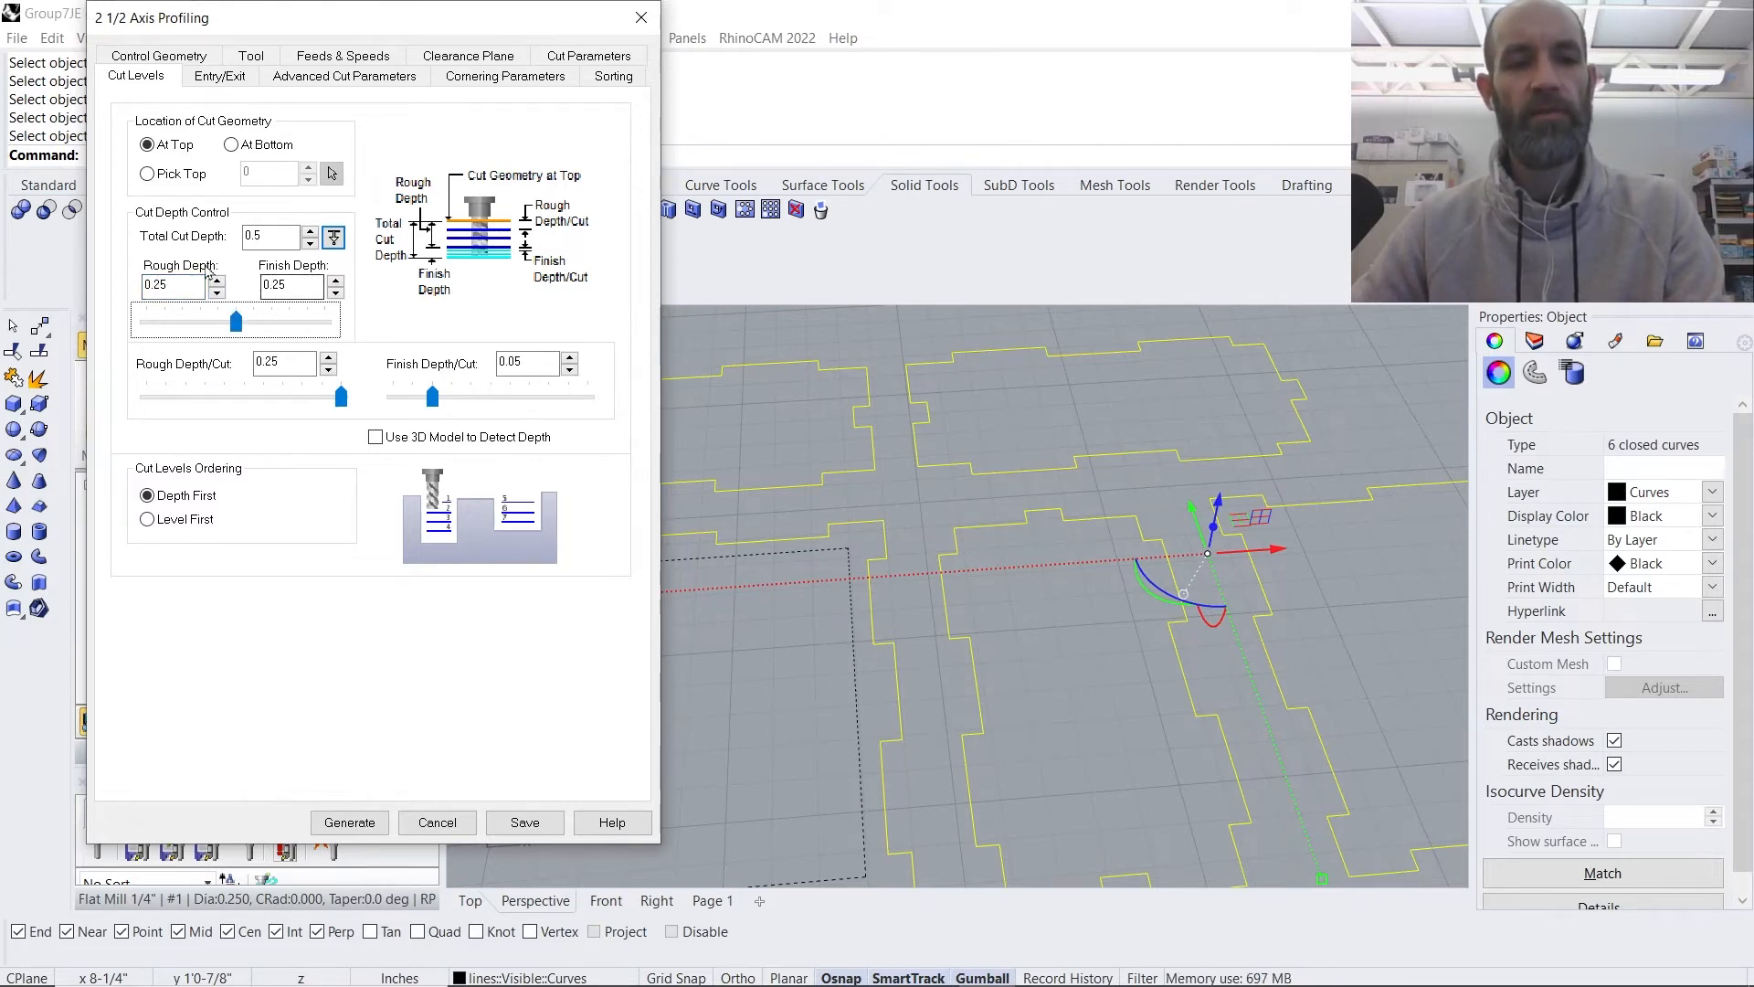
{"action": "left_click_drag", "start_coordinate": [243, 329], "coordinate": [329, 335]}
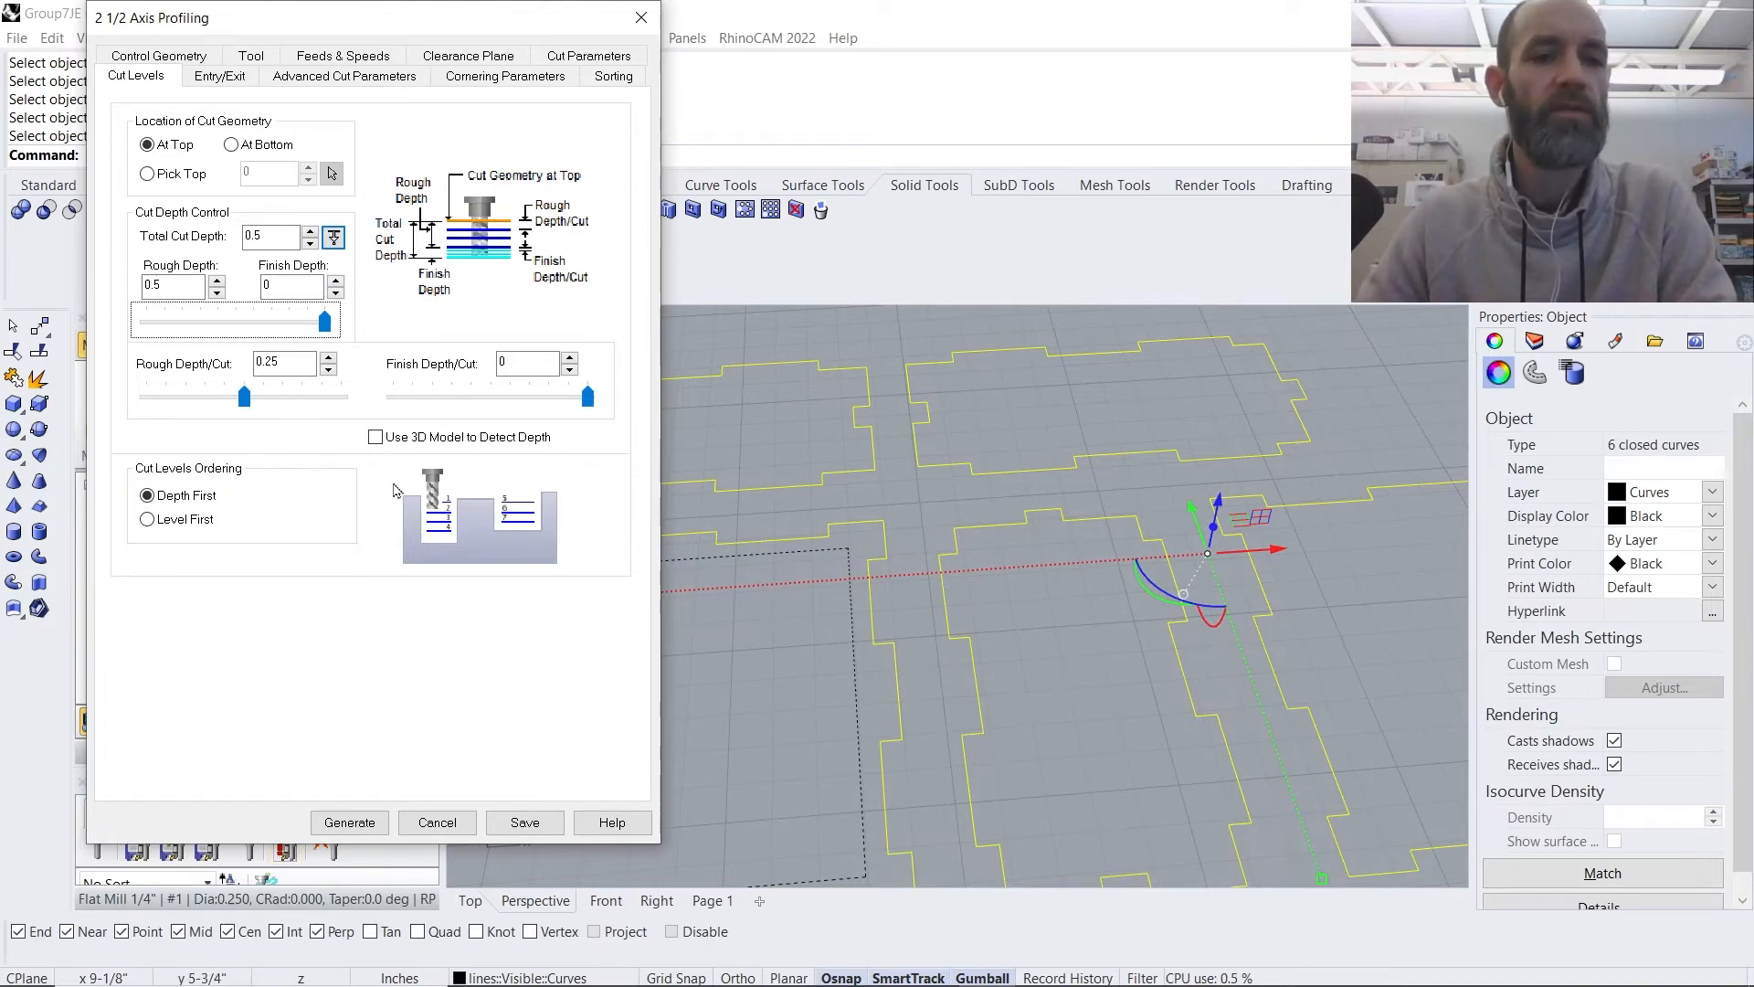
{"action": "left_click", "coordinate": [350, 822]}
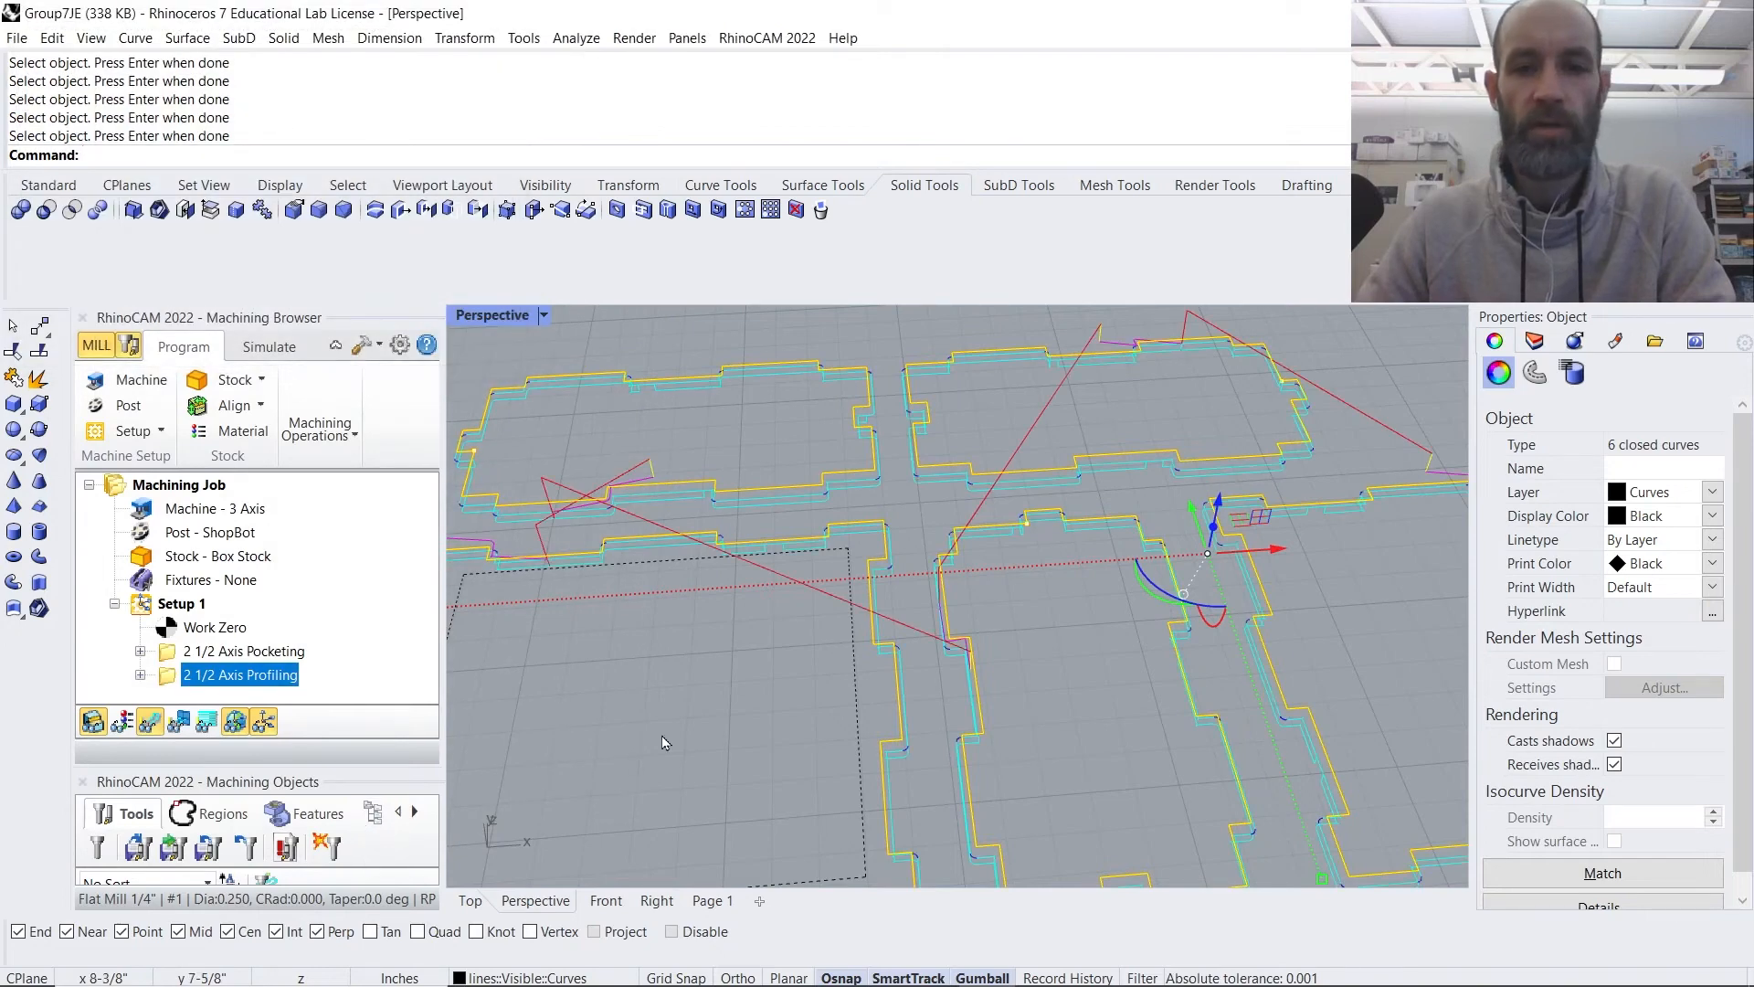
{"action": "scroll", "coordinate": [964, 609], "scroll_direction": "up", "scroll_amount": 3}
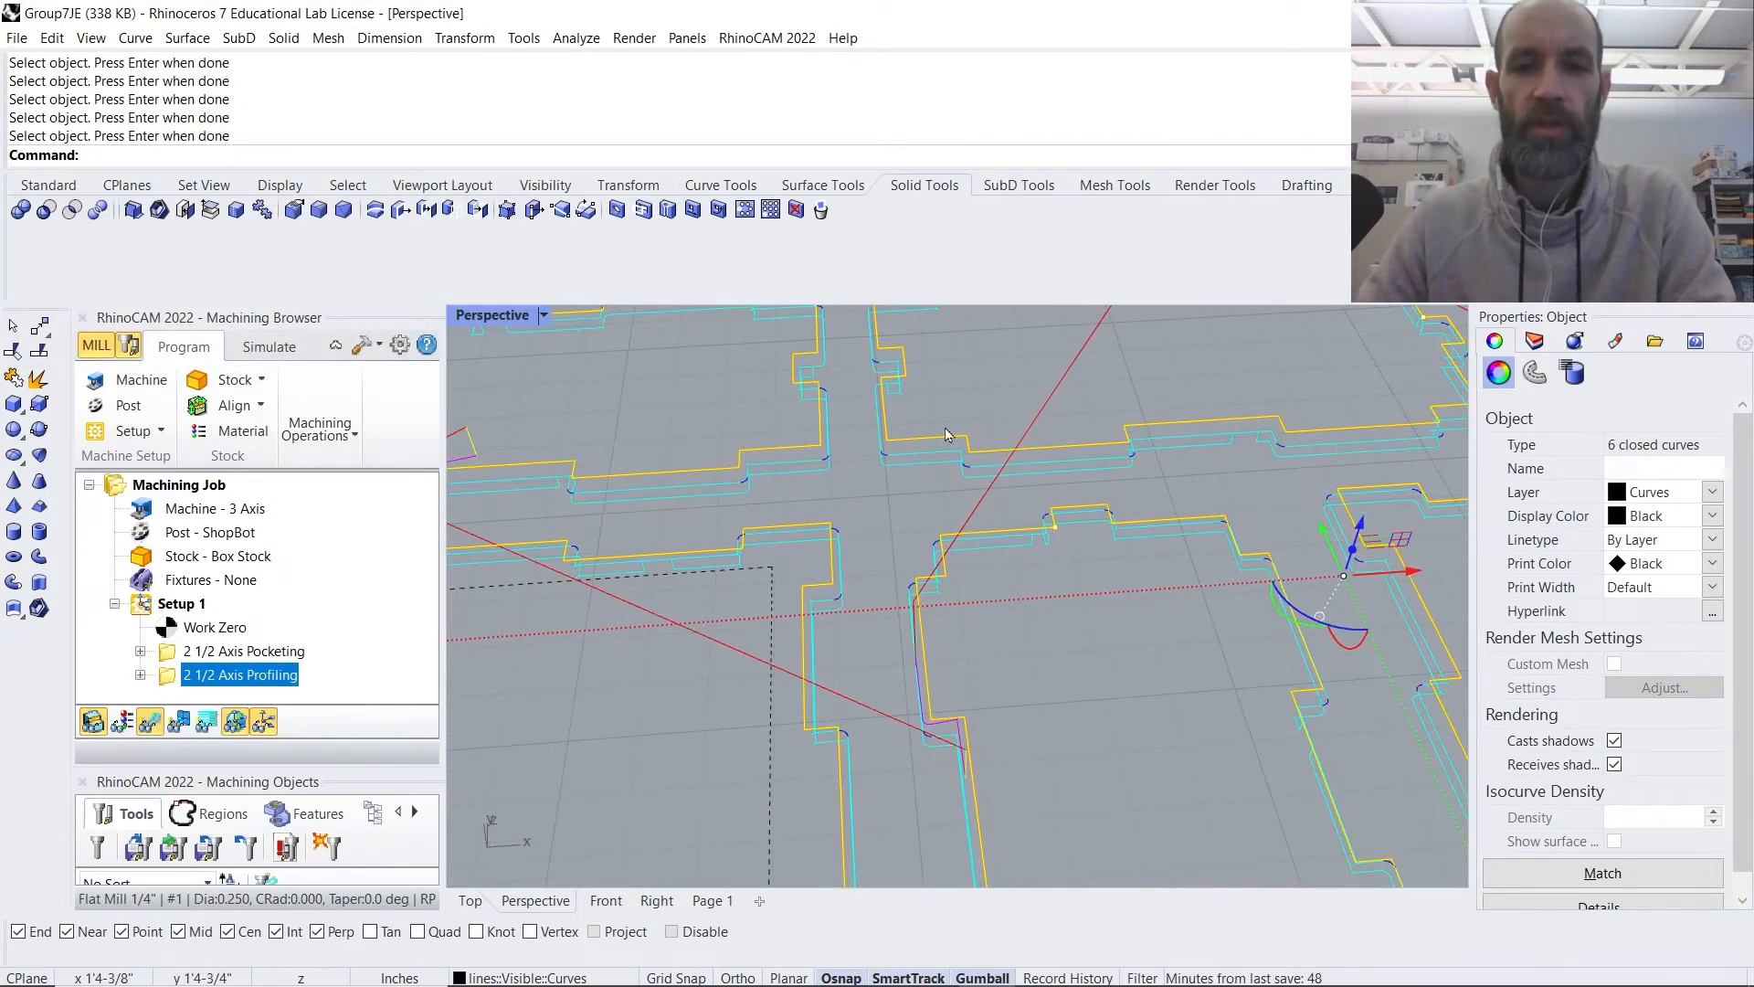
- Examine the generated profiling toolpath in 3D, checking its depth passes, entry moves and bridges around the box parts
{"action": "right_click_drag", "start_coordinate": [795, 549], "coordinate": [701, 470]}
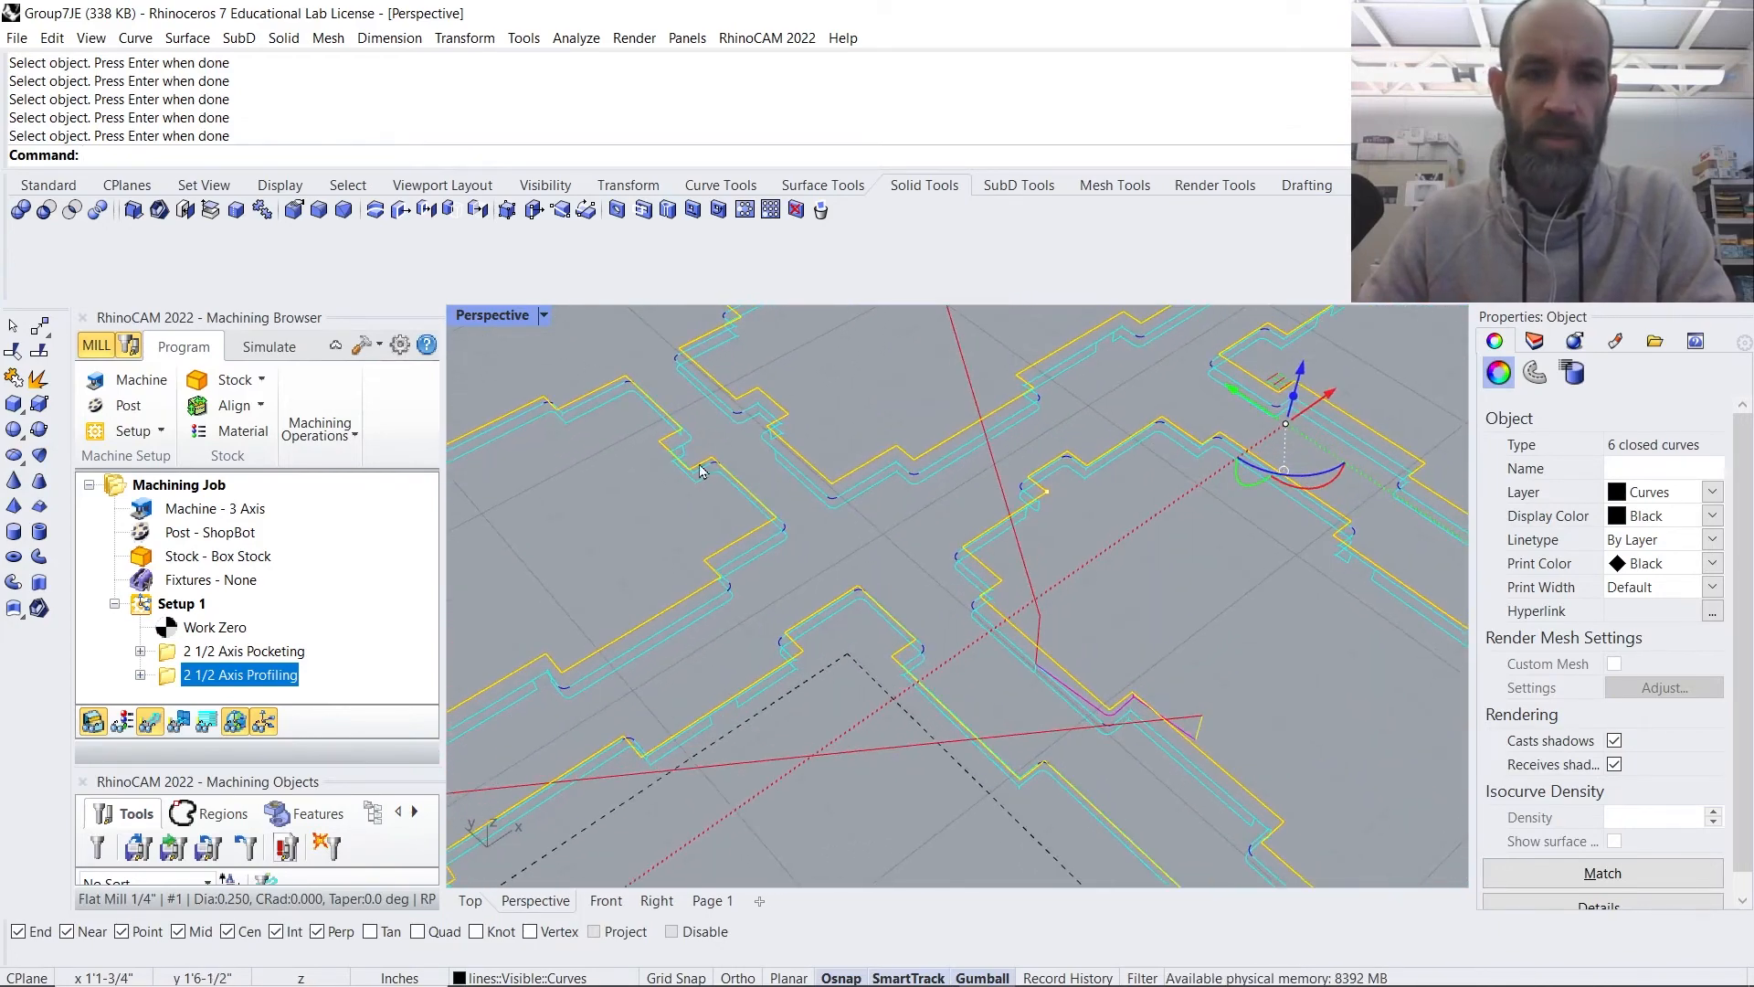
{"action": "right_click_drag", "start_coordinate": [848, 613], "coordinate": [815, 582]}
{"action": "scroll", "coordinate": [482, 603], "scroll_direction": "up", "scroll_amount": 5}
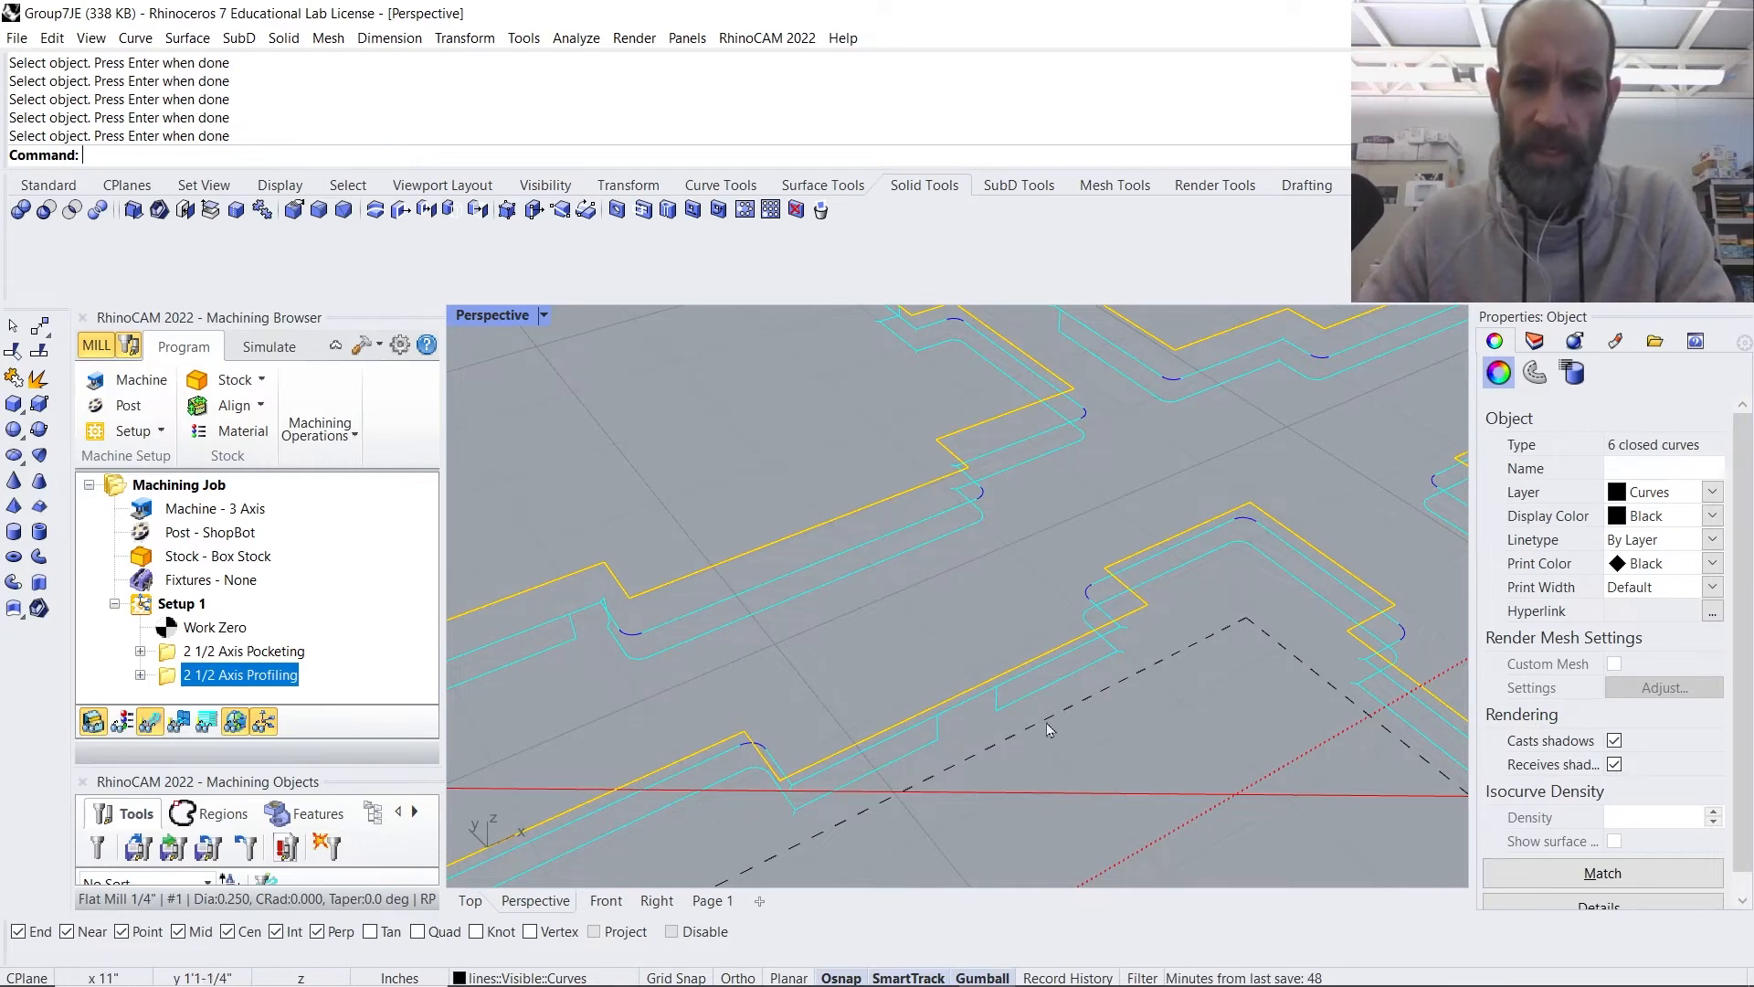
{"action": "scroll", "coordinate": [984, 730], "scroll_direction": "down", "scroll_amount": 3}
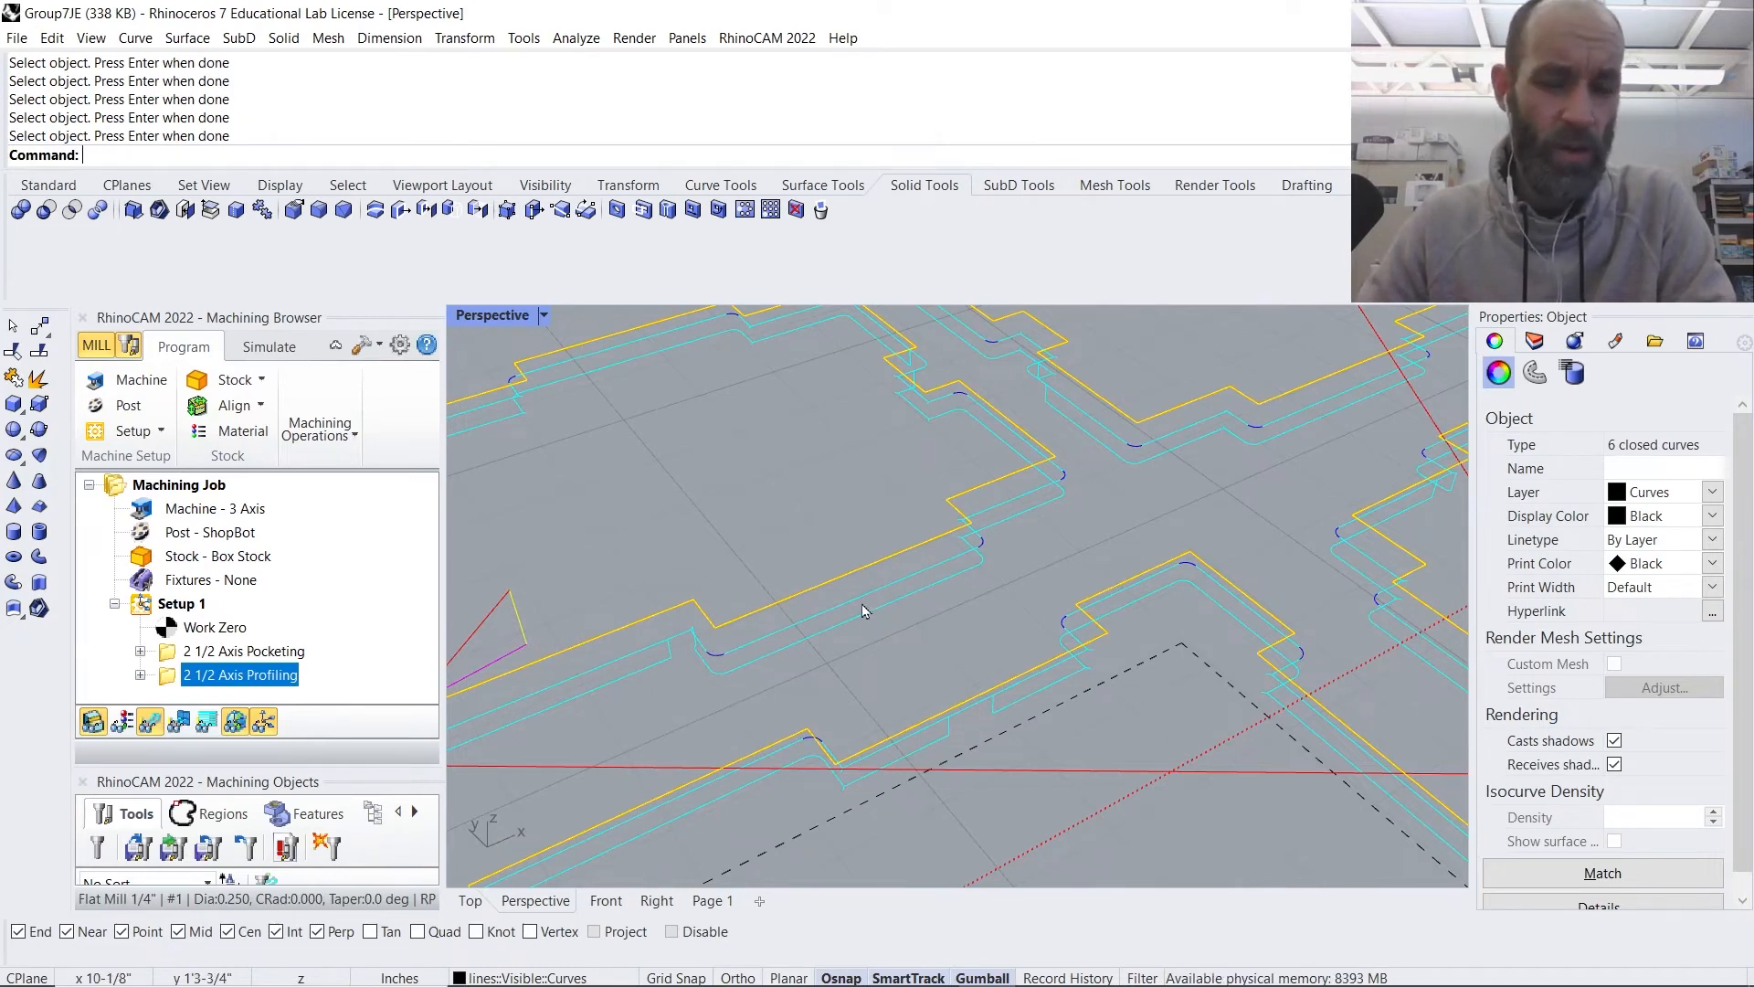
{"action": "scroll", "coordinate": [1158, 541], "scroll_direction": "down", "scroll_amount": 2}
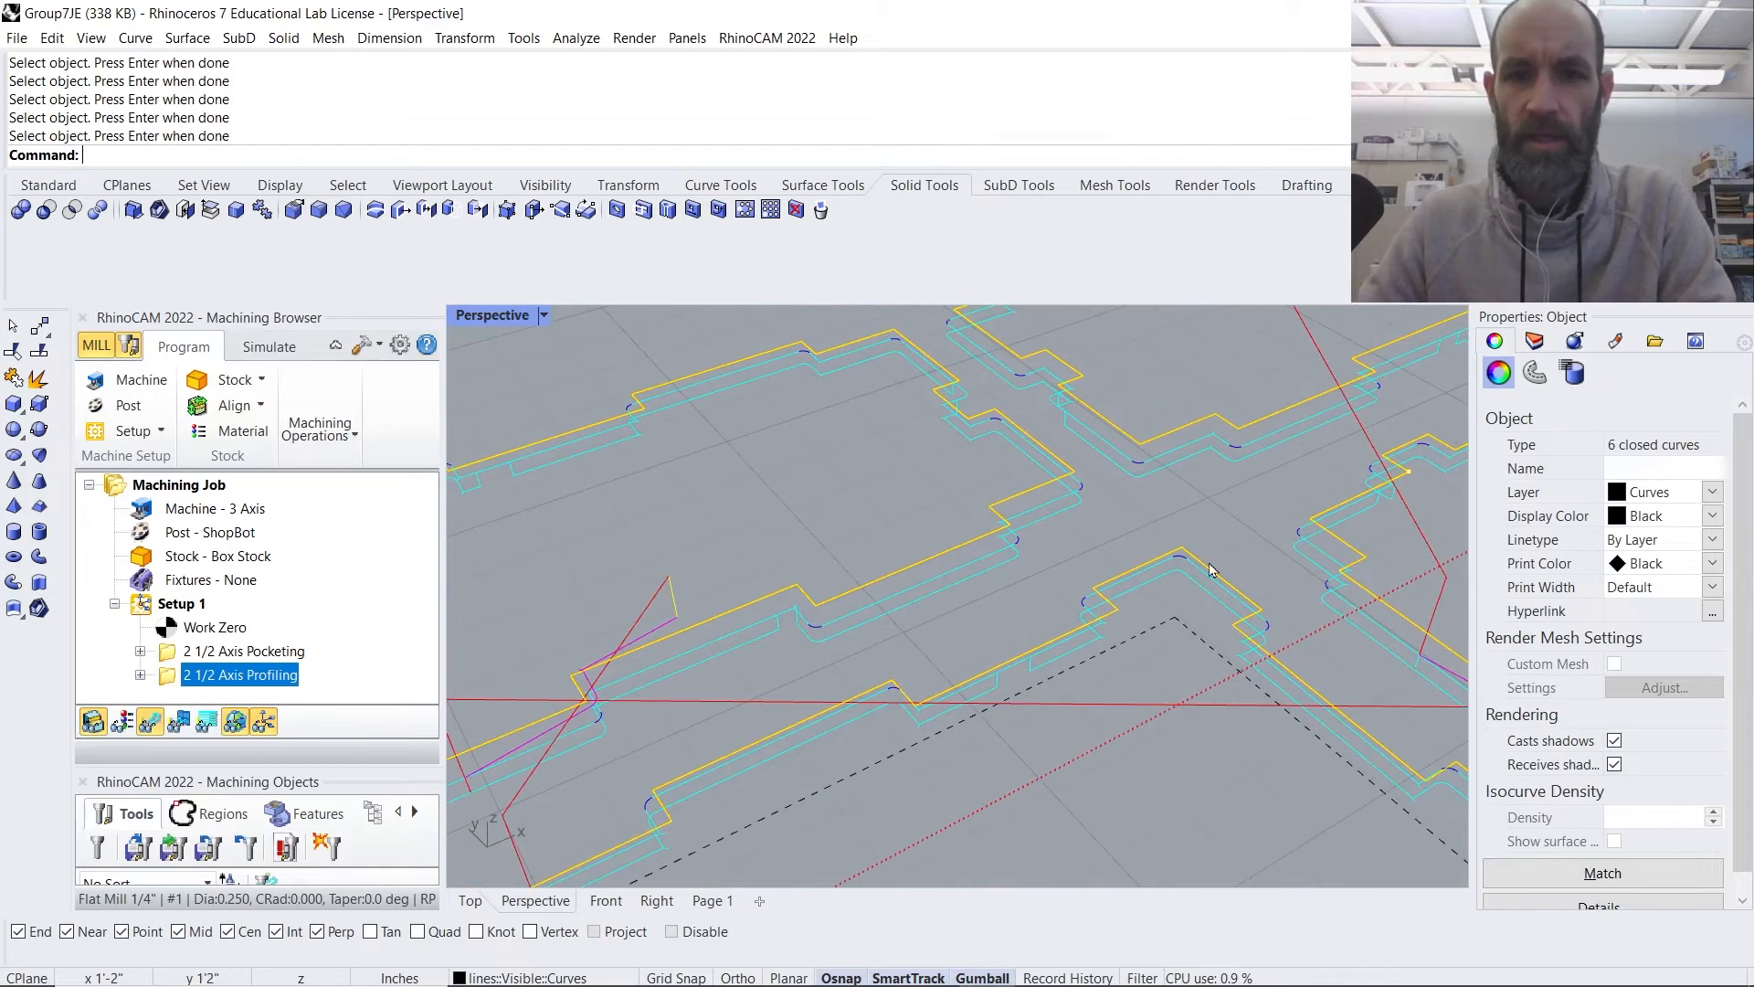
{"action": "right_click_drag", "start_coordinate": [1239, 612], "coordinate": [840, 468], "text": "shift"}
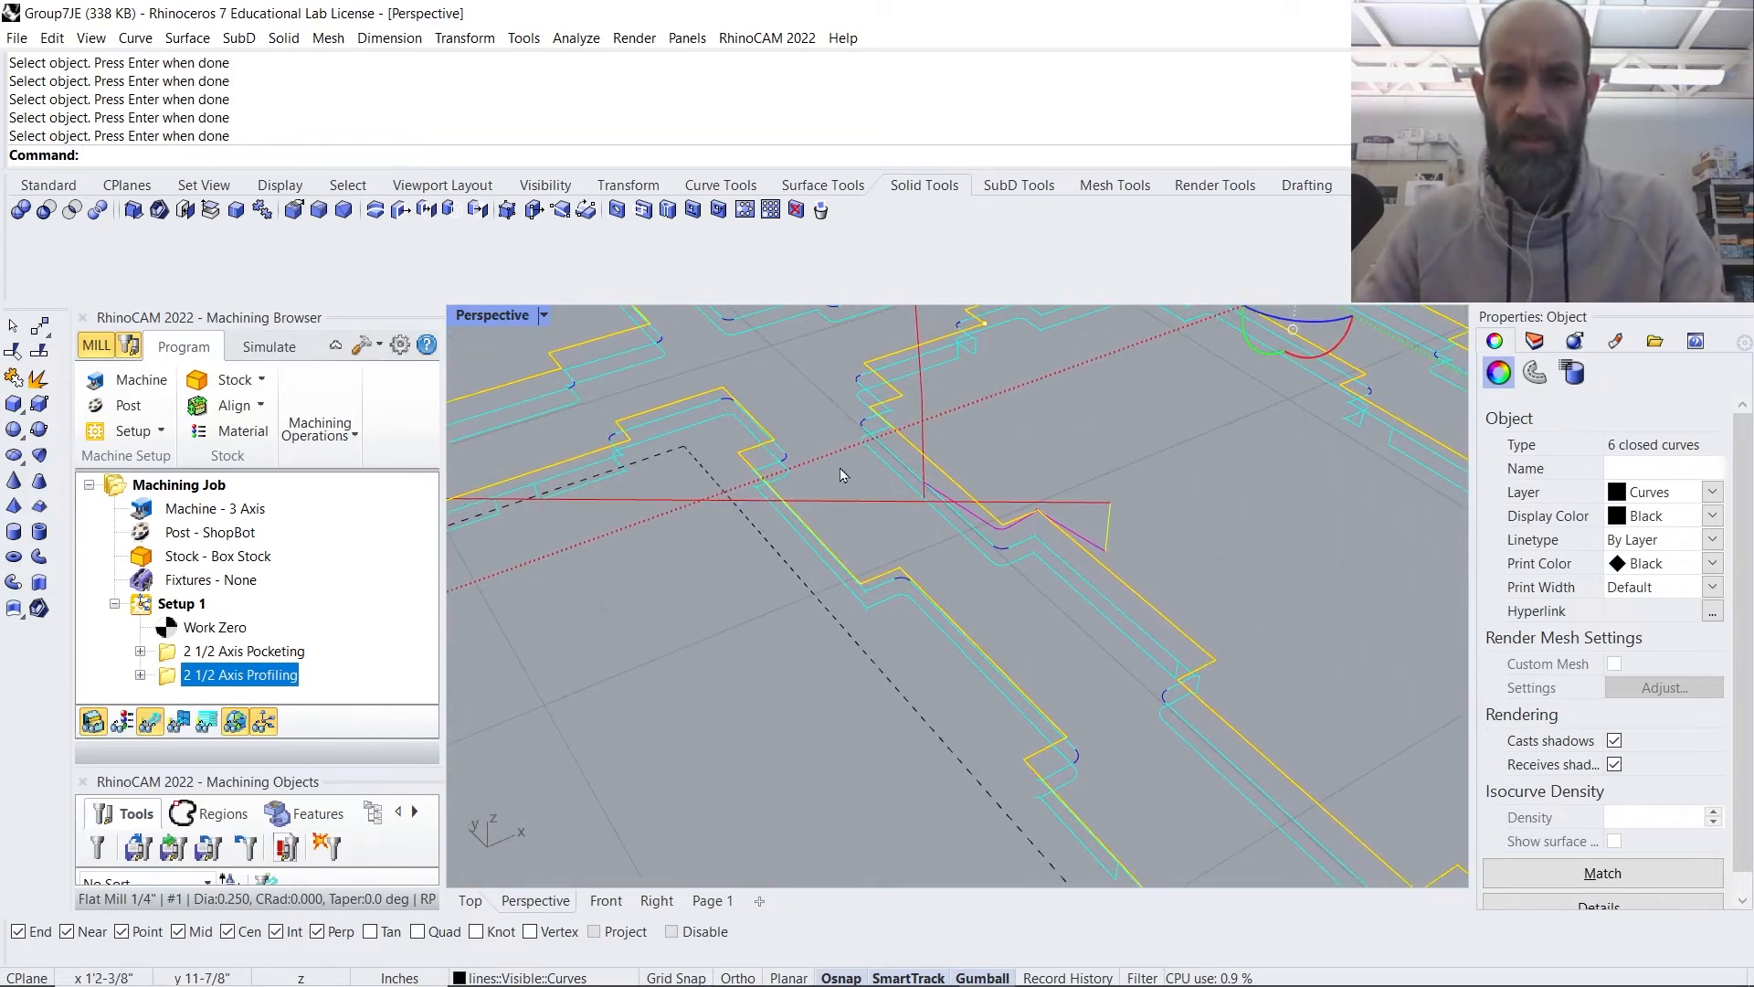
{"action": "scroll", "coordinate": [841, 467], "scroll_direction": "down", "scroll_amount": 4}
{"action": "right_click_drag", "start_coordinate": [1025, 491], "coordinate": [1004, 523]}
{"action": "right_click_drag", "start_coordinate": [1257, 506], "coordinate": [891, 648], "text": "shift"}
{"action": "scroll", "coordinate": [1095, 641], "scroll_direction": "up", "scroll_amount": 2}
{"action": "scroll", "coordinate": [1046, 482], "scroll_direction": "down", "scroll_amount": 5}
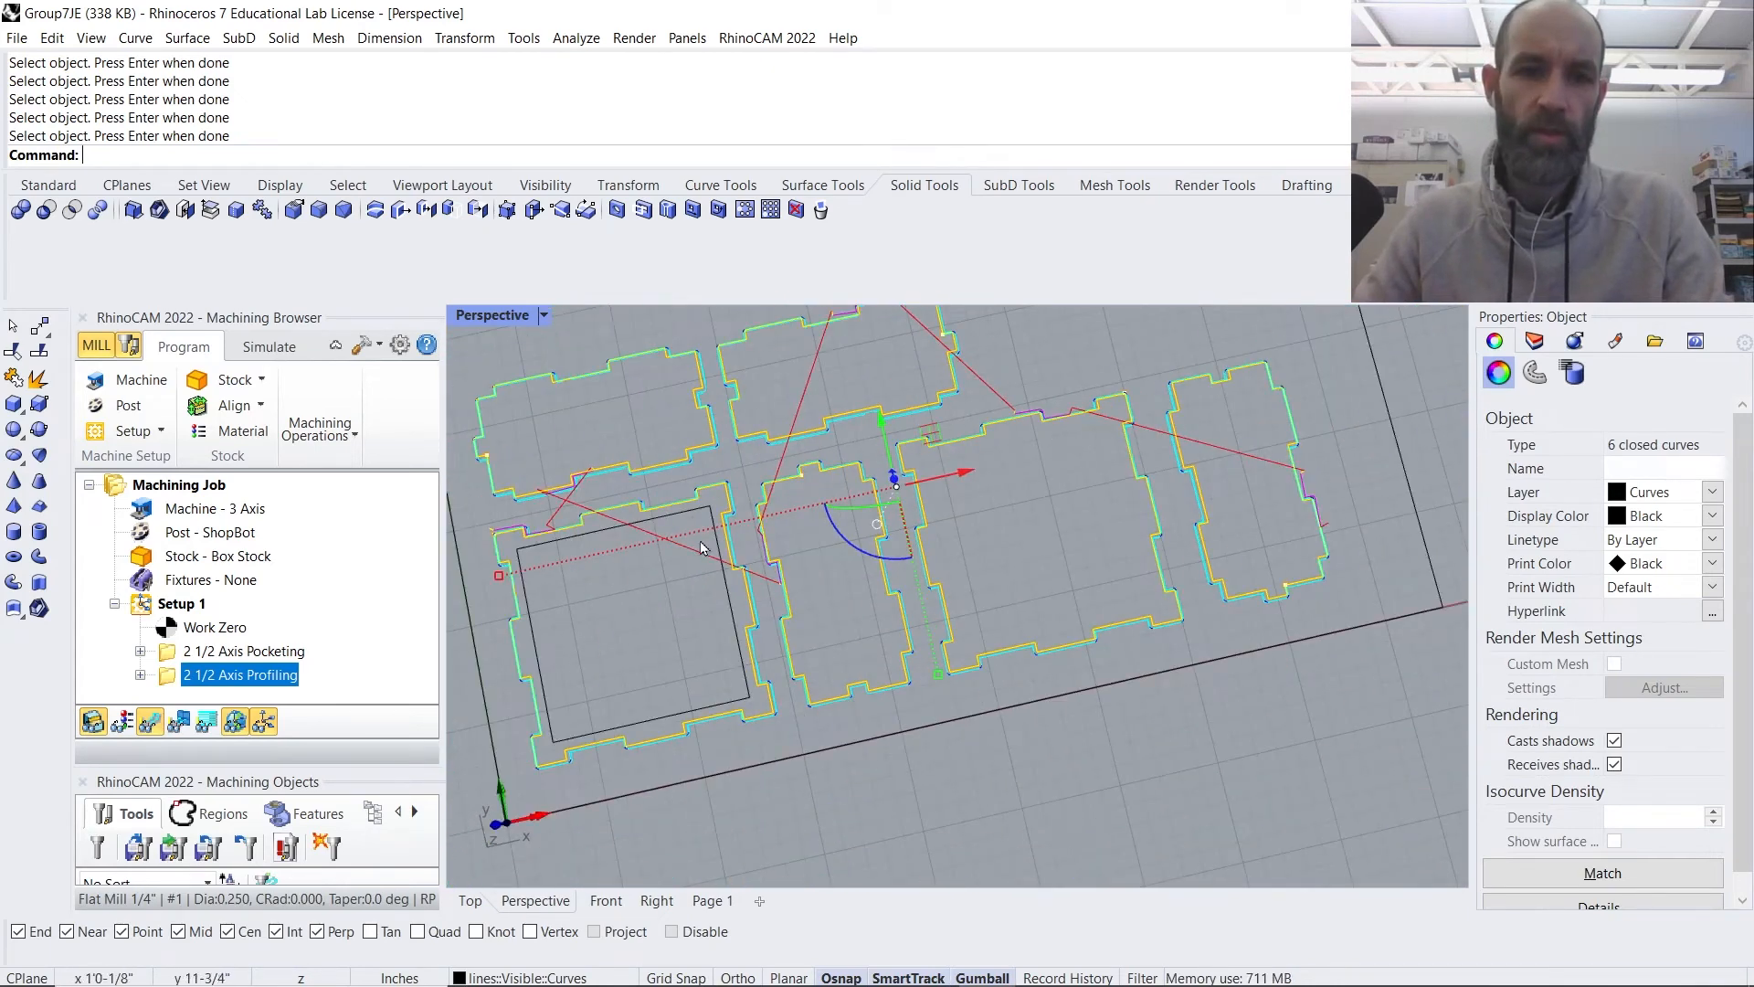
- Inspect the profiling bridges around the windowed part and its neighbours, including how close they sit to the corners
{"action": "scroll", "coordinate": [678, 572], "scroll_direction": "up", "scroll_amount": 6}
{"action": "right_click_drag", "start_coordinate": [647, 638], "coordinate": [859, 521], "text": "shift"}
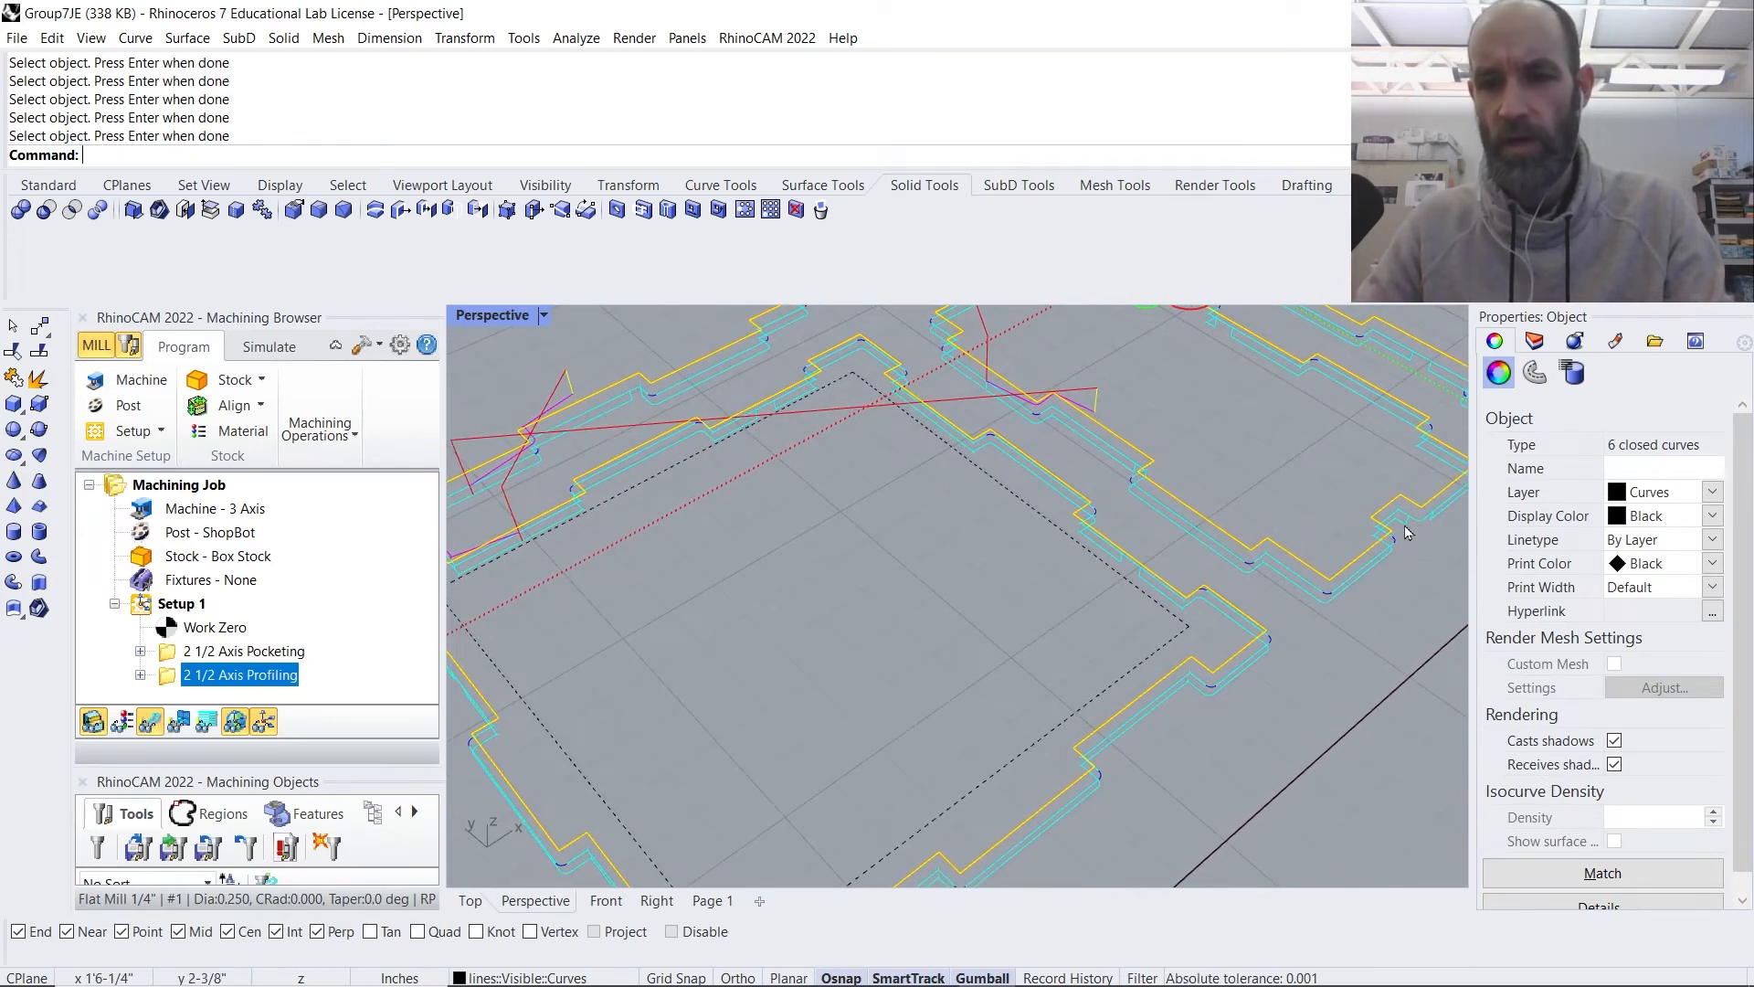
{"action": "scroll", "coordinate": [1421, 533], "scroll_direction": "up", "scroll_amount": 5}
{"action": "right_click_drag", "start_coordinate": [1422, 536], "coordinate": [1093, 559], "text": "shift"}
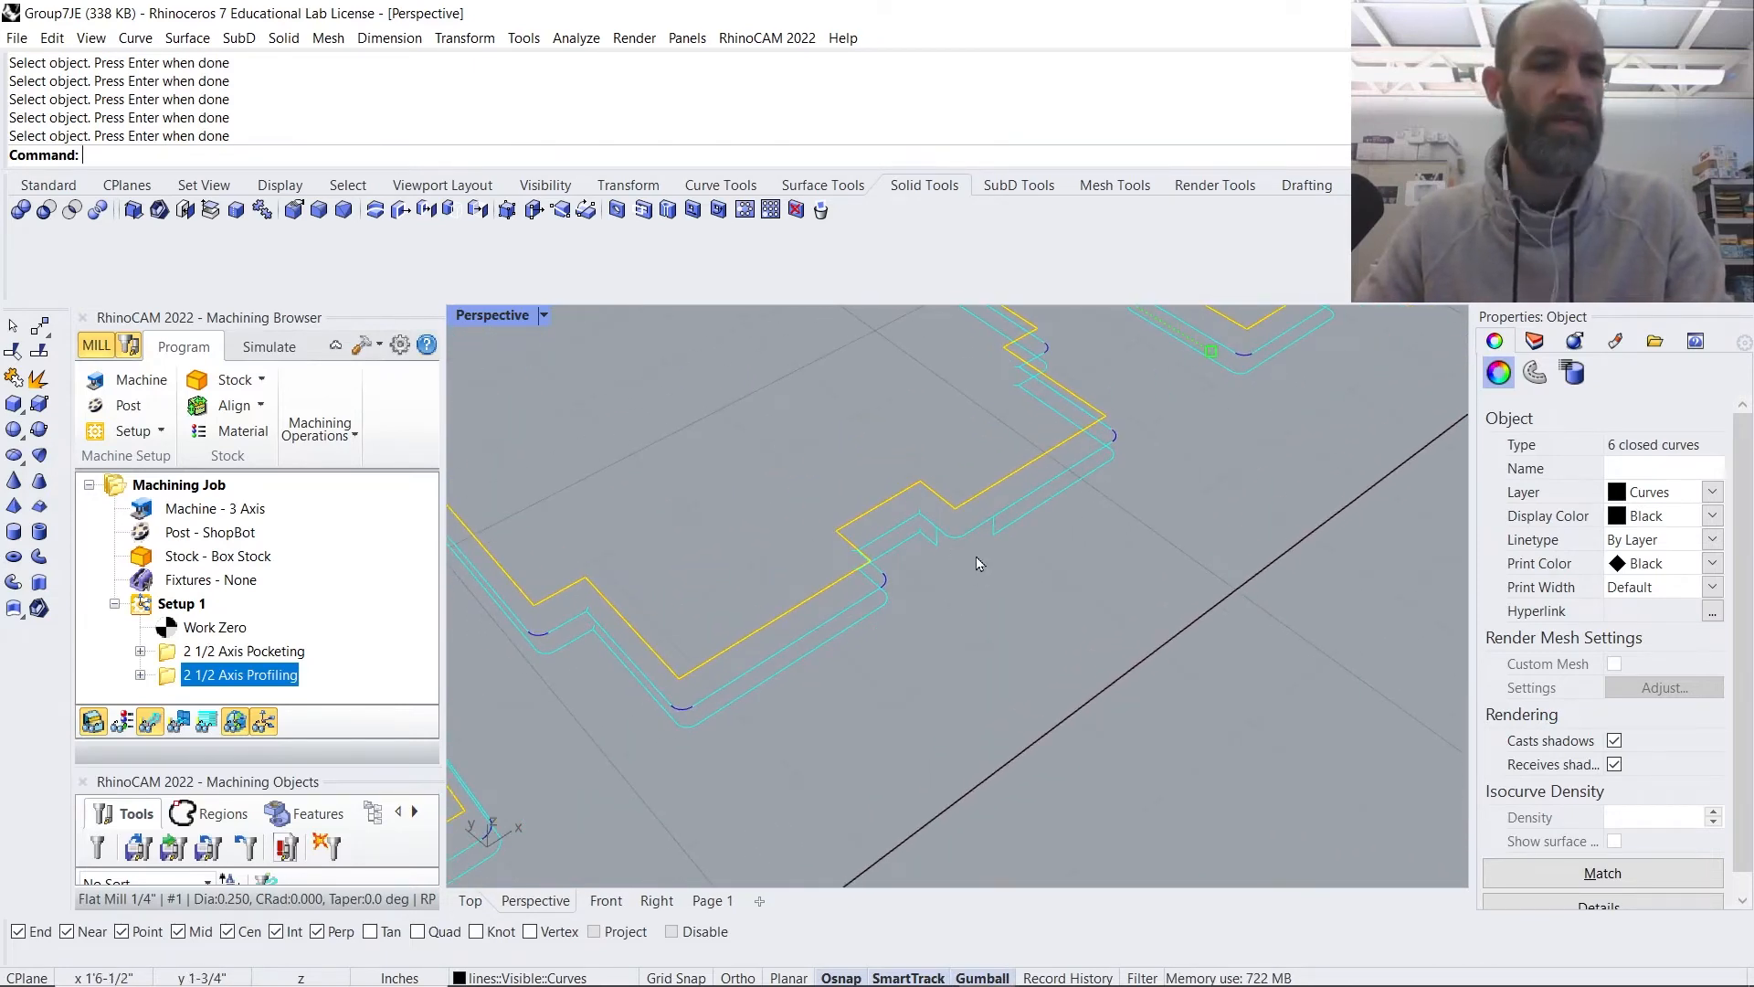
{"action": "scroll", "coordinate": [872, 530], "scroll_direction": "down", "scroll_amount": 10}
{"action": "right_click_drag", "start_coordinate": [1169, 449], "coordinate": [1192, 621], "text": "shift"}
{"action": "scroll", "coordinate": [1075, 551], "scroll_direction": "down", "scroll_amount": 6}
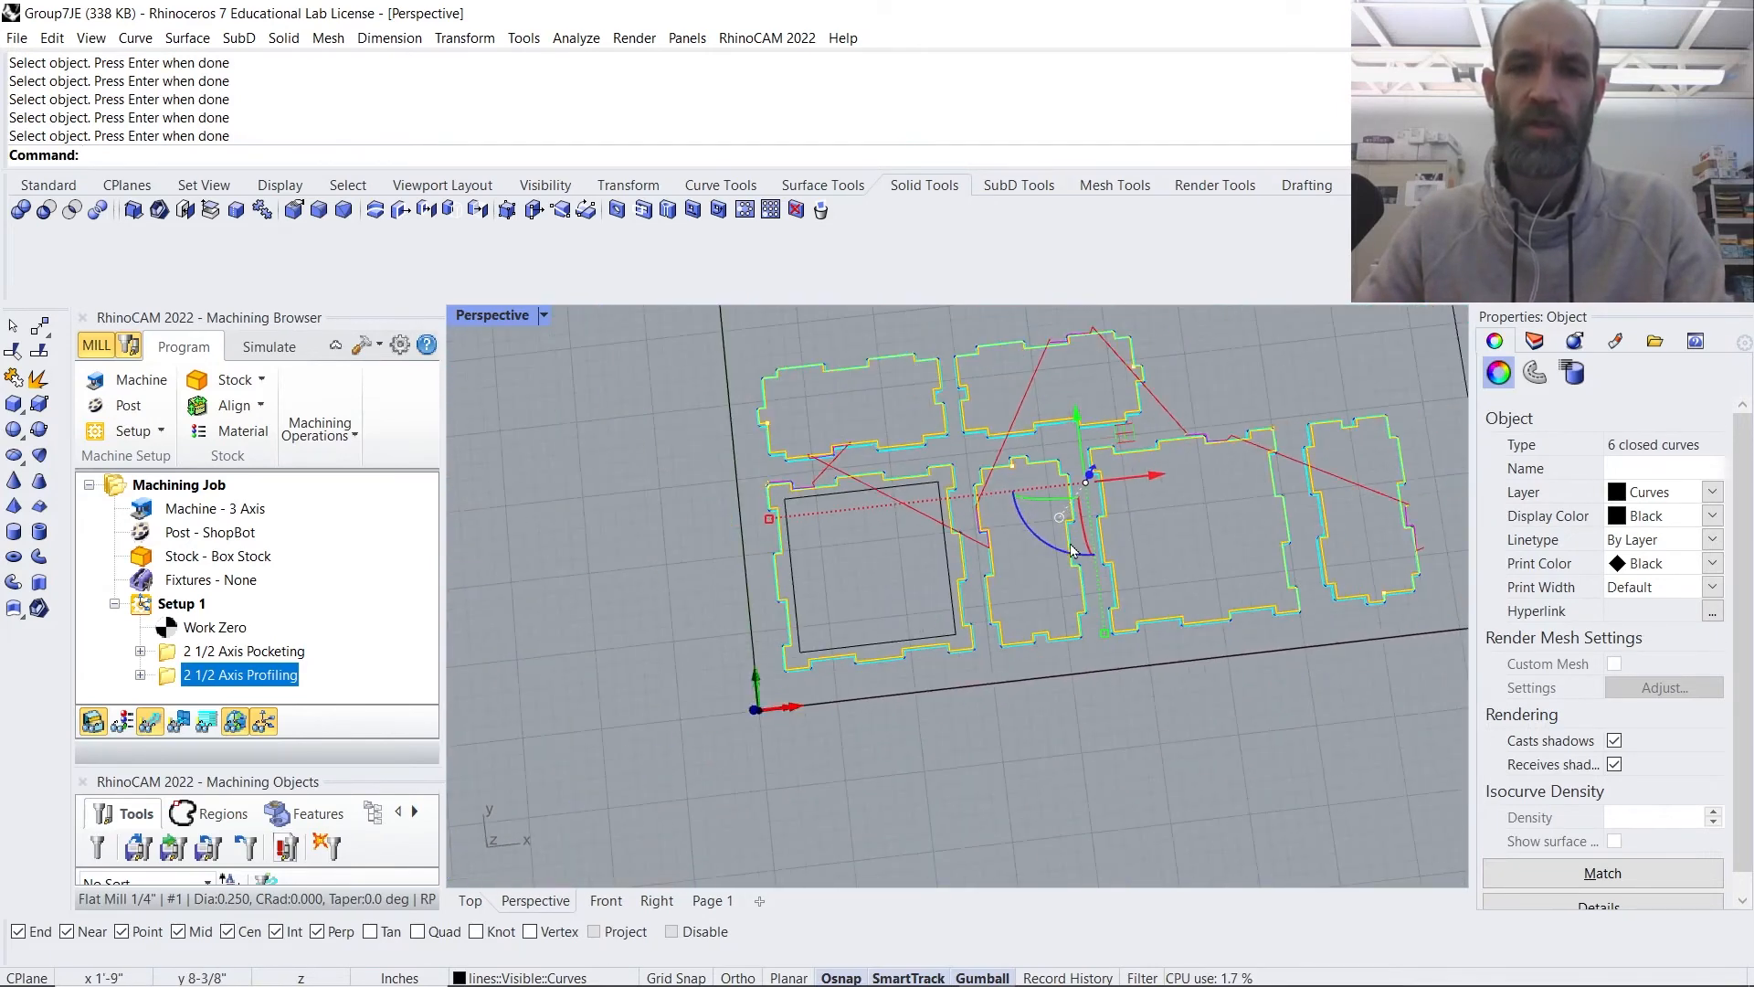
{"action": "right_click_drag", "start_coordinate": [1125, 532], "coordinate": [954, 651], "text": "shift"}
{"action": "scroll", "coordinate": [917, 548], "scroll_direction": "up", "scroll_amount": 4}
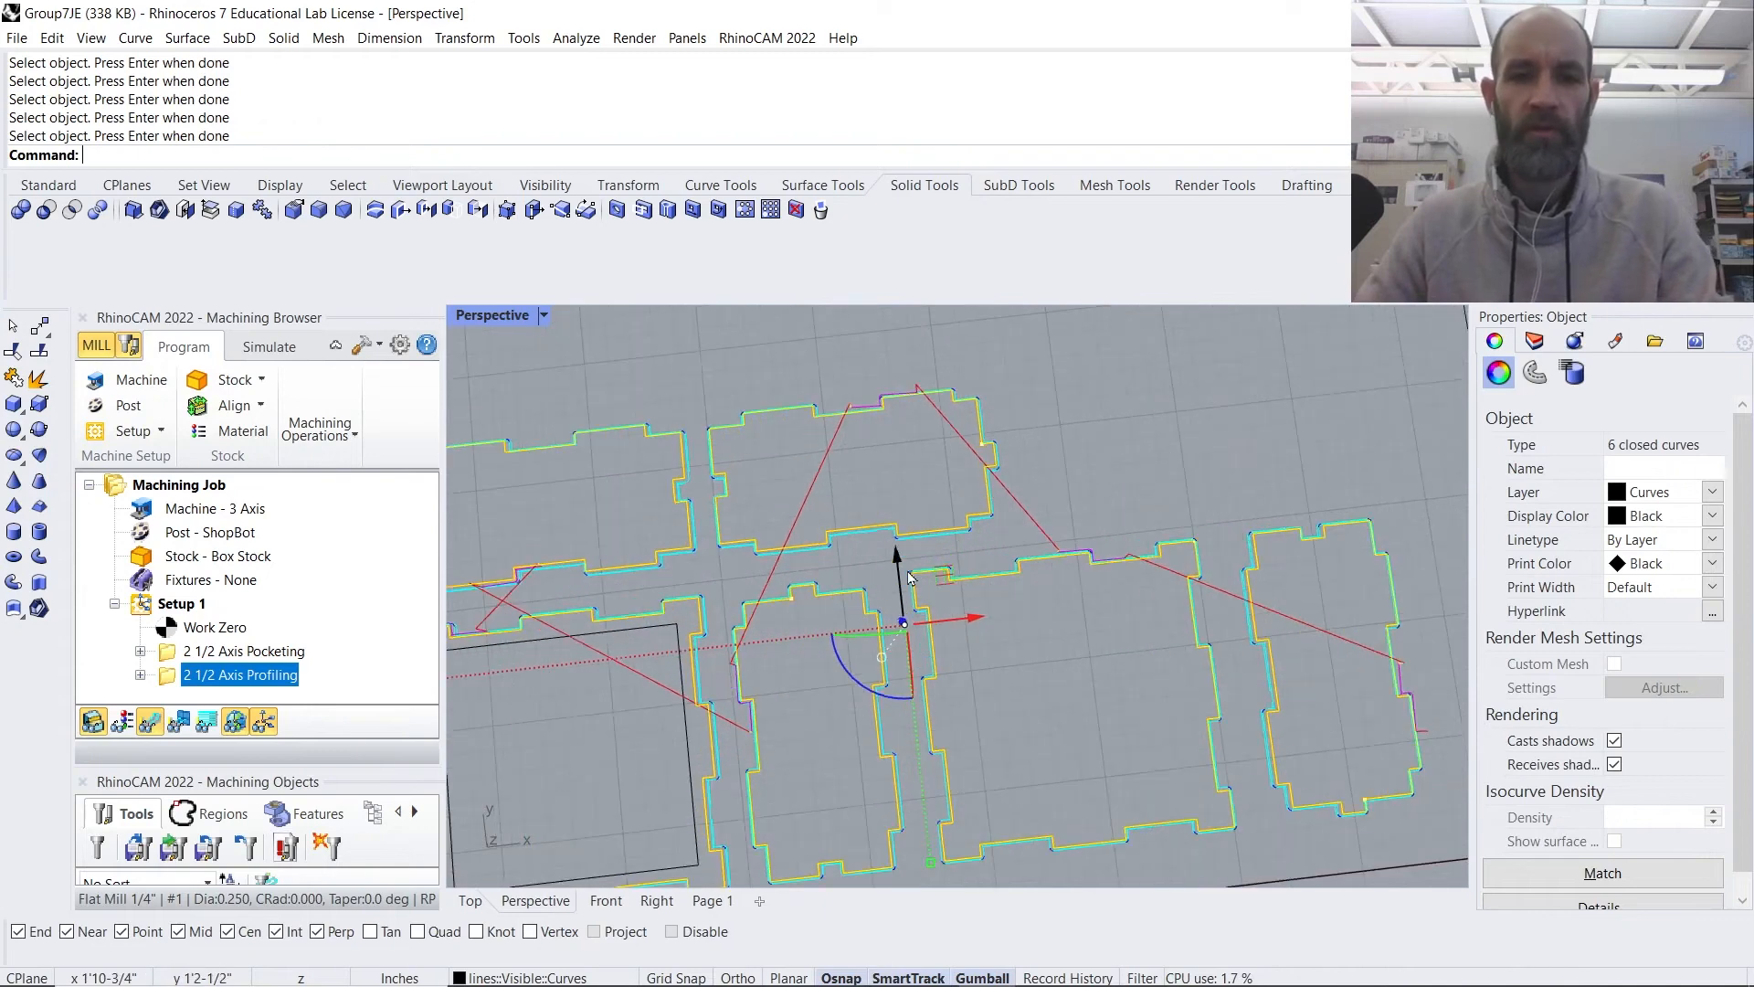
{"action": "scroll", "coordinate": [916, 548], "scroll_direction": "down", "scroll_amount": 2}
- Switch to a maximized Top view and review the profiling toolpath's travel moves between all the parts
{"action": "double_click", "coordinate": [472, 316]}
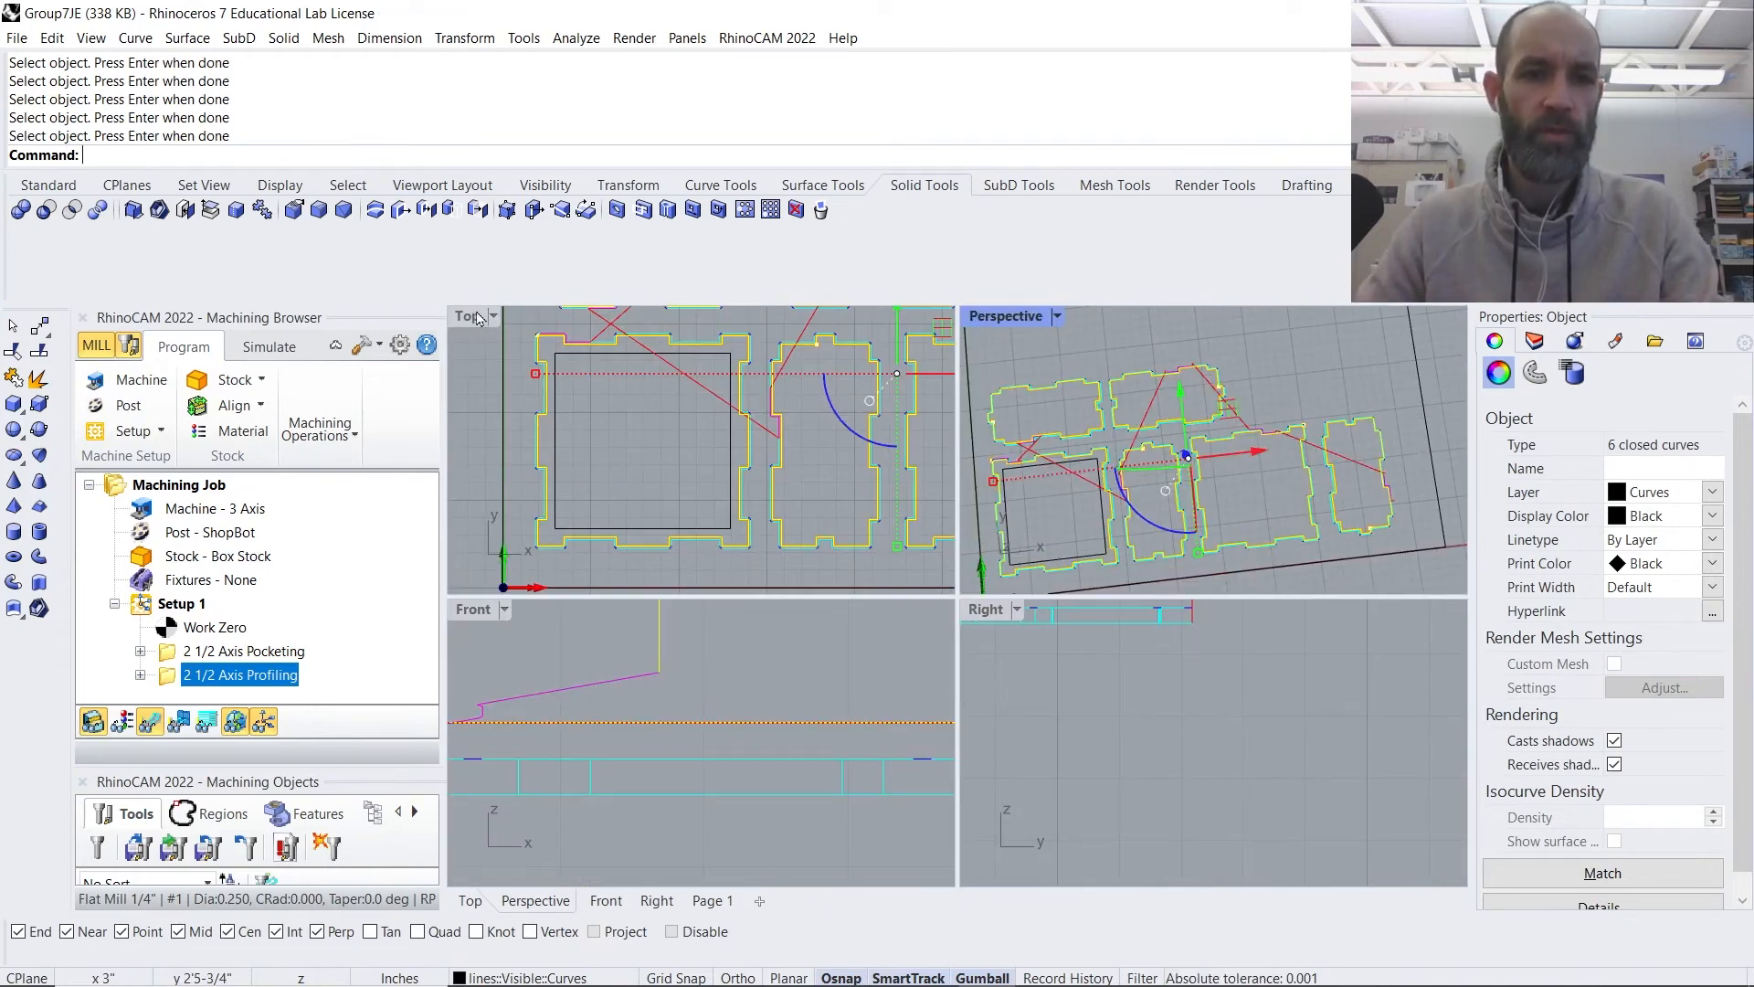
{"action": "double_click", "coordinate": [472, 316]}
{"action": "scroll", "coordinate": [1011, 651], "scroll_direction": "down", "scroll_amount": 5}
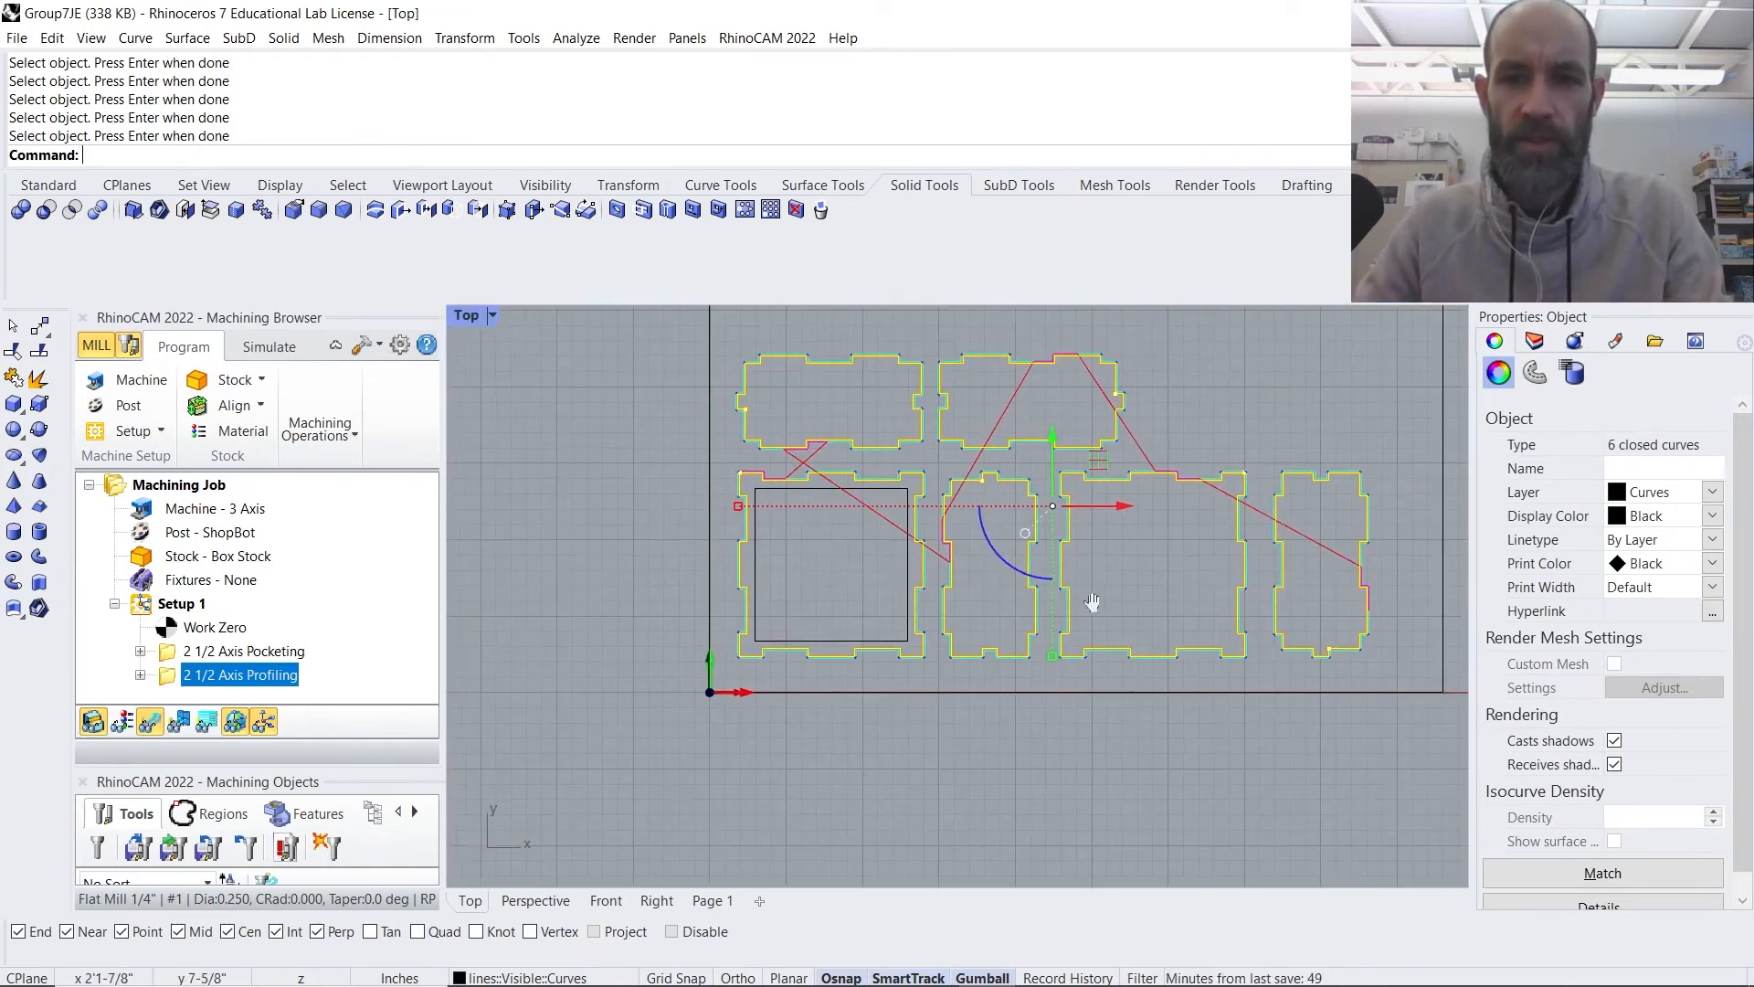
{"action": "scroll", "coordinate": [982, 537], "scroll_direction": "up", "scroll_amount": 5}
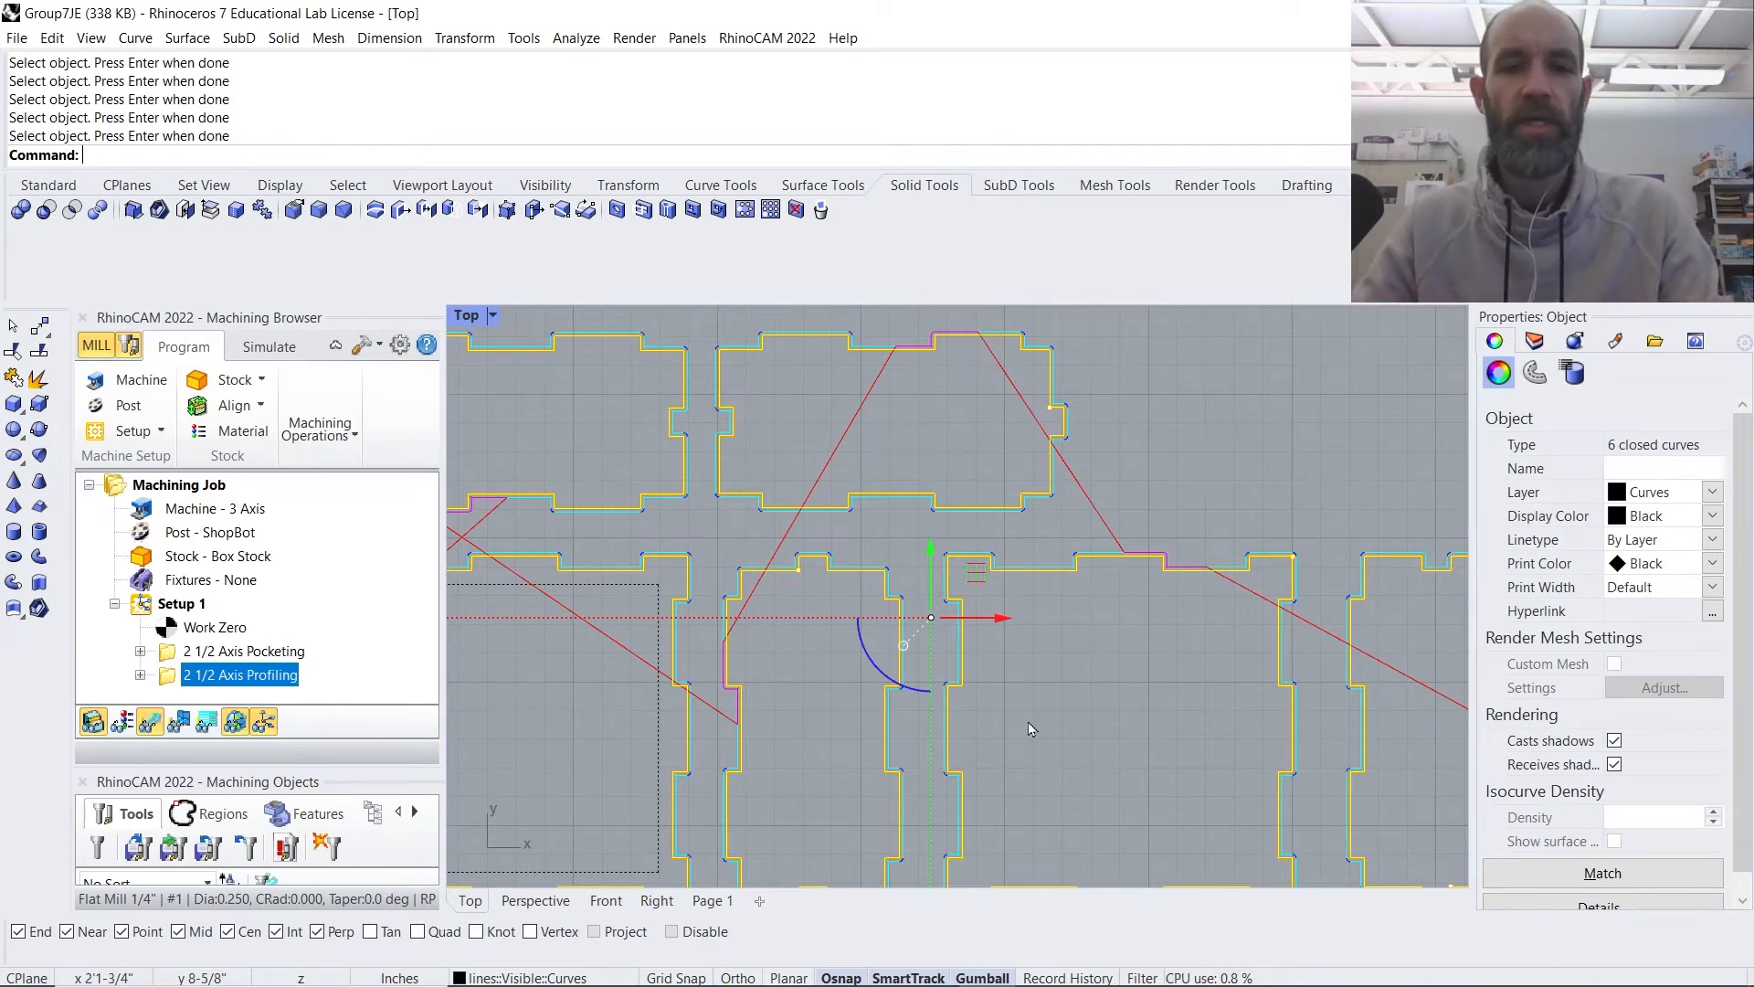
{"action": "scroll", "coordinate": [1030, 727], "scroll_direction": "down", "scroll_amount": 2}
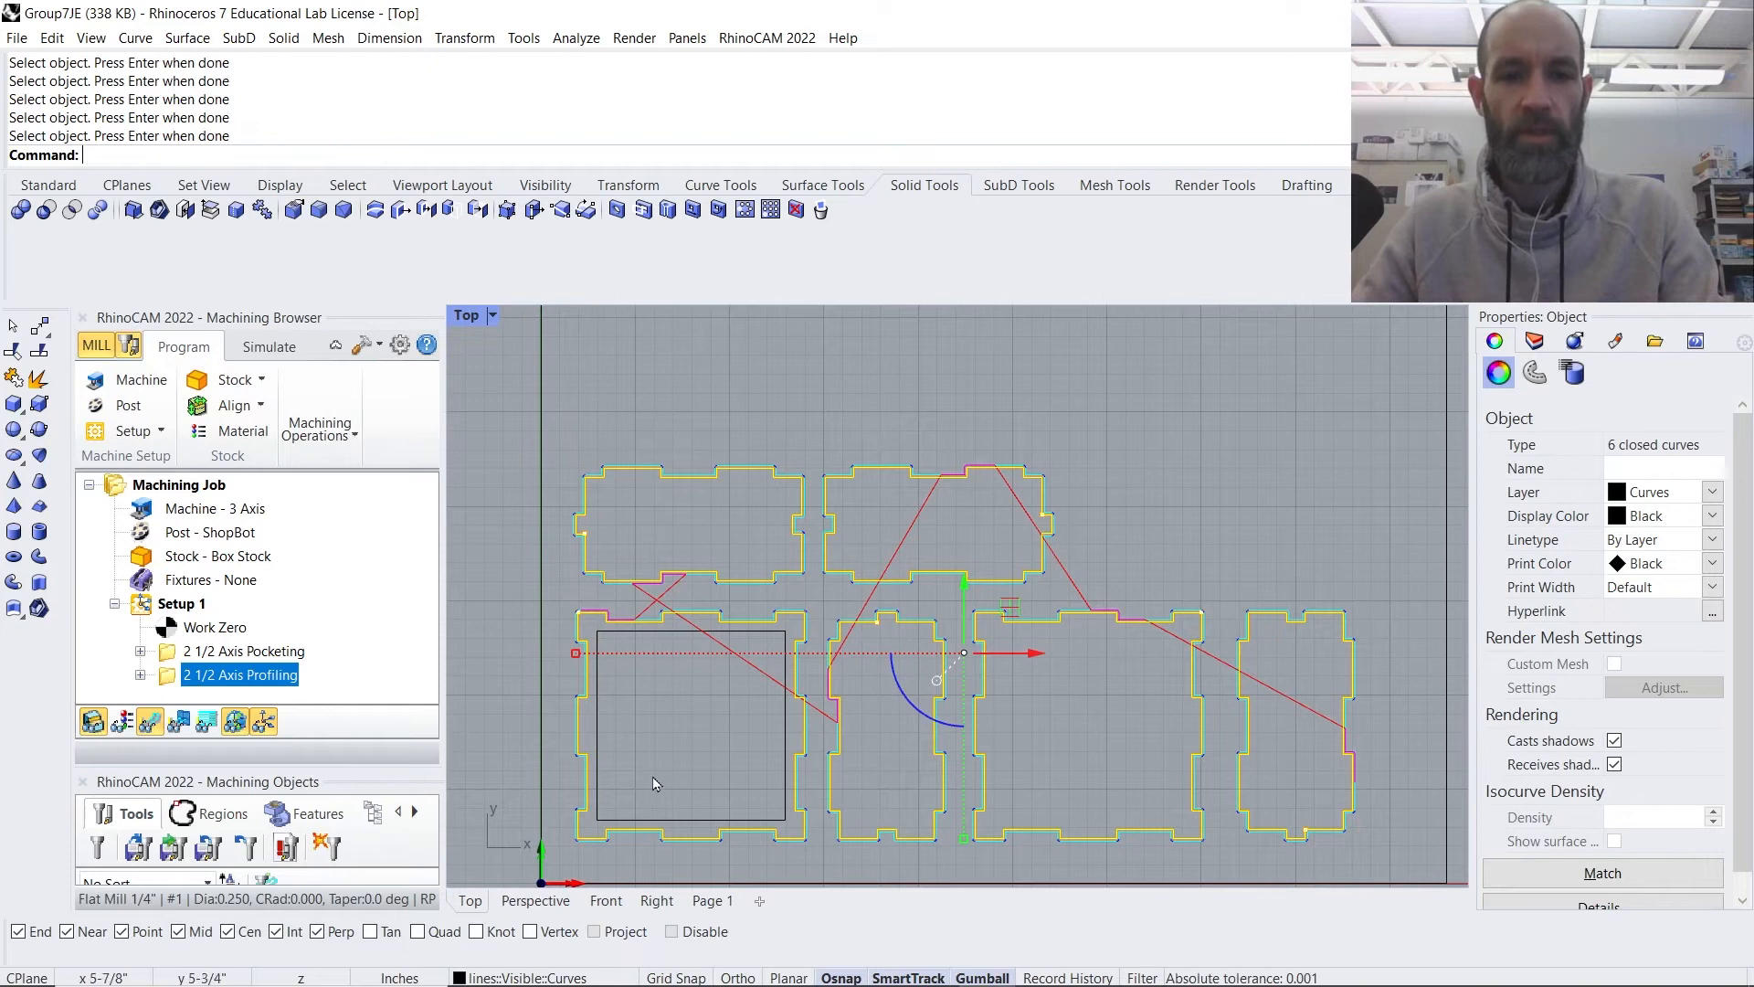
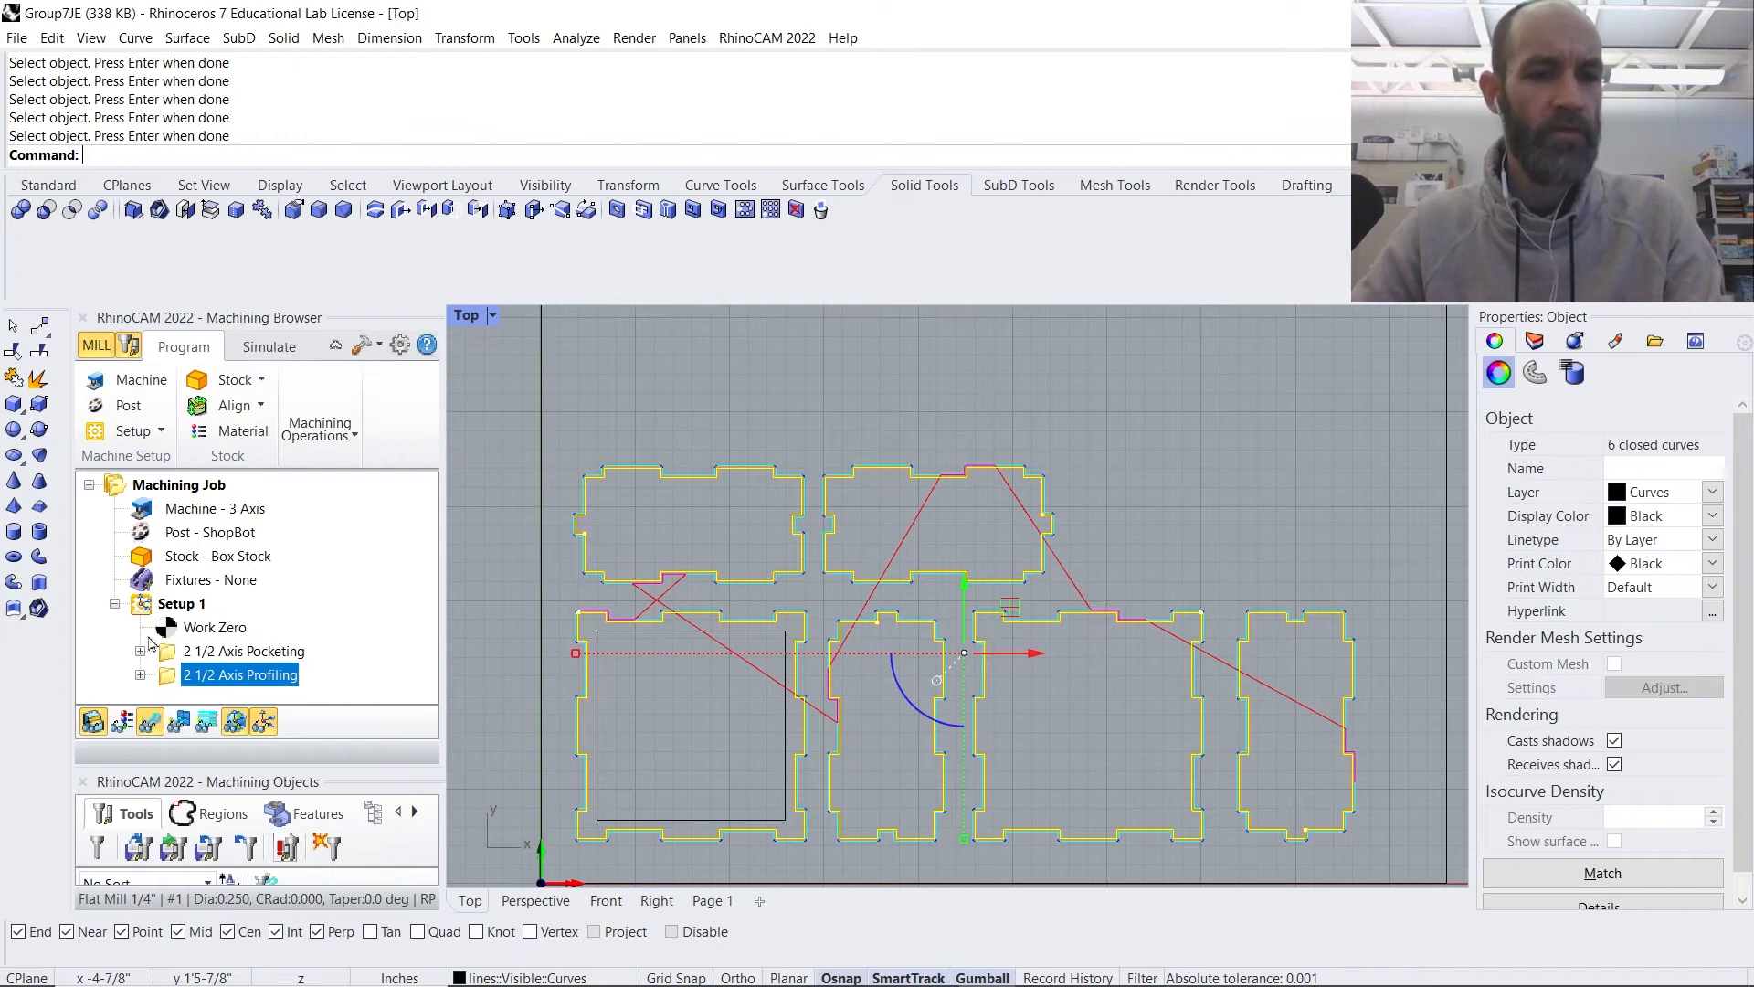
- Simulate all the machining operations in Setup 1
{"action": "left_click", "coordinate": [146, 605]}
{"action": "right_click", "coordinate": [150, 605]}
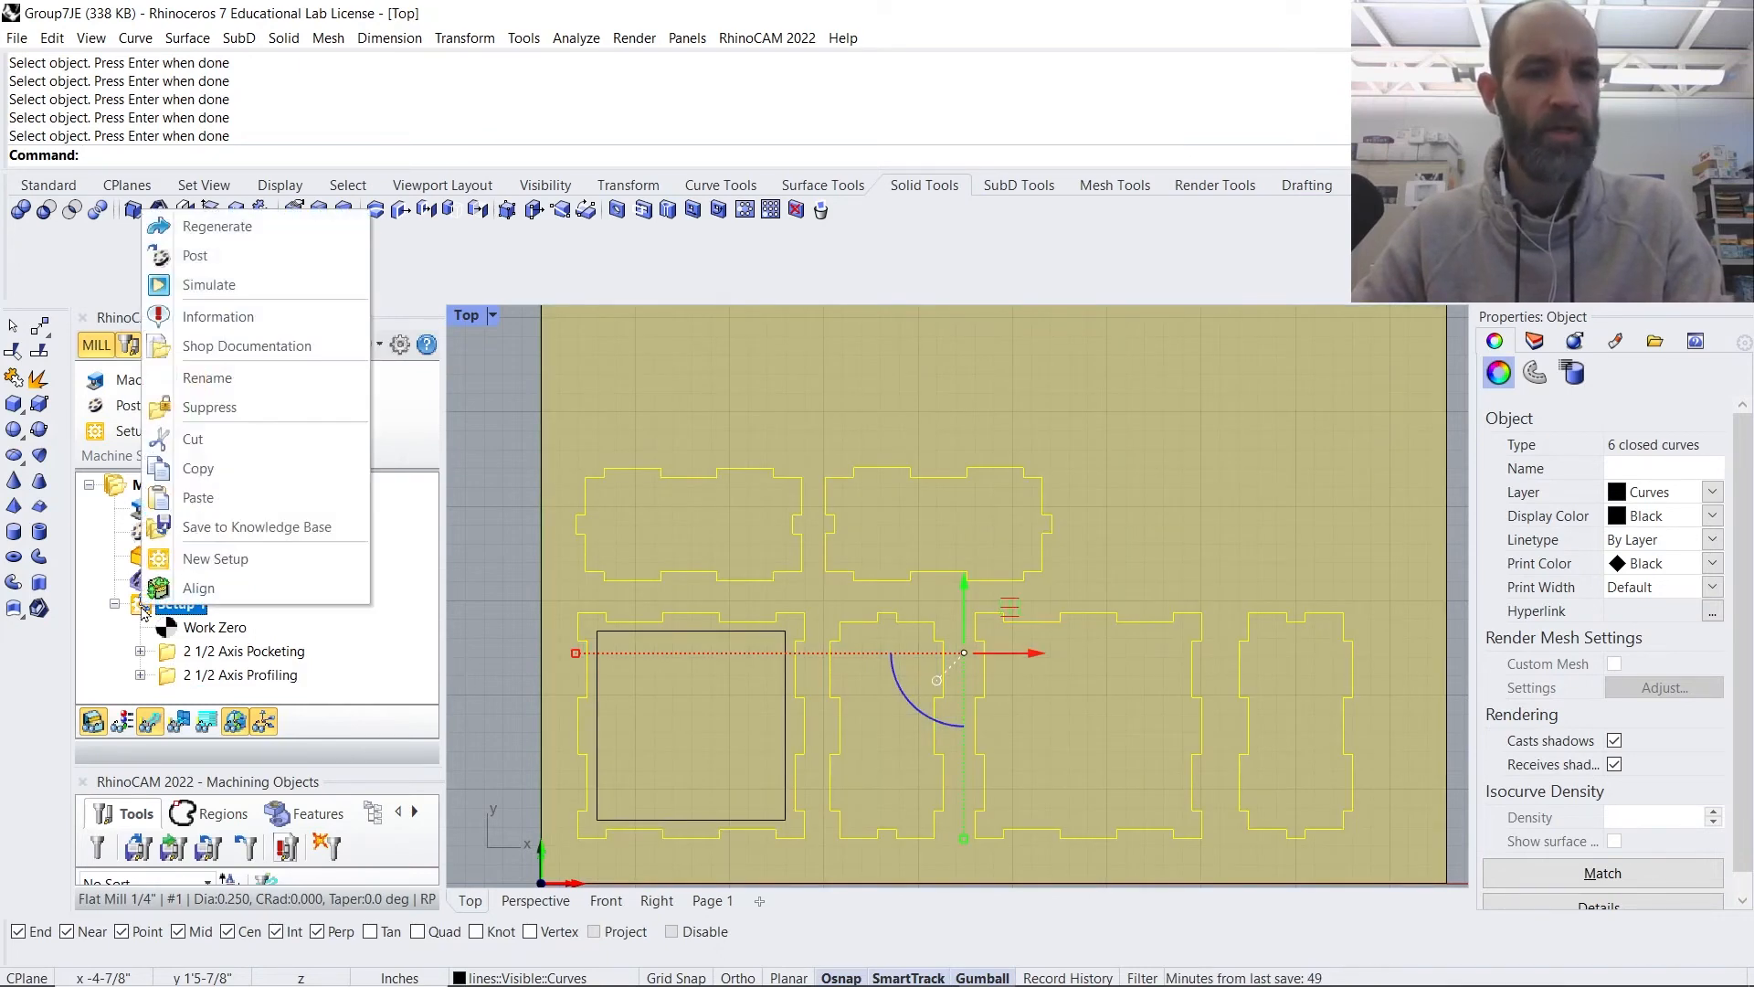
{"action": "left_click", "coordinate": [206, 286]}
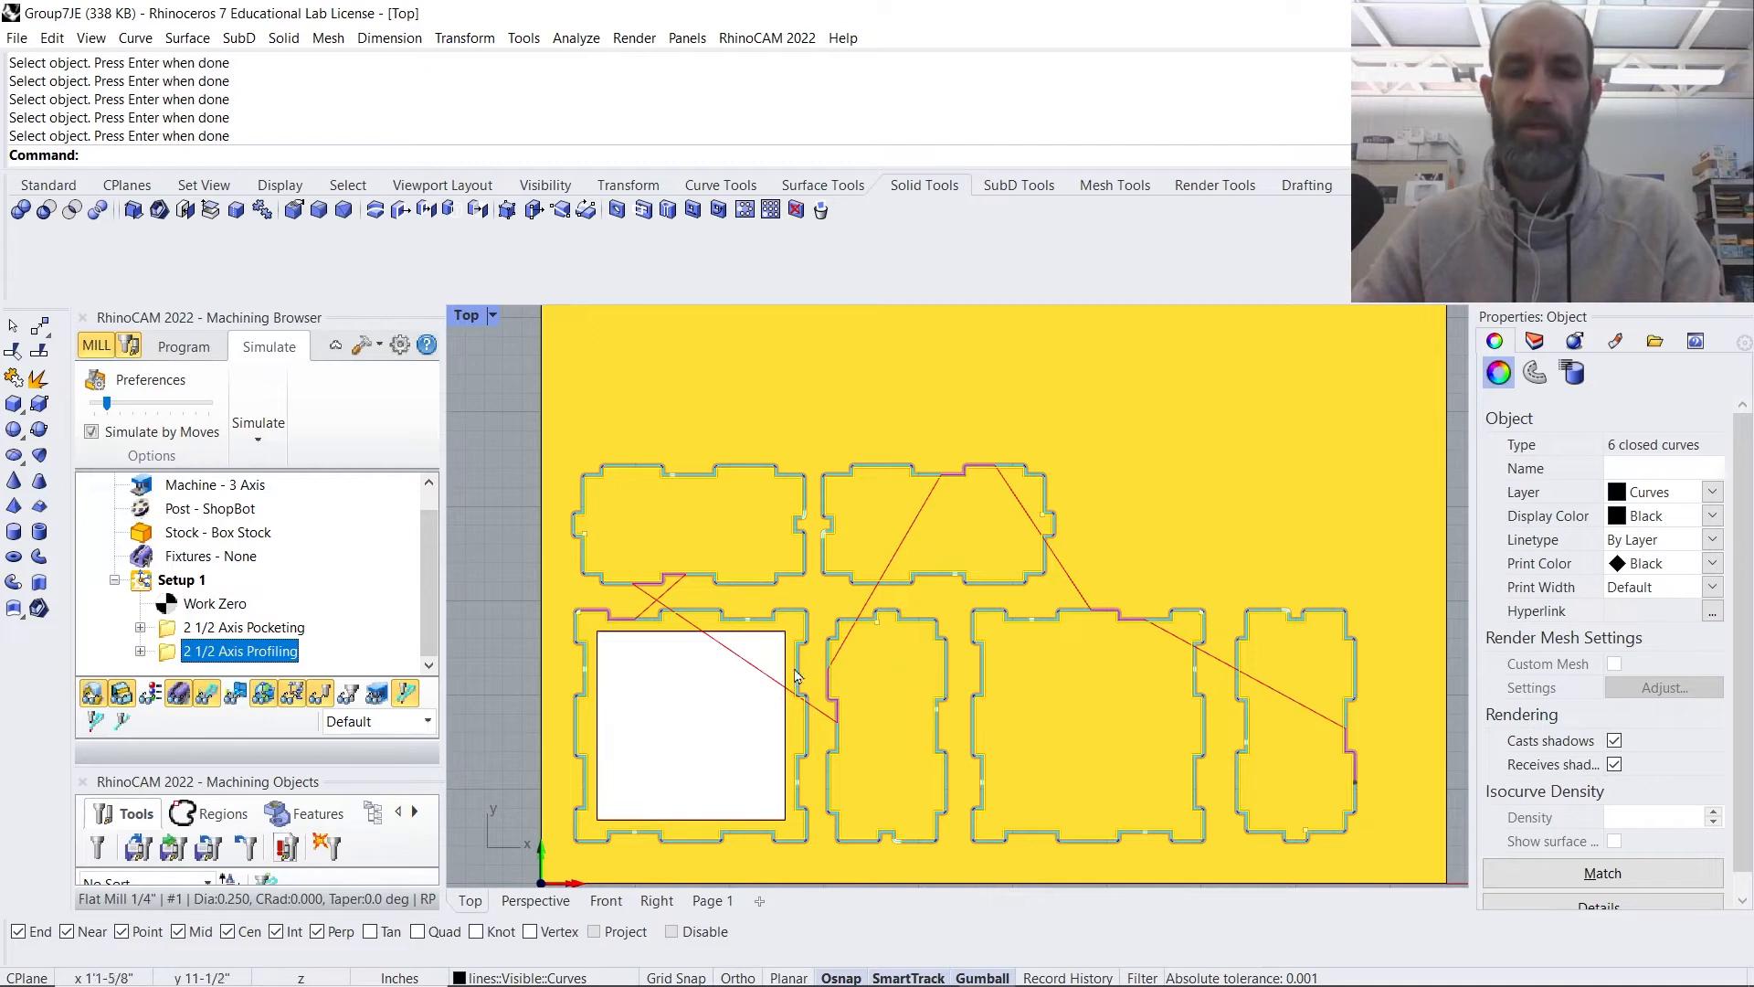
- Examine the simulated cut up close, checking the dog-bone corners and the bridge beside the narrow part's upper tab
{"action": "scroll", "coordinate": [837, 717], "scroll_direction": "up", "scroll_amount": 8}
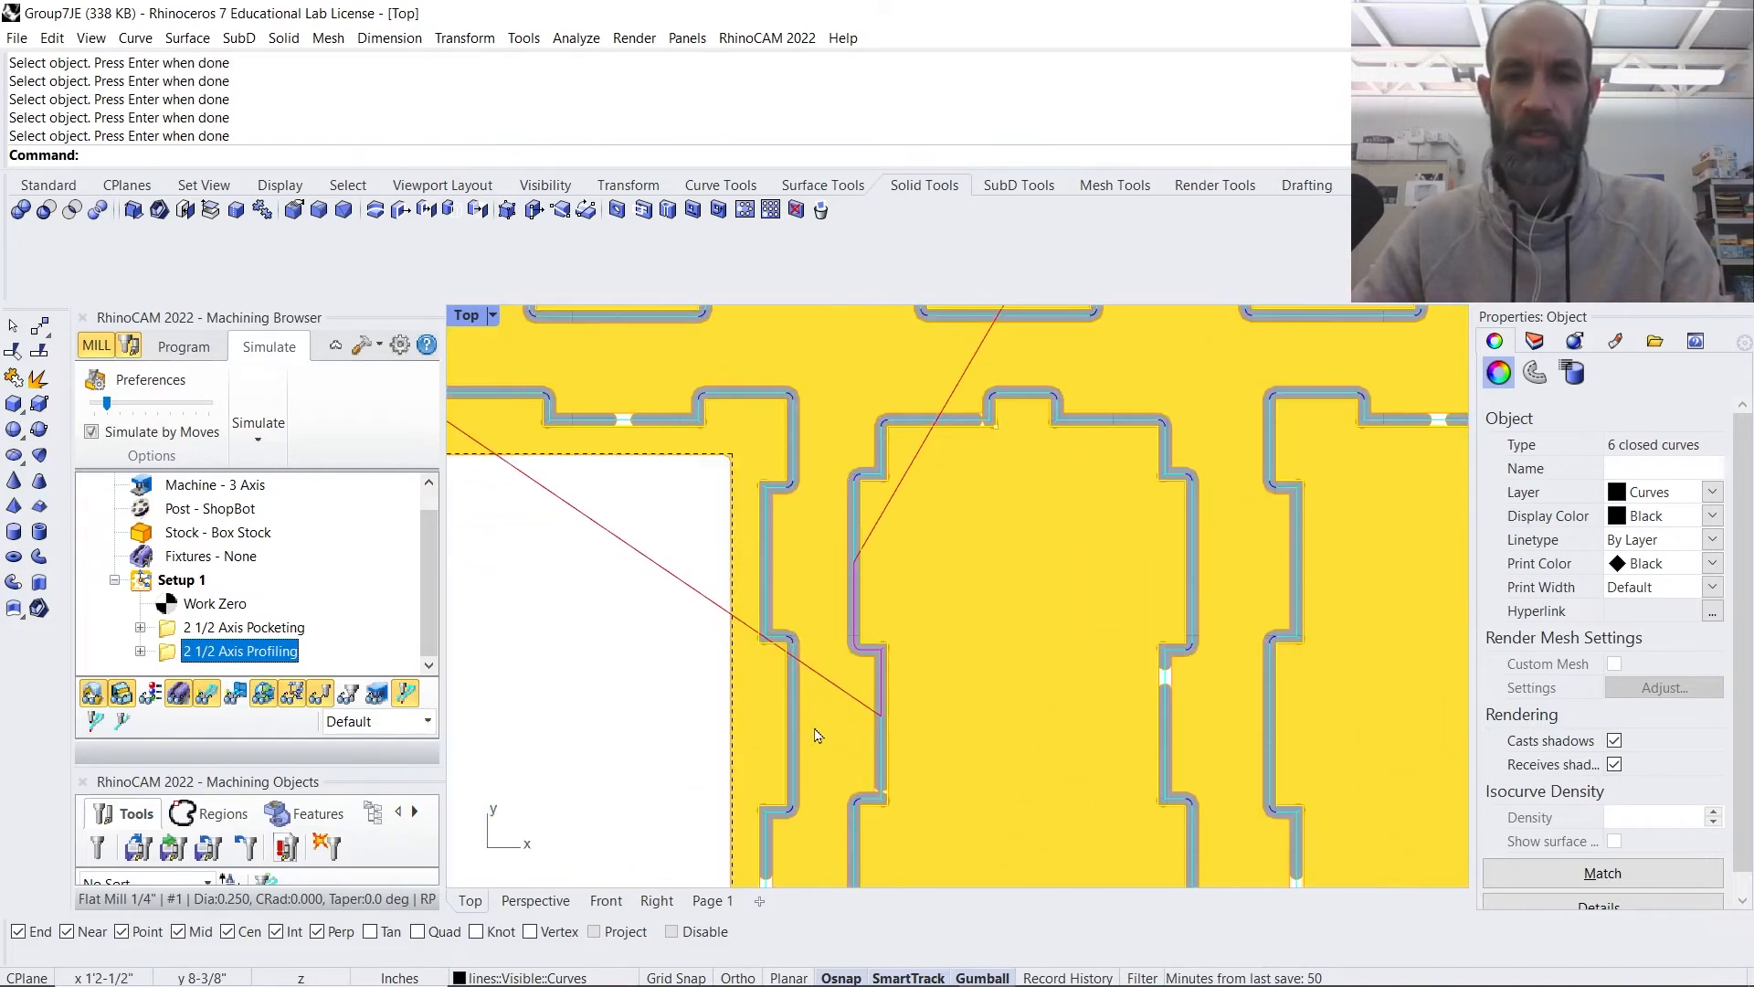
{"action": "scroll", "coordinate": [1273, 615], "scroll_direction": "up", "scroll_amount": 6}
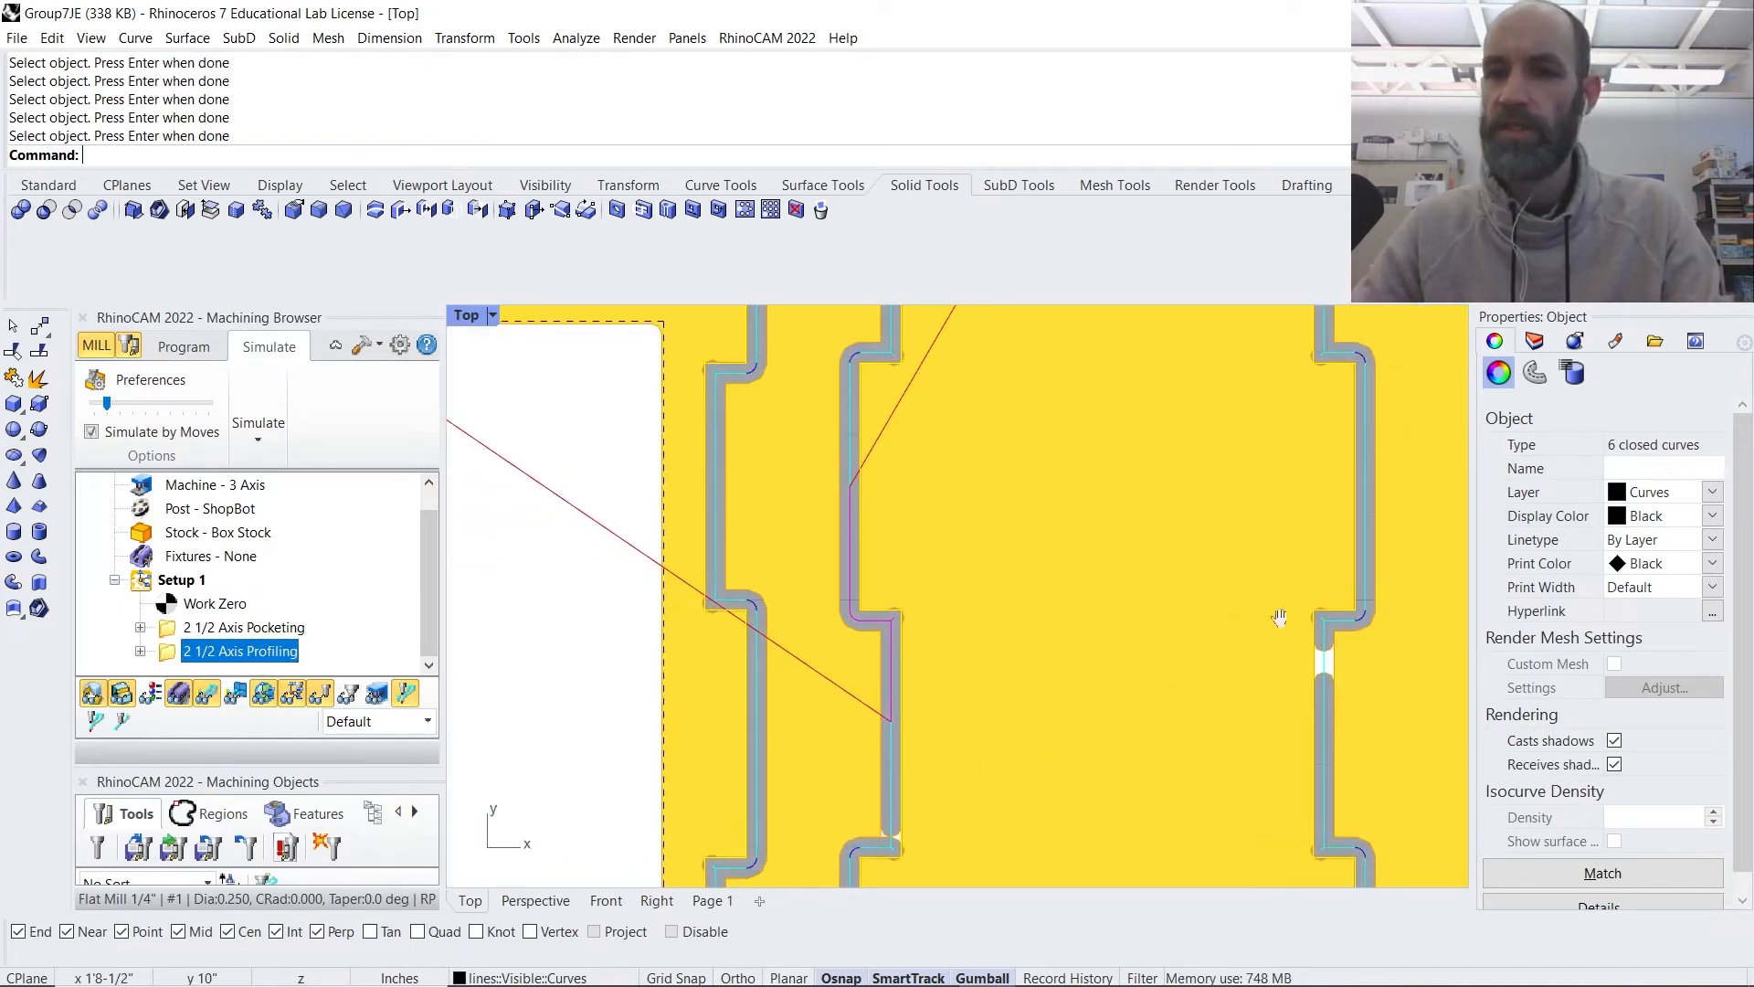
{"action": "scroll", "coordinate": [1087, 557], "scroll_direction": "up", "scroll_amount": 2}
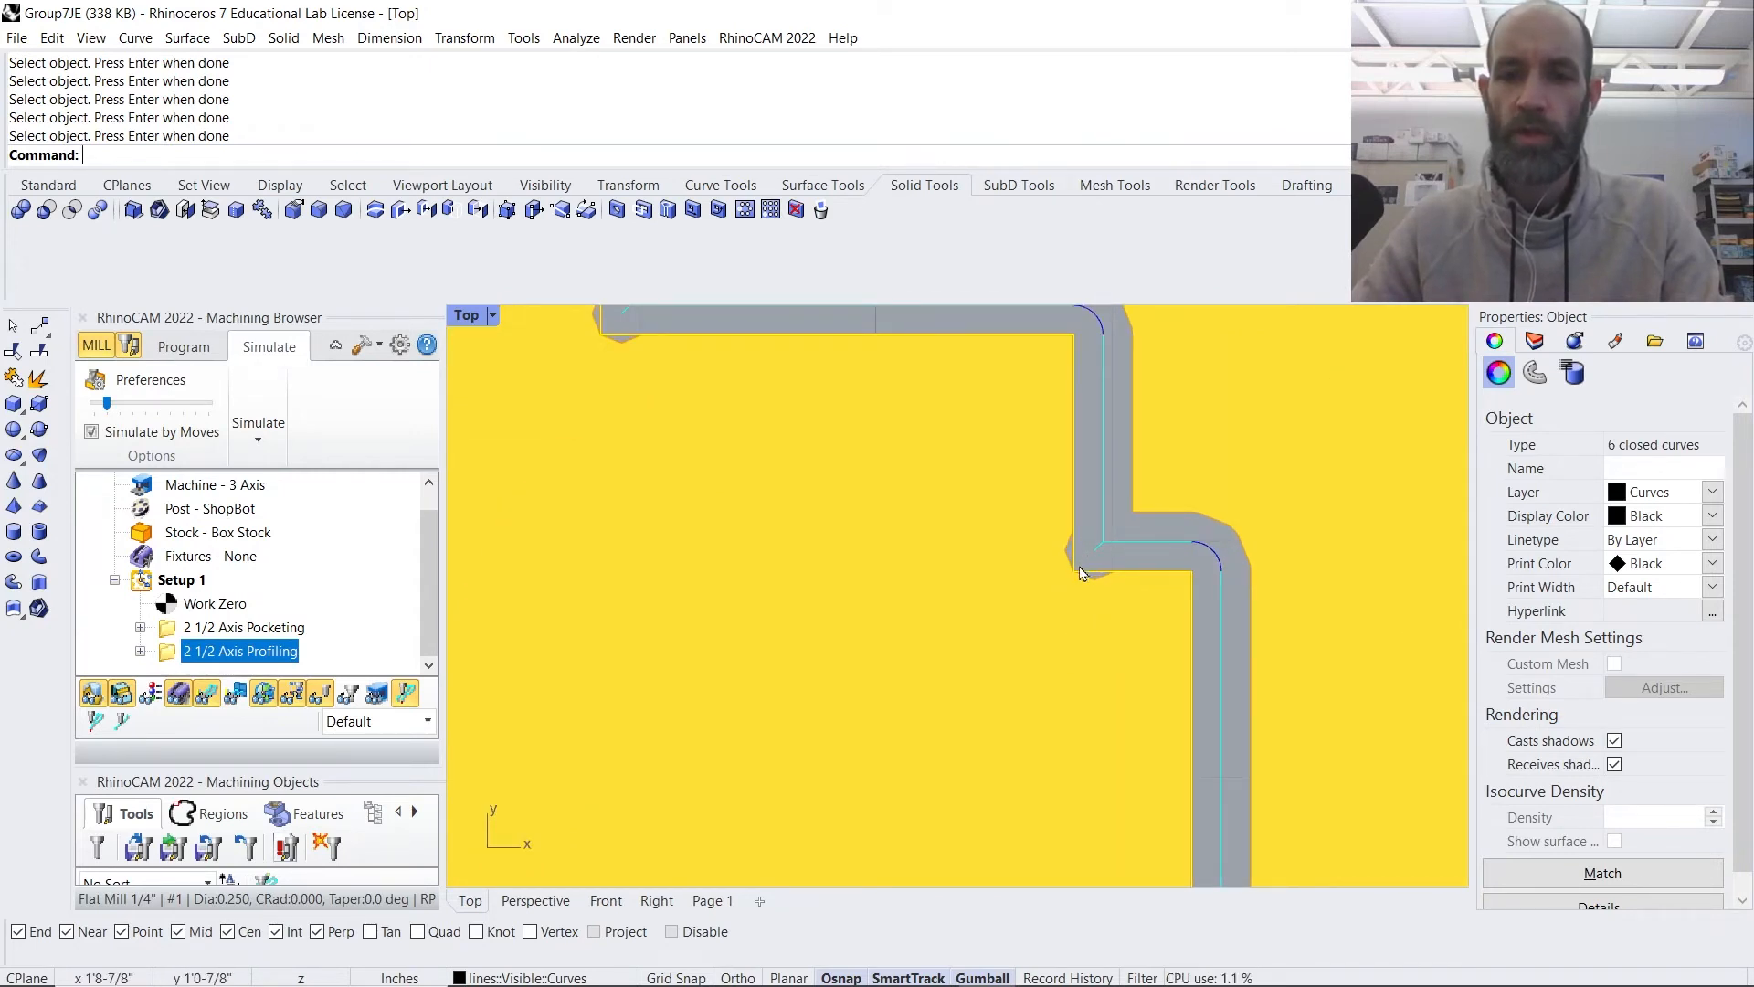
{"action": "scroll", "coordinate": [1076, 574], "scroll_direction": "up", "scroll_amount": 2}
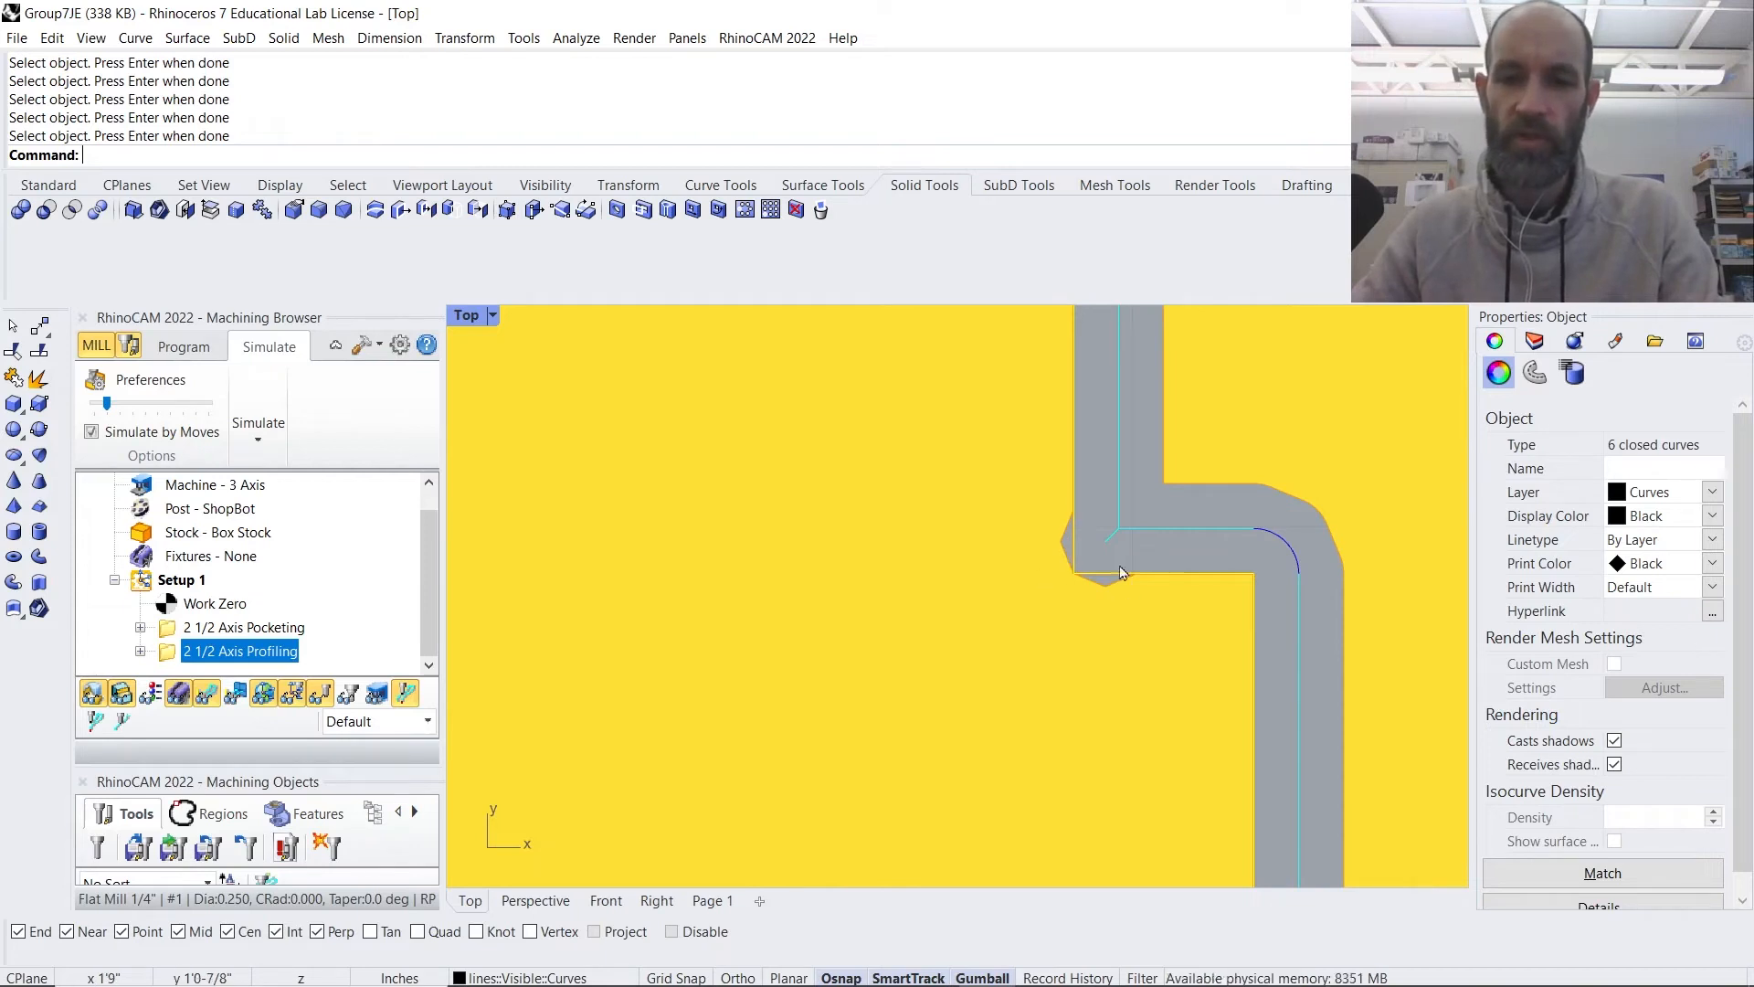
{"action": "scroll", "coordinate": [1080, 553], "scroll_direction": "down", "scroll_amount": 1}
{"action": "scroll", "coordinate": [1080, 553], "scroll_direction": "down", "scroll_amount": 3}
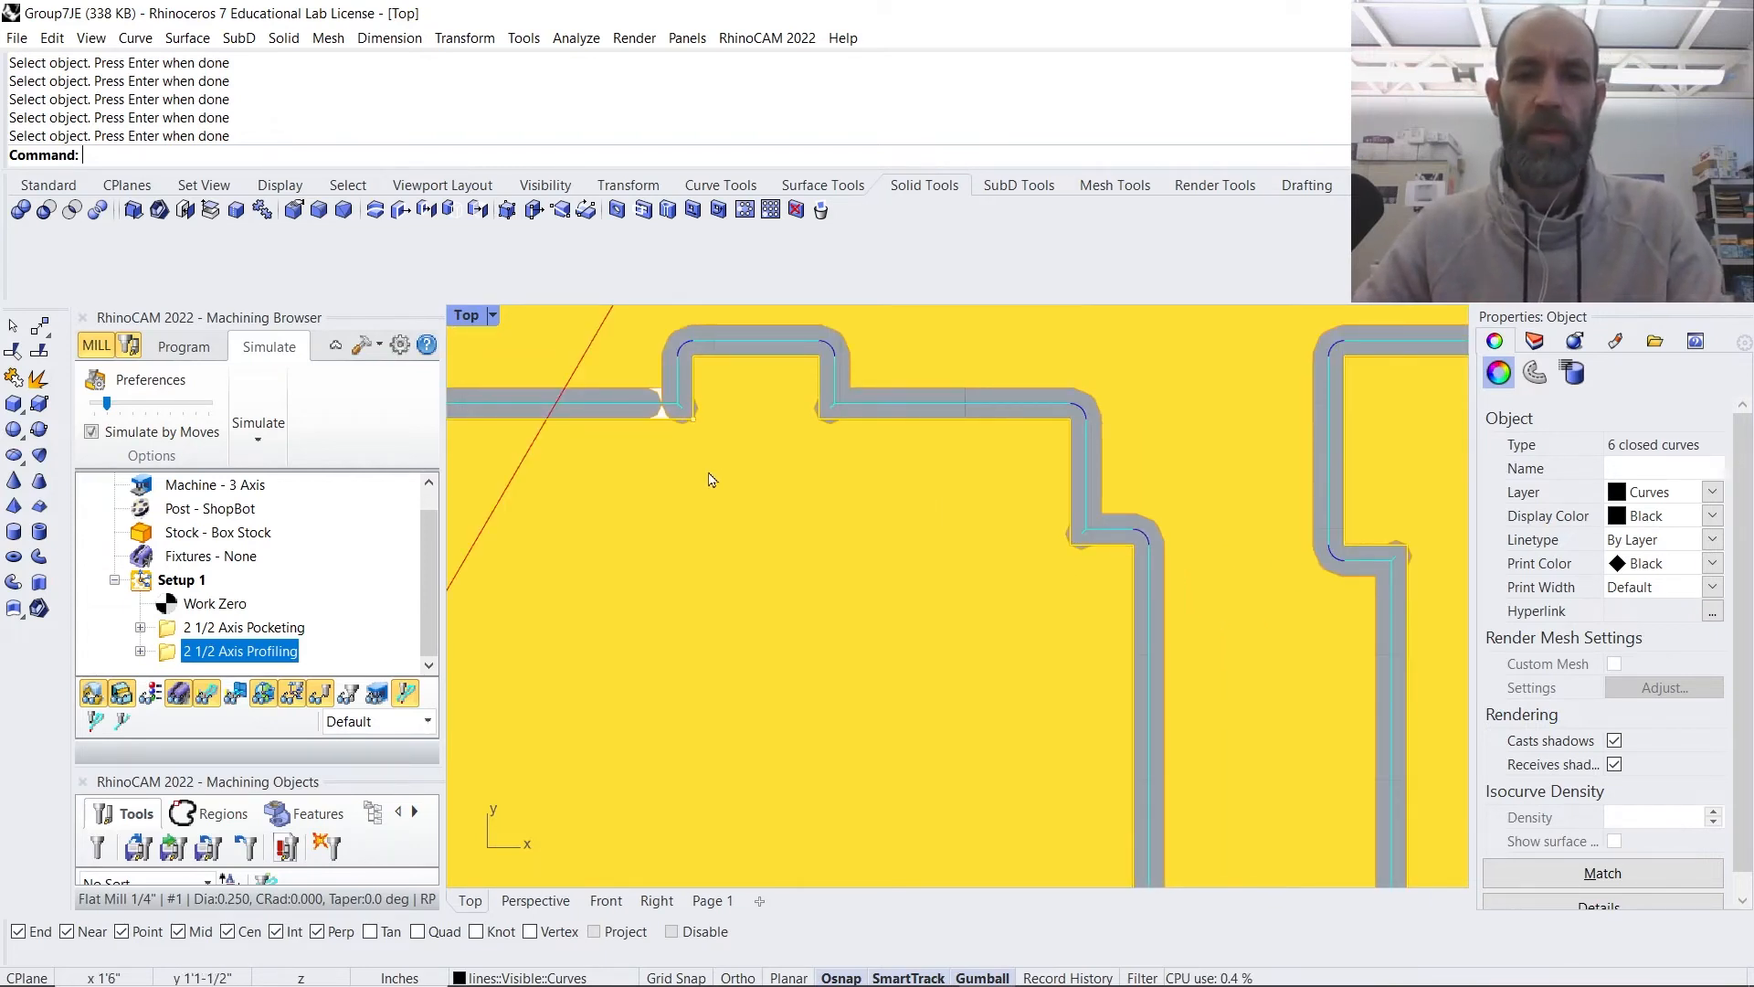
{"action": "right_click_drag", "start_coordinate": [670, 509], "coordinate": [848, 620]}
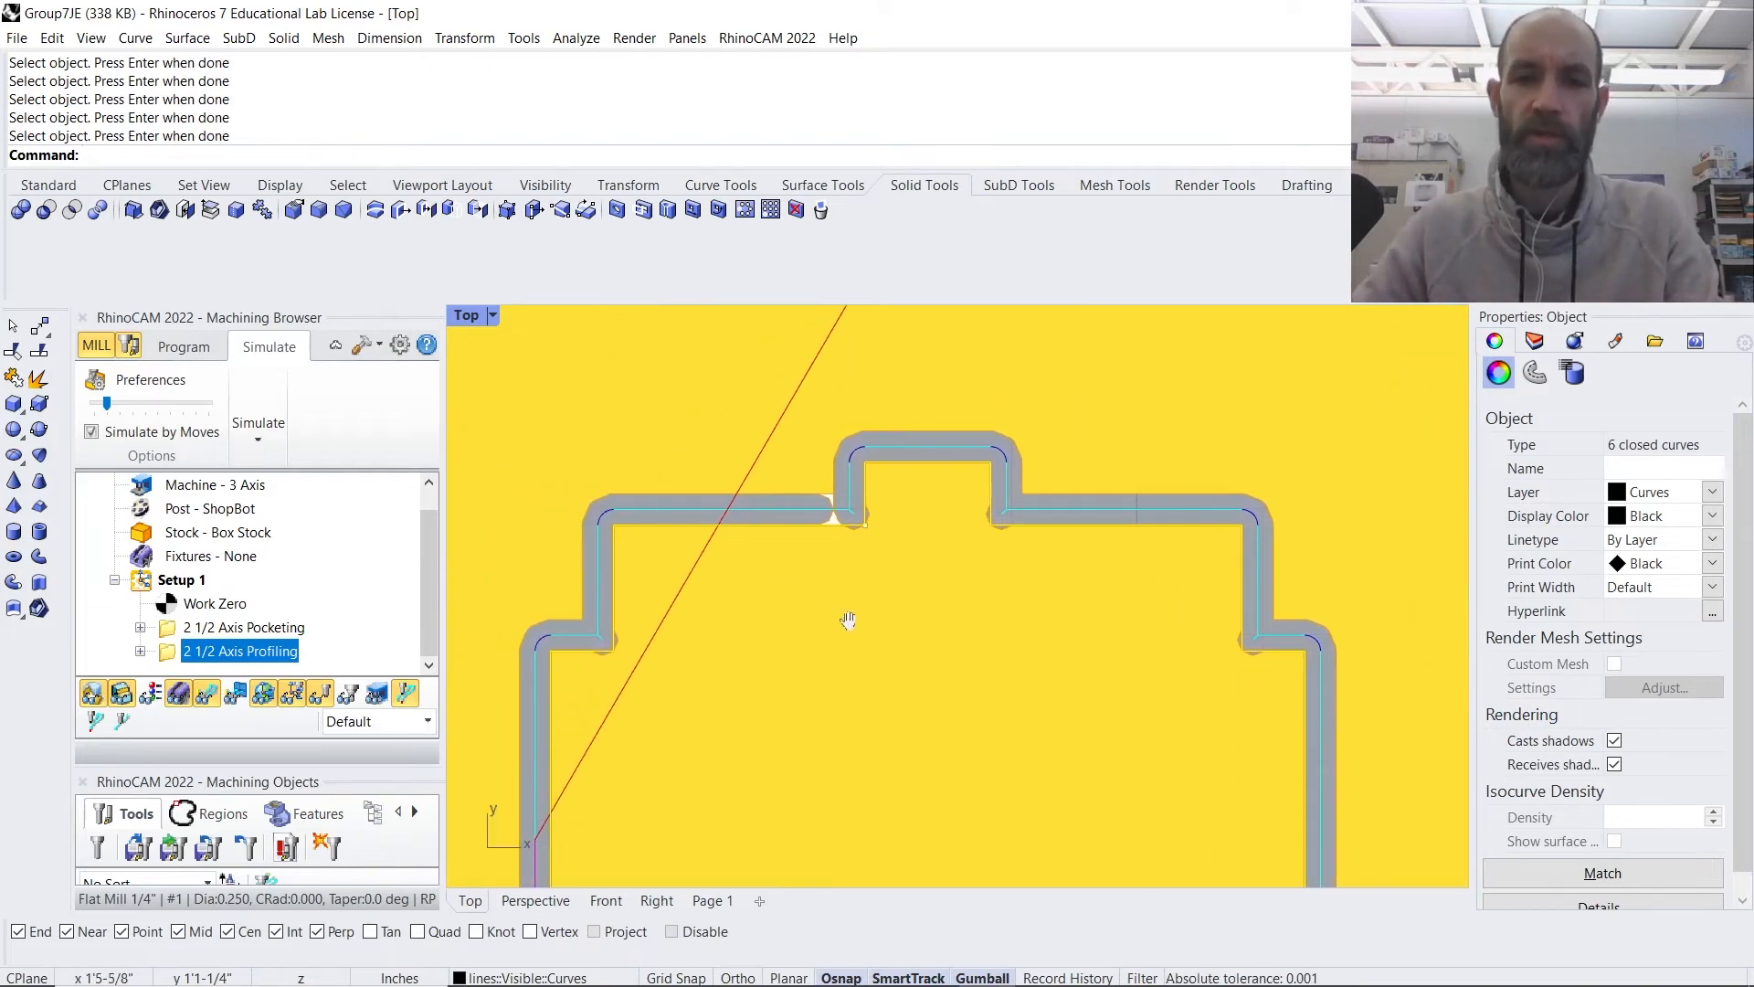
{"action": "scroll", "coordinate": [815, 533], "scroll_direction": "up", "scroll_amount": 5}
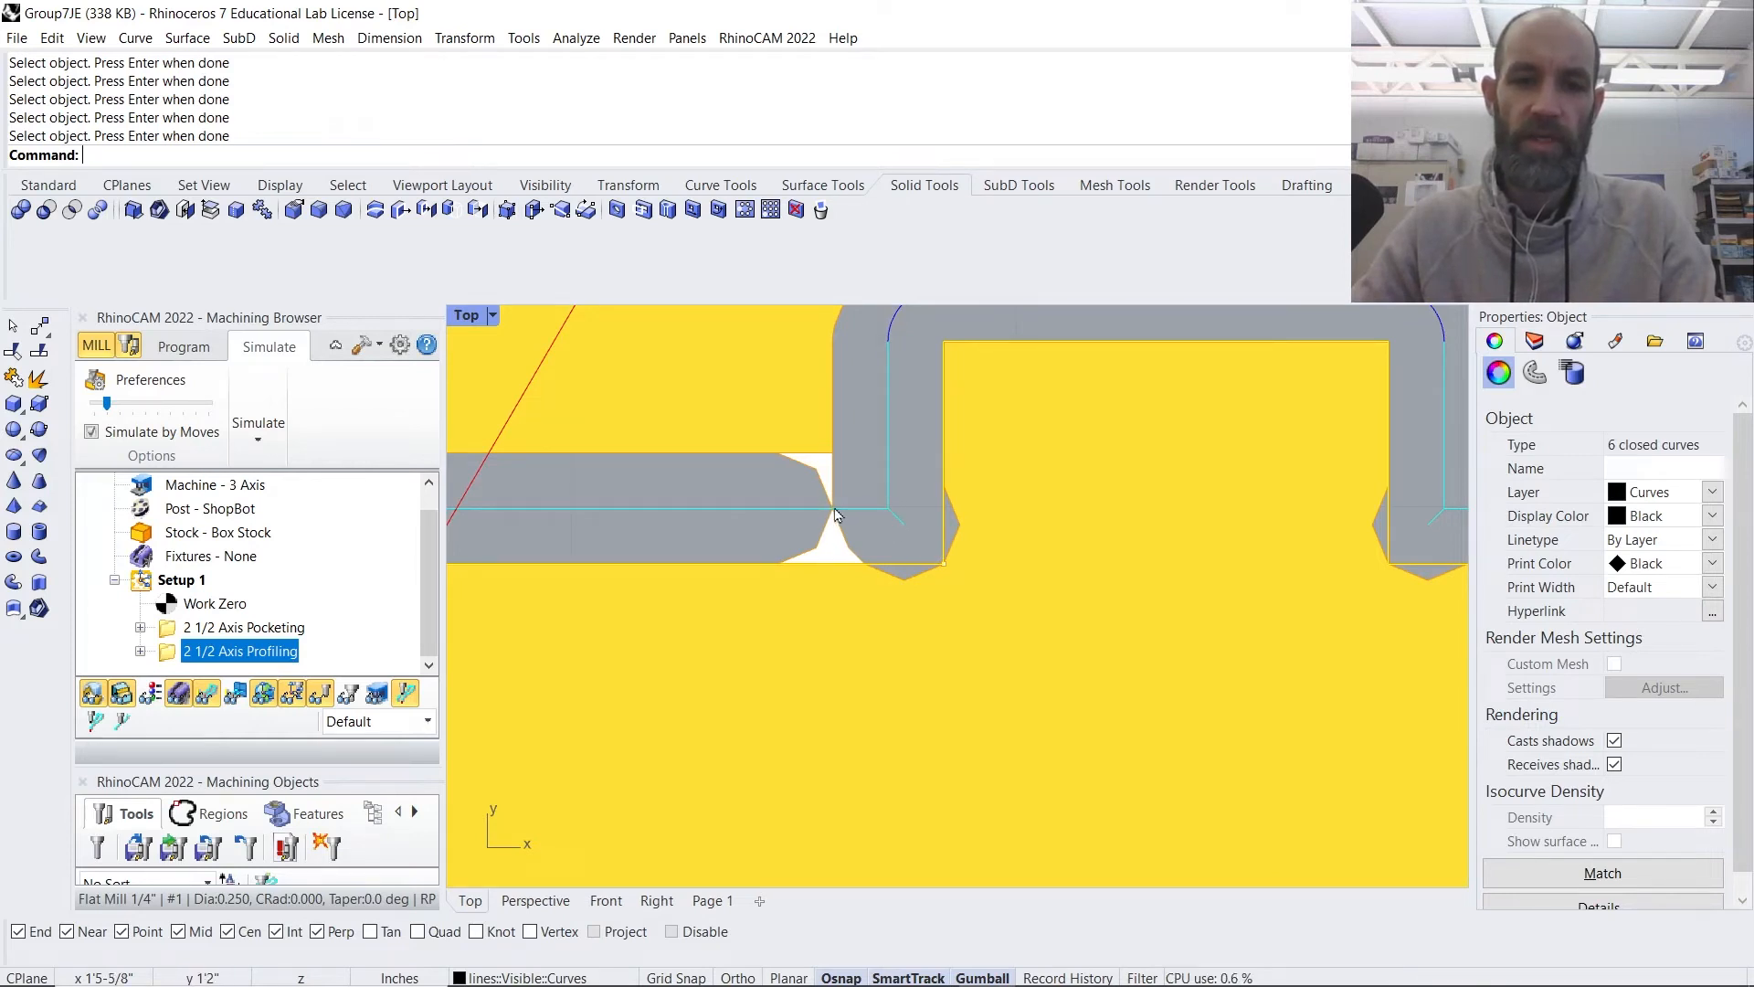
{"action": "scroll", "coordinate": [854, 473], "scroll_direction": "down", "scroll_amount": 10}
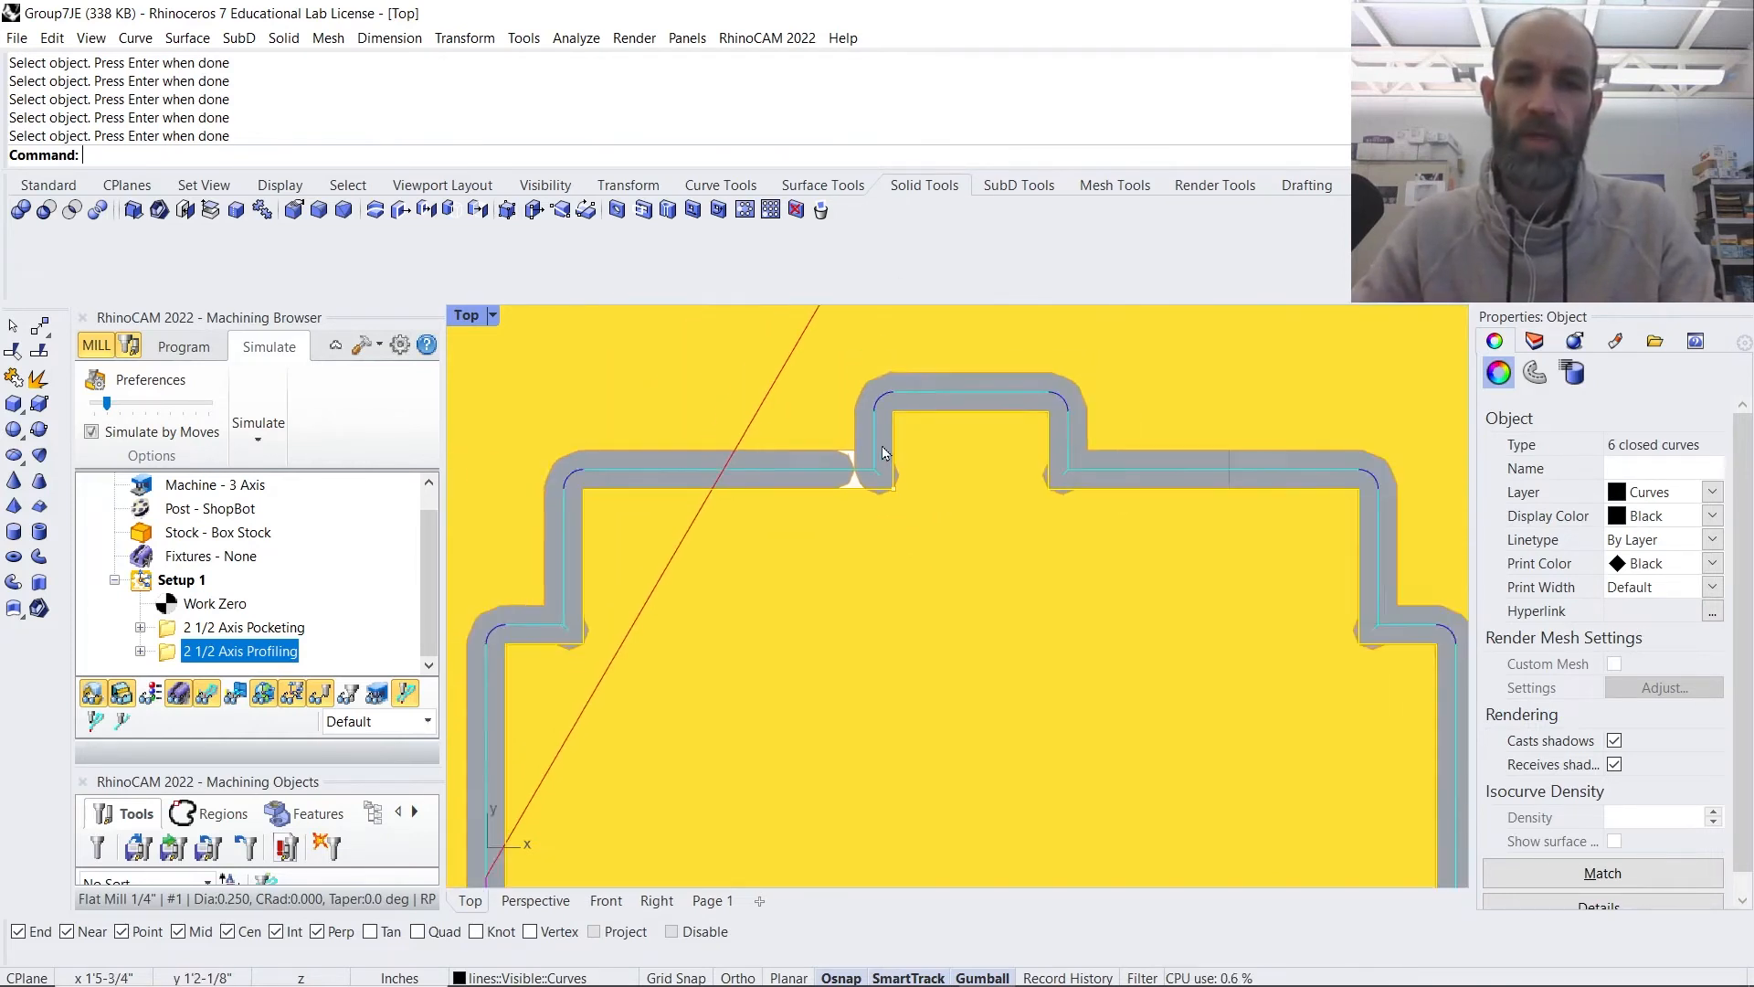
{"action": "scroll", "coordinate": [990, 587], "scroll_direction": "down", "scroll_amount": 3}
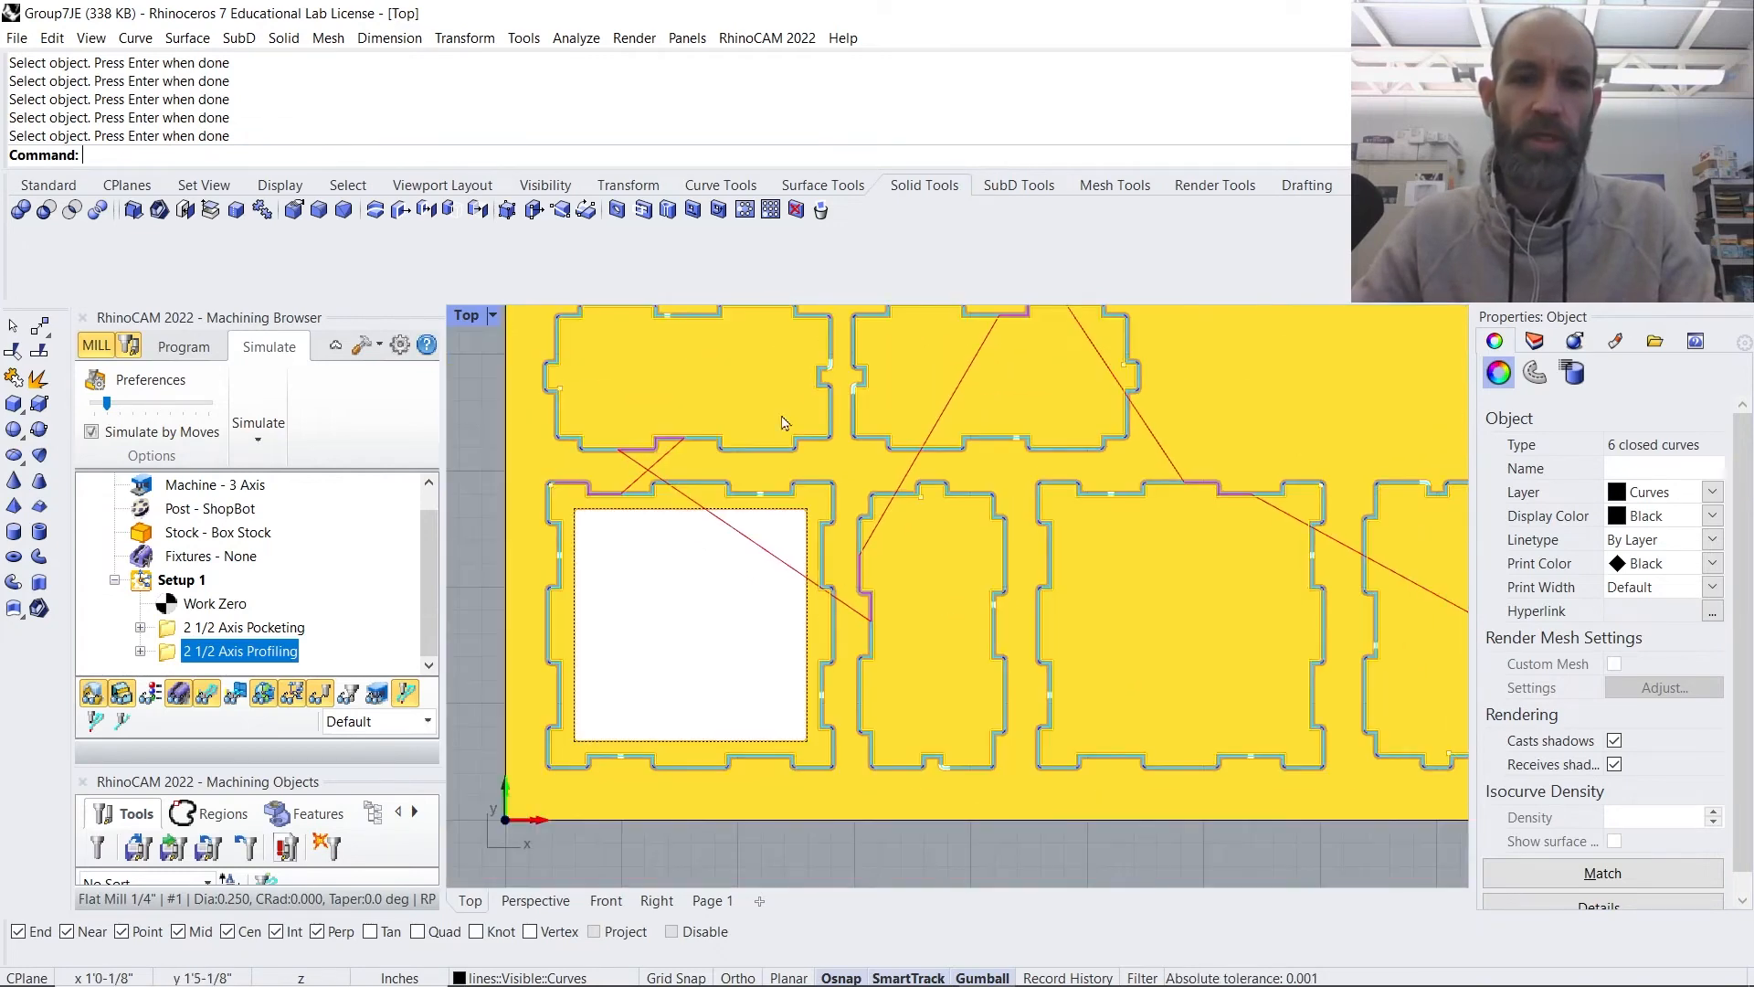
- Check the simulated bridge positions on the remaining parts, looking for ones that fall at corners, and review the whole sheet
{"action": "scroll", "coordinate": [711, 401], "scroll_direction": "up", "scroll_amount": 5}
{"action": "right_click_drag", "start_coordinate": [744, 412], "coordinate": [821, 634]}
{"action": "right_click_drag", "start_coordinate": [1373, 678], "coordinate": [714, 323]}
{"action": "right_click_drag", "start_coordinate": [1162, 727], "coordinate": [800, 639]}
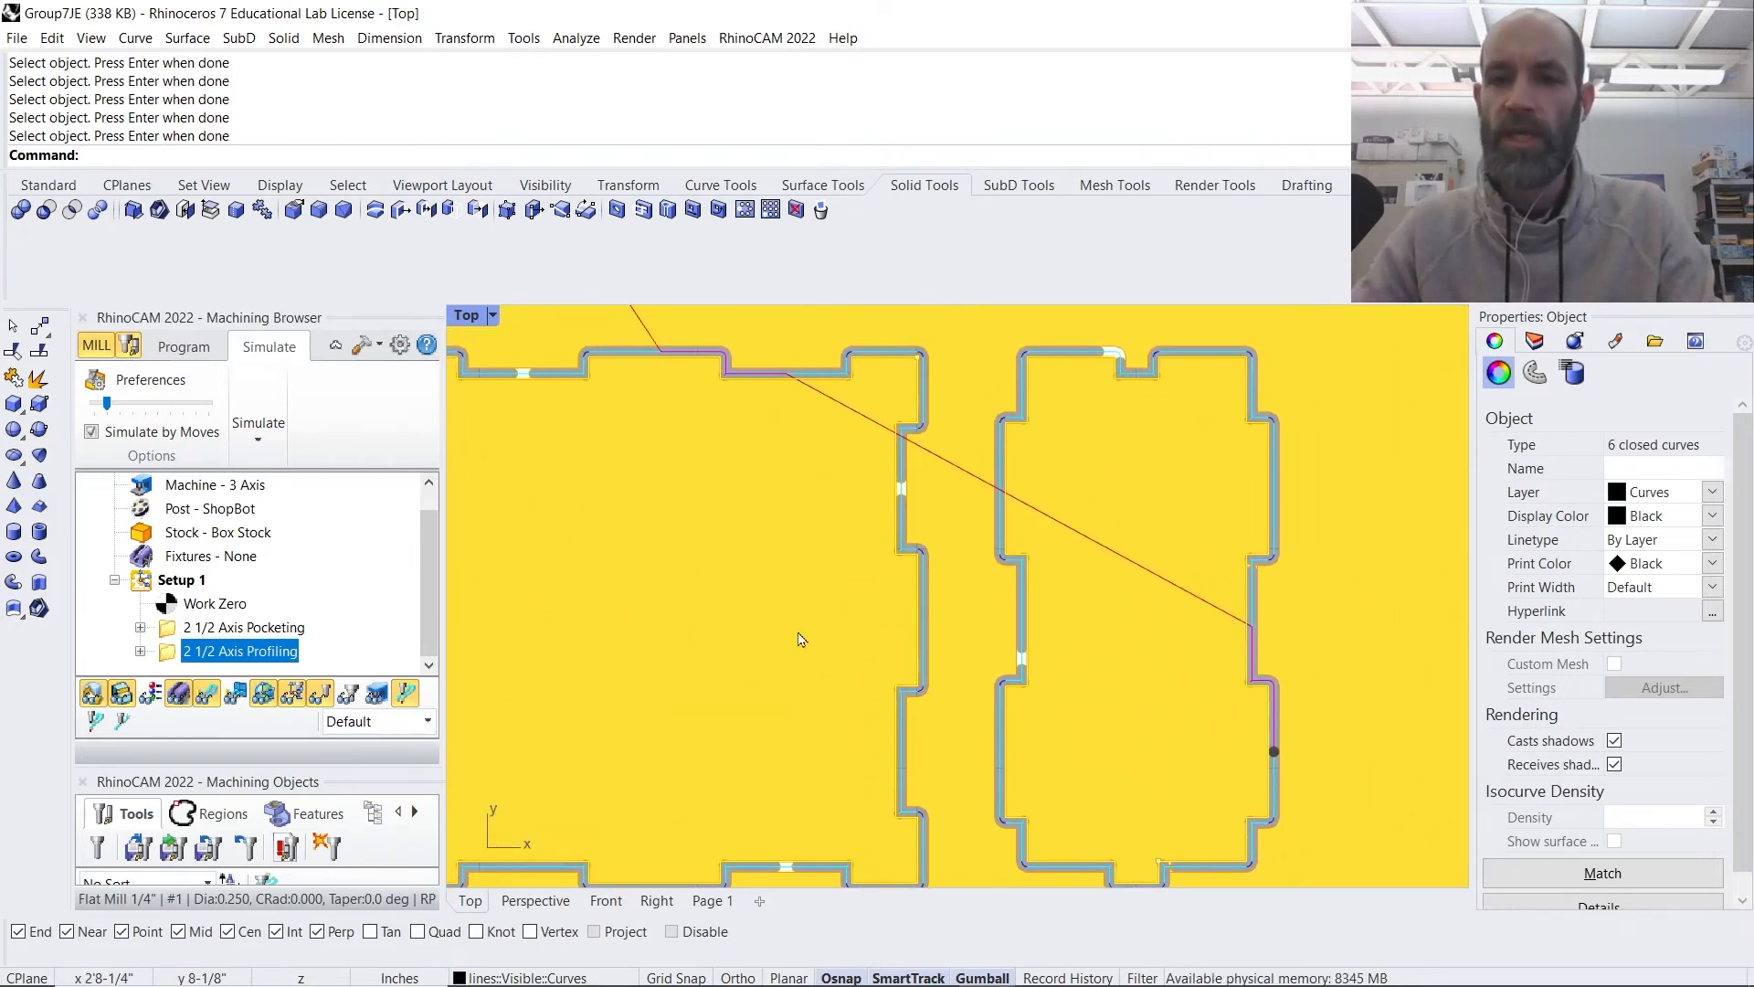
{"action": "scroll", "coordinate": [1214, 592], "scroll_direction": "up", "scroll_amount": 4}
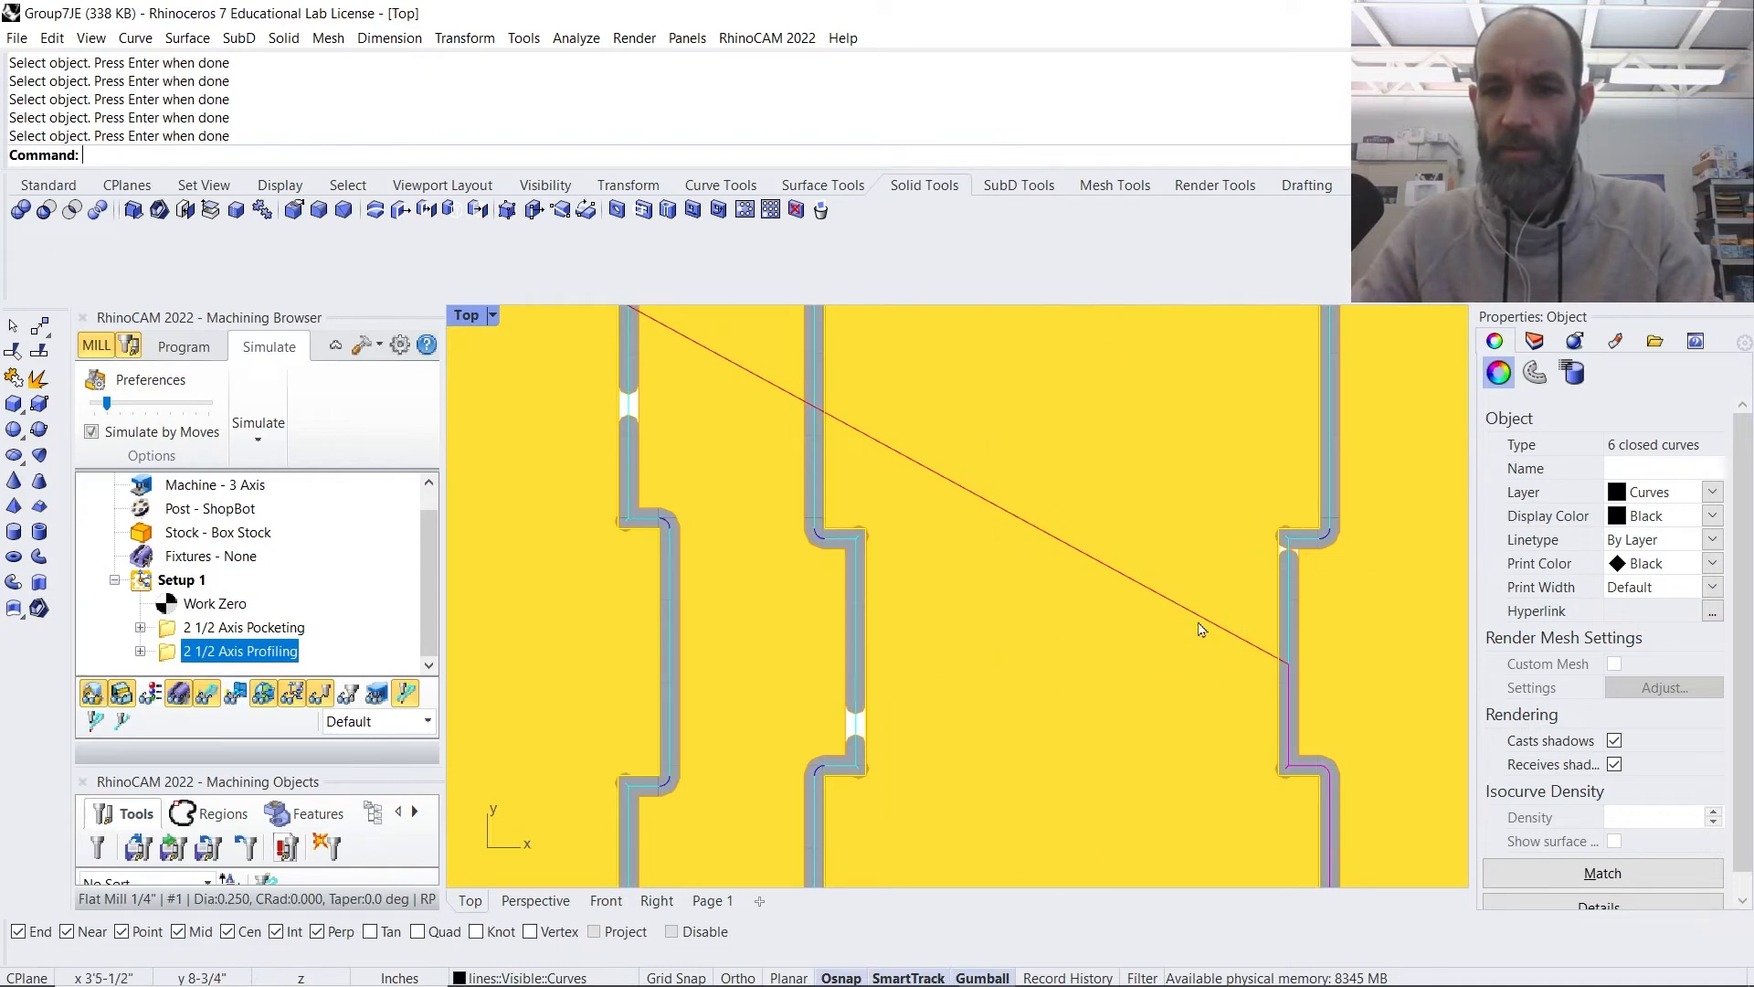
{"action": "scroll", "coordinate": [1200, 629], "scroll_direction": "down", "scroll_amount": 3}
{"action": "scroll", "coordinate": [1155, 509], "scroll_direction": "up", "scroll_amount": 3}
{"action": "scroll", "coordinate": [1174, 736], "scroll_direction": "up", "scroll_amount": 2}
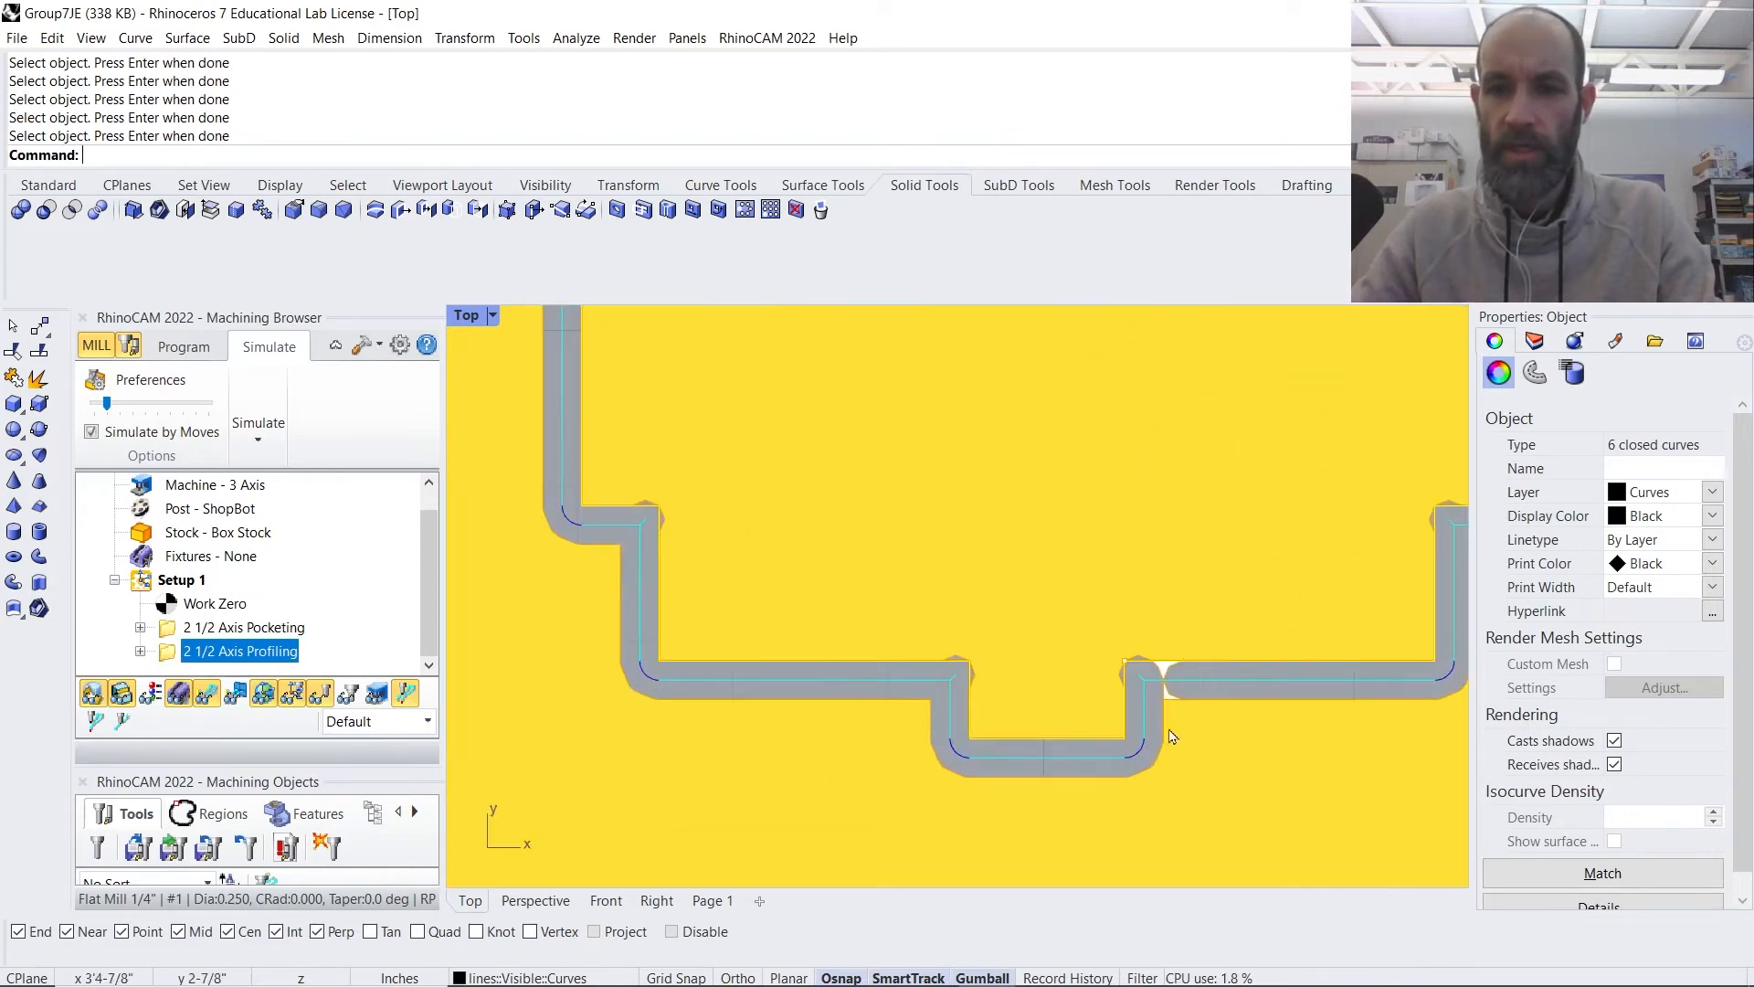
{"action": "scroll", "coordinate": [1088, 501], "scroll_direction": "down", "scroll_amount": 6}
{"action": "right_click_drag", "start_coordinate": [1074, 459], "coordinate": [1174, 901]}
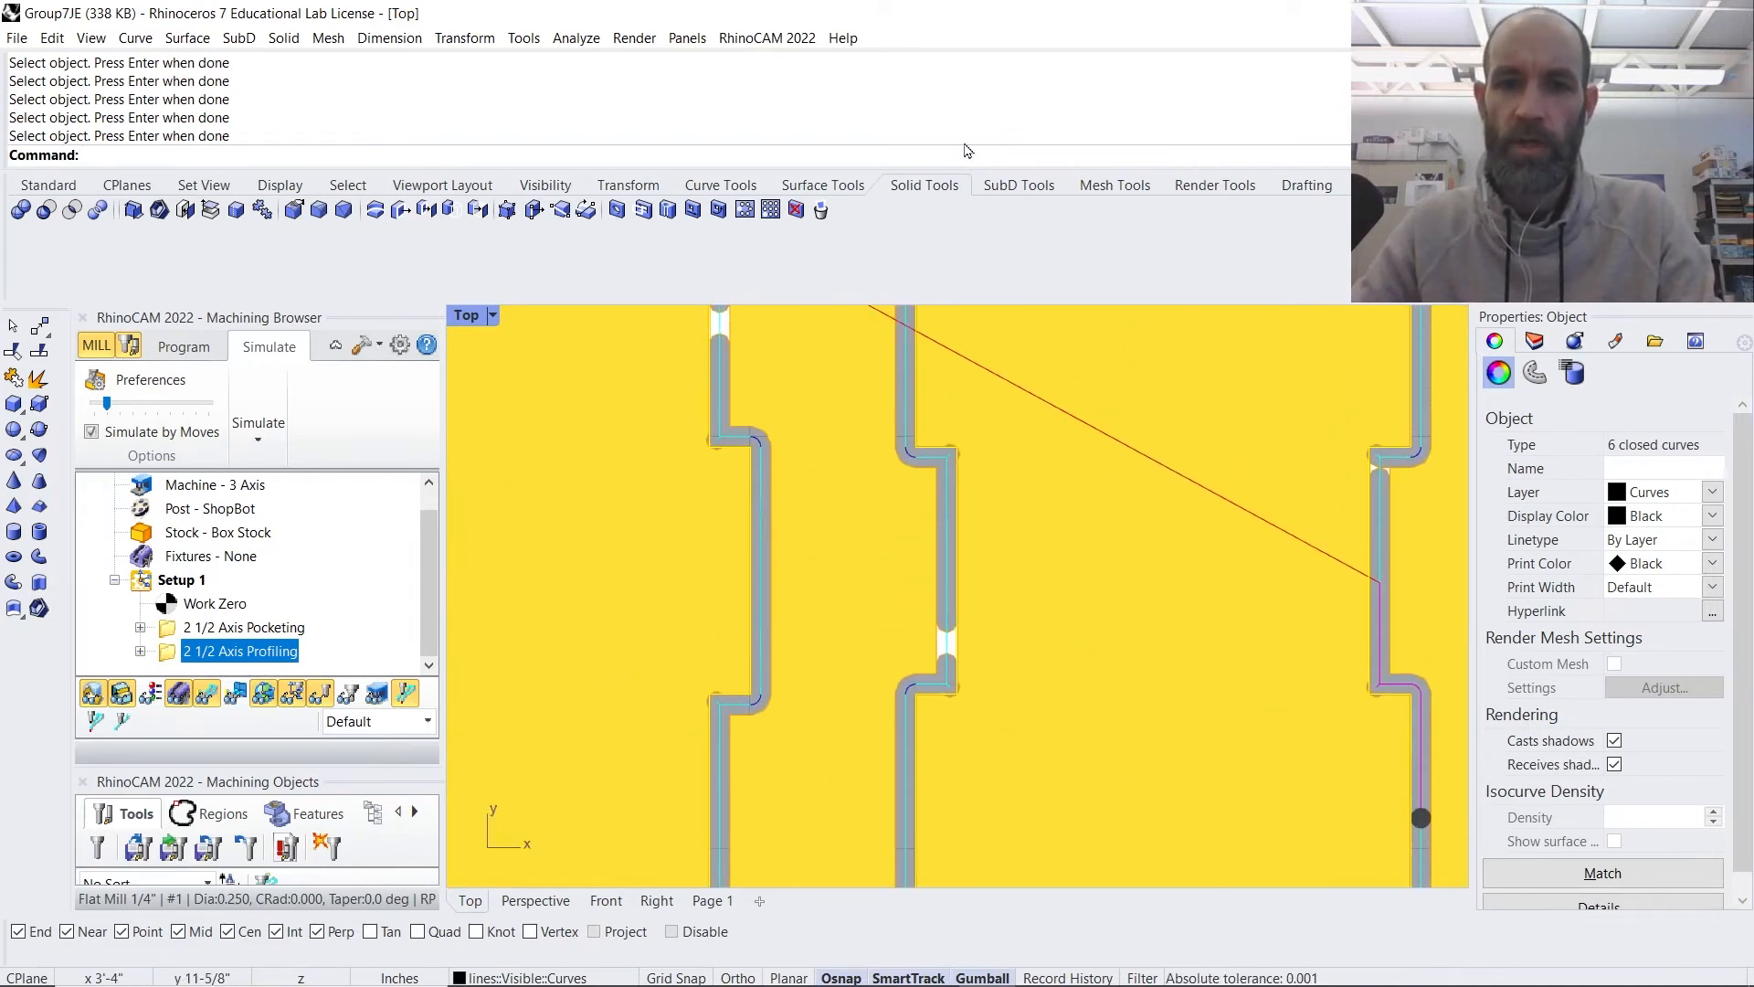
{"action": "scroll", "coordinate": [1058, 501], "scroll_direction": "down", "scroll_amount": 8}
{"action": "right_click_drag", "start_coordinate": [1094, 397], "coordinate": [1098, 498]}
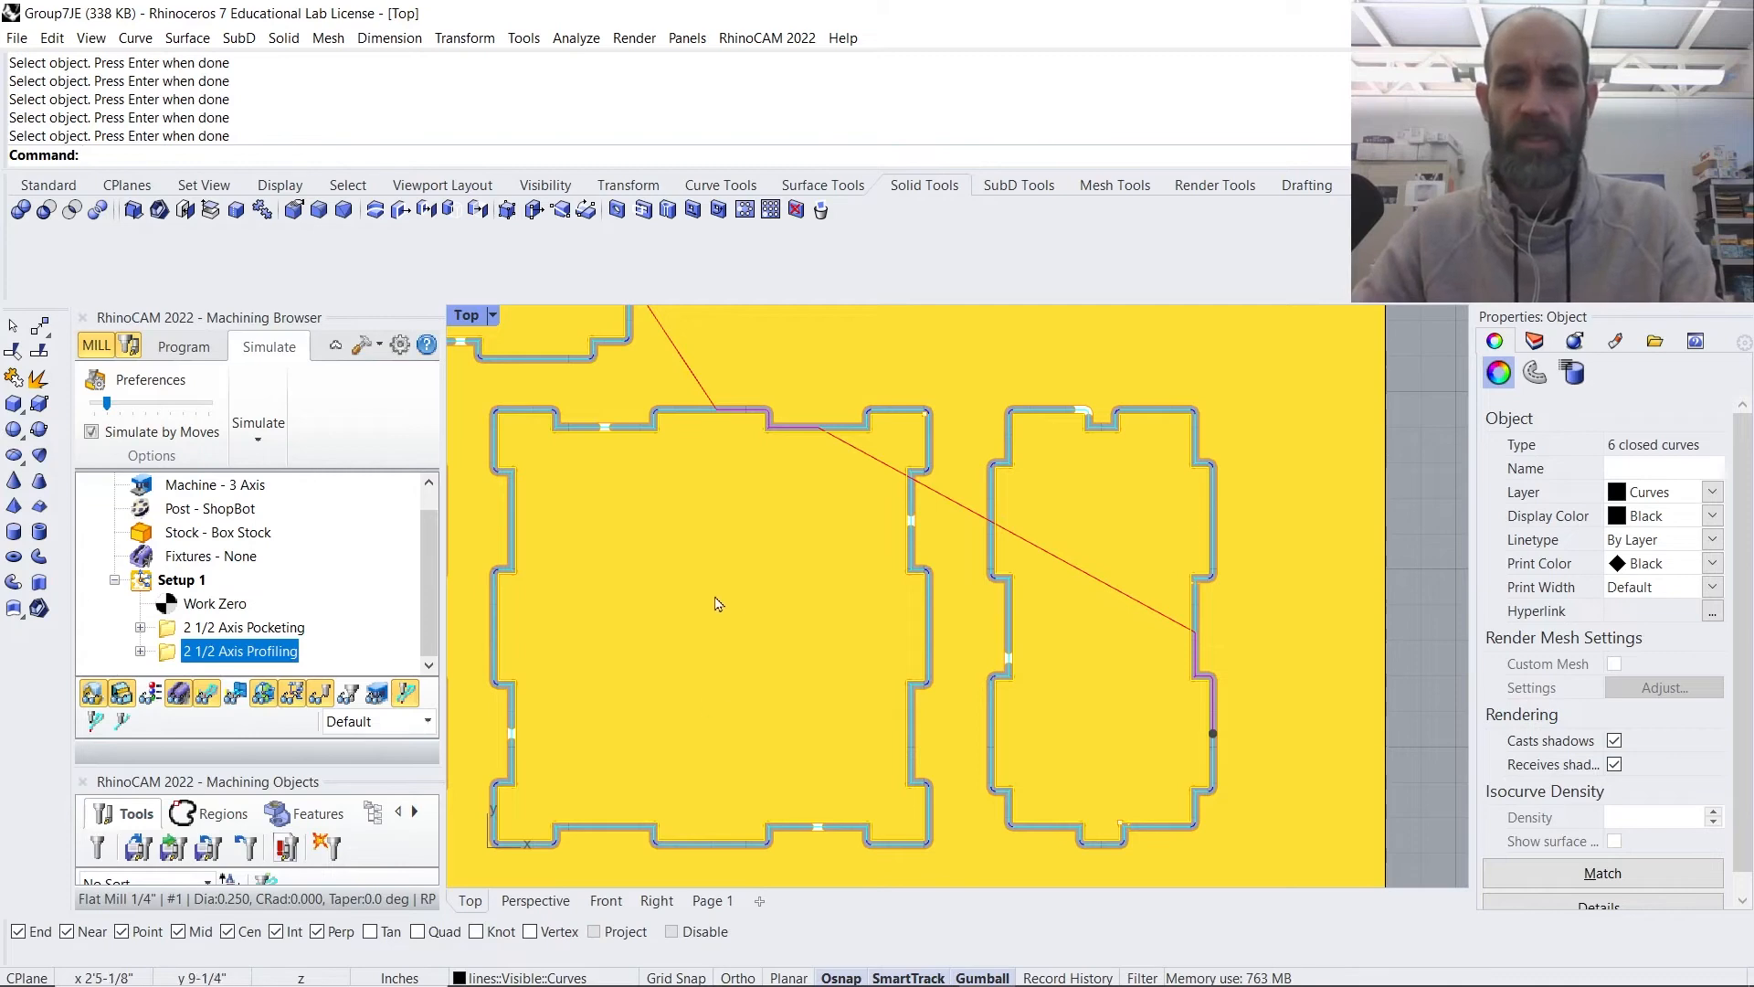
{"action": "scroll", "coordinate": [714, 598], "scroll_direction": "down", "scroll_amount": 5}
{"action": "right_click_drag", "start_coordinate": [673, 556], "coordinate": [968, 646]}
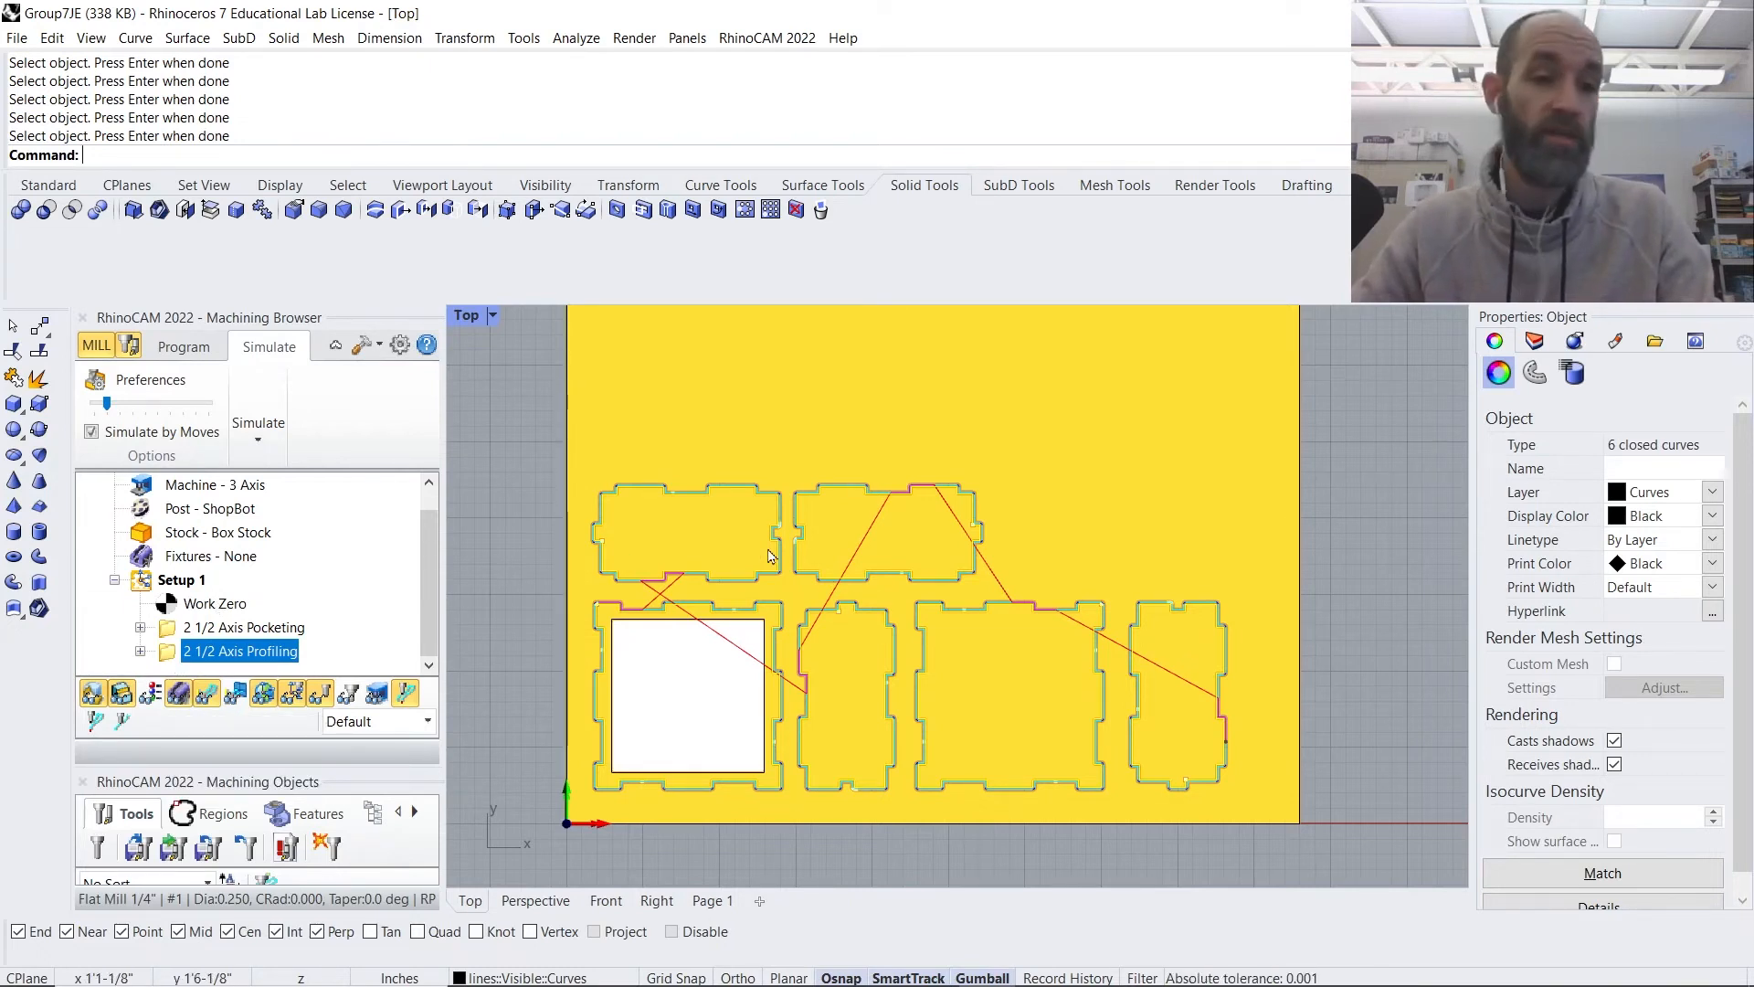
- Clone the 2 1/2 Axis Profiling operation and select the copy
{"action": "right_click", "coordinate": [169, 658]}
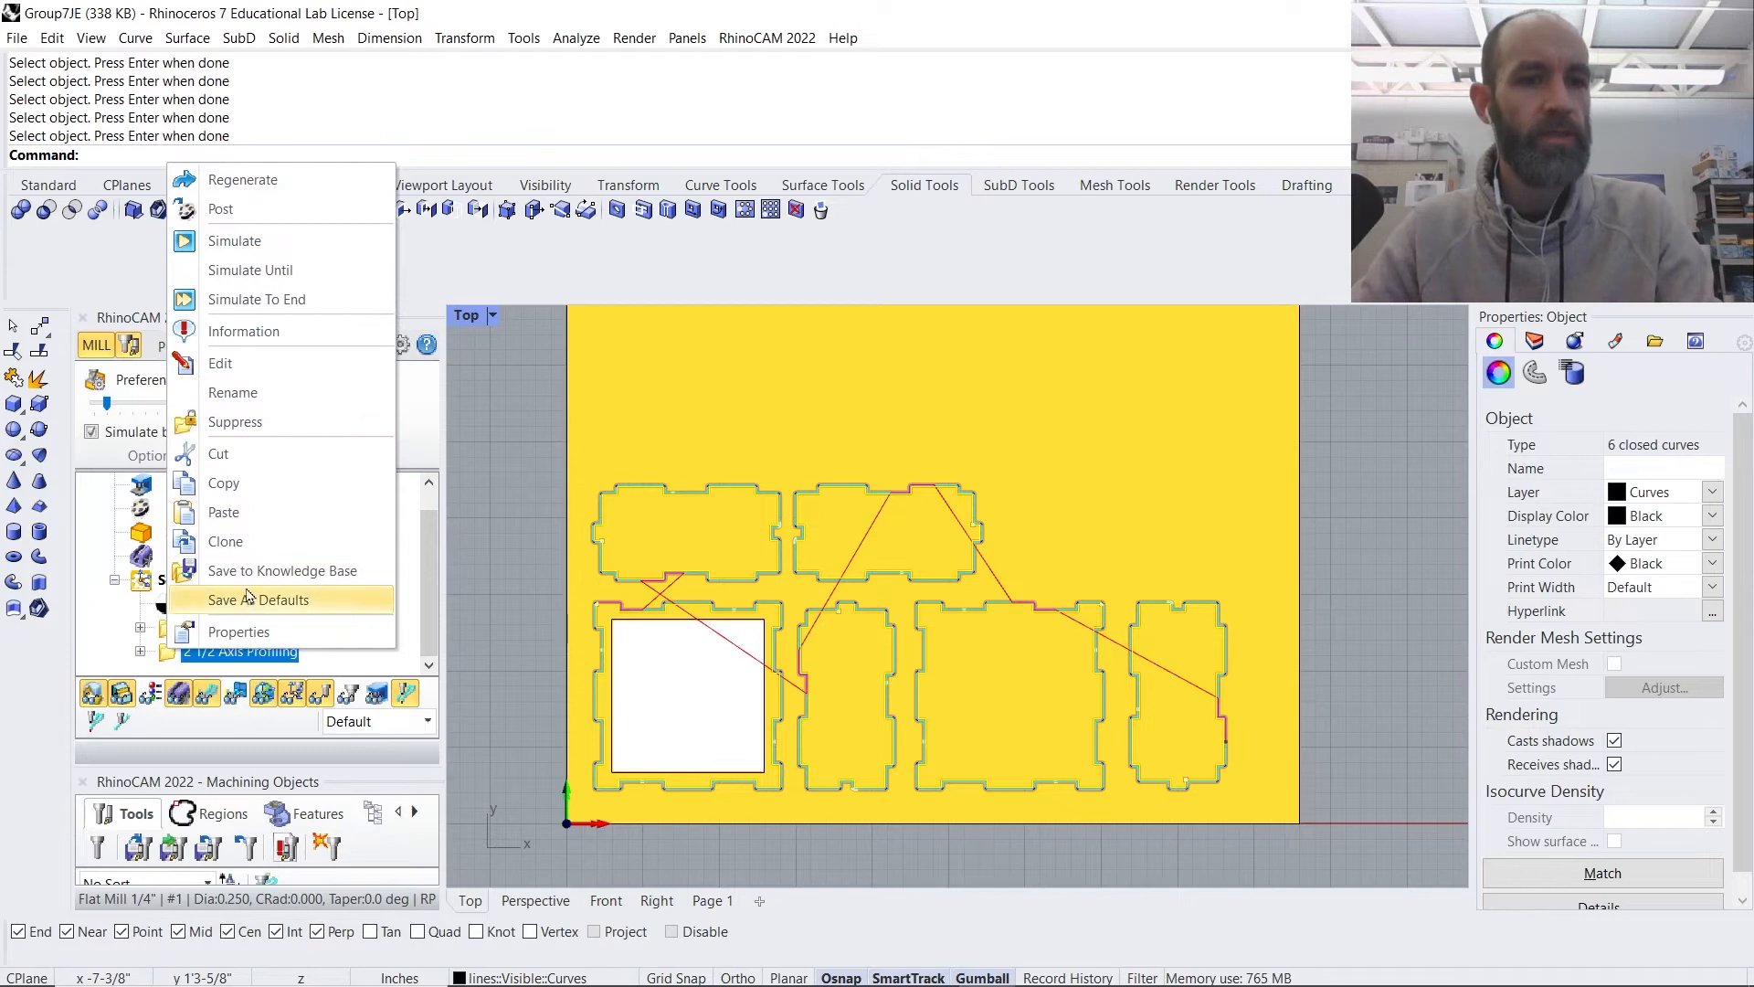
{"action": "left_click", "coordinate": [247, 545]}
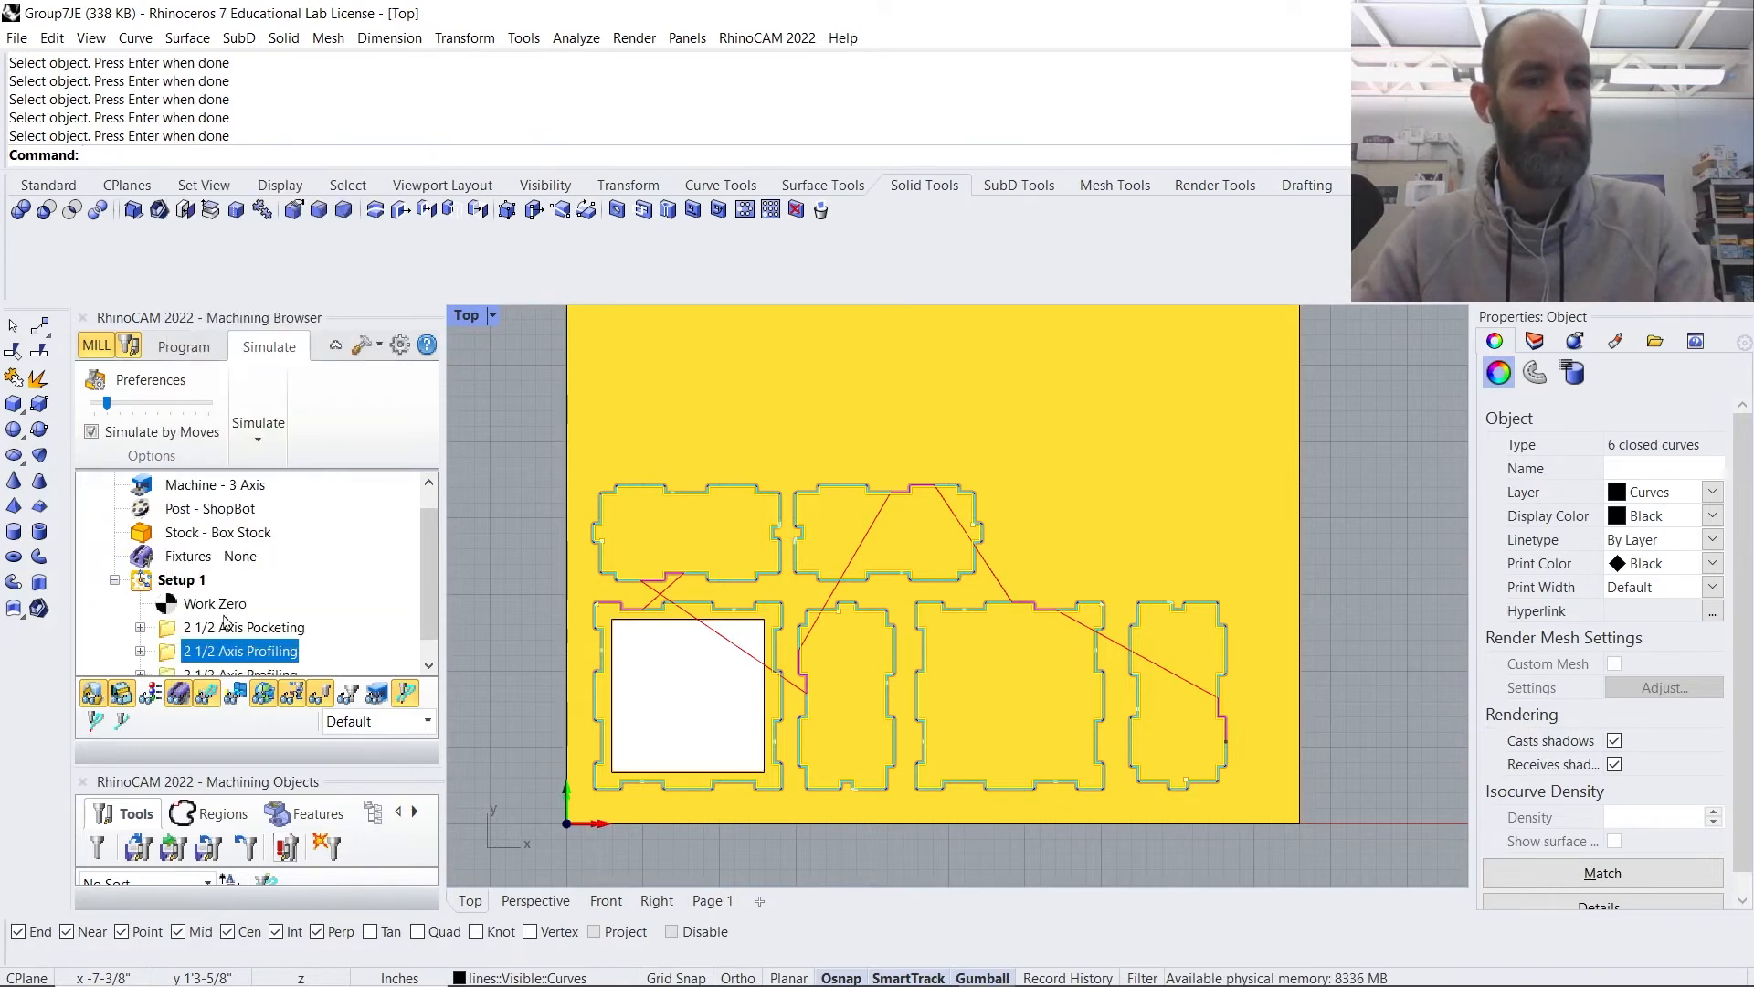
{"action": "left_click", "coordinate": [176, 654]}
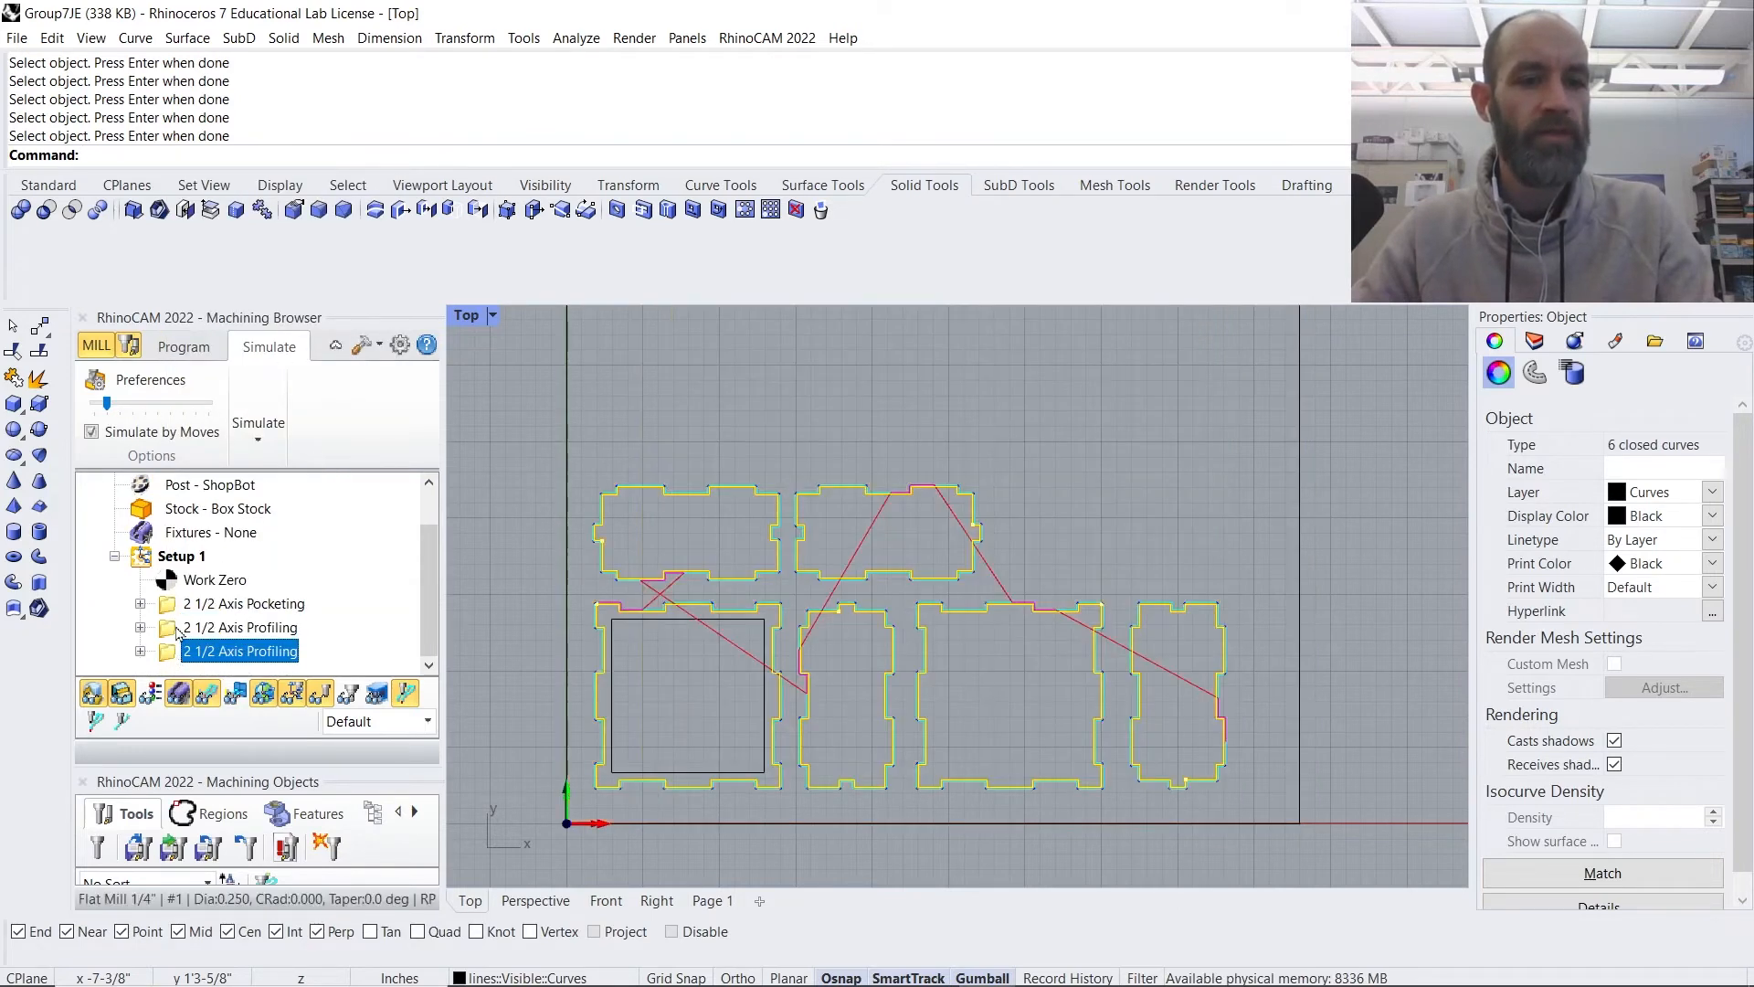
- Remove the regions of the two upper horizontal parts from the first 2 1/2 Axis Profiling operation's part regions
{"action": "double_click", "coordinate": [184, 628]}
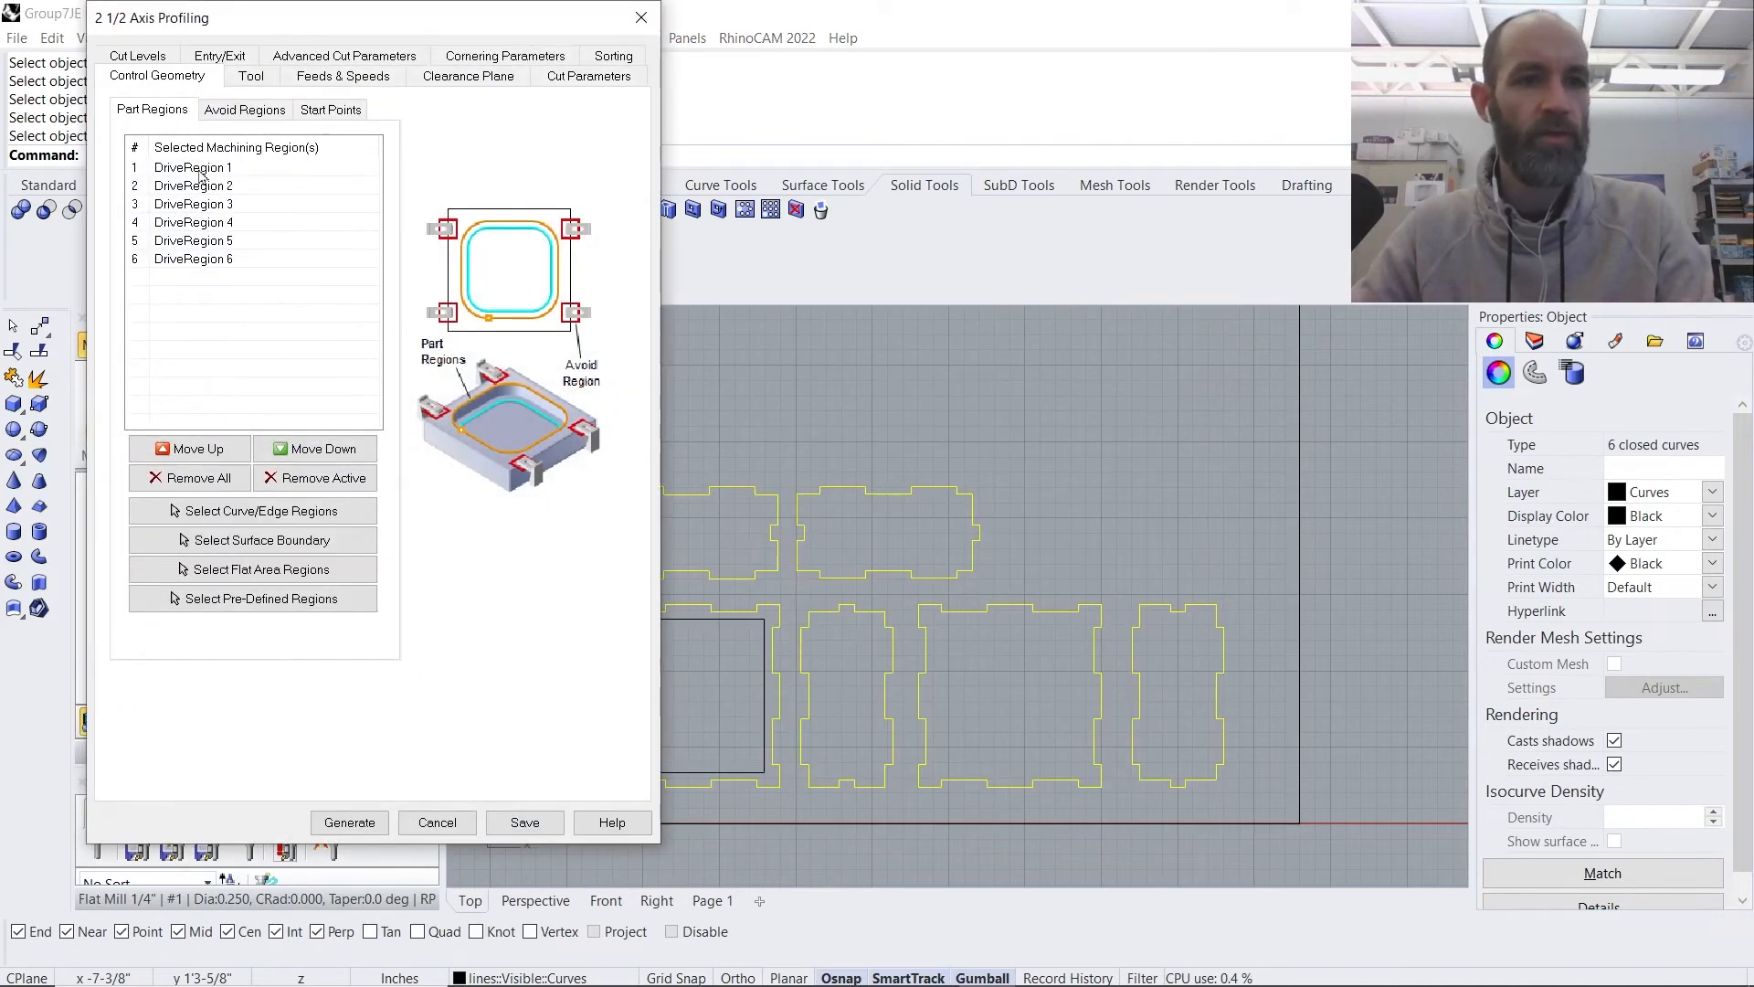
{"action": "left_click", "coordinate": [201, 170]}
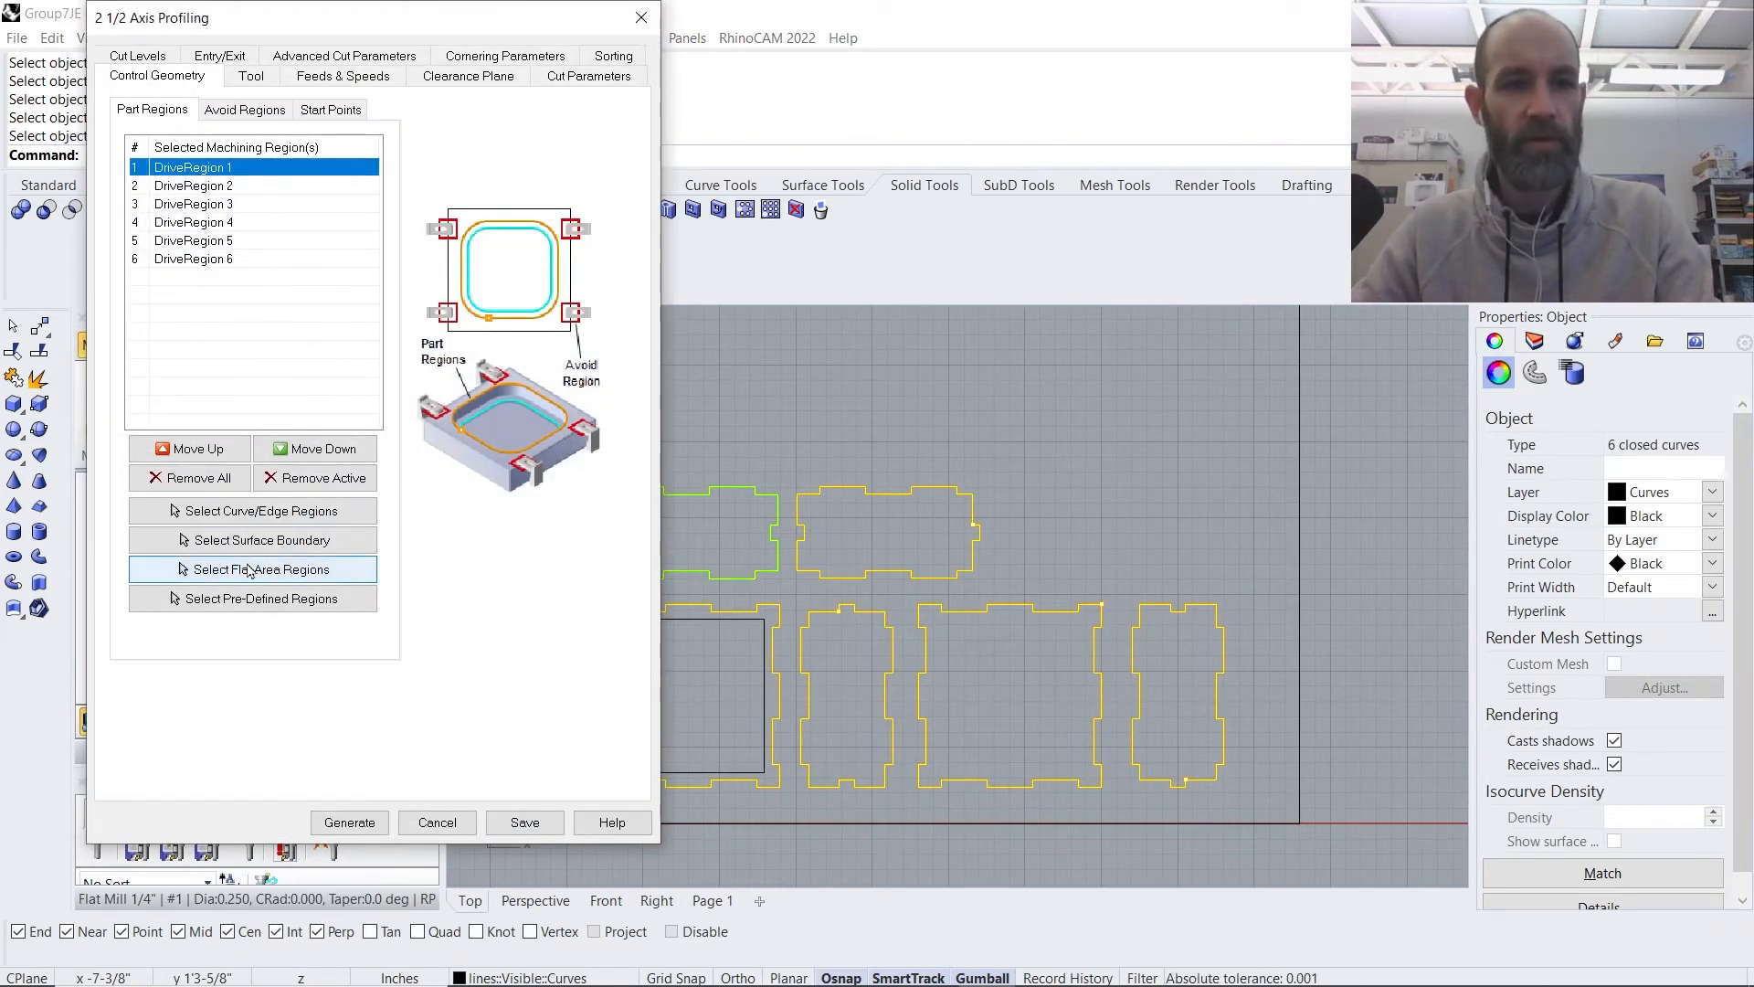
{"action": "left_click", "coordinate": [313, 478]}
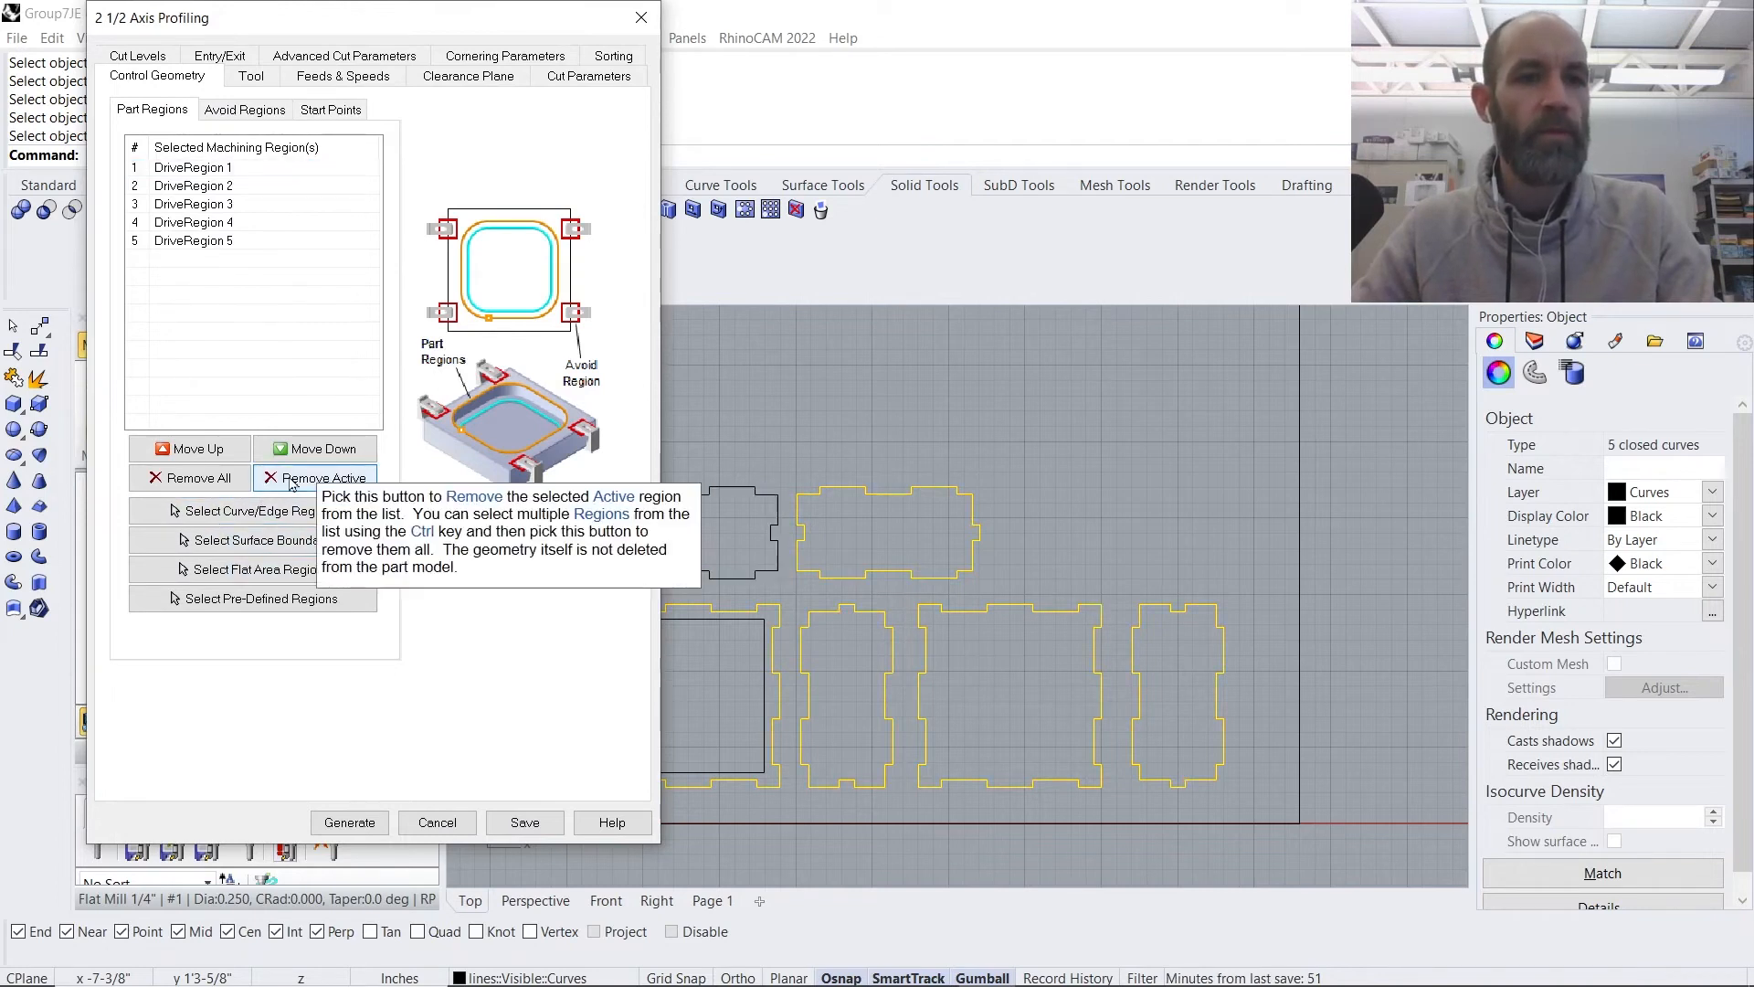
{"action": "left_click", "coordinate": [212, 172]}
{"action": "left_click", "coordinate": [203, 187]}
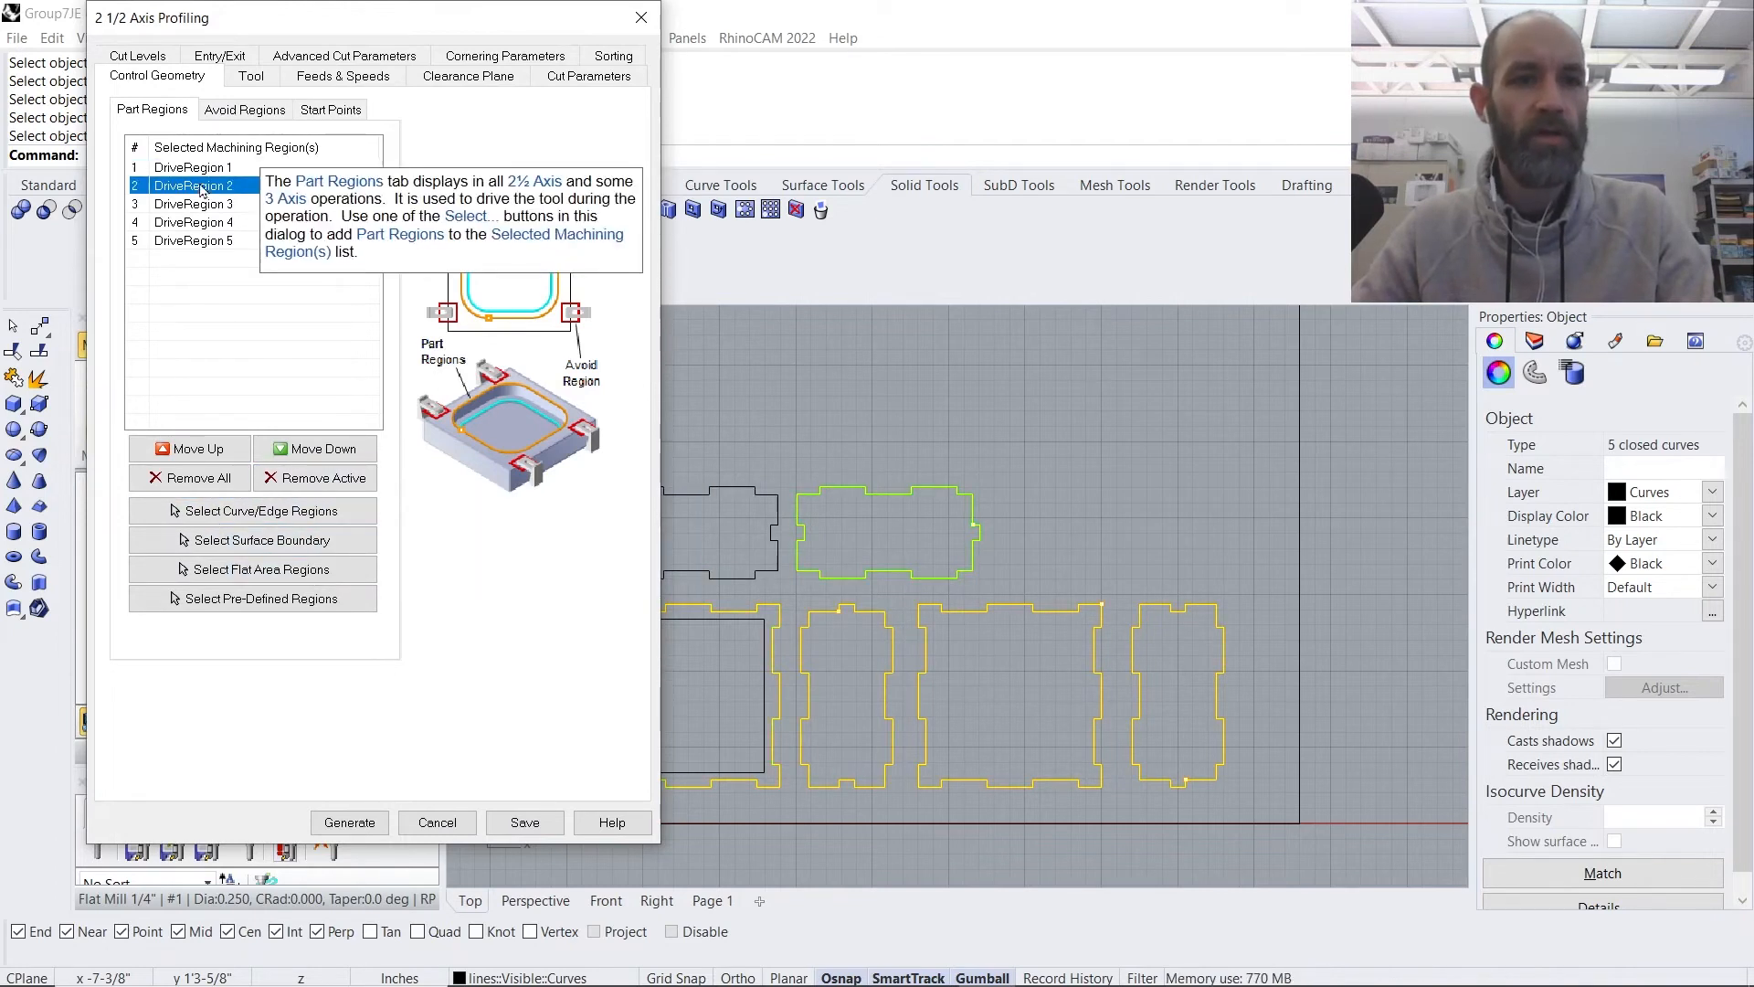
{"action": "left_click", "coordinate": [315, 478]}
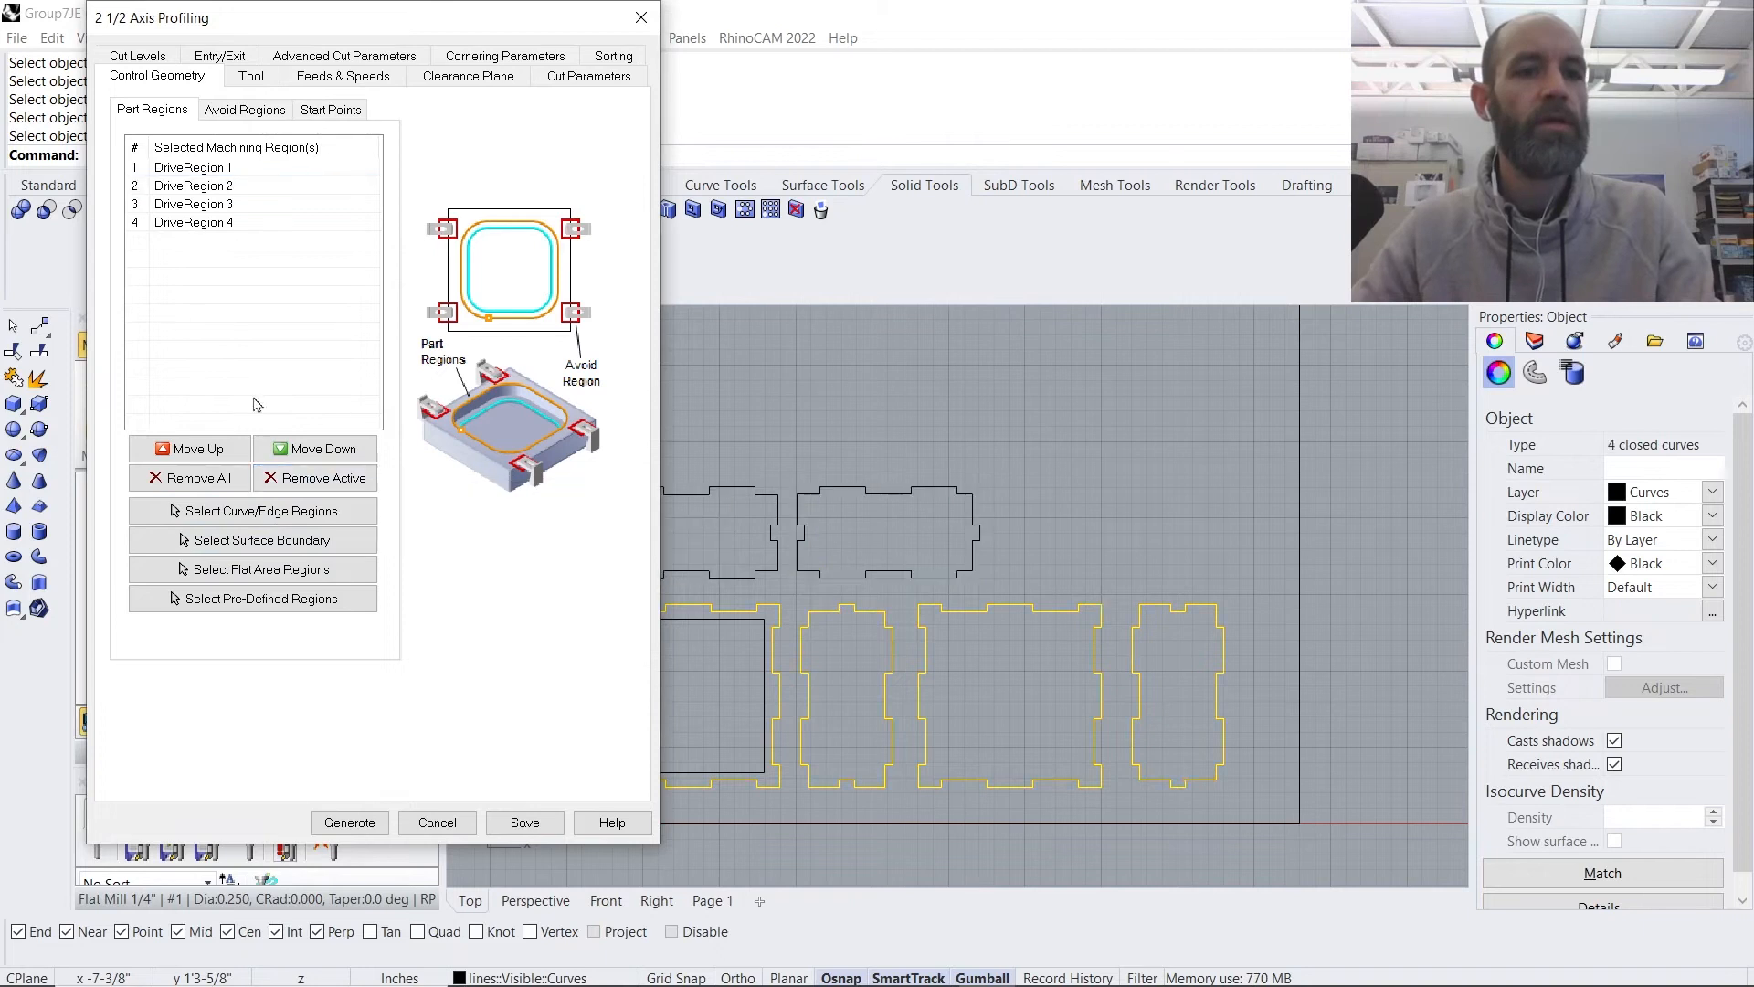
- Remove the two narrow upright parts' regions from this profiling operation too, and generate its toolpath for the two large parts only
{"action": "left_click", "coordinate": [212, 172]}
{"action": "left_click", "coordinate": [206, 187]}
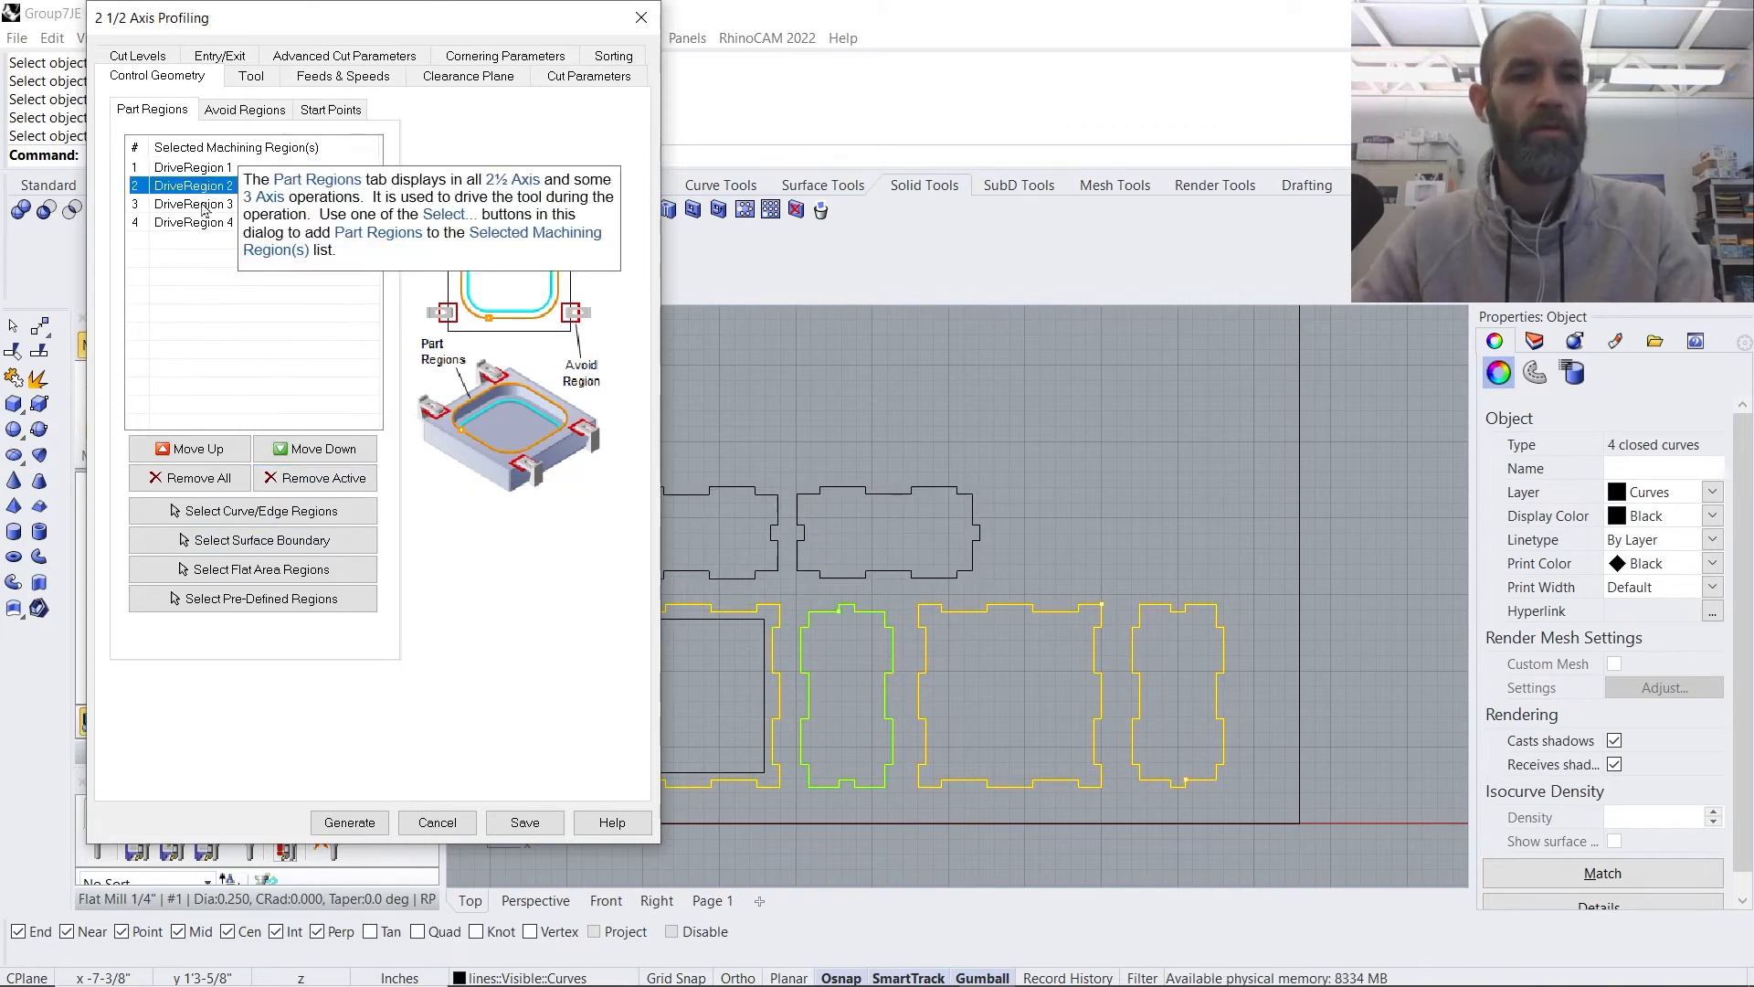
{"action": "left_click", "coordinate": [316, 478]}
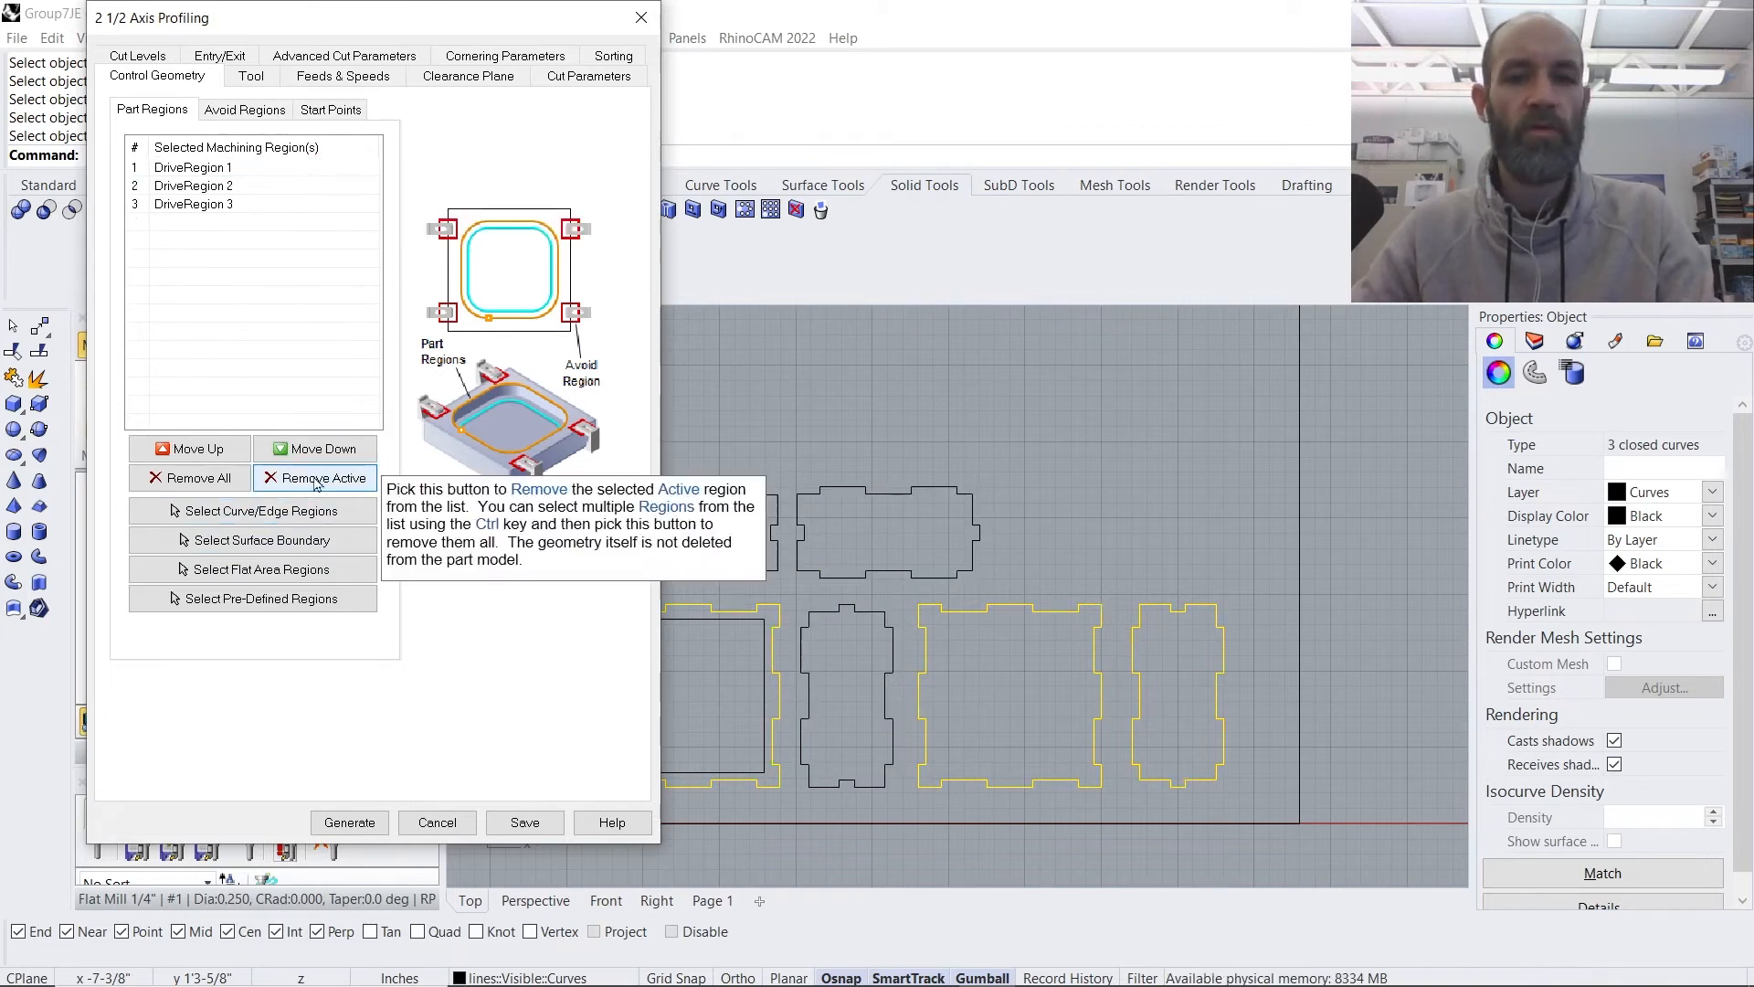
{"action": "left_click", "coordinate": [220, 187]}
{"action": "left_click", "coordinate": [213, 208]}
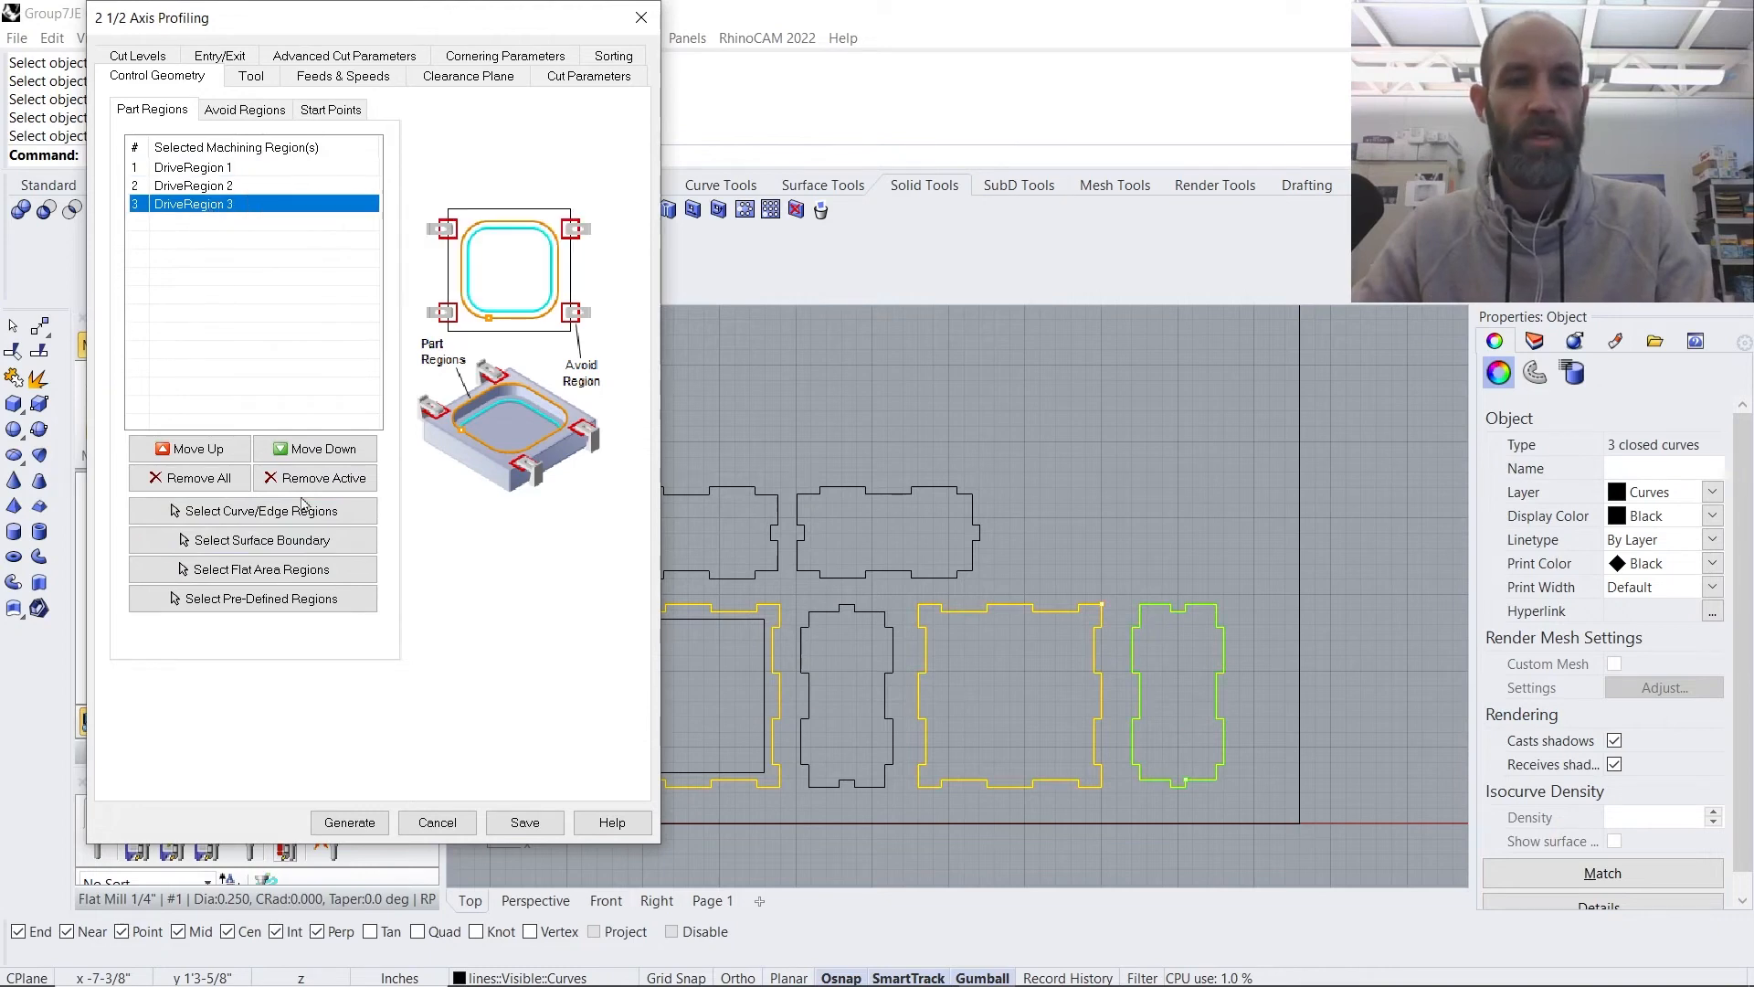
{"action": "left_click", "coordinate": [325, 477]}
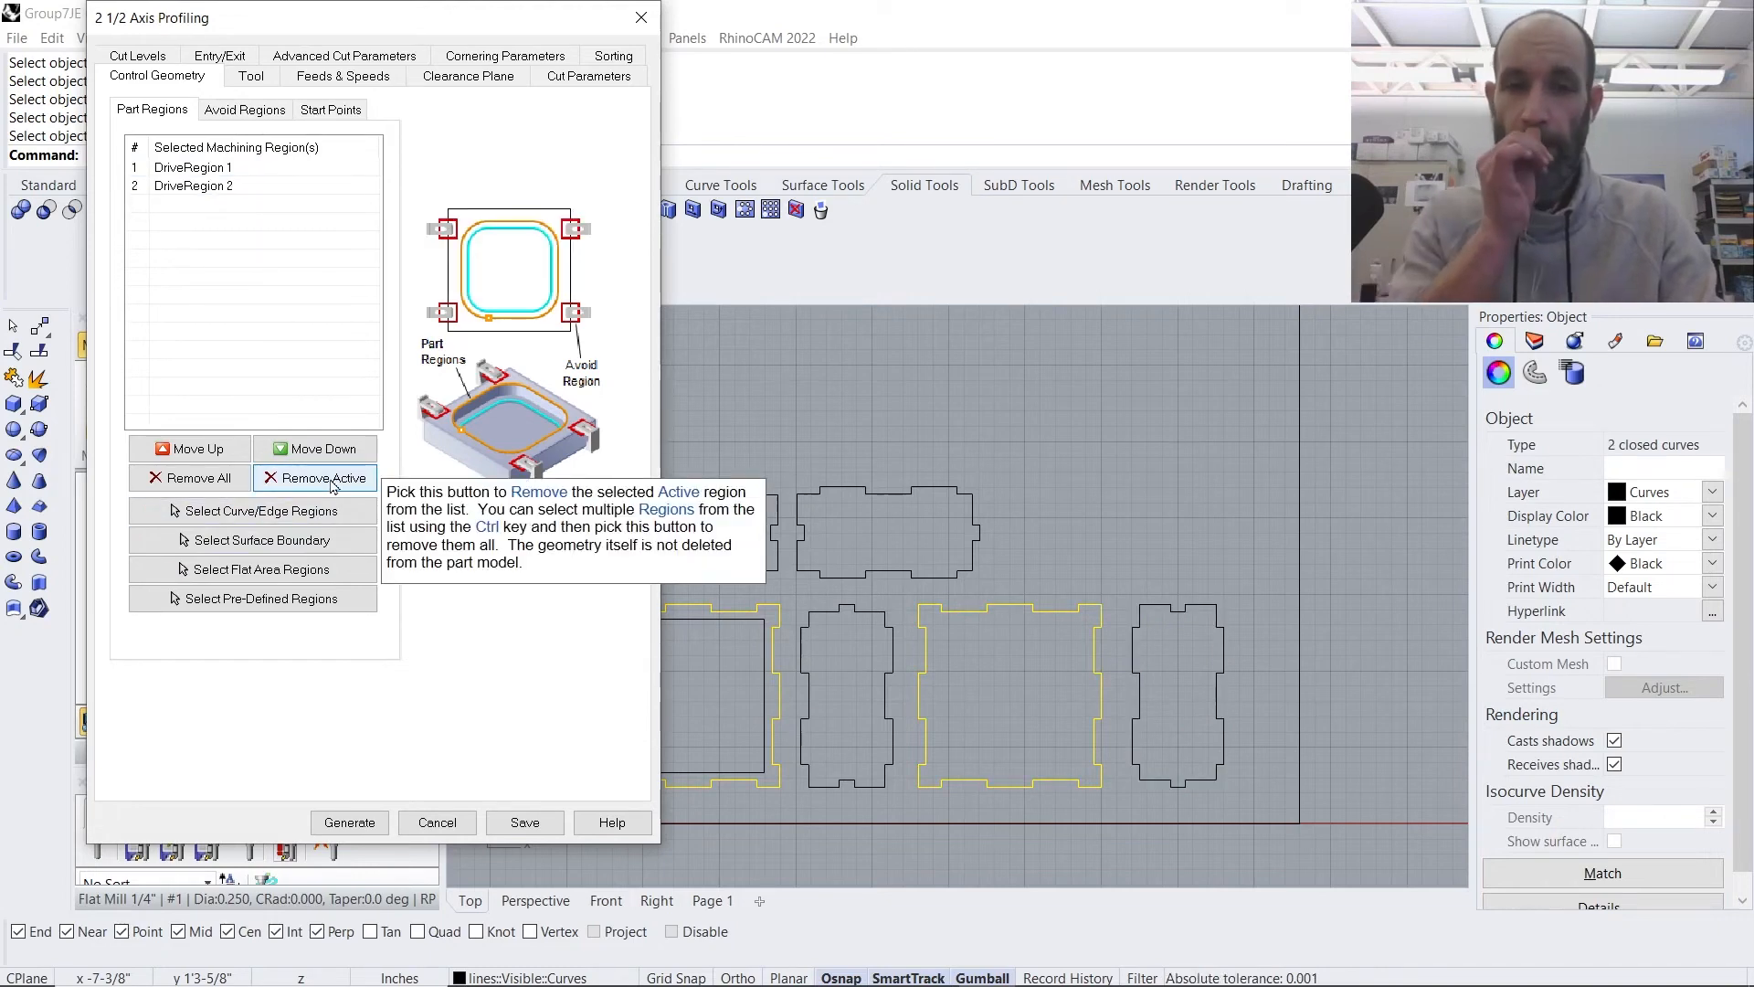
{"action": "left_click", "coordinate": [372, 822]}
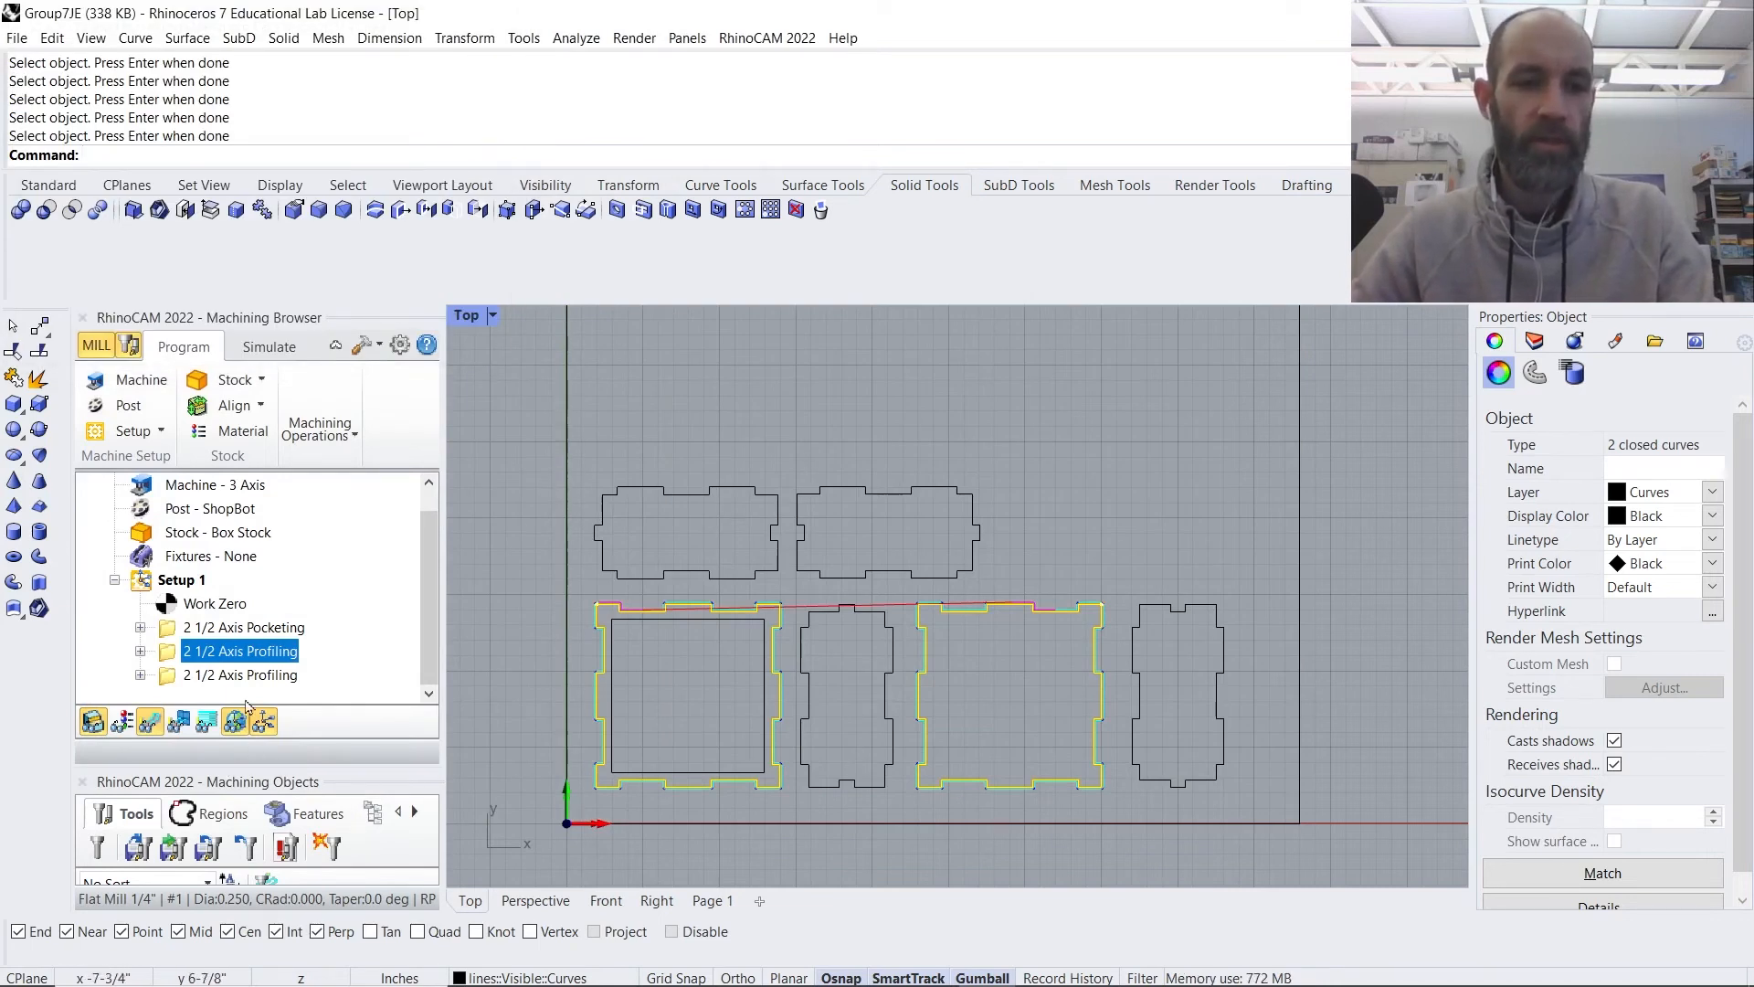
- Rename the first profiling operation as 2 1/2 Axis Profiling LG
{"action": "left_click", "coordinate": [247, 651]}
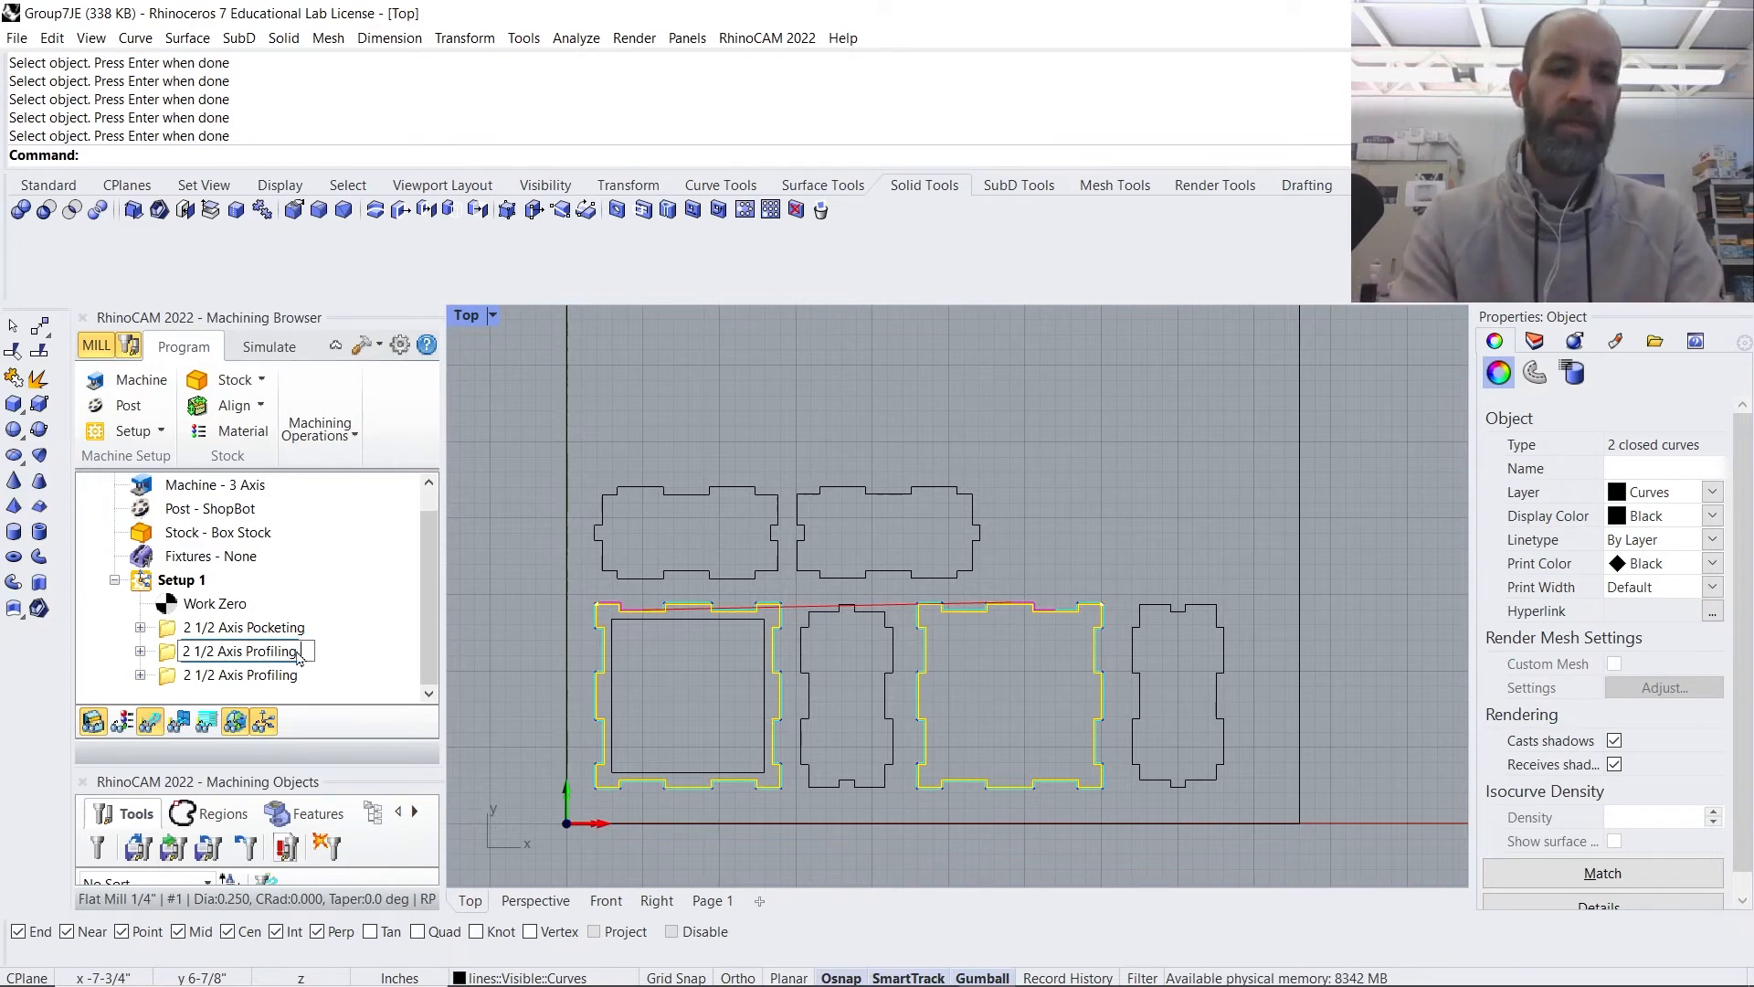
{"action": "type", "text": "LG"}
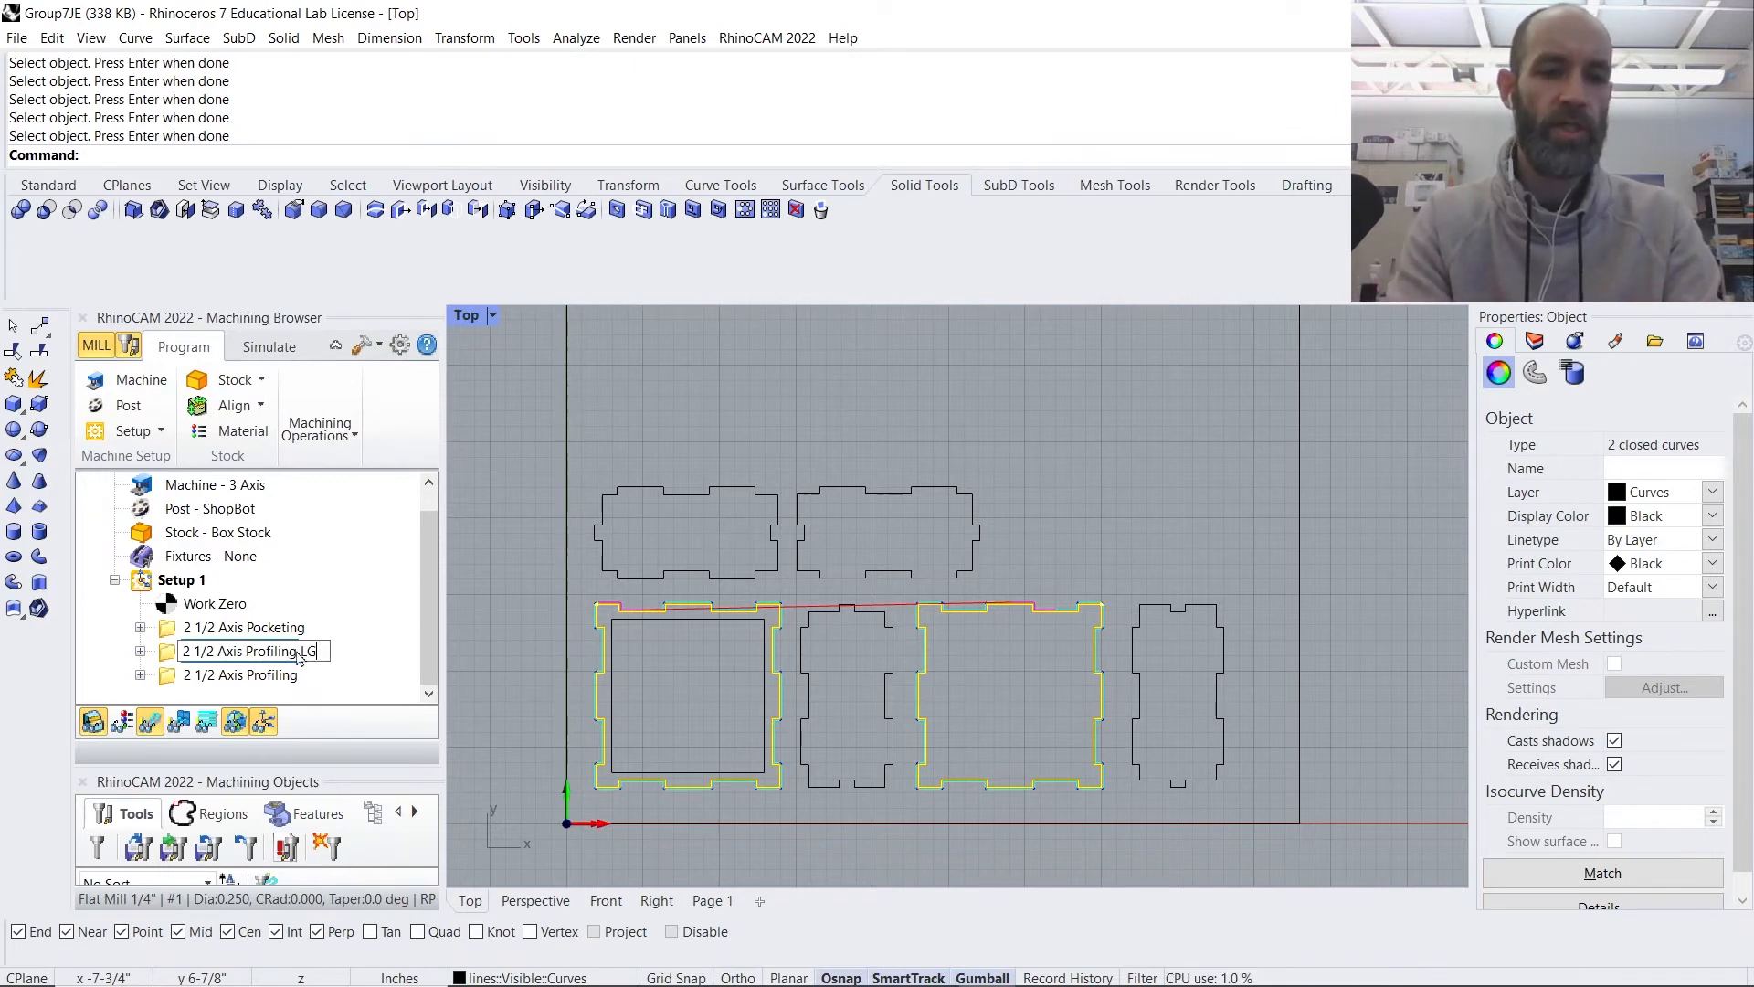
{"action": "key", "text": "Return"}
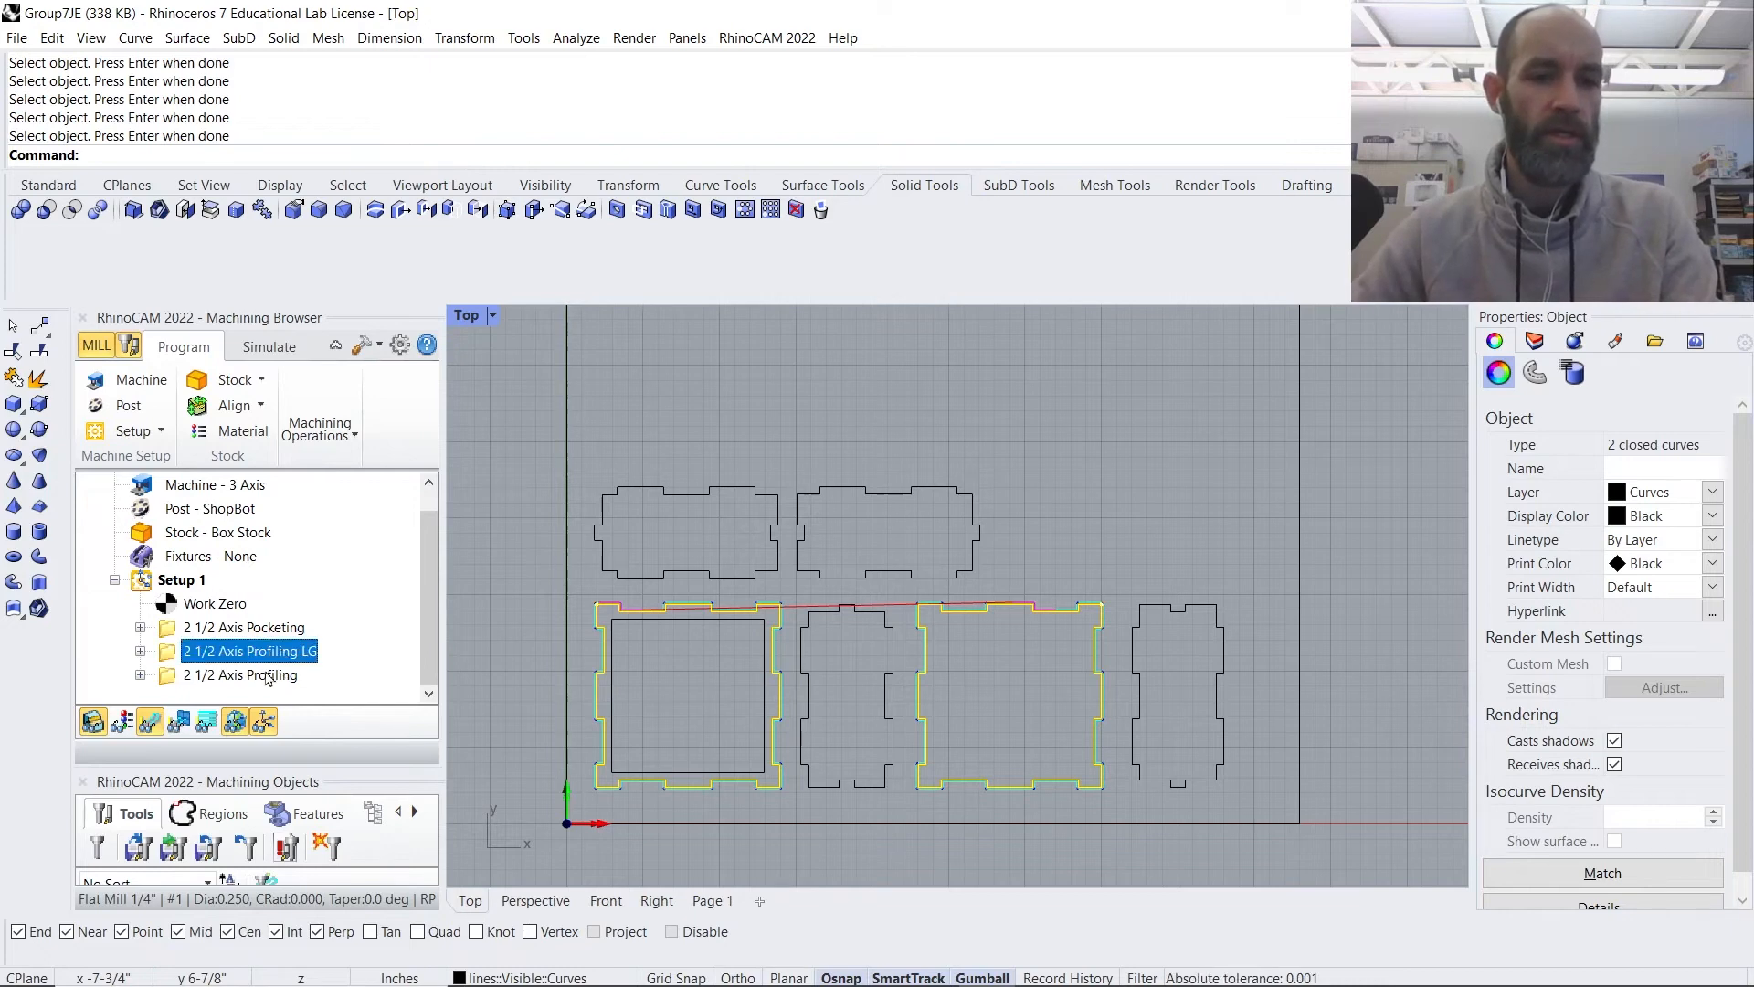
- Remove the two large square parts' regions from the second 2 1/2 Axis Profiling operation
{"action": "left_click", "coordinate": [268, 675]}
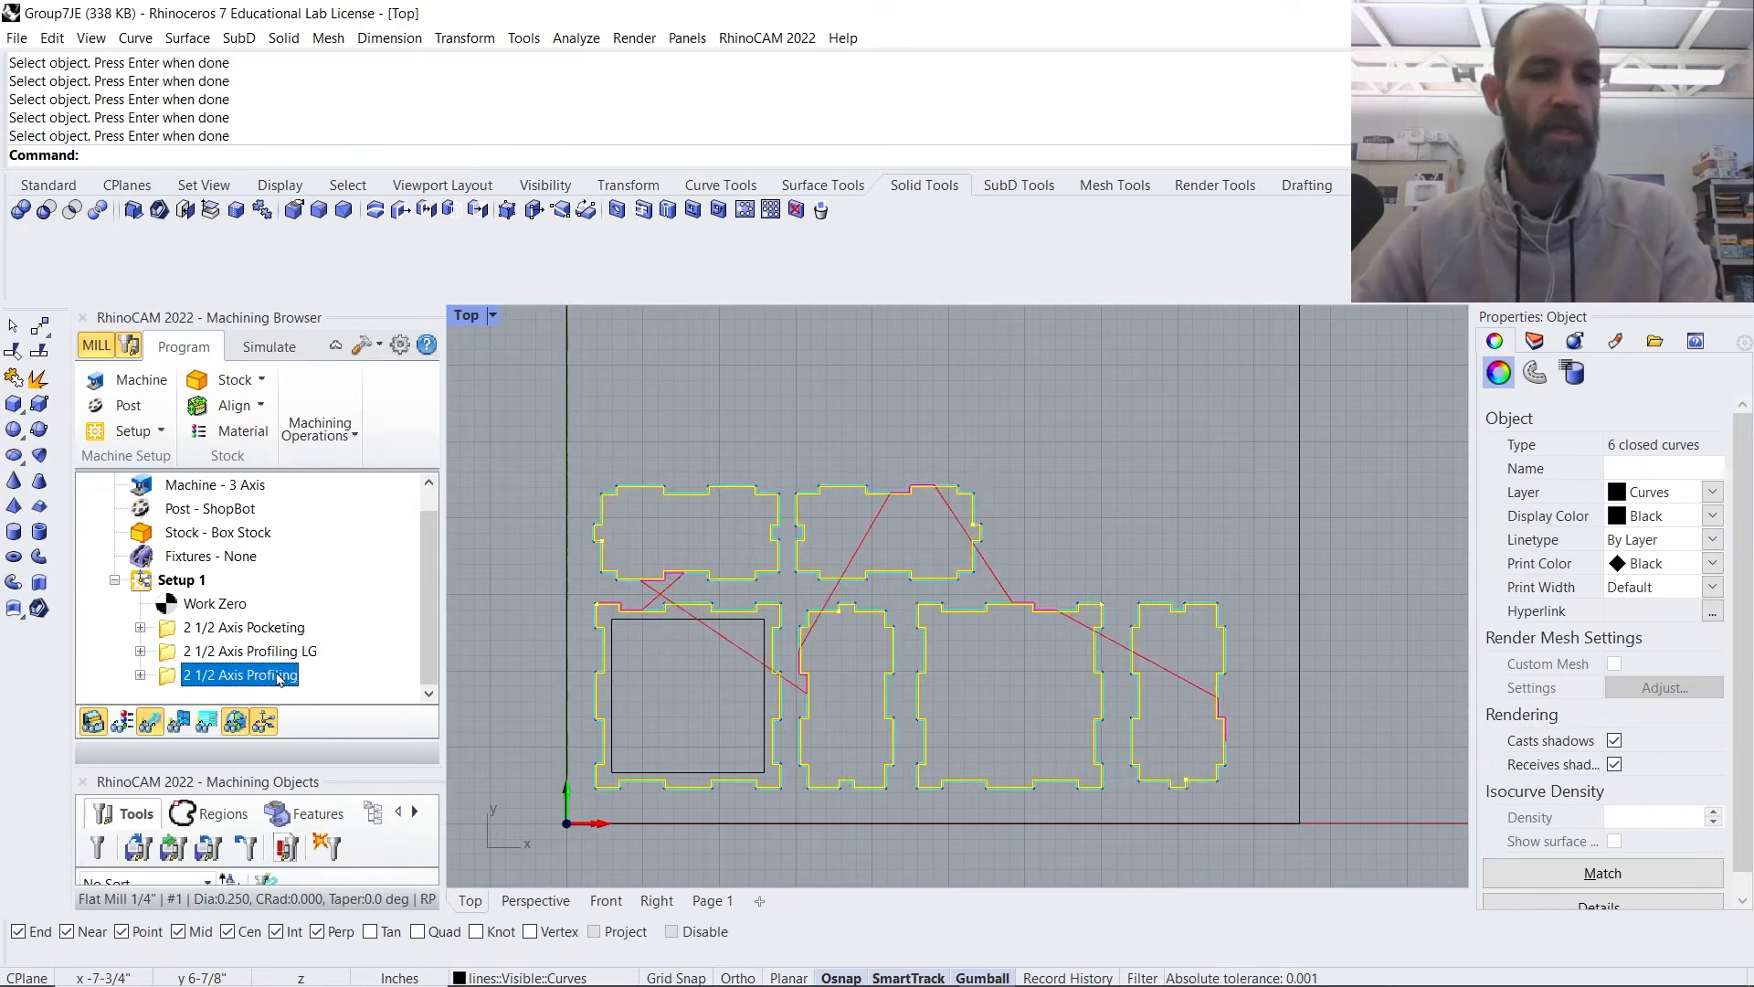
{"action": "double_click", "coordinate": [164, 678]}
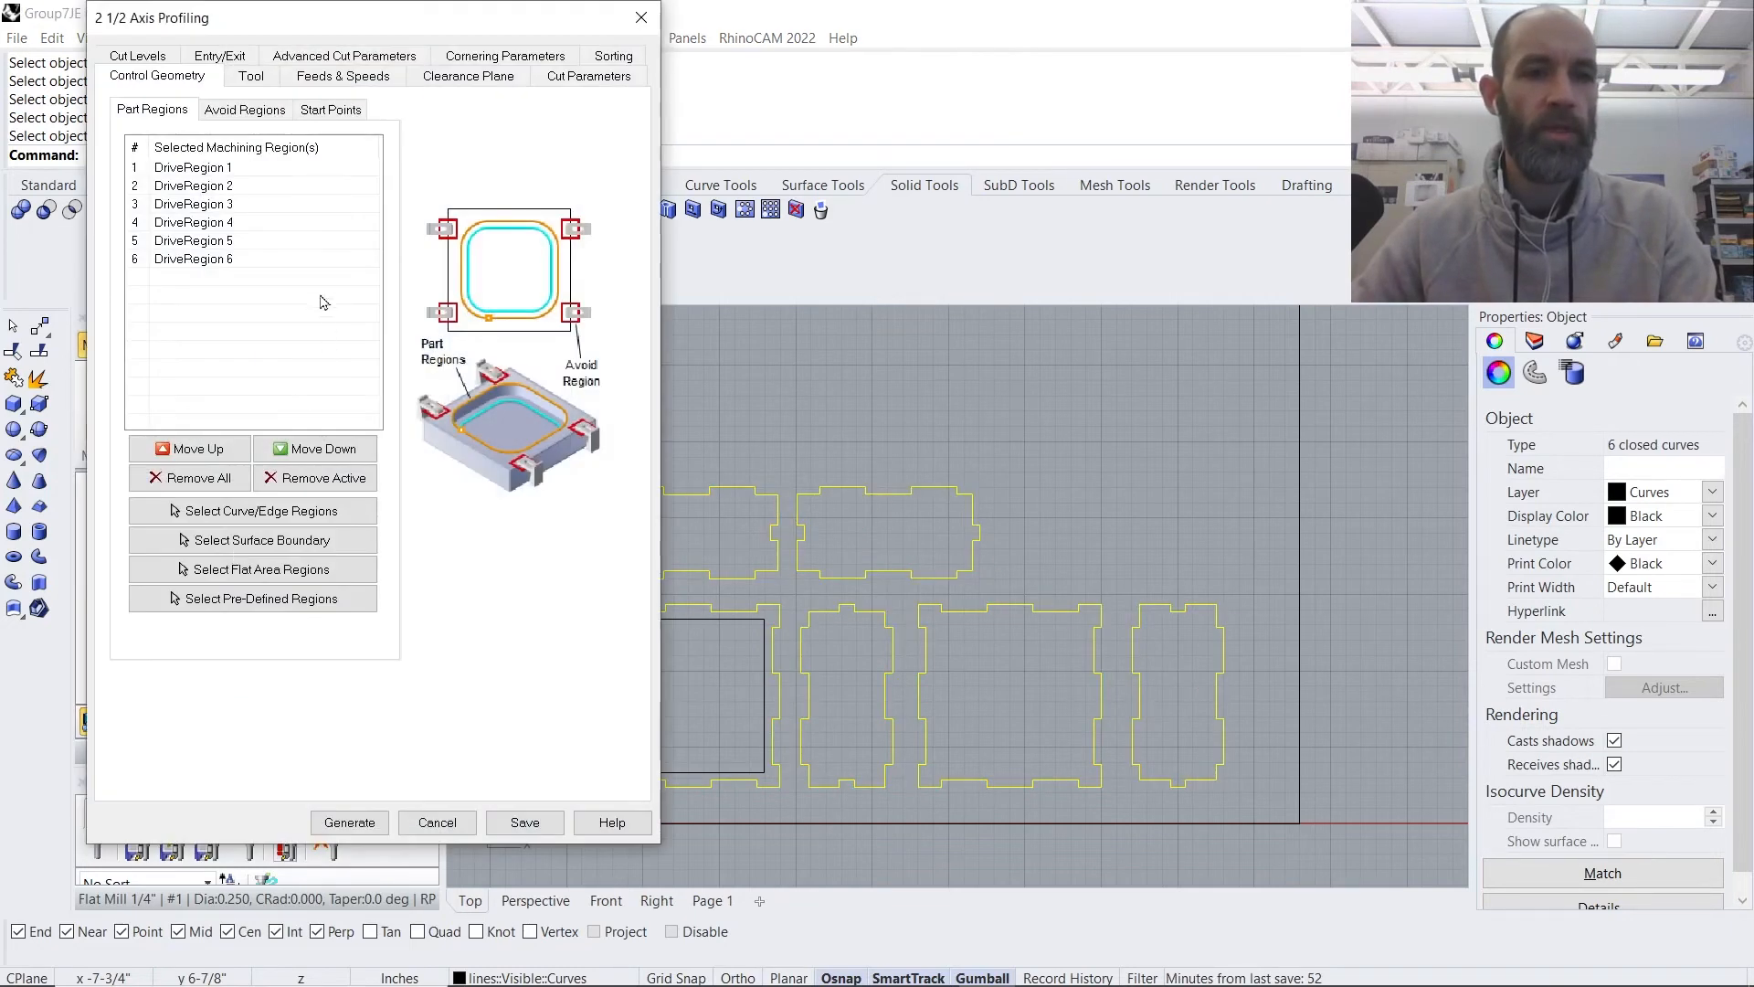
{"action": "left_click", "coordinate": [192, 169]}
{"action": "left_click", "coordinate": [194, 188]}
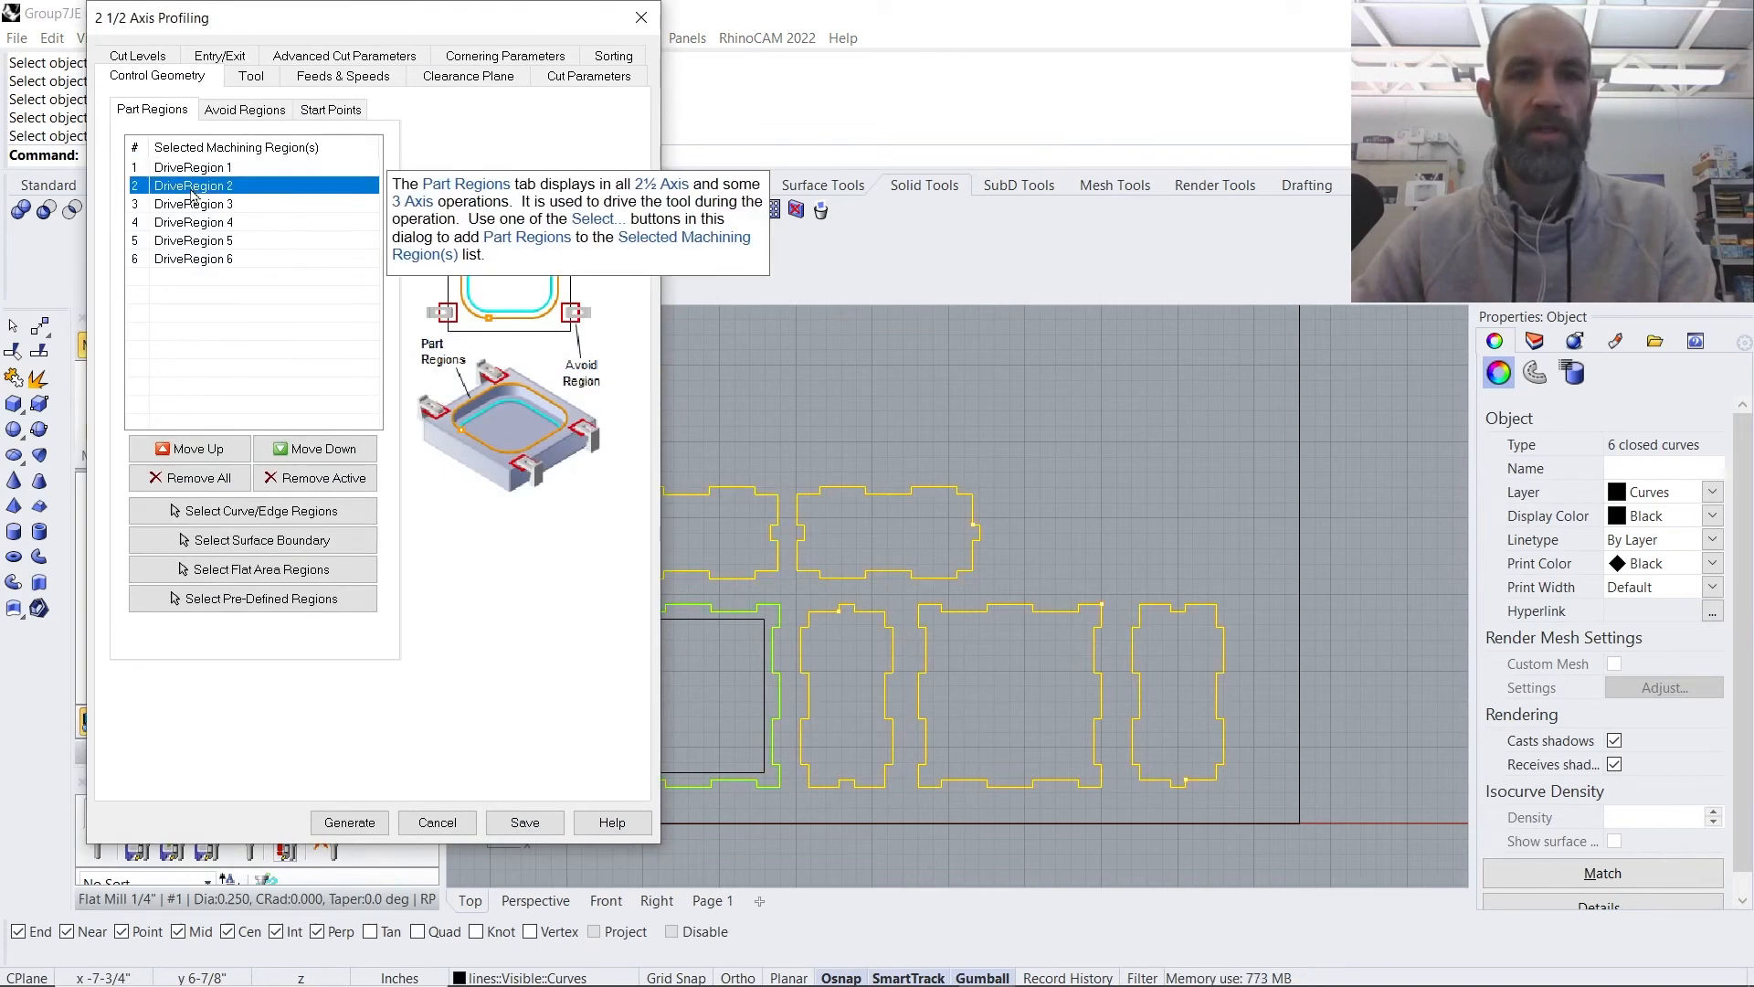
{"action": "left_click", "coordinate": [335, 486]}
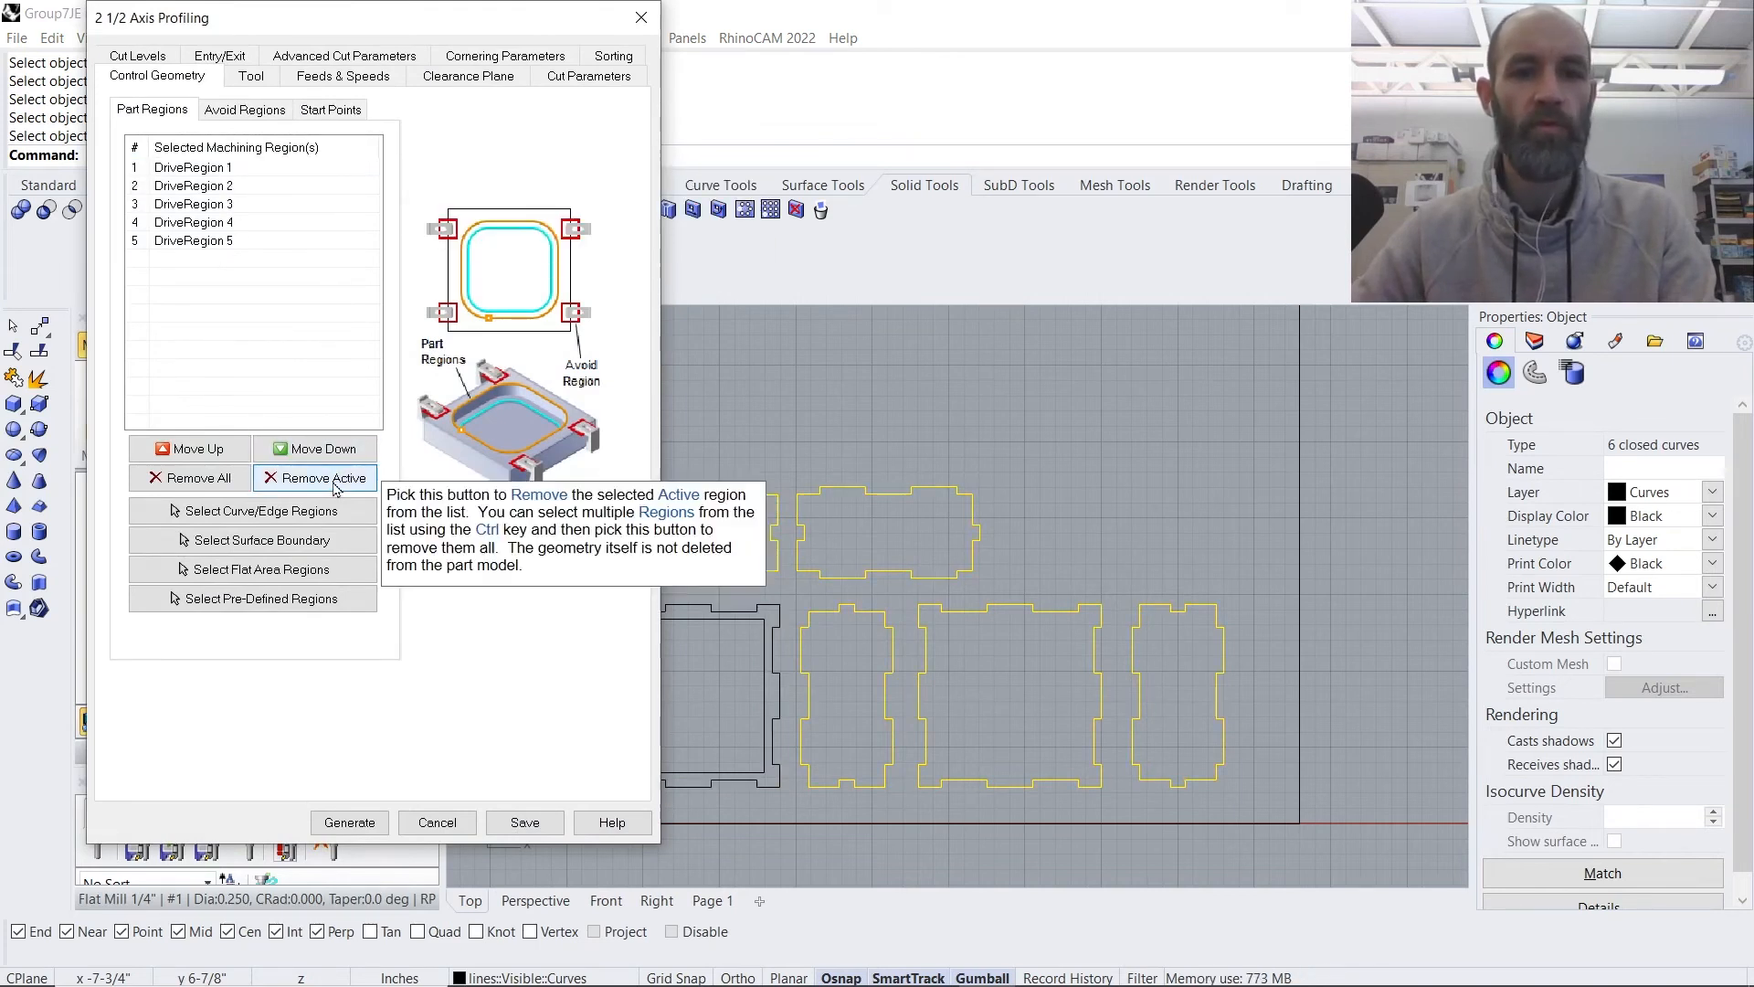
{"action": "left_click", "coordinate": [236, 205]}
{"action": "left_click", "coordinate": [234, 225]}
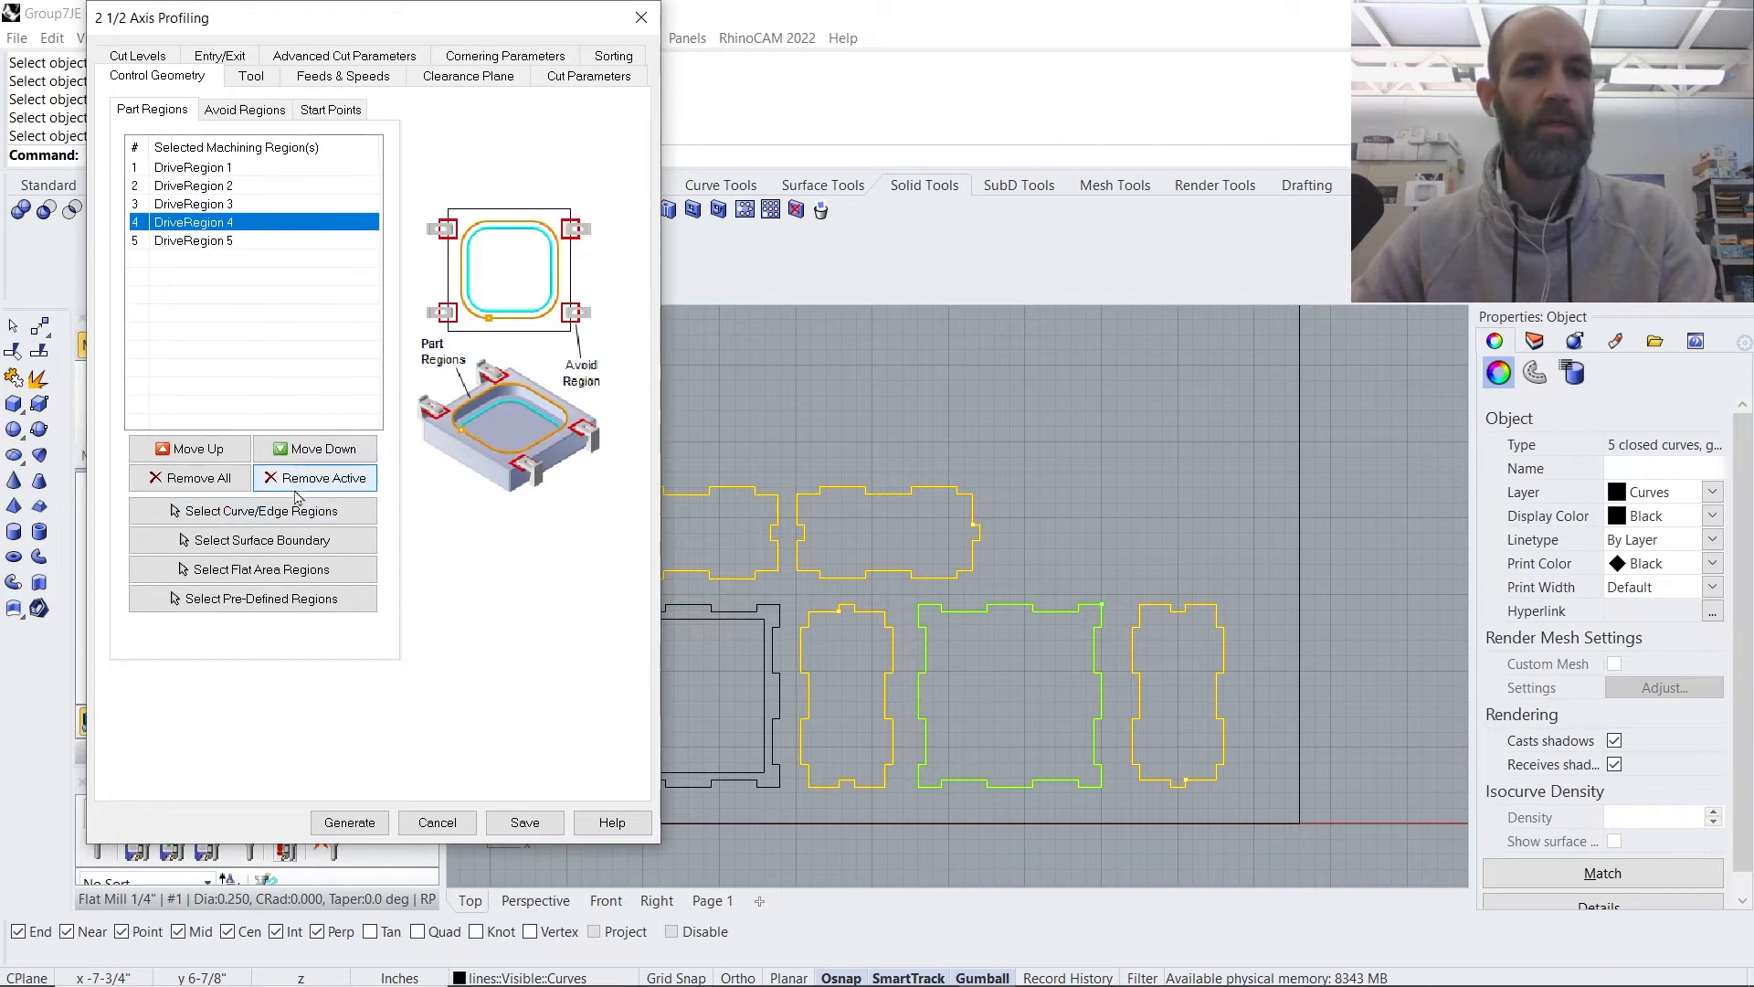
{"action": "left_click", "coordinate": [322, 479]}
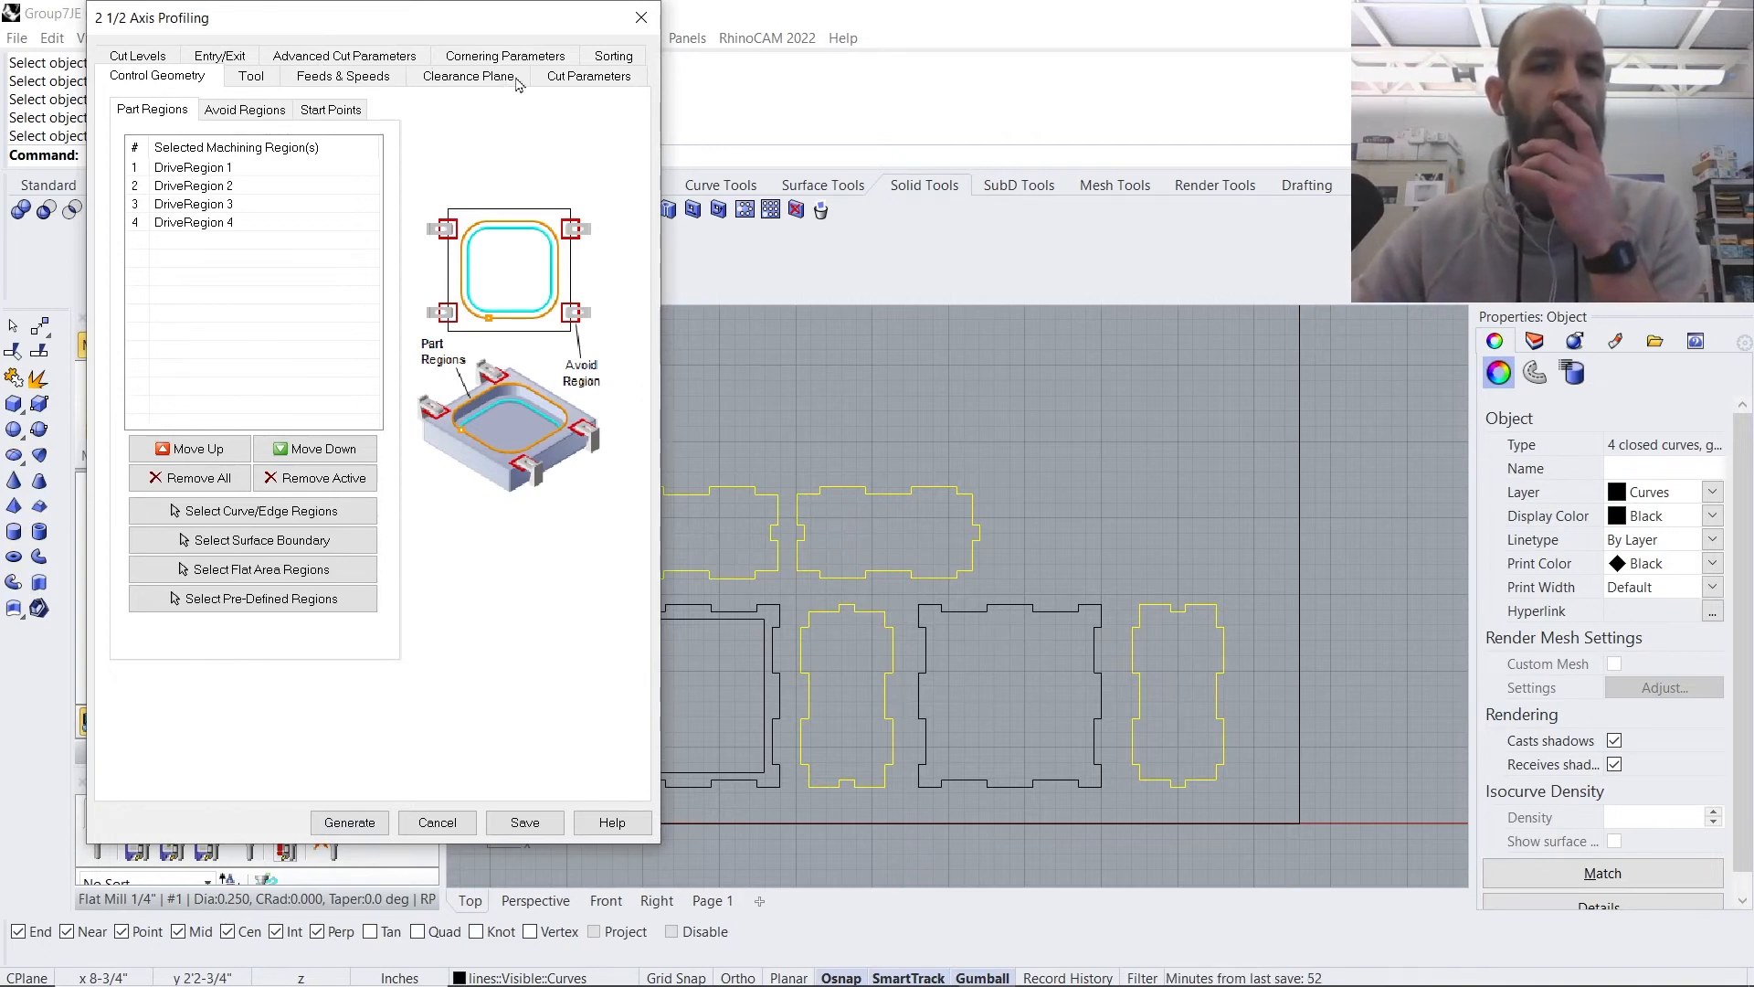
- Turn off the mid-point of longest side as cut start point for the second profiling operation and generate its toolpath
{"action": "left_click", "coordinate": [586, 79]}
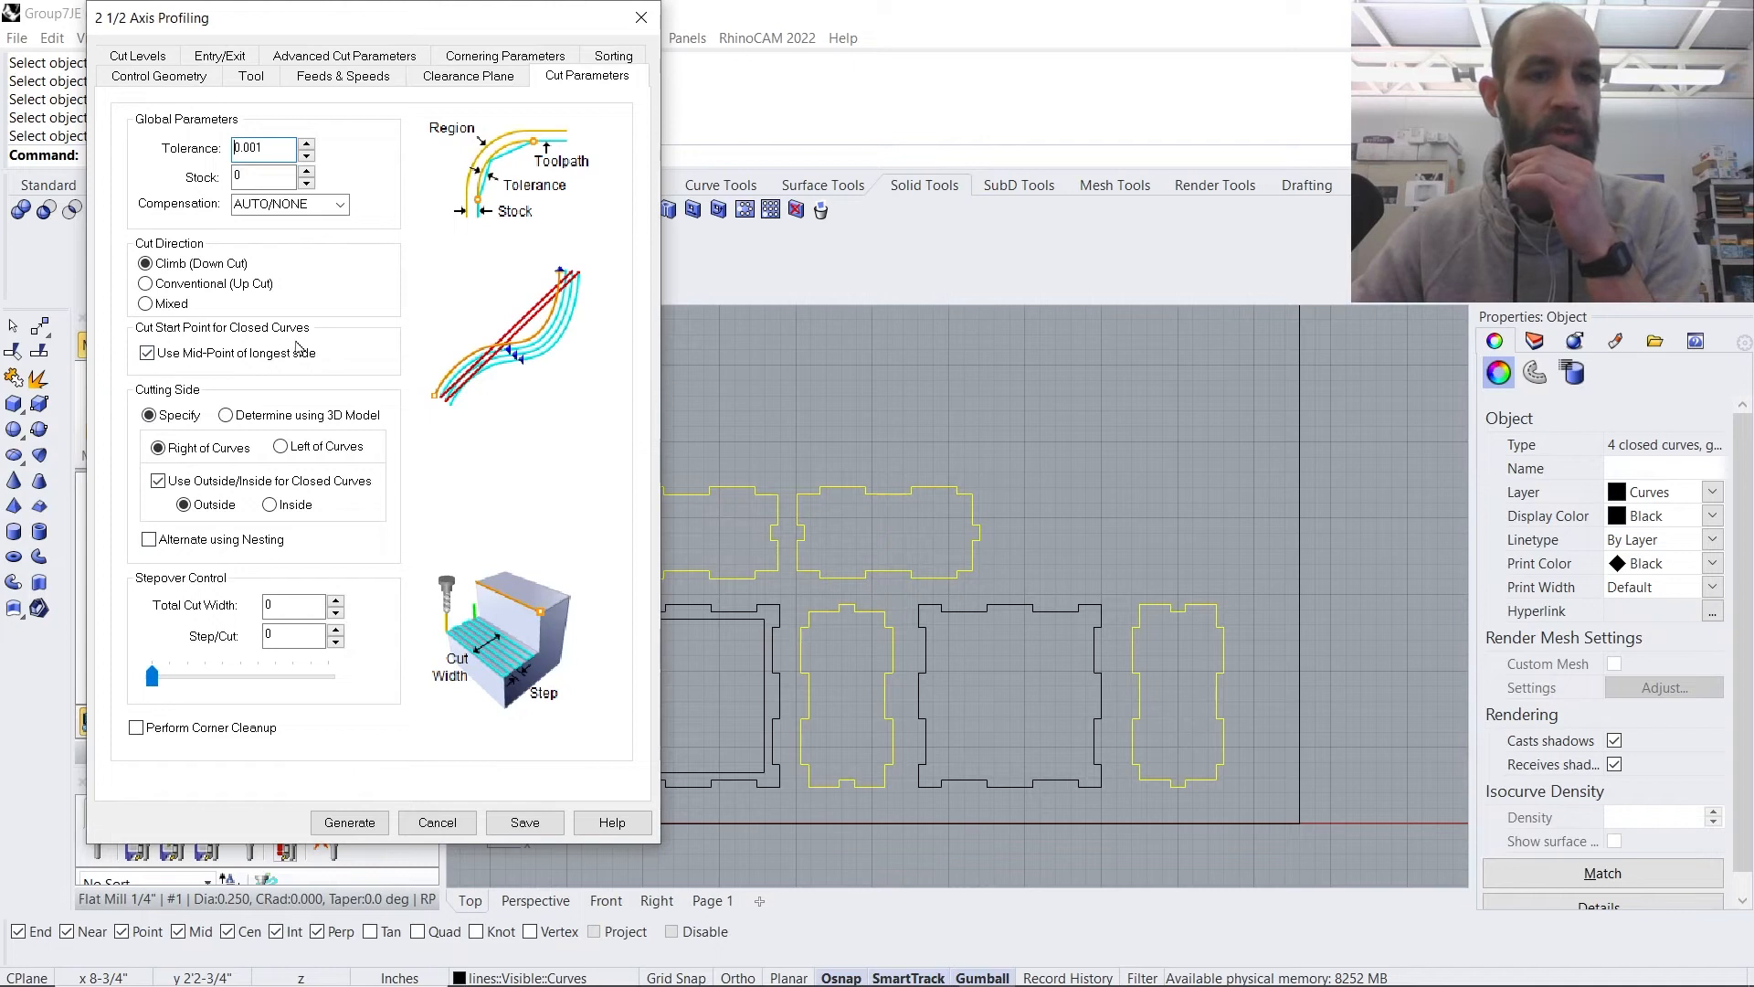
{"action": "left_click", "coordinate": [149, 357]}
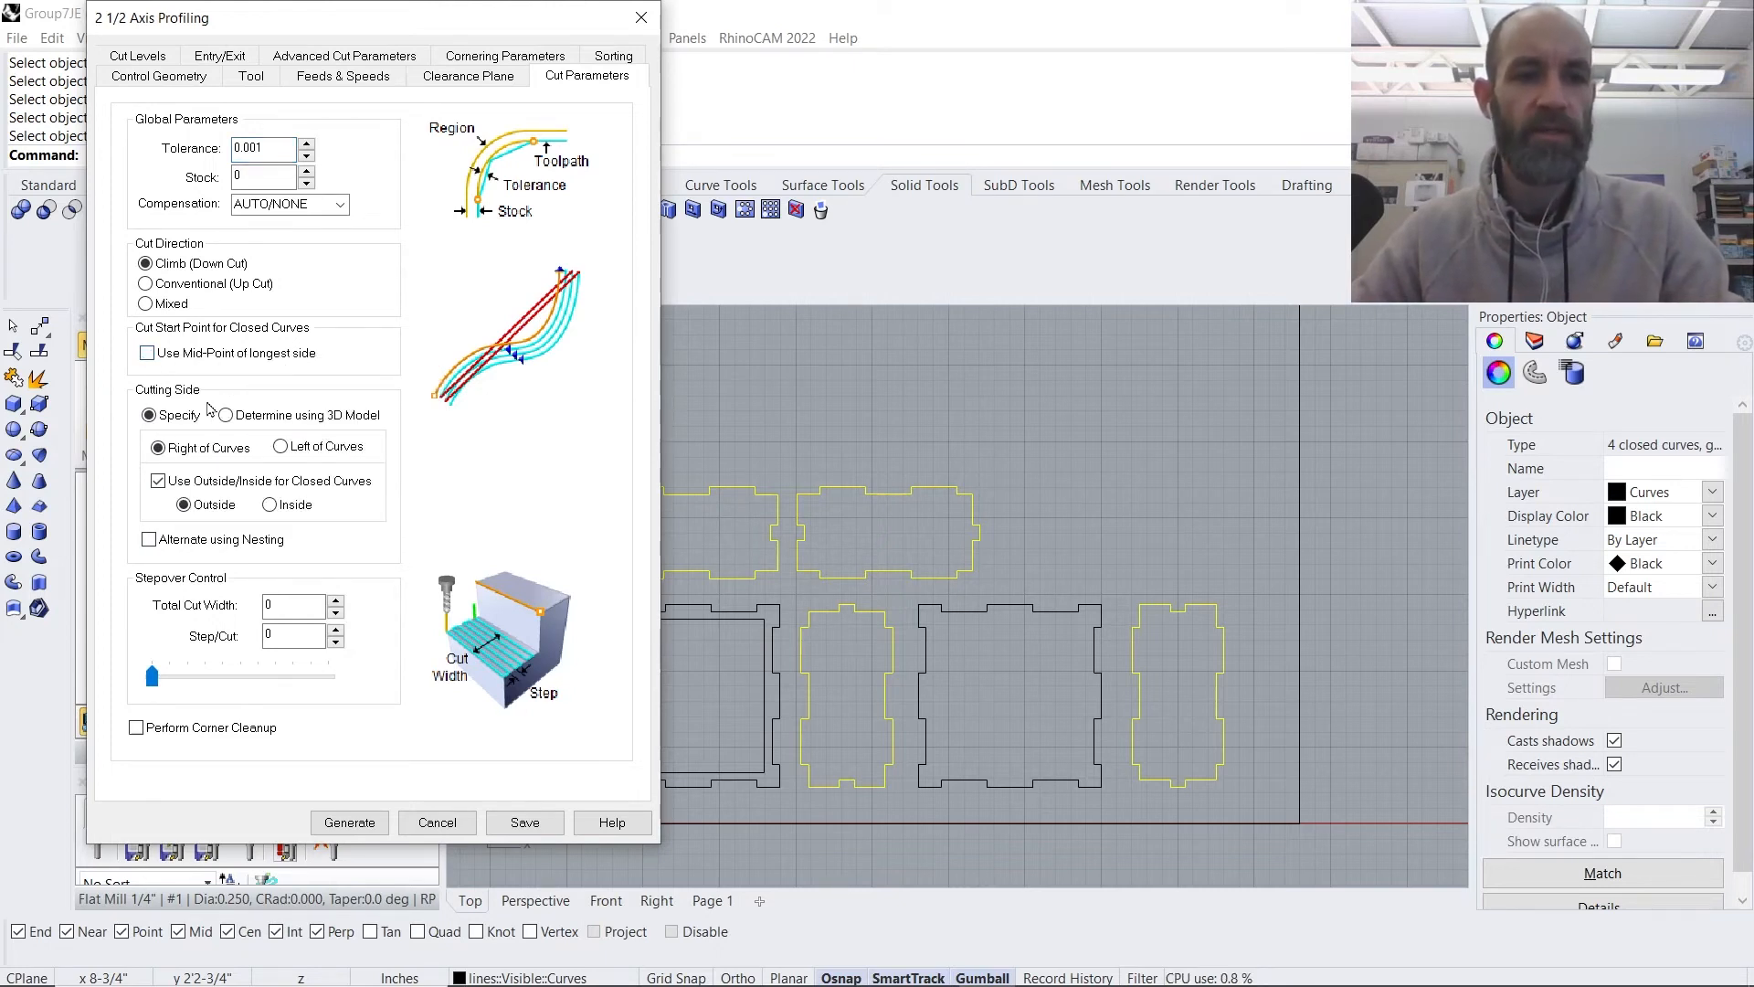
{"action": "left_click", "coordinate": [355, 826]}
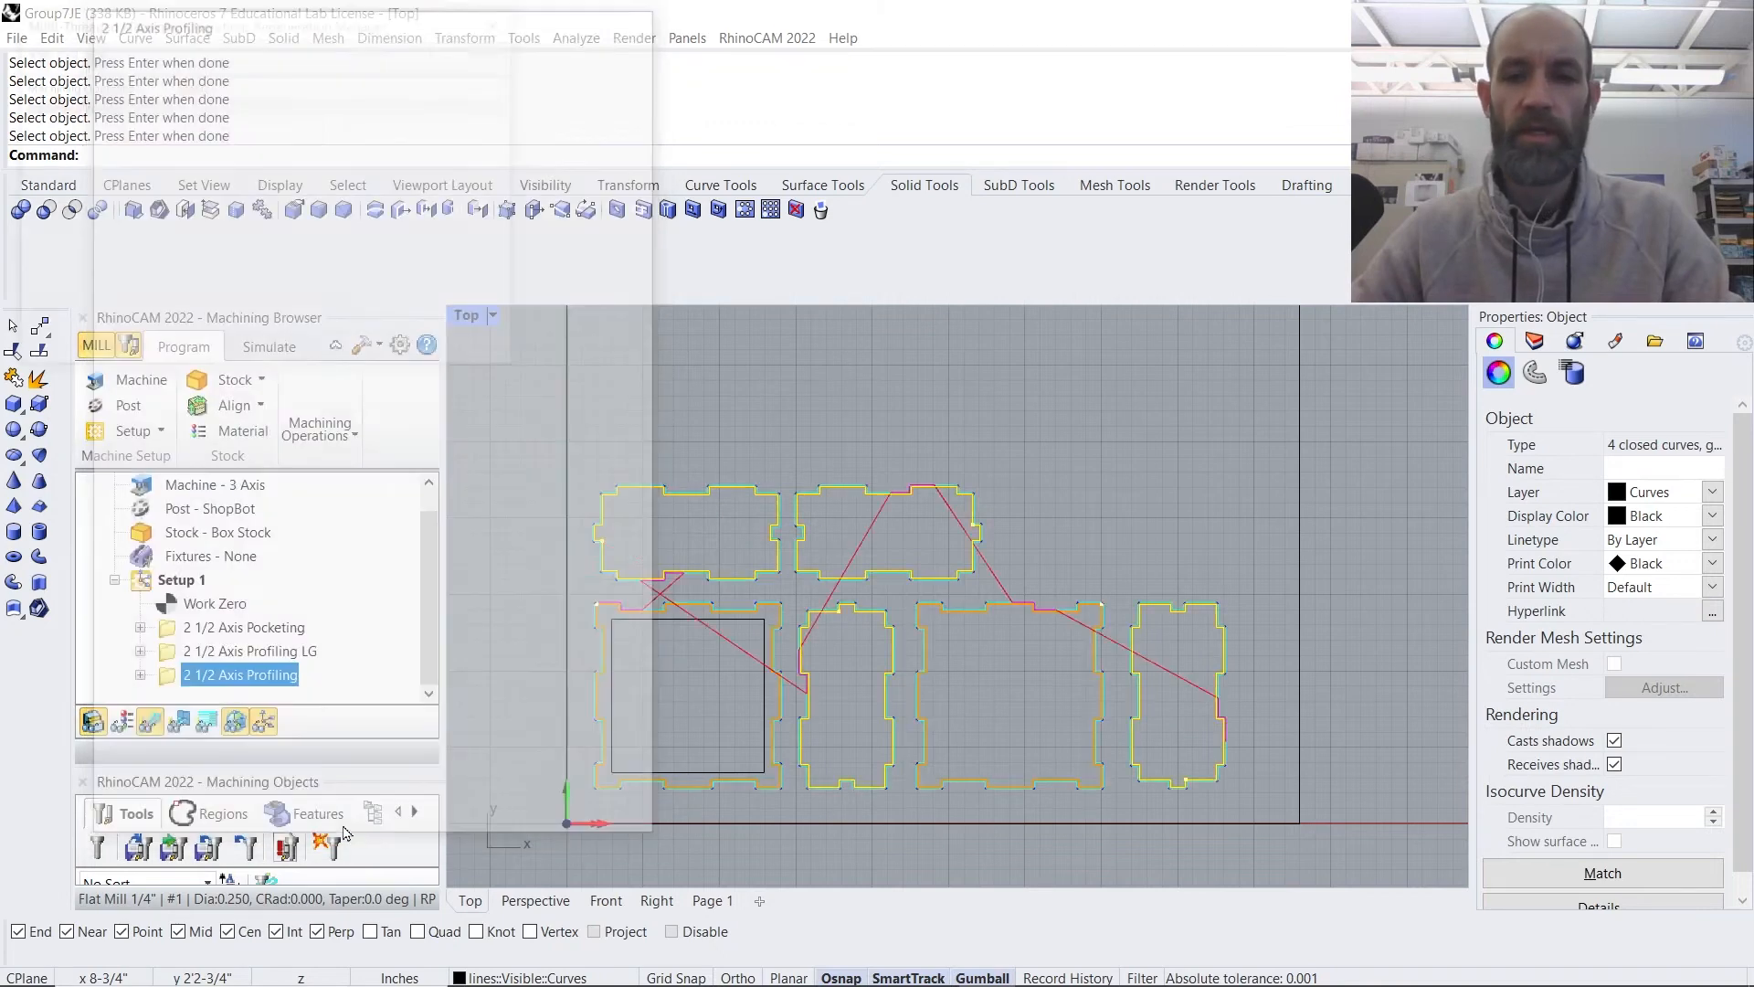
{"action": "scroll", "coordinate": [897, 834], "scroll_direction": "up", "scroll_amount": 5}
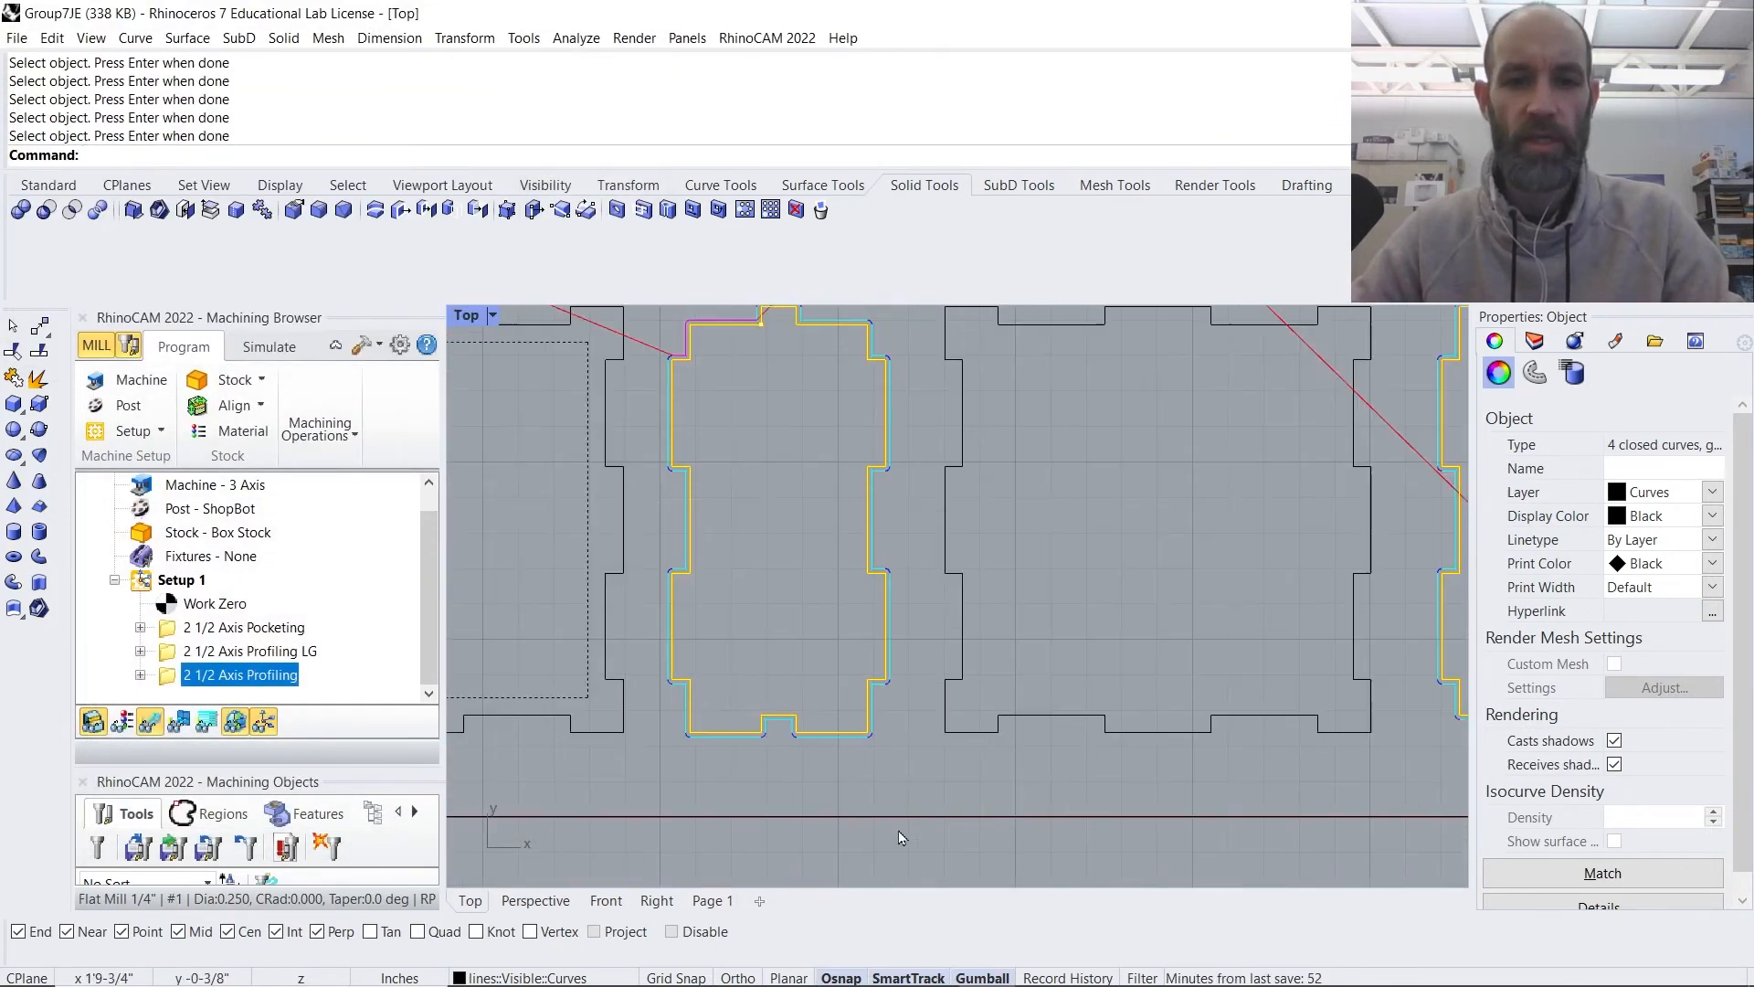
{"action": "scroll", "coordinate": [900, 838], "scroll_direction": "down", "scroll_amount": 3}
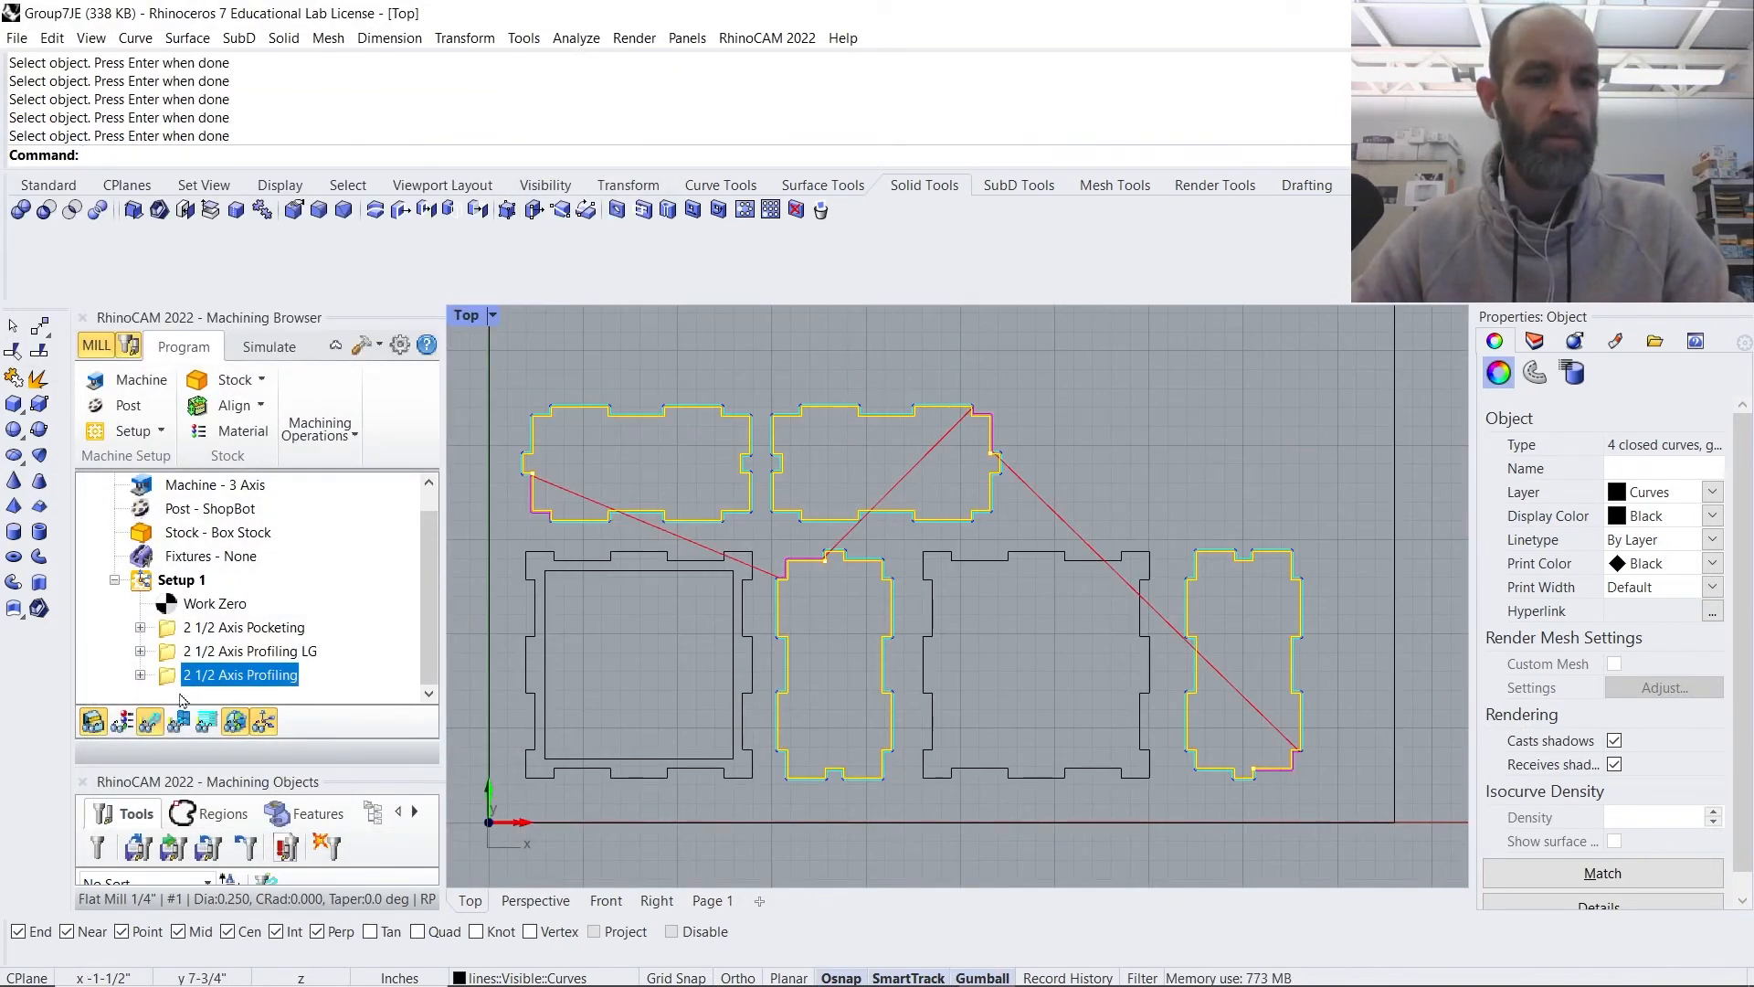
- Rename the second profiling operation as 2 1/2 Axis Profiling SM
{"action": "left_click", "coordinate": [265, 678]}
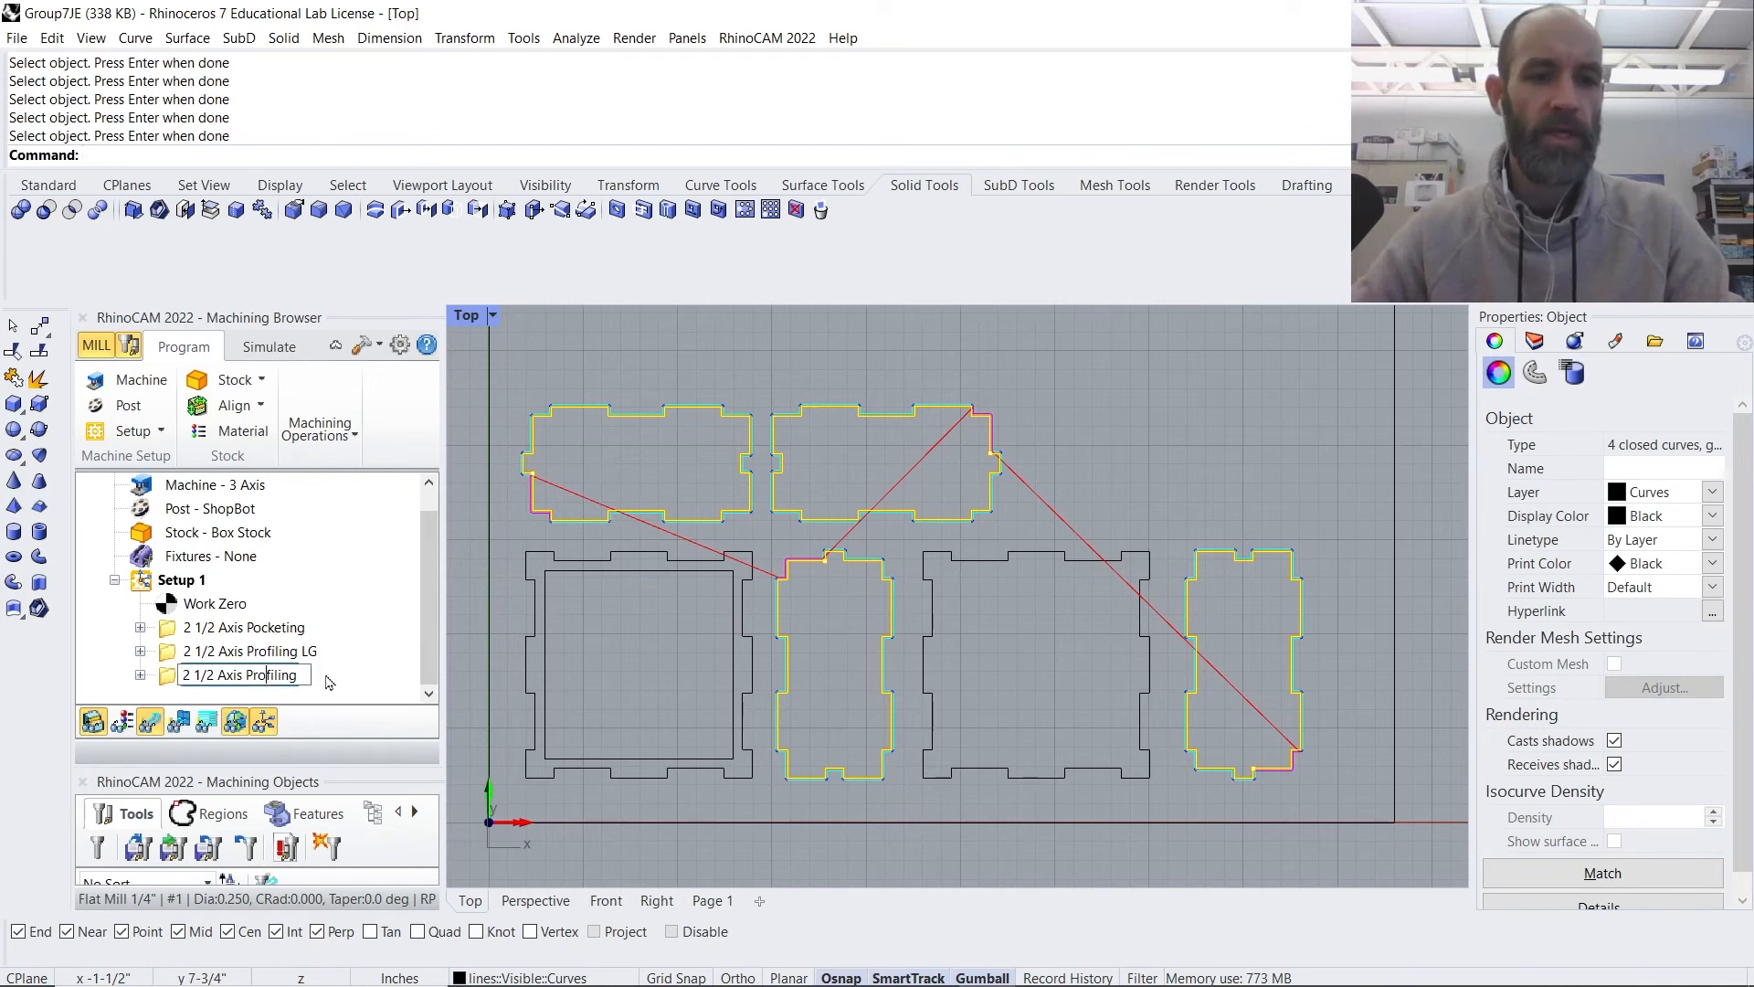
{"action": "key", "text": "End"}
{"action": "type", "text": "S"}
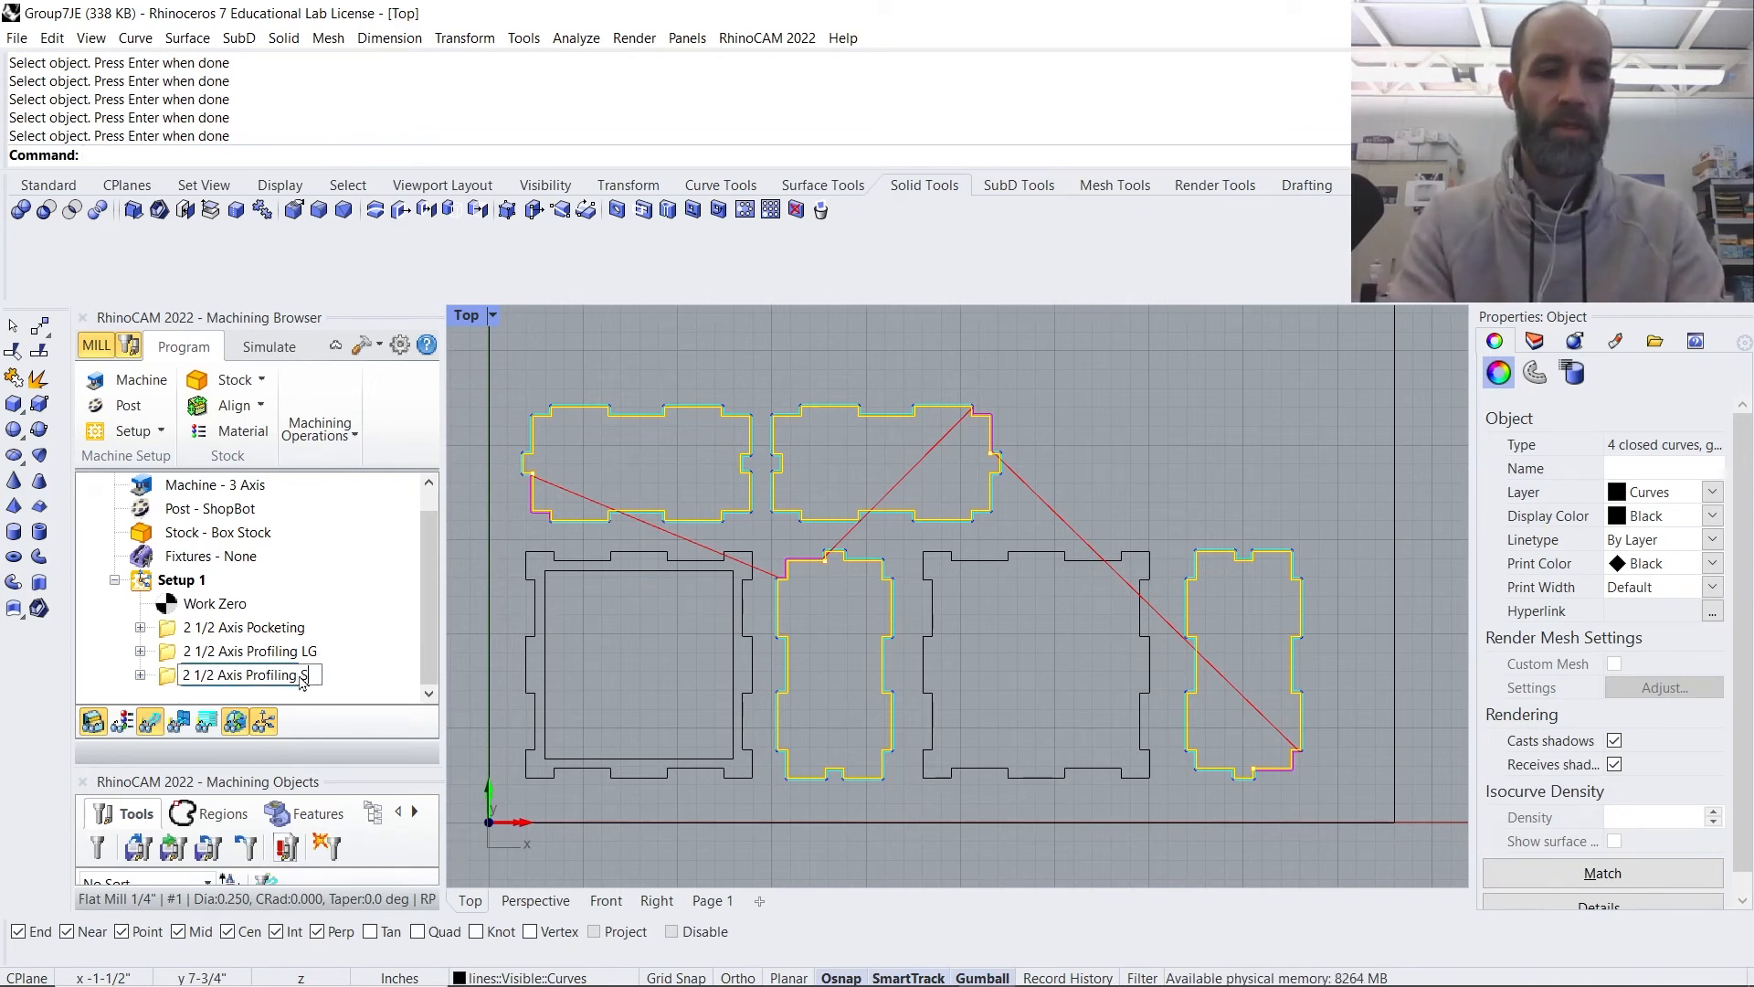
{"action": "key", "text": "Return"}
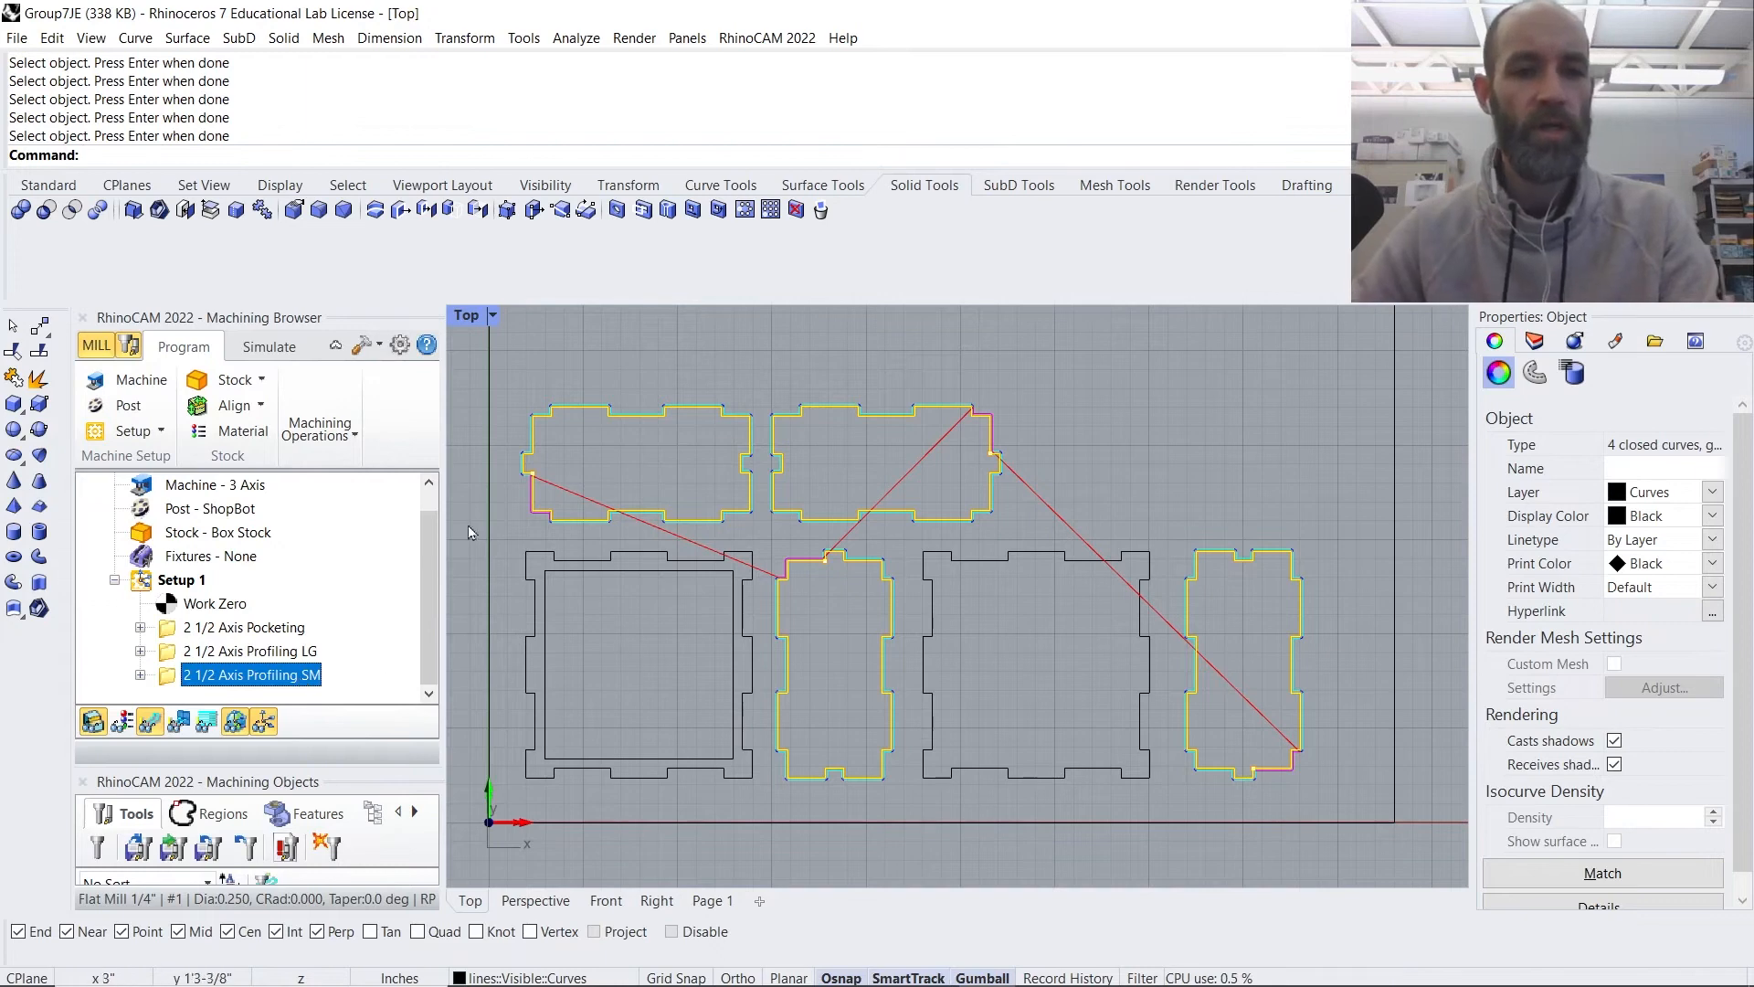
- Check the toolpaths of the pocketing, Profiling LG and Profiling SM operations, and simulate all of Setup 1
{"action": "left_click", "coordinate": [254, 629]}
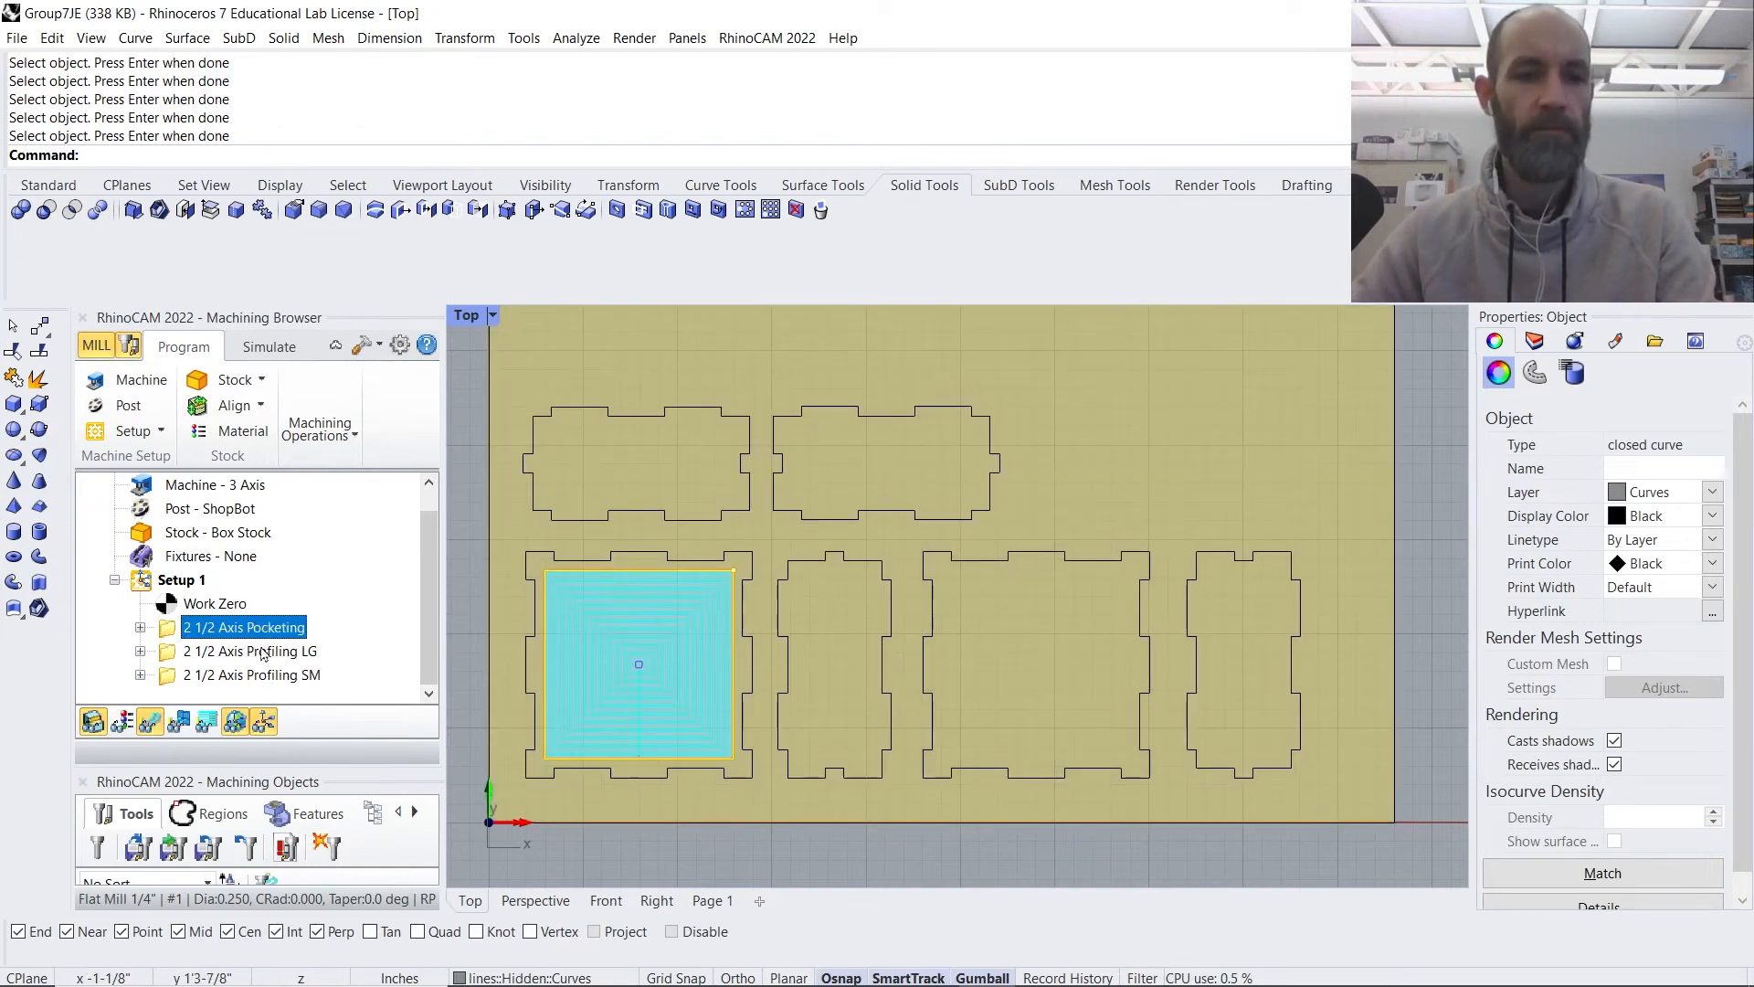
{"action": "left_click", "coordinate": [263, 651]}
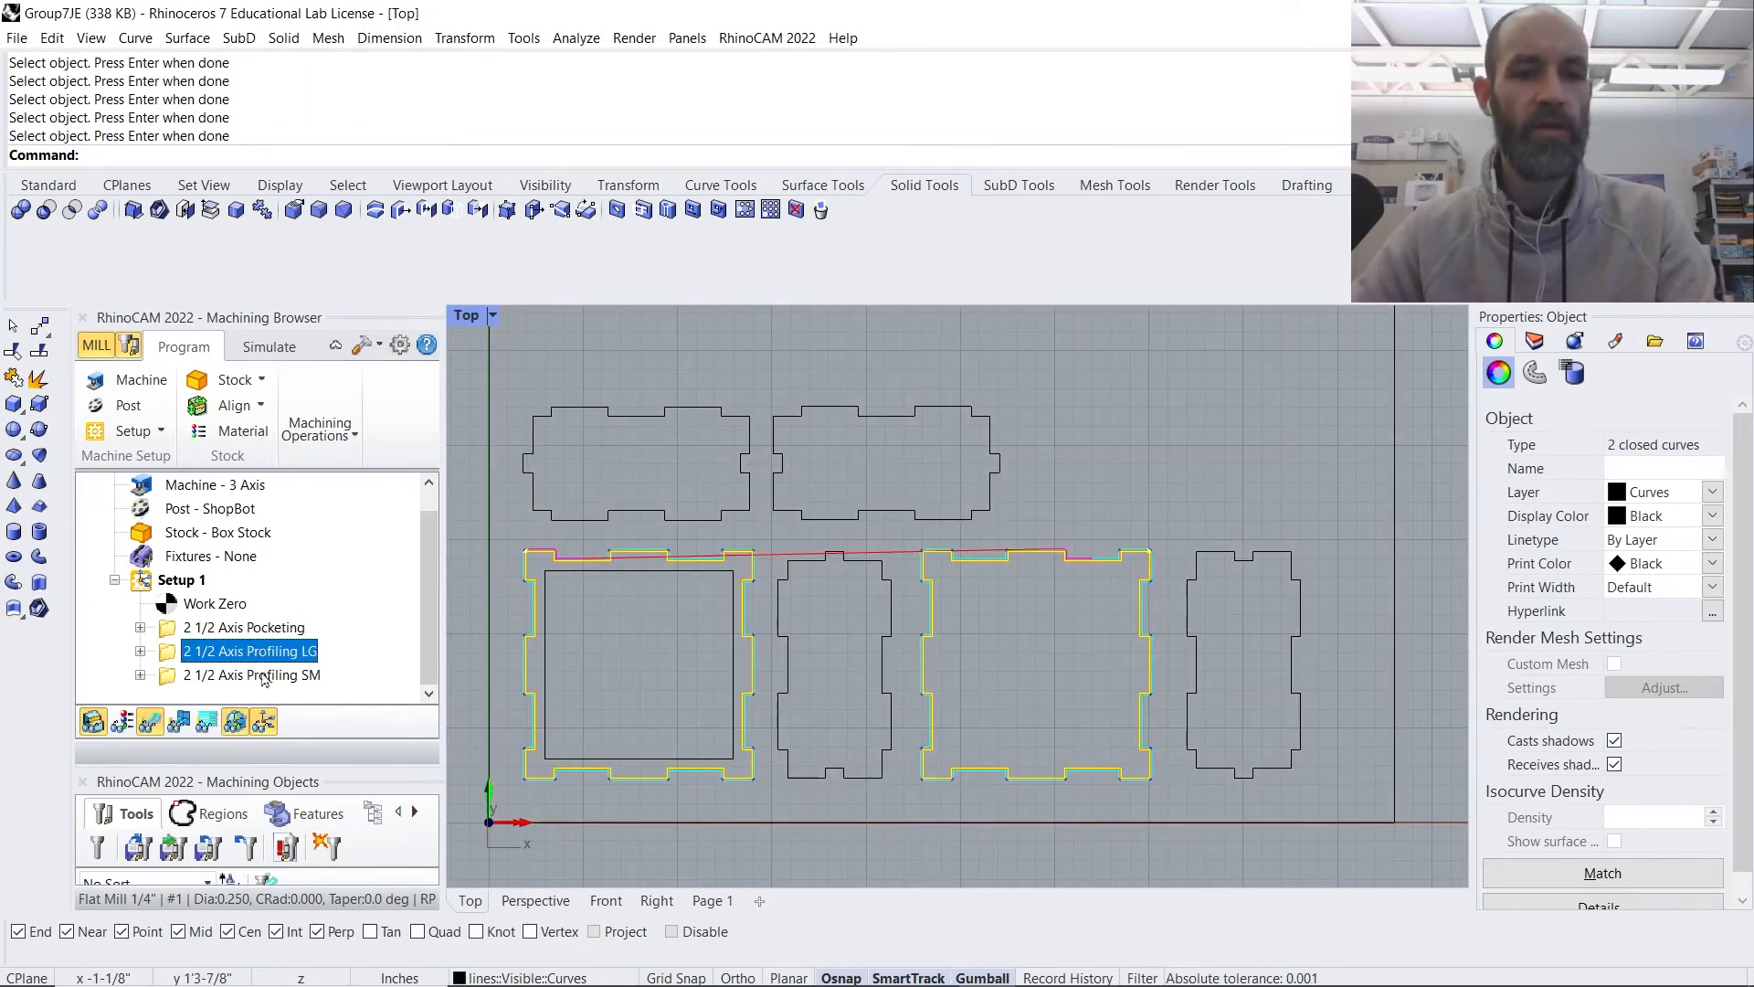
{"action": "left_click", "coordinate": [268, 676]}
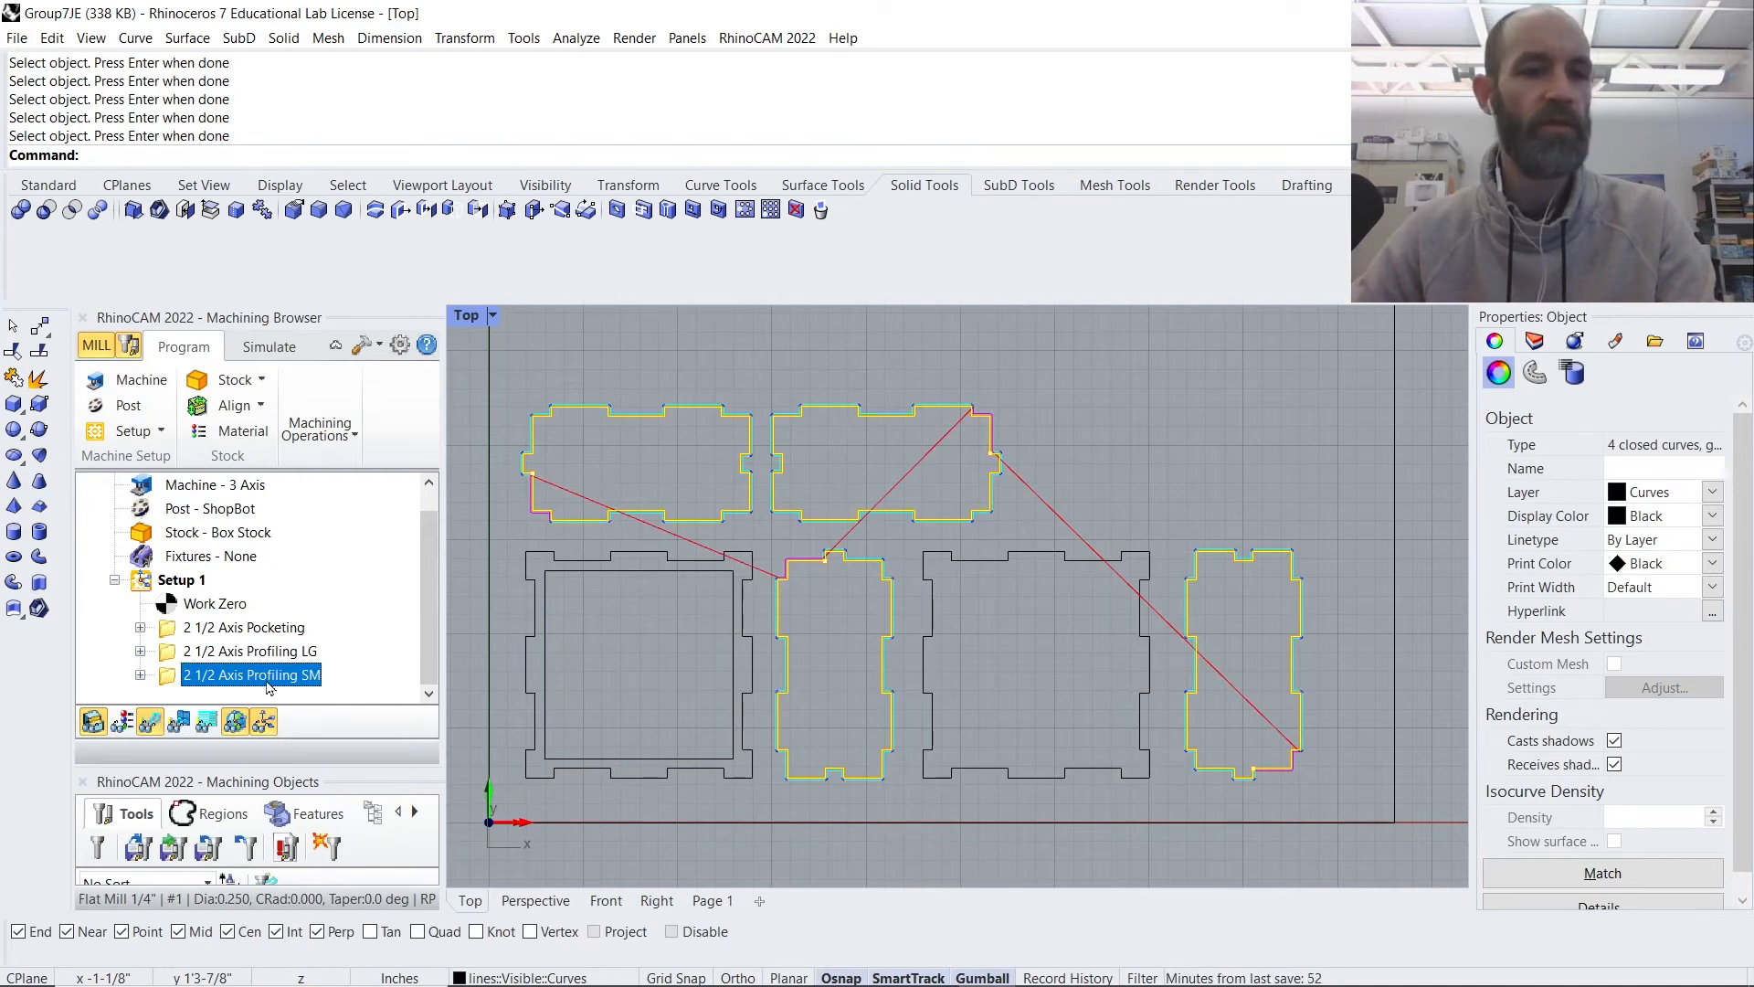
{"action": "right_click", "coordinate": [144, 581]}
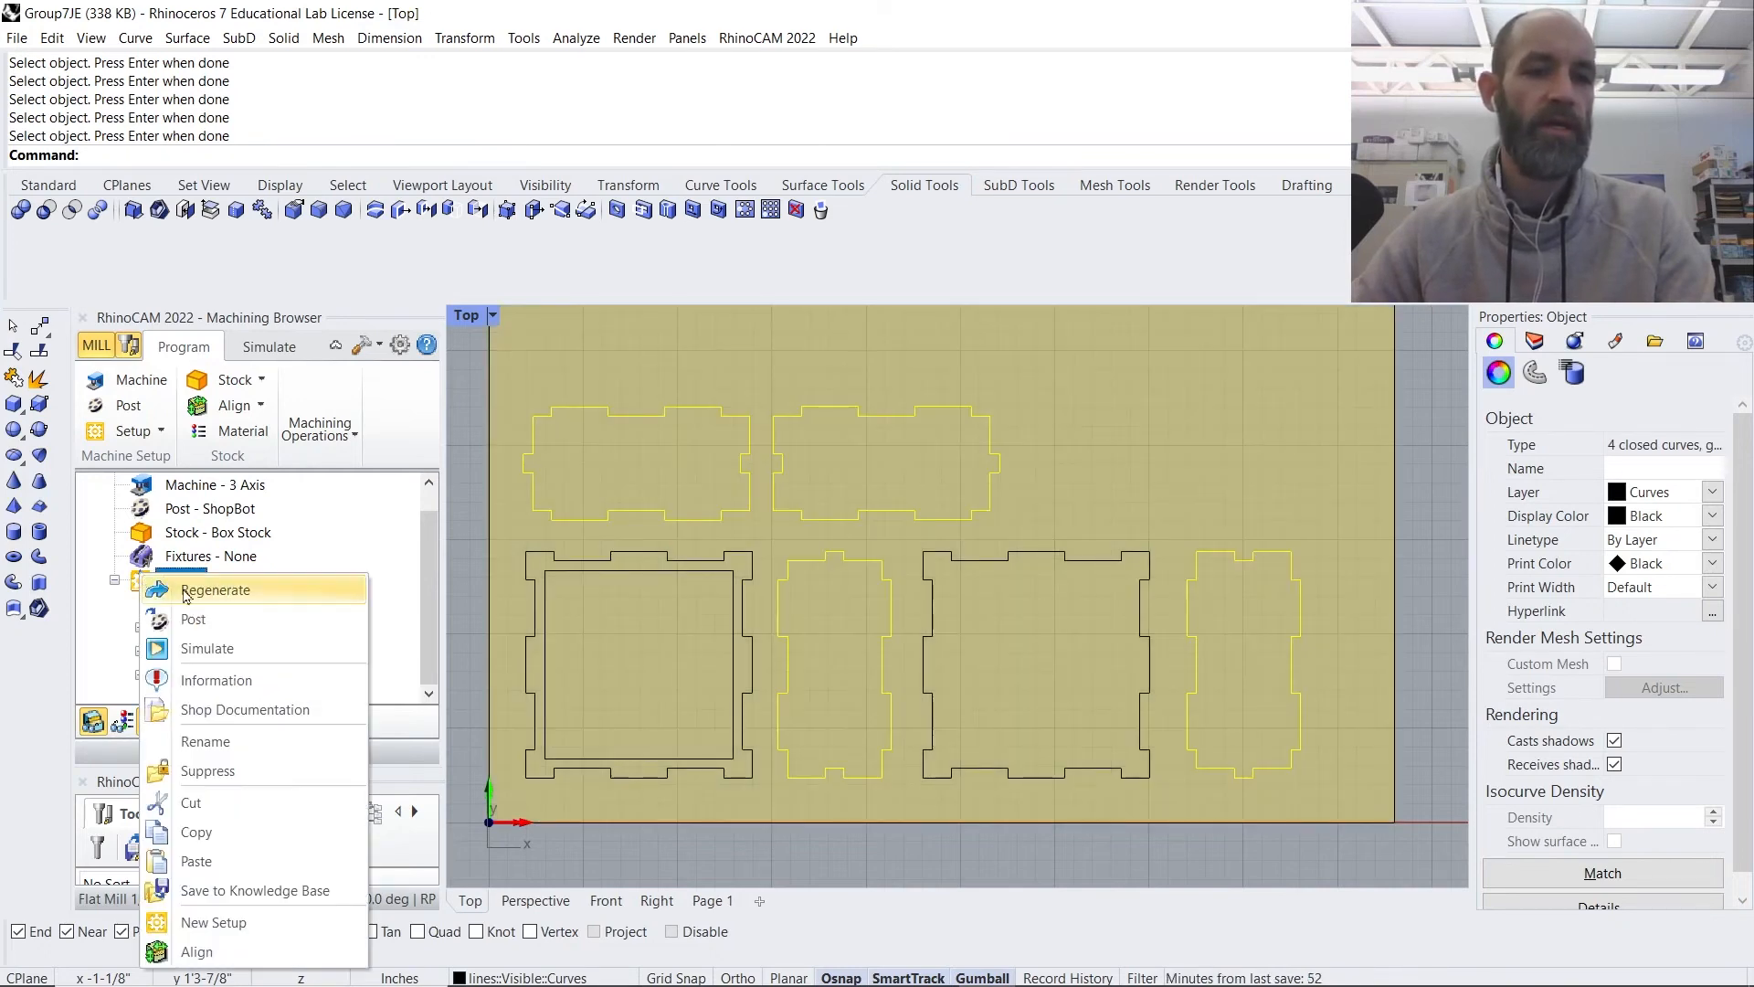
{"action": "left_click", "coordinate": [101, 667]}
{"action": "left_click", "coordinate": [141, 588]}
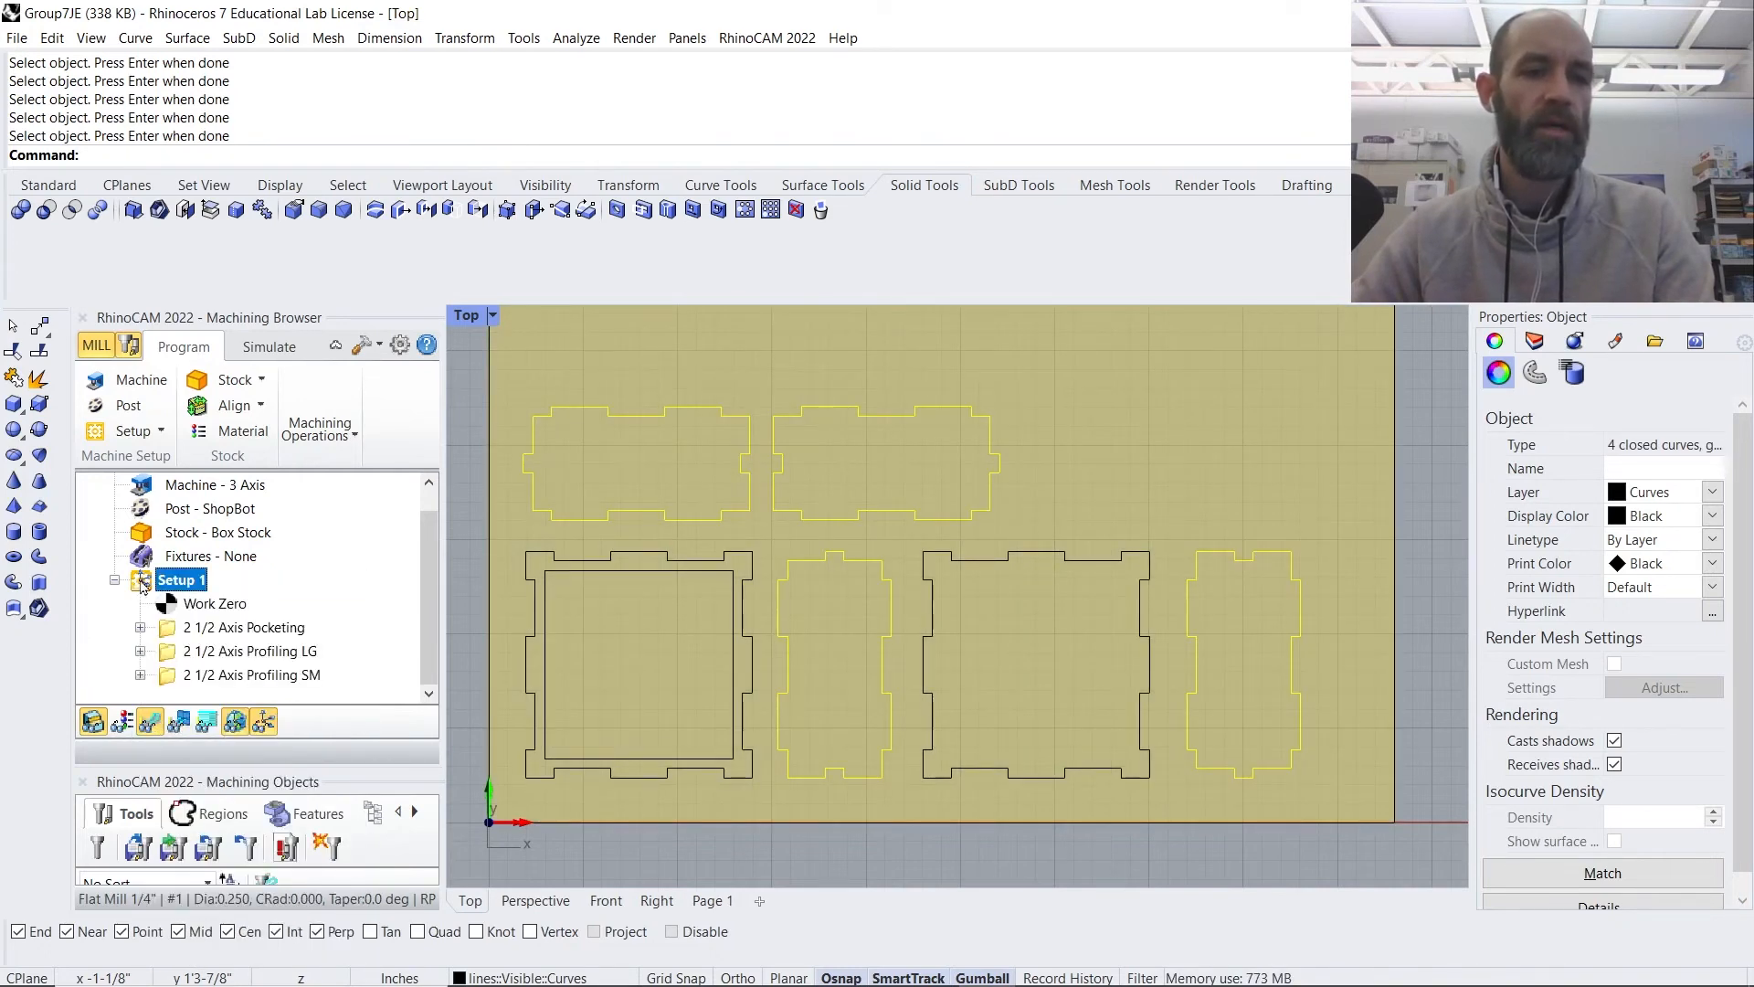
{"action": "right_click", "coordinate": [143, 585]}
{"action": "left_click", "coordinate": [203, 655]}
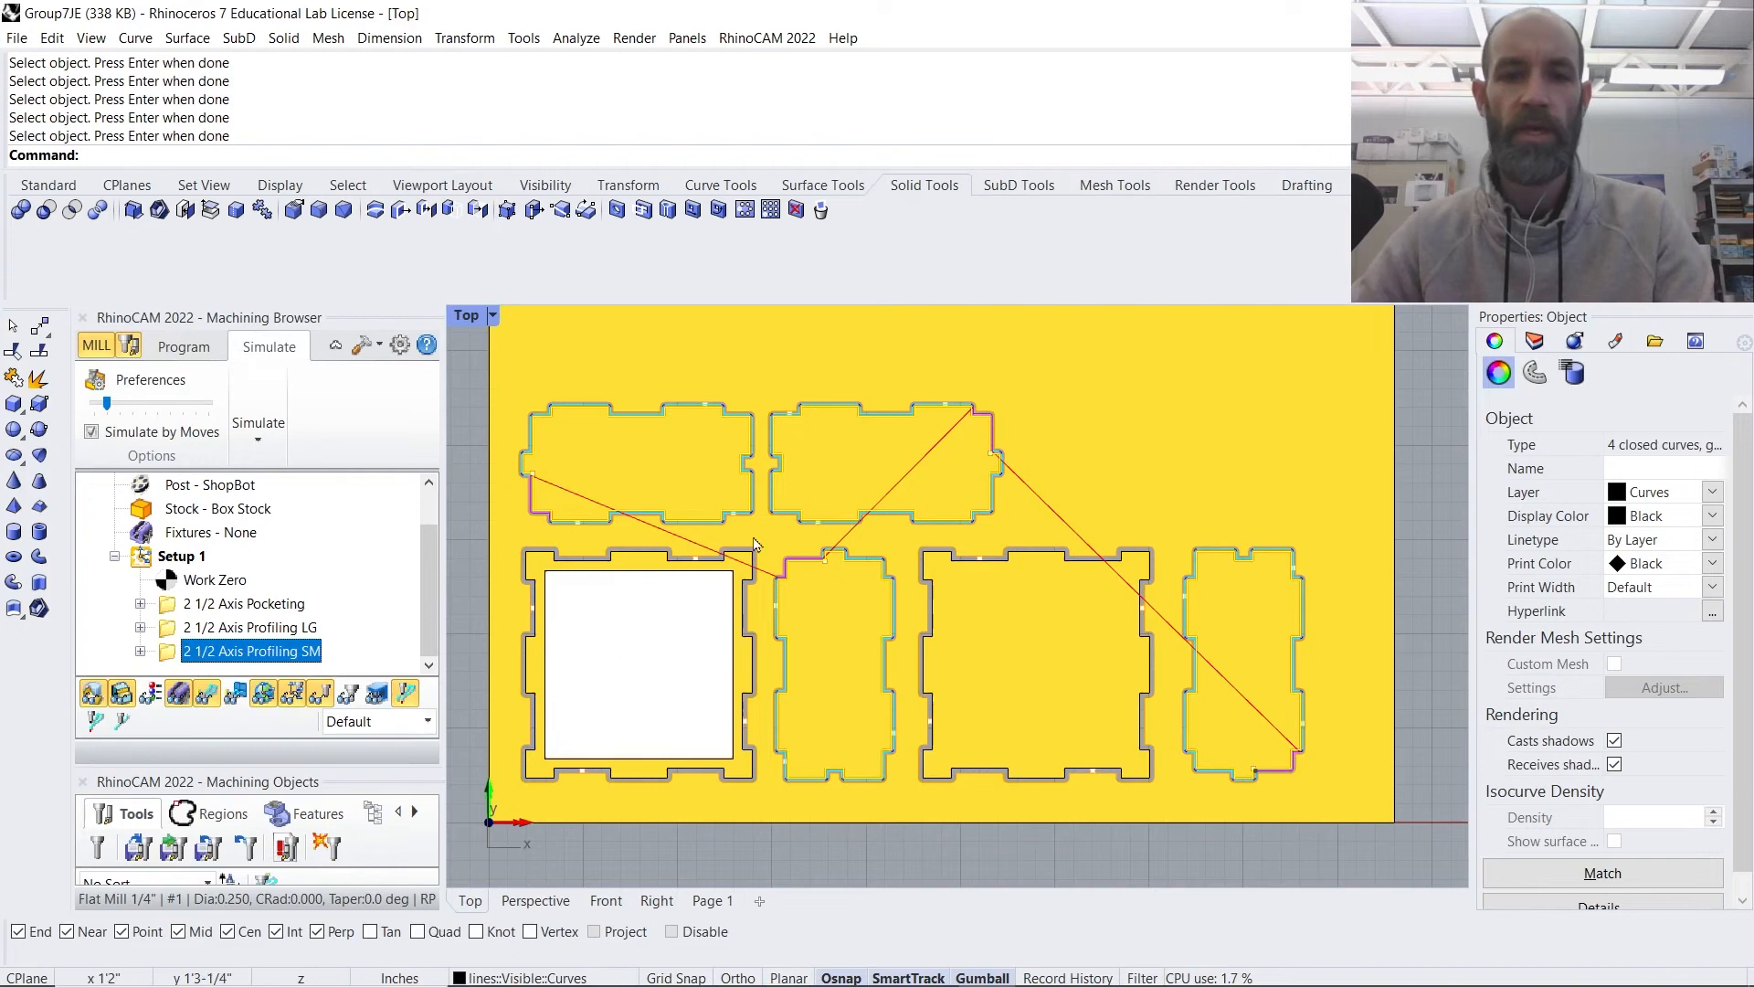
- Examine the tab positions on the simulated outlines of the small parts in the Top view
{"action": "scroll", "coordinate": [697, 509], "scroll_direction": "up", "scroll_amount": 3}
{"action": "scroll", "coordinate": [696, 509], "scroll_direction": "down", "scroll_amount": 3}
{"action": "scroll", "coordinate": [666, 478], "scroll_direction": "up", "scroll_amount": 3}
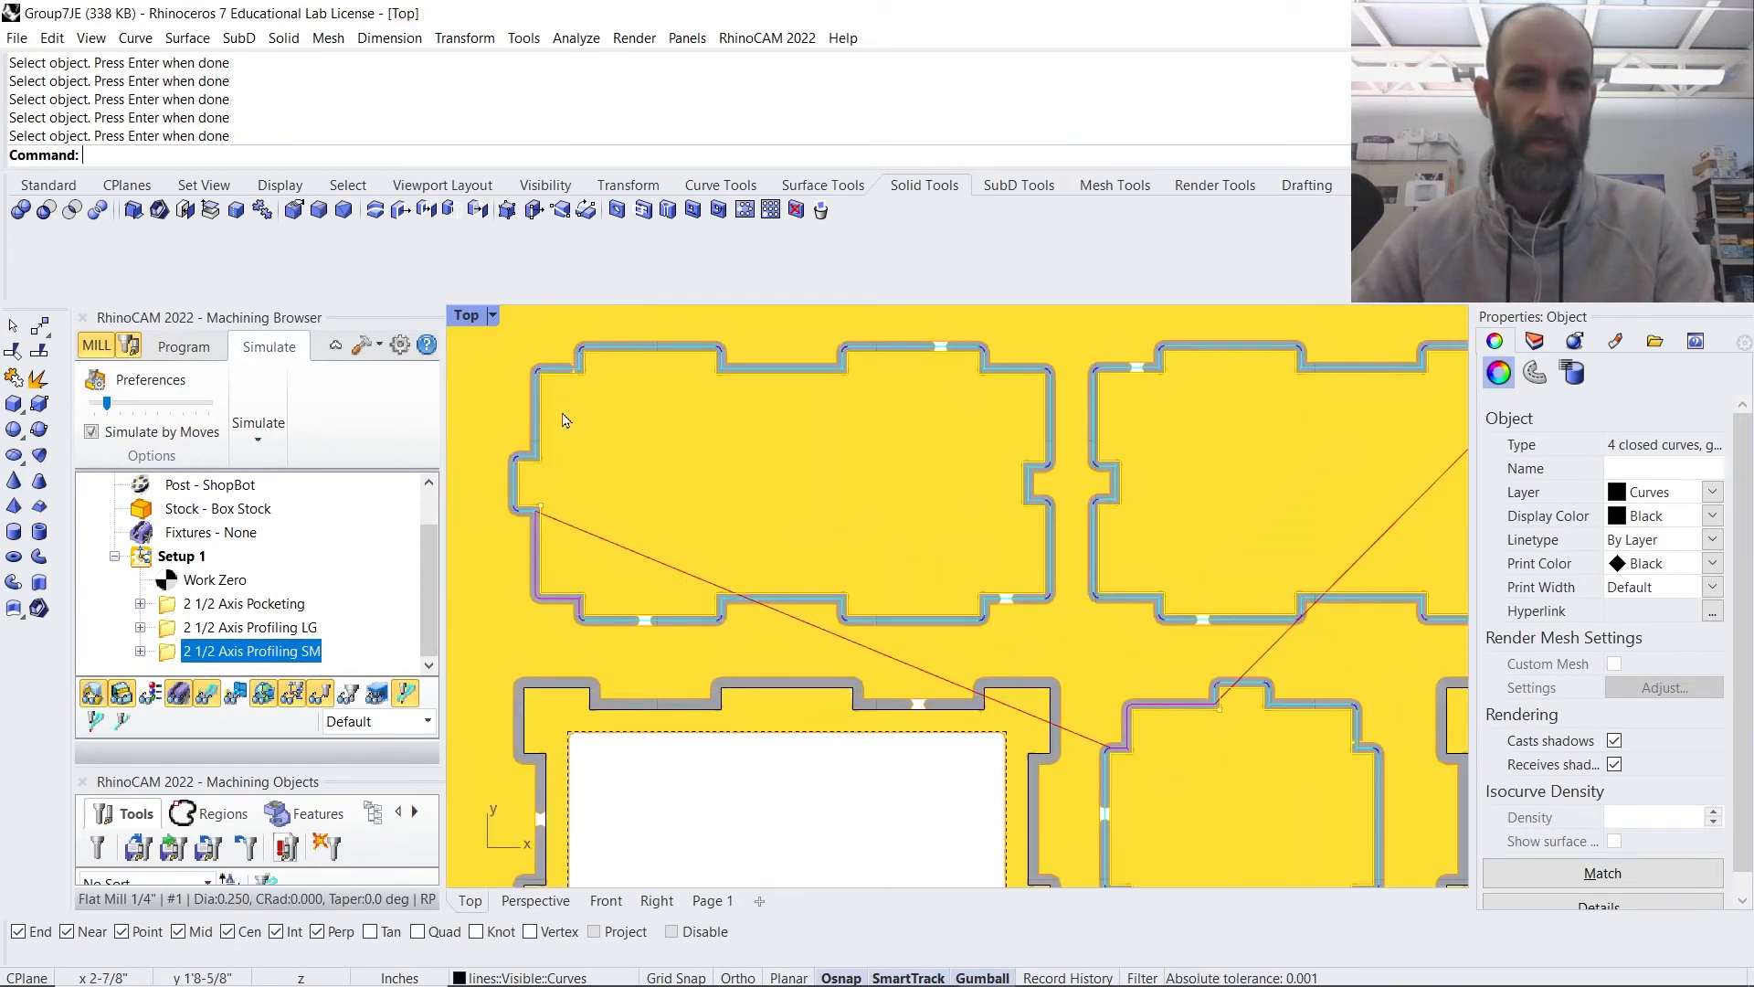
{"action": "scroll", "coordinate": [566, 417], "scroll_direction": "up", "scroll_amount": 3}
{"action": "right_click_drag", "start_coordinate": [646, 564], "coordinate": [654, 713]}
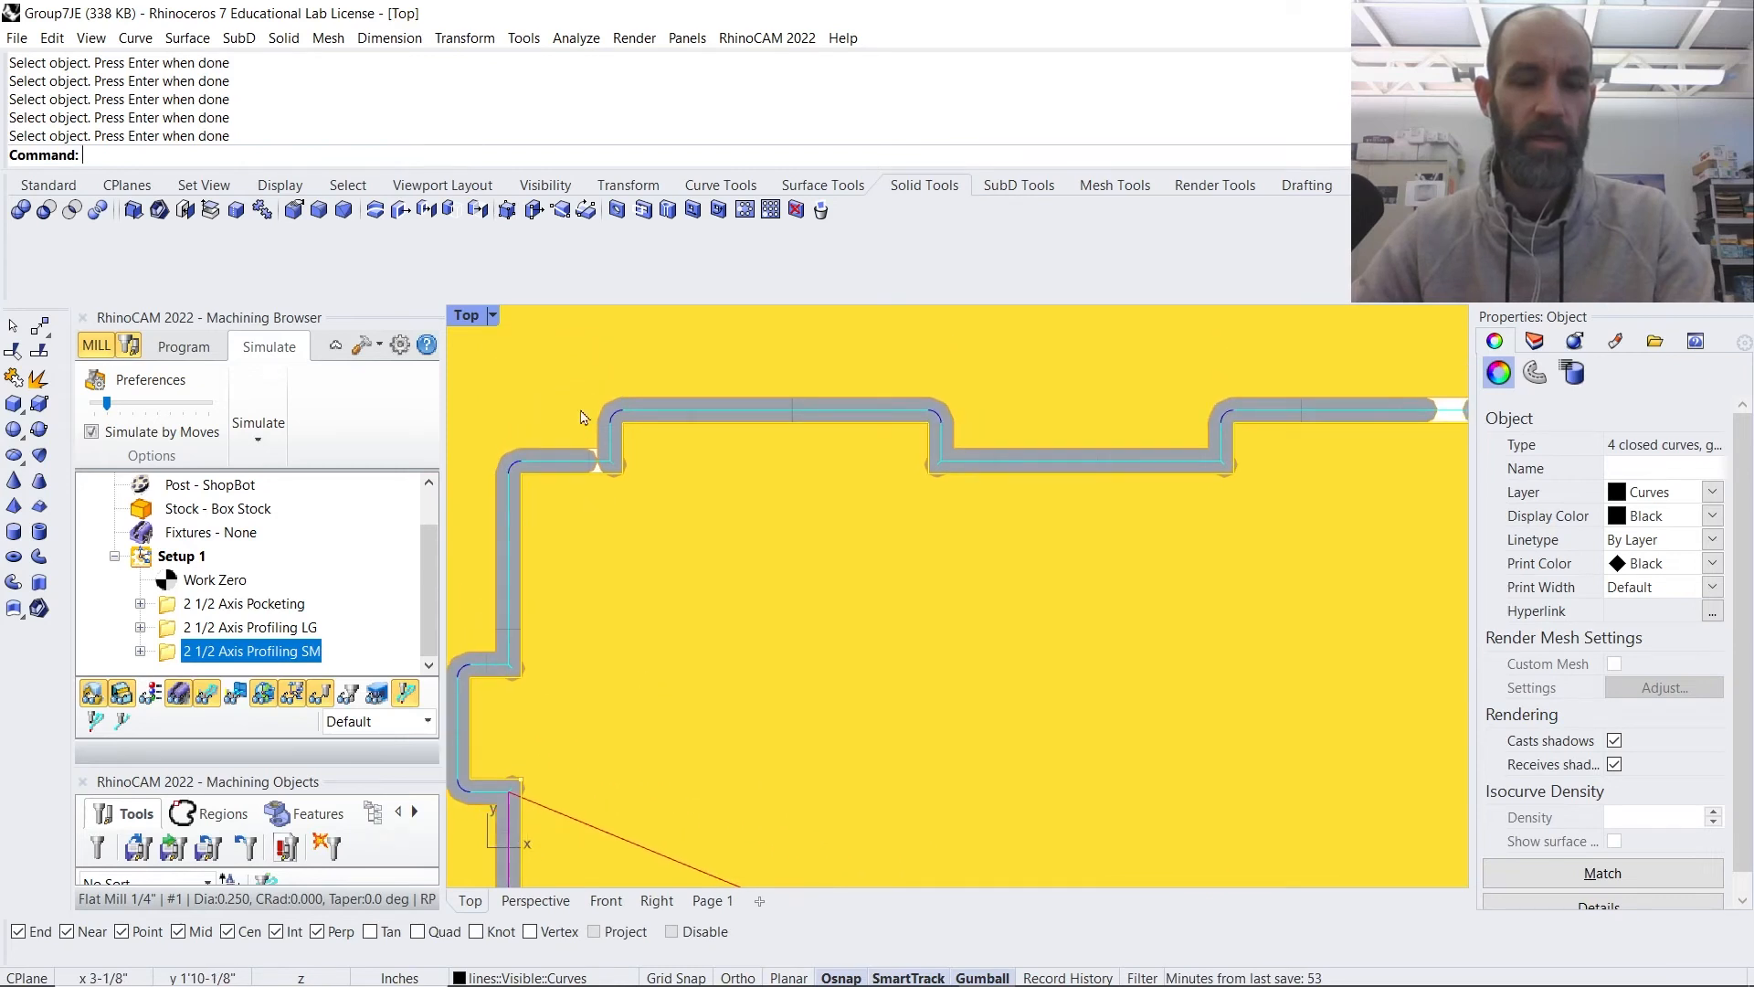
{"action": "scroll", "coordinate": [1228, 627], "scroll_direction": "down", "scroll_amount": 4}
{"action": "scroll", "coordinate": [1058, 630], "scroll_direction": "up", "scroll_amount": 3}
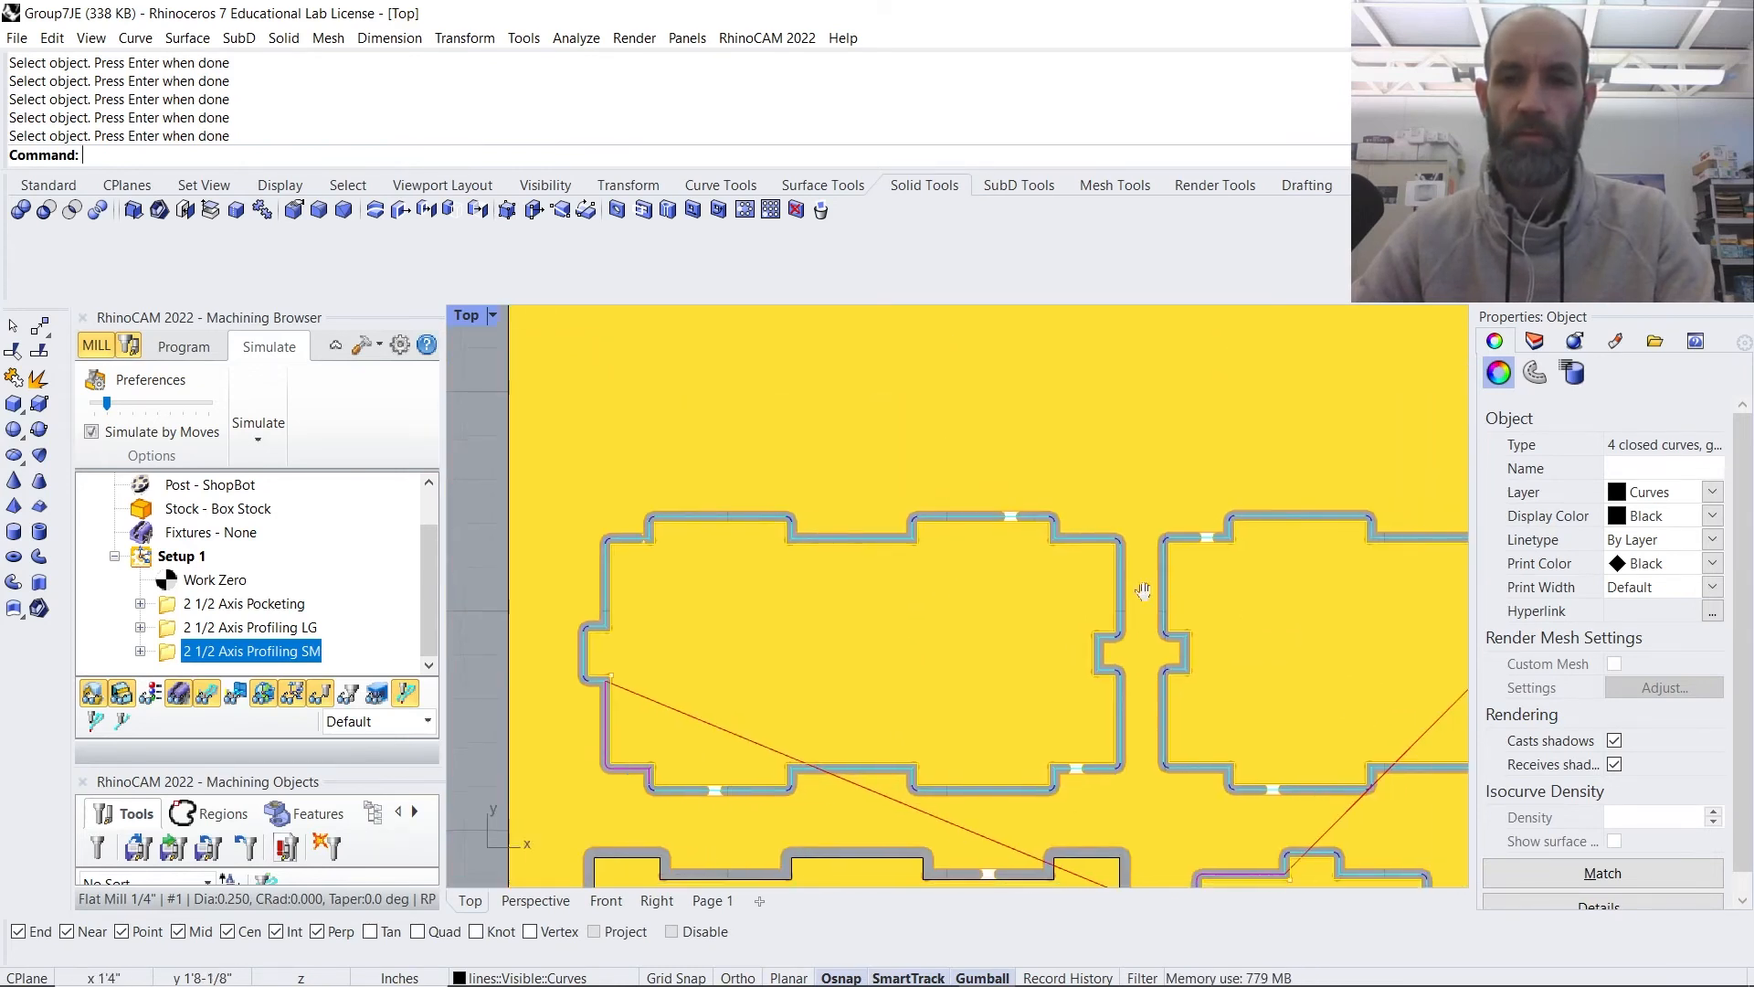
{"action": "right_click_drag", "start_coordinate": [1203, 728], "coordinate": [1120, 306]}
{"action": "right_click_drag", "start_coordinate": [1153, 877], "coordinate": [1291, 334]}
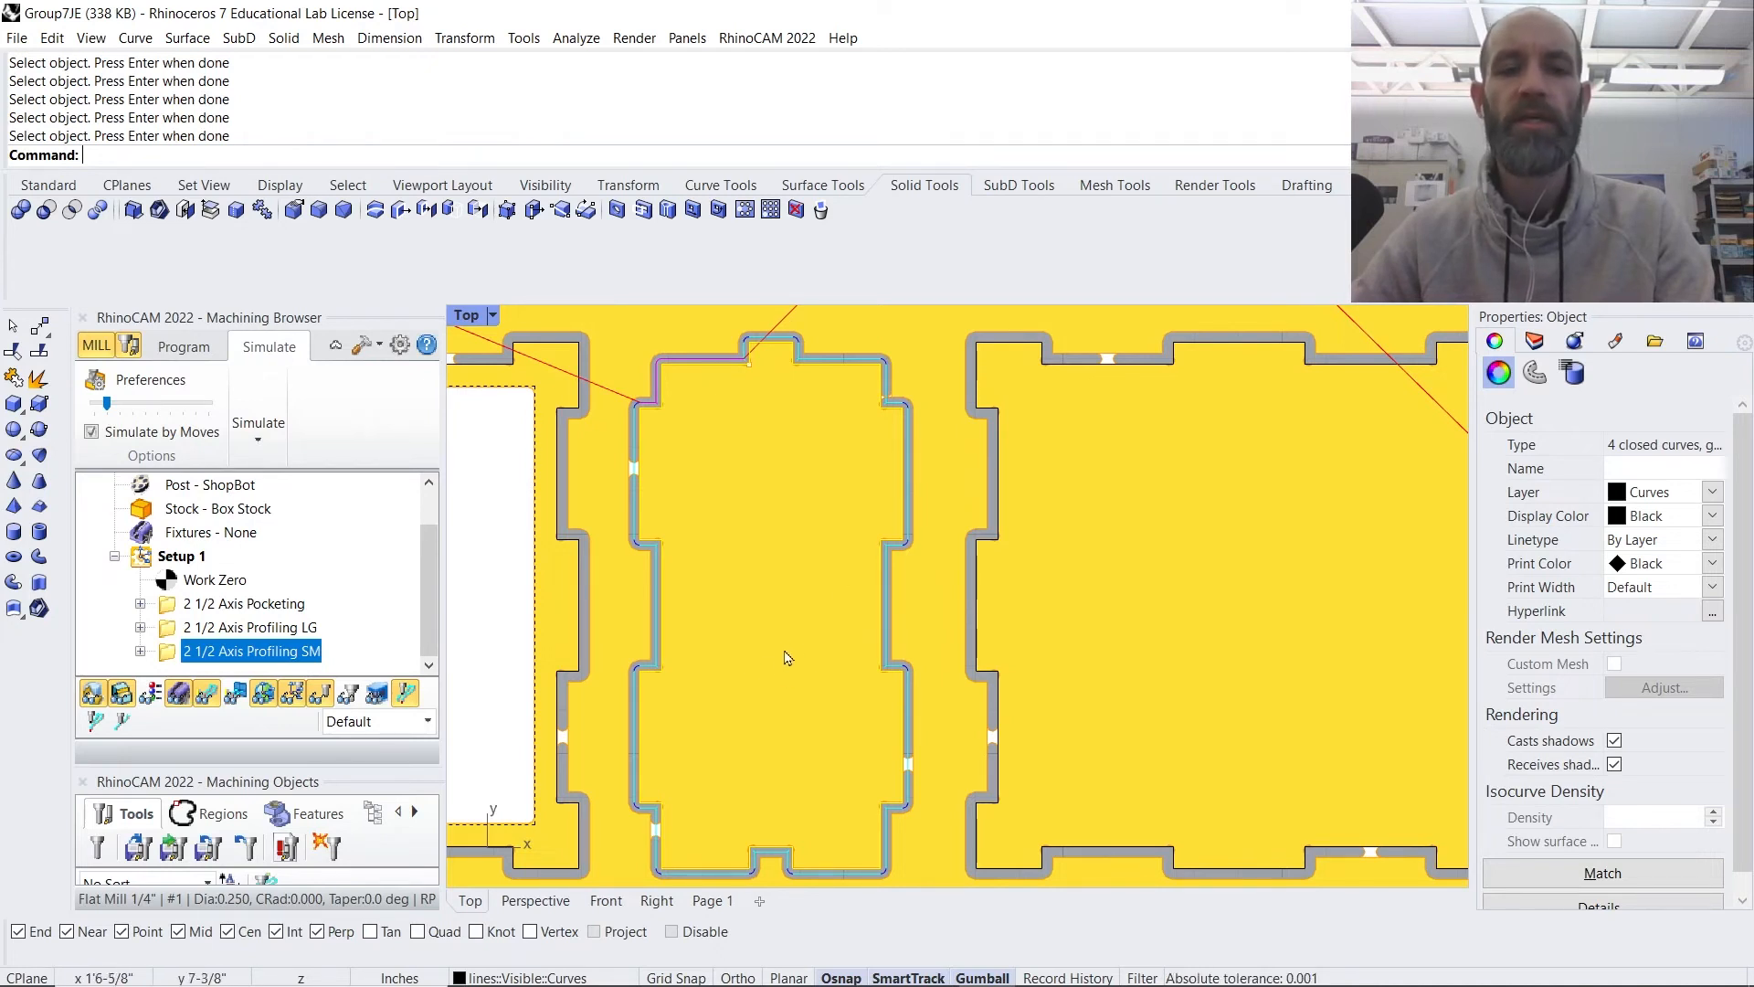
{"action": "mouse_move", "coordinate": [793, 649]}
{"action": "right_mouse_down"}
{"action": "mouse_move", "coordinate": [834, 615]}
{"action": "mouse_move", "coordinate": [803, 646]}
{"action": "right_mouse_up"}
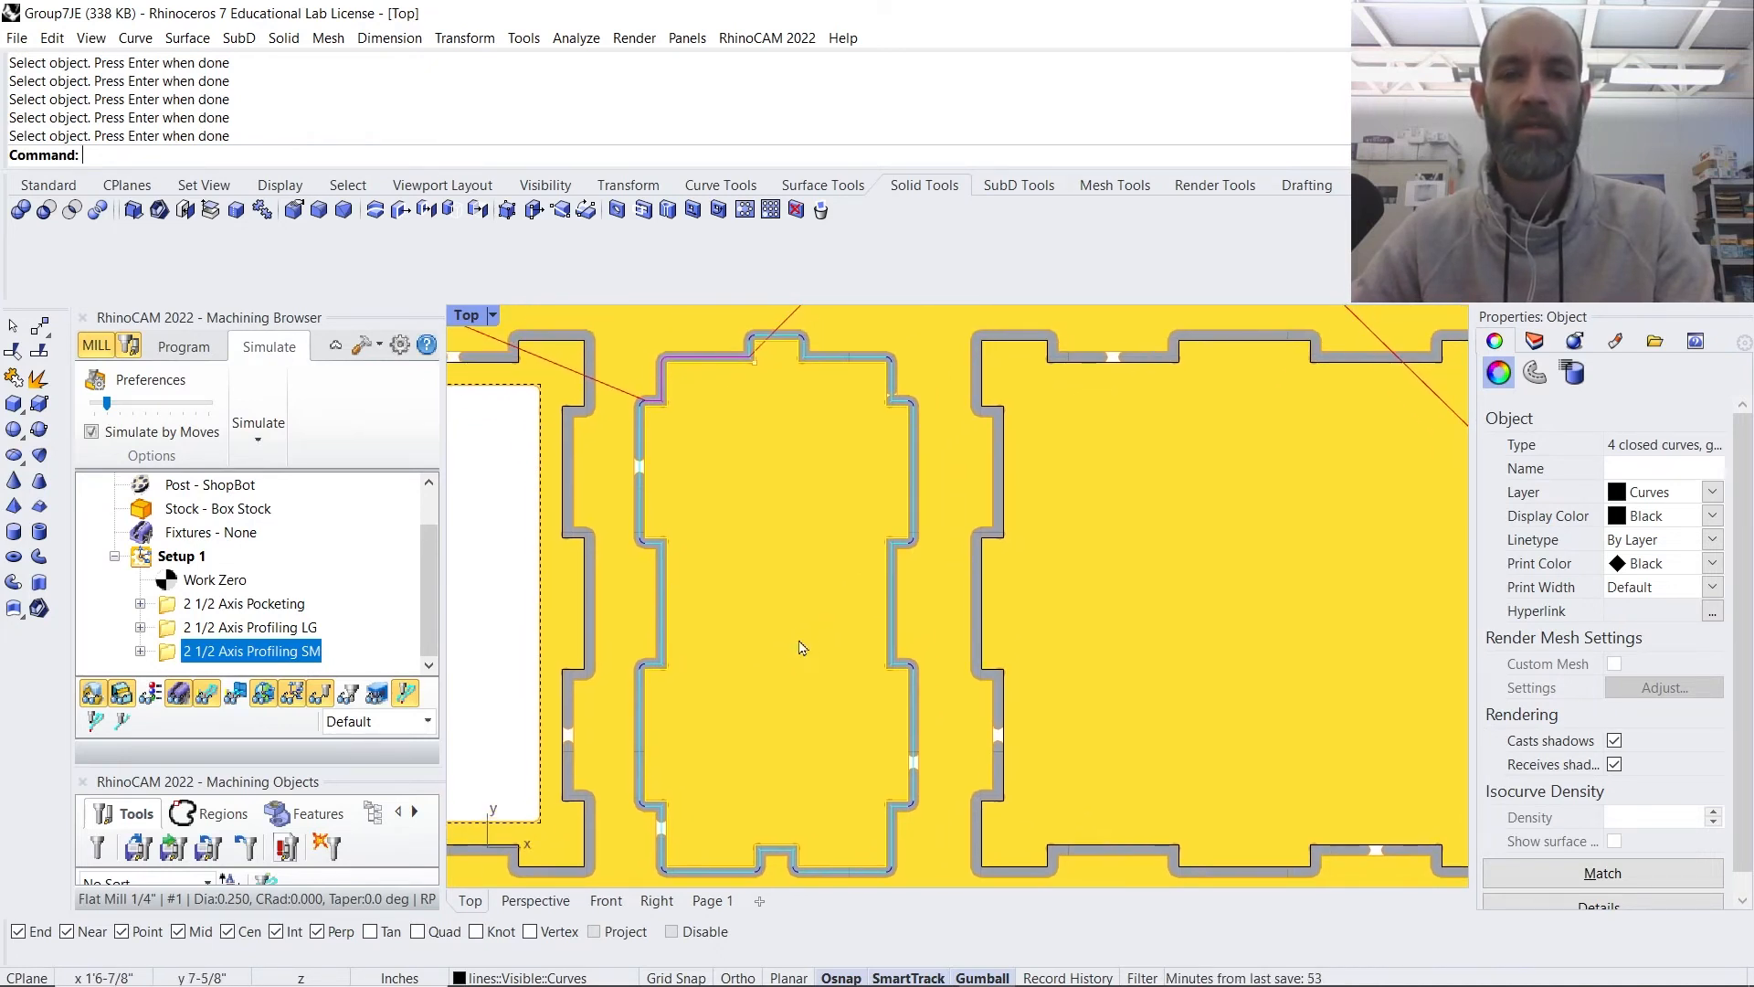
- Set the number of bridges to 5 in 2 1/2 Axis Profiling SM, regenerate its toolpath and simulate the cut
{"action": "double_click", "coordinate": [172, 660]}
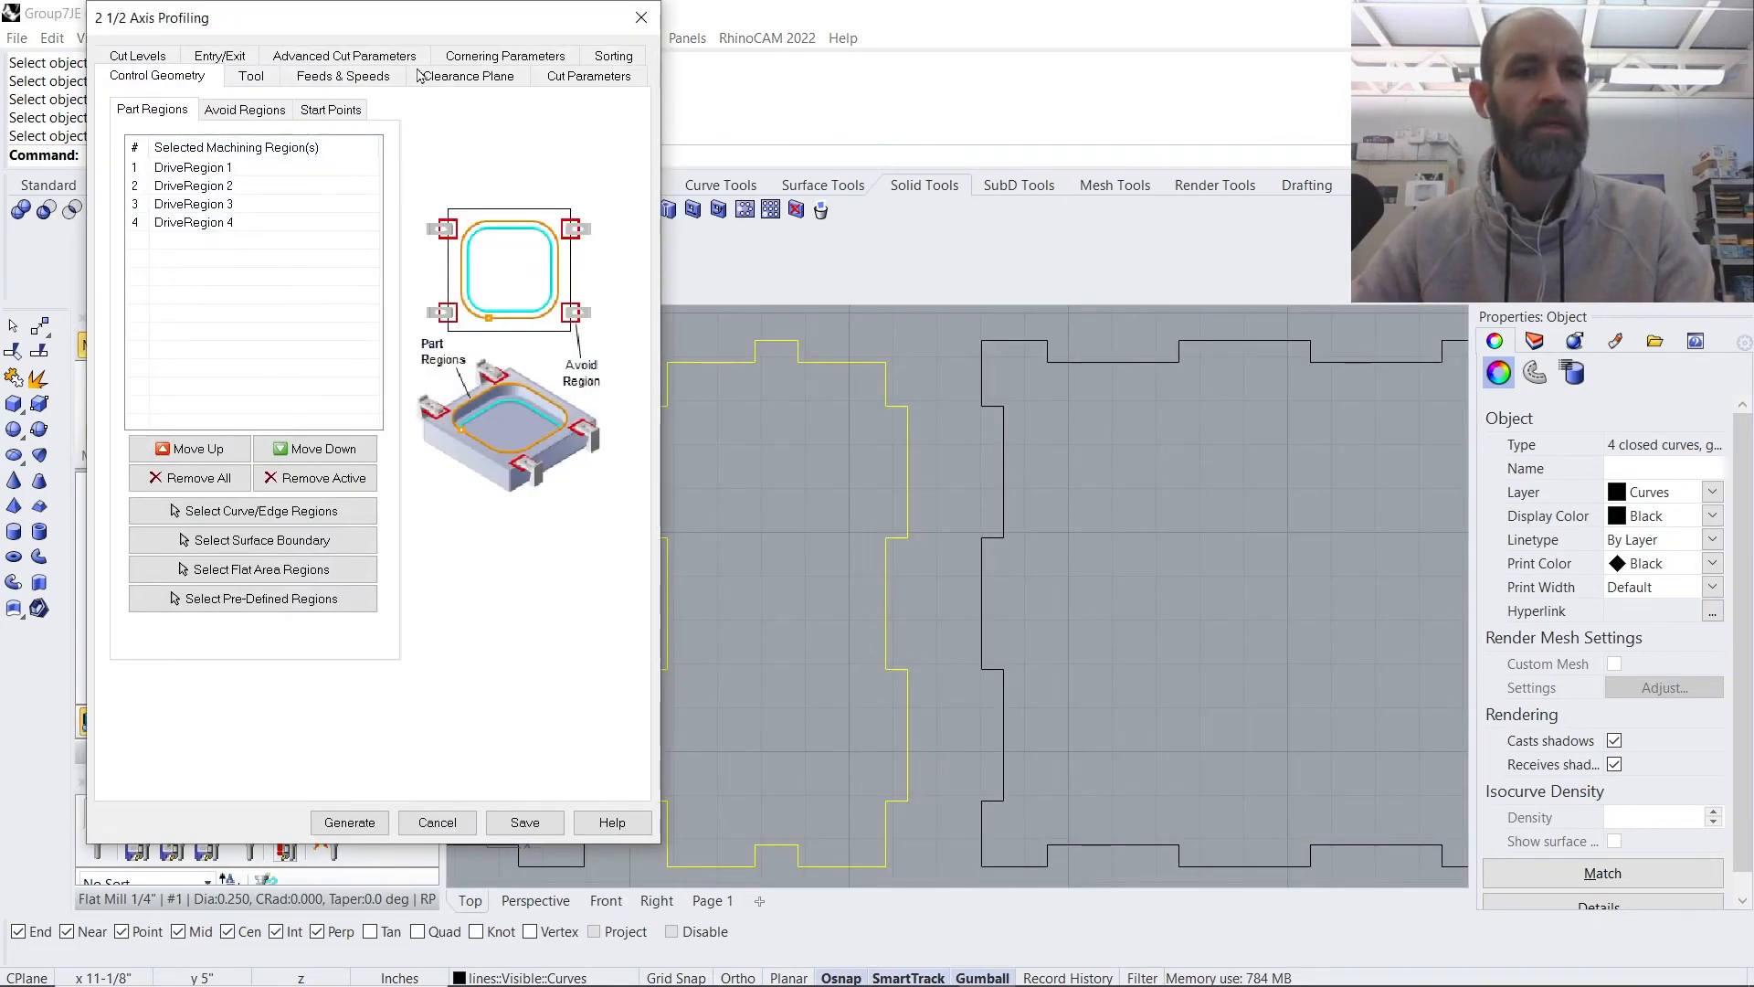
{"action": "left_click", "coordinate": [363, 57]}
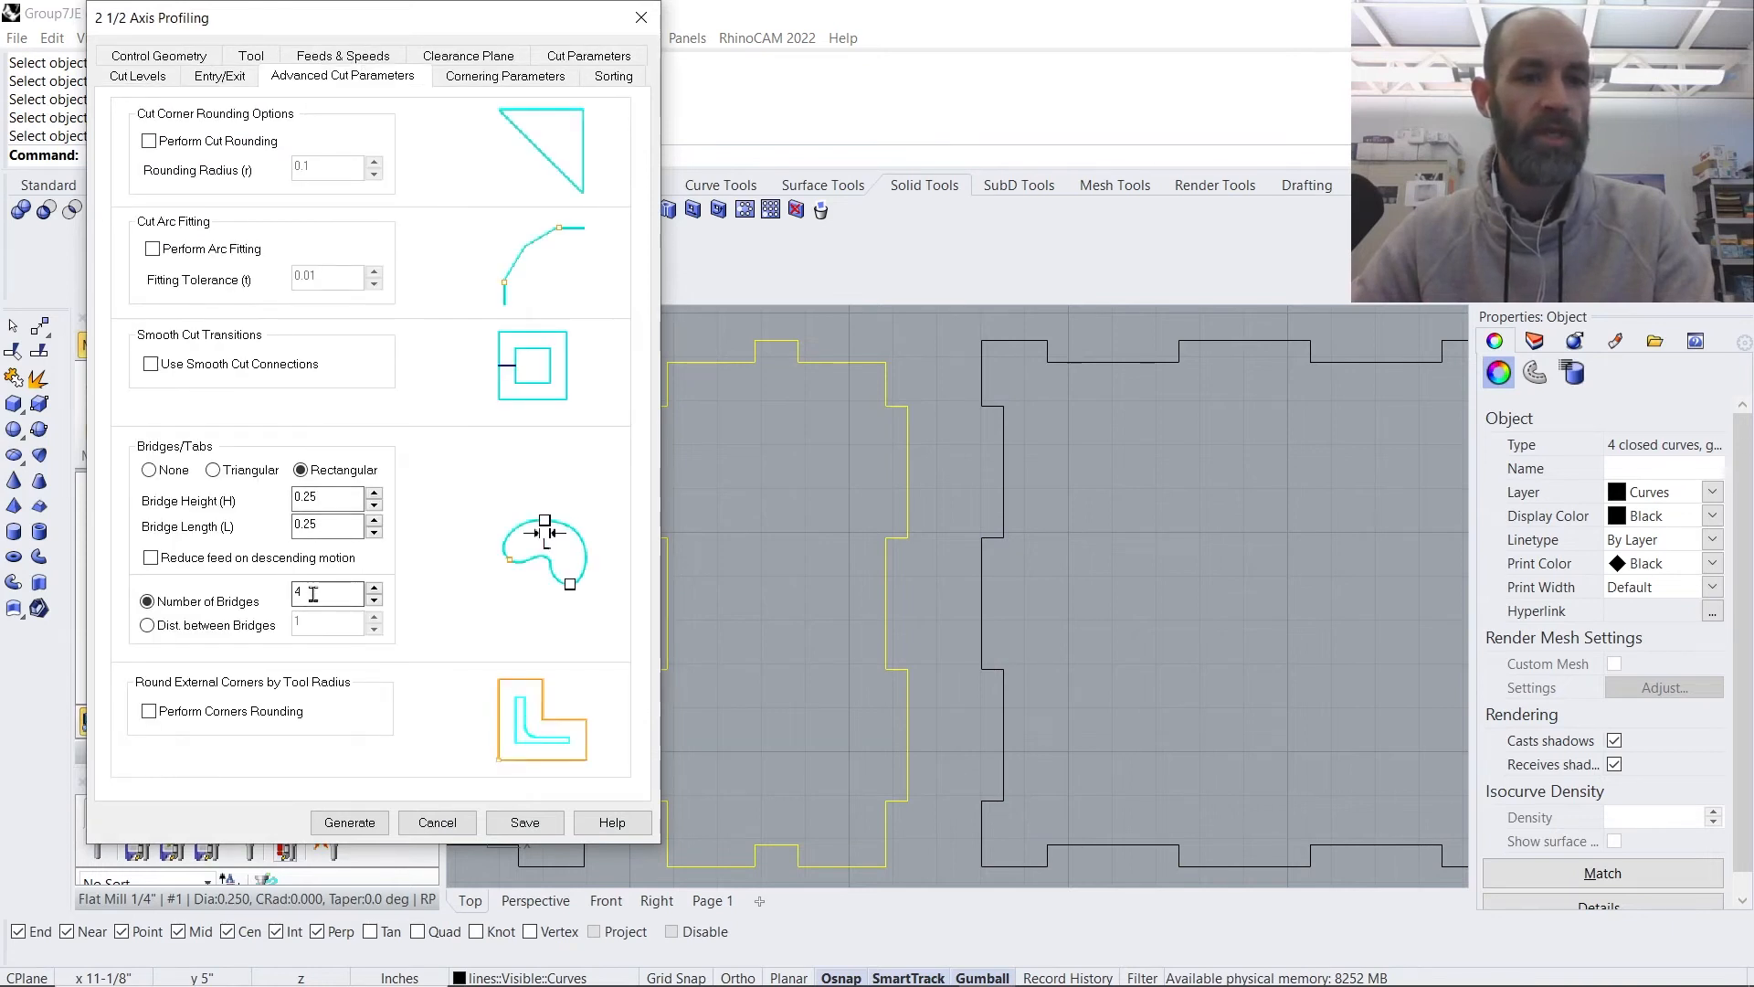
{"action": "type", "text": "5"}
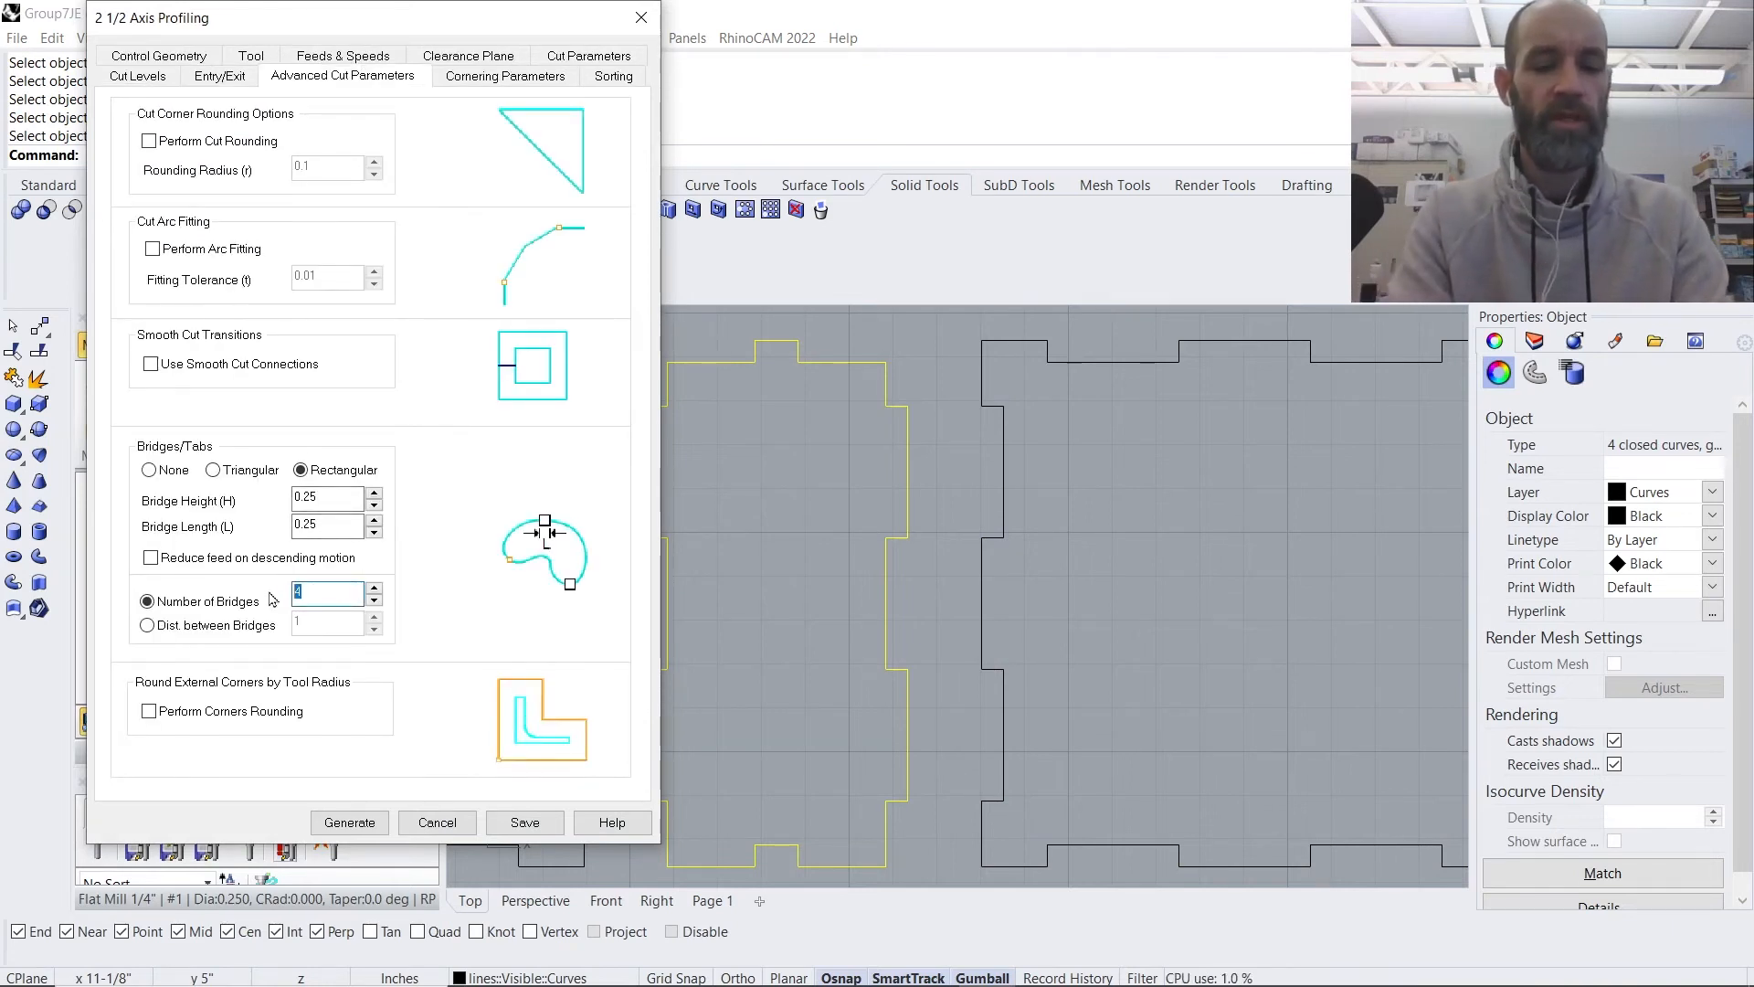
{"action": "left_click", "coordinate": [350, 823]}
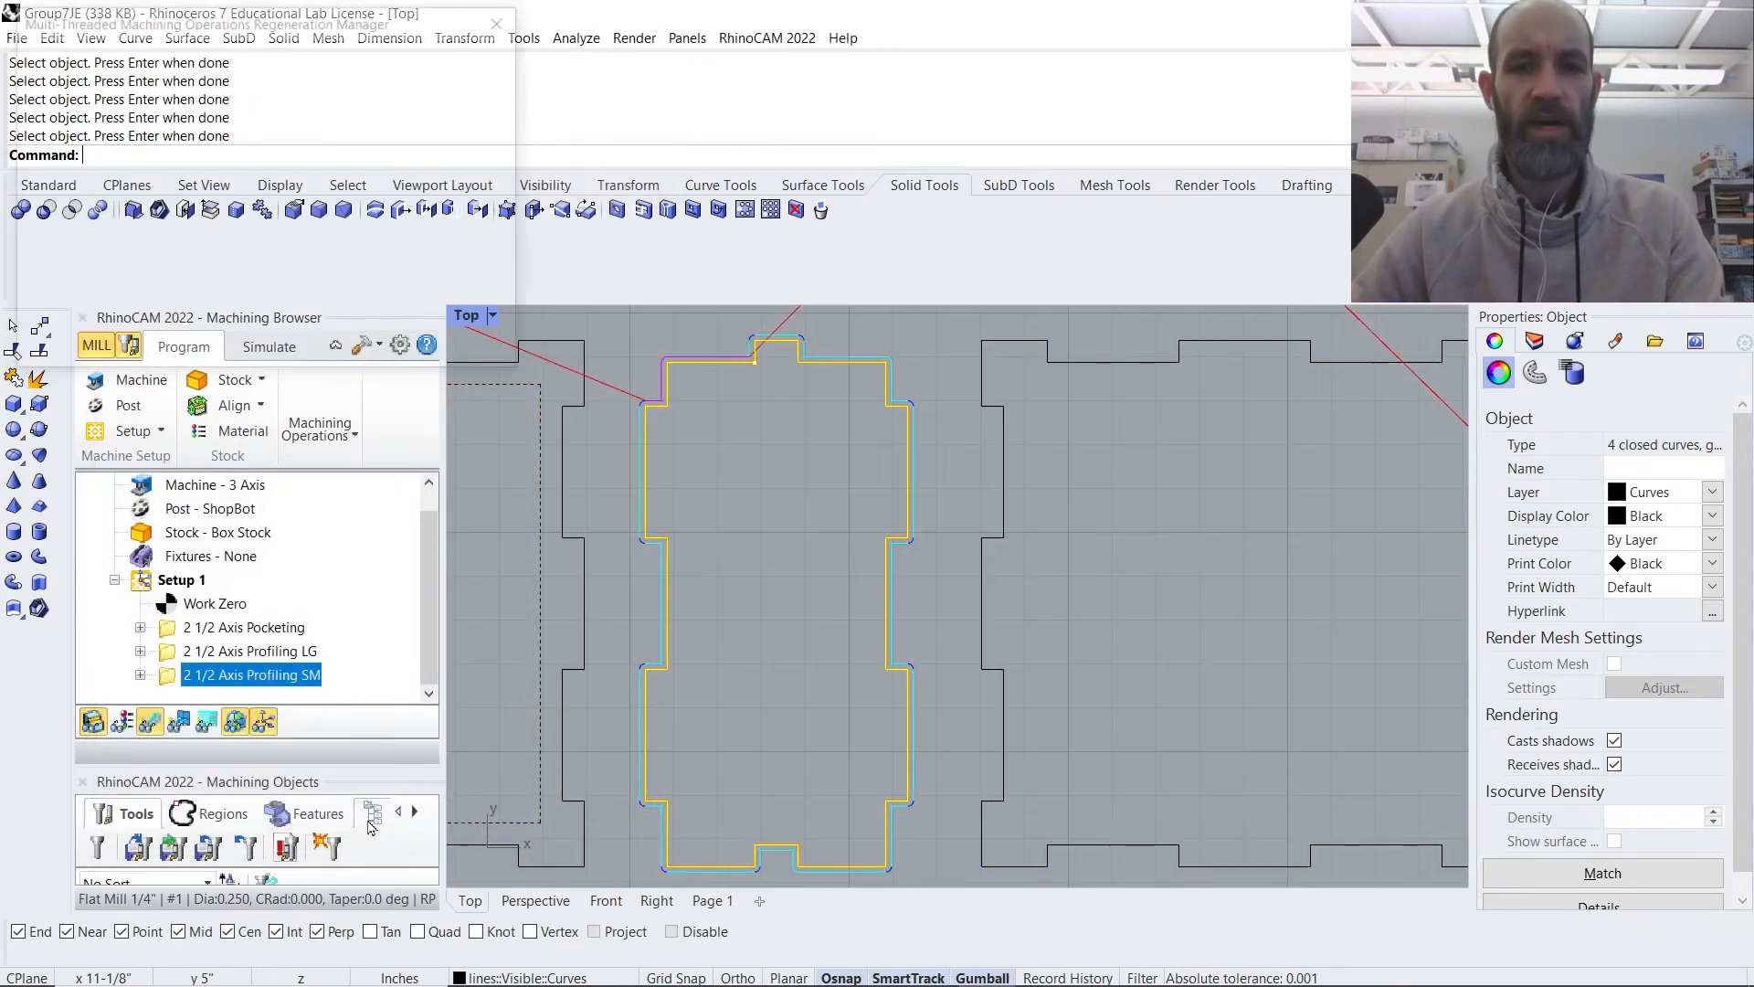
{"action": "right_click", "coordinate": [143, 588]}
{"action": "left_click", "coordinate": [196, 650]}
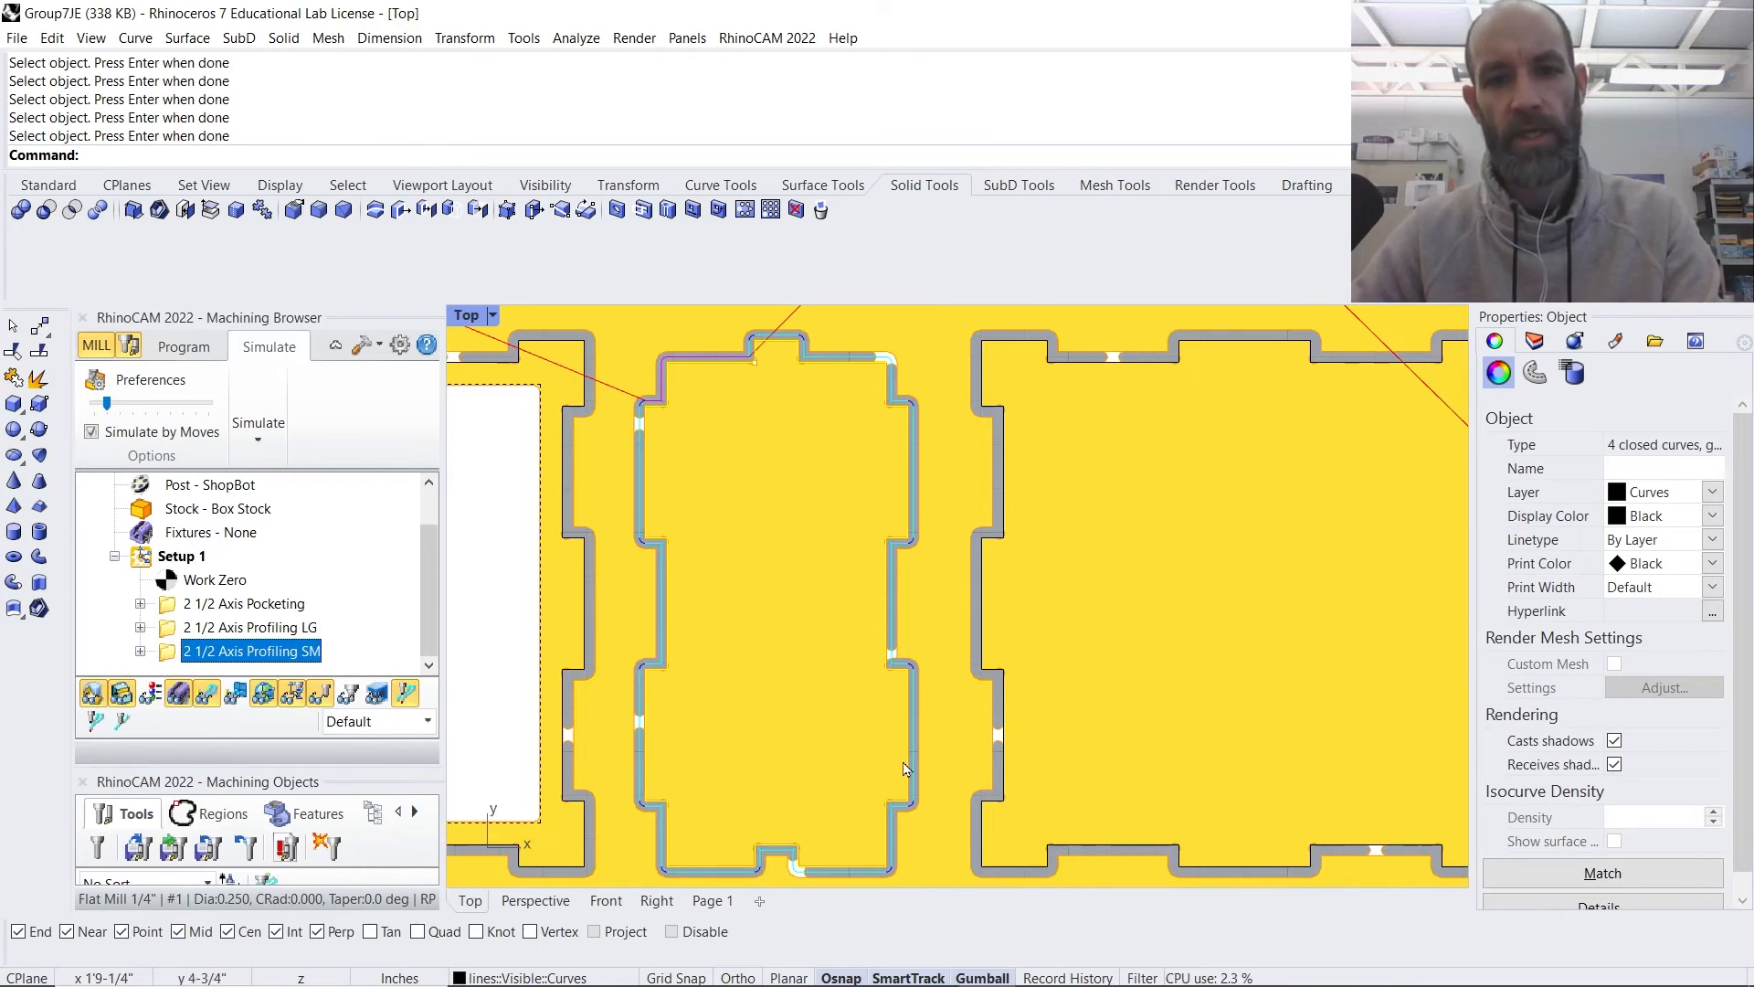
- Examine where the tabs fall along the edges and corners of all four small parts in the Top view
{"action": "scroll", "coordinate": [904, 617], "scroll_direction": "down", "scroll_amount": 5}
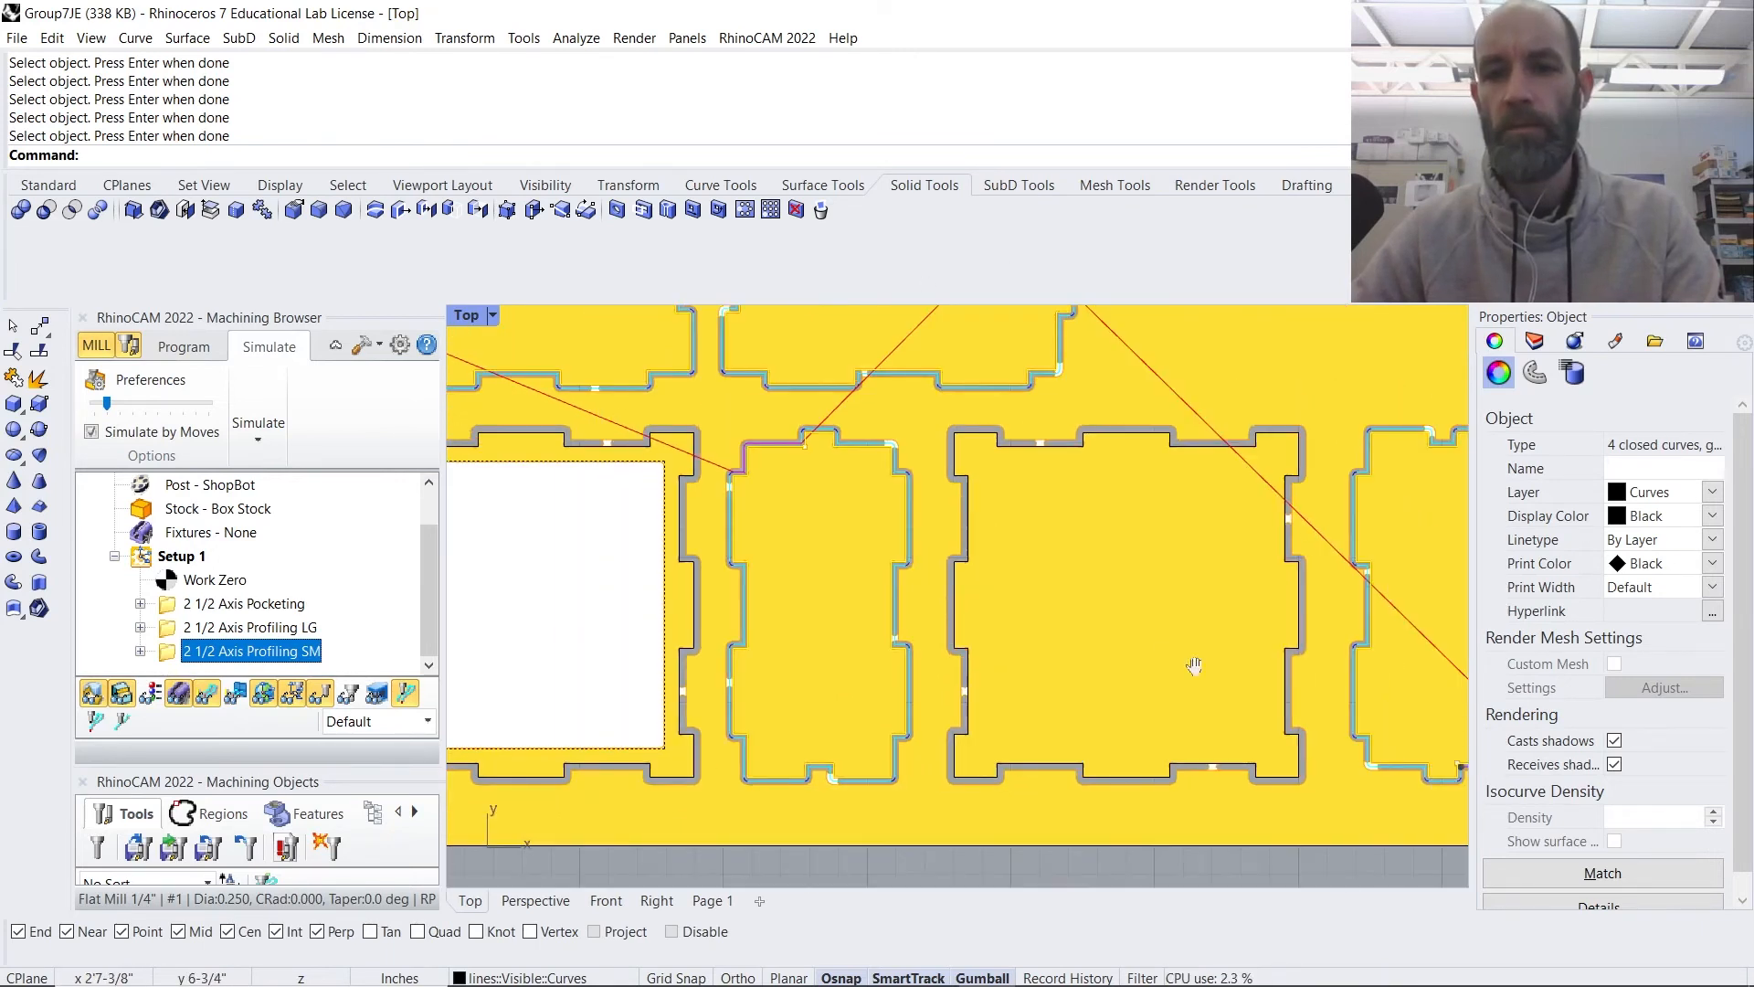
{"action": "scroll", "coordinate": [917, 556], "scroll_direction": "up", "scroll_amount": 4}
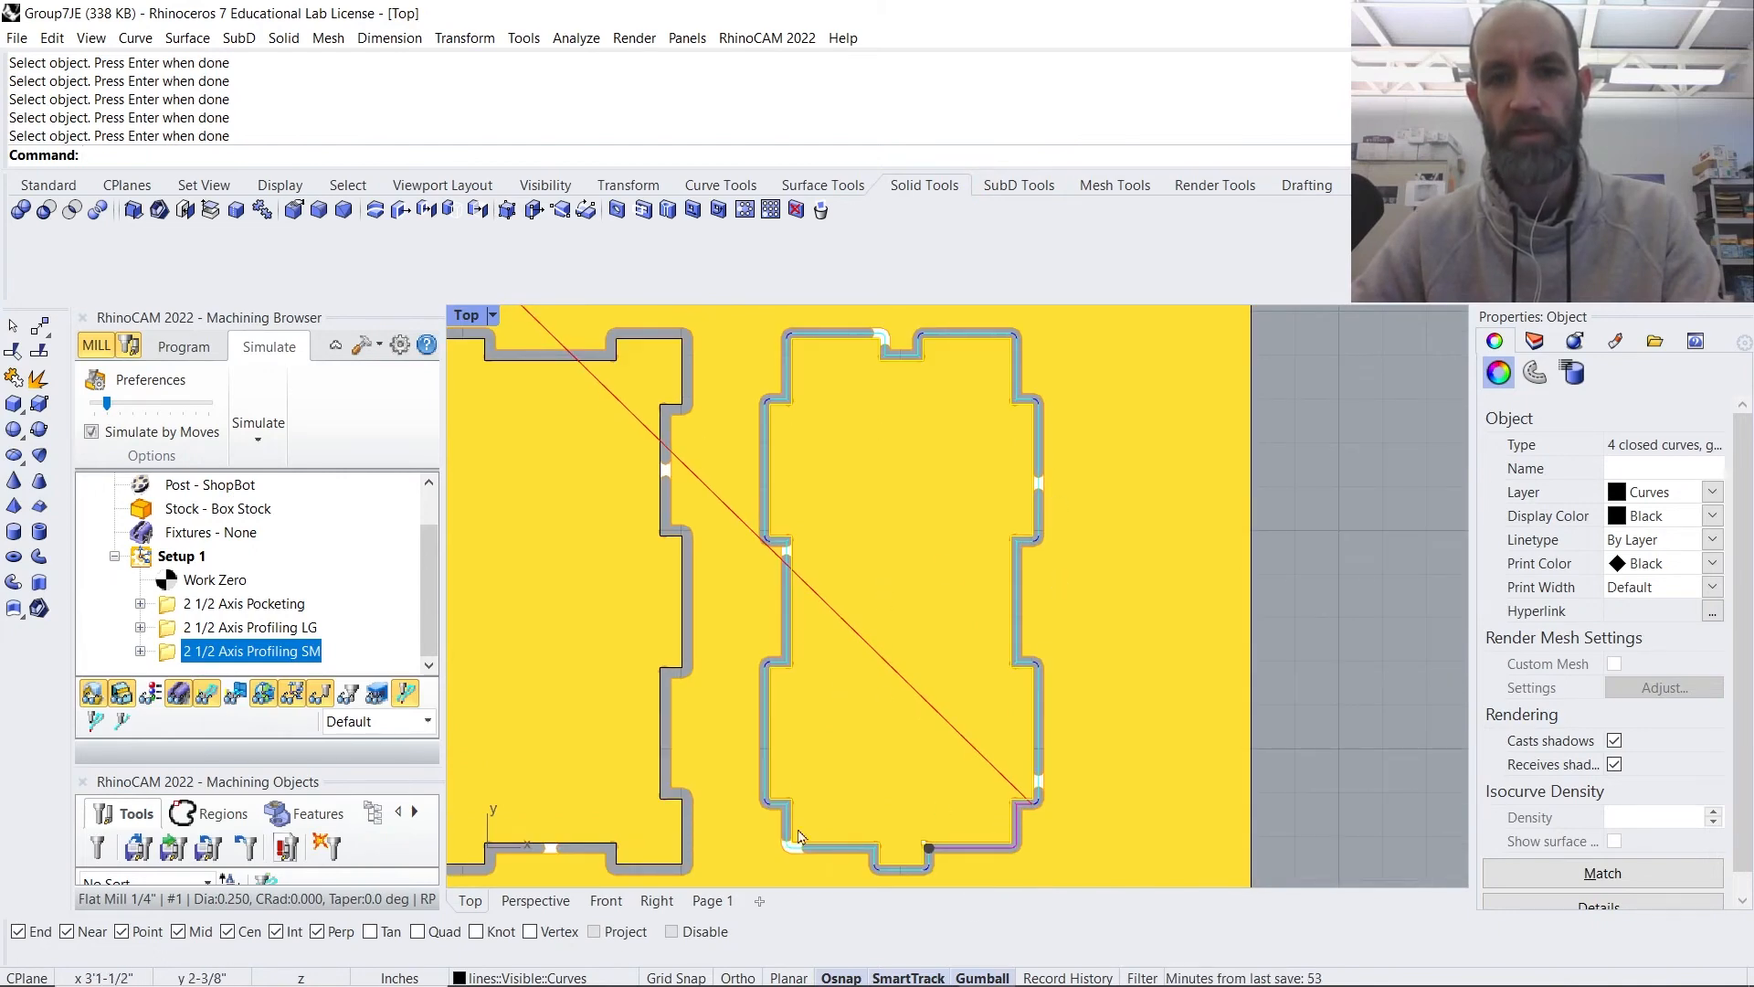
{"action": "right_click_drag", "start_coordinate": [932, 567], "coordinate": [1170, 834]}
{"action": "scroll", "coordinate": [840, 633], "scroll_direction": "down", "scroll_amount": 4}
{"action": "right_click_drag", "start_coordinate": [701, 560], "coordinate": [1235, 587]}
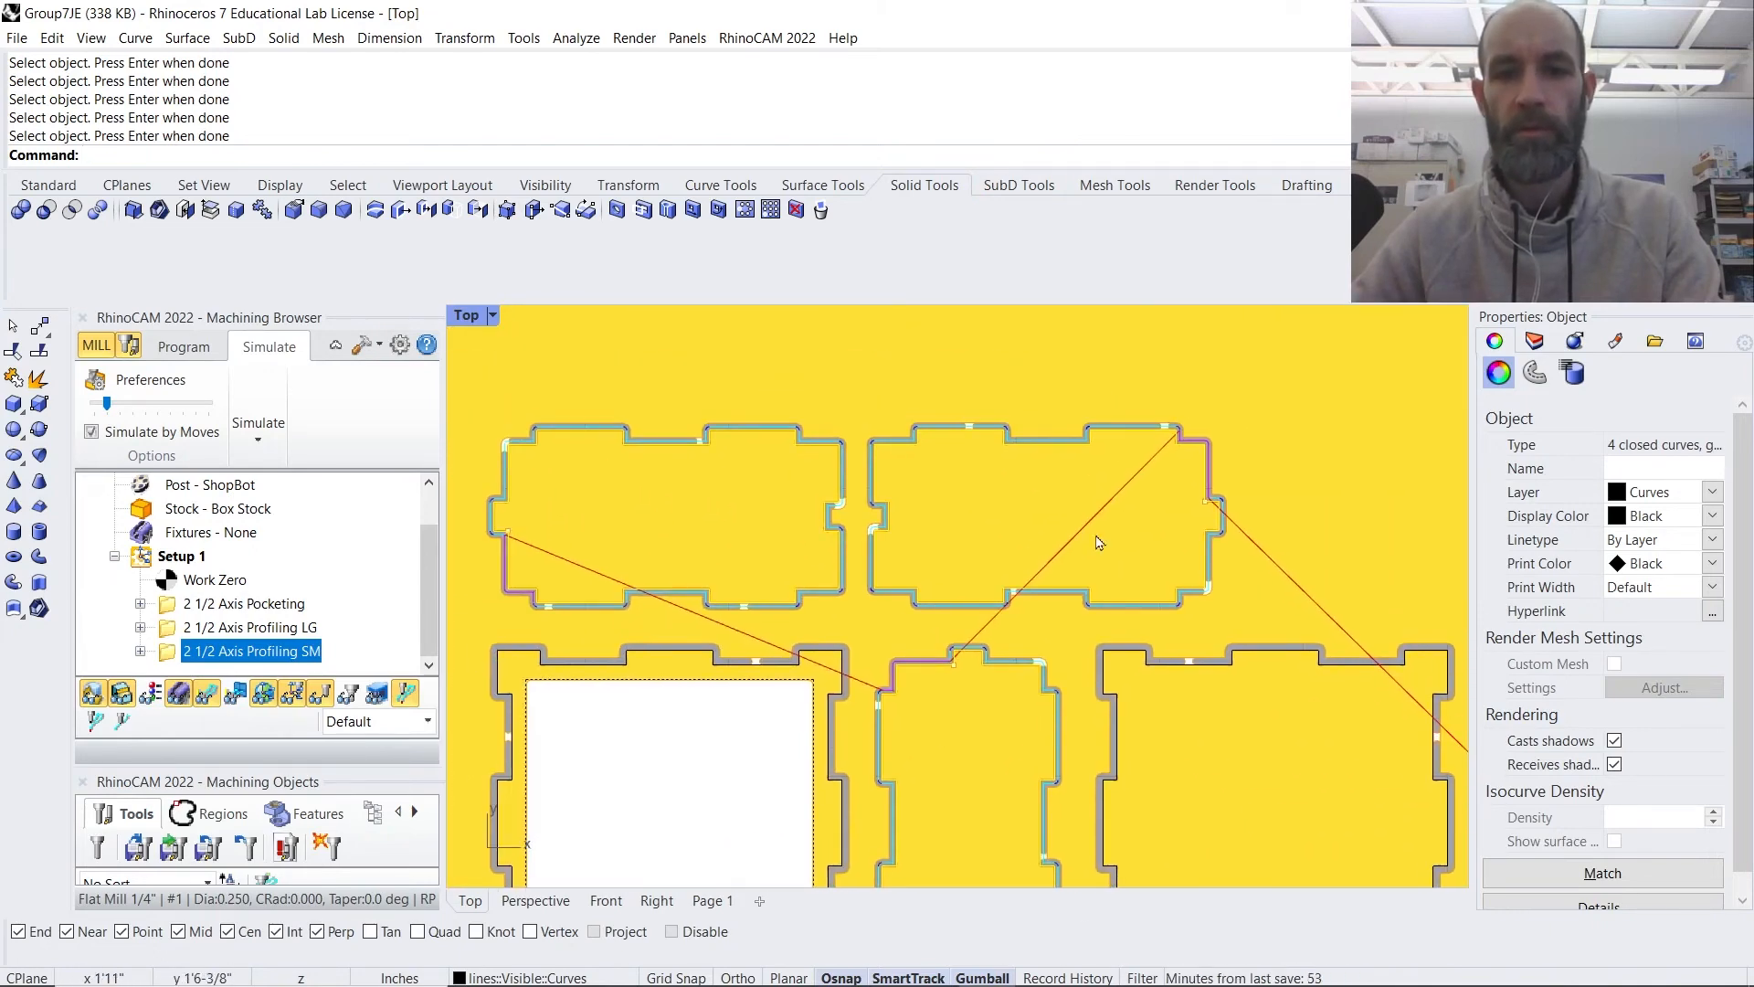
{"action": "scroll", "coordinate": [1096, 536], "scroll_direction": "up", "scroll_amount": 4}
{"action": "right_click_drag", "start_coordinate": [860, 581], "coordinate": [1220, 606]}
{"action": "scroll", "coordinate": [834, 551], "scroll_direction": "up", "scroll_amount": 2}
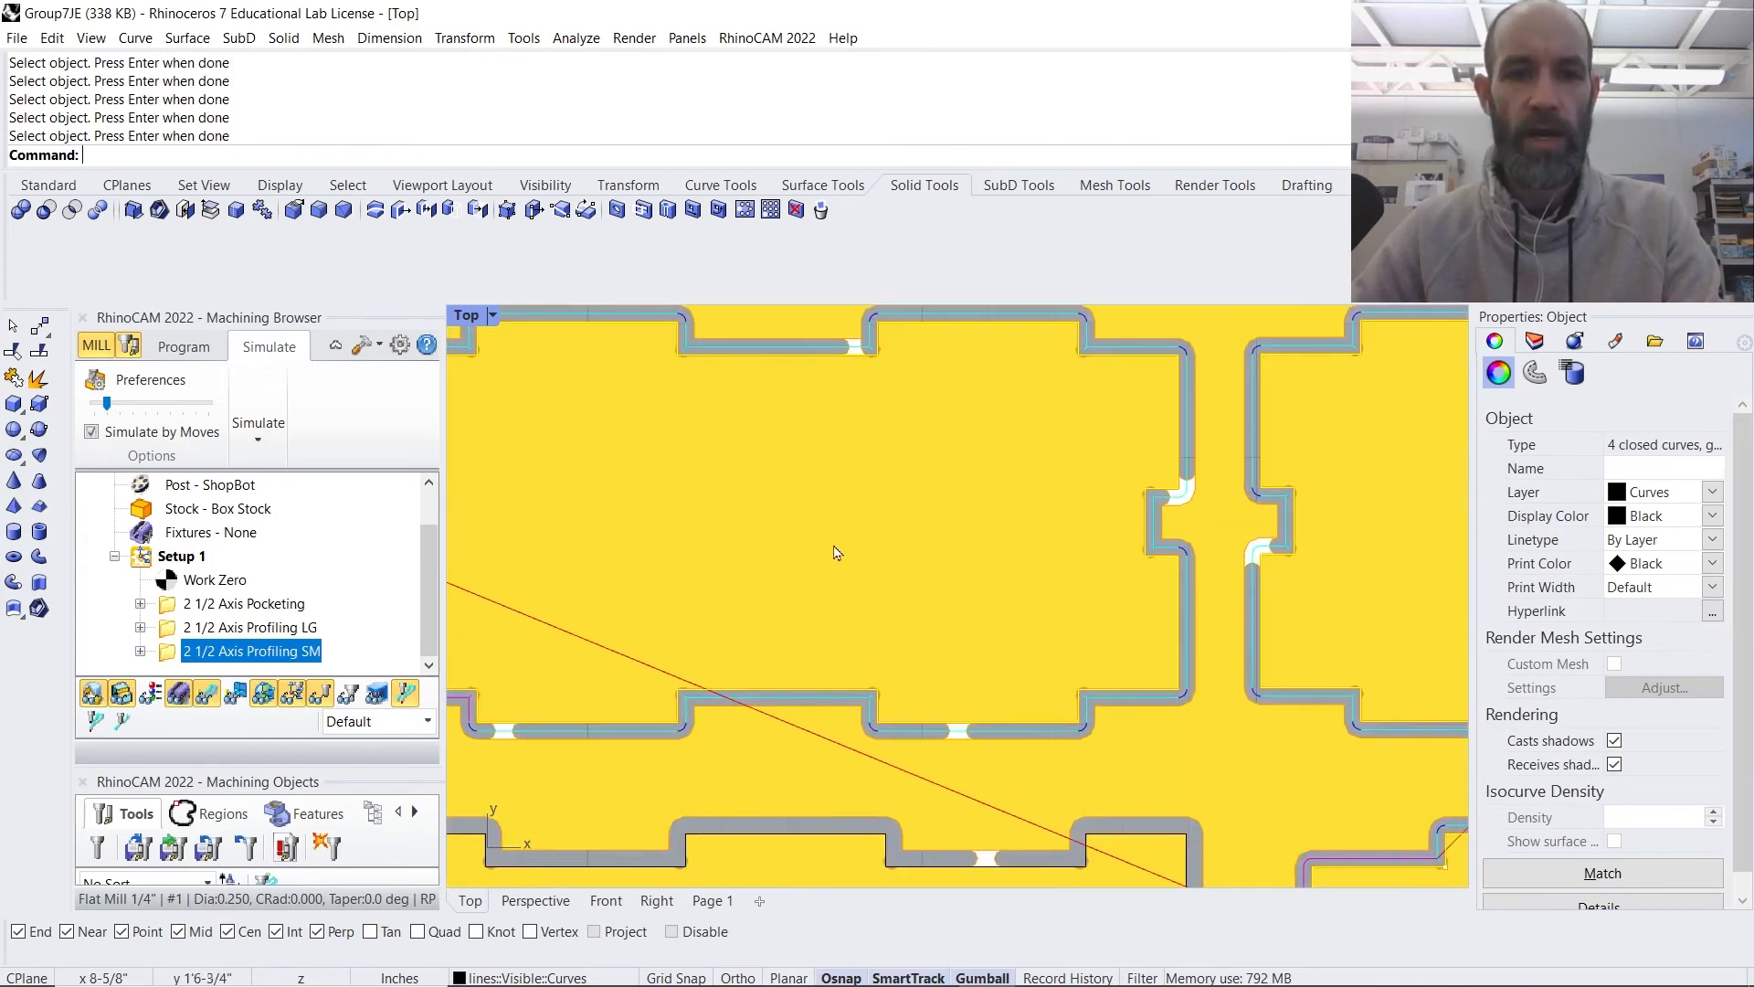
{"action": "scroll", "coordinate": [880, 418], "scroll_direction": "up", "scroll_amount": 5}
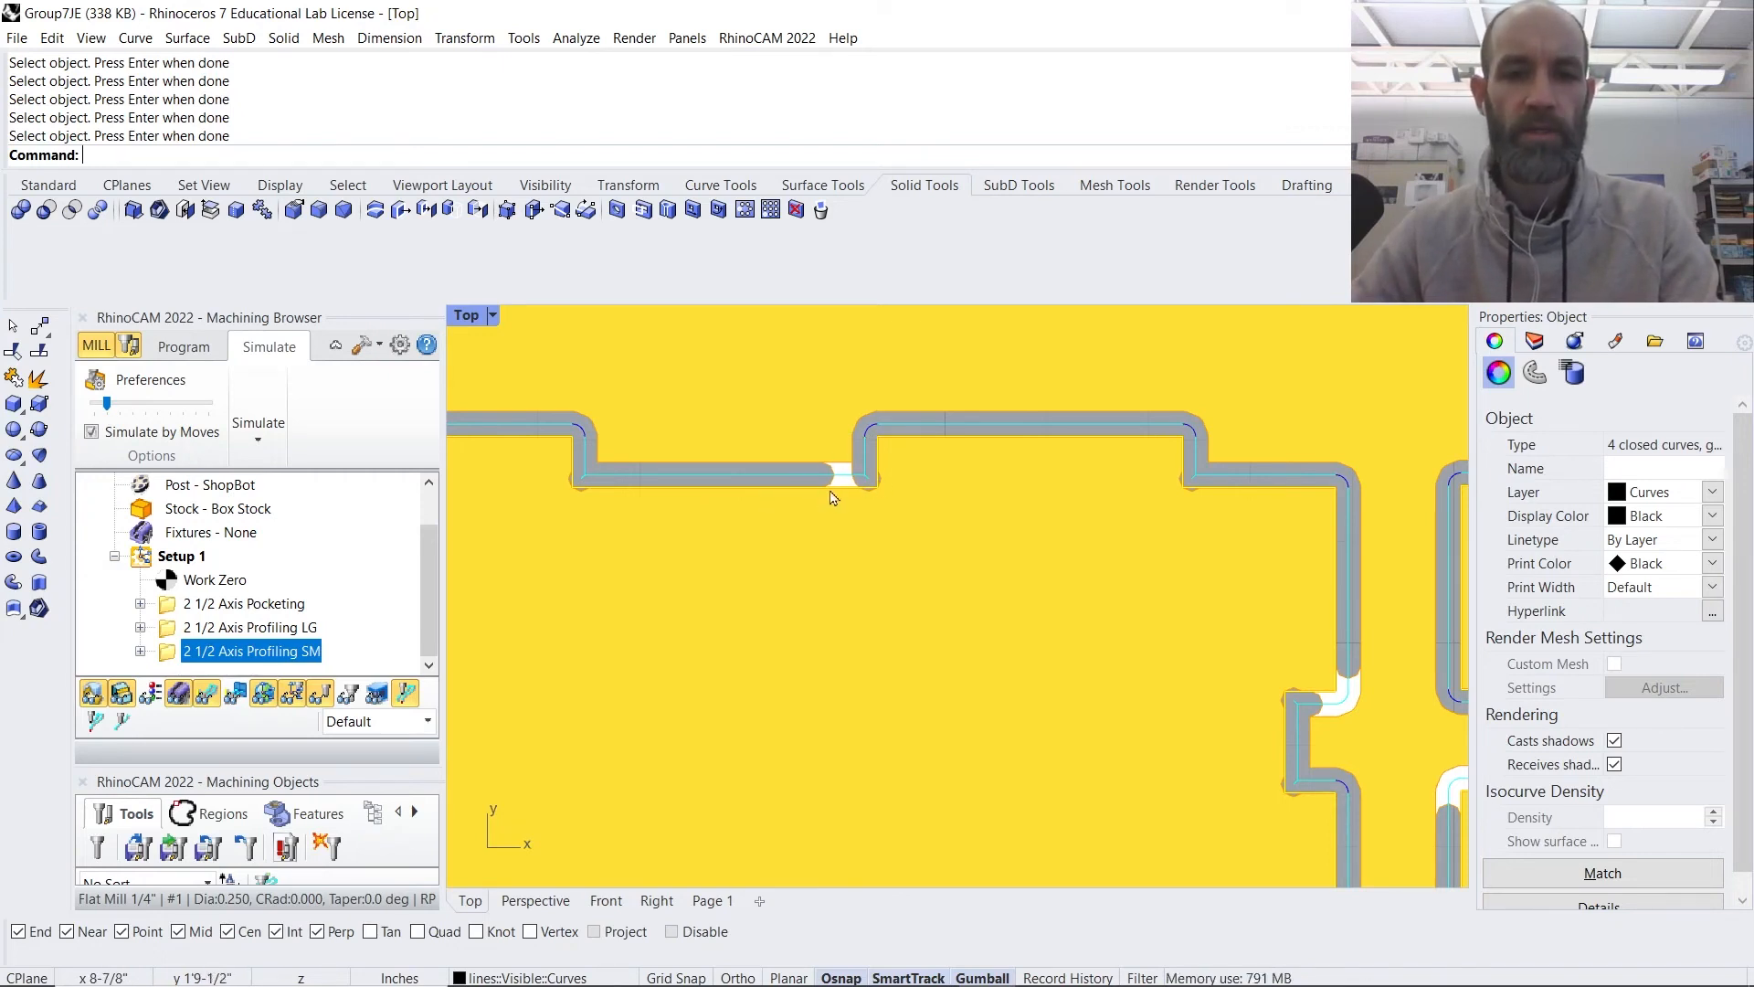
{"action": "scroll", "coordinate": [830, 492], "scroll_direction": "down", "scroll_amount": 5}
{"action": "right_click_drag", "start_coordinate": [1033, 590], "coordinate": [979, 651]}
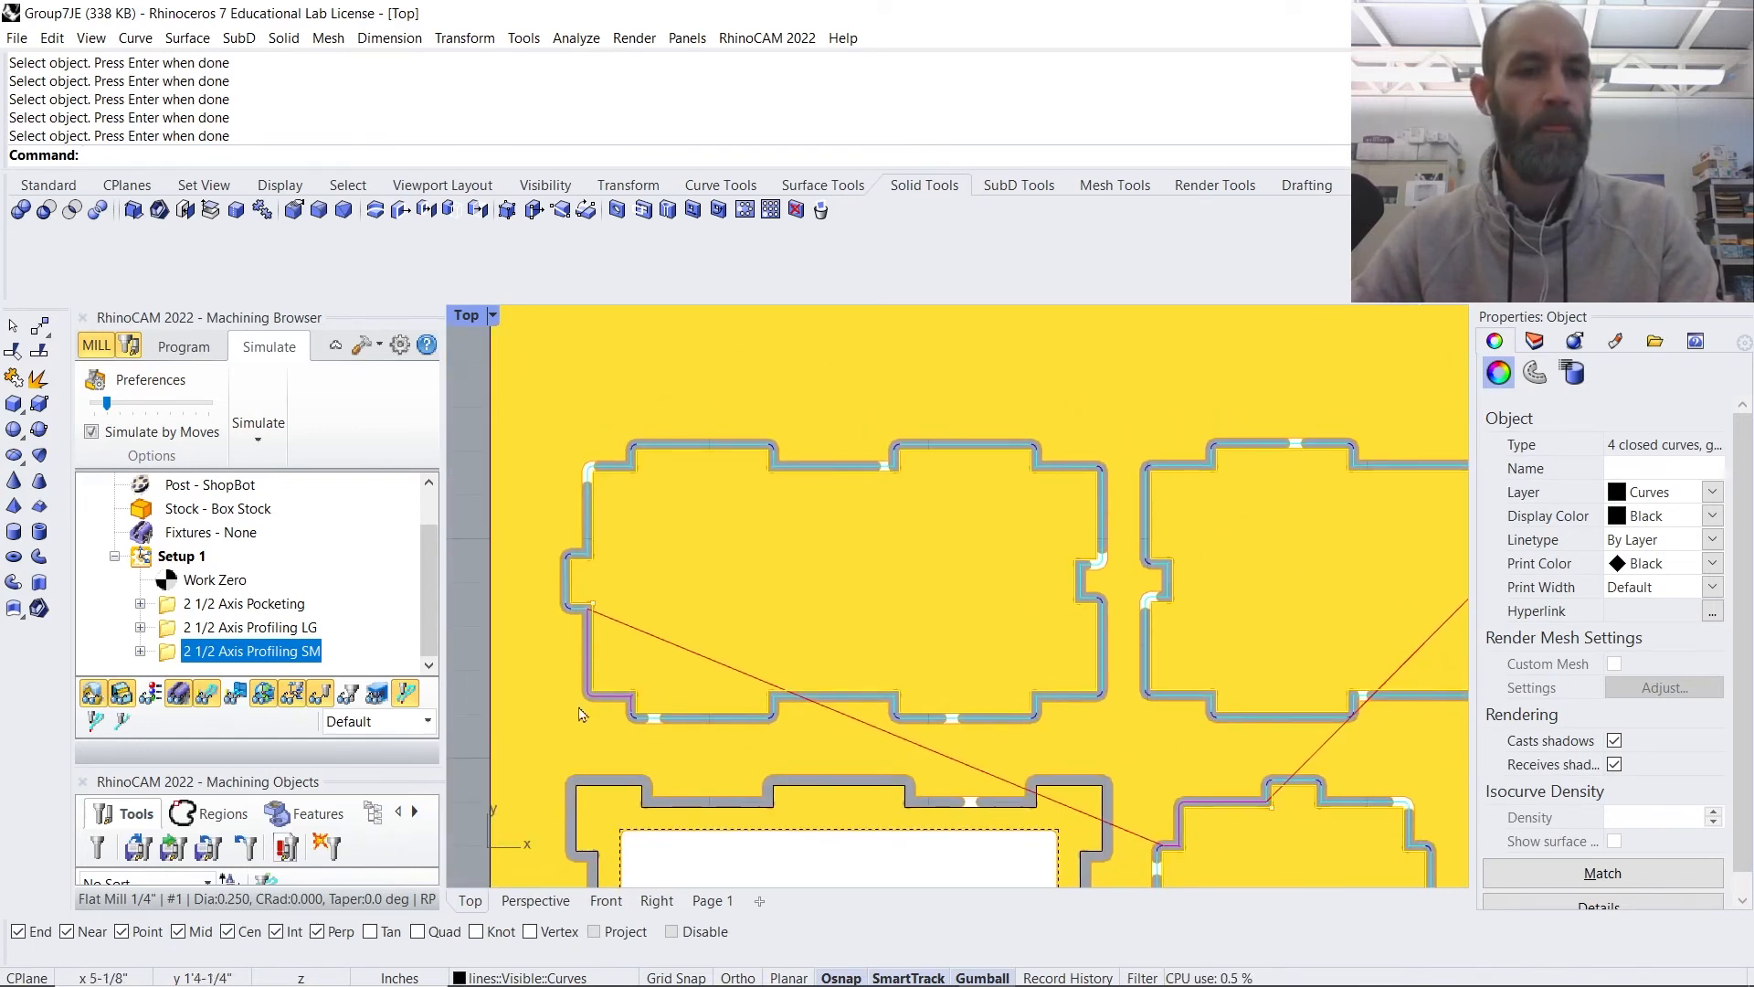
{"action": "scroll", "coordinate": [1072, 574], "scroll_direction": "down", "scroll_amount": 5}
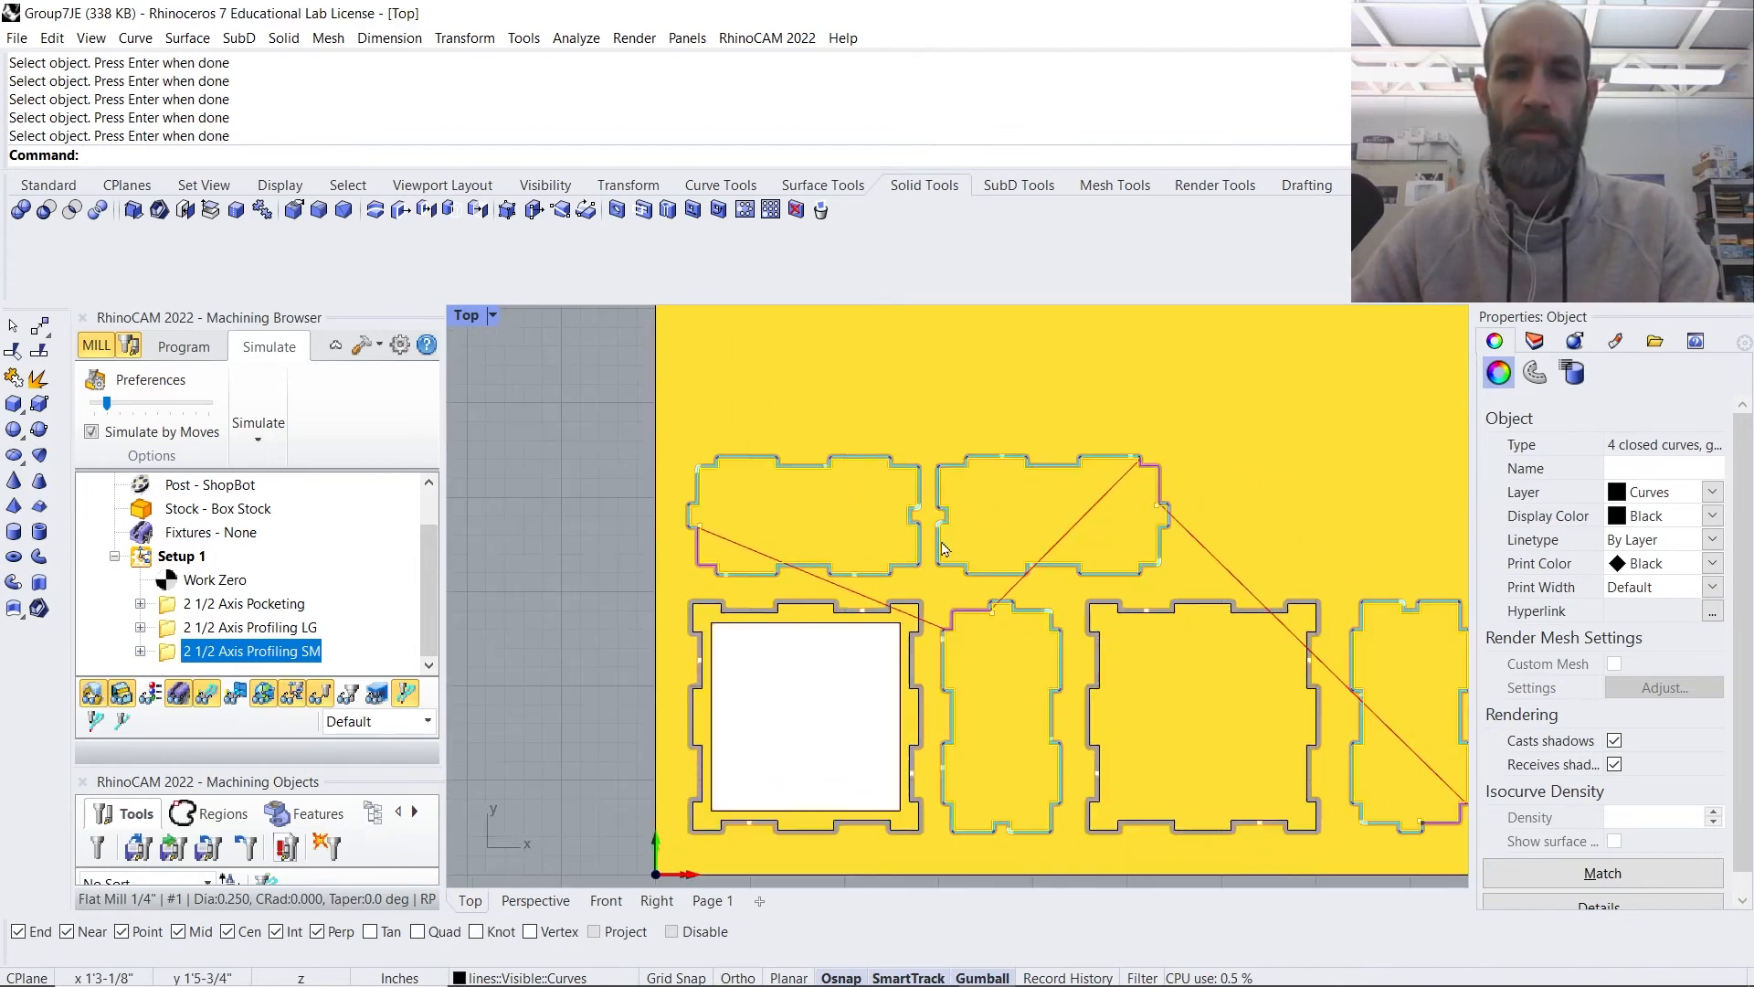
{"action": "scroll", "coordinate": [1072, 574], "scroll_direction": "down", "scroll_amount": 2}
{"action": "right_click_drag", "start_coordinate": [981, 625], "coordinate": [869, 720]}
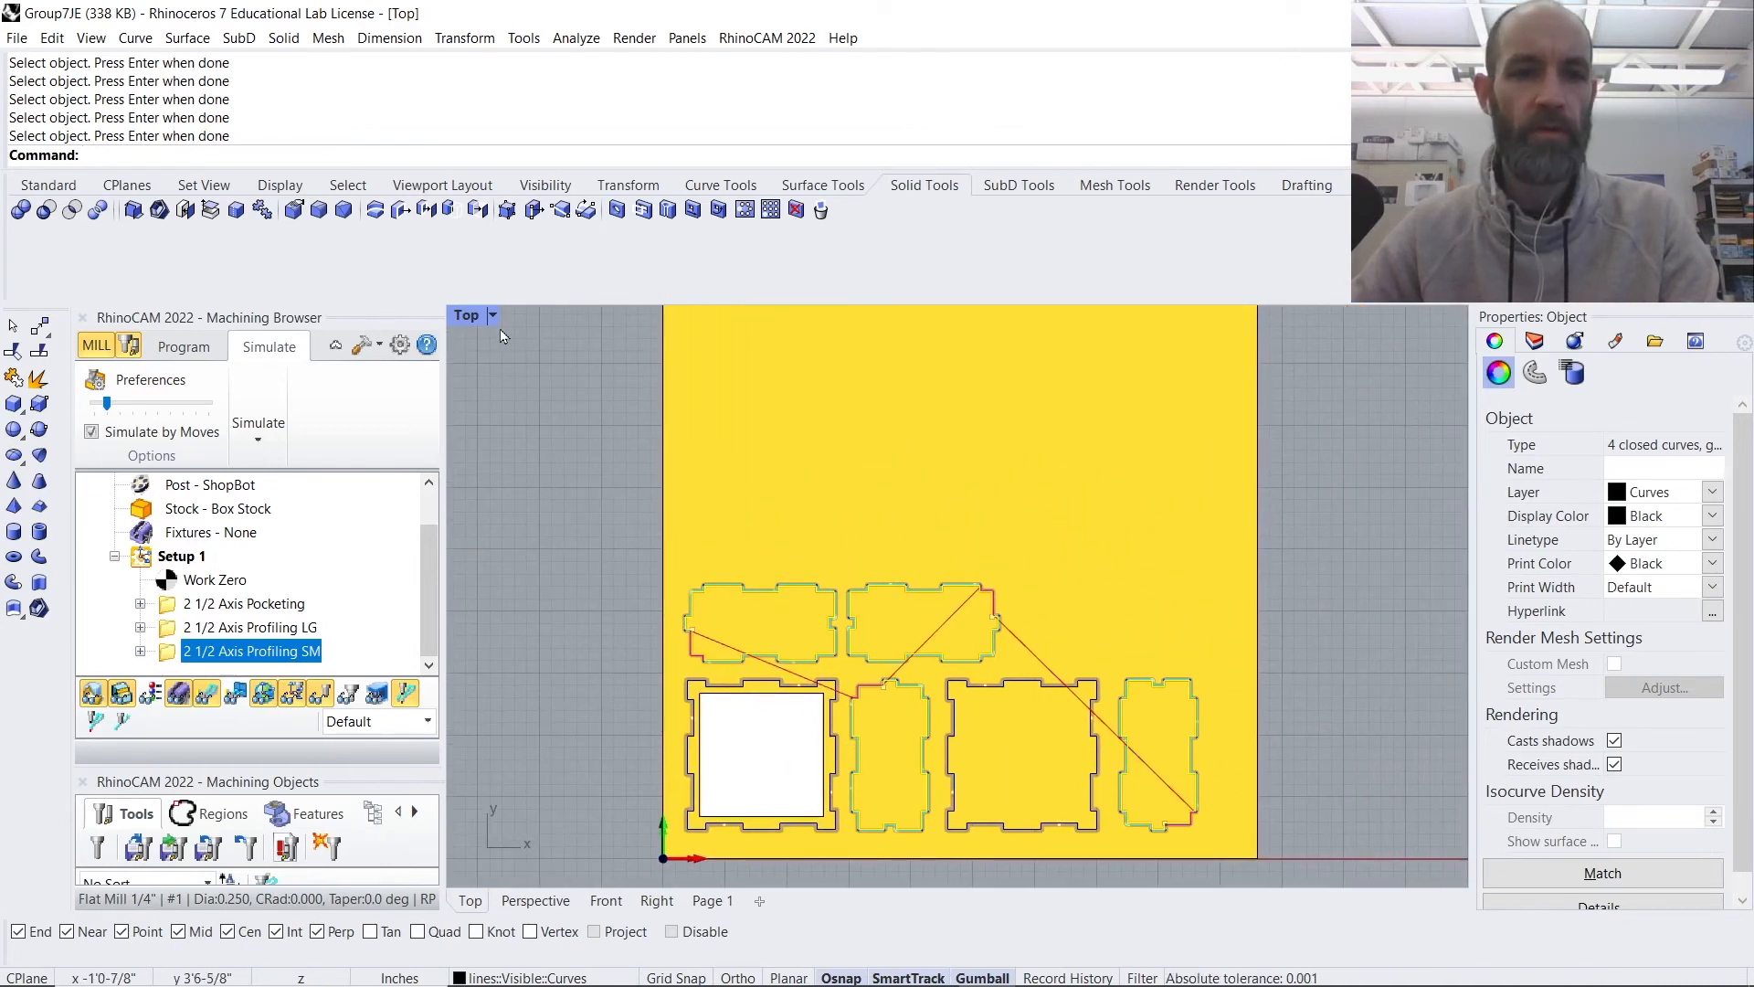
- Examine the simulated profile cuts in the Perspective view and the small-part entry ramp above the stock in the Front view
{"action": "double_click", "coordinate": [471, 316]}
{"action": "double_click", "coordinate": [992, 315]}
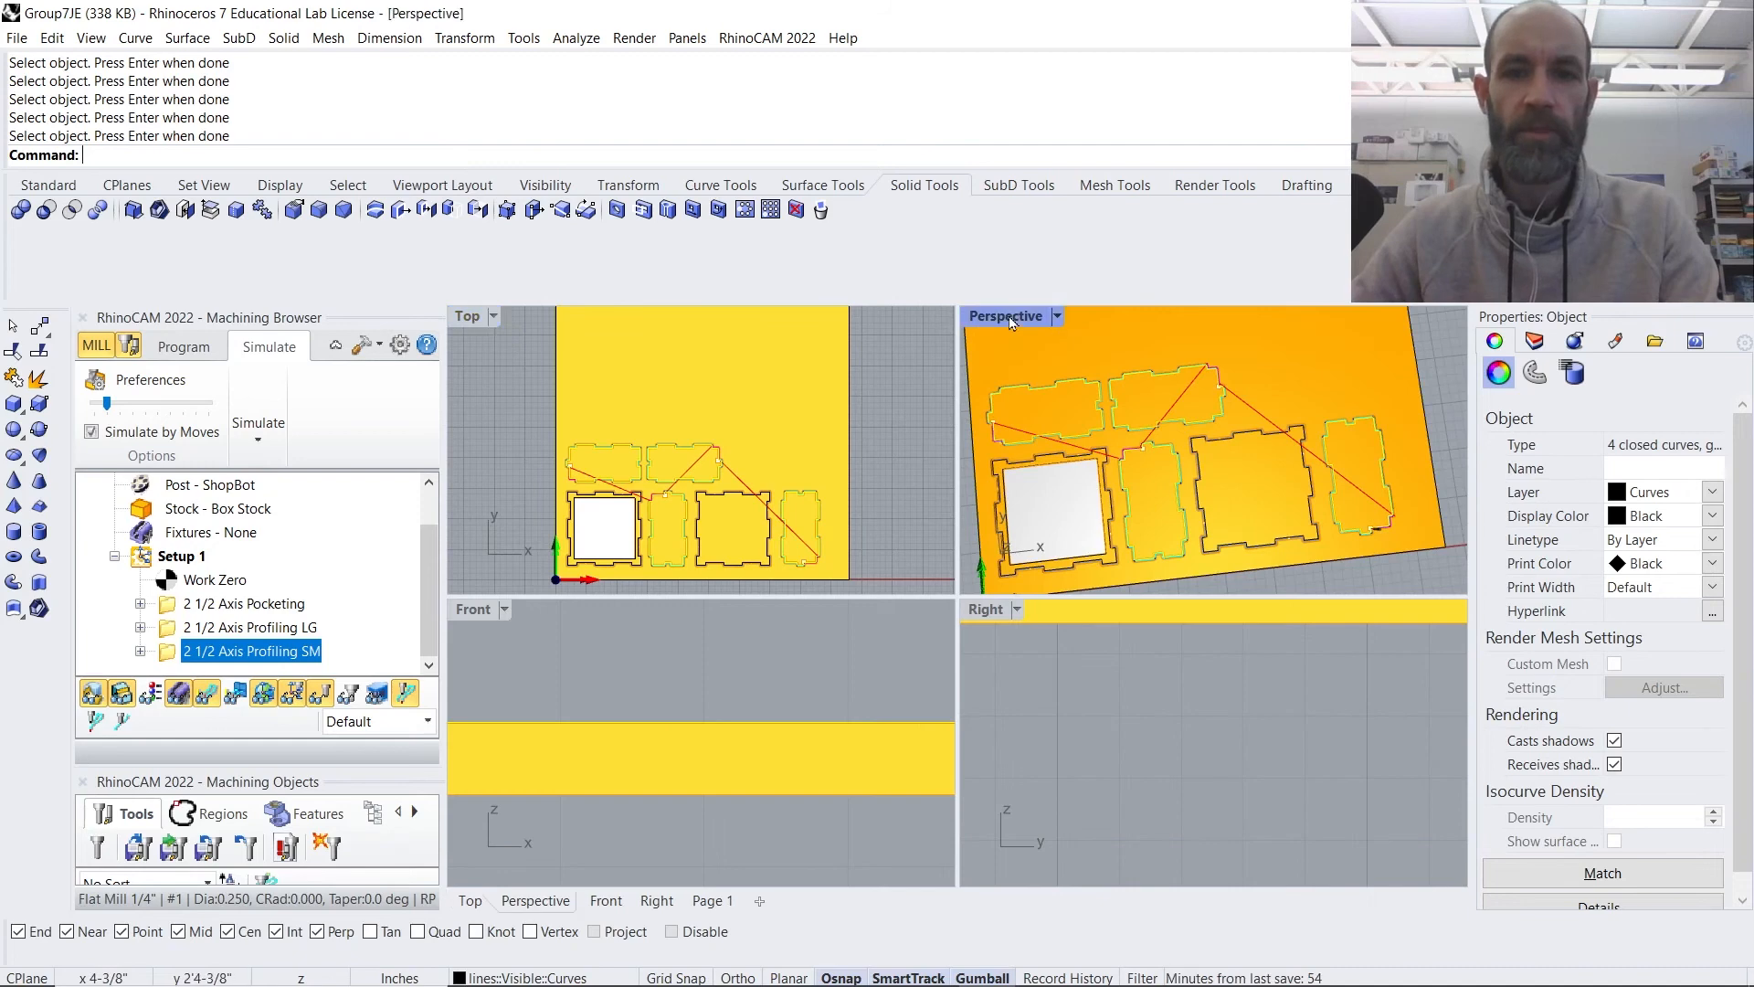
{"action": "right_click_drag", "start_coordinate": [1061, 674], "coordinate": [922, 506]}
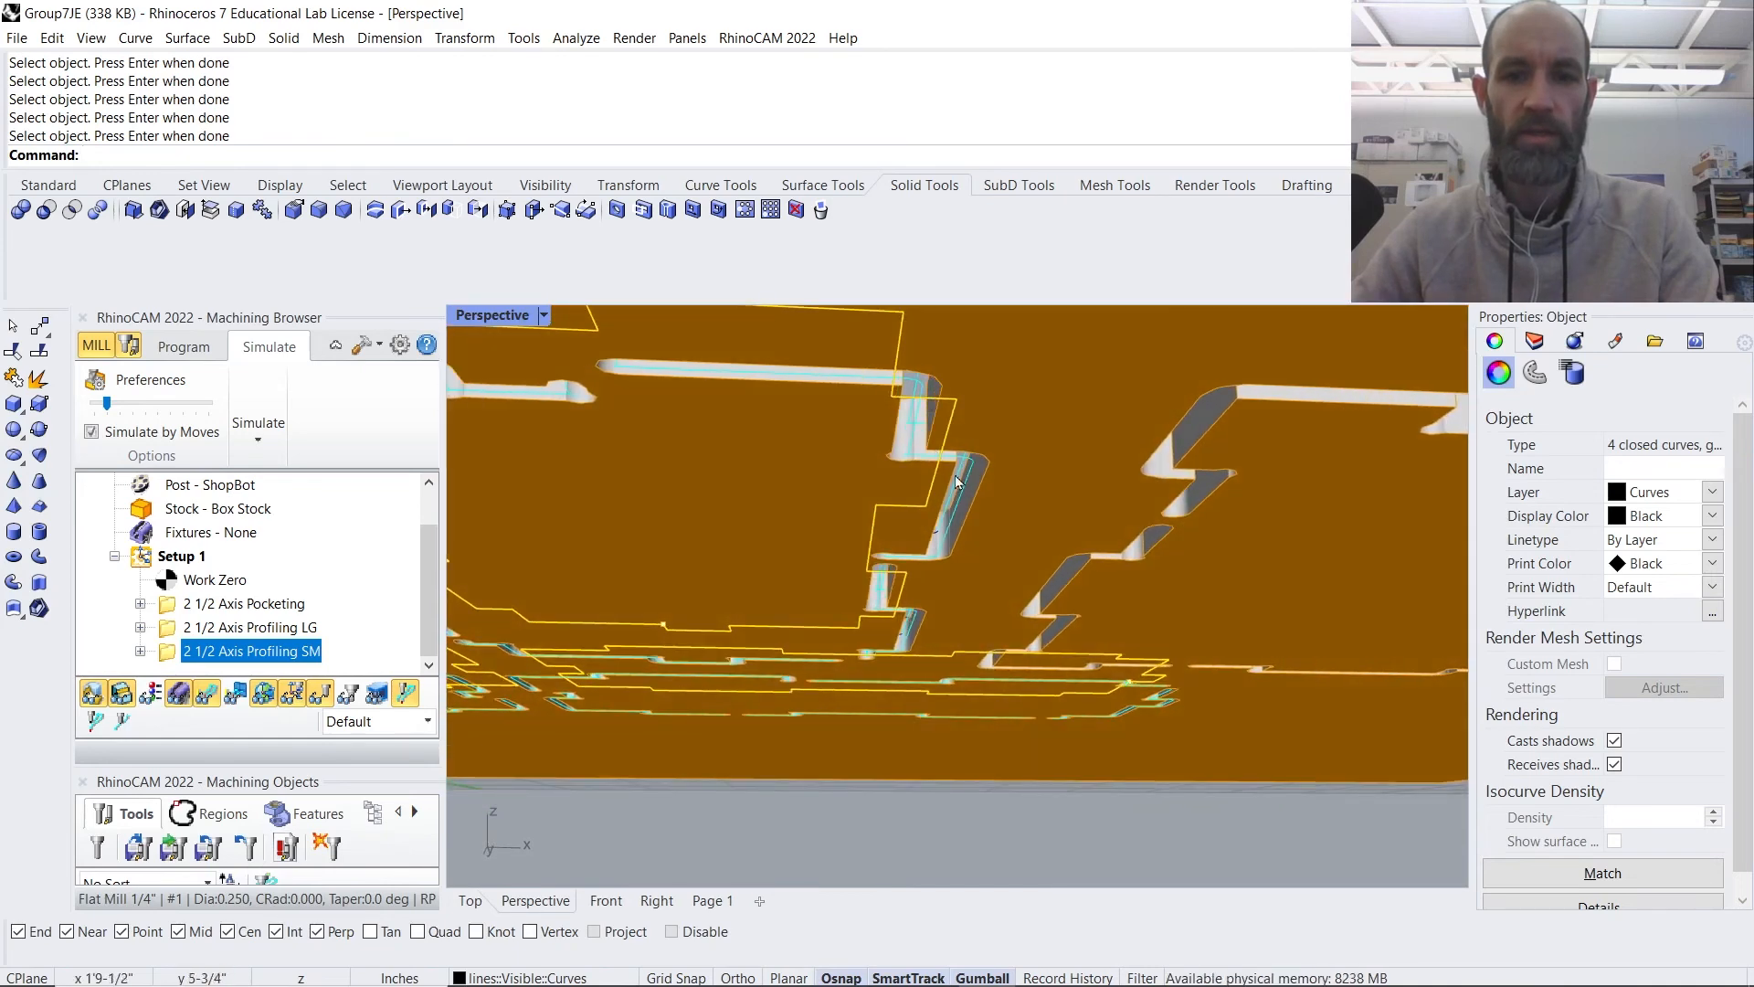
{"action": "right_click_drag", "start_coordinate": [958, 483], "coordinate": [1014, 486]}
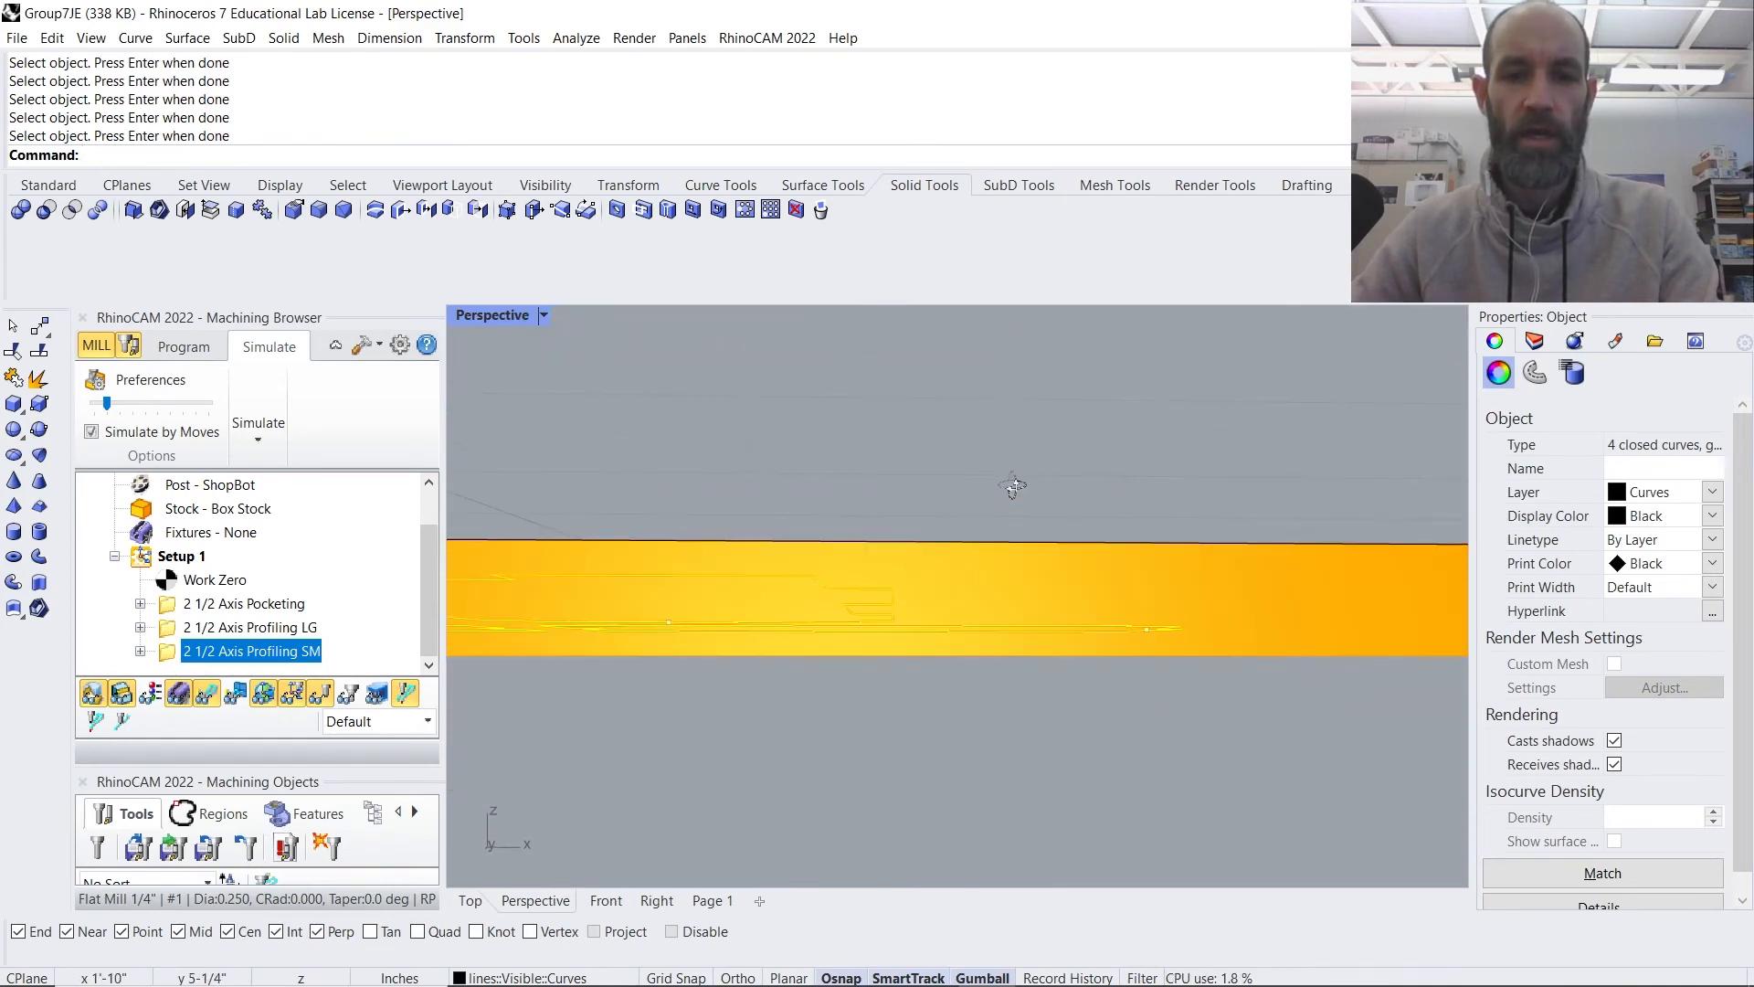
{"action": "double_click", "coordinate": [499, 320]}
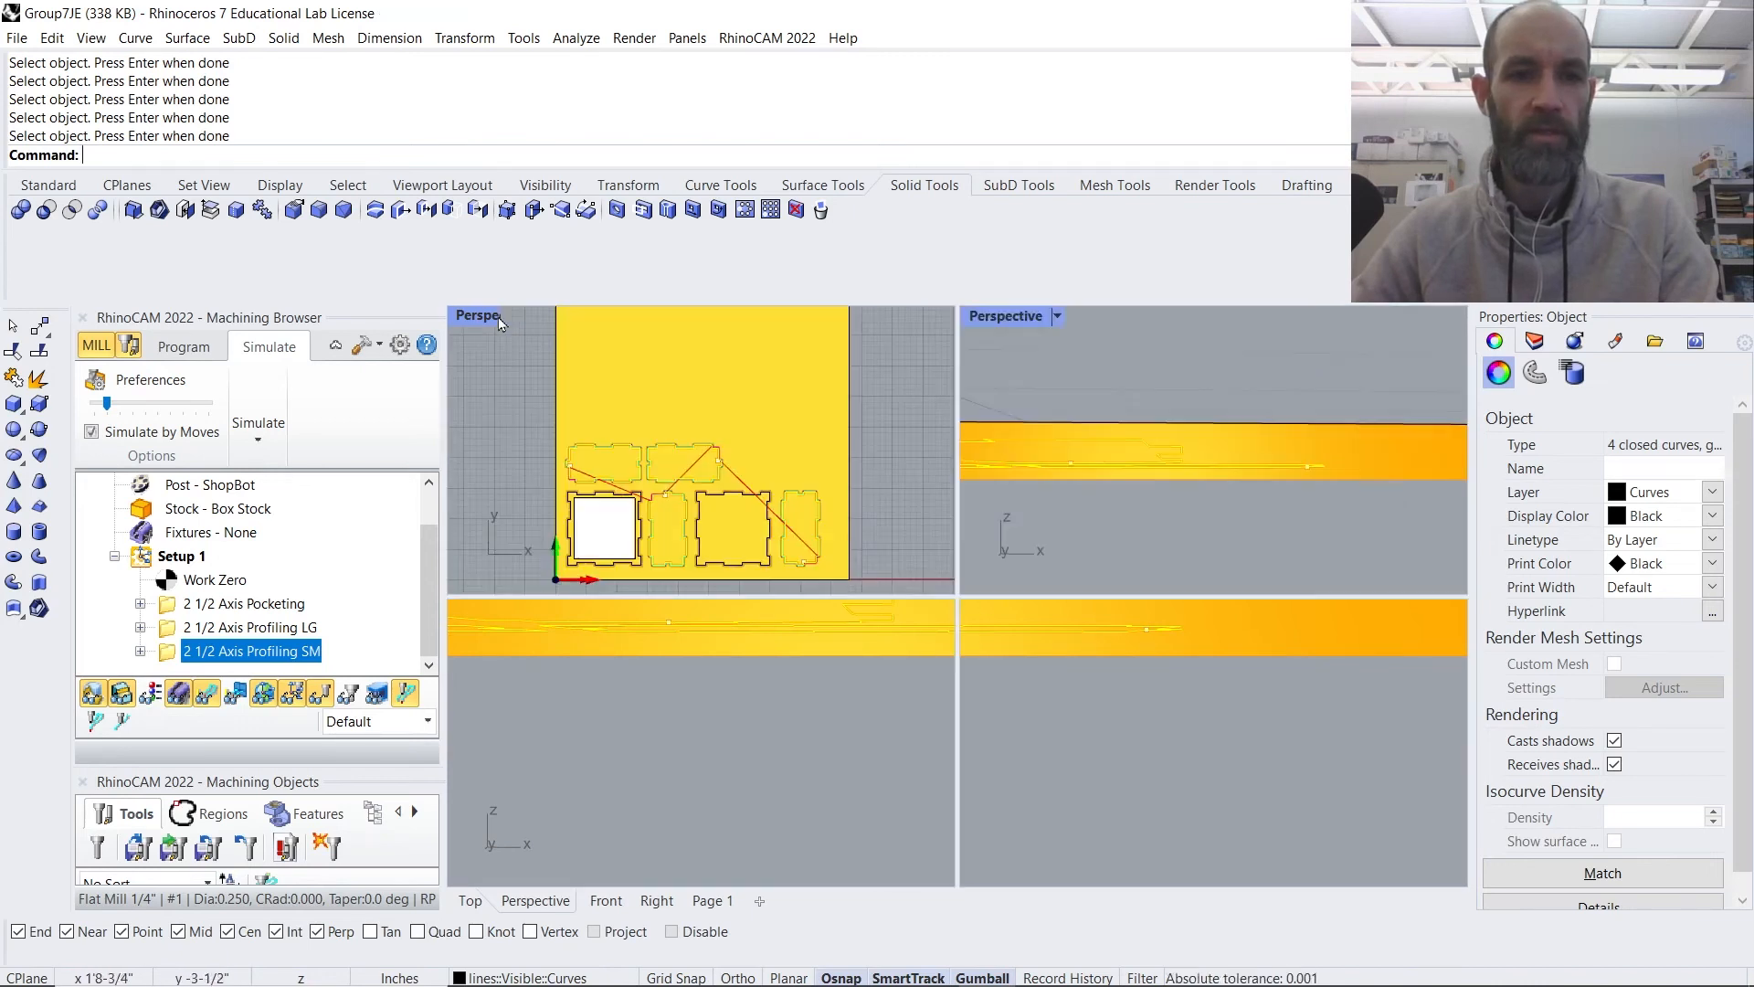
{"action": "double_click", "coordinate": [472, 609]}
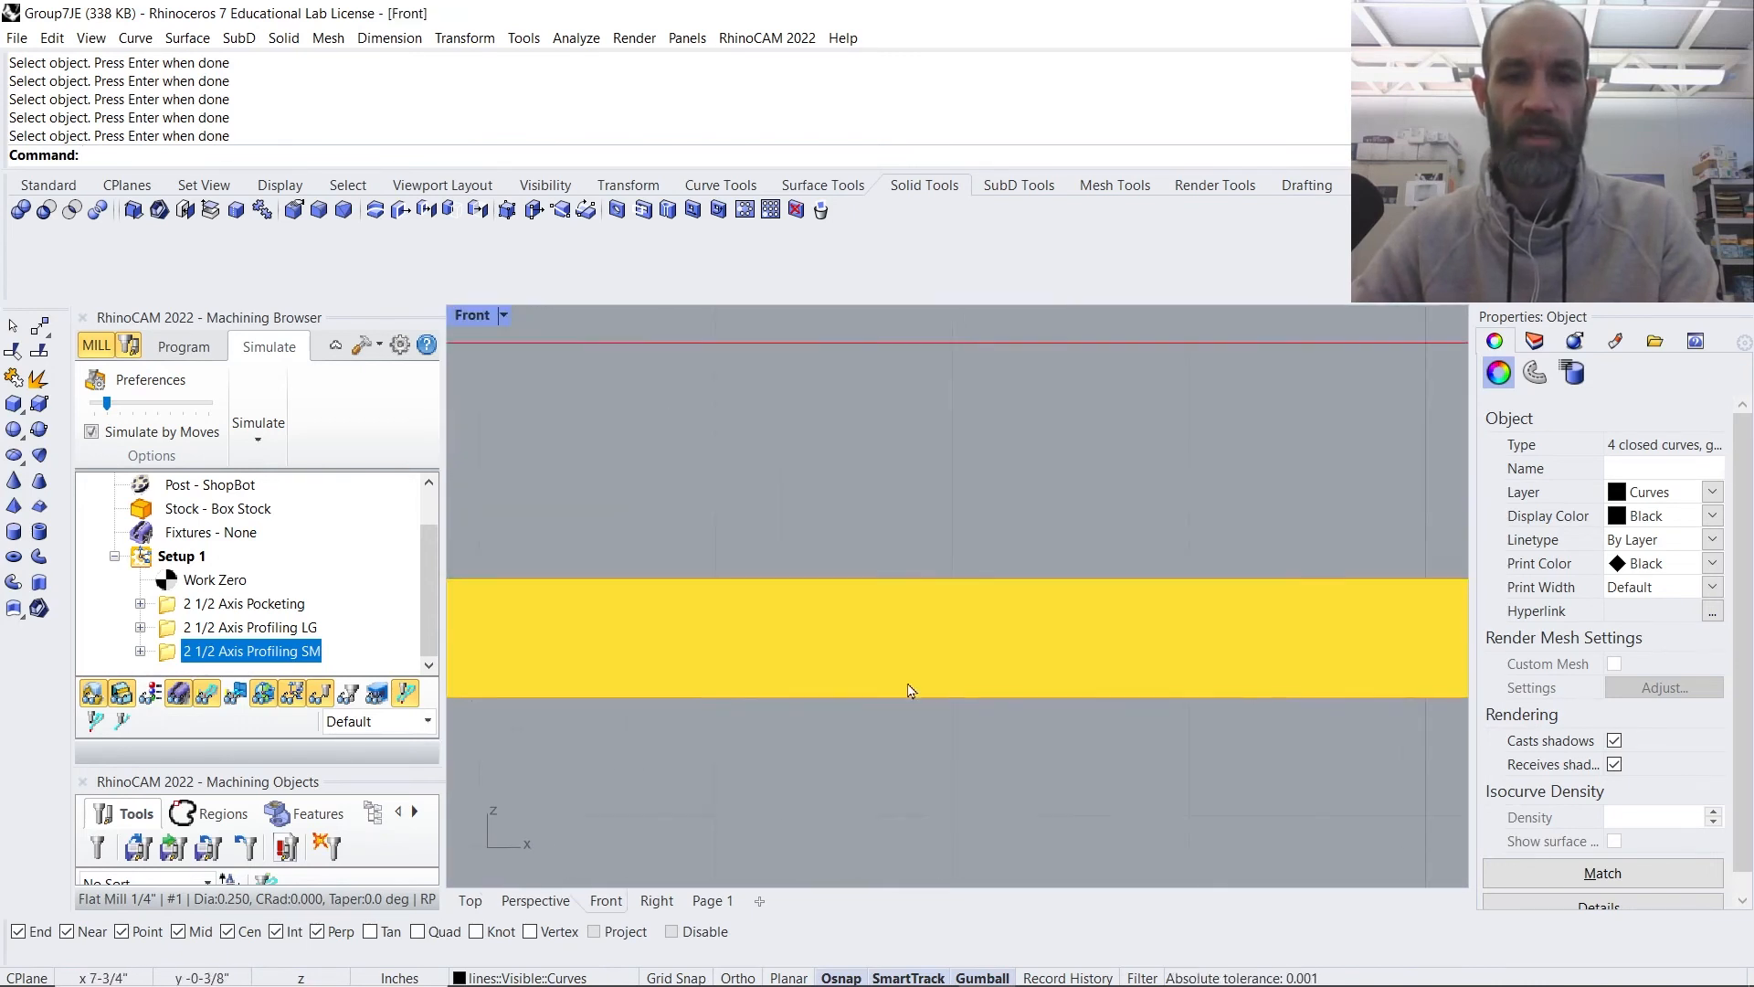
{"action": "scroll", "coordinate": [905, 678], "scroll_direction": "down", "scroll_amount": 14}
{"action": "right_click_drag", "start_coordinate": [813, 712], "coordinate": [1038, 689]}
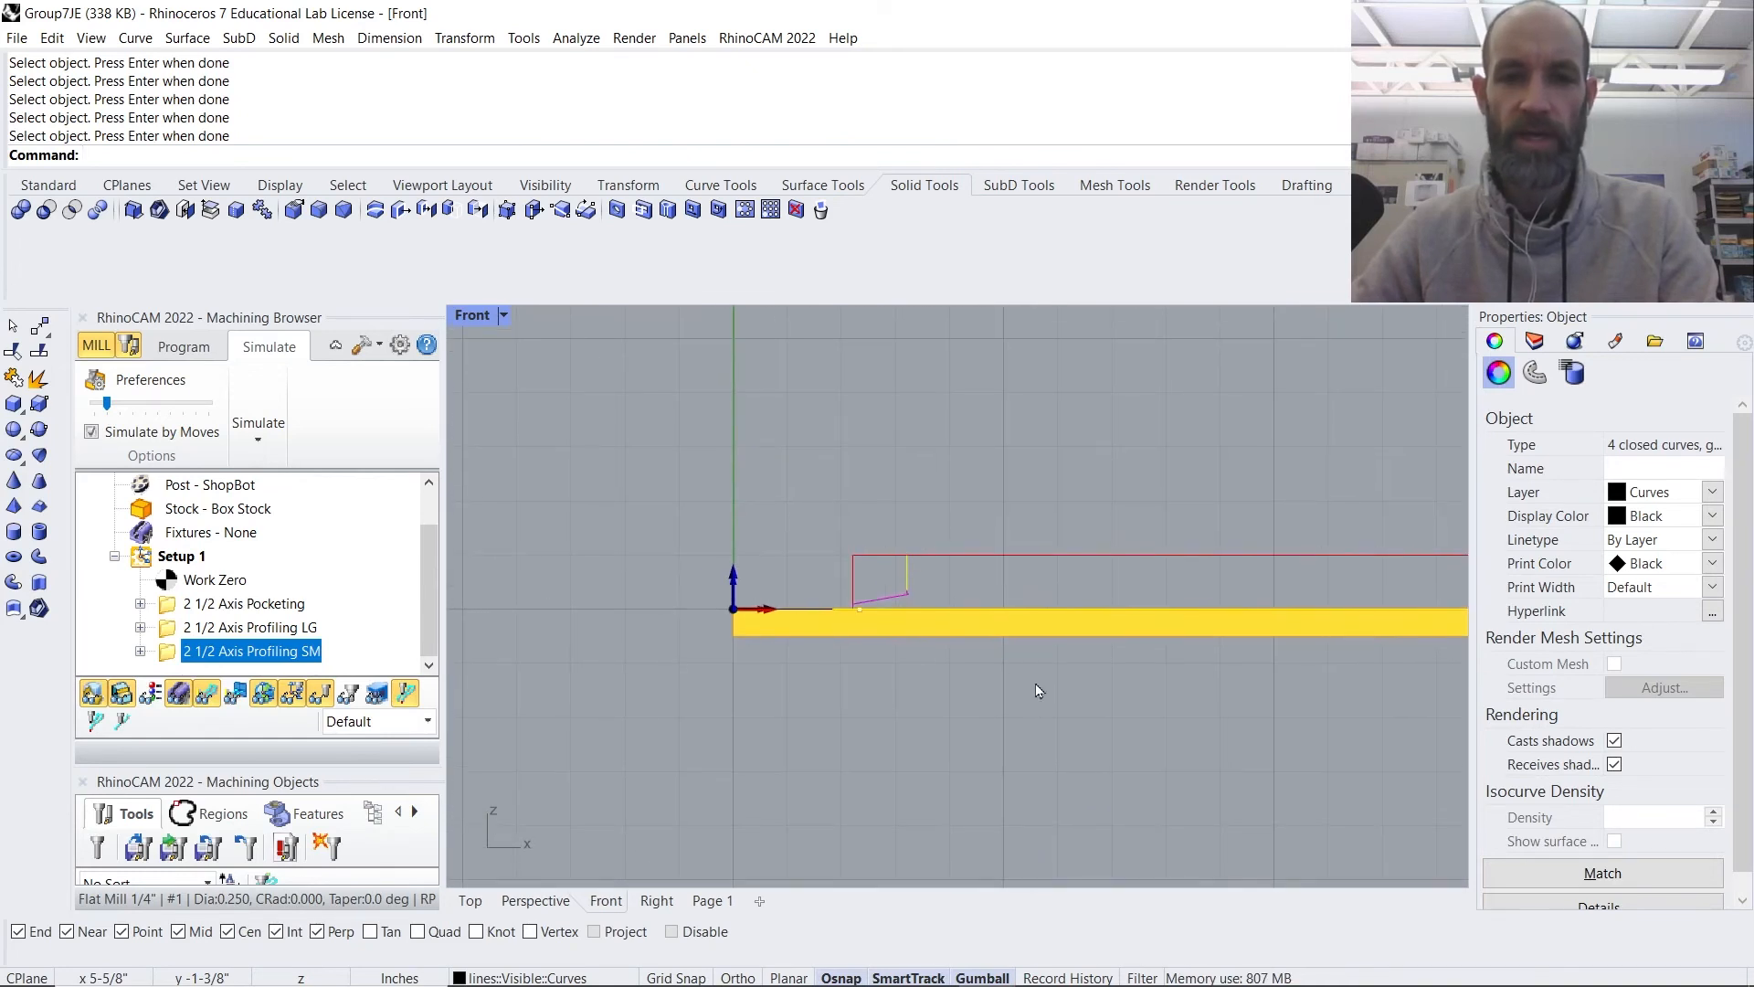
{"action": "scroll", "coordinate": [909, 639], "scroll_direction": "up", "scroll_amount": 3}
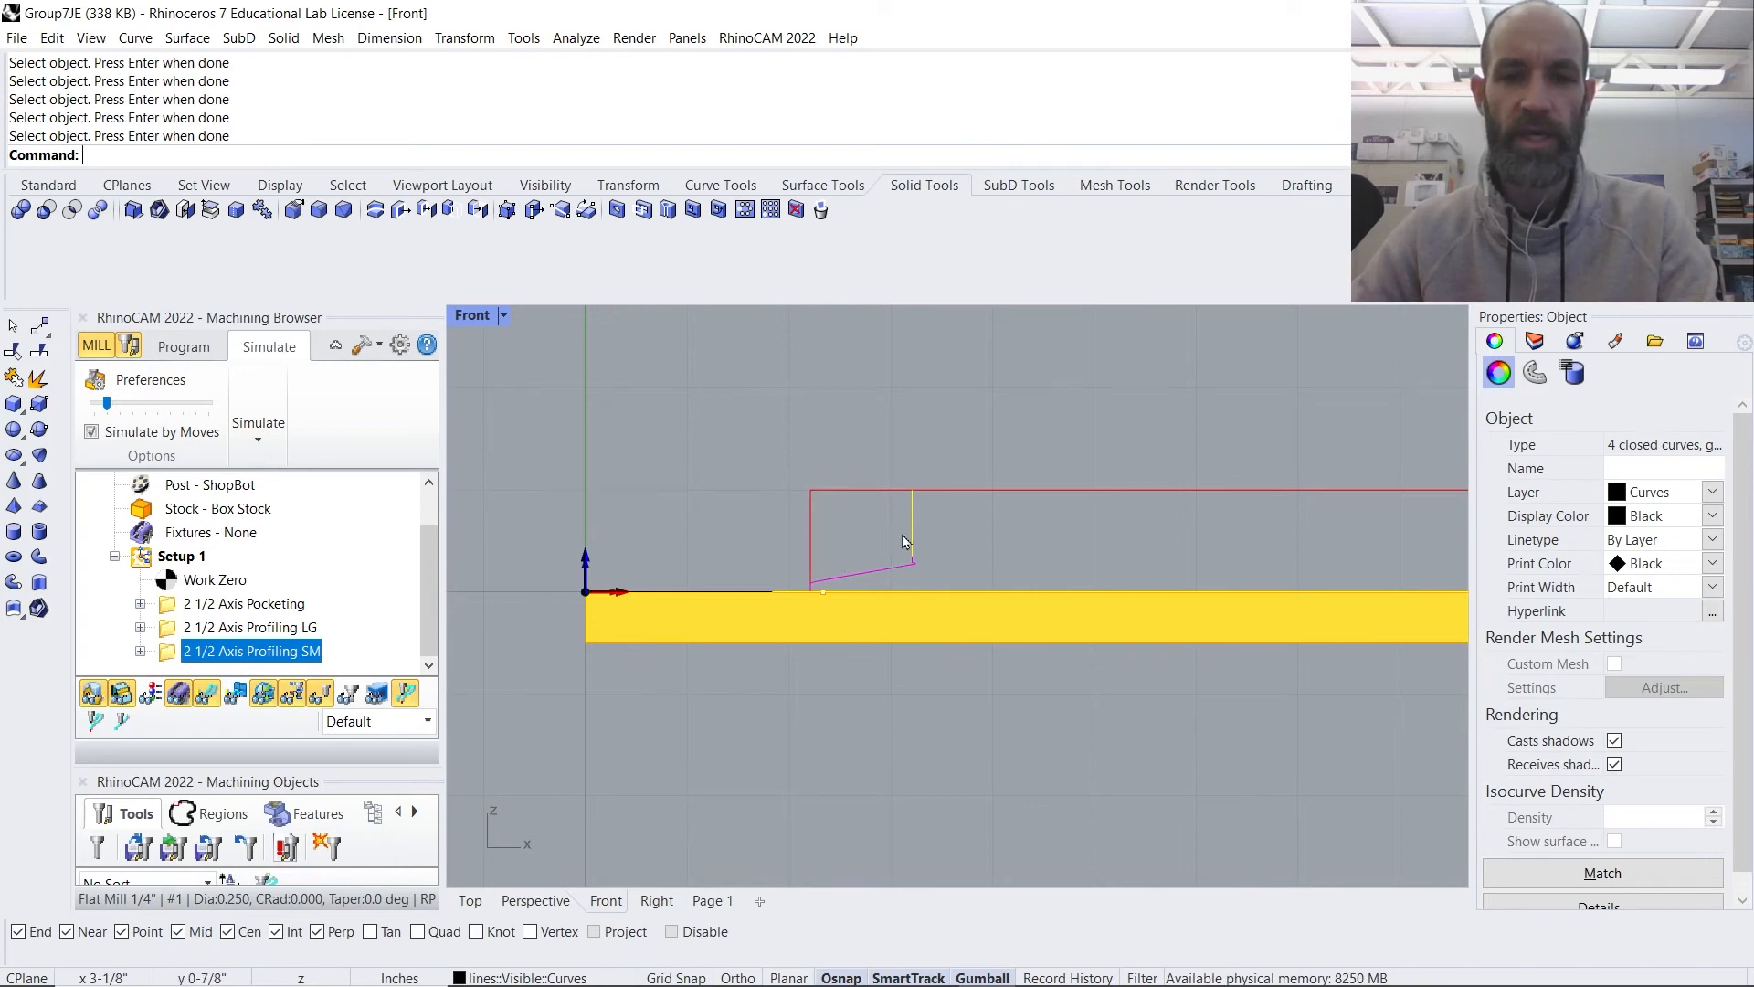
- Examine the entry ramp of a small part's profiling toolpath up close in the Perspective view
{"action": "double_click", "coordinate": [475, 317]}
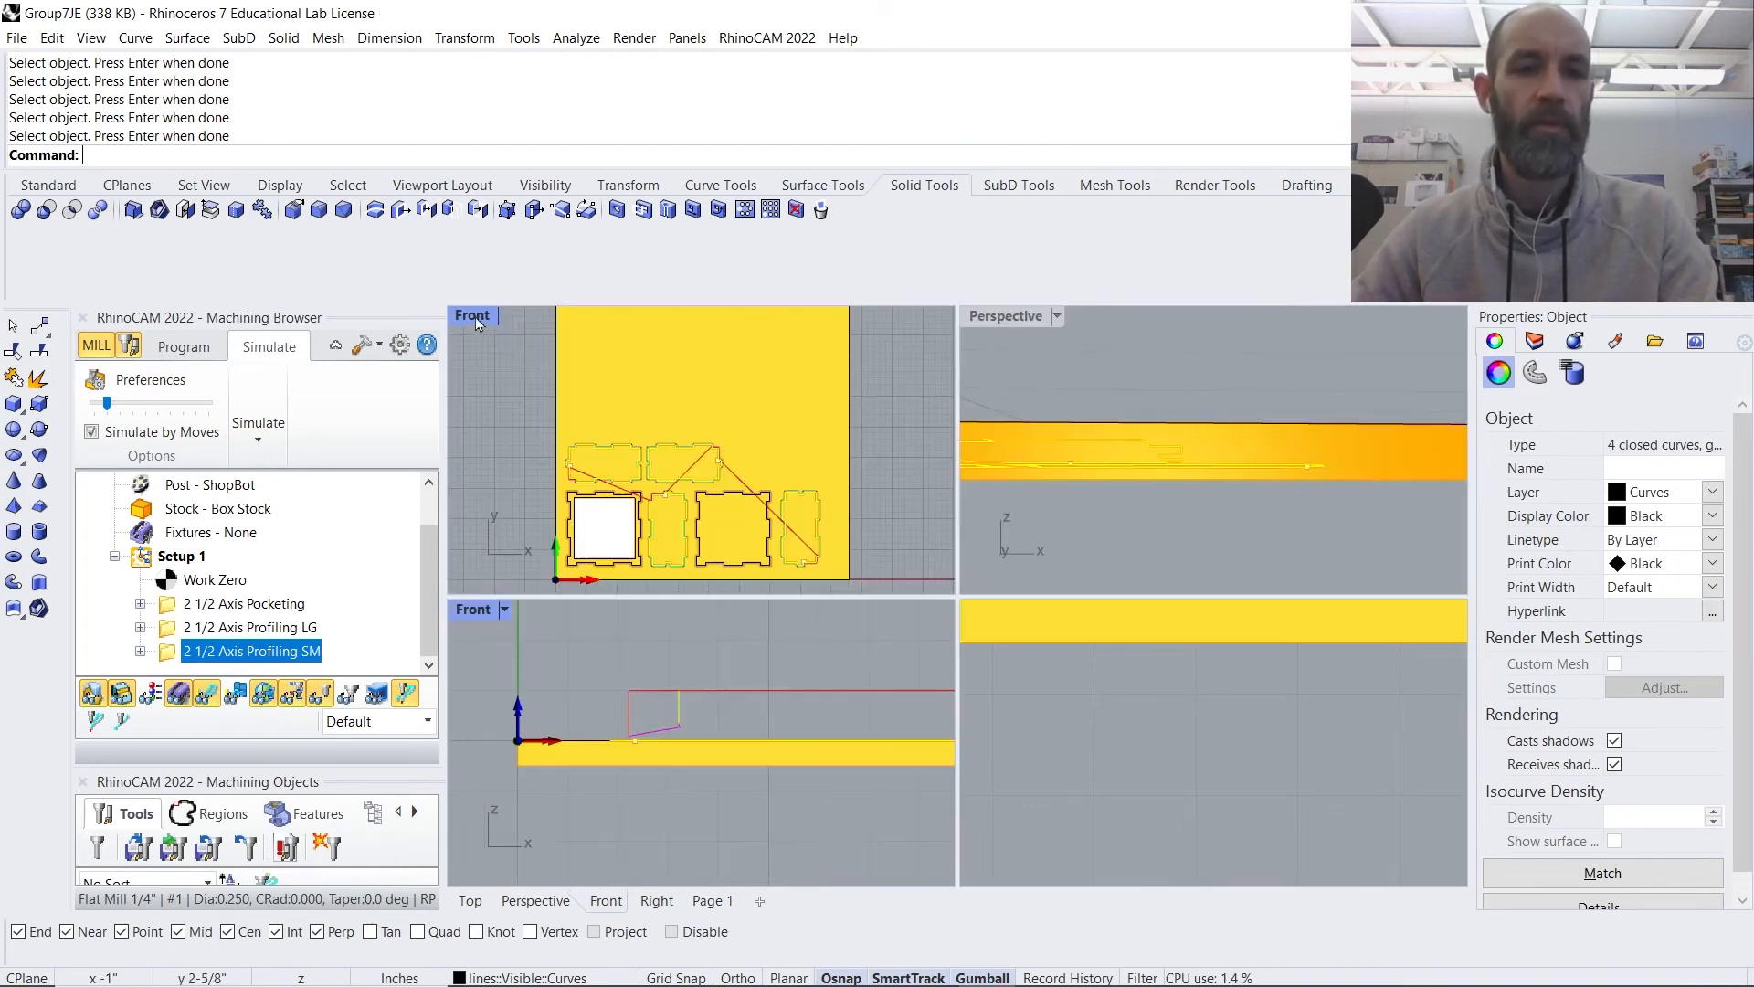
{"action": "left_click", "coordinate": [1009, 316]}
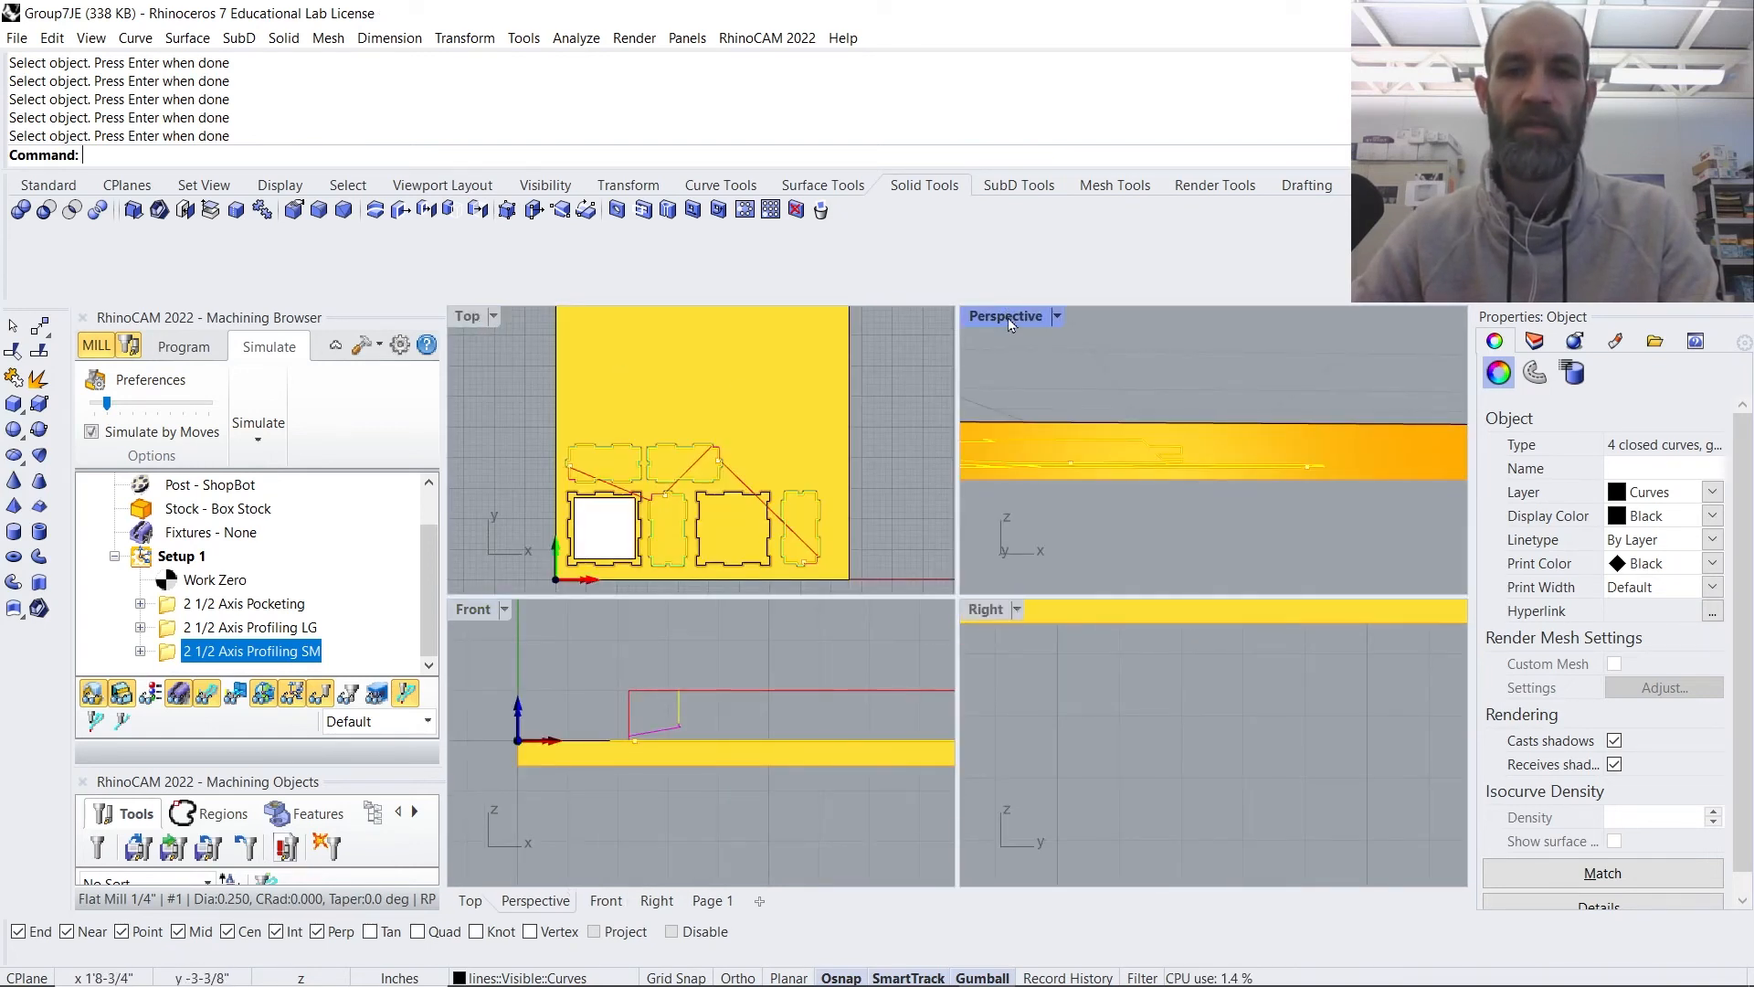
{"action": "double_click", "coordinate": [1009, 316]}
{"action": "right_click_drag", "start_coordinate": [829, 555], "coordinate": [919, 493]}
{"action": "scroll", "coordinate": [1126, 547], "scroll_direction": "up", "scroll_amount": 8}
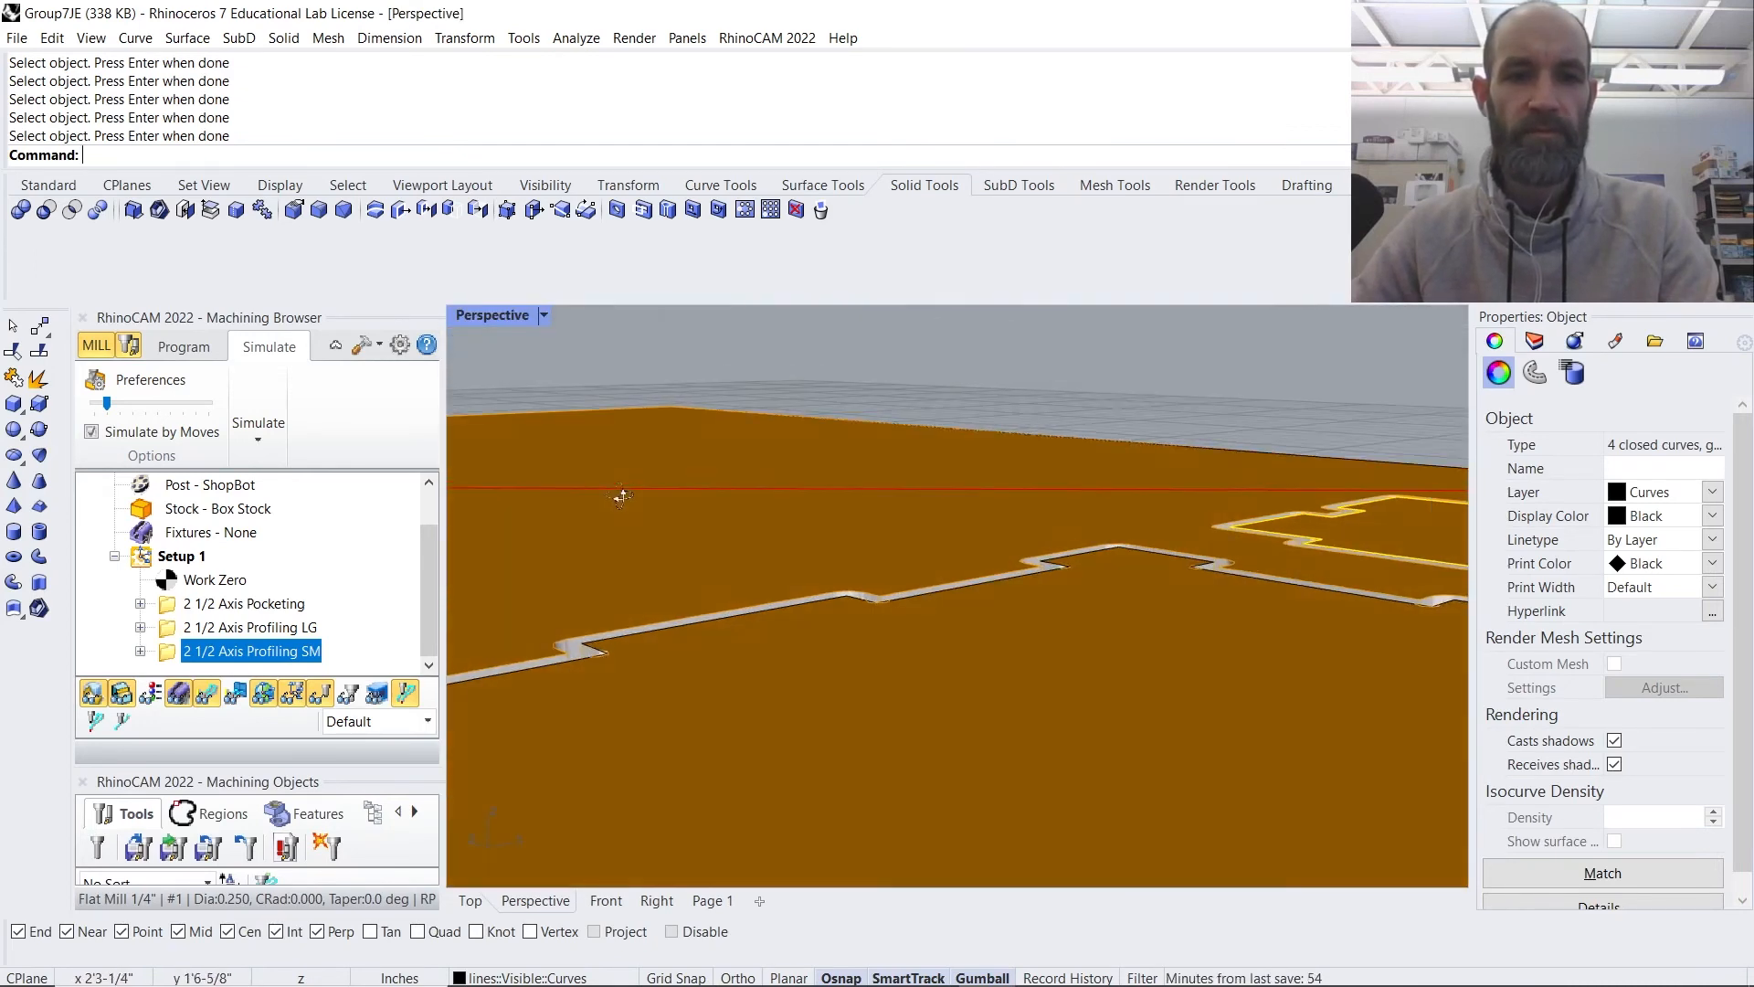
{"action": "right_click_drag", "start_coordinate": [638, 667], "coordinate": [1320, 554]}
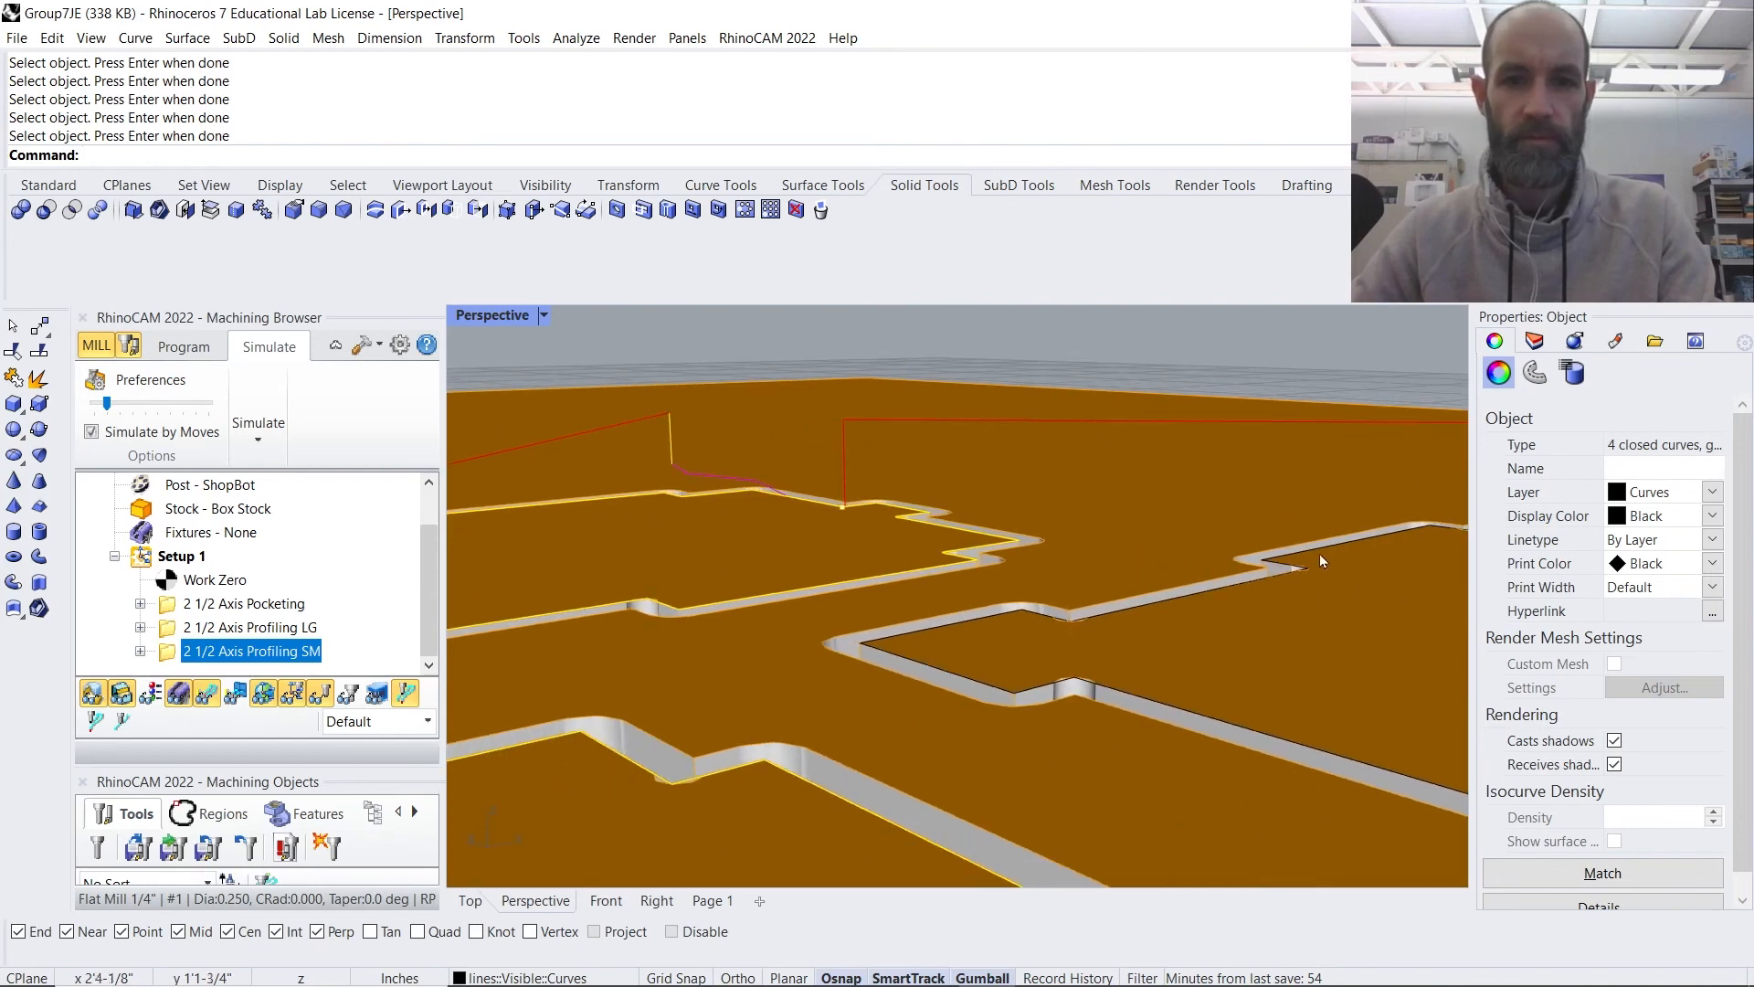
{"action": "scroll", "coordinate": [682, 477], "scroll_direction": "up", "scroll_amount": 4}
{"action": "scroll", "coordinate": [682, 477], "scroll_direction": "up", "scroll_amount": 2}
{"action": "right_click_drag", "start_coordinate": [777, 442], "coordinate": [894, 800]}
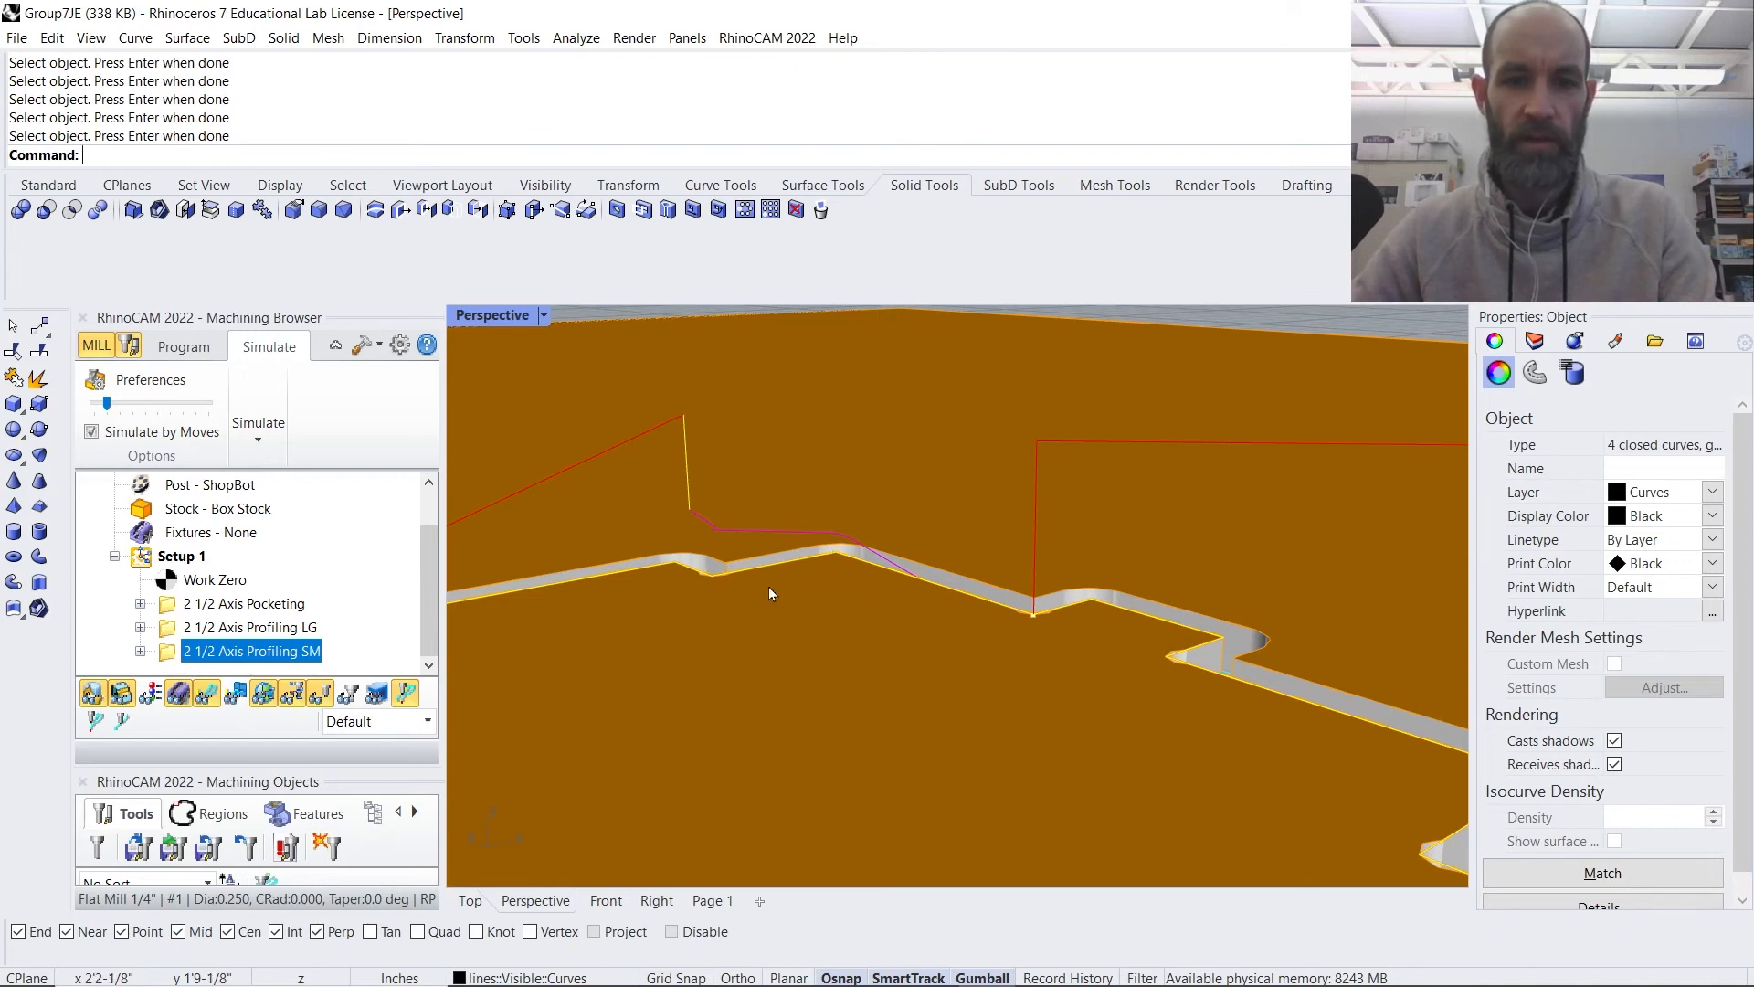
- Set the Along Path entry height of 2 1/2 Axis Profiling SM to 0.1, regenerate the toolpath and inspect its entry ramp
{"action": "double_click", "coordinate": [173, 654]}
{"action": "left_click", "coordinate": [240, 60]}
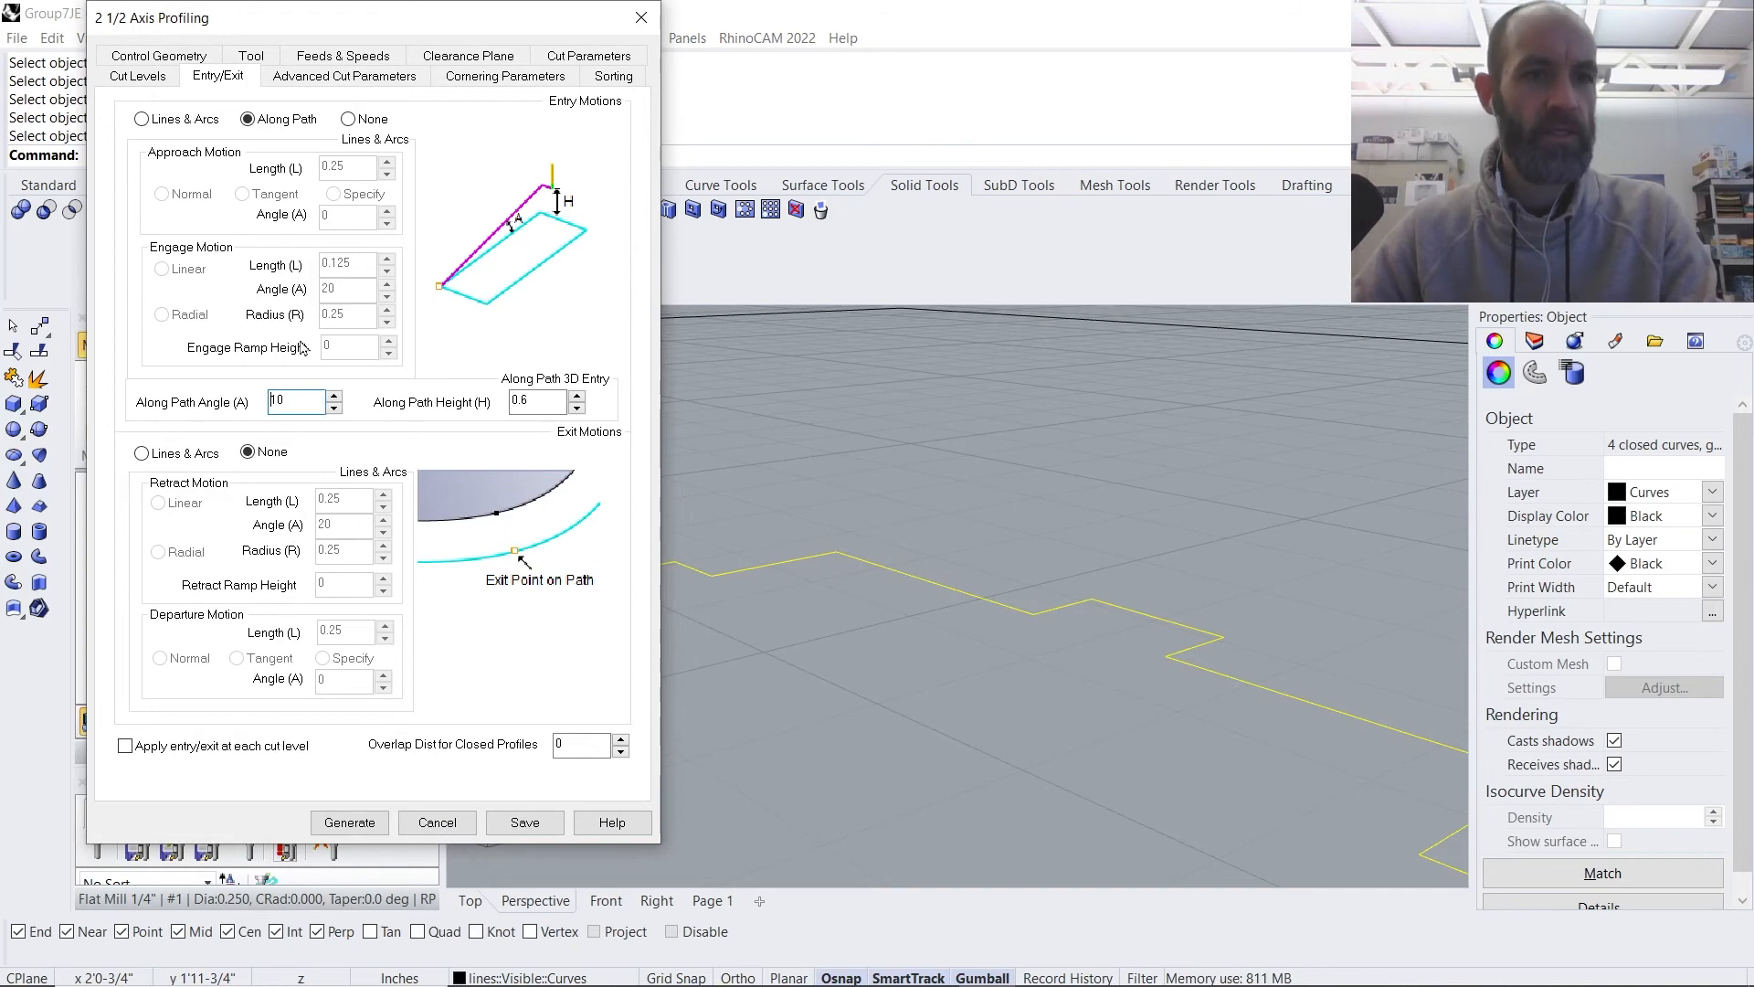
{"action": "left_click", "coordinate": [527, 404]}
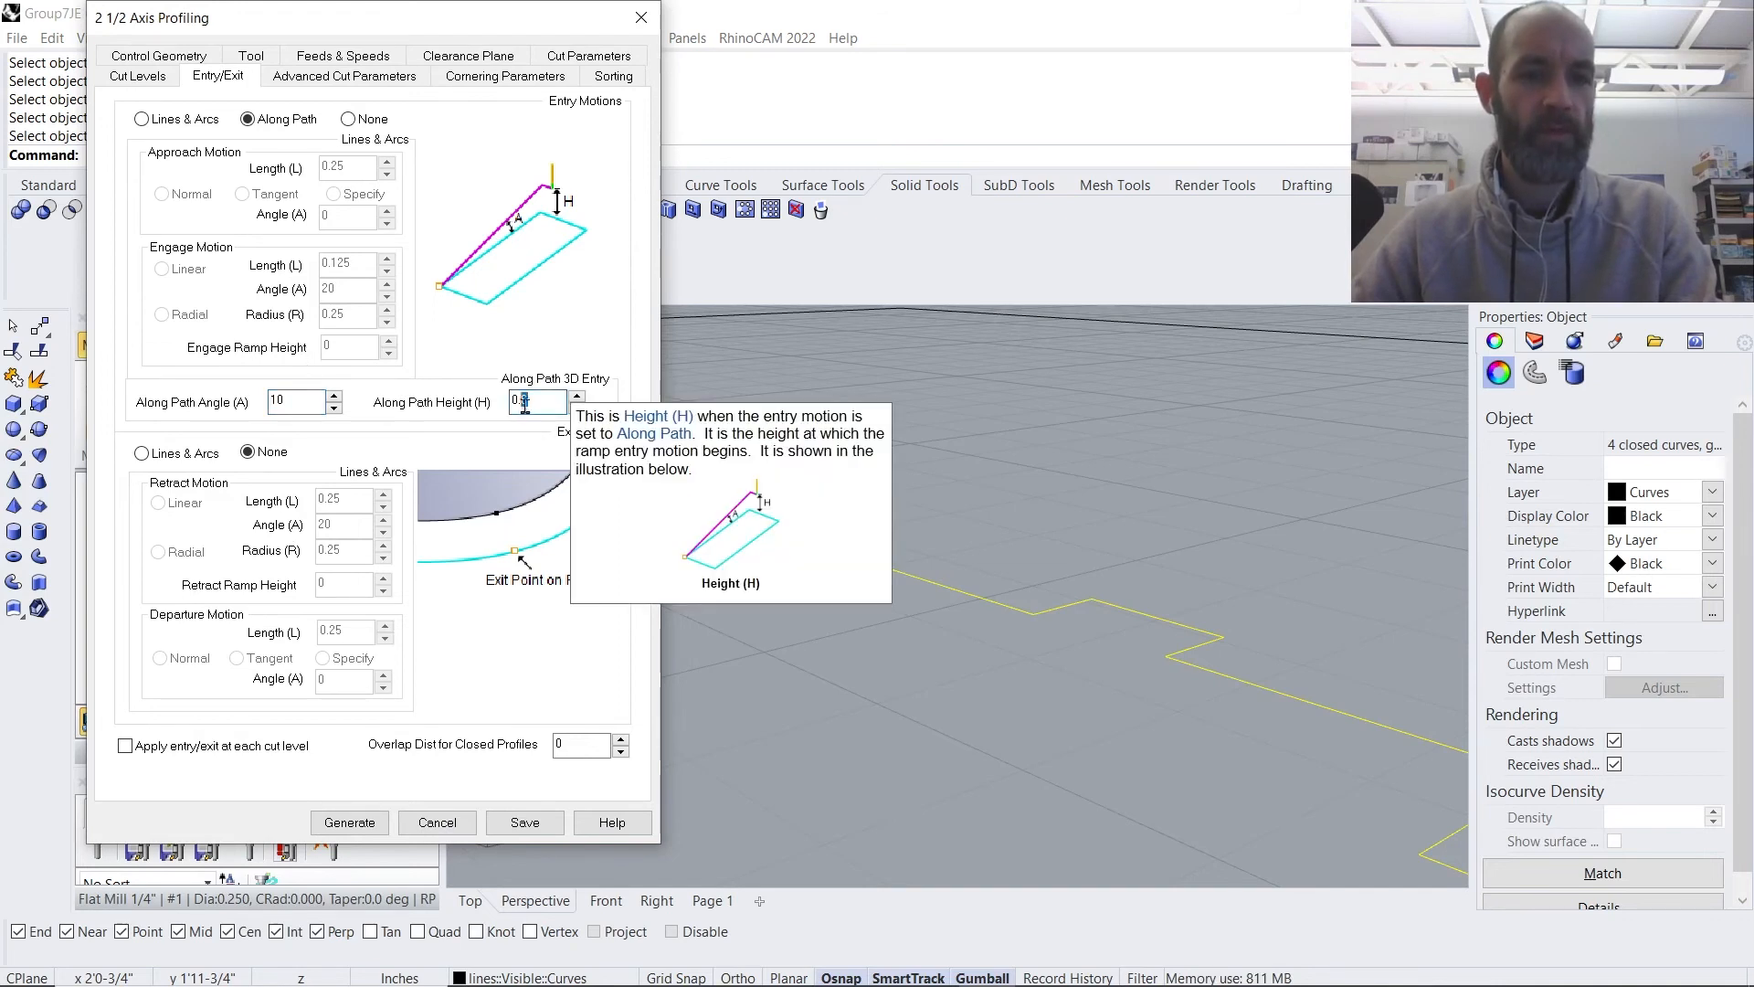
{"action": "type", "text": "1"}
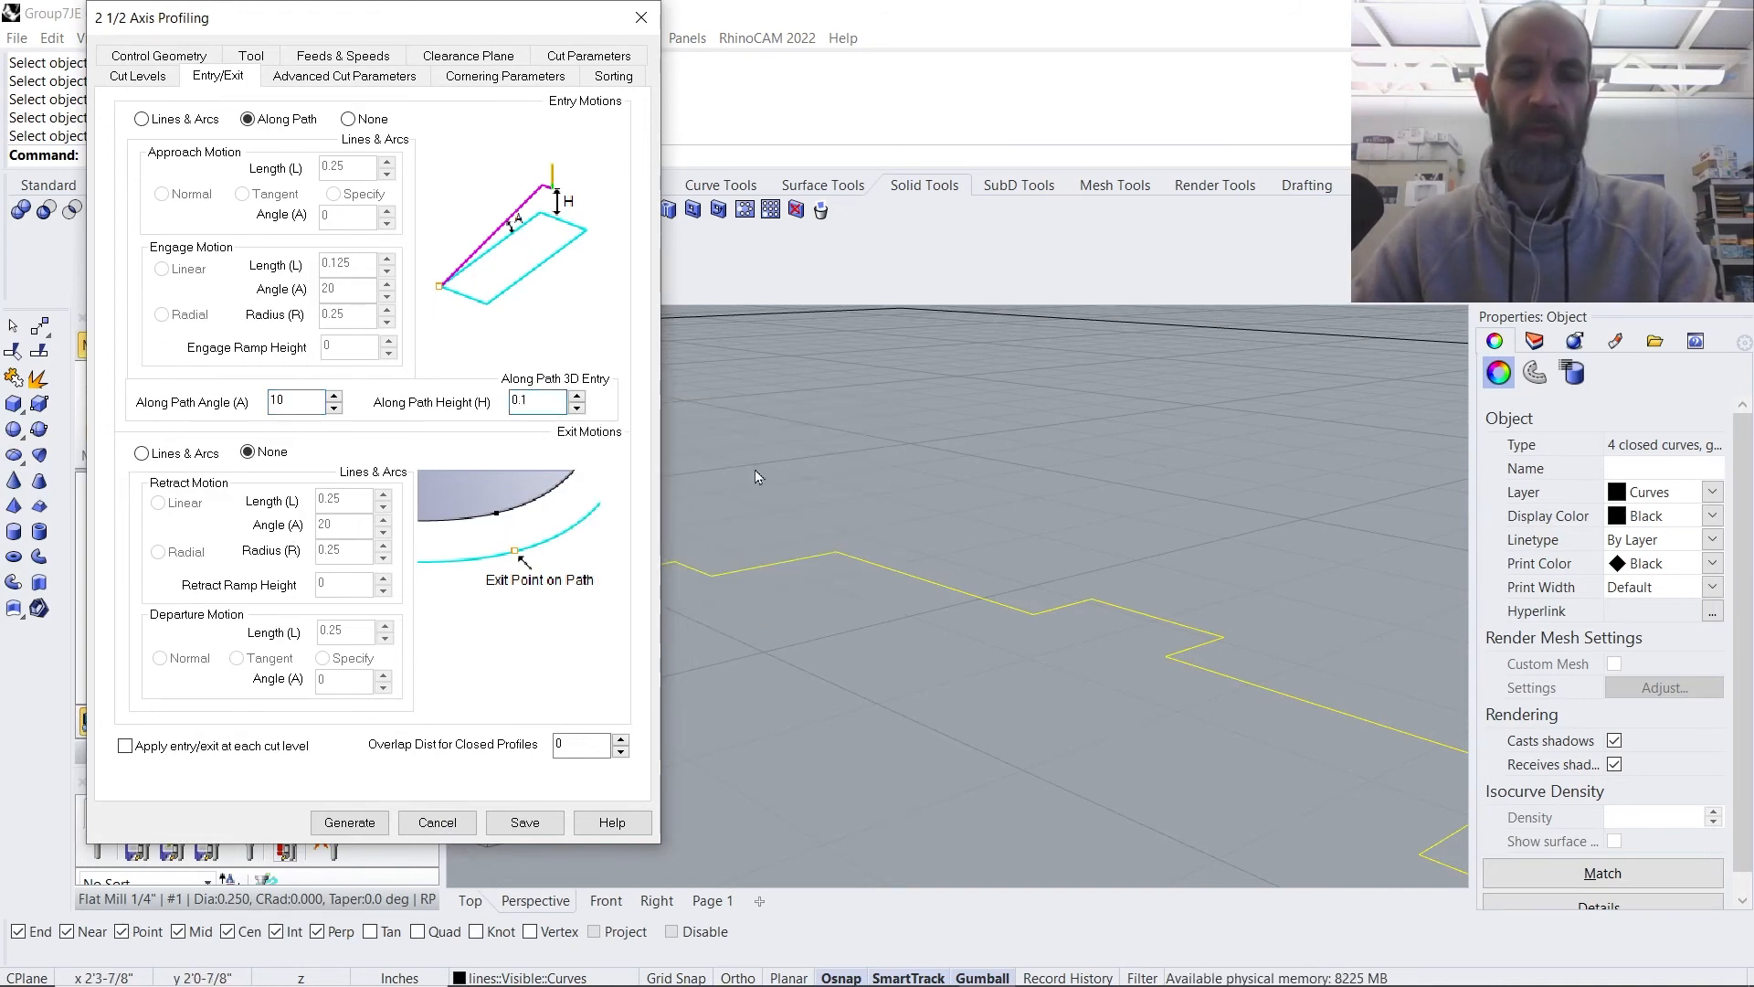
{"action": "left_click", "coordinate": [349, 823]}
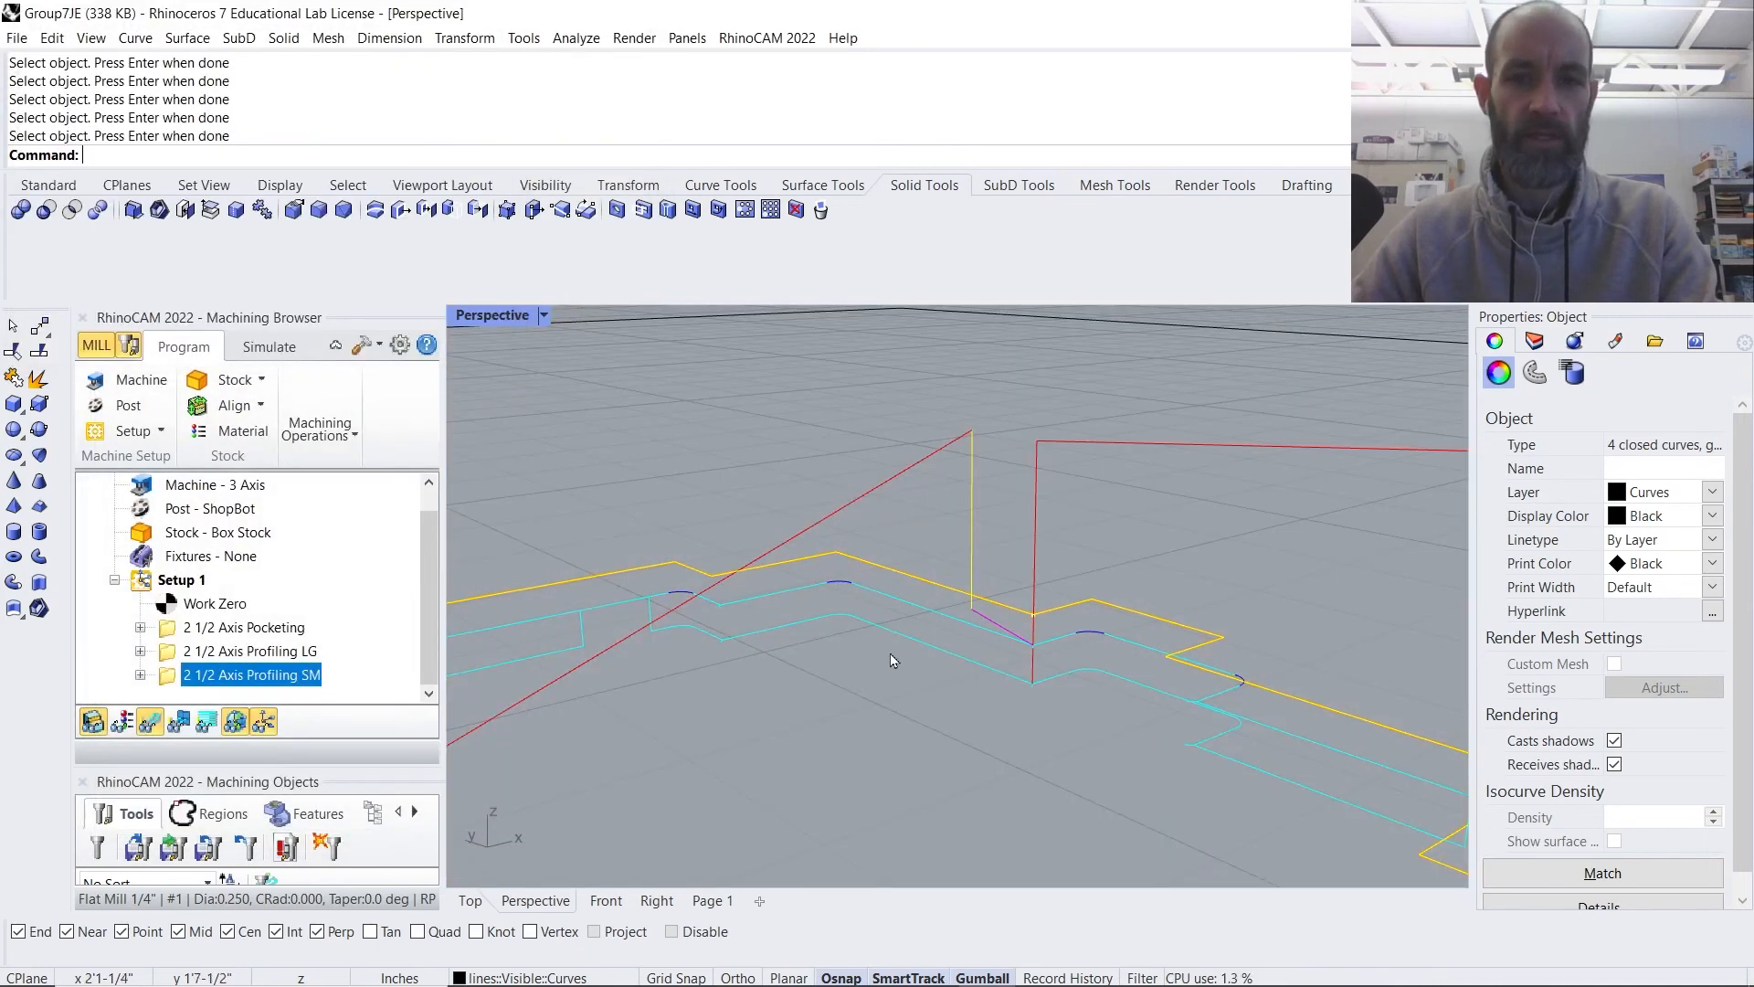
{"action": "right_click_drag", "start_coordinate": [1047, 782], "coordinate": [1014, 320]}
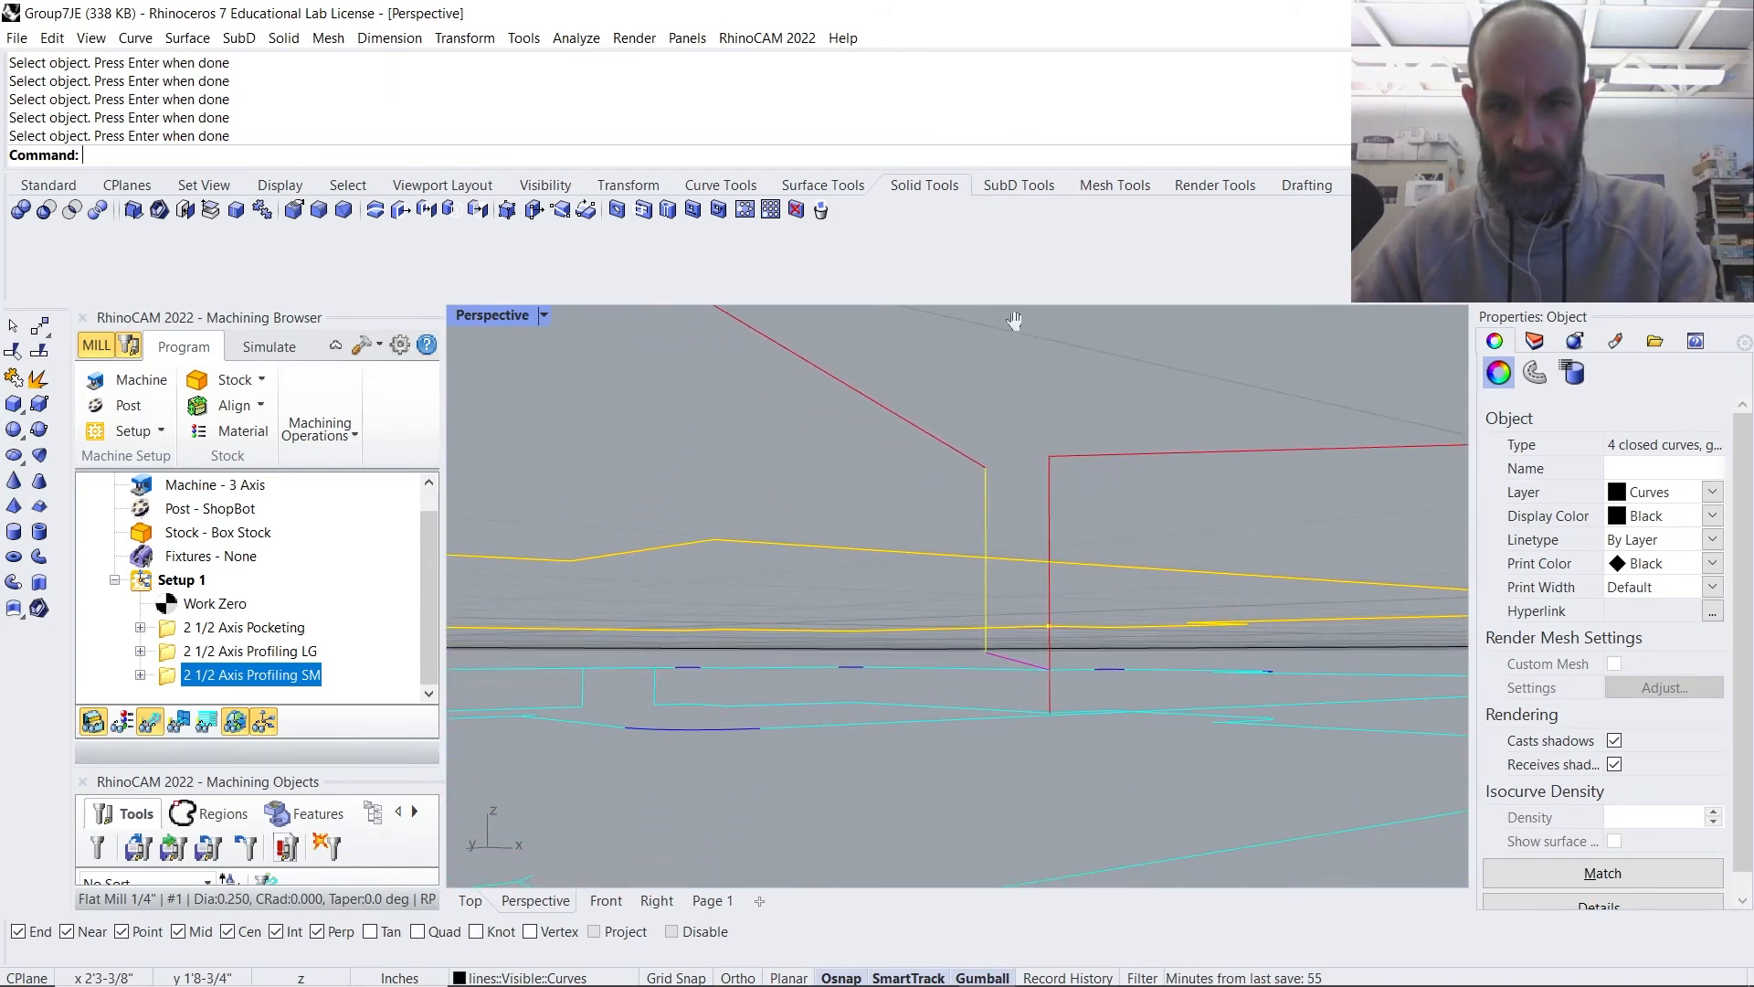
- Set the Along Path entry height of 2 1/2 Axis Profiling SM to 0.25 and regenerate its toolpath
{"action": "right_click_drag", "start_coordinate": [995, 544], "coordinate": [993, 732]}
{"action": "double_click", "coordinate": [167, 681]}
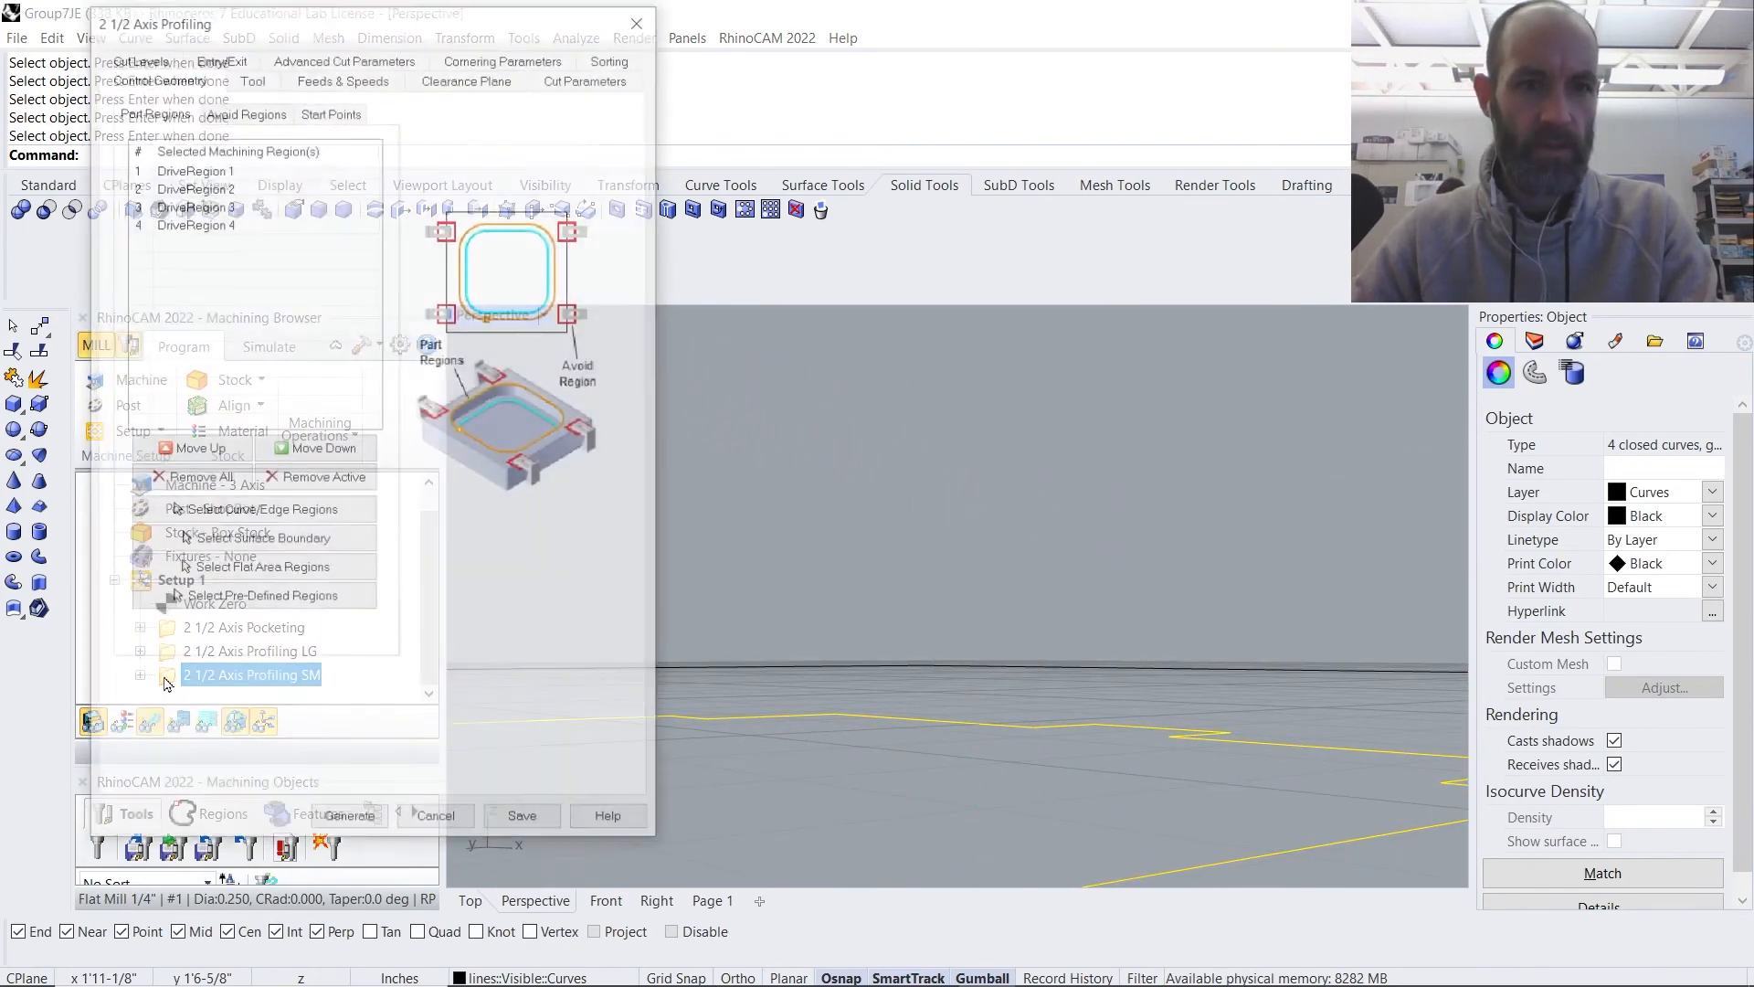
{"action": "left_click", "coordinate": [222, 60]}
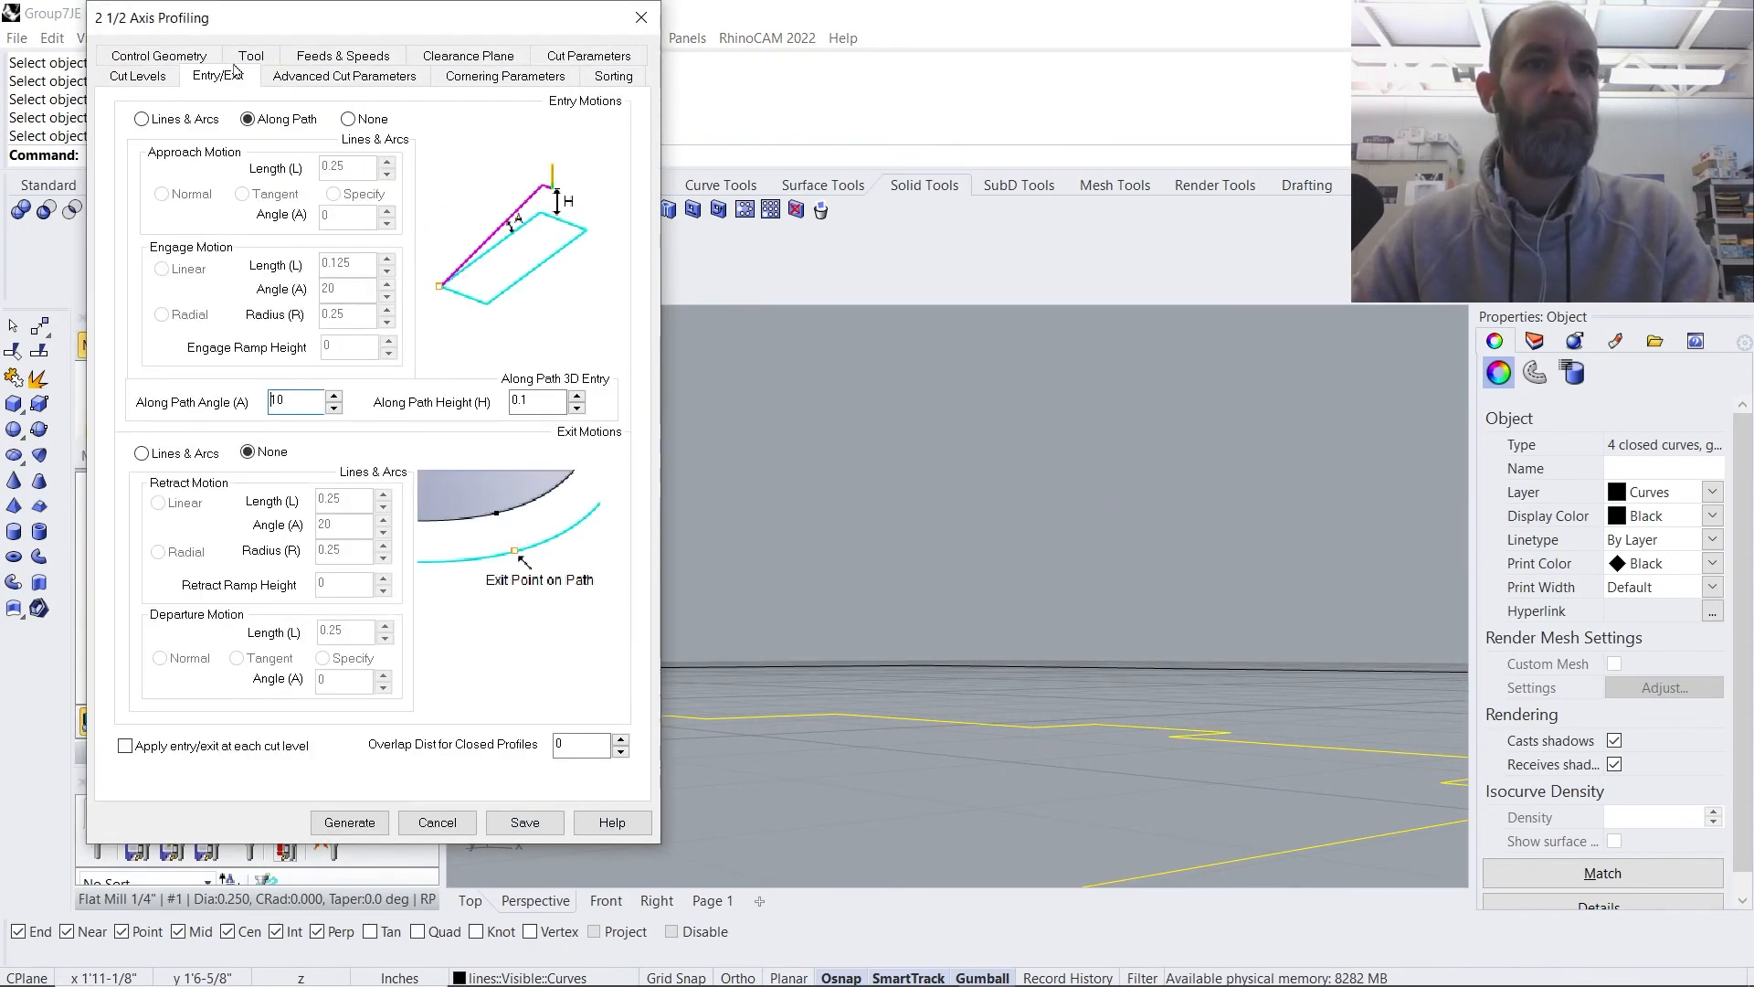
{"action": "double_click", "coordinate": [538, 401]}
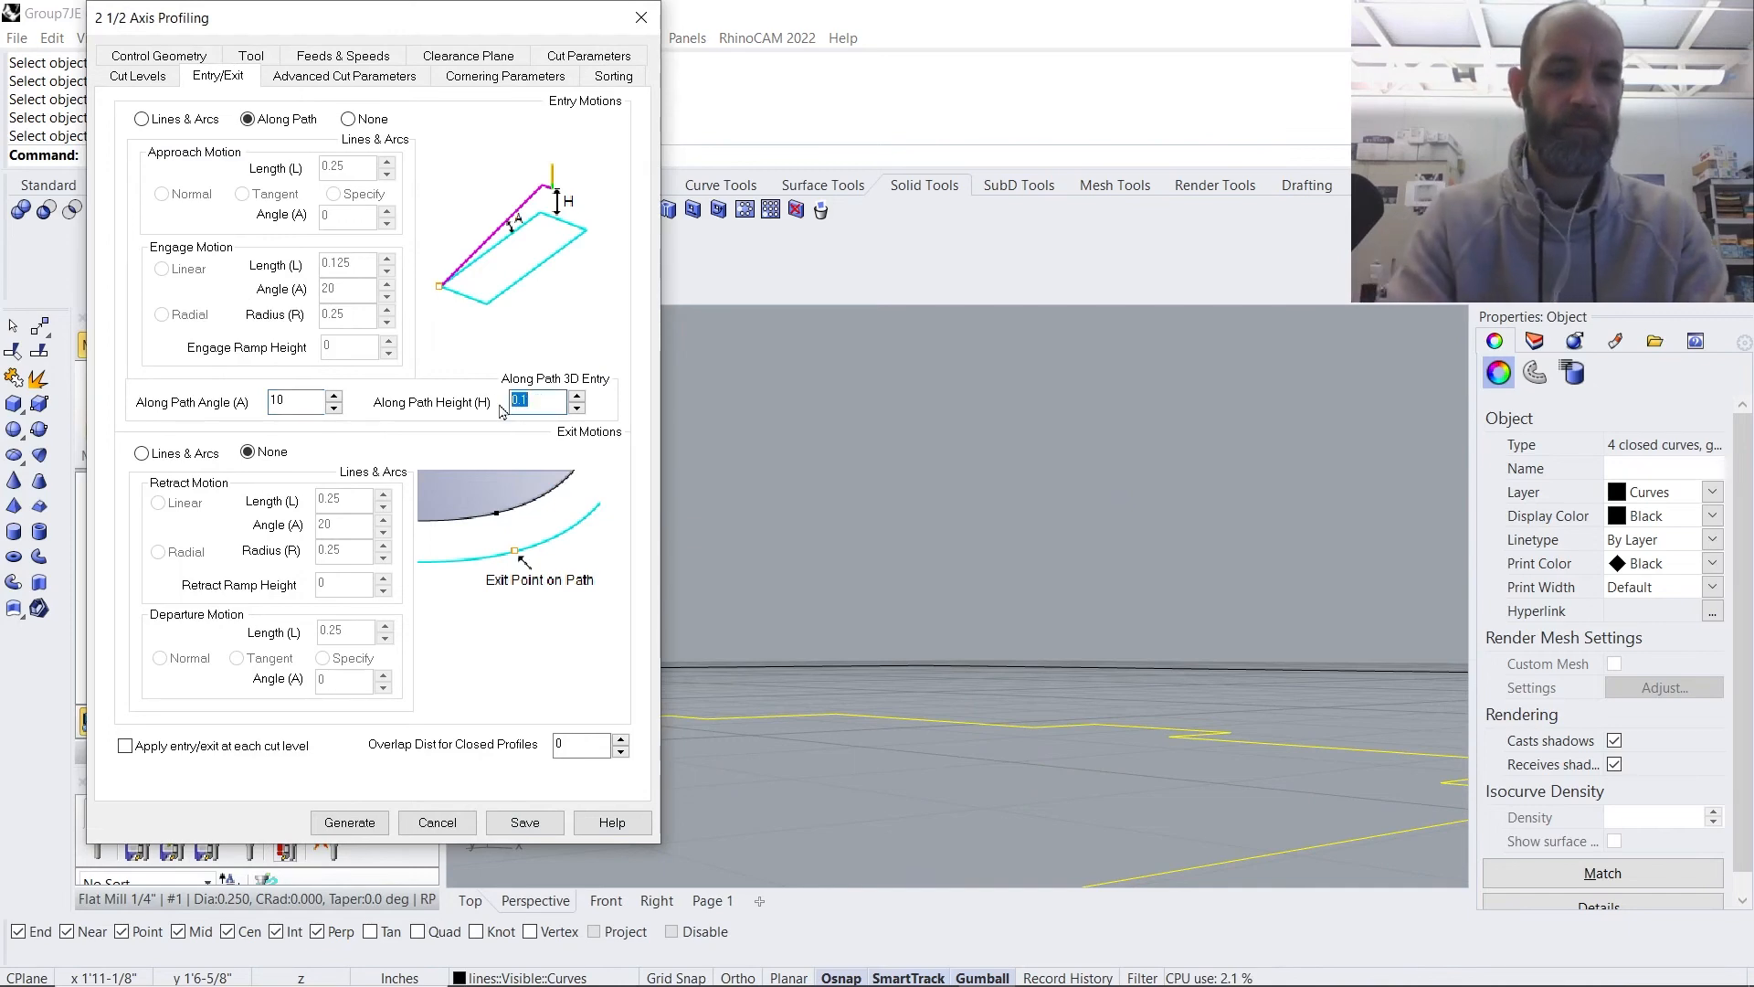
{"action": "type", "text": ".25"}
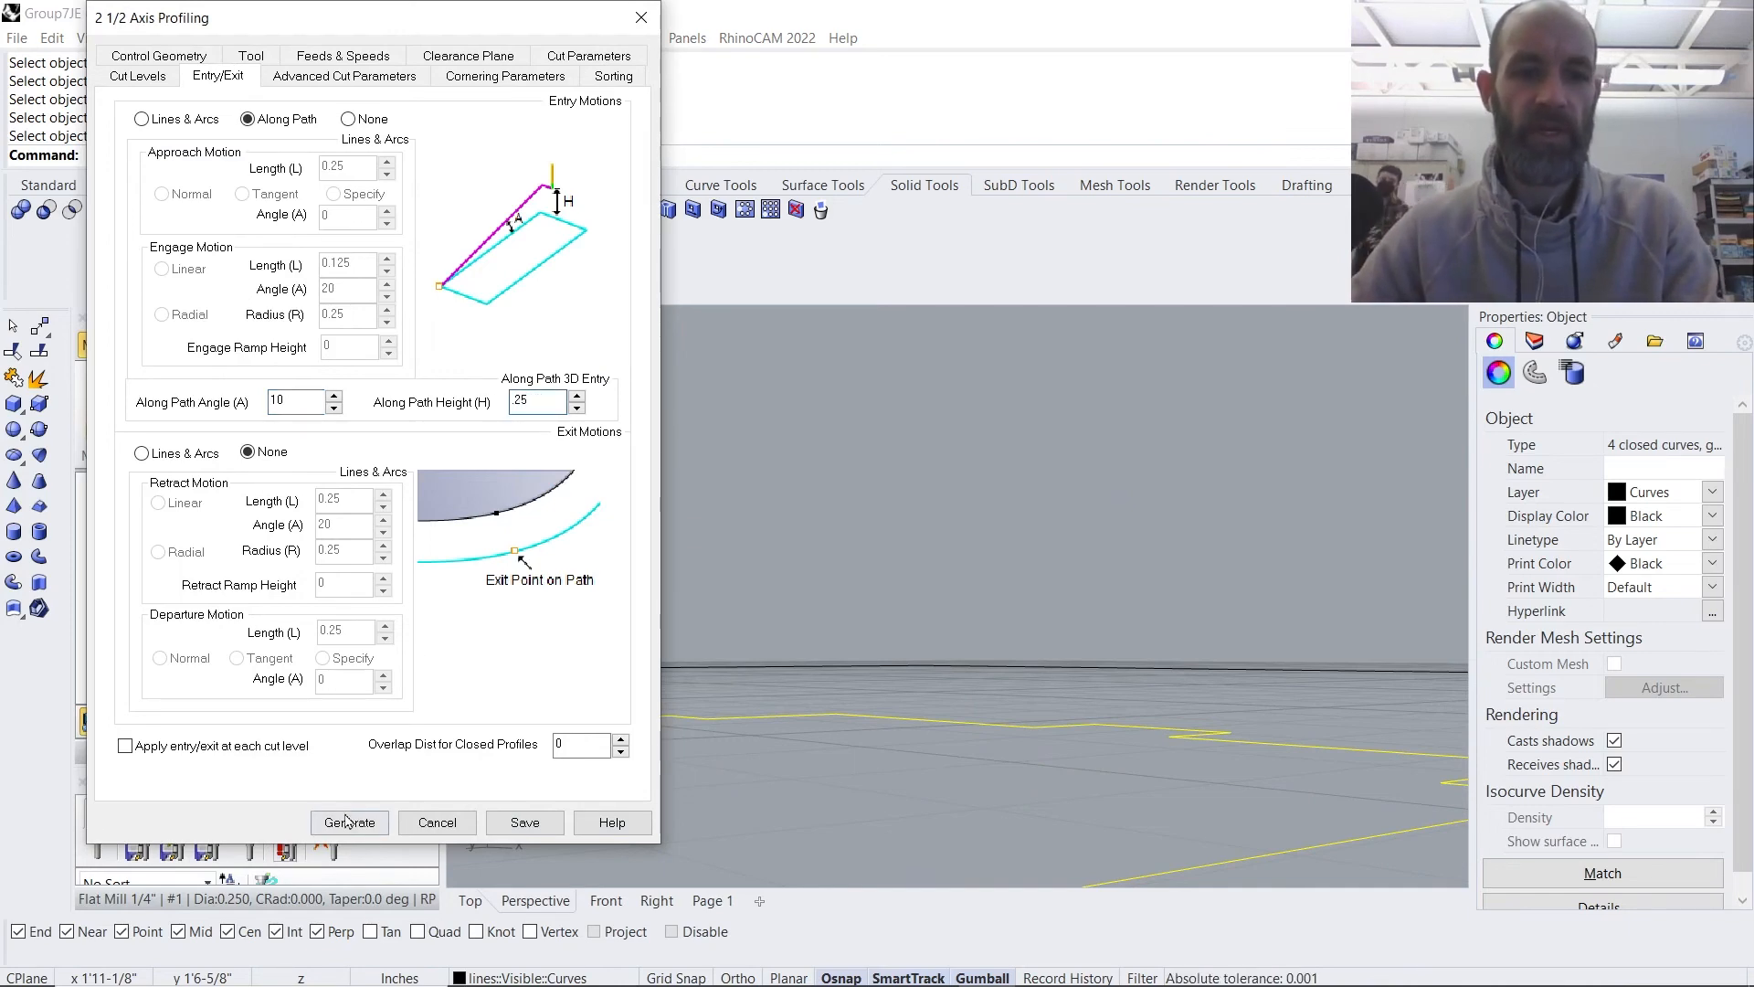
{"action": "left_click", "coordinate": [350, 823]}
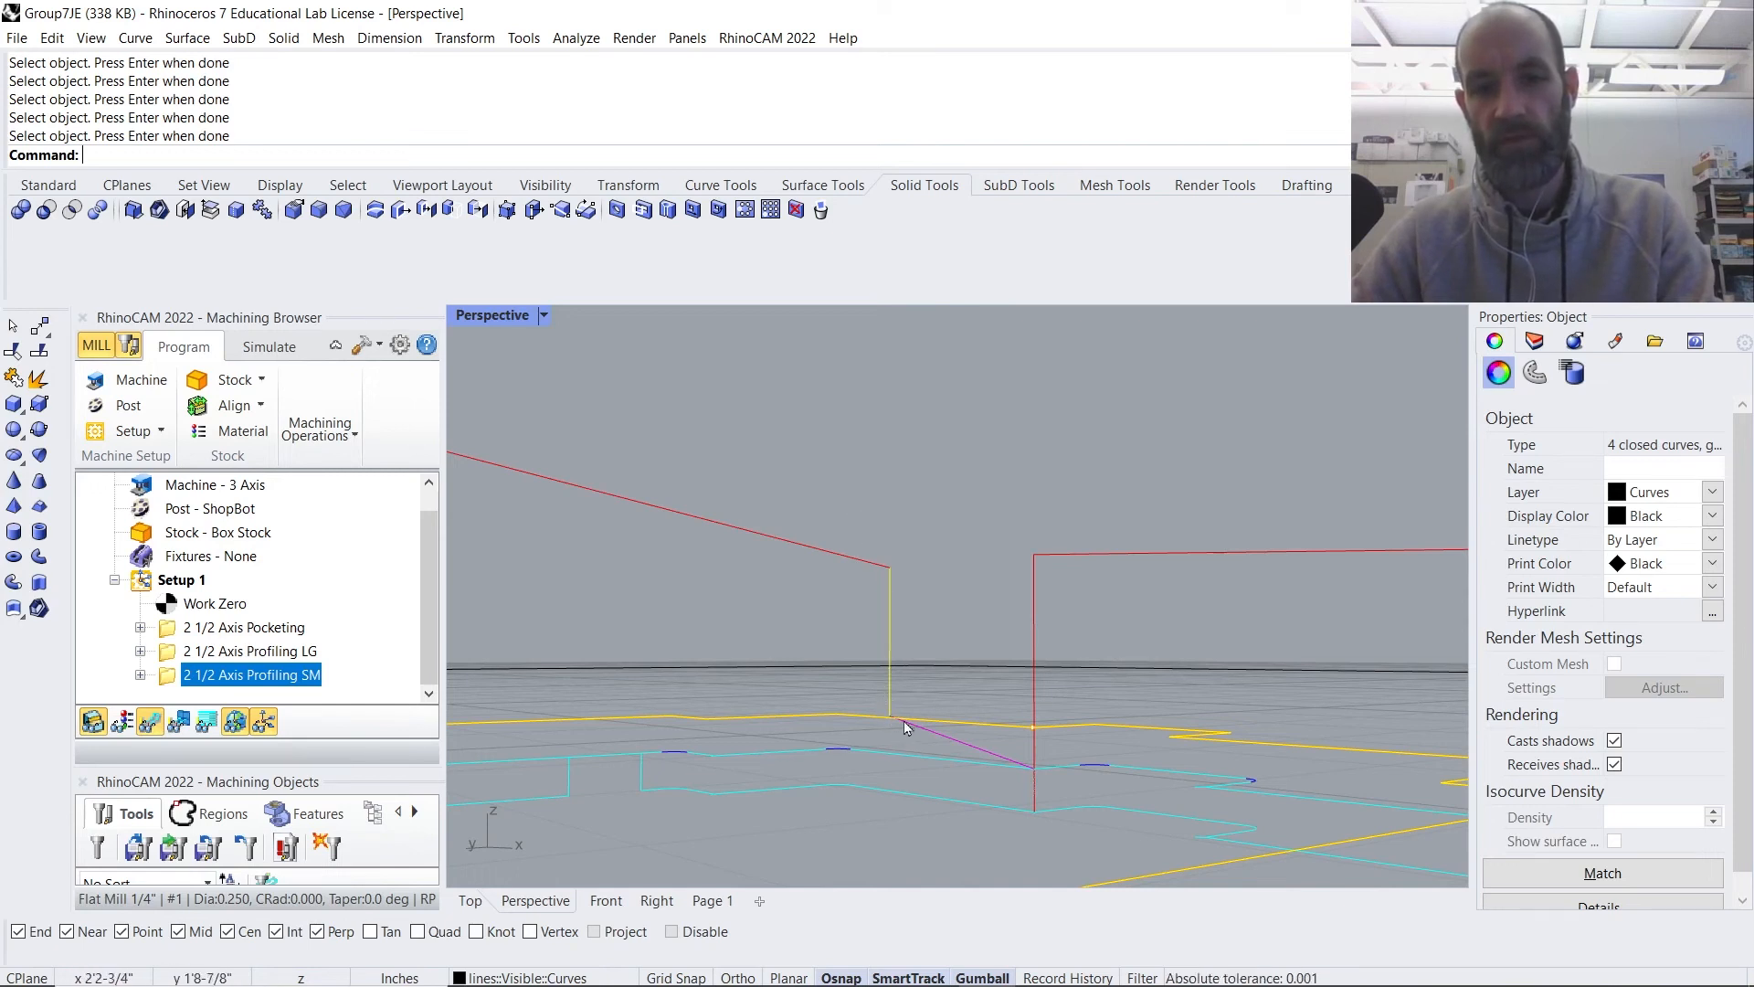
- Set the Along Path entry height of 2 1/2 Axis Profiling LG to 0.25 and regenerate its toolpath
{"action": "double_click", "coordinate": [171, 656]}
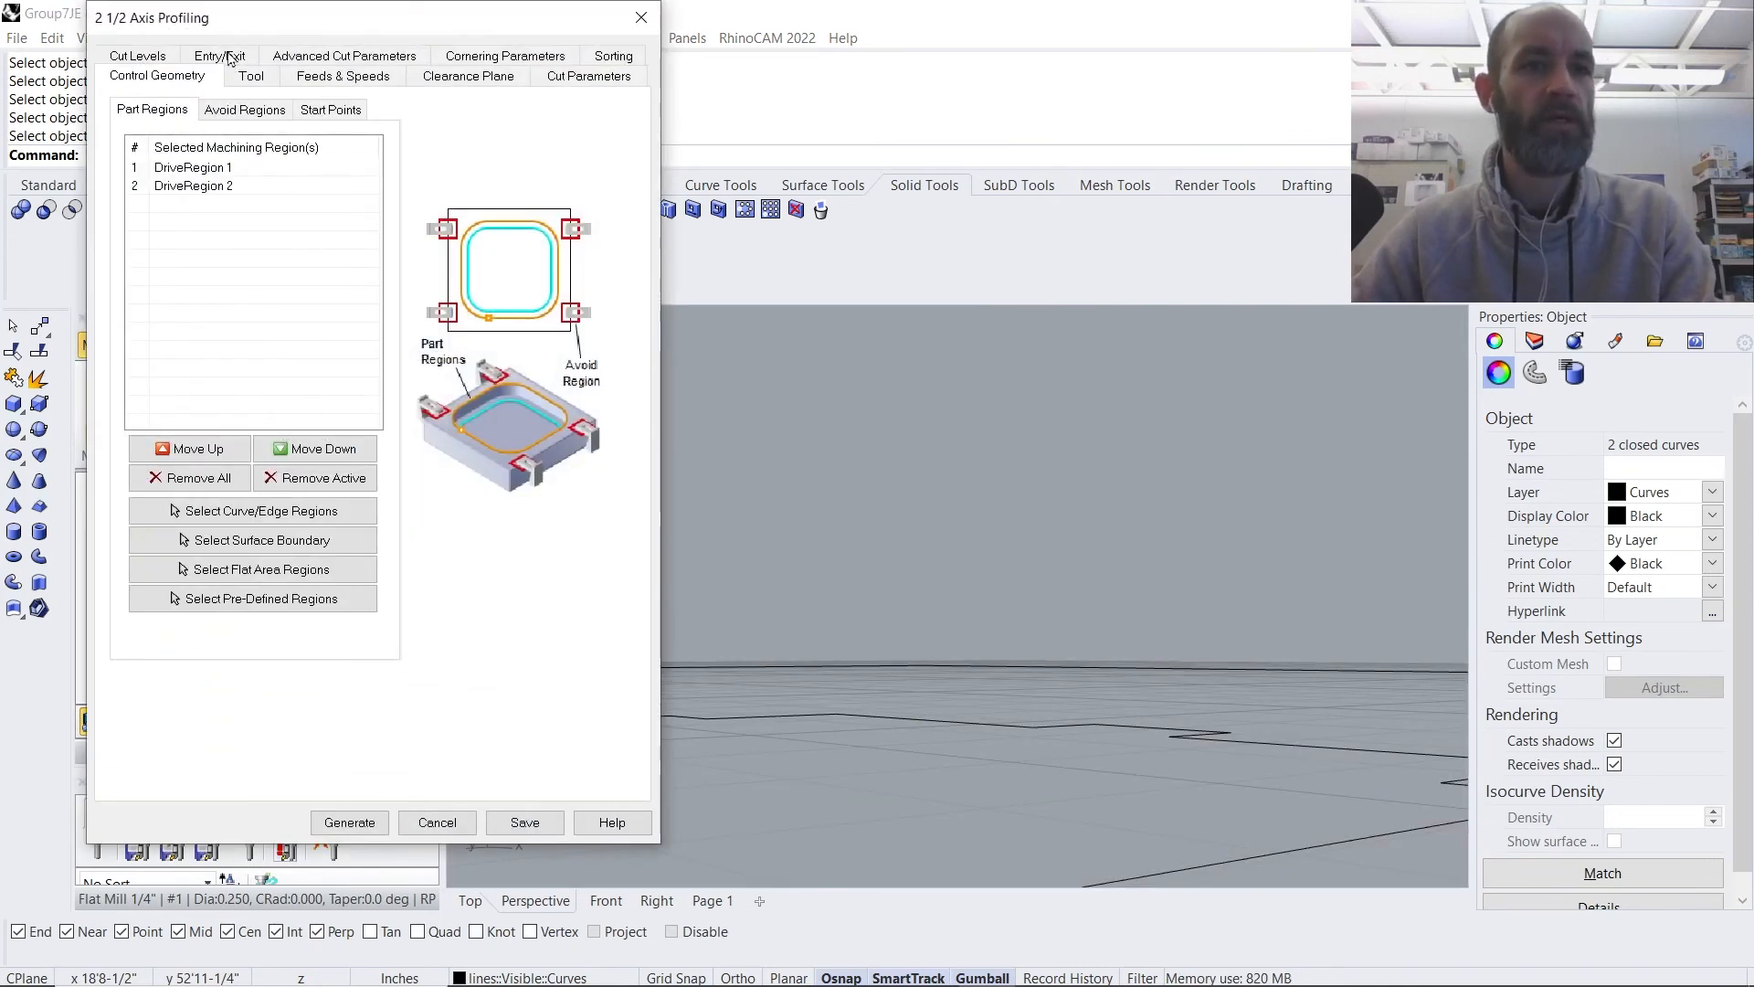
{"action": "left_click", "coordinate": [221, 56]}
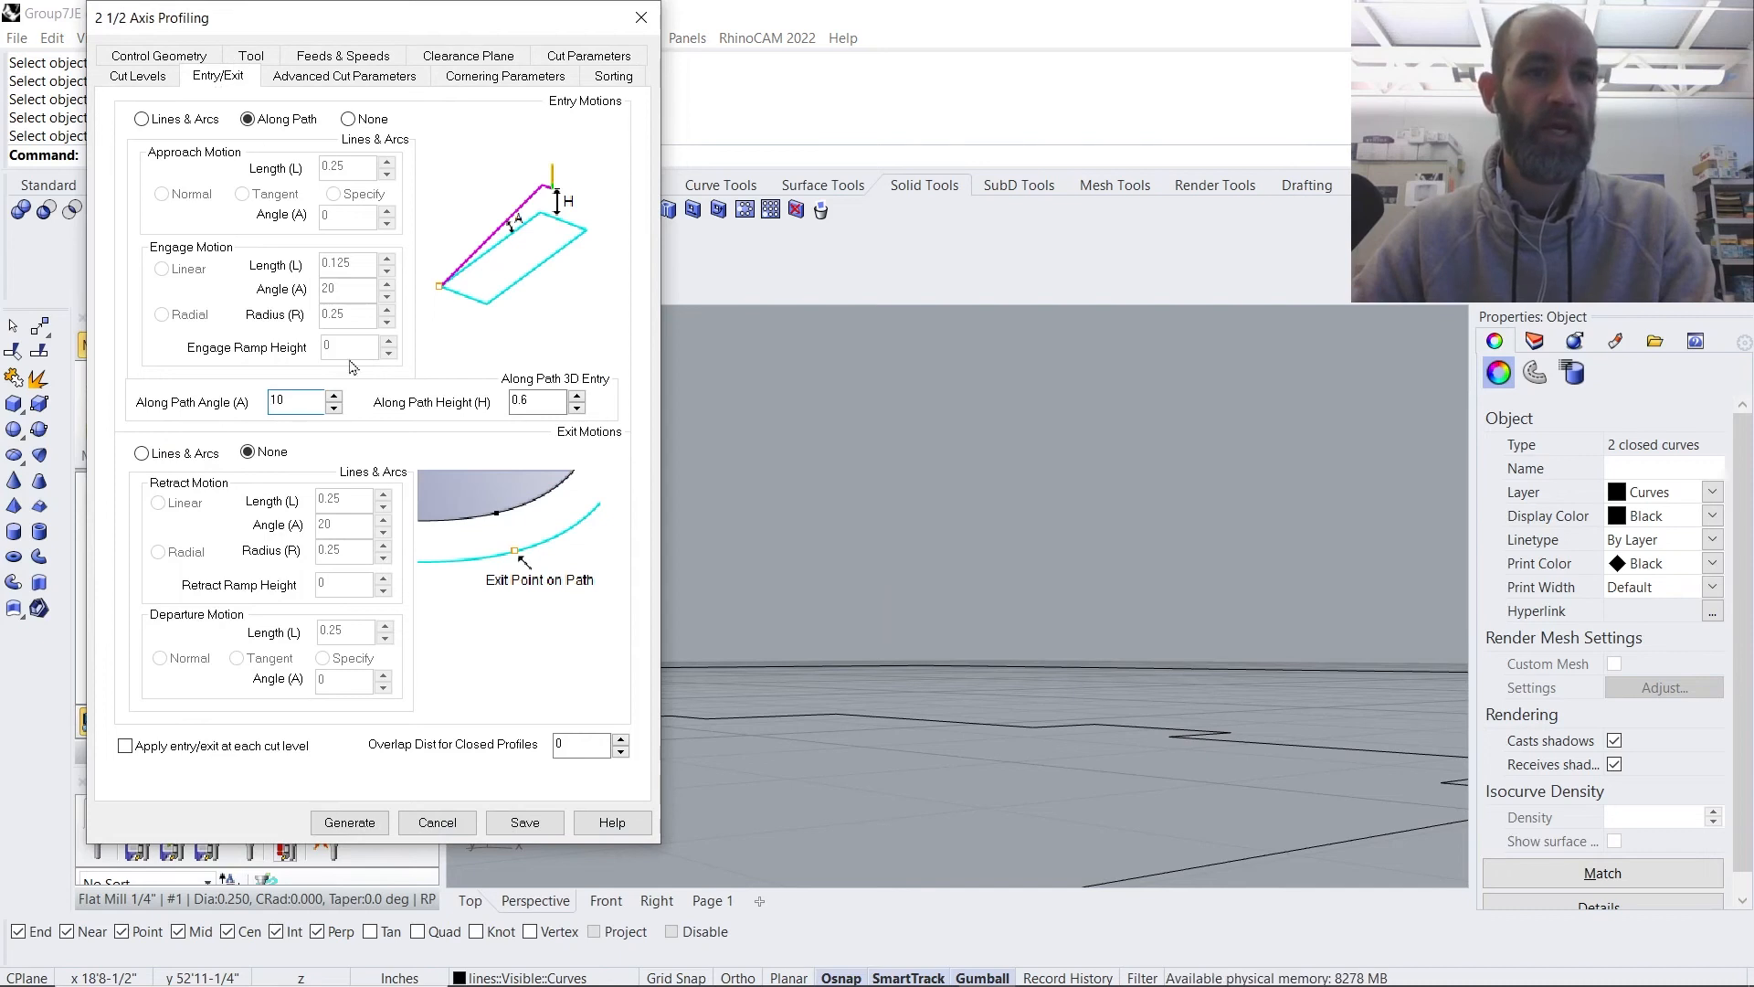
{"action": "double_click", "coordinate": [539, 402]}
{"action": "key", "text": "BackSpace"}
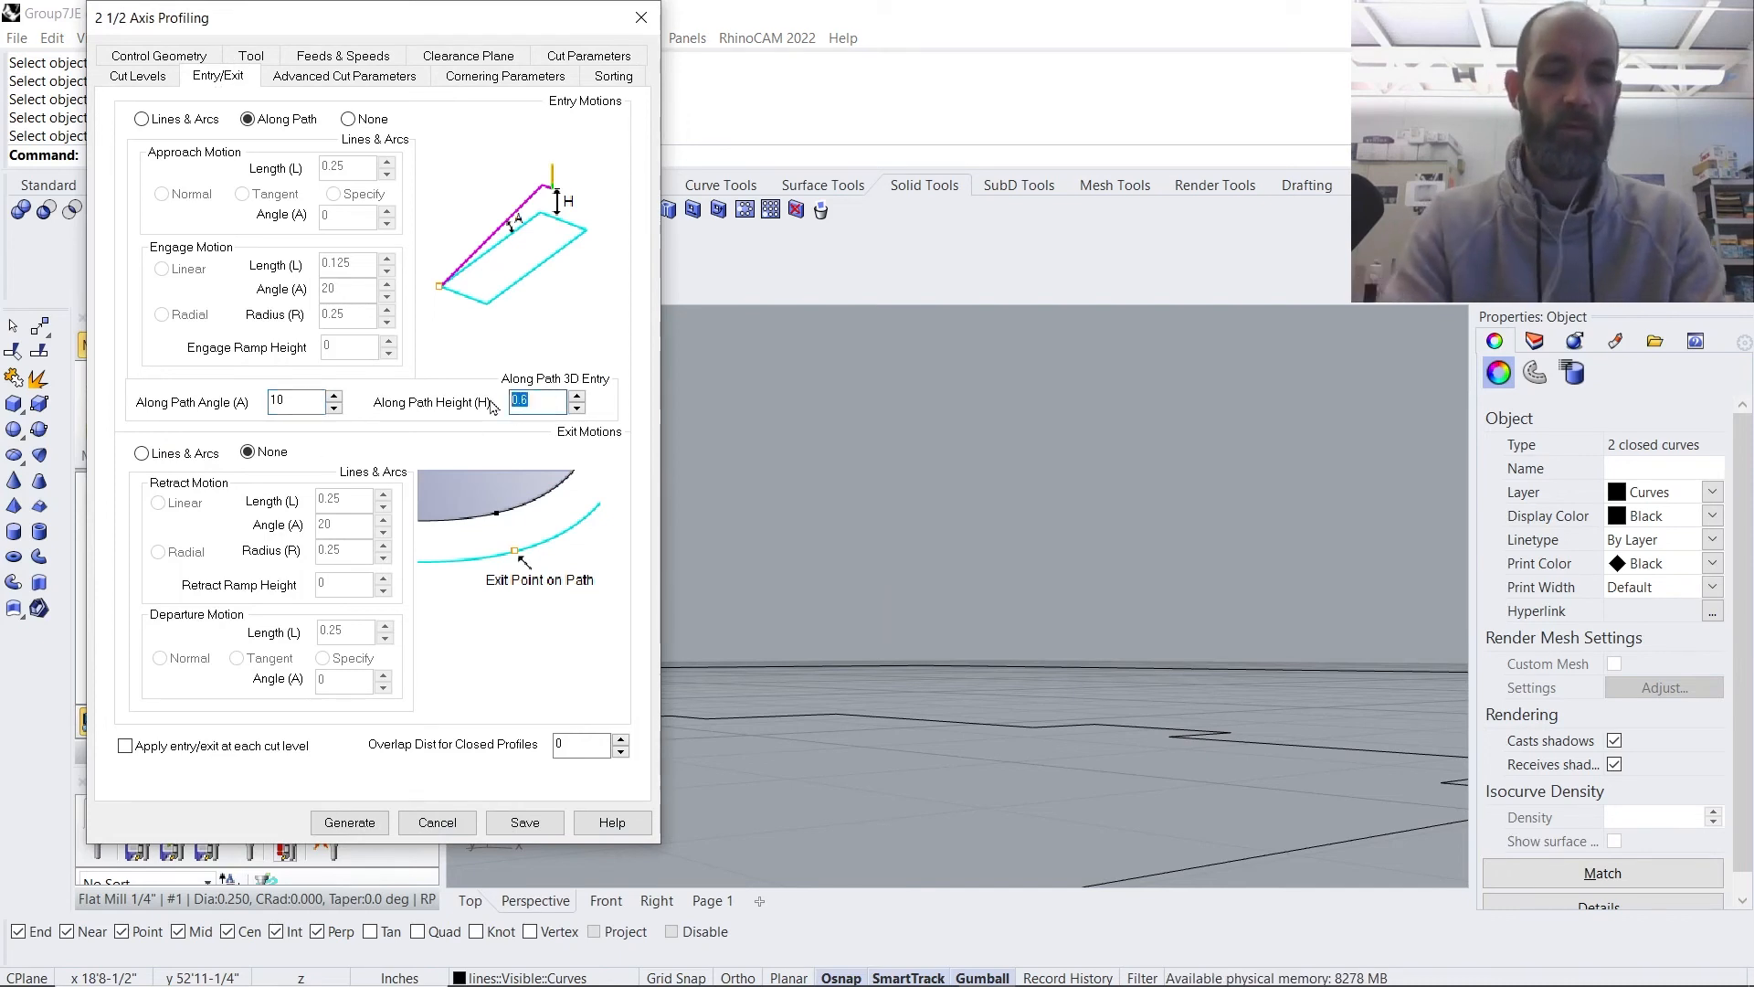
{"action": "type", "text": ".25"}
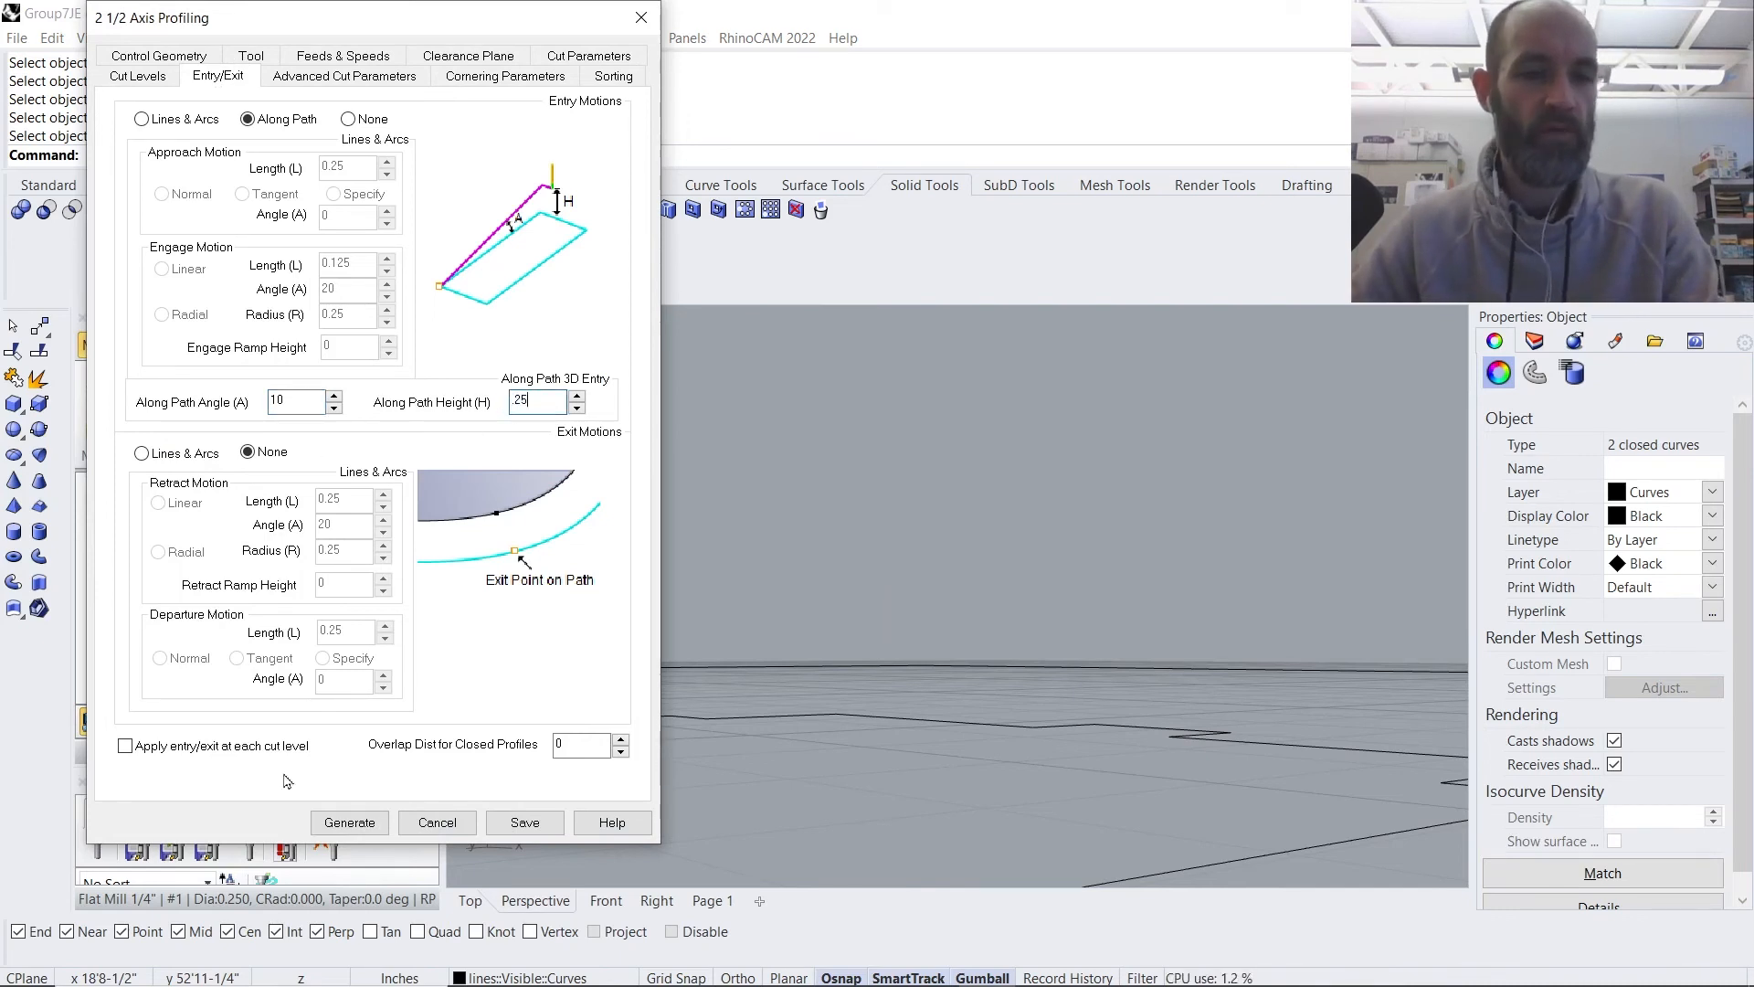
{"action": "left_click", "coordinate": [349, 822]}
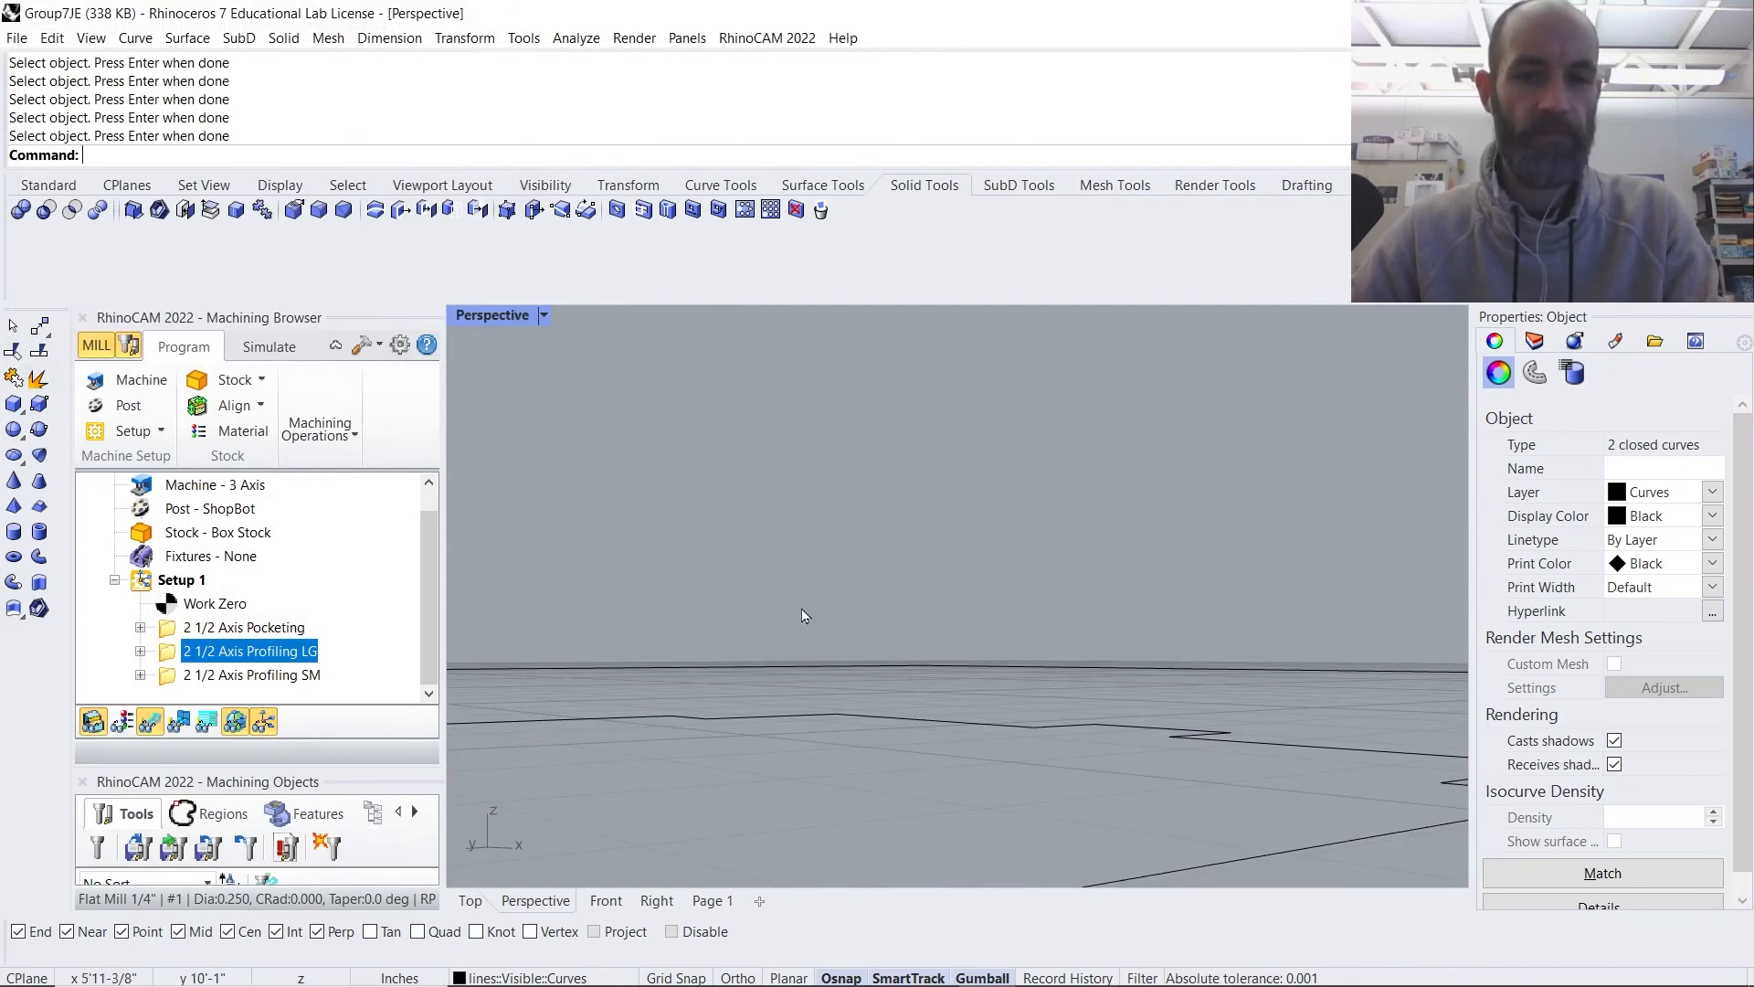
- Examine the large-part profiling's entry ramp up close in the Perspective view and its toolpath layout on the sheet in the Top view
{"action": "right_click_drag", "start_coordinate": [1144, 656], "coordinate": [984, 695]}
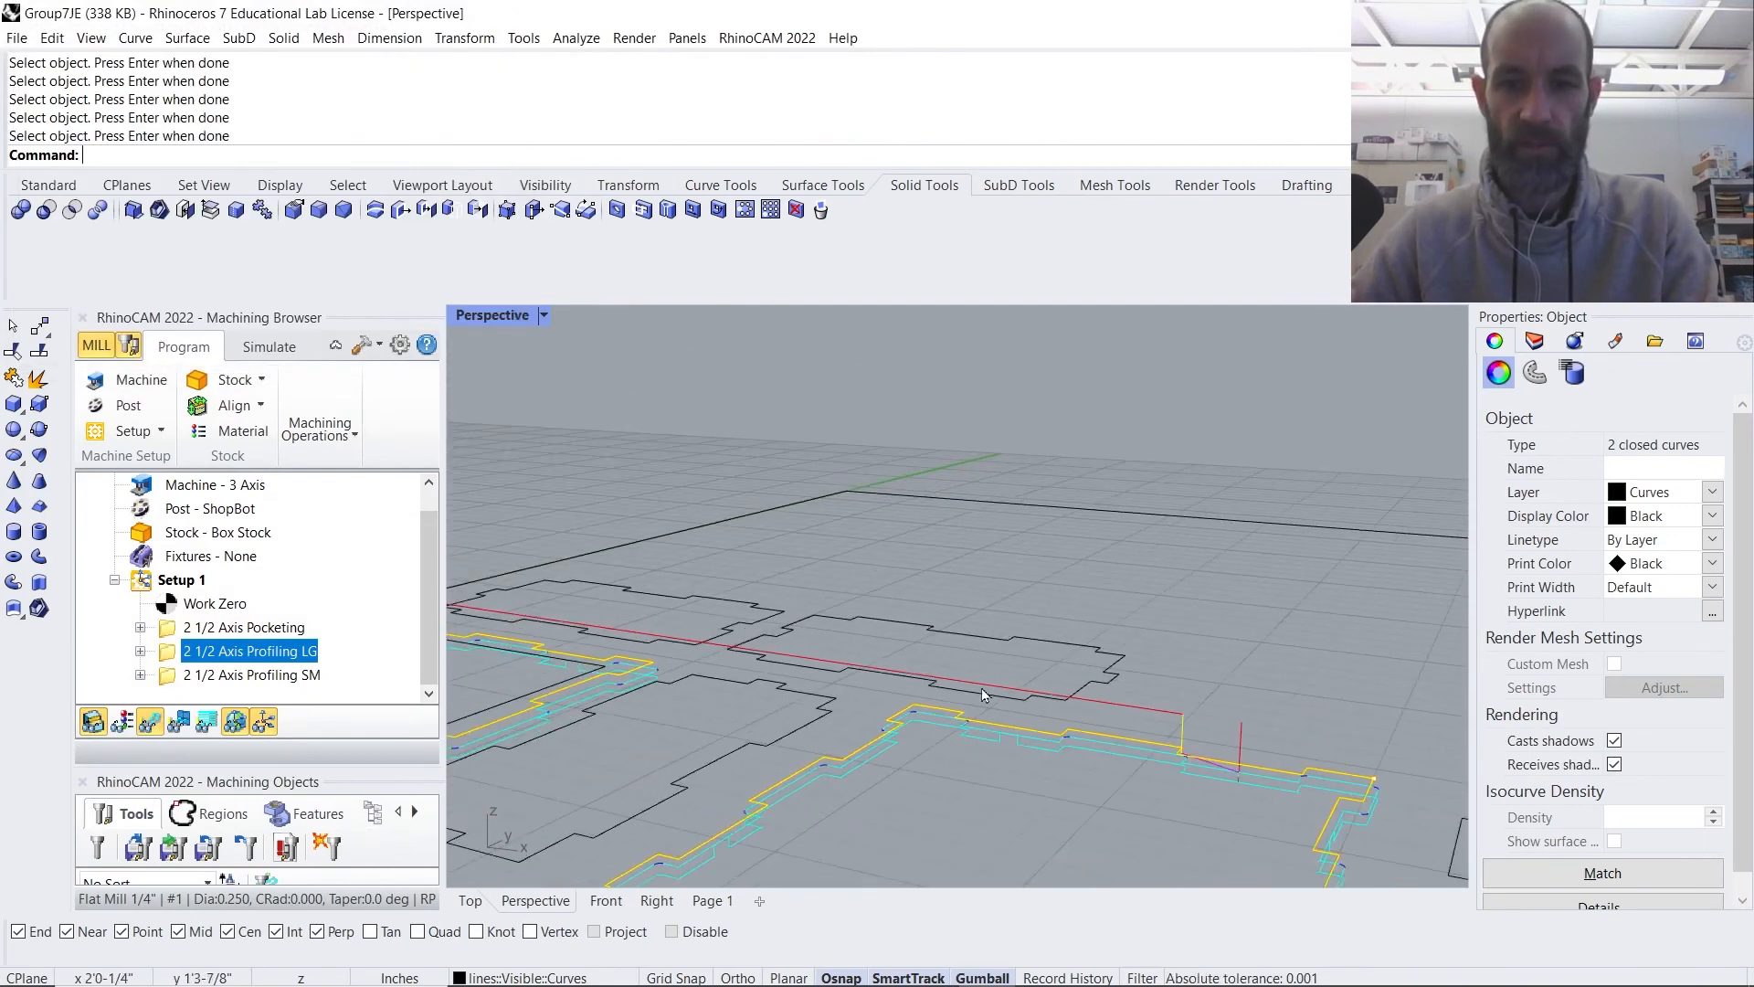
{"action": "scroll", "coordinate": [1293, 775], "scroll_direction": "up", "scroll_amount": 5}
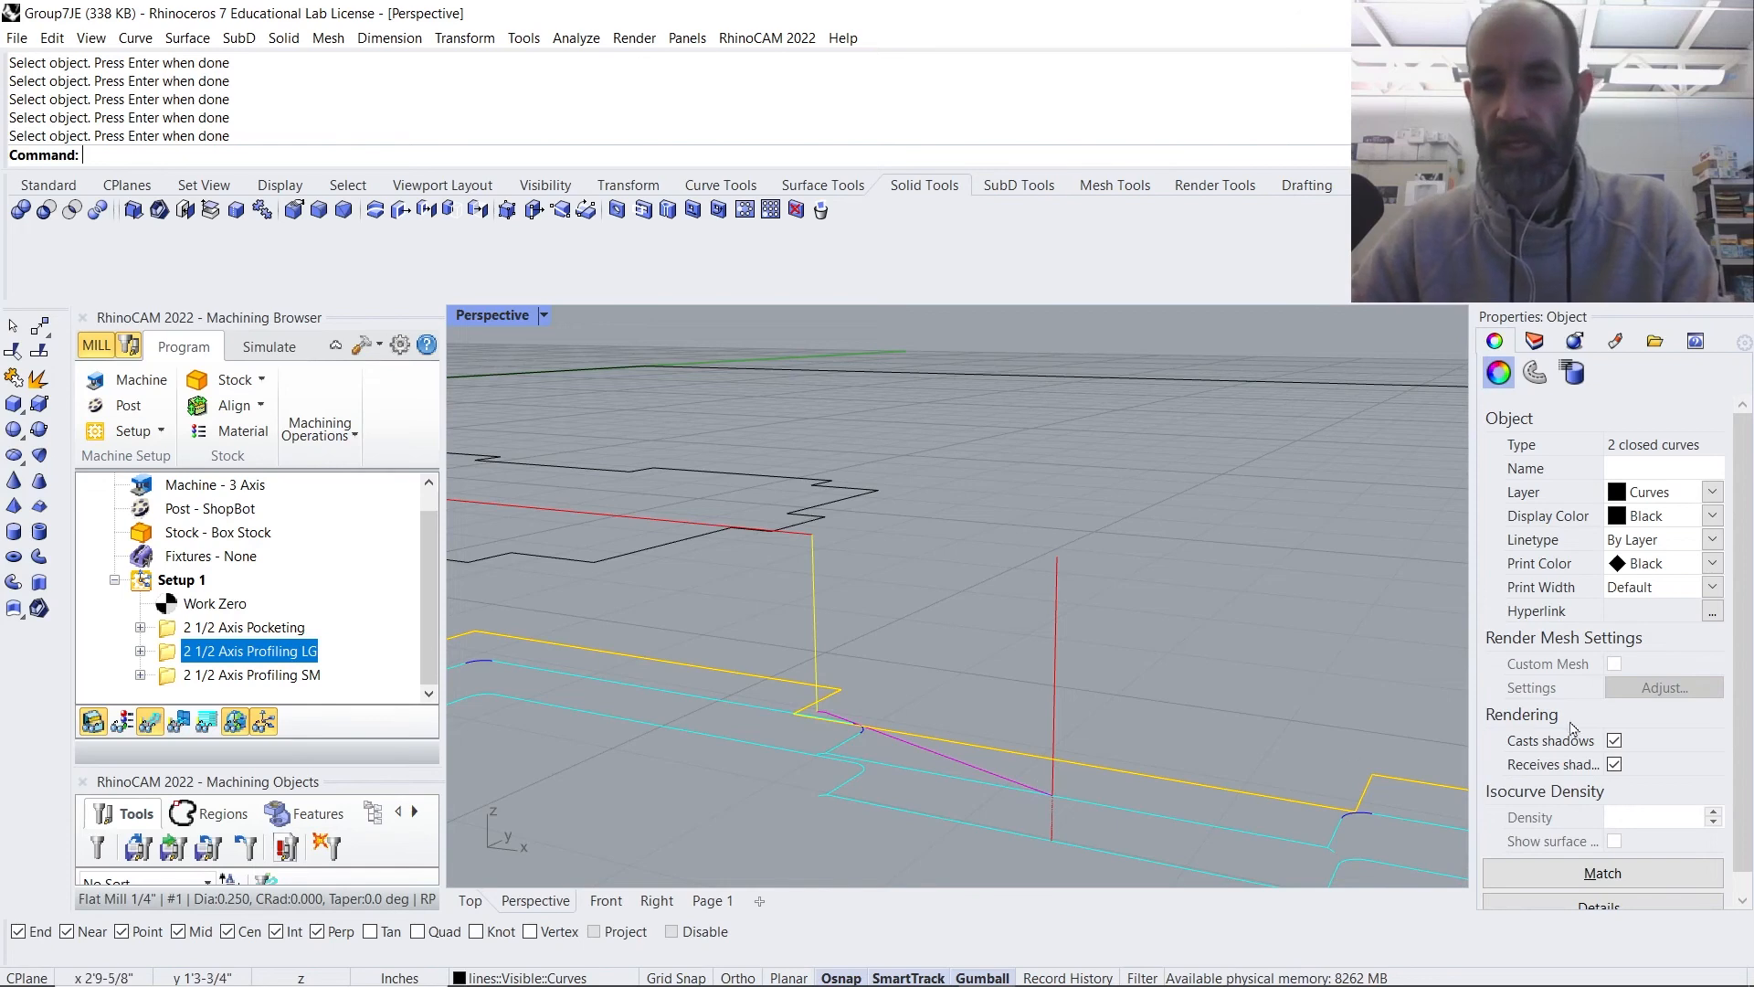
{"action": "scroll", "coordinate": [1051, 606], "scroll_direction": "down", "scroll_amount": 6}
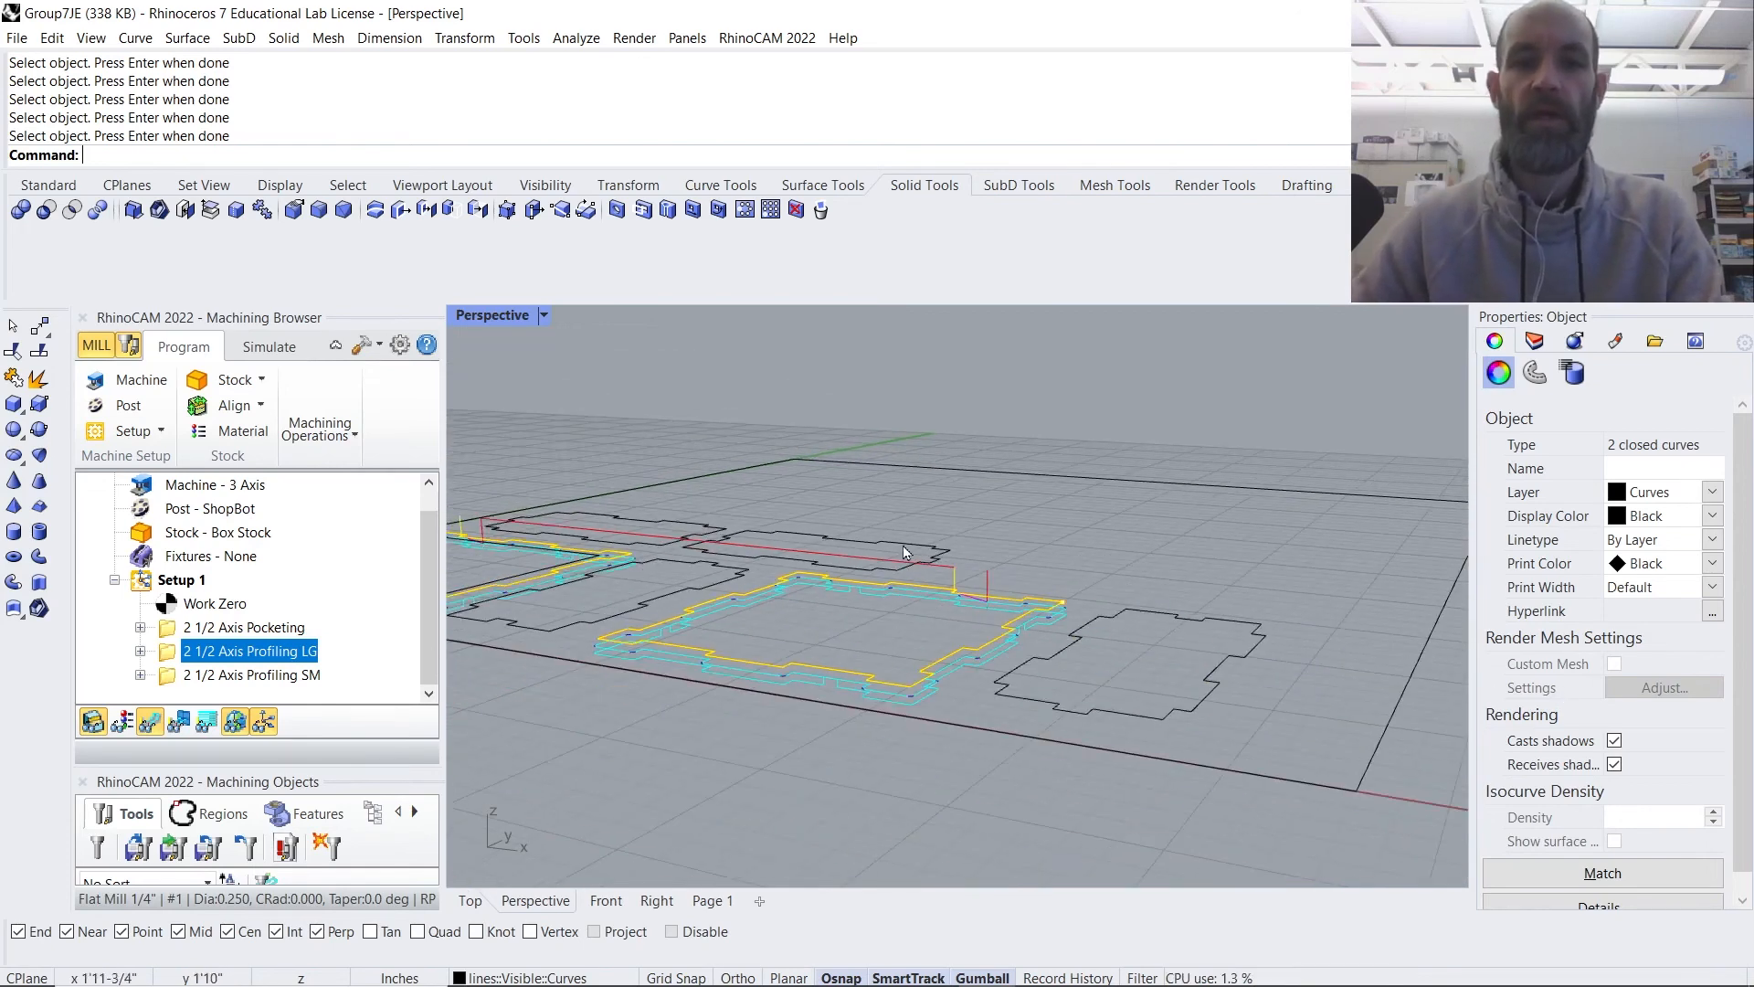
{"action": "right_click_drag", "start_coordinate": [903, 553], "coordinate": [858, 785]}
{"action": "right_click_drag", "start_coordinate": [888, 634], "coordinate": [963, 501], "text": "shift"}
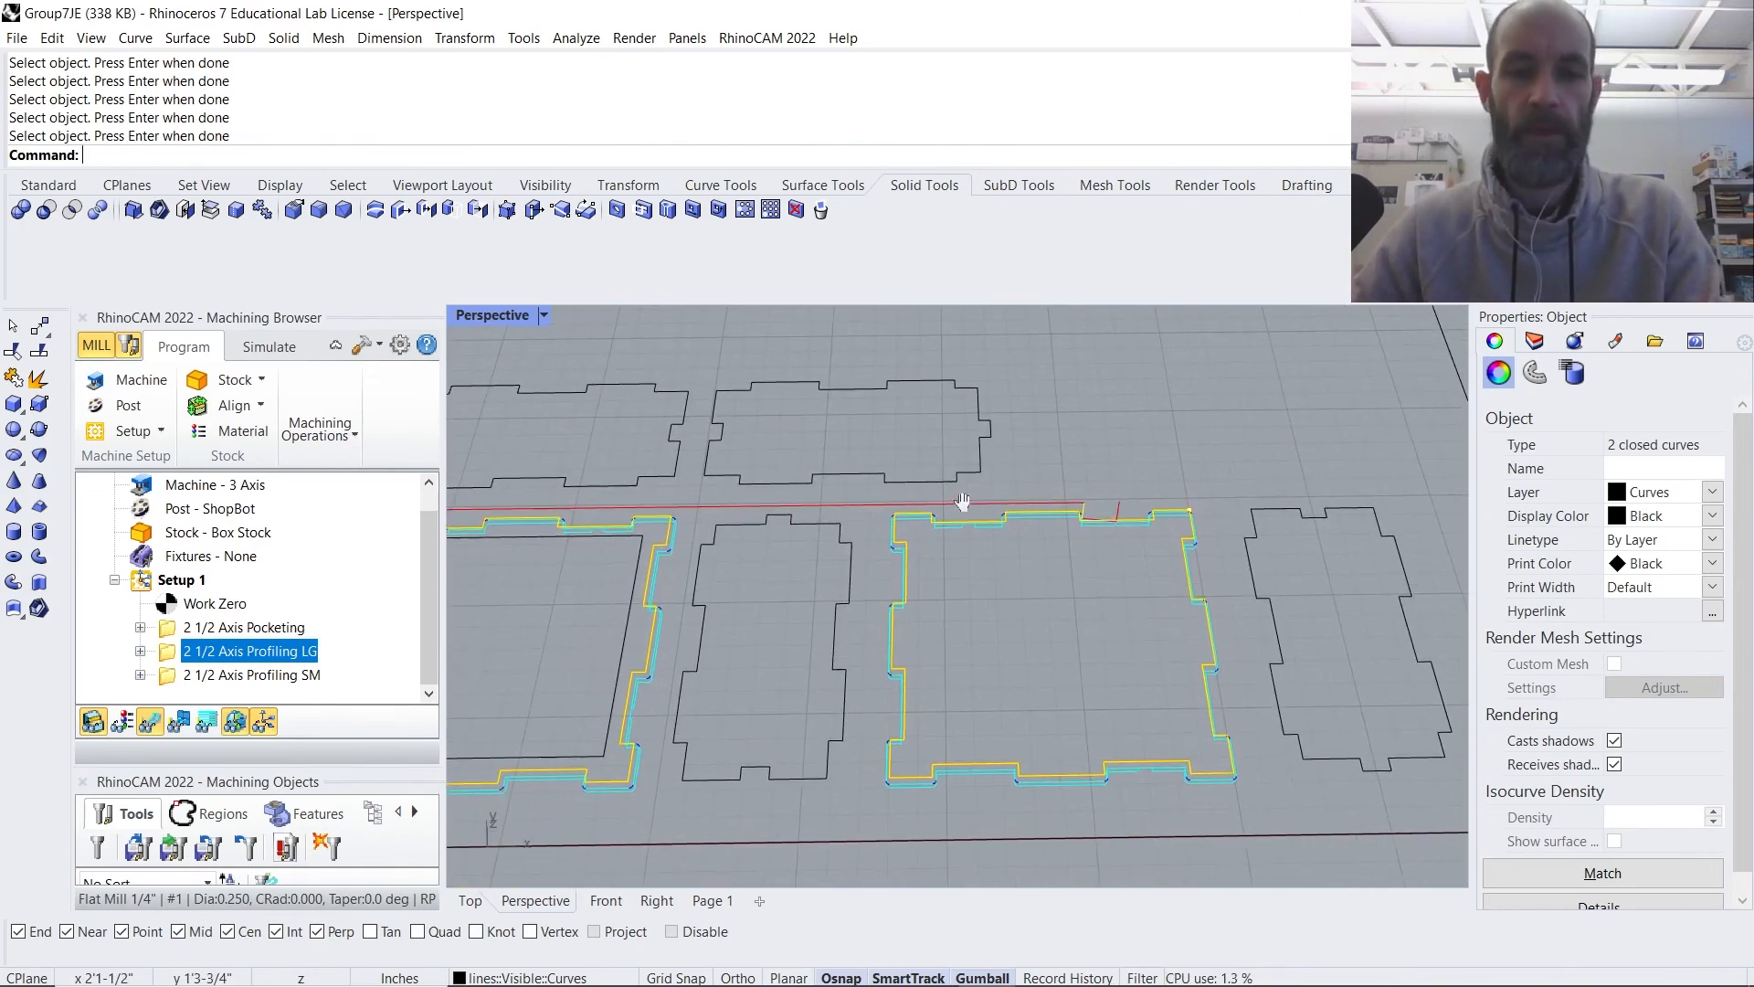
{"action": "scroll", "coordinate": [967, 539], "scroll_direction": "down", "scroll_amount": 5}
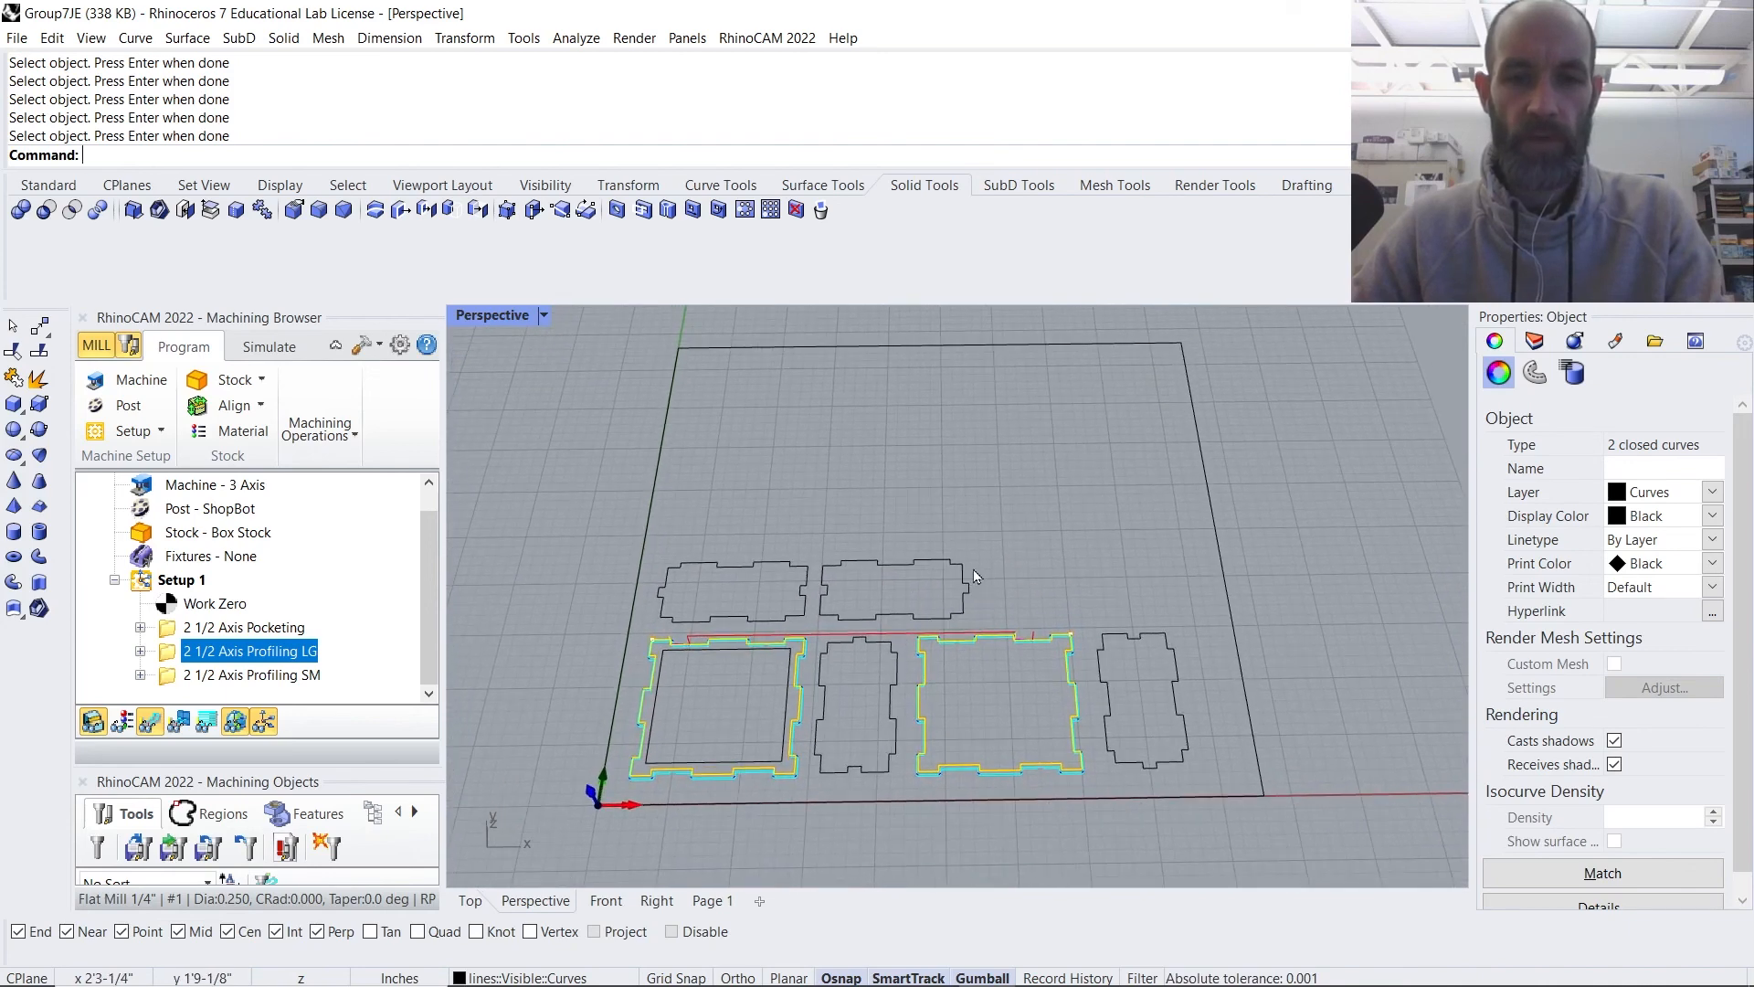
{"action": "right_click_drag", "start_coordinate": [974, 577], "coordinate": [982, 658]}
{"action": "double_click", "coordinate": [502, 319]}
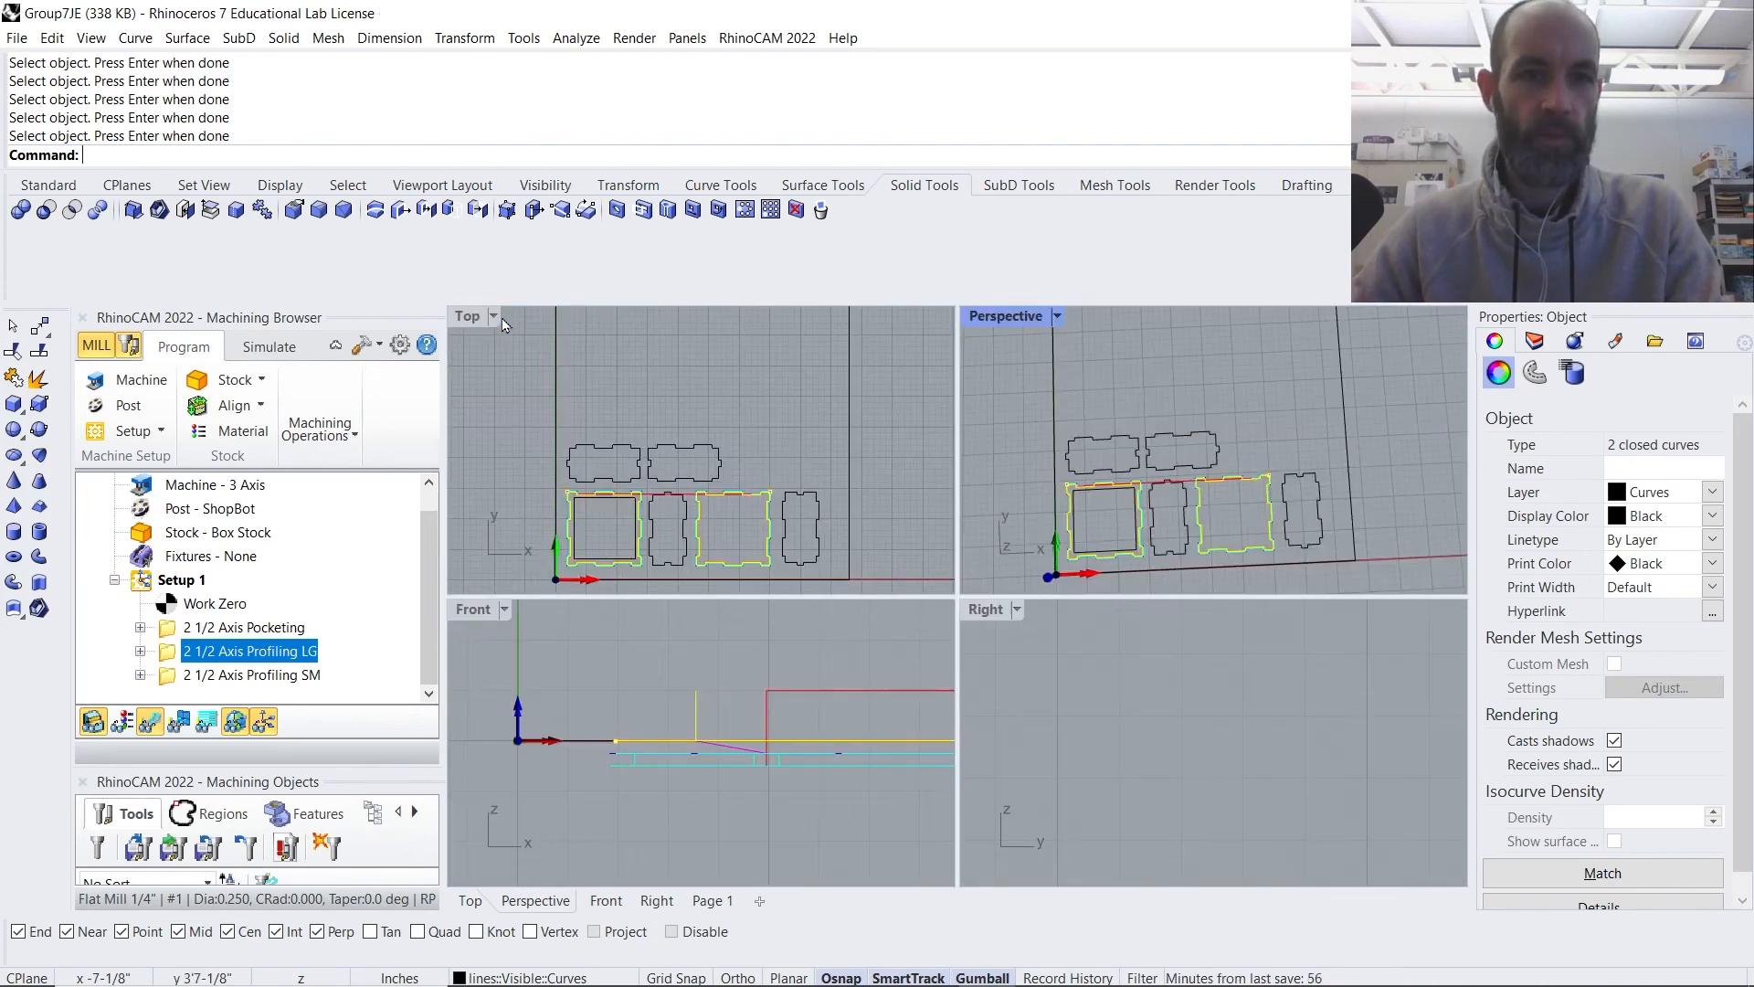
{"action": "left_click", "coordinate": [473, 320]}
{"action": "double_click", "coordinate": [473, 320]}
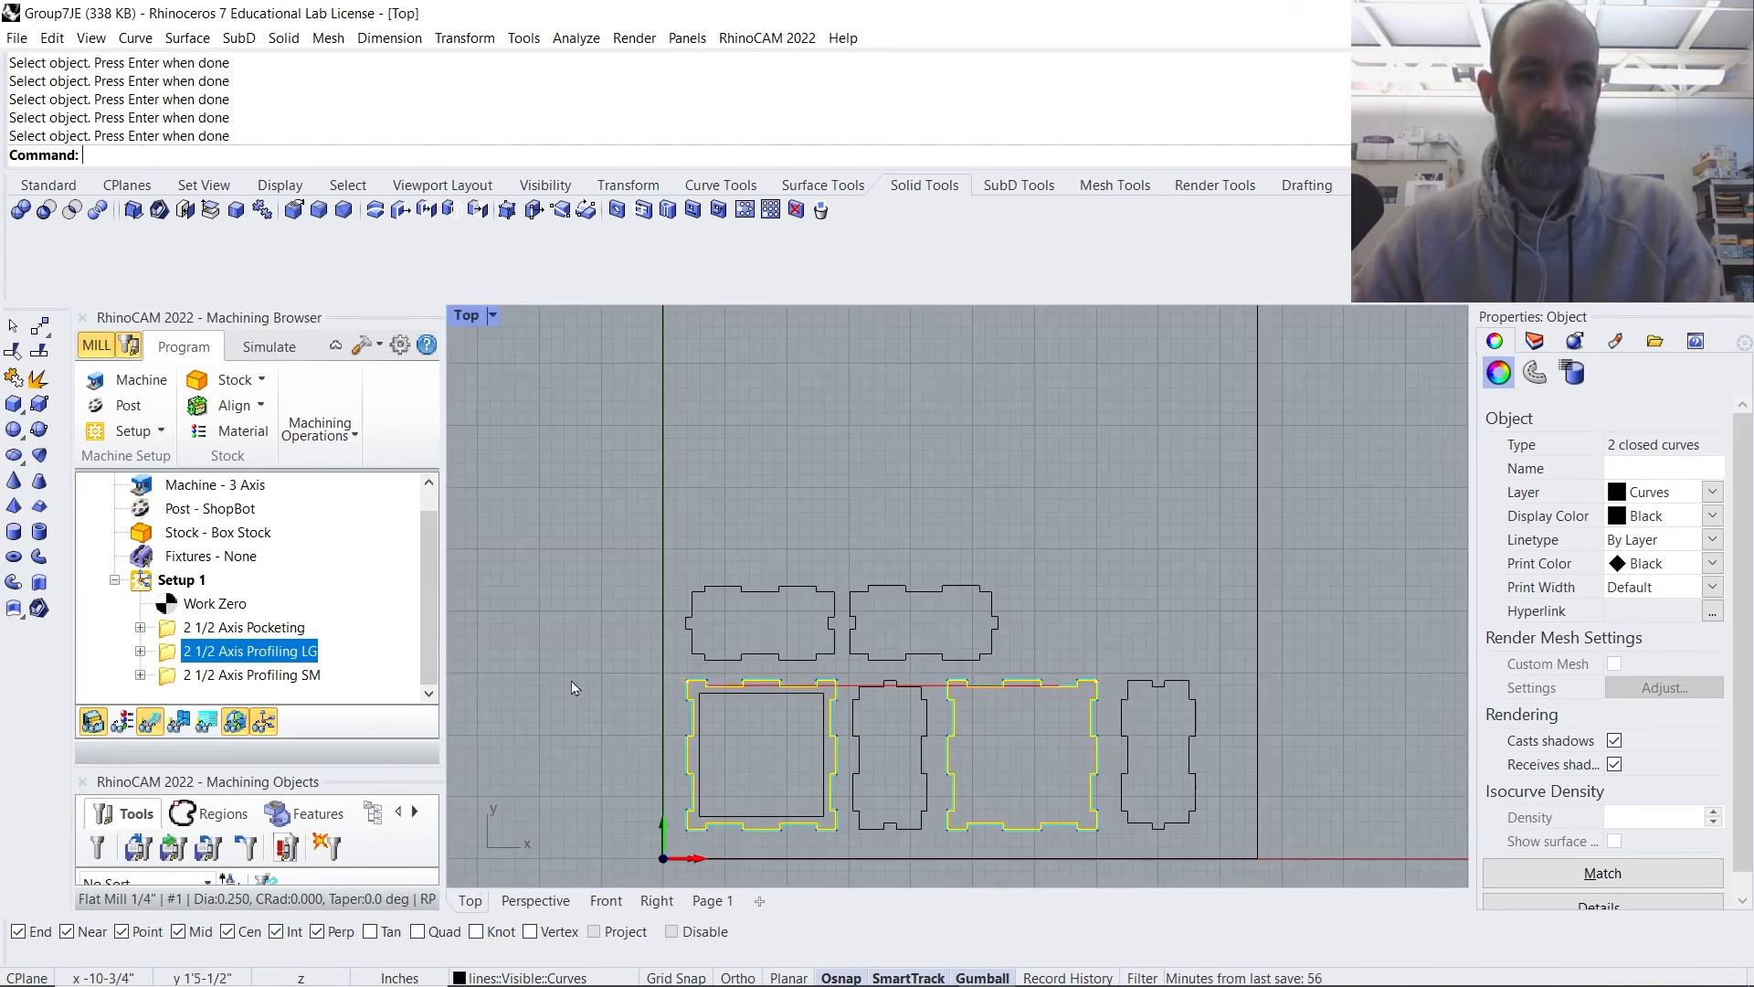
- Clear the curve selection, select Setup 1 and switch the machining browser to simulation mode
{"action": "left_click", "coordinate": [514, 827]}
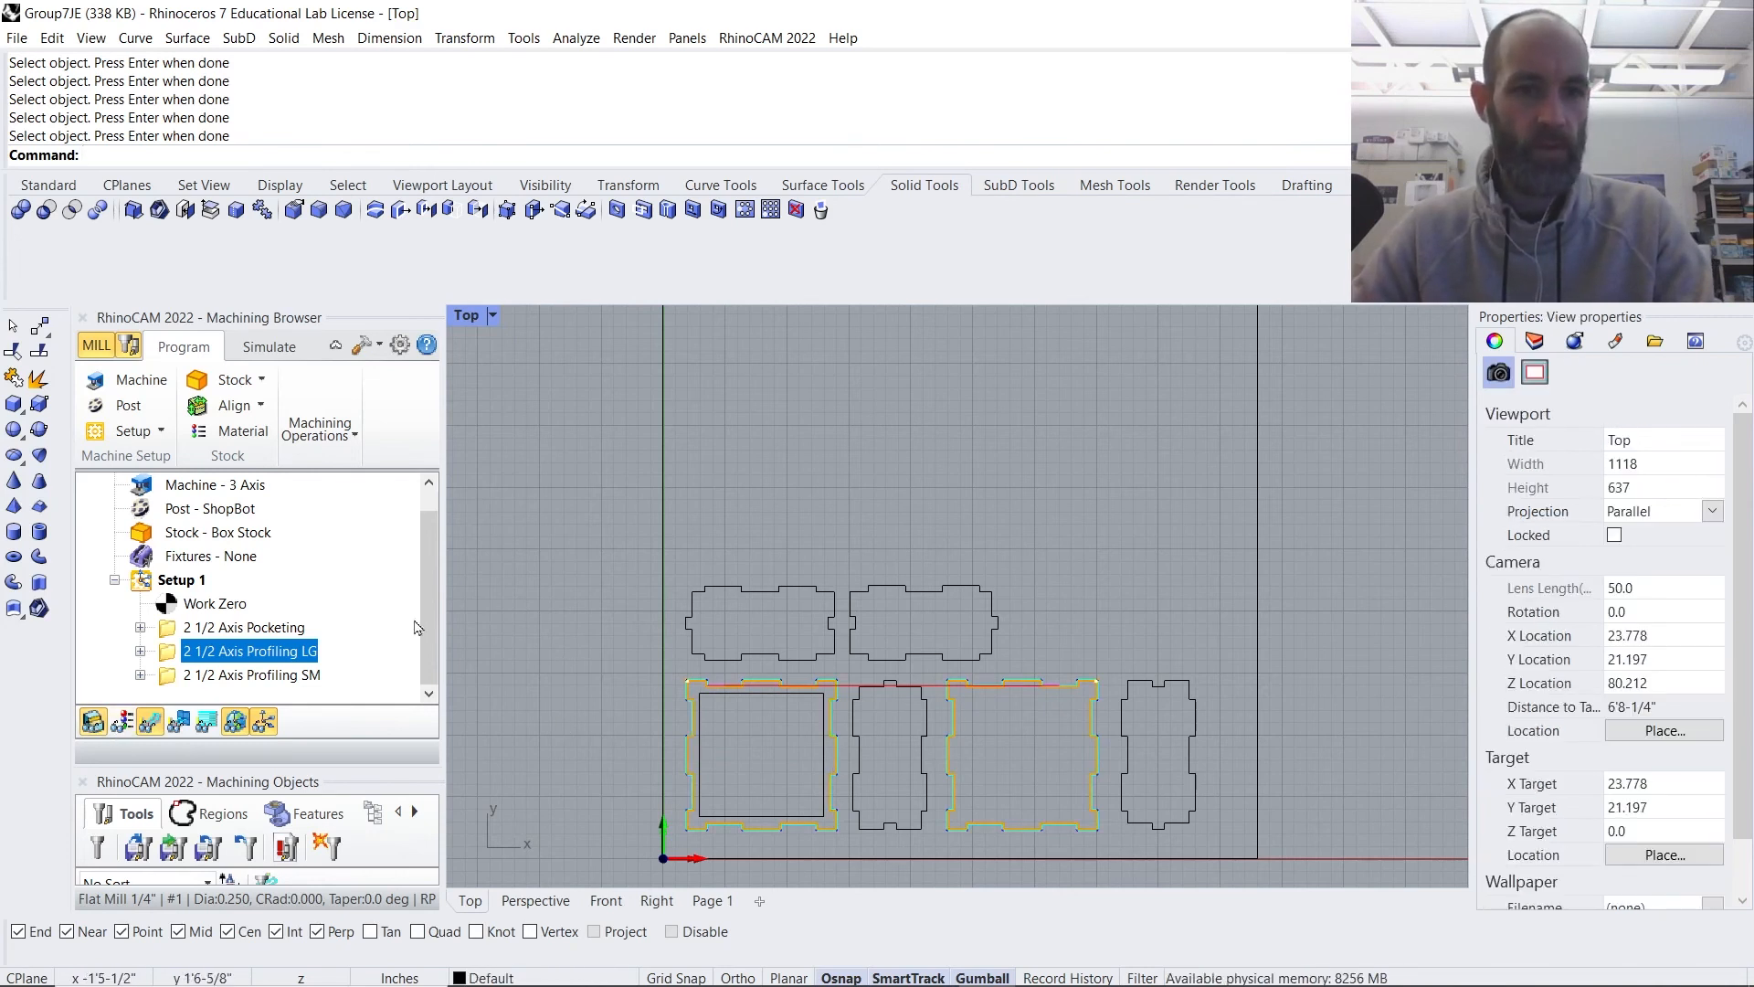
{"action": "left_click", "coordinate": [142, 583]}
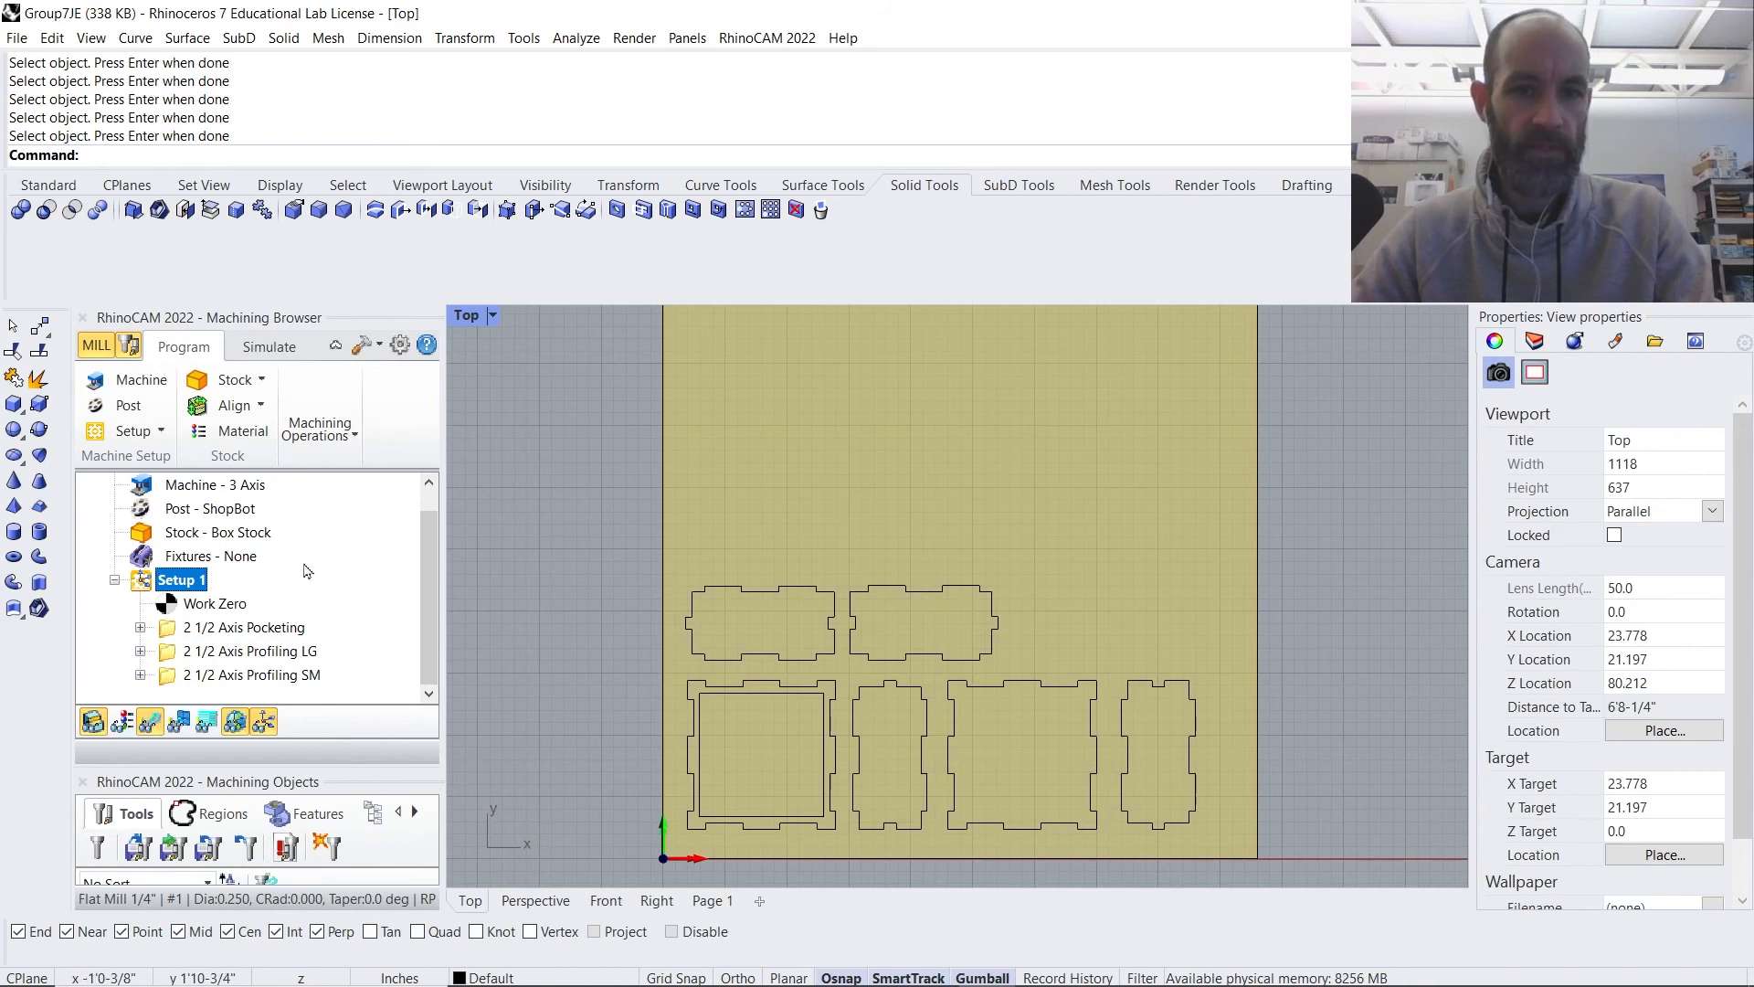
{"action": "left_click", "coordinate": [92, 724]}
{"action": "left_click", "coordinate": [92, 723]}
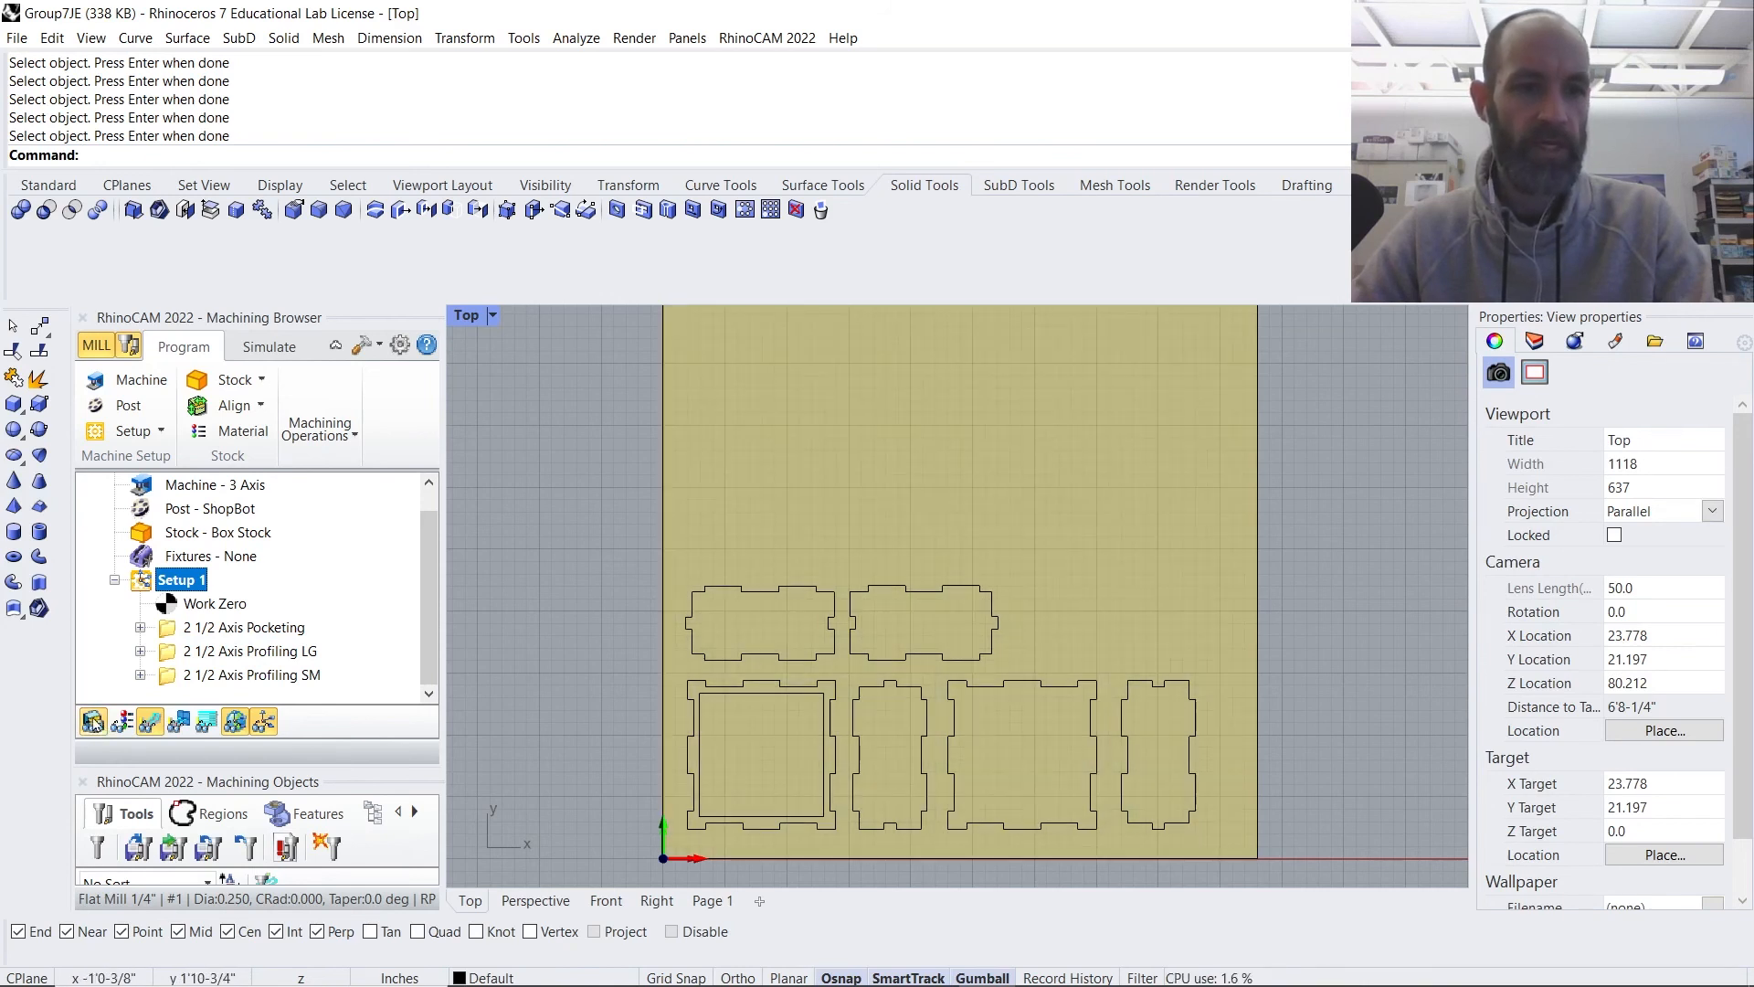
{"action": "left_click", "coordinate": [122, 723]}
{"action": "left_click", "coordinate": [122, 723]}
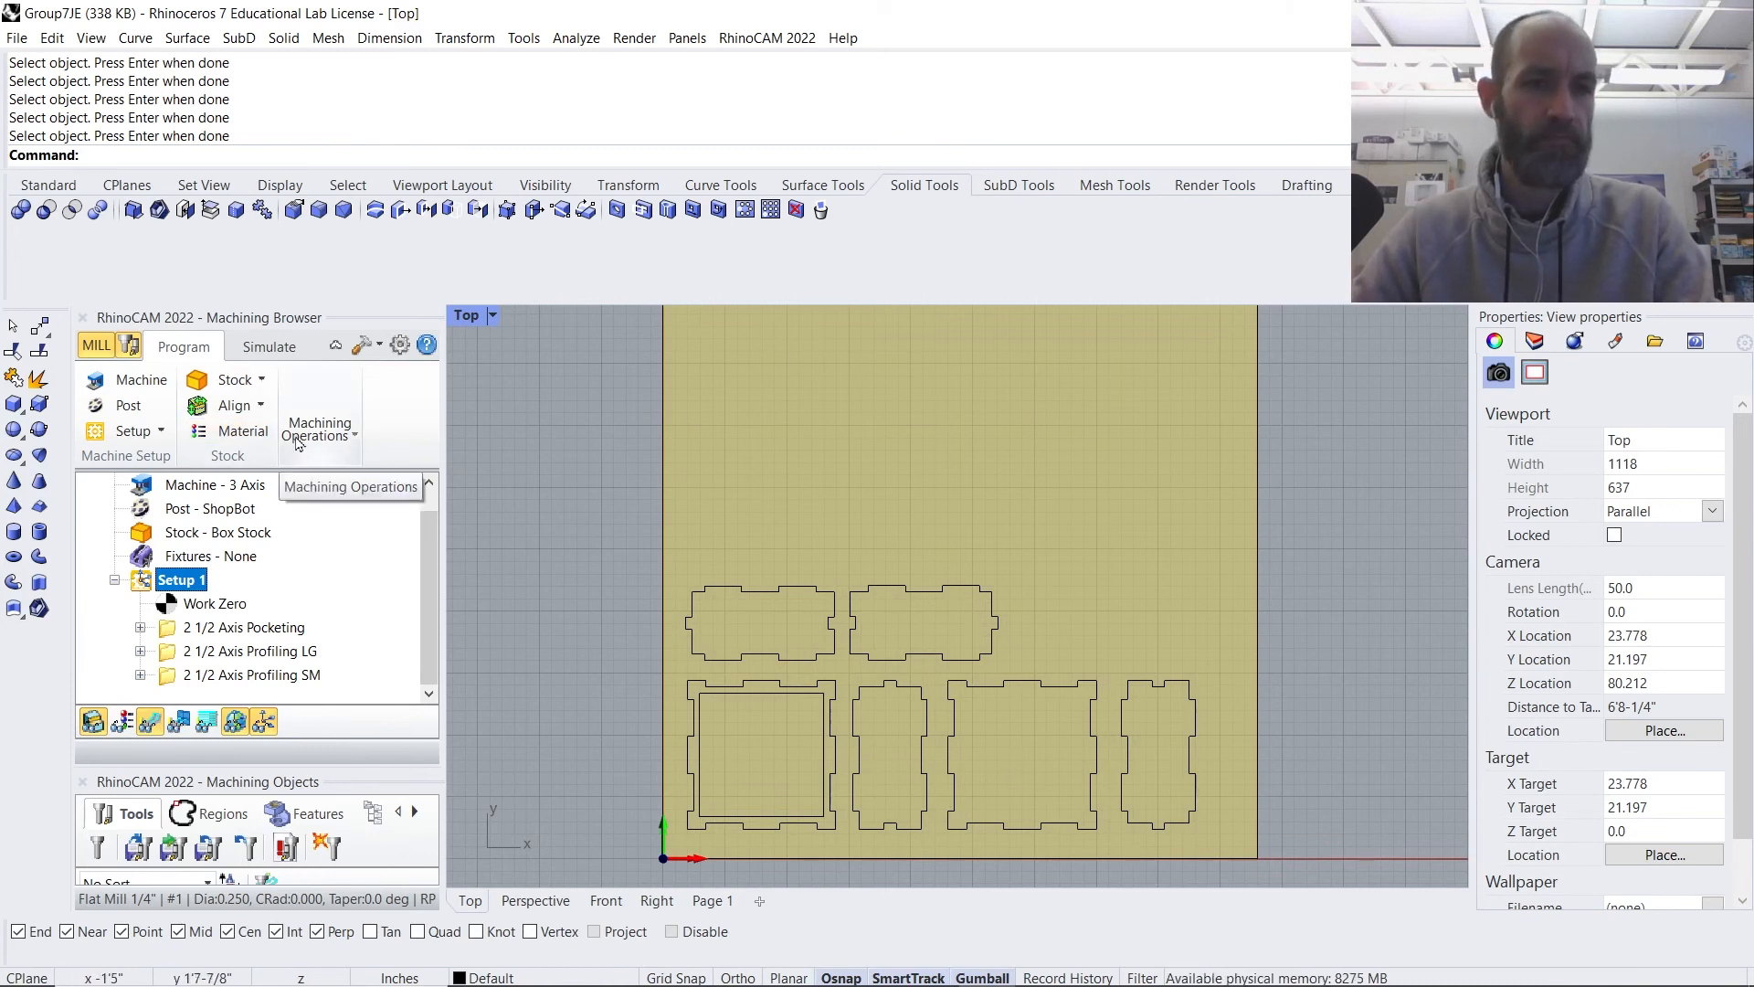
{"action": "left_click", "coordinate": [268, 346]}
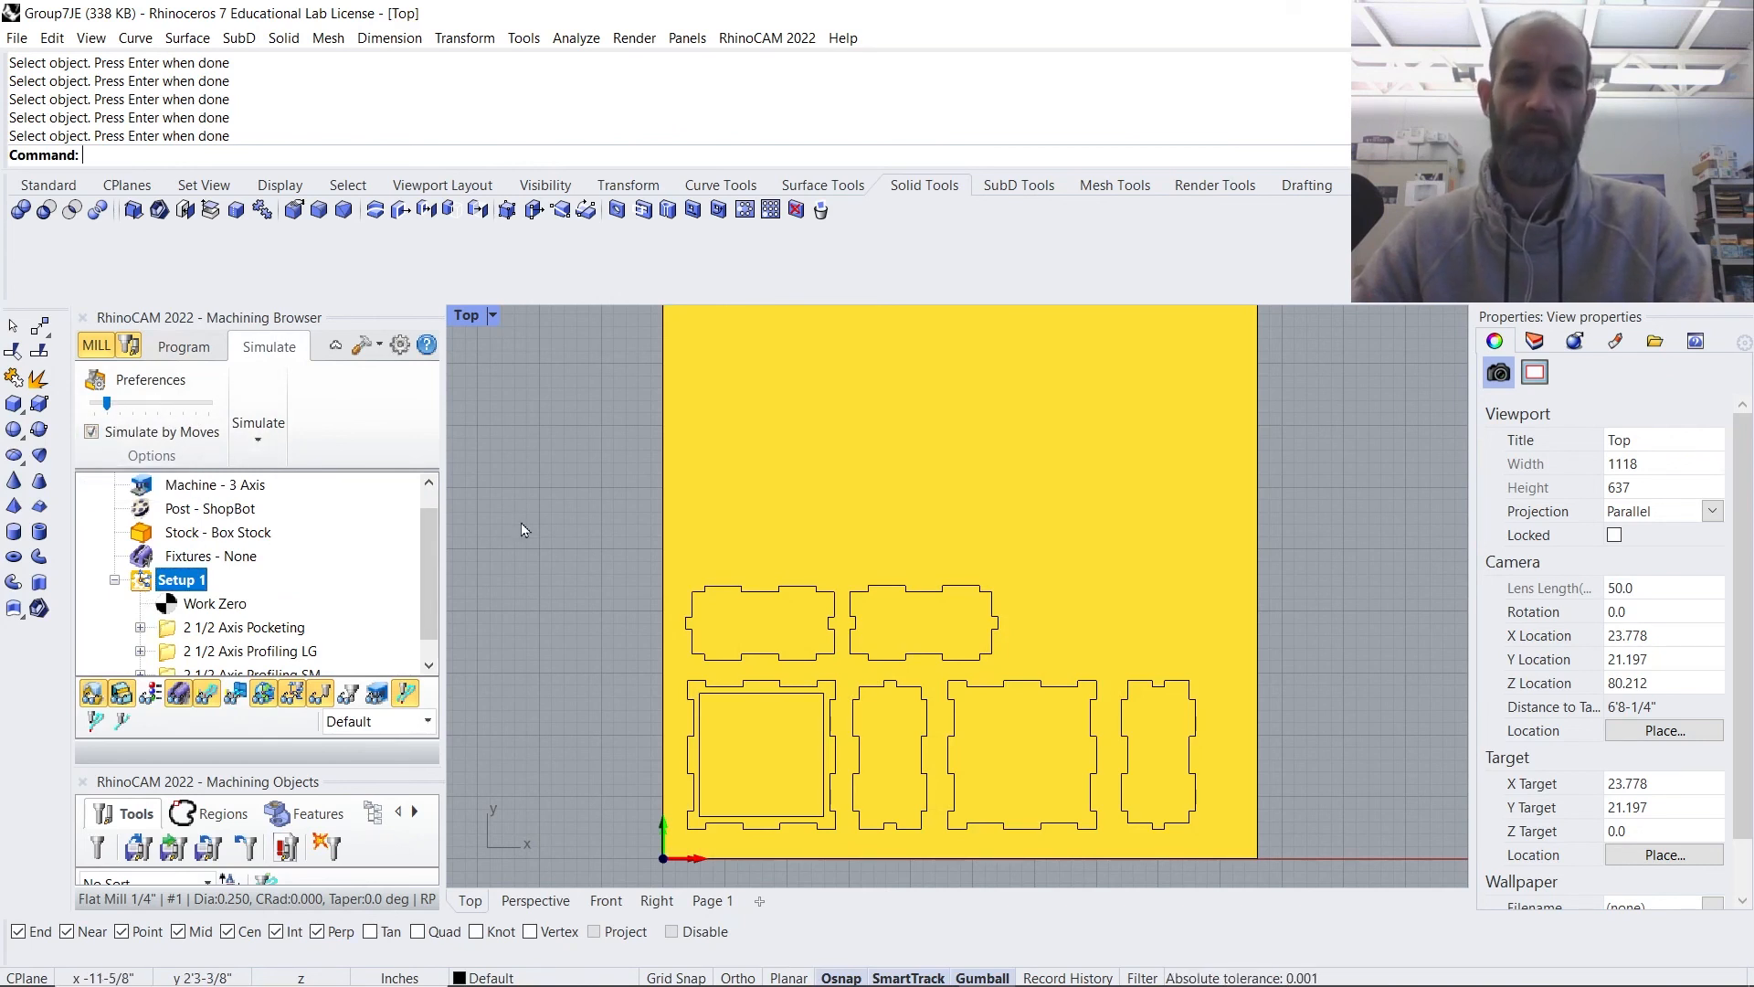
- Review the machining operations information of Setup 1 for tools, feeds, spindle speeds and machining times
{"action": "right_click", "coordinate": [147, 586]}
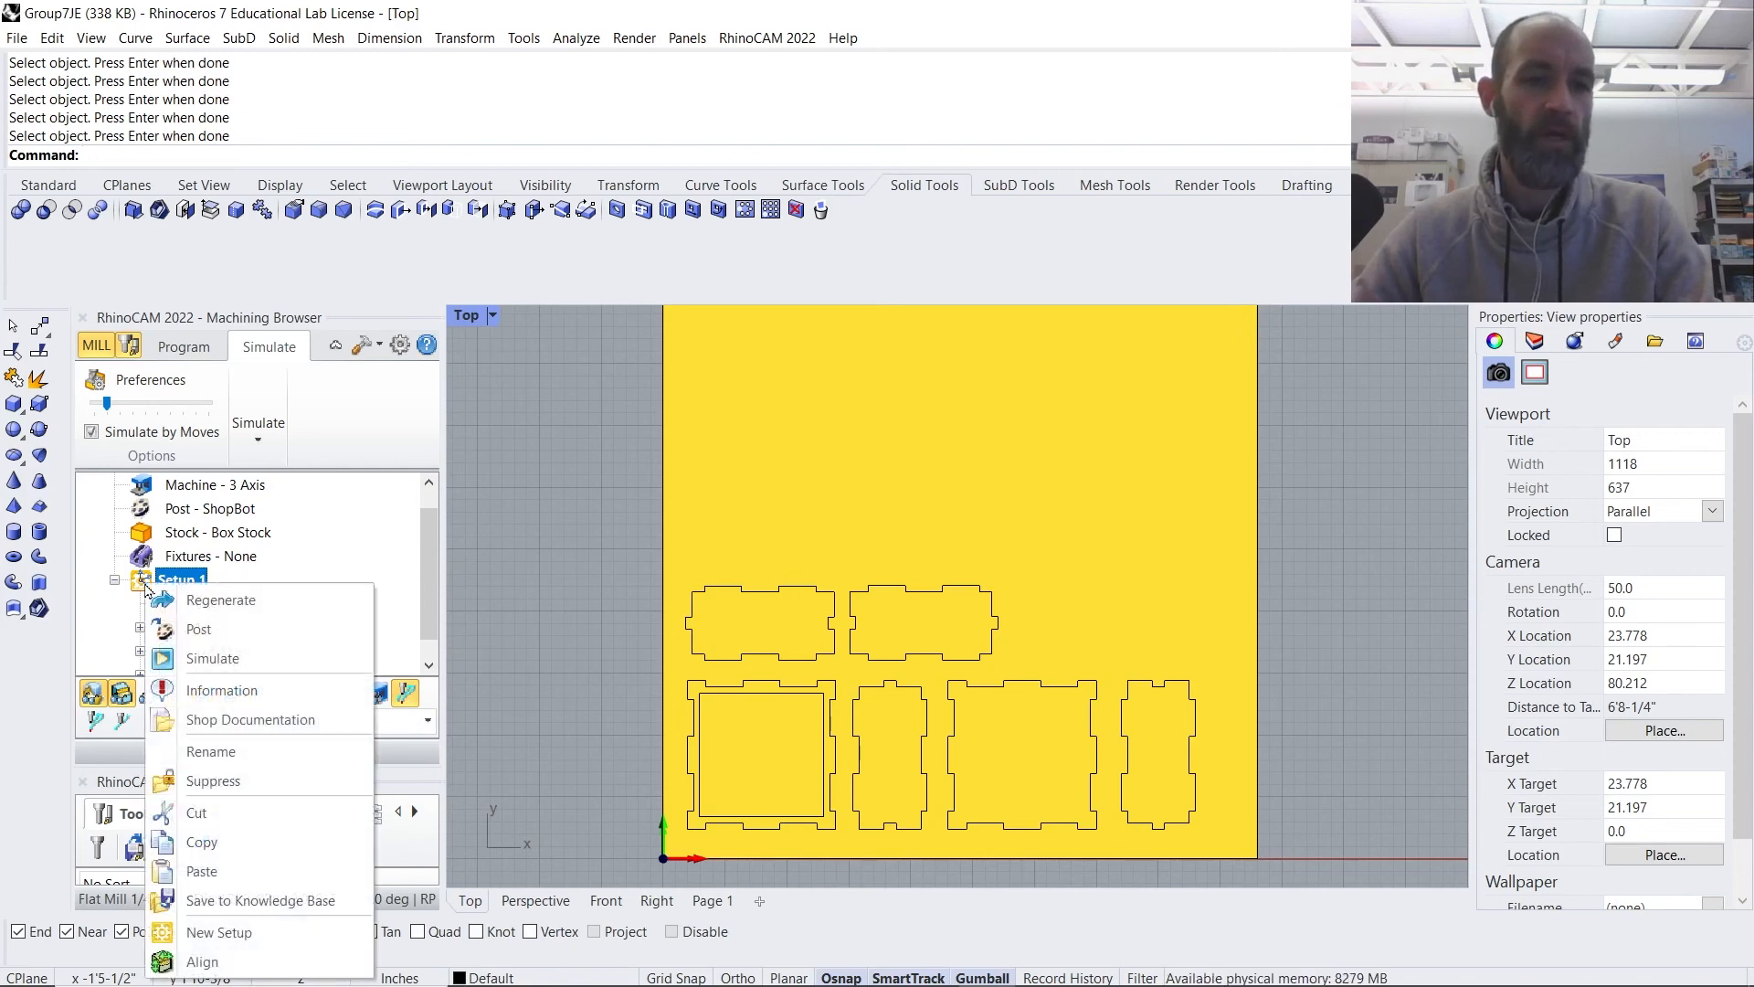
{"action": "left_click", "coordinate": [216, 691]}
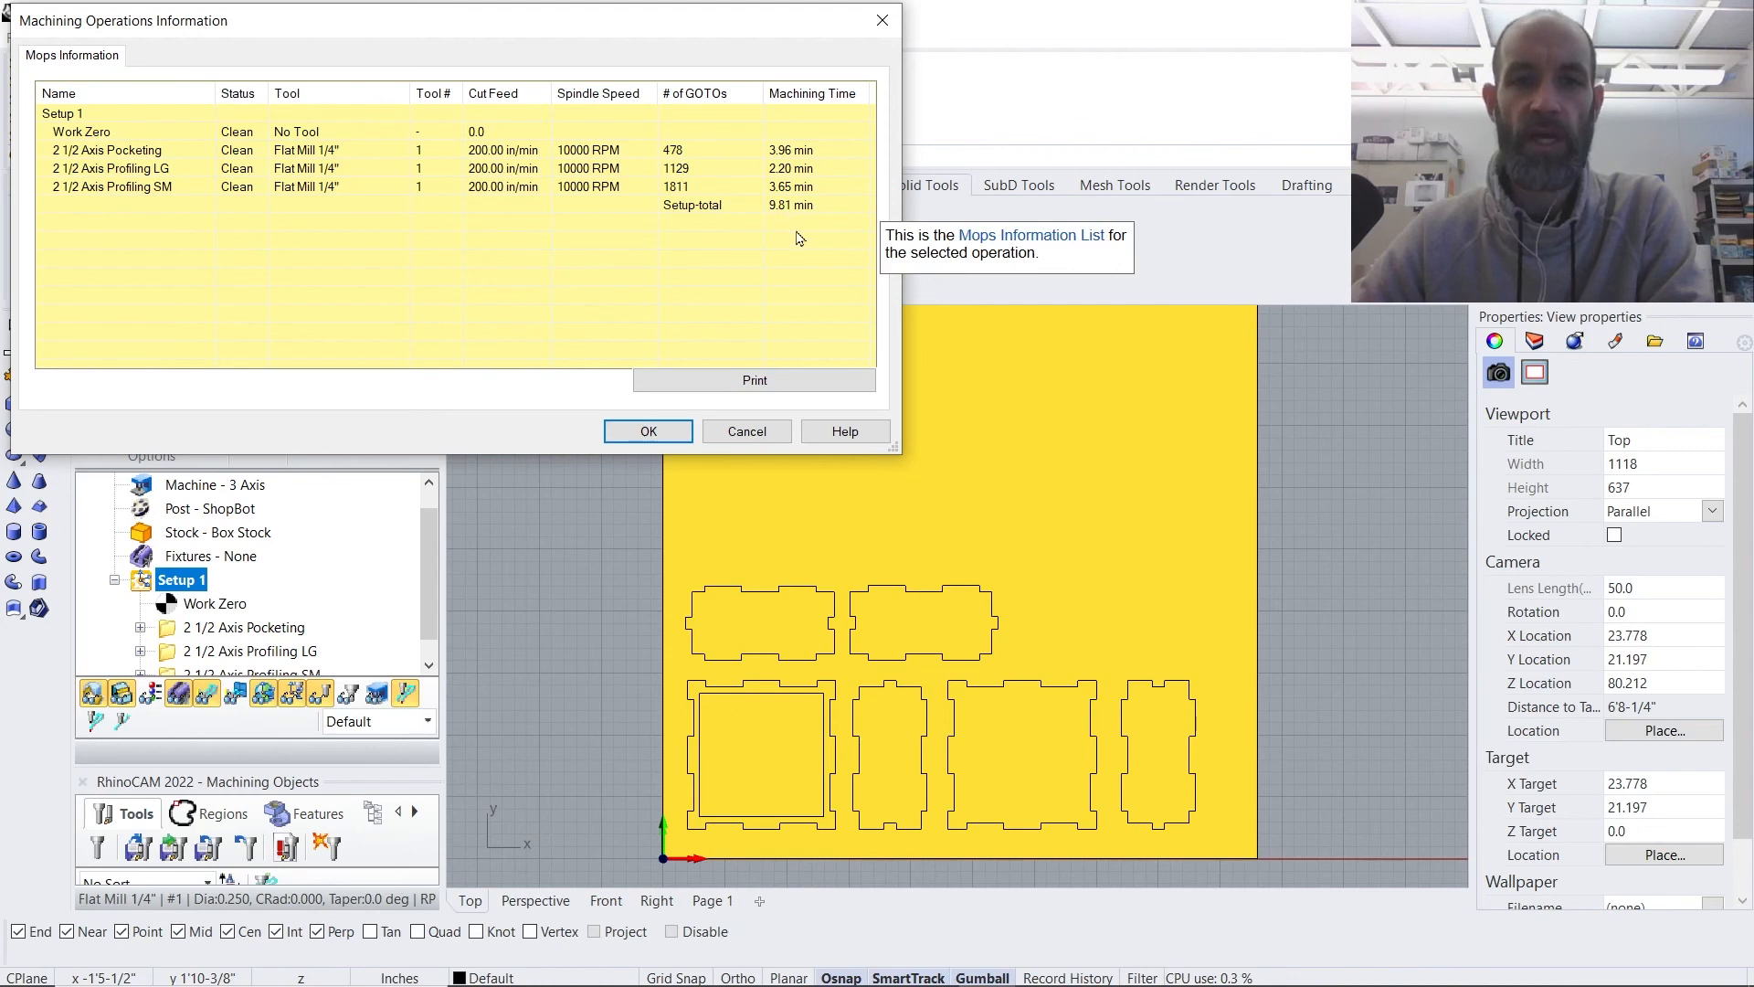
{"action": "left_click", "coordinate": [648, 431]}
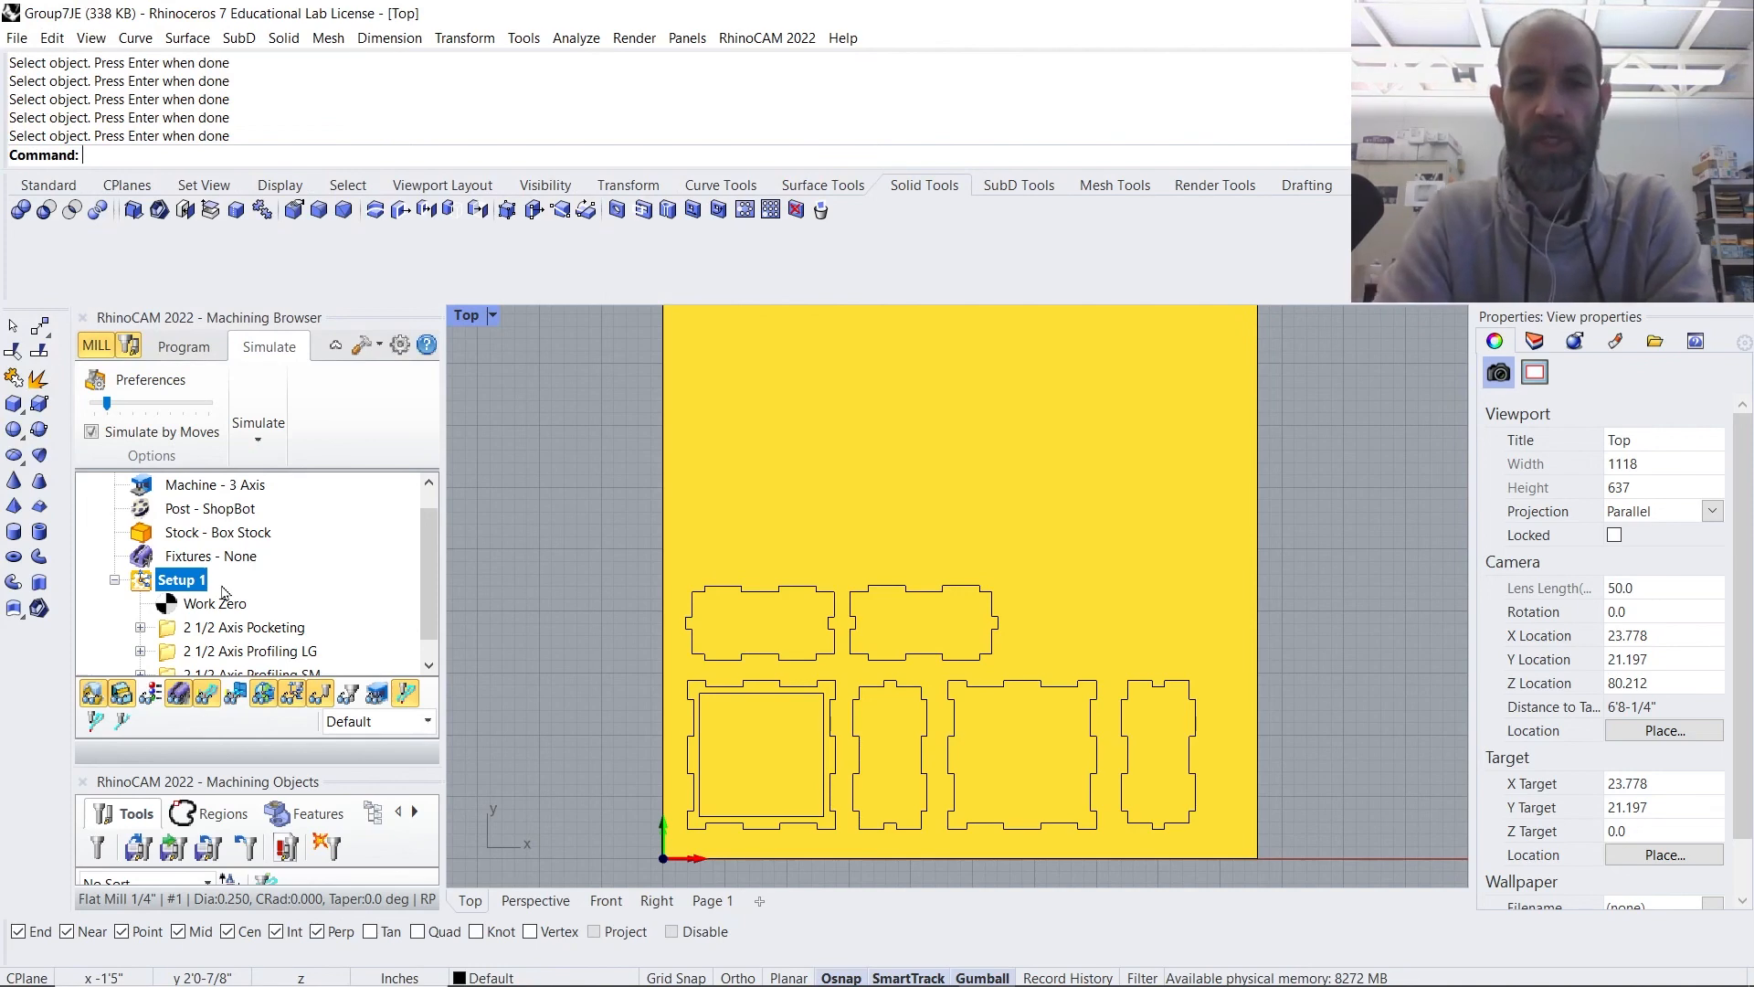
- Start posting Setup 1, naming the output file Demo with the type Posted Output Files (*.sbp)
{"action": "right_click", "coordinate": [143, 585]}
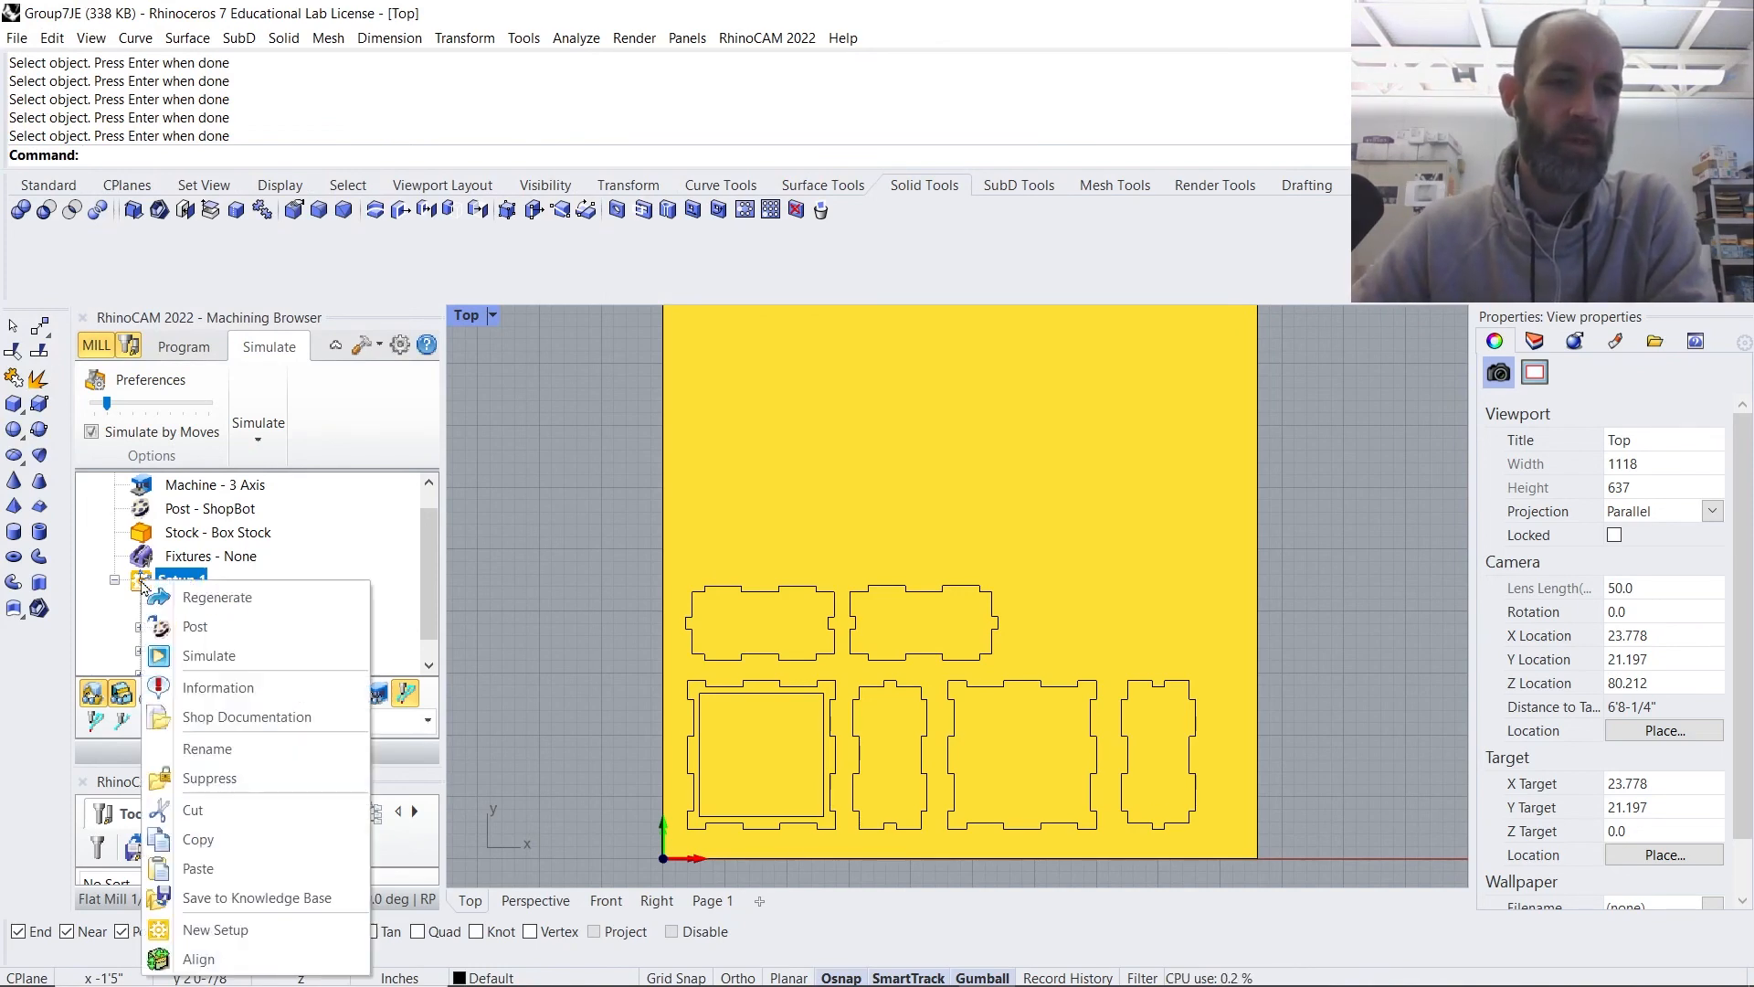
{"action": "left_click", "coordinate": [196, 627]}
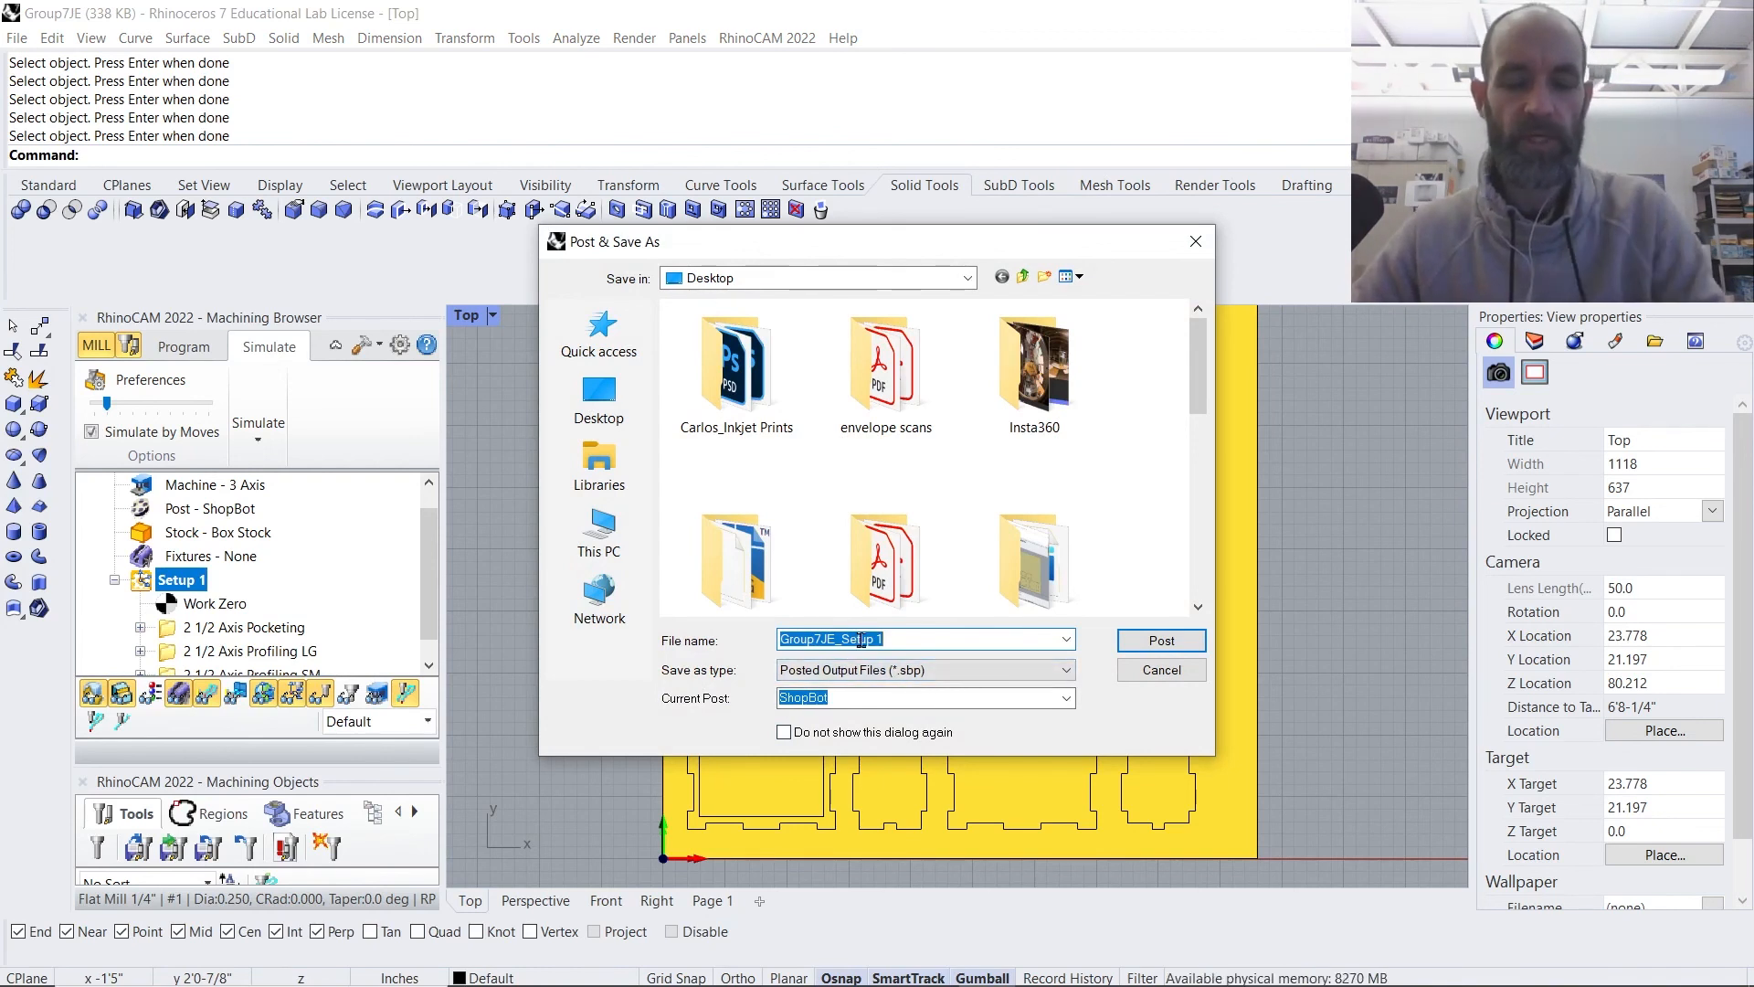
{"action": "type", "text": "Demo"}
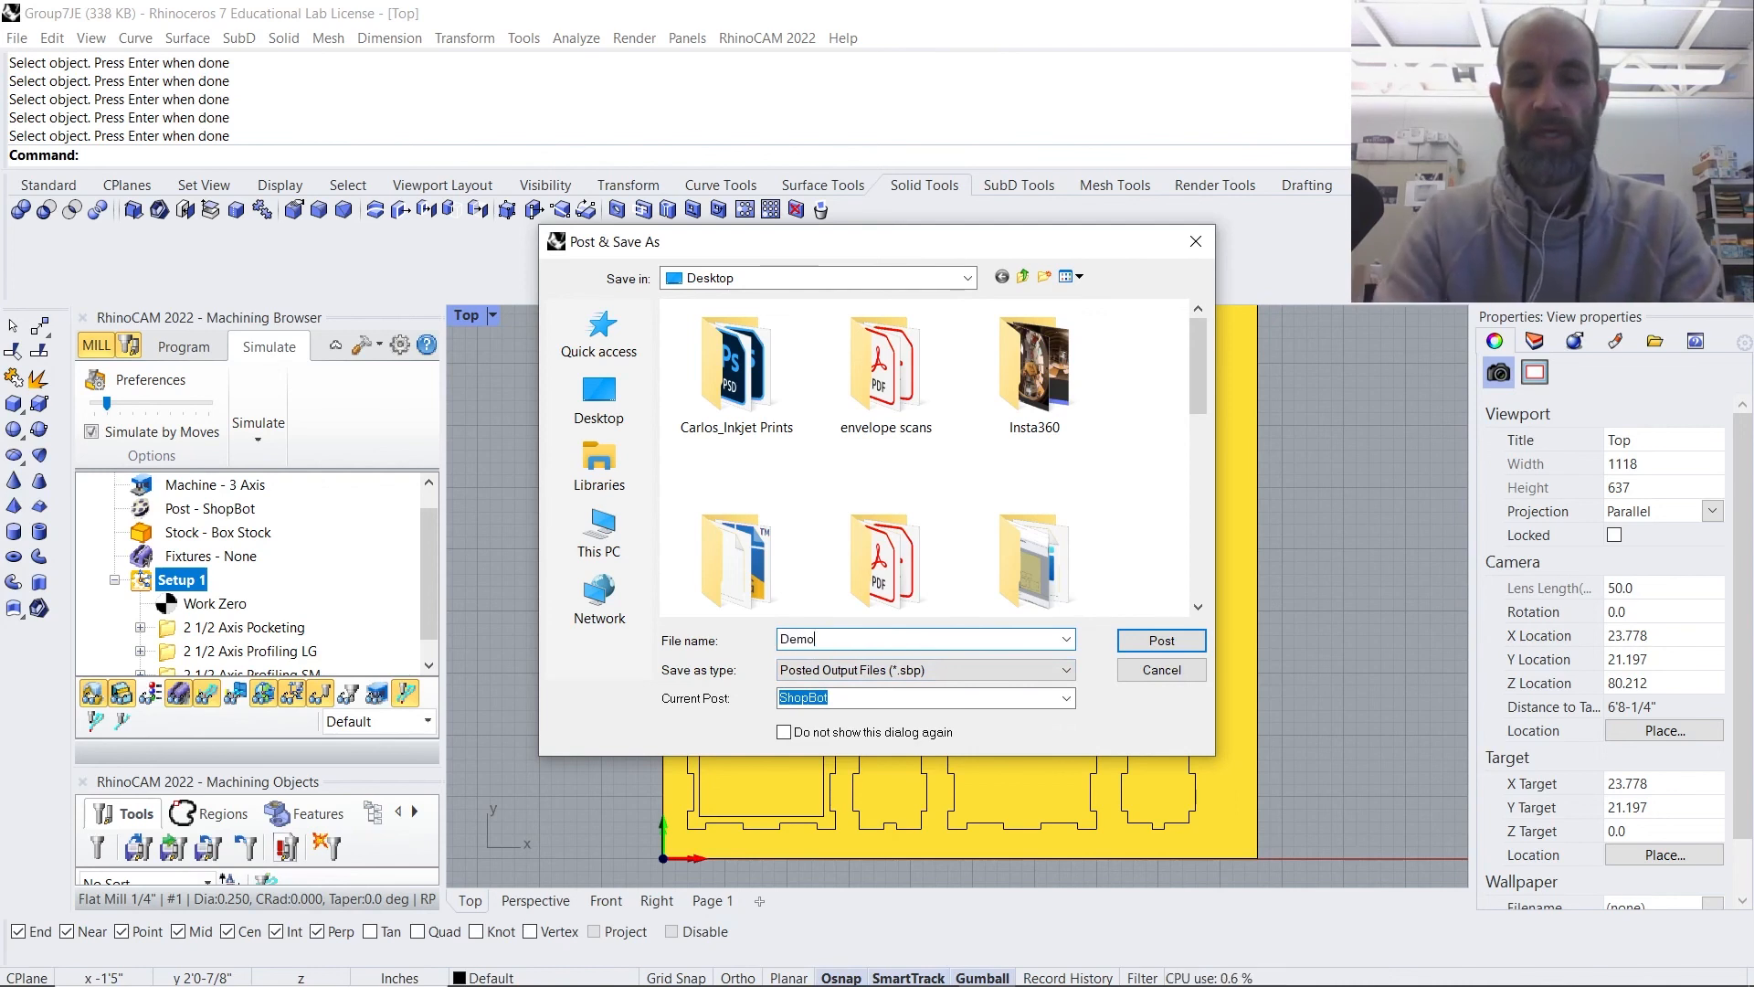
{"action": "left_click", "coordinate": [891, 672]}
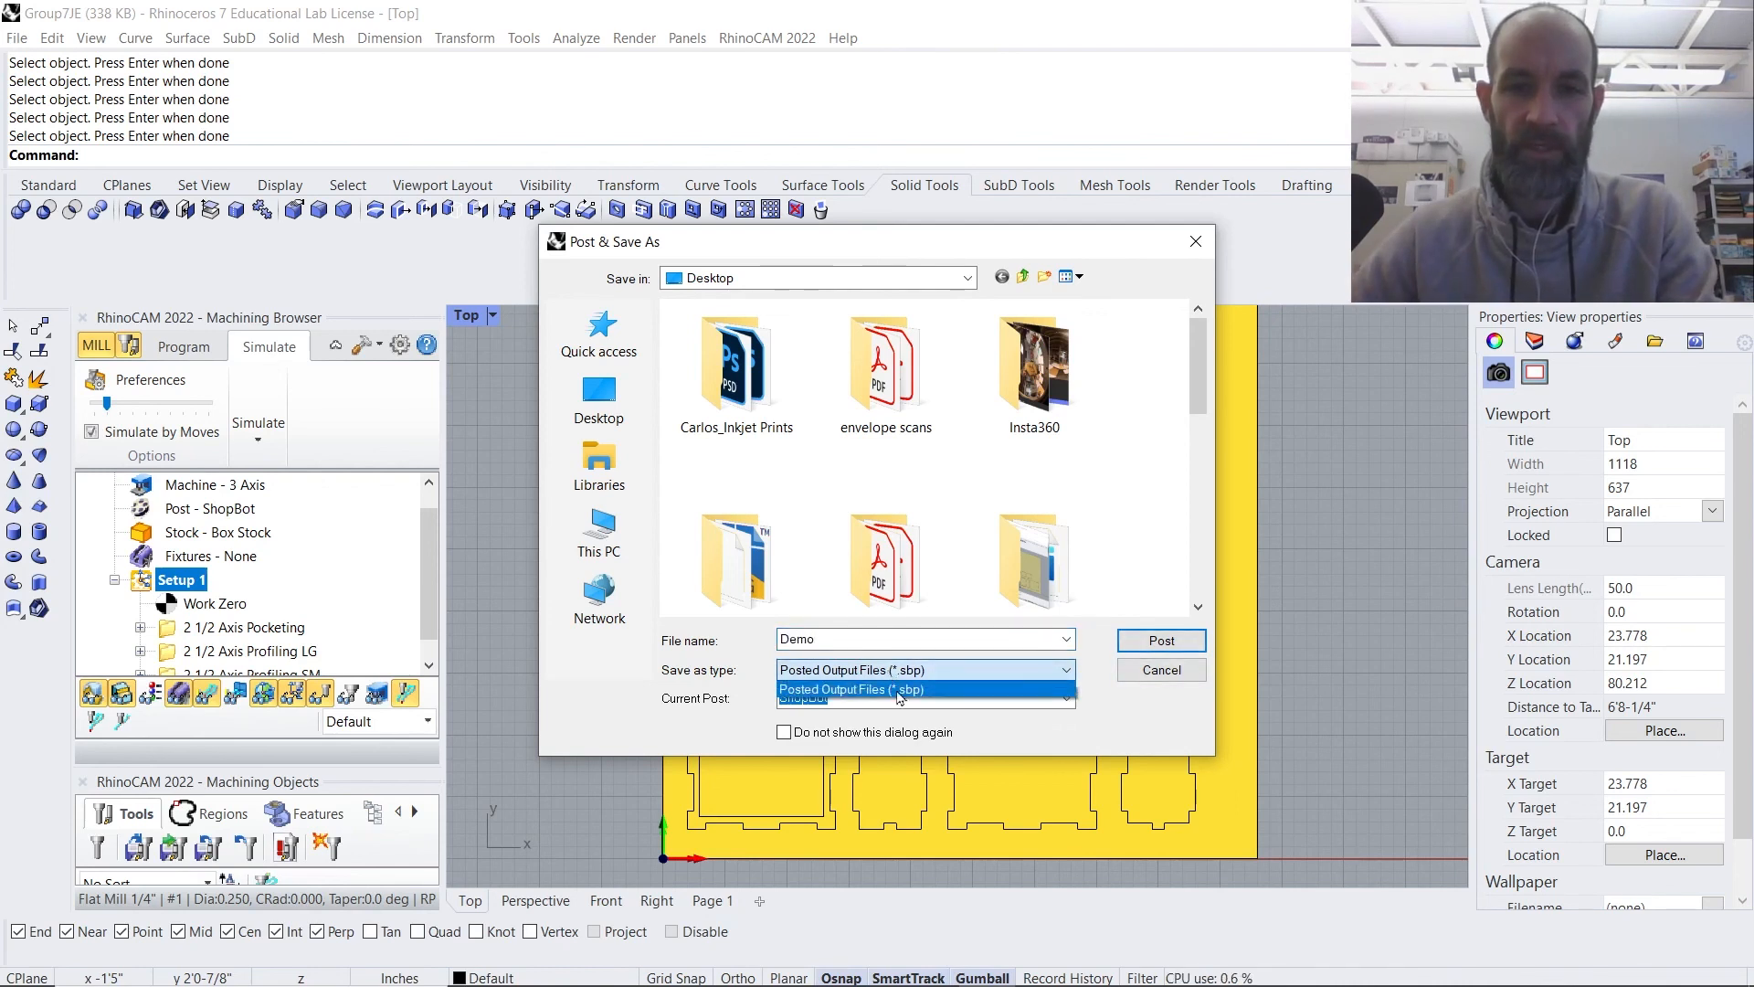
{"action": "left_click", "coordinate": [900, 692]}
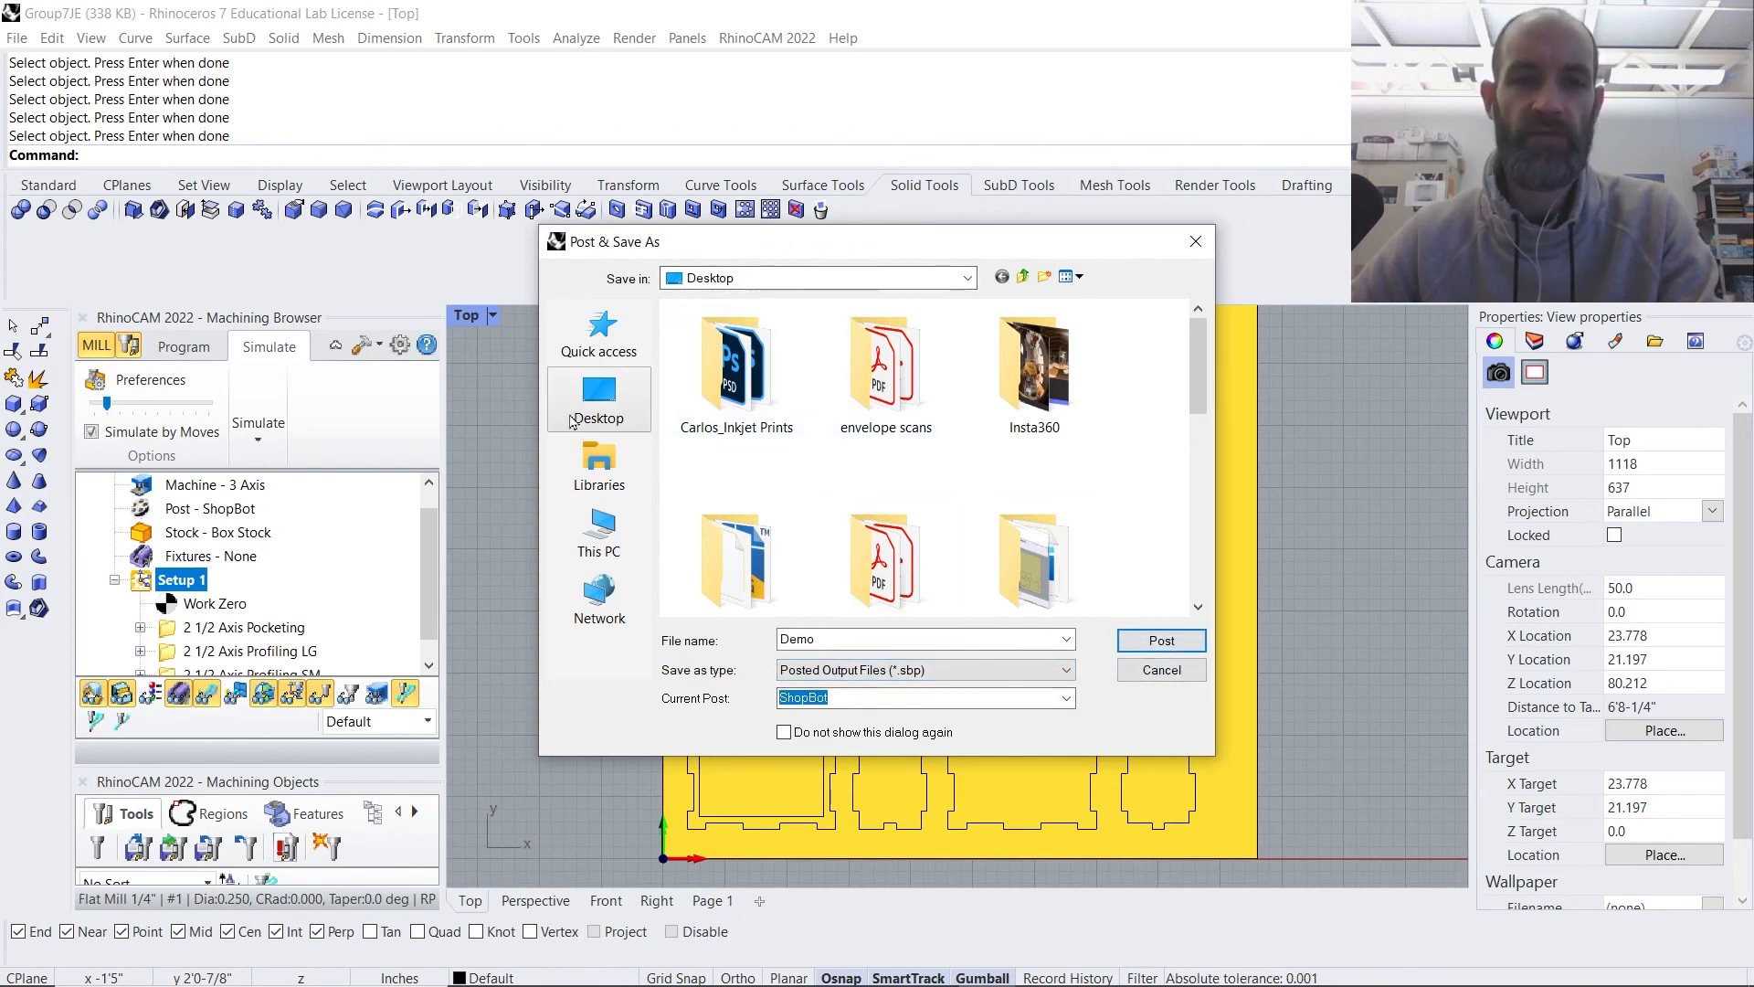
- Post the Demo file to the Downloads folder using the ShopBot post and look through the generated code
{"action": "left_click", "coordinate": [967, 279]}
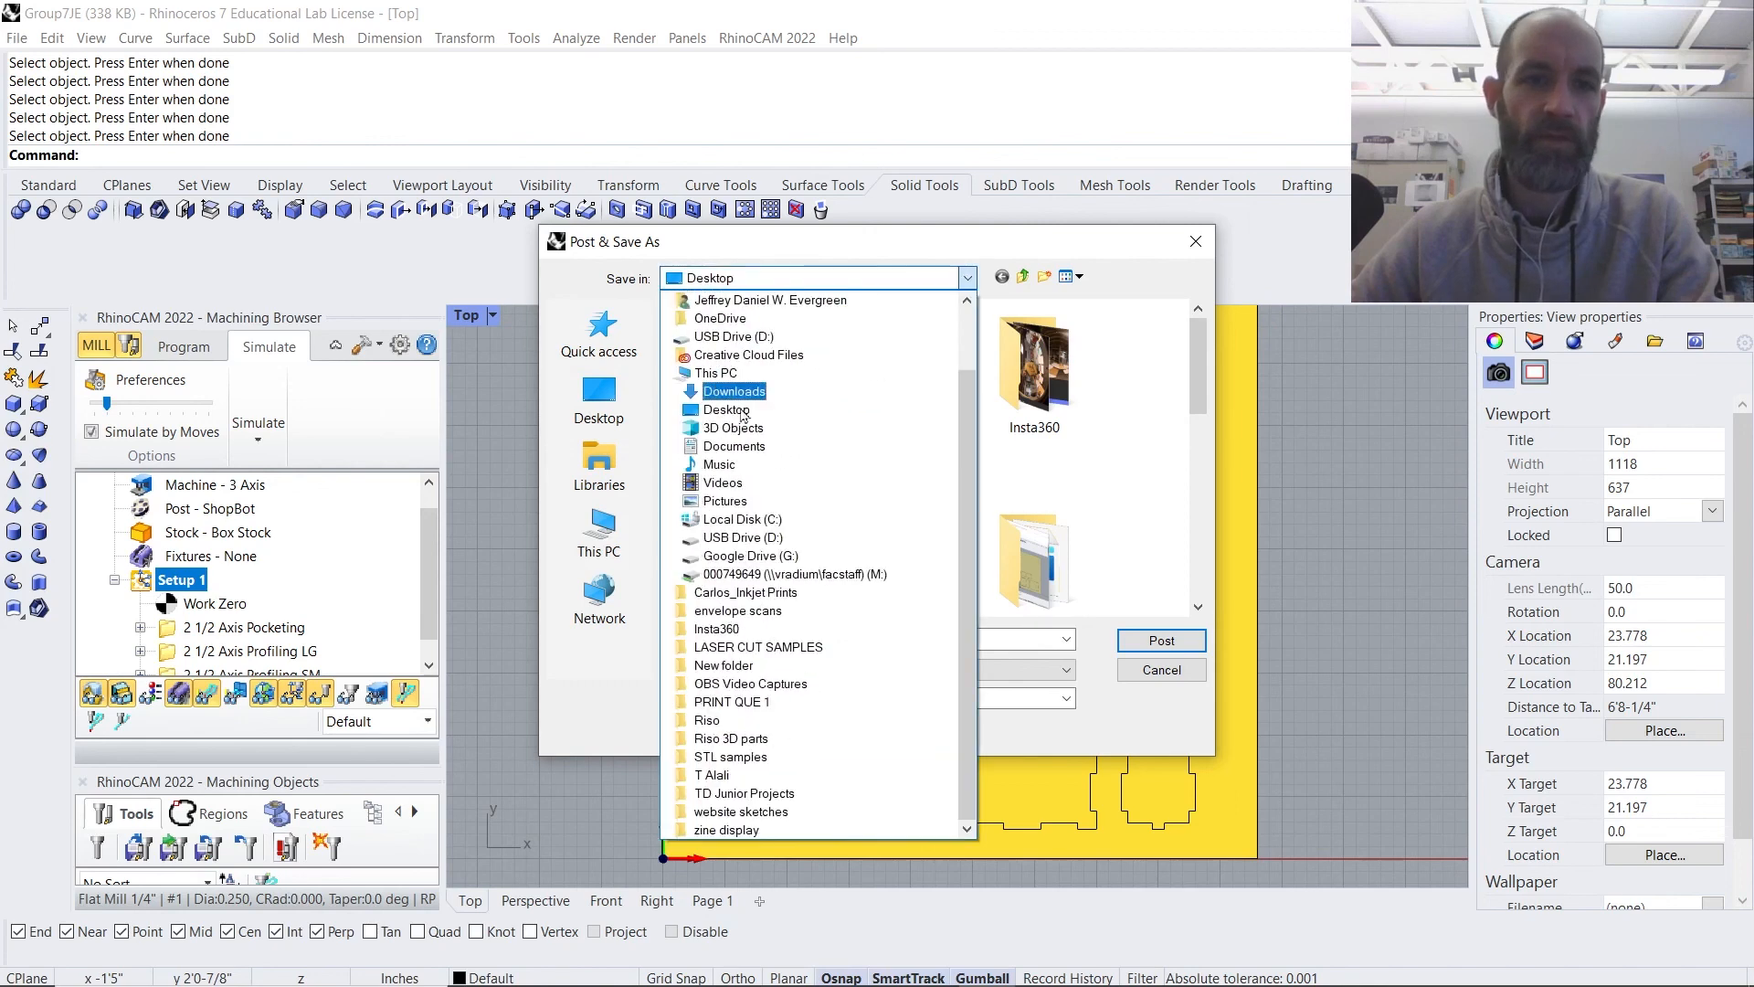
{"action": "scroll", "coordinate": [747, 520], "scroll_direction": "up", "scroll_amount": 1}
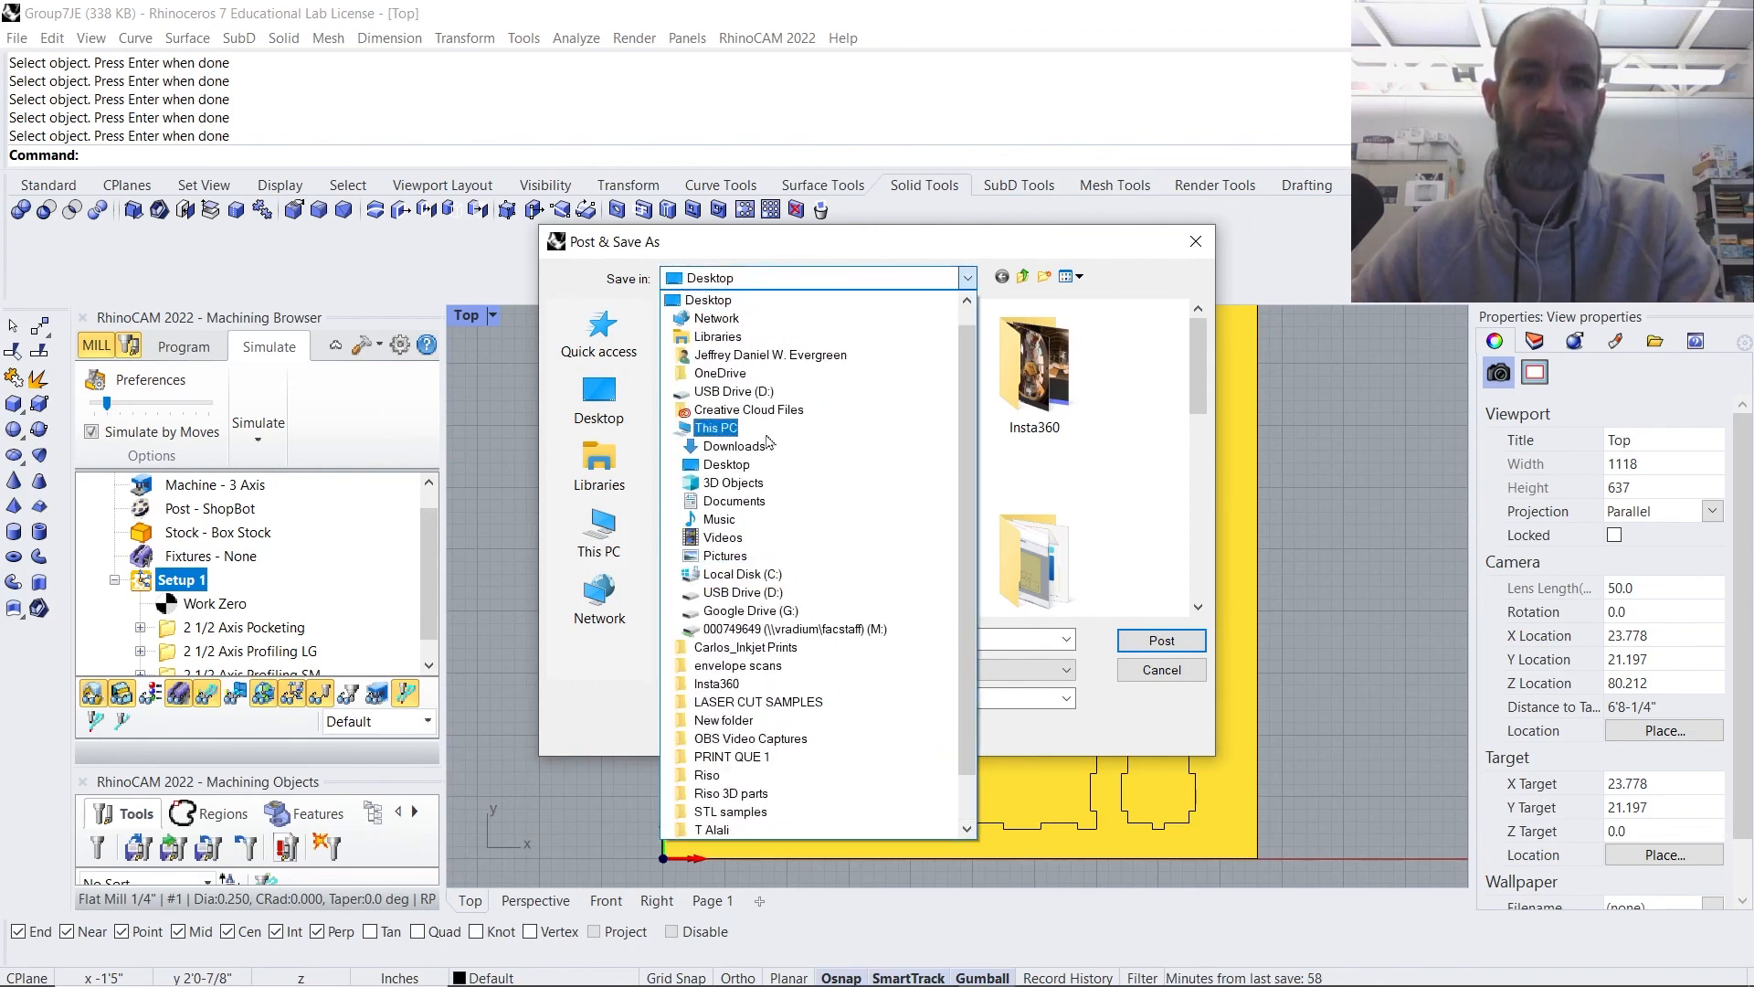
{"action": "left_click", "coordinate": [734, 446]}
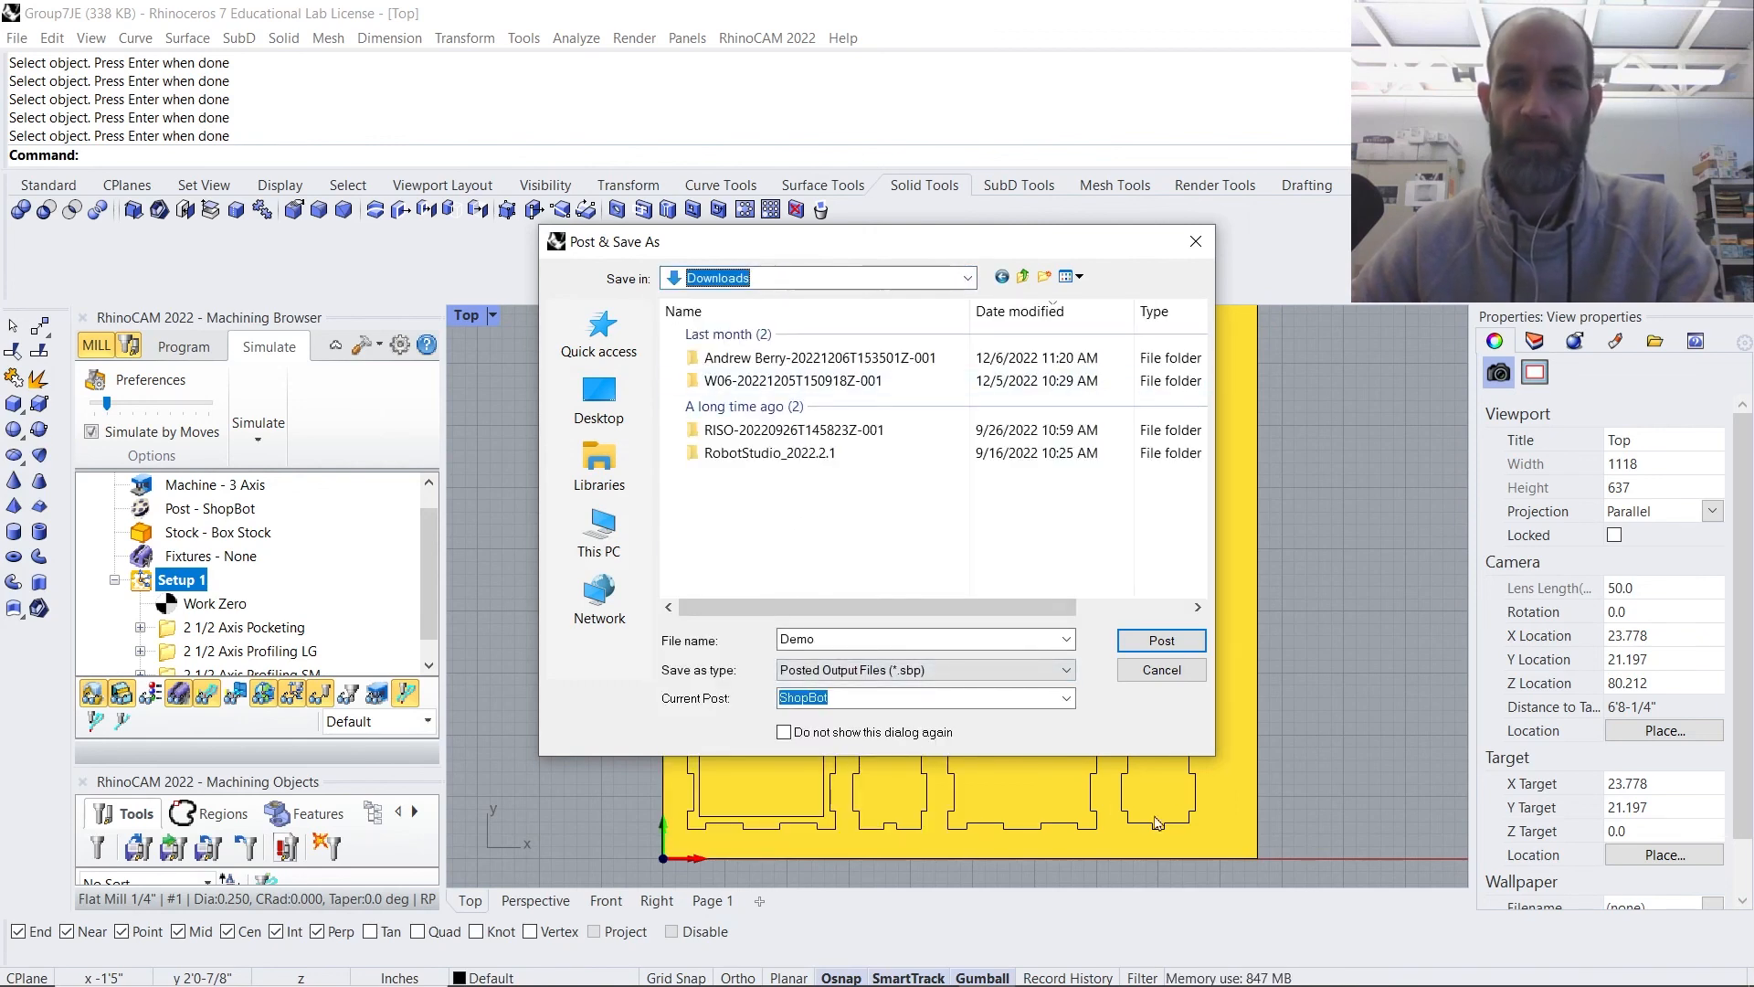
{"action": "left_click", "coordinate": [1162, 640]}
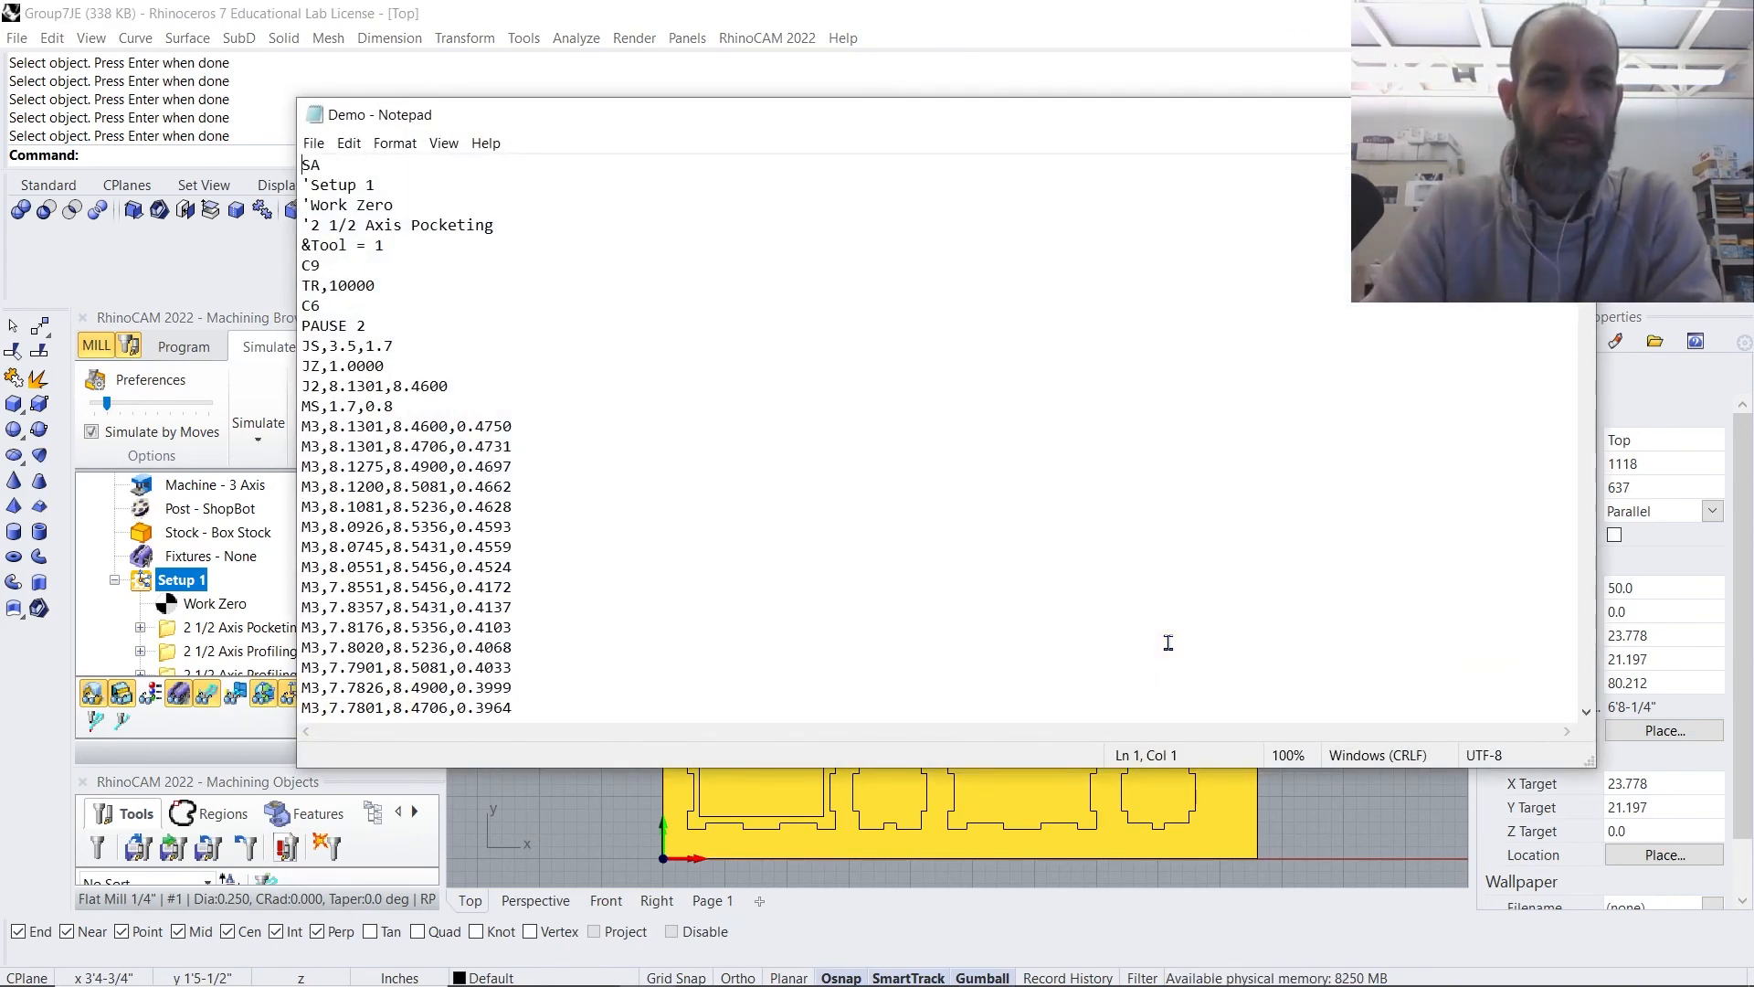
{"action": "scroll", "coordinate": [489, 399], "scroll_direction": "down", "scroll_amount": 5}
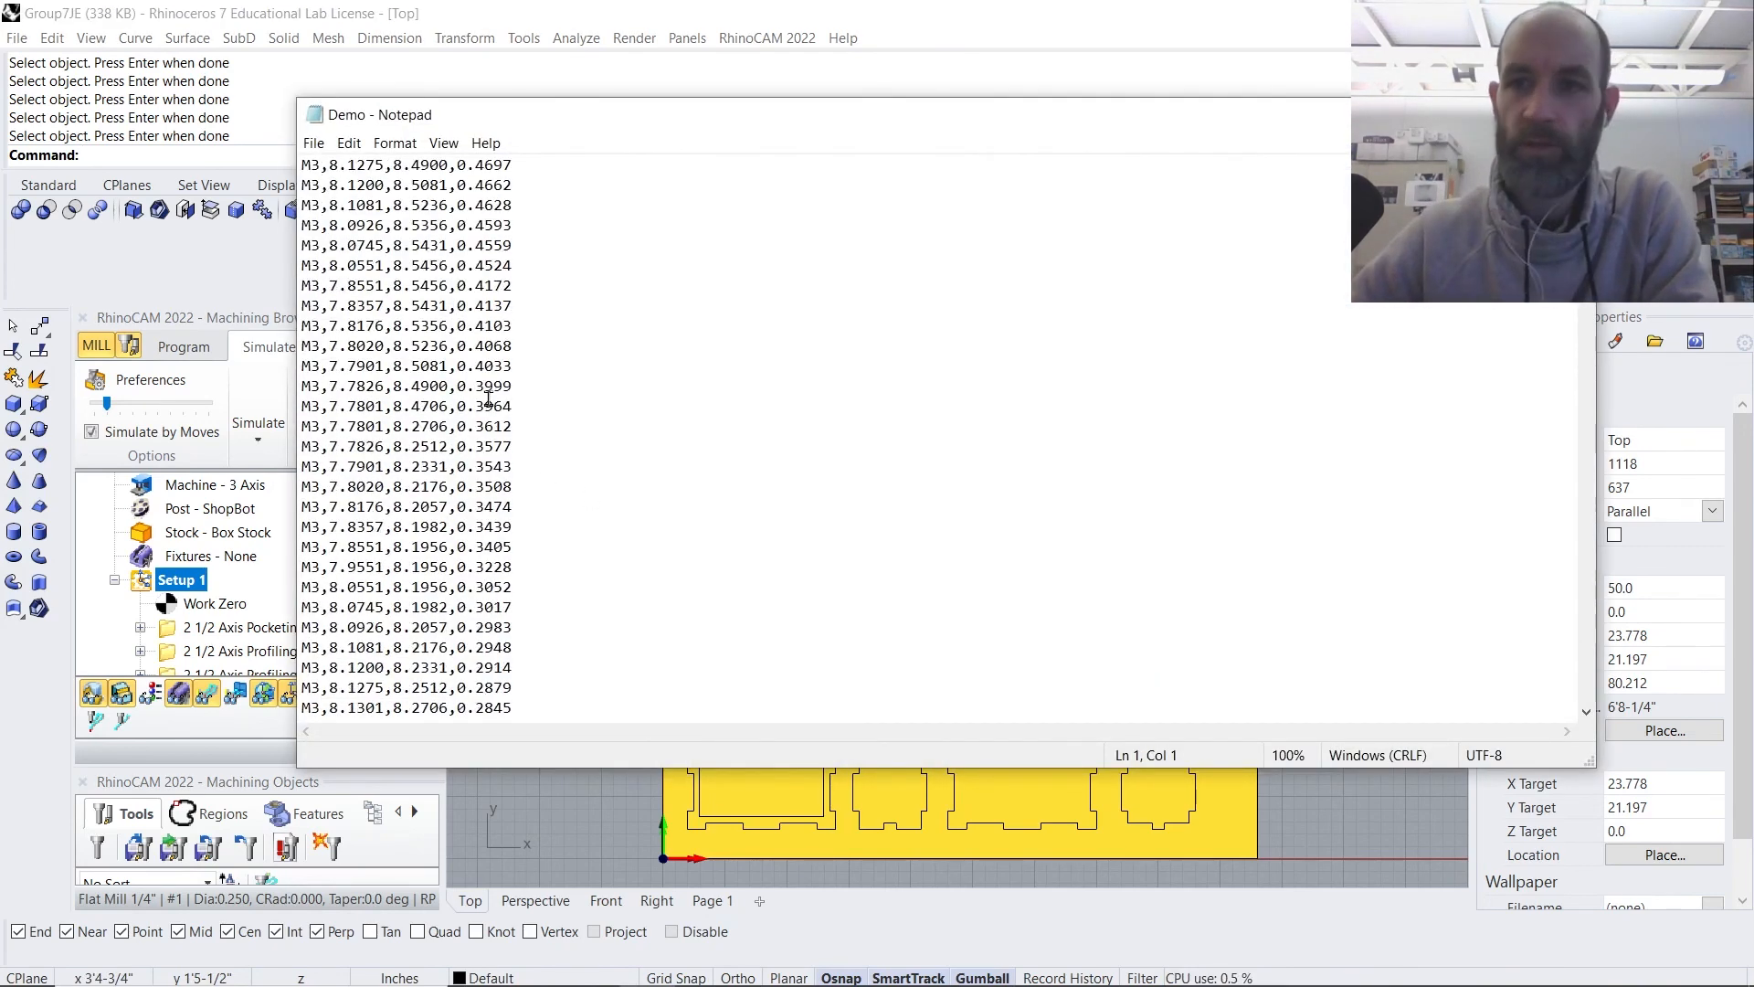
- Examine the opening pocketing moves in the Demo code, following the Z coordinates down the entry ramp to the first cut depth and move-speed line
{"action": "mouse_move", "coordinate": [1587, 180]}
{"action": "left_mouse_down"}
{"action": "mouse_move", "coordinate": [1593, 699]}
{"action": "mouse_move", "coordinate": [1594, 178]}
{"action": "left_mouse_up"}
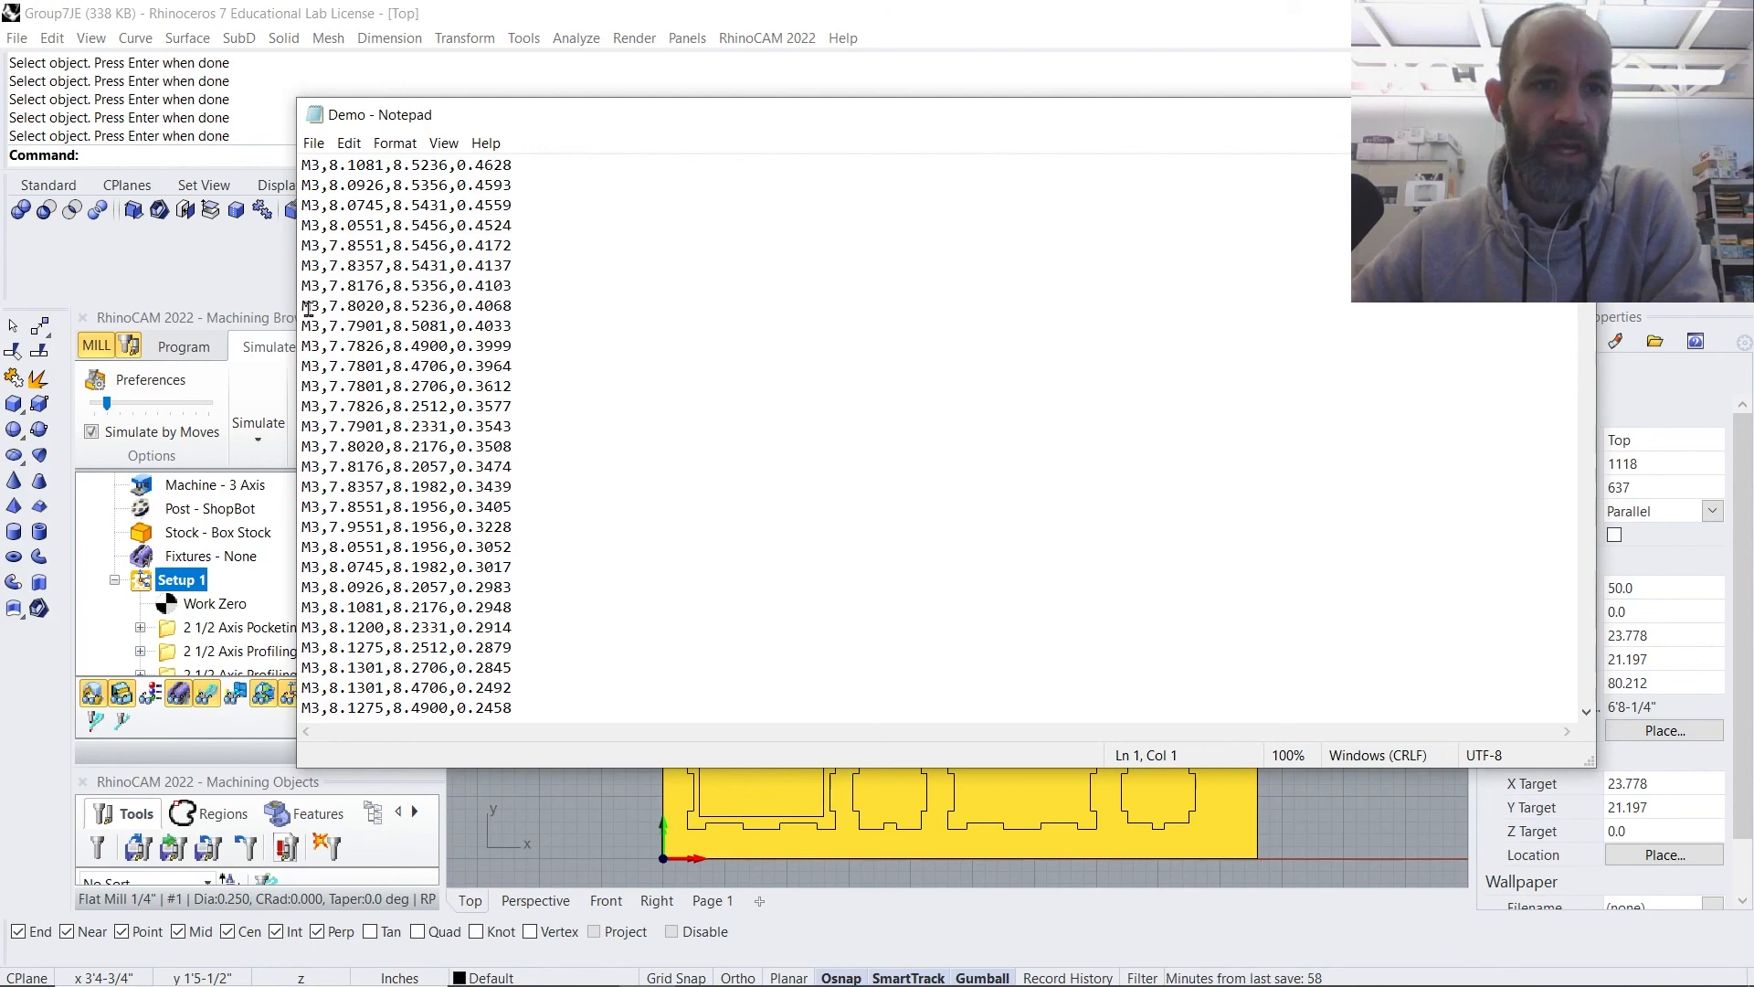
{"action": "left_click_drag", "start_coordinate": [301, 306], "coordinate": [517, 307]}
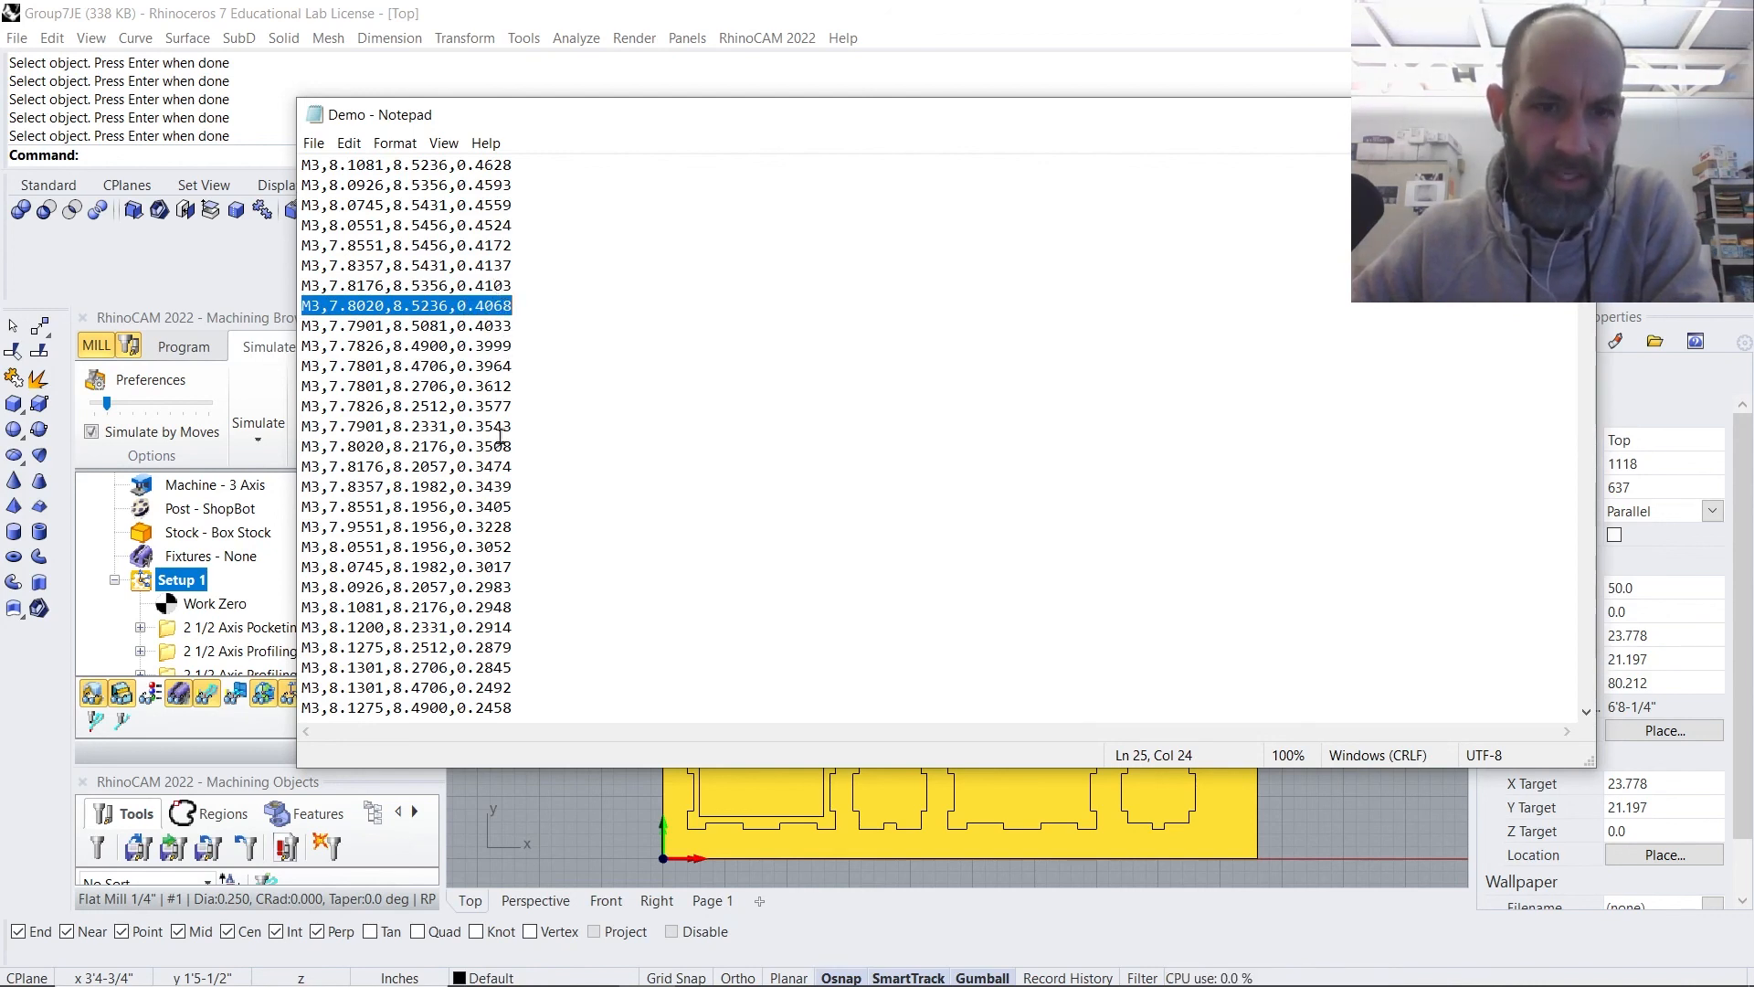
{"action": "scroll", "coordinate": [493, 618], "scroll_direction": "down", "scroll_amount": 15}
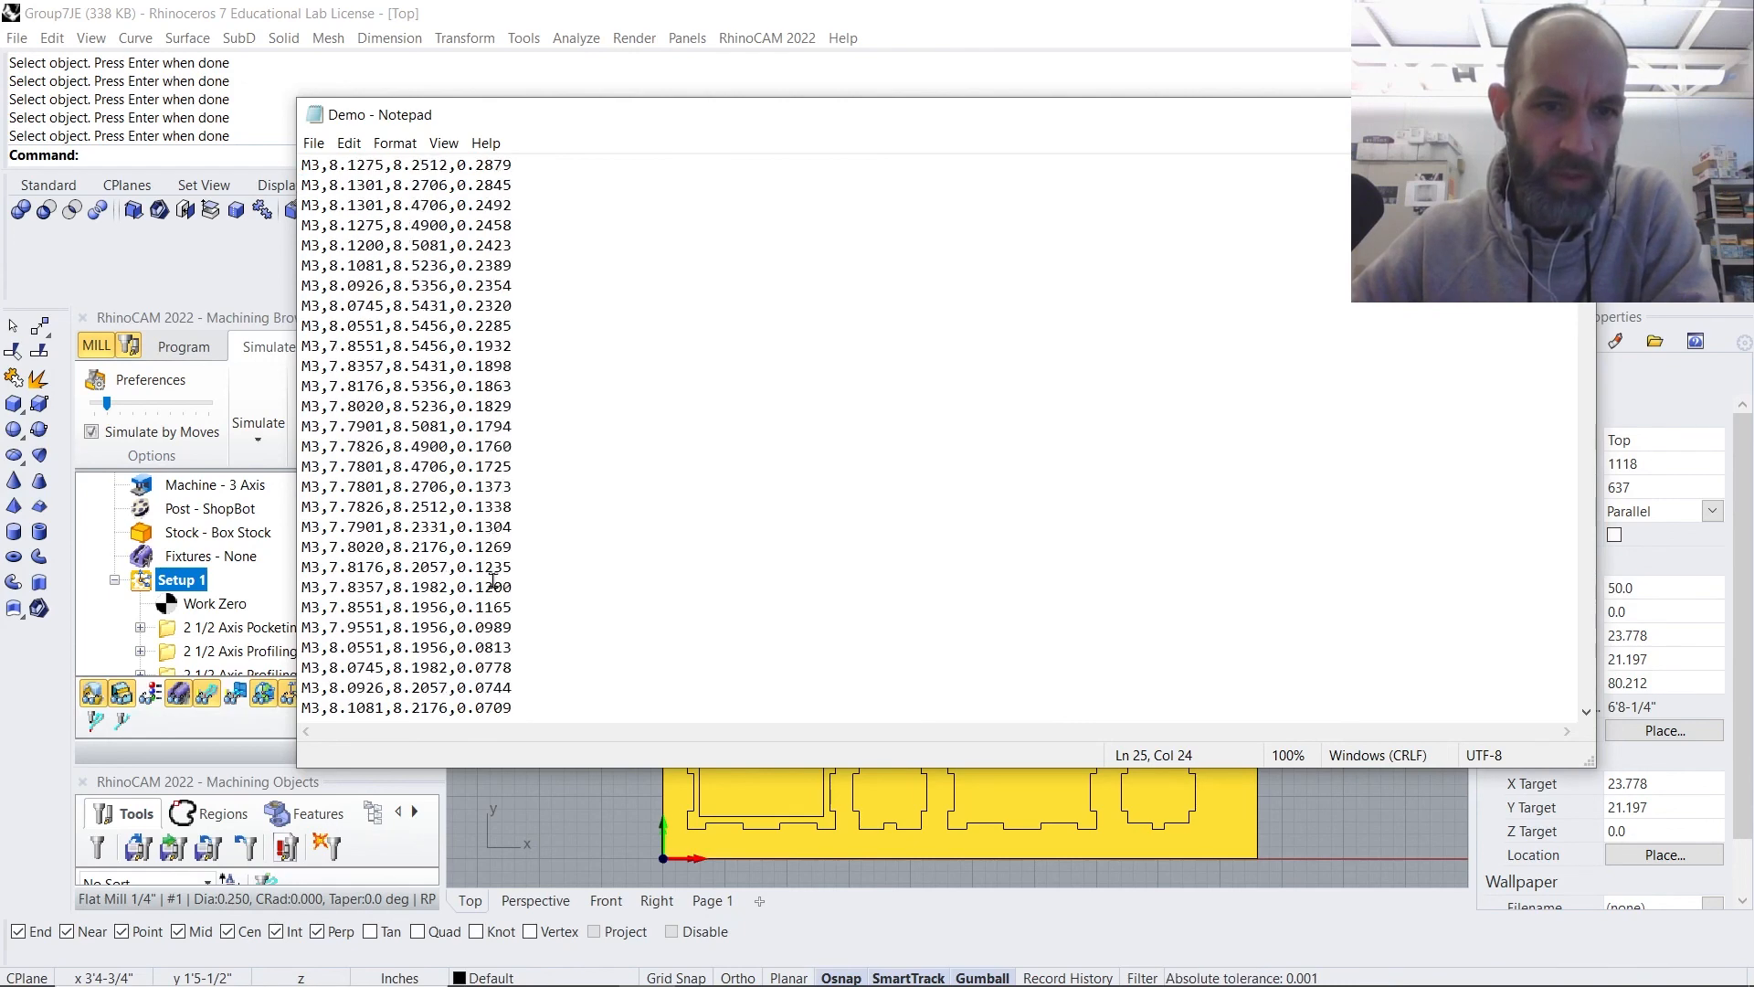
{"action": "scroll", "coordinate": [494, 578], "scroll_direction": "down", "scroll_amount": 3}
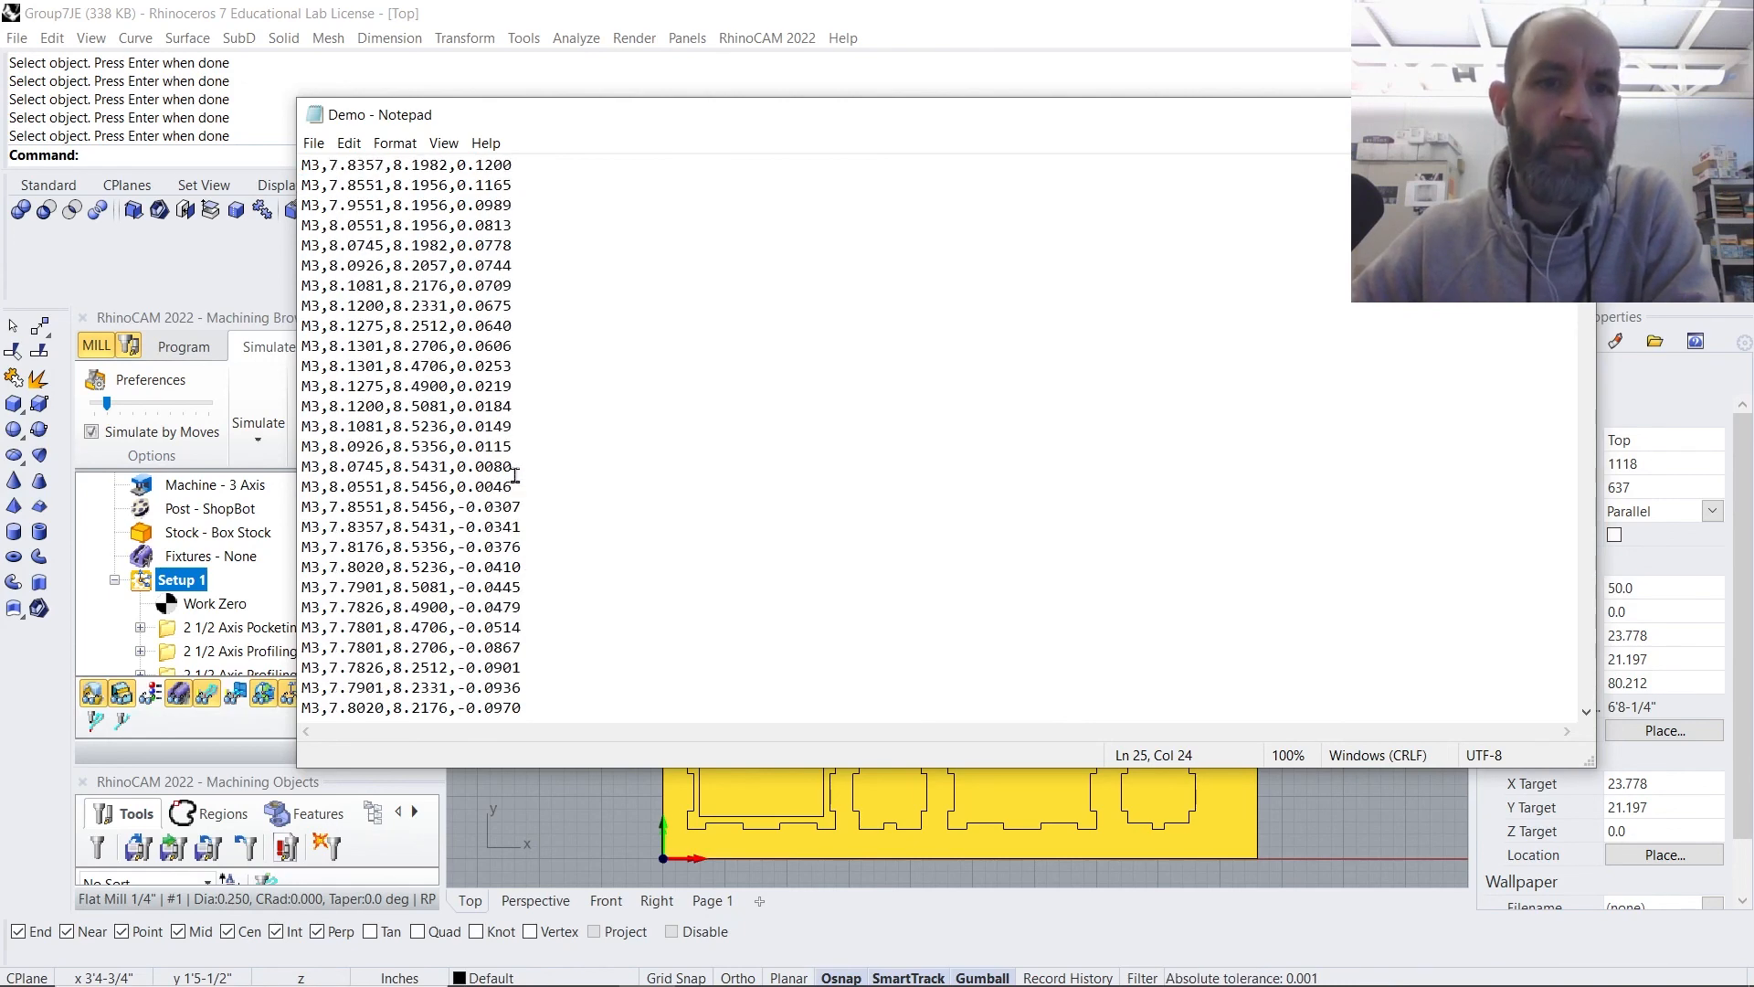
{"action": "scroll", "coordinate": [492, 477], "scroll_direction": "down", "scroll_amount": 5}
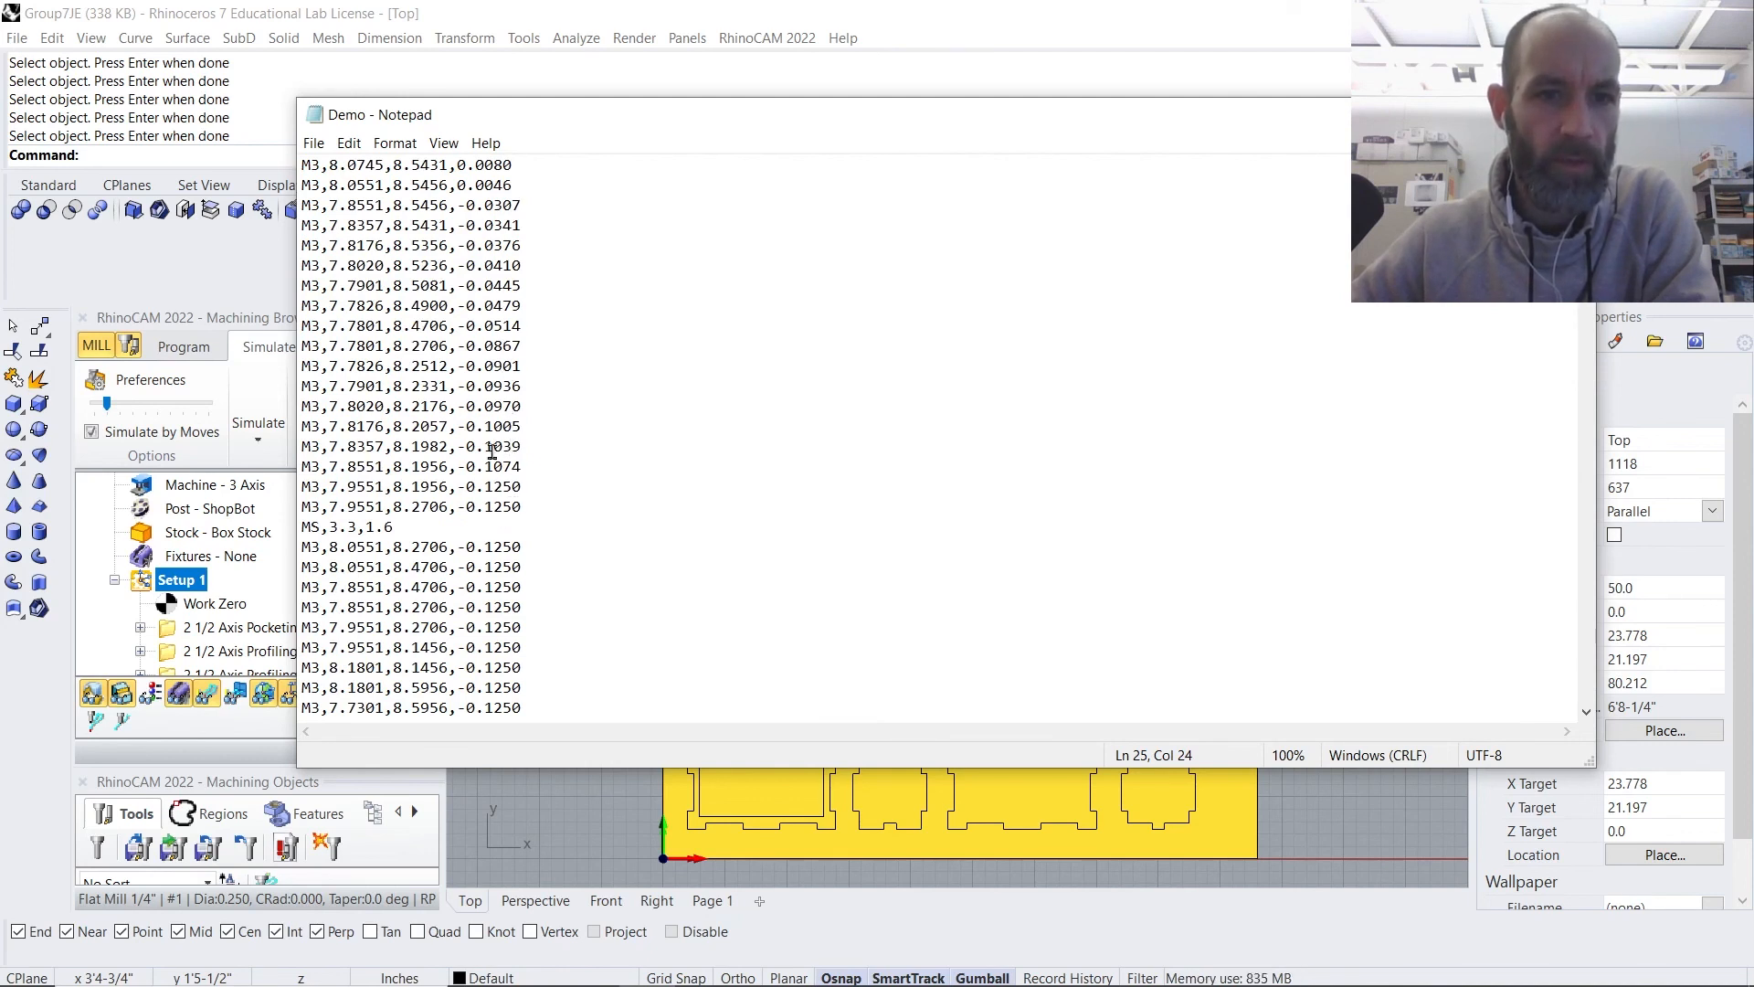
{"action": "left_click_drag", "start_coordinate": [486, 446], "coordinate": [514, 466]}
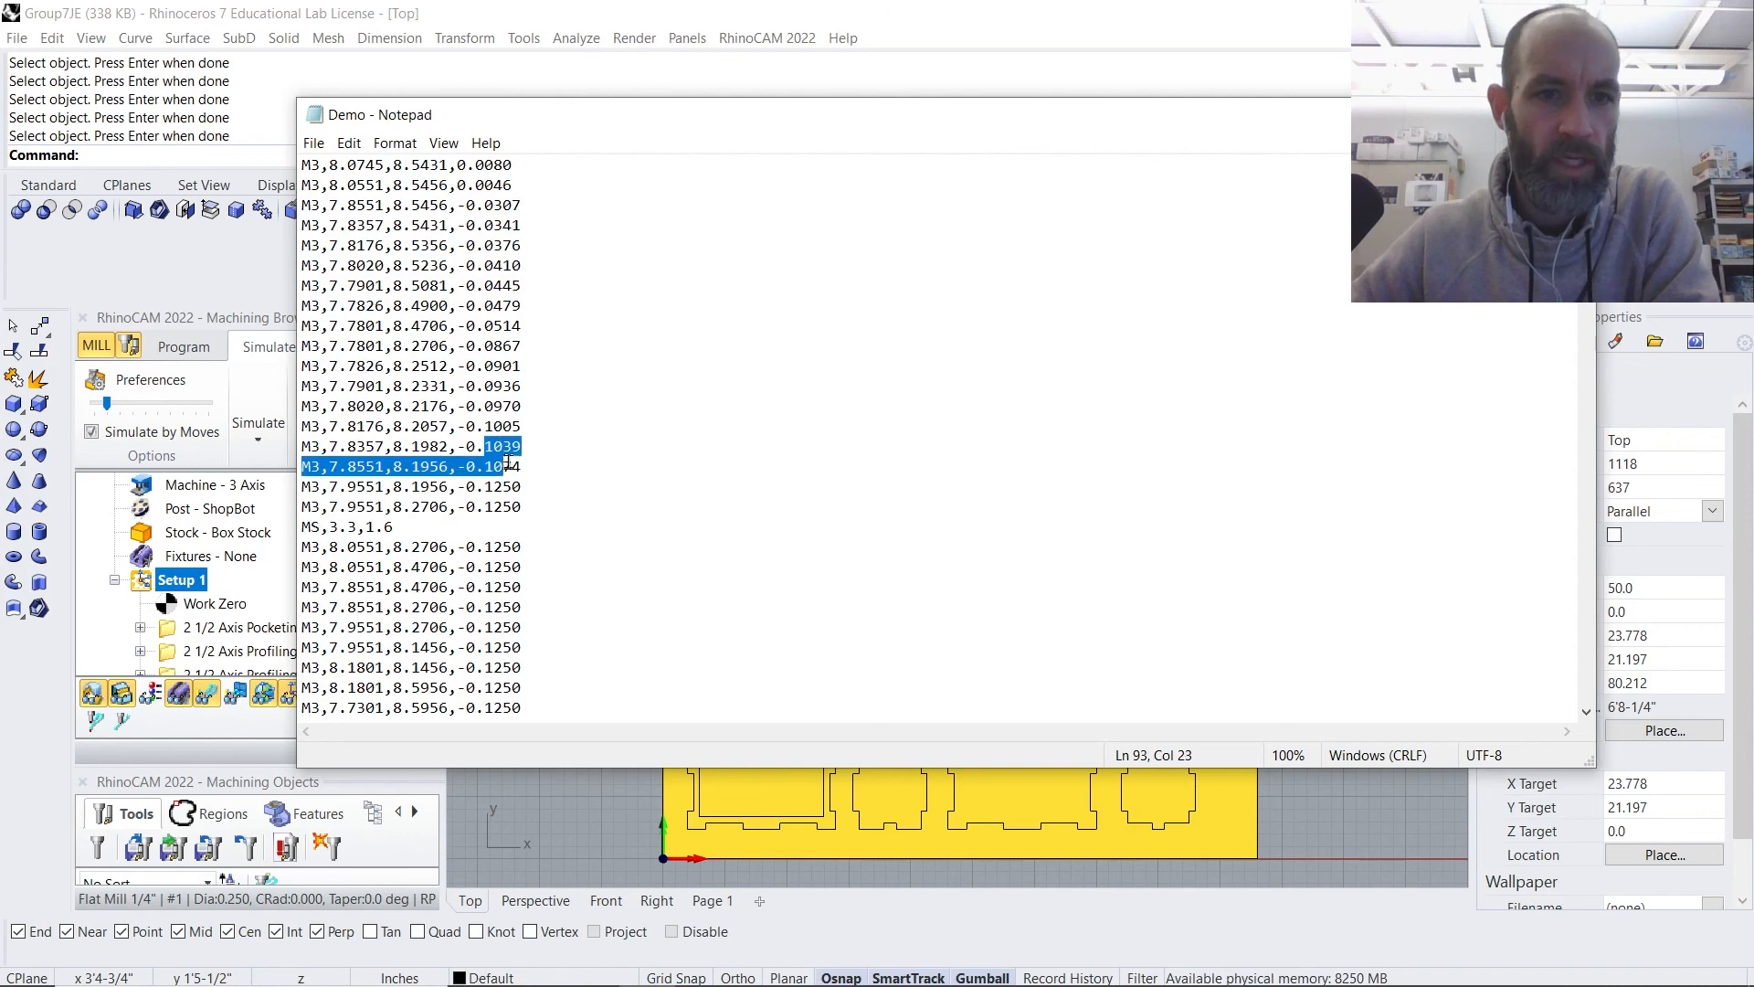
{"action": "left_click", "coordinate": [518, 515]}
{"action": "left_click", "coordinate": [485, 487]}
{"action": "key", "text": "shift+End"}
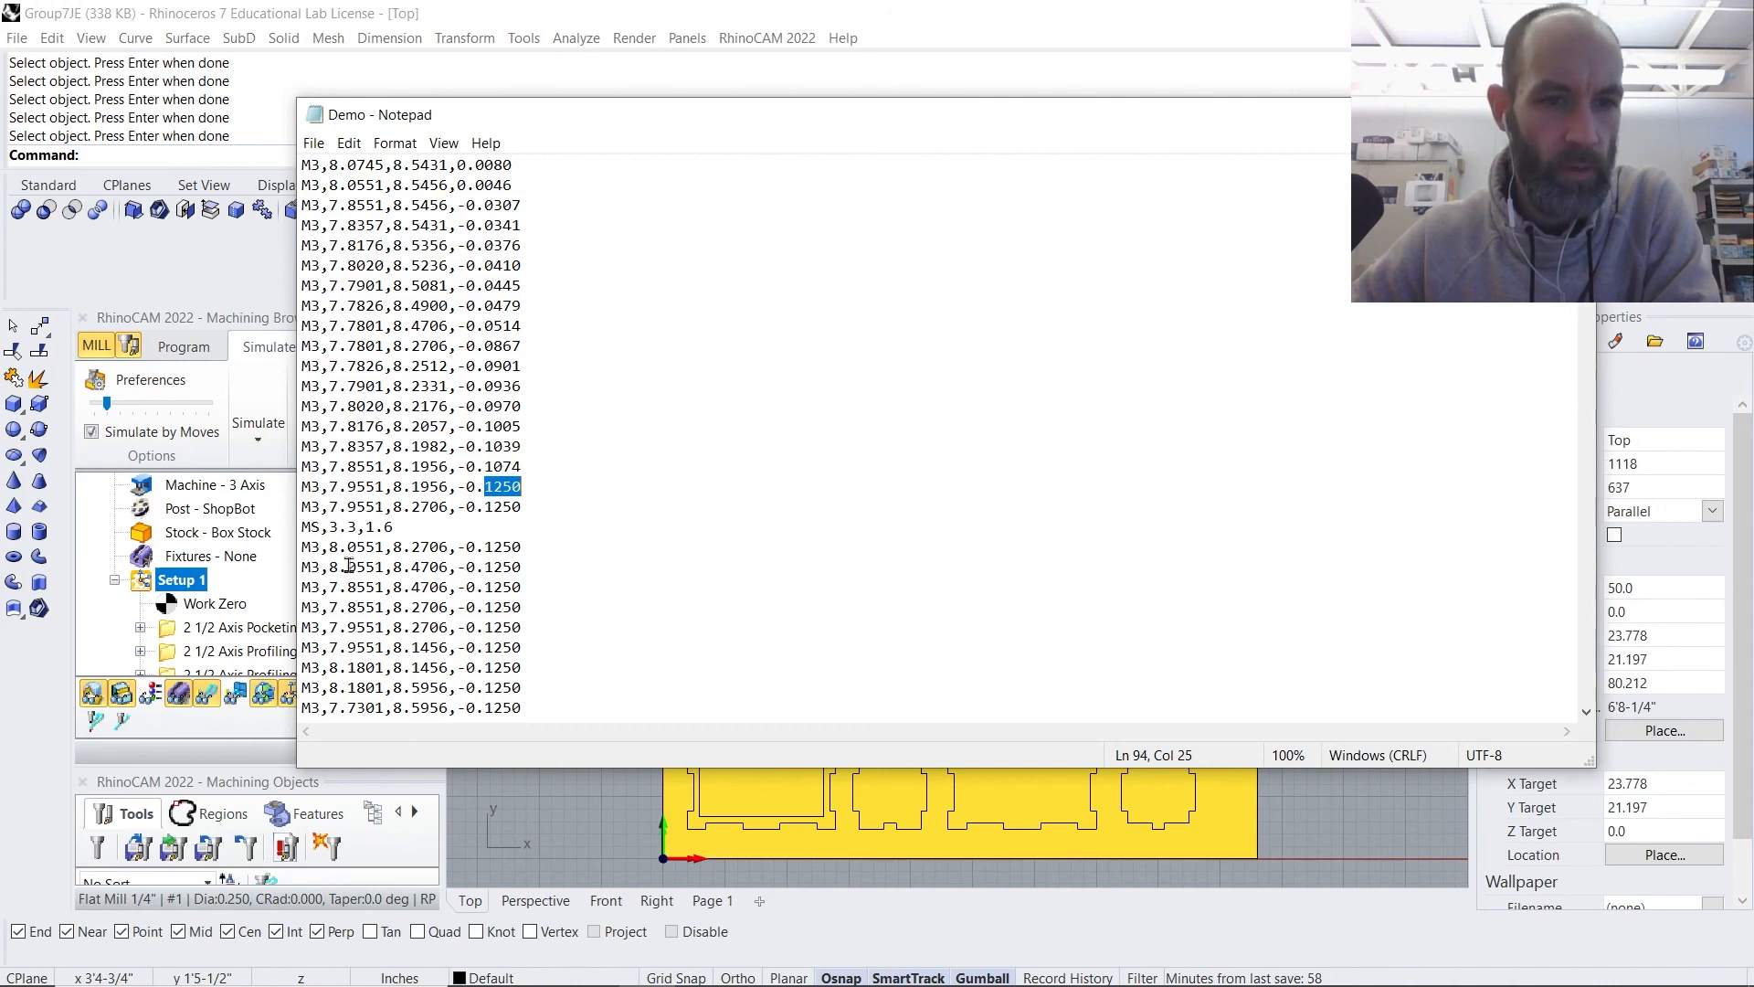
{"action": "left_click_drag", "start_coordinate": [339, 527], "coordinate": [365, 528]}
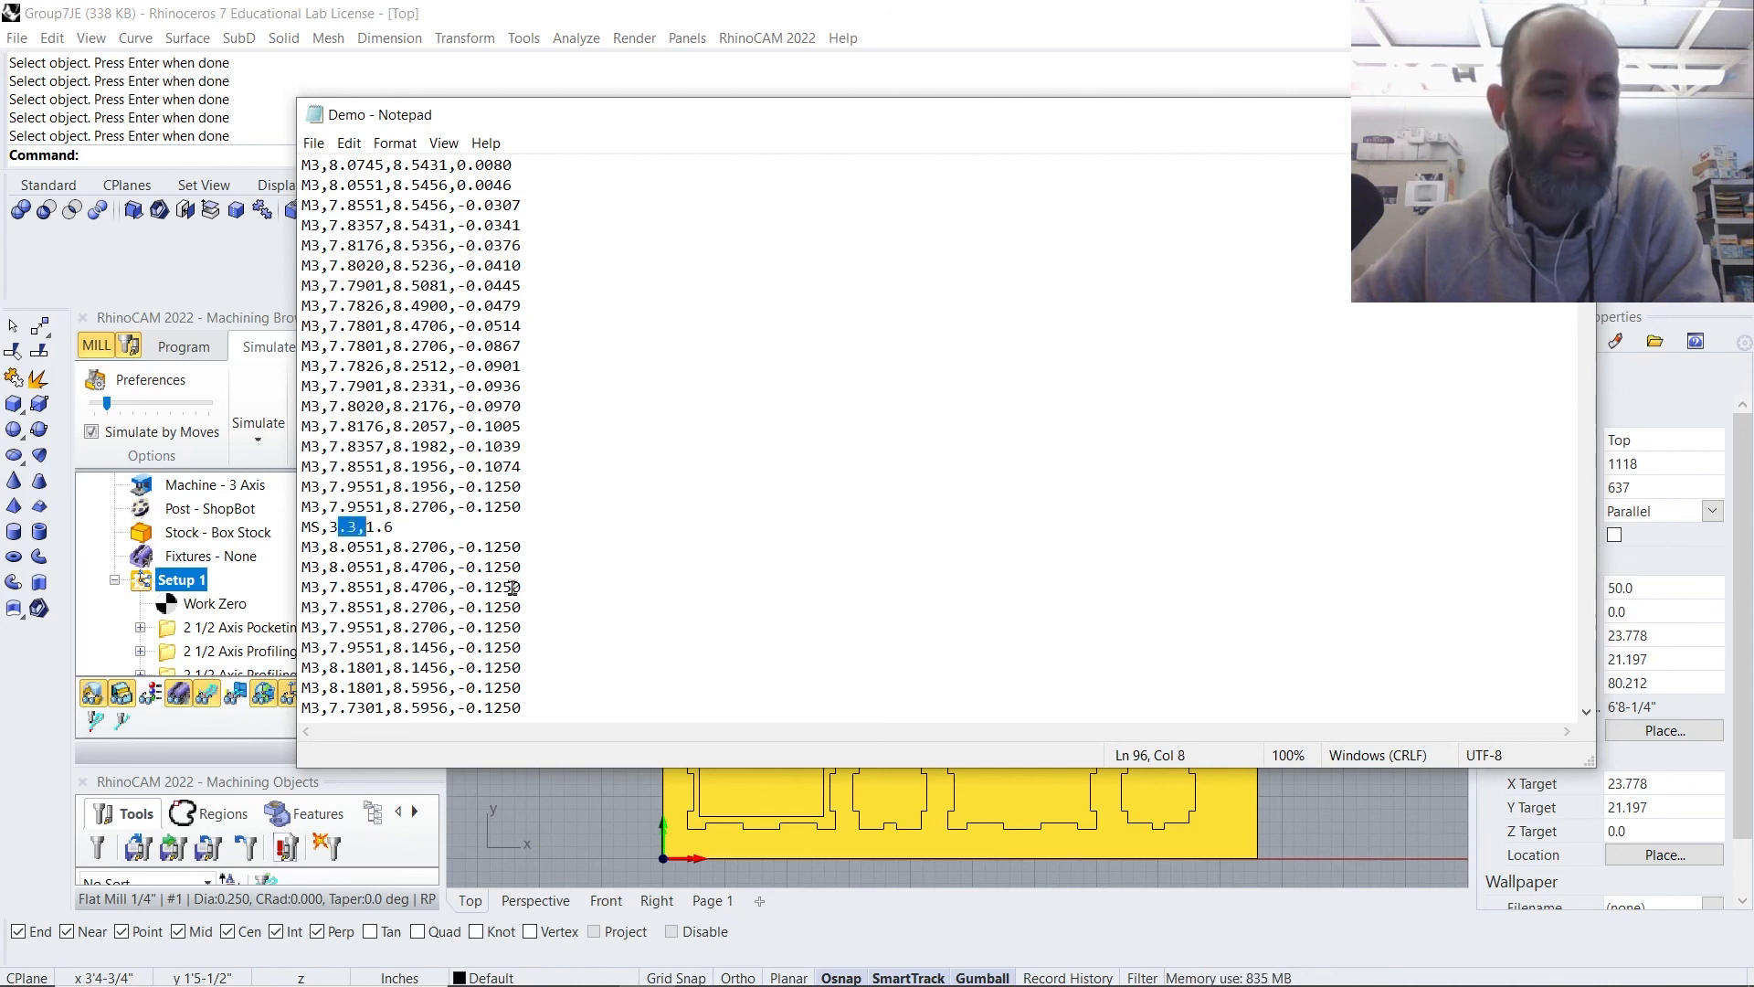
- Check the Z depths of the deeper cutting passes in the Demo code, return to its beginning and minimize the file to show Rhino
{"action": "scroll", "coordinate": [503, 589], "scroll_direction": "down", "scroll_amount": 10}
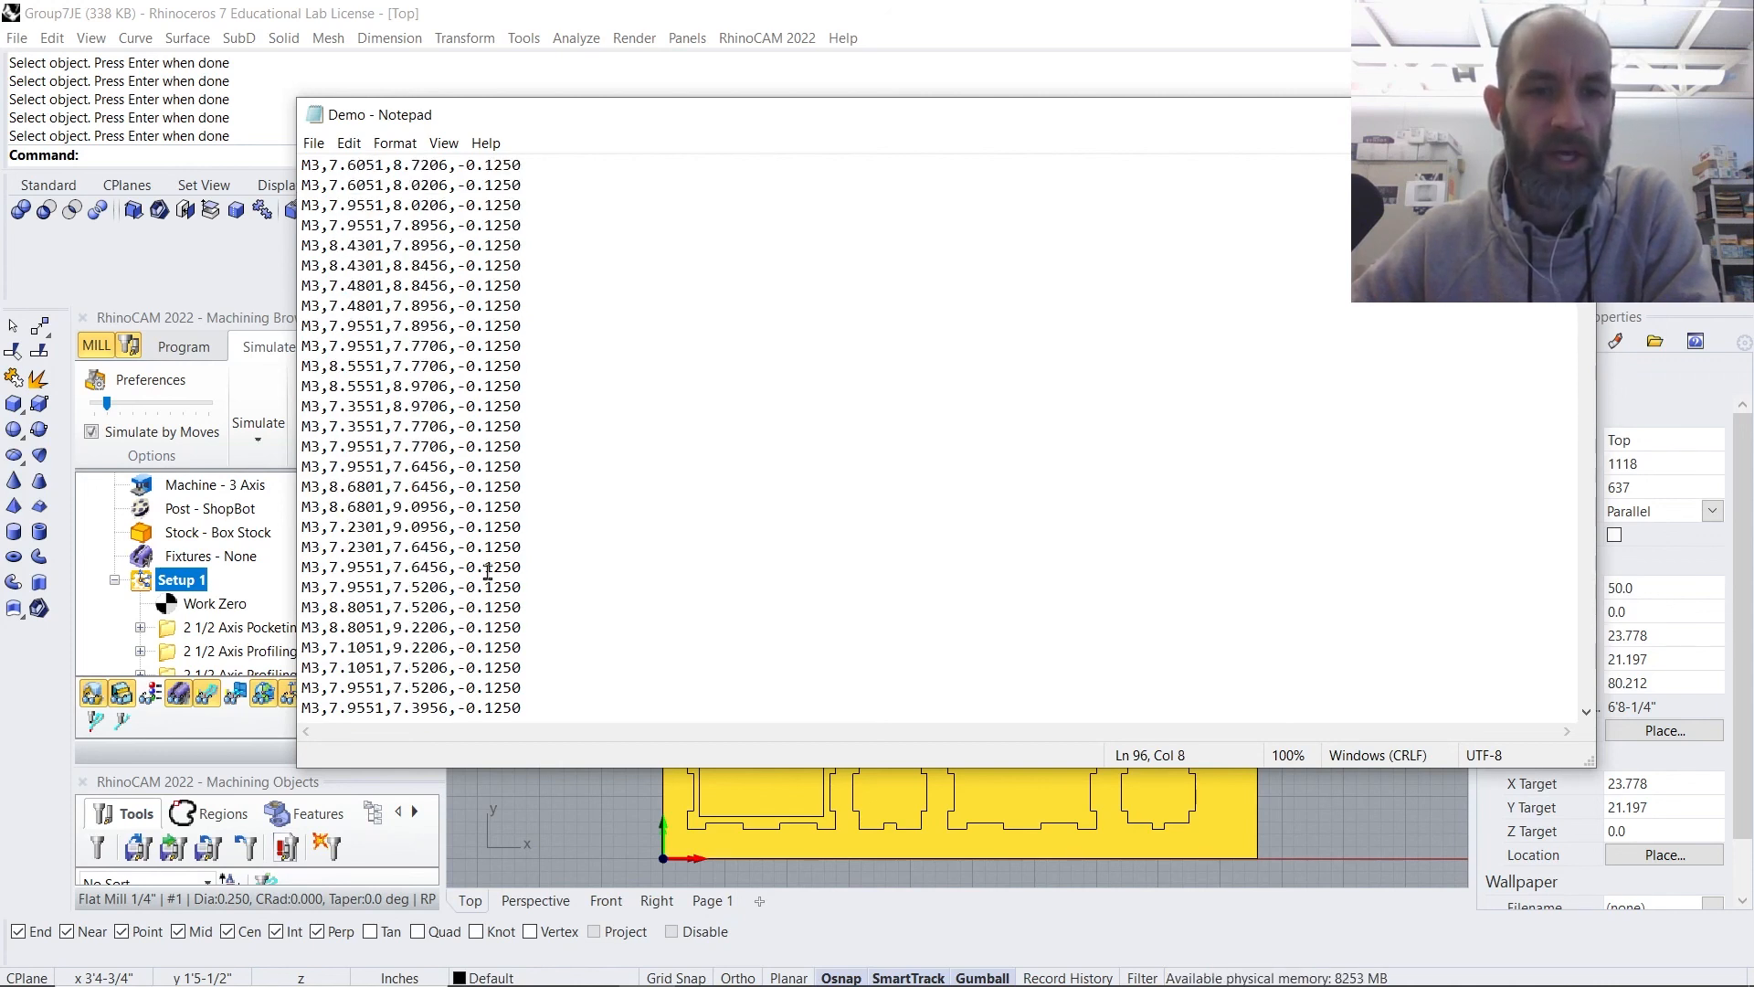
{"action": "scroll", "coordinate": [503, 589], "scroll_direction": "down", "scroll_amount": 15}
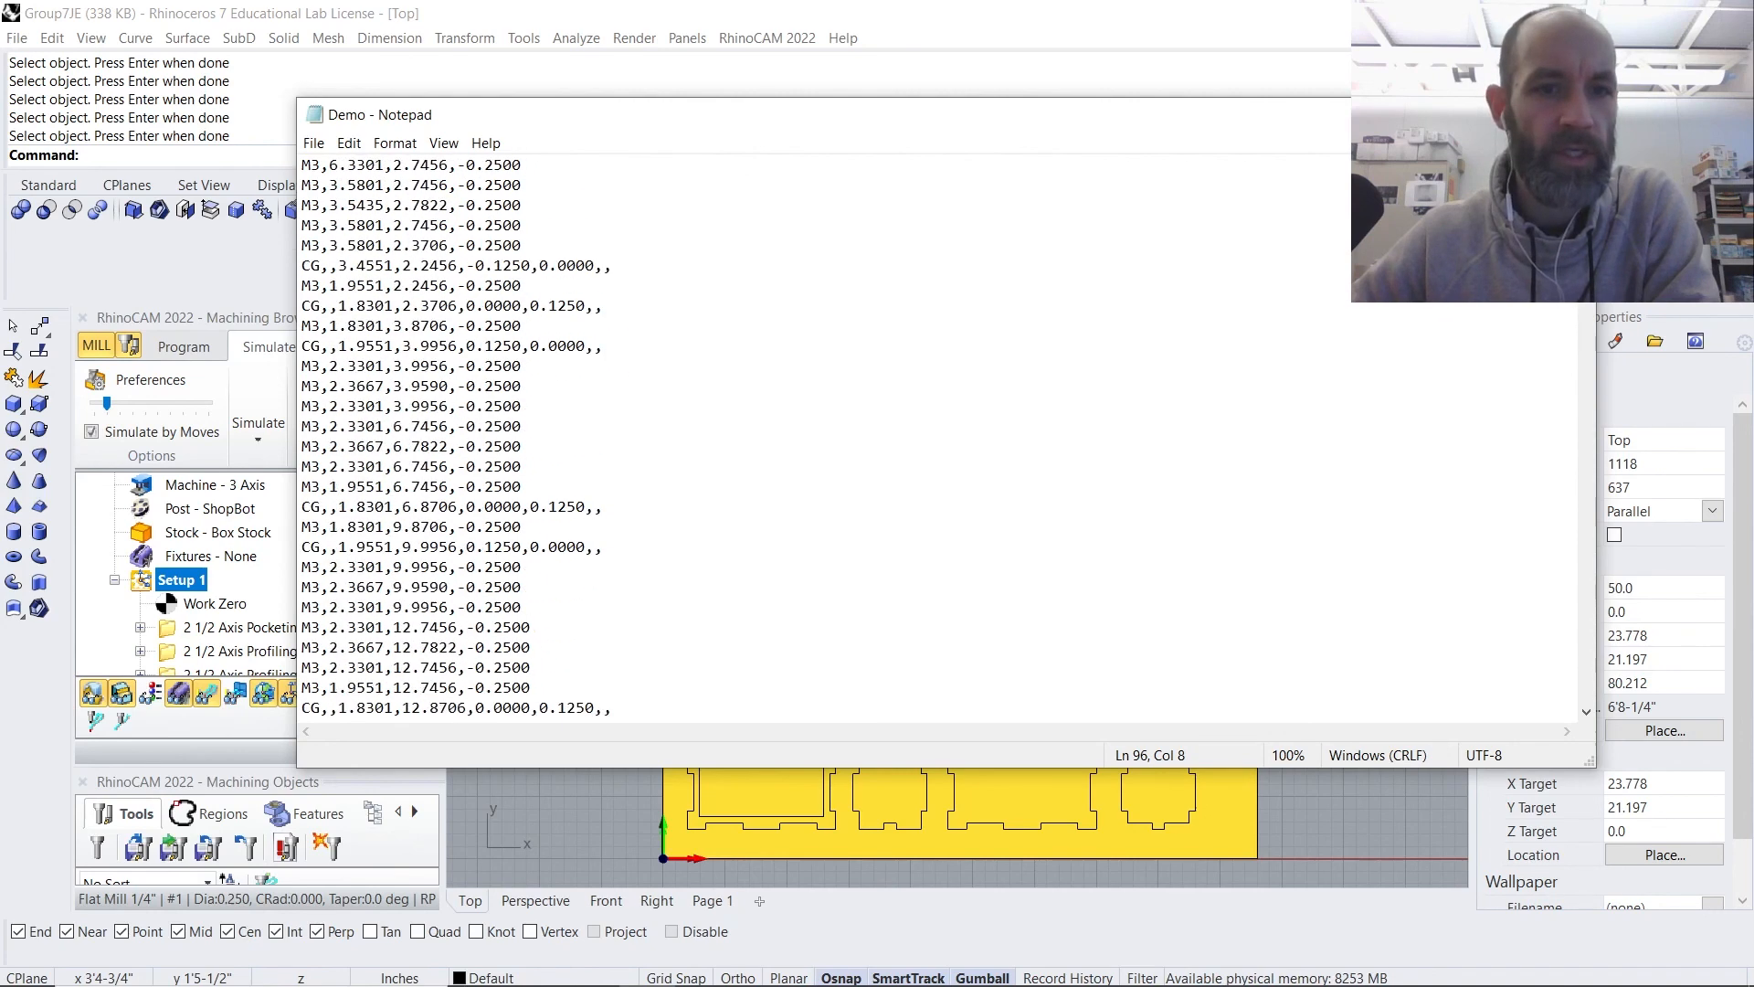
{"action": "scroll", "coordinate": [733, 430], "scroll_direction": "down", "scroll_amount": 2}
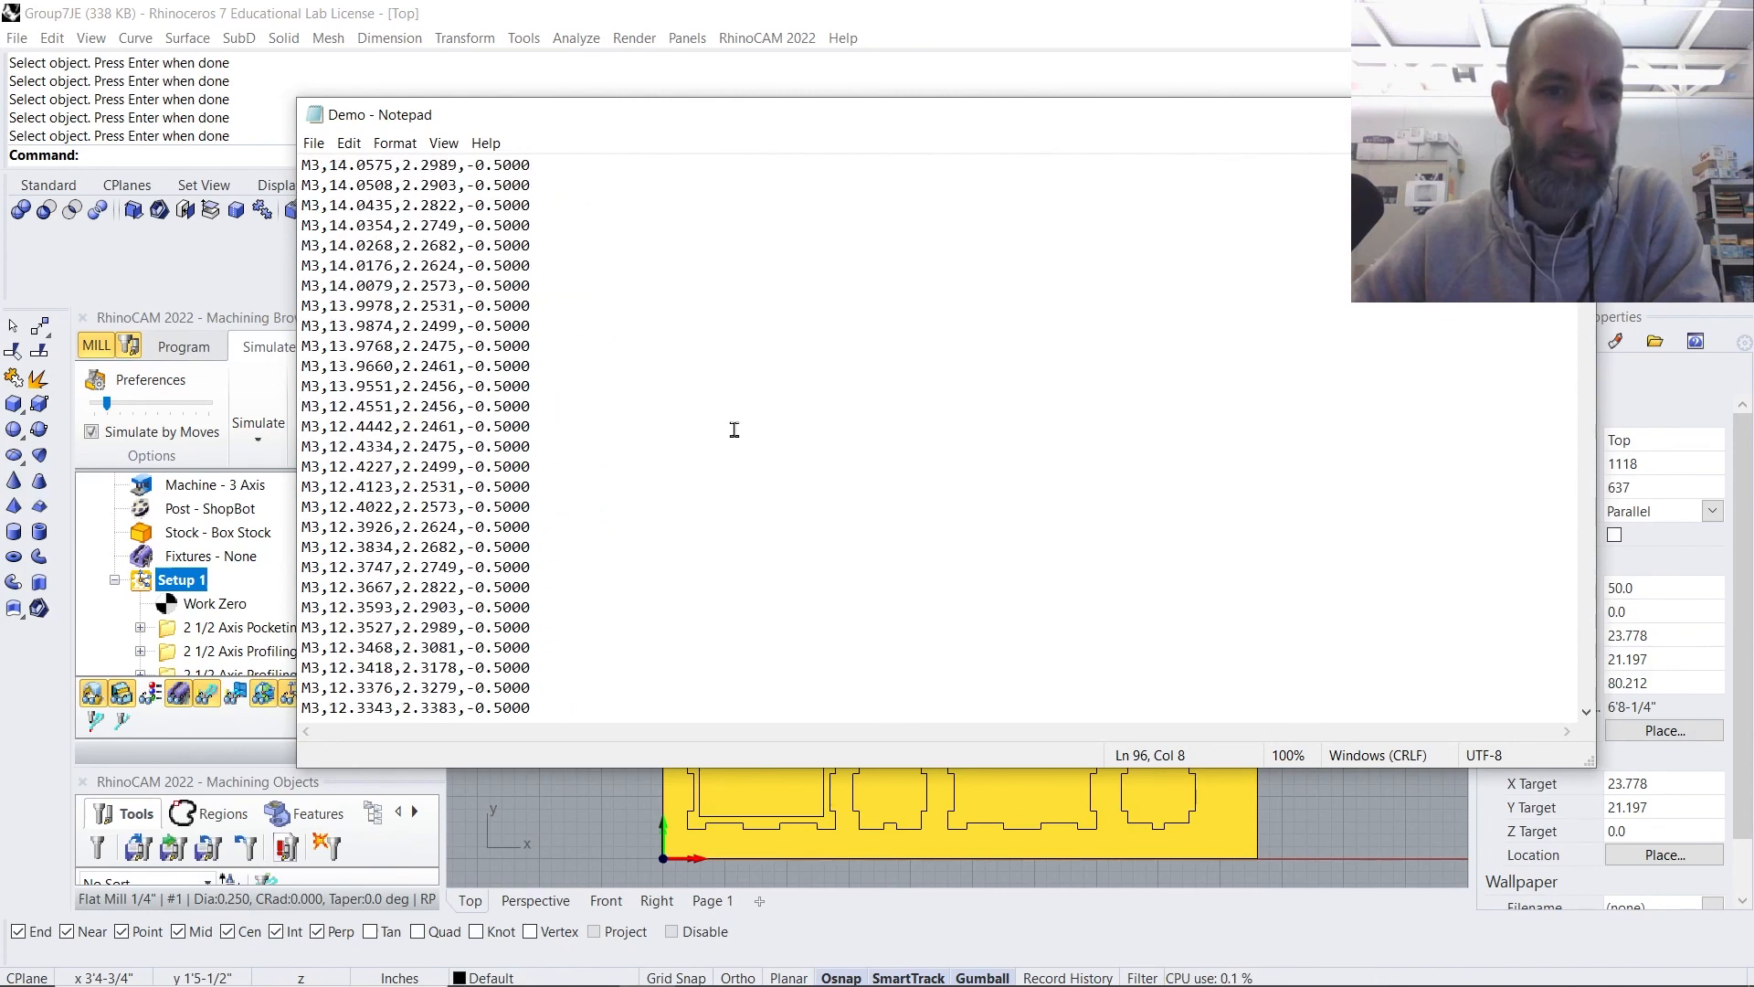
{"action": "double_click", "coordinate": [494, 264]}
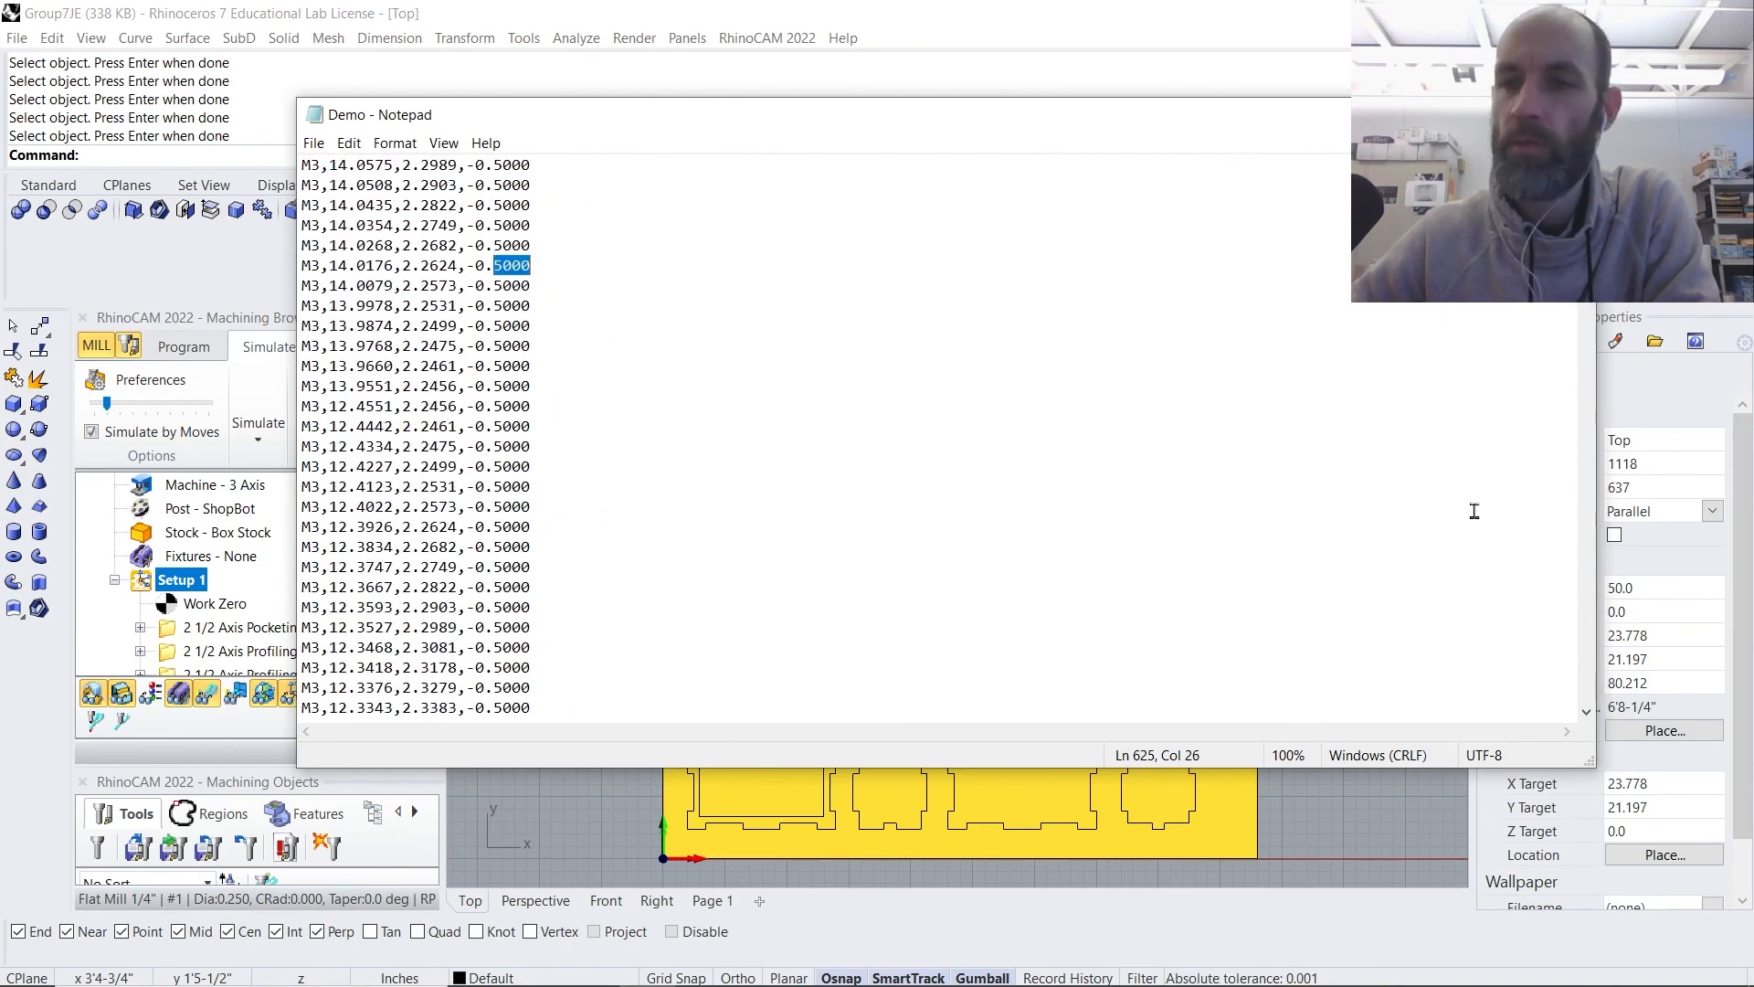
{"action": "left_click_drag", "start_coordinate": [474, 264], "coordinate": [545, 260]}
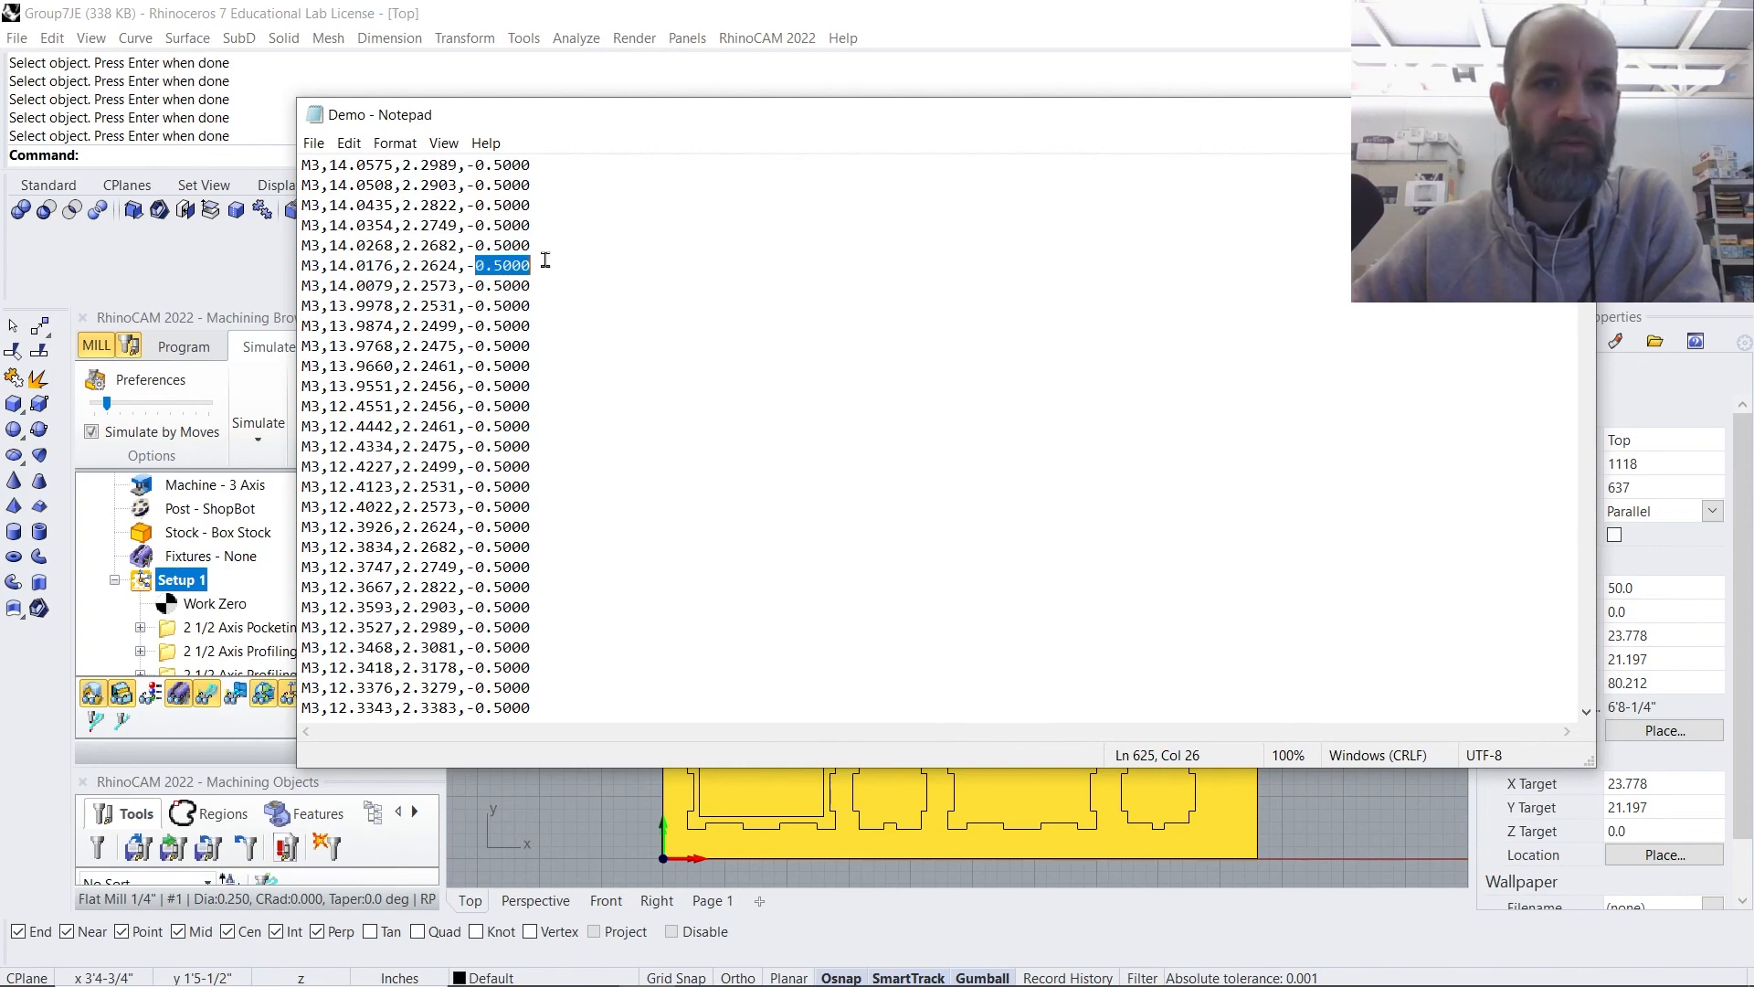
{"action": "left_click_drag", "start_coordinate": [1586, 246], "coordinate": [544, 341]}
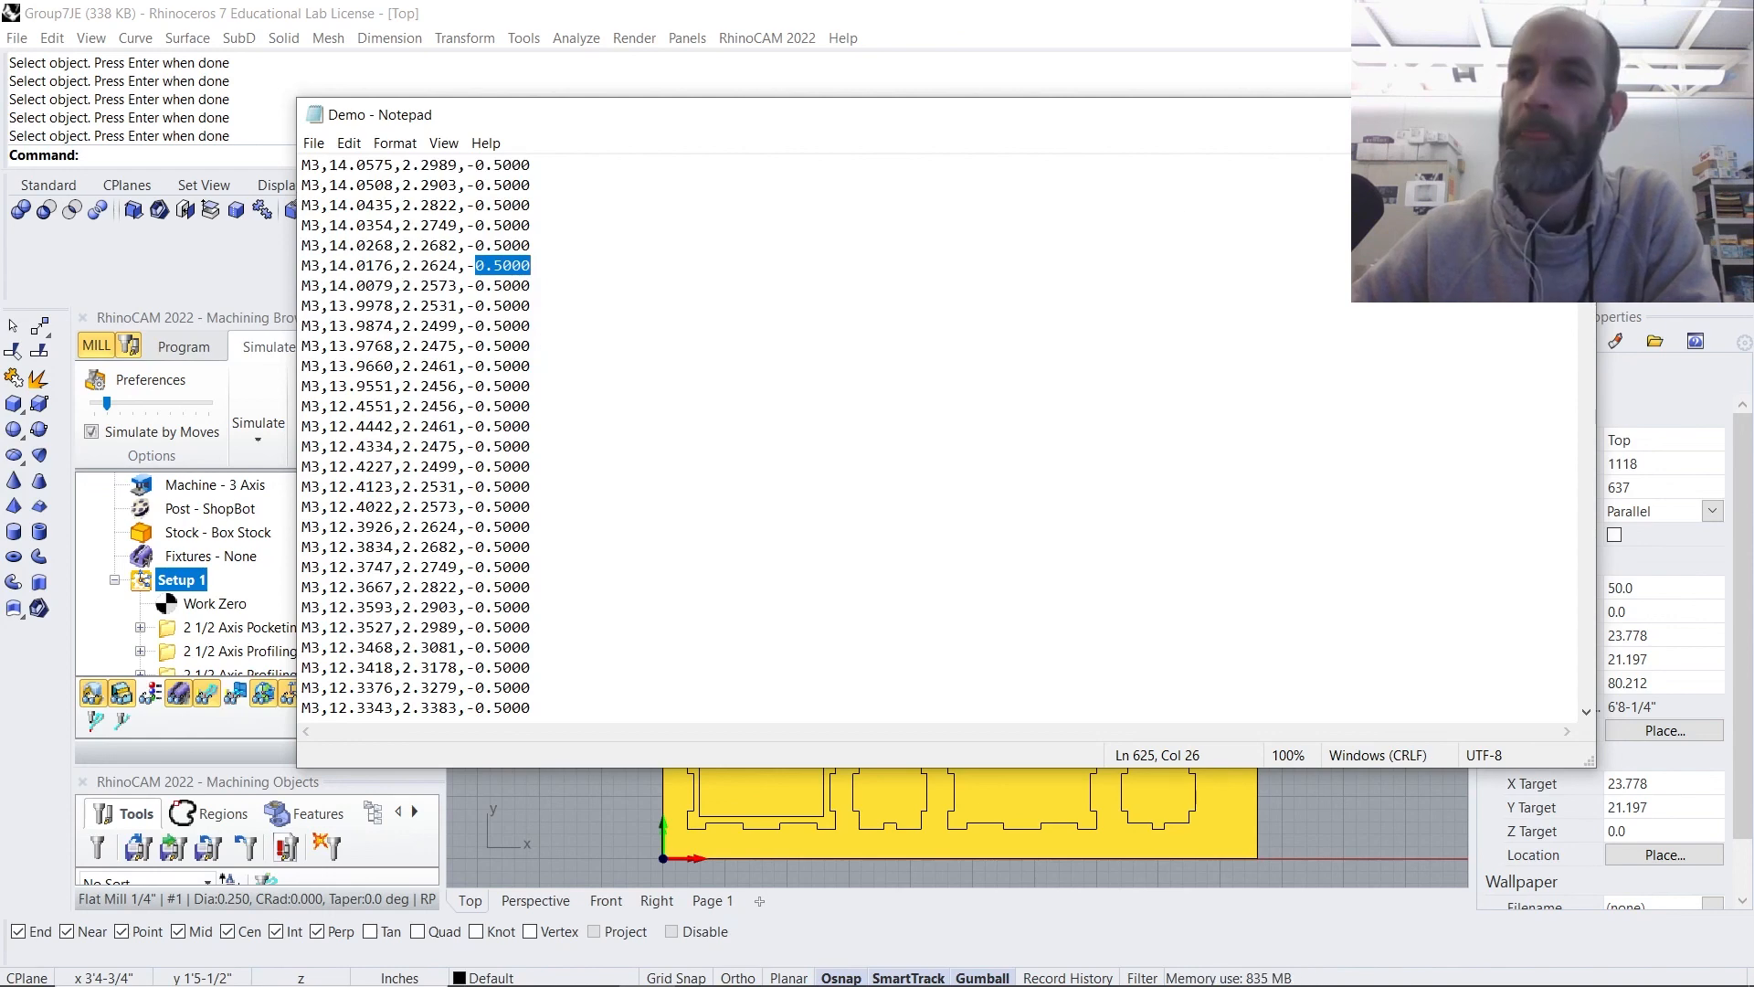
{"action": "left_click_drag", "start_coordinate": [1586, 245], "coordinate": [1587, 171]}
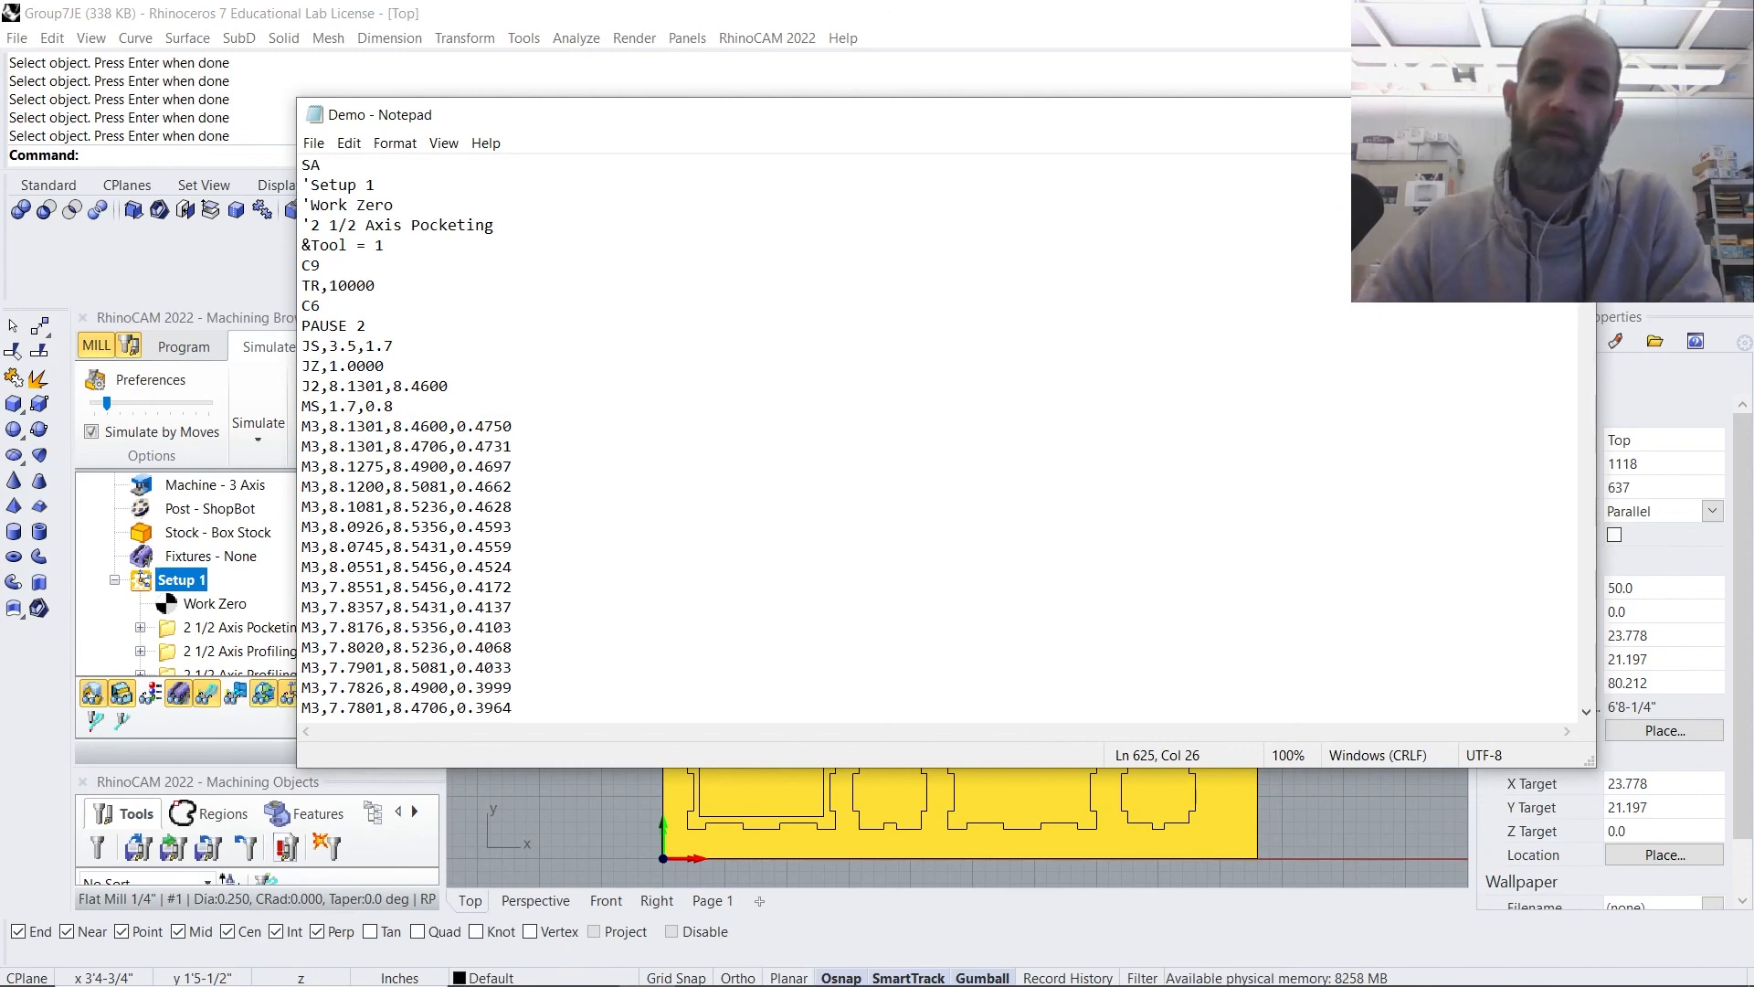
{"action": "left_click", "coordinate": [1464, 113]}
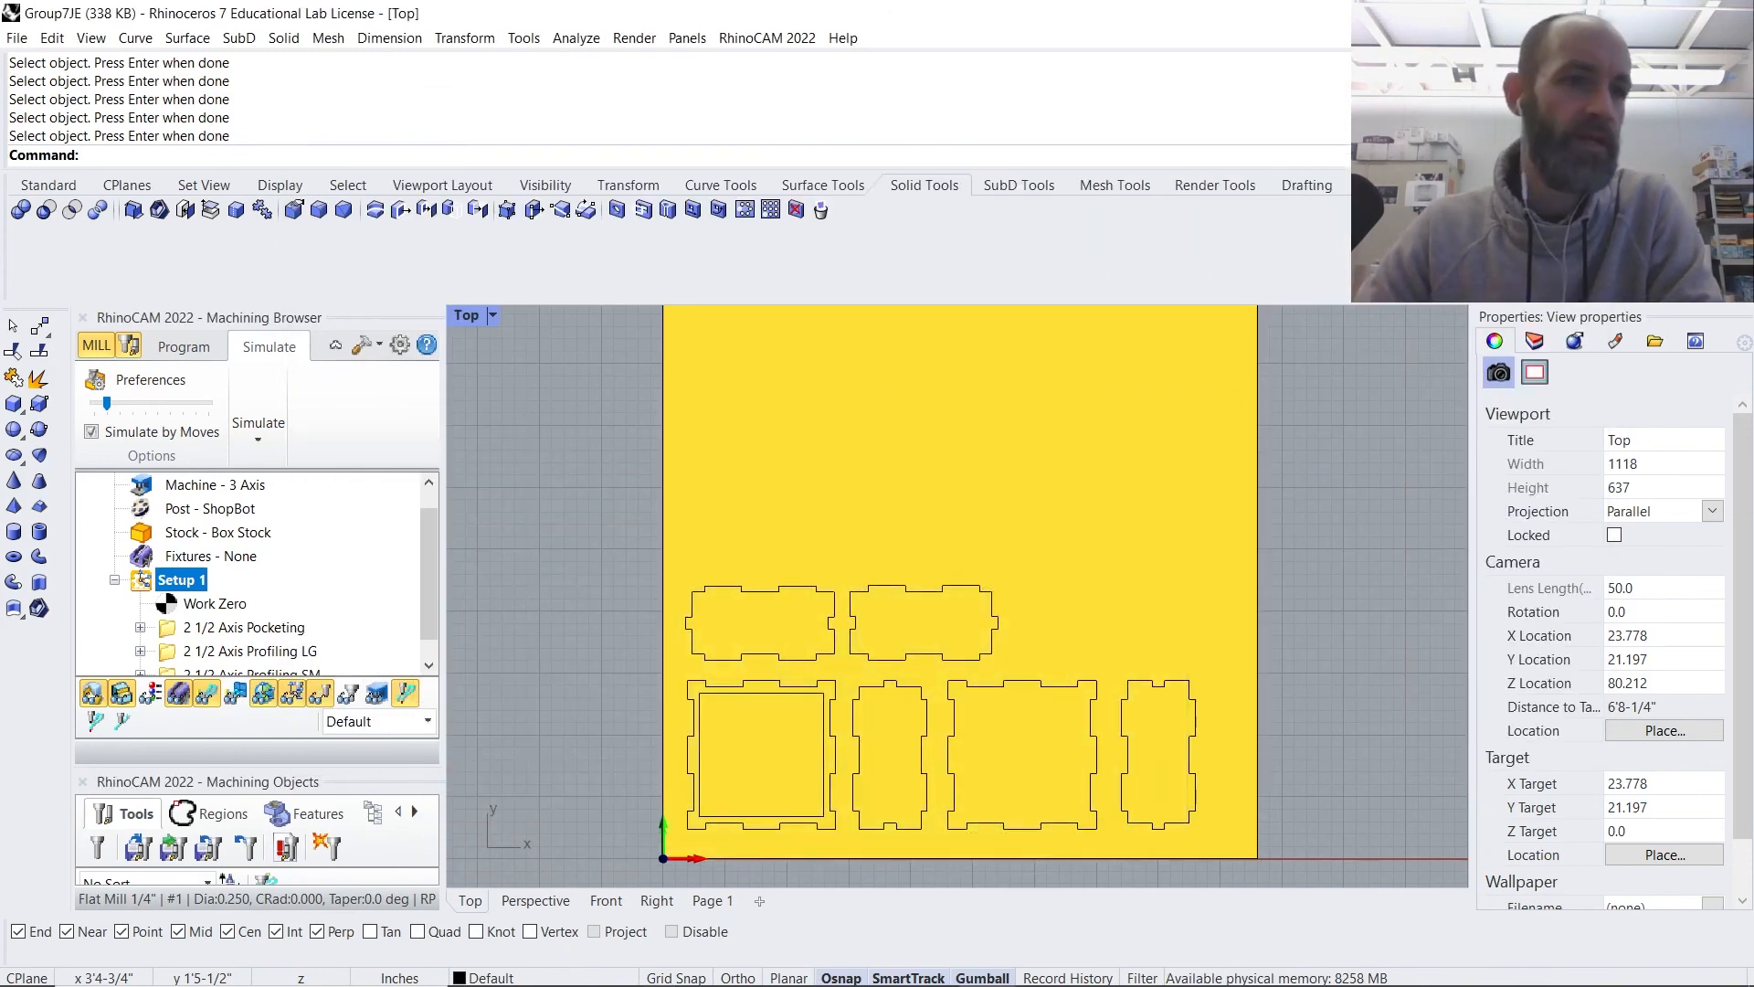